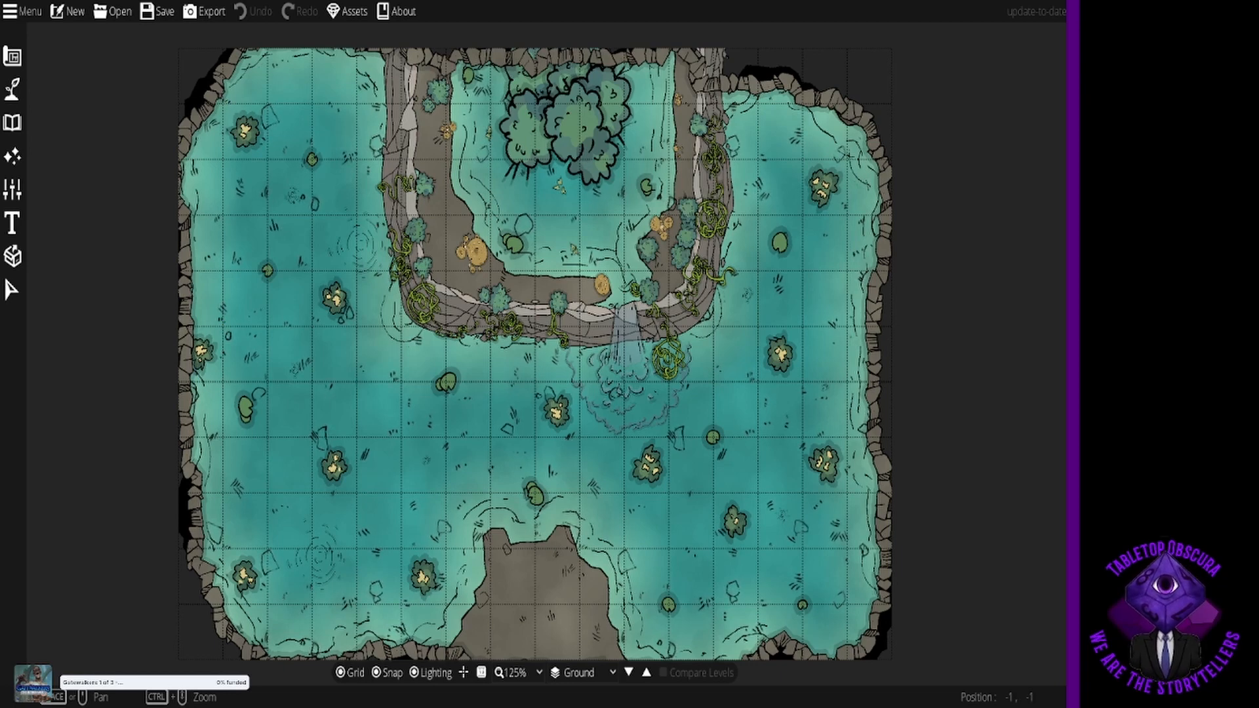
Step: Open the saved cave map that has the dragon statue in a pool
click(112, 11)
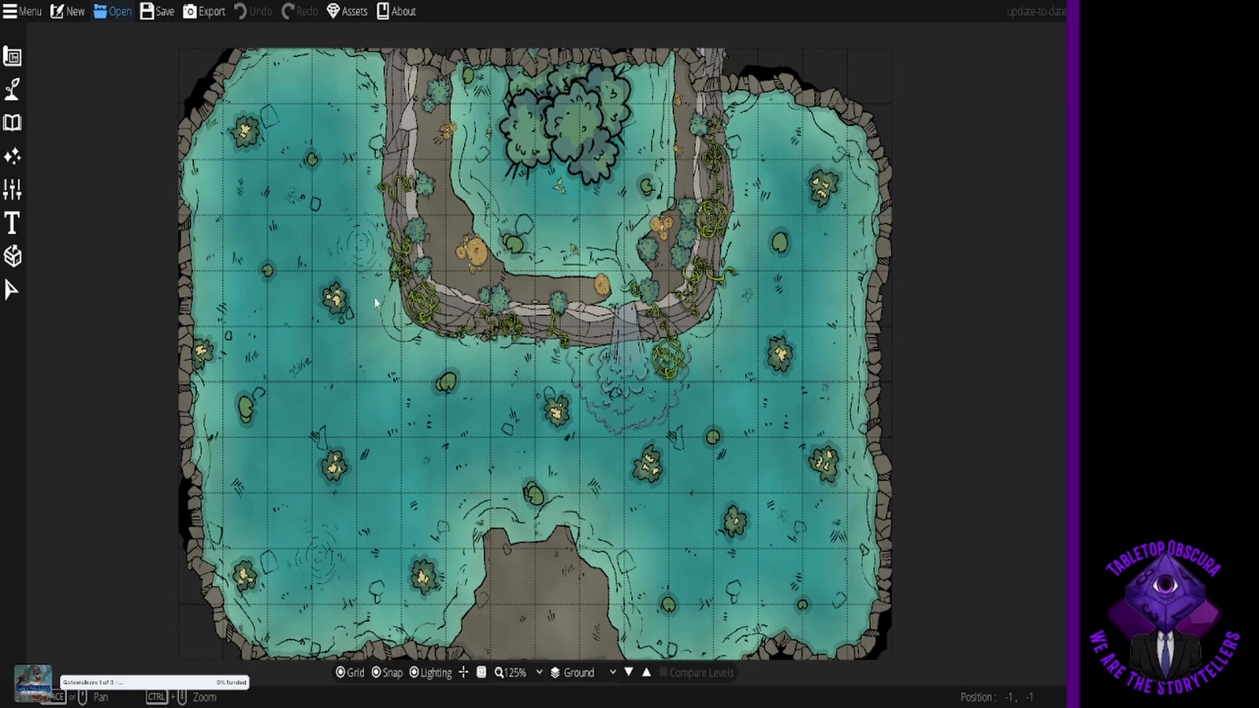
double_click(444, 352)
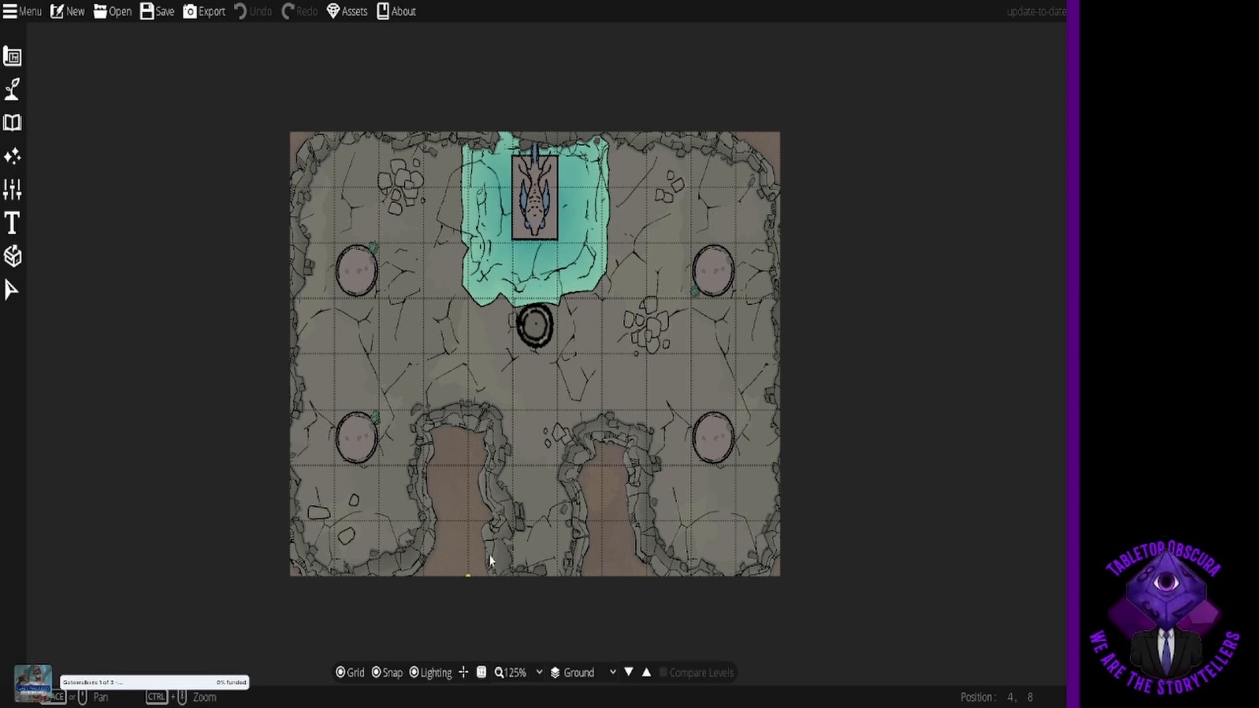
Step: Dig an opening through the cave's west wall with the Cave Brush, switching to the grey textured style
click(12, 57)
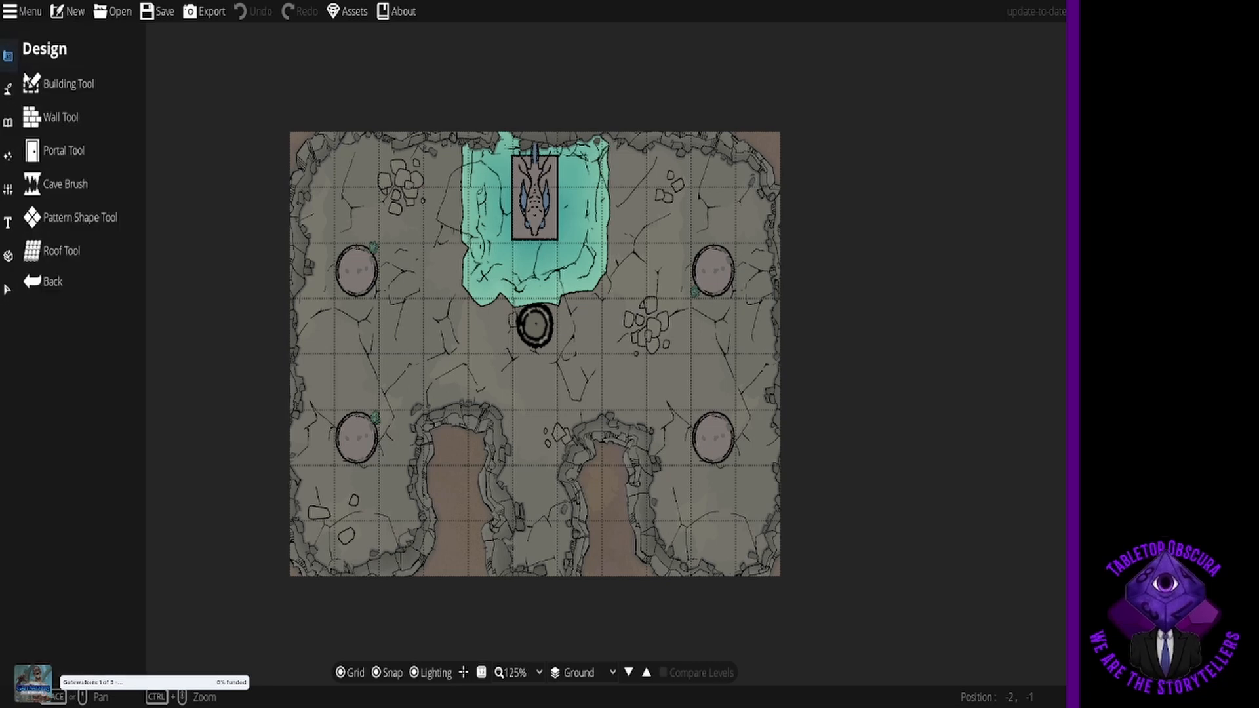
click(72, 185)
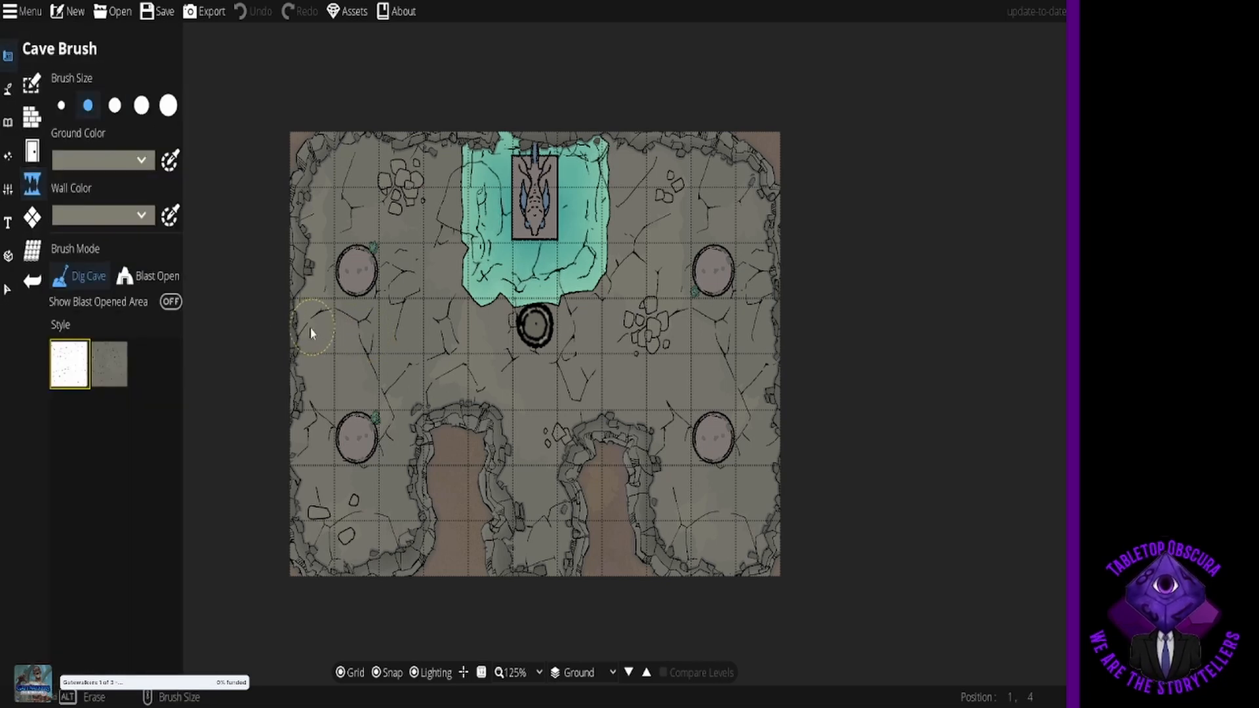
drag(312, 333, 287, 337)
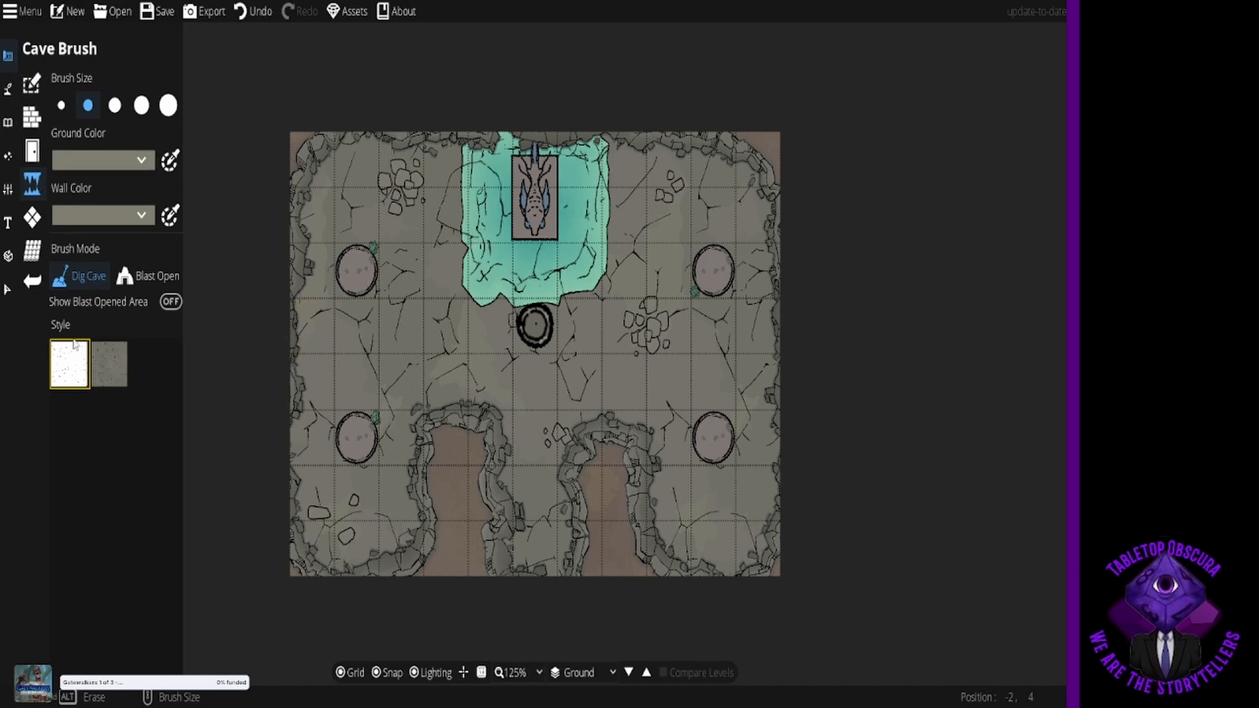
click(109, 362)
drag(321, 337, 270, 327)
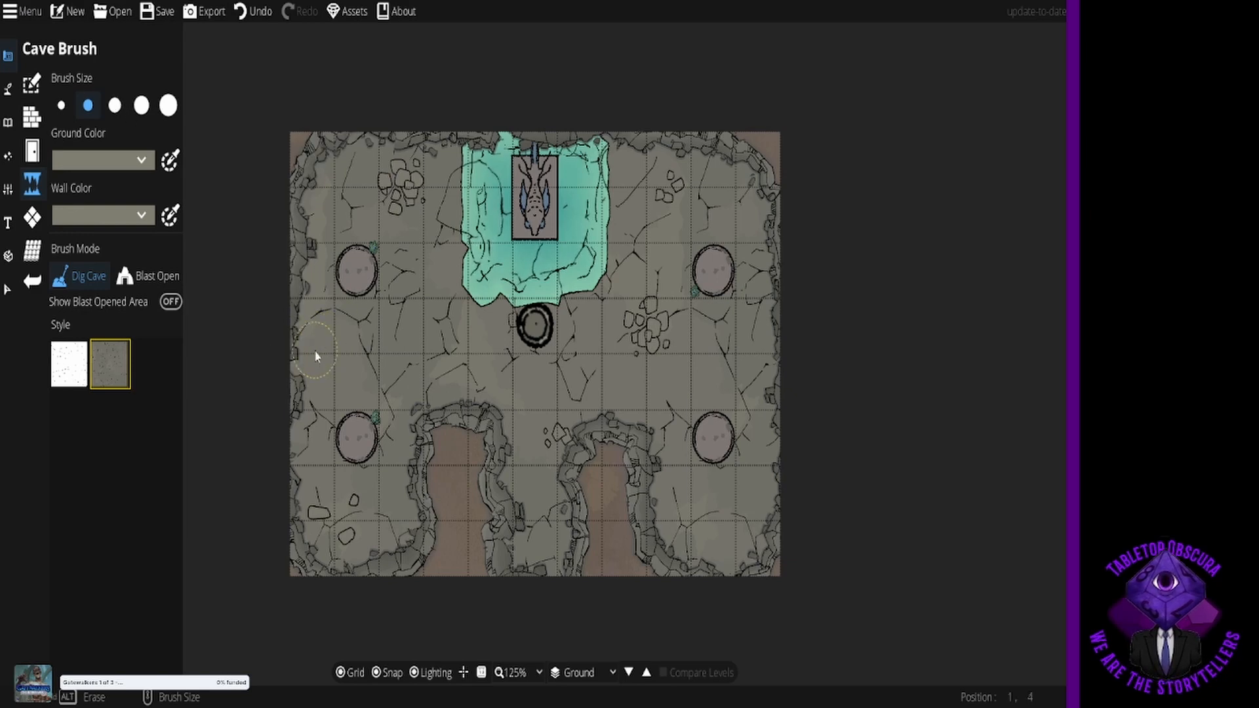
drag(309, 384, 276, 381)
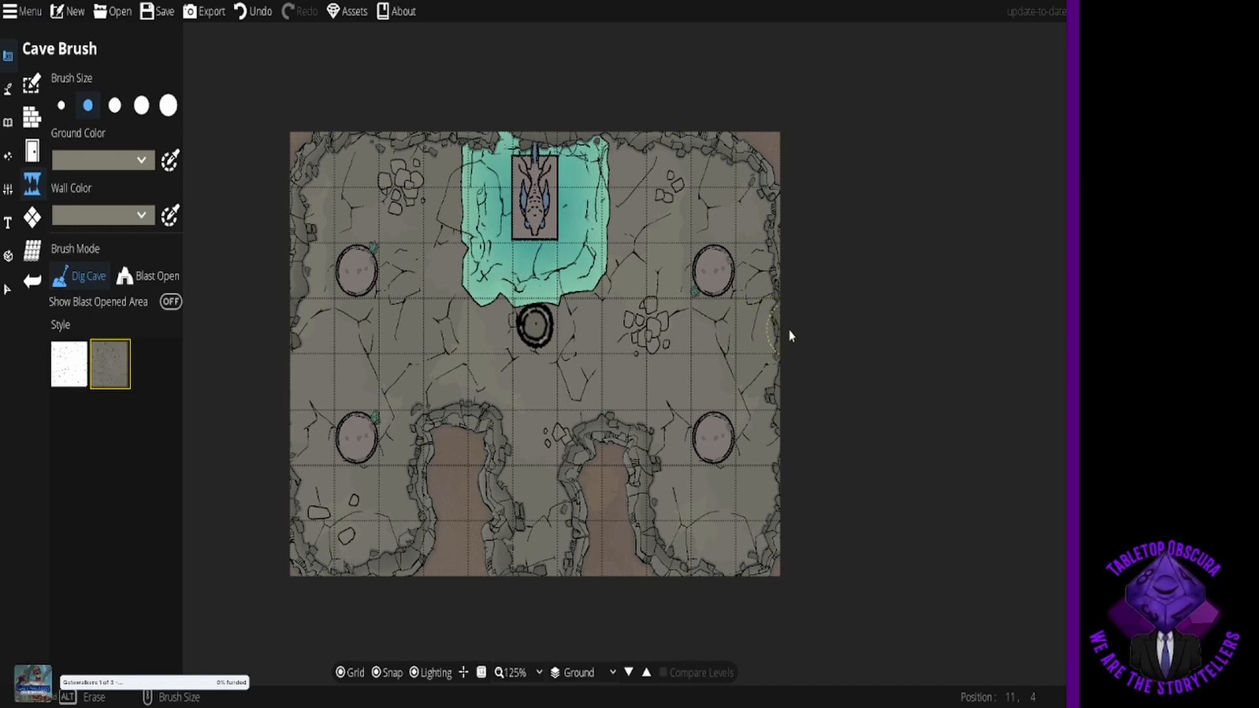
Step: Try larger Cave Brush sizes, return to the second-smallest size, and save the map
click(115, 114)
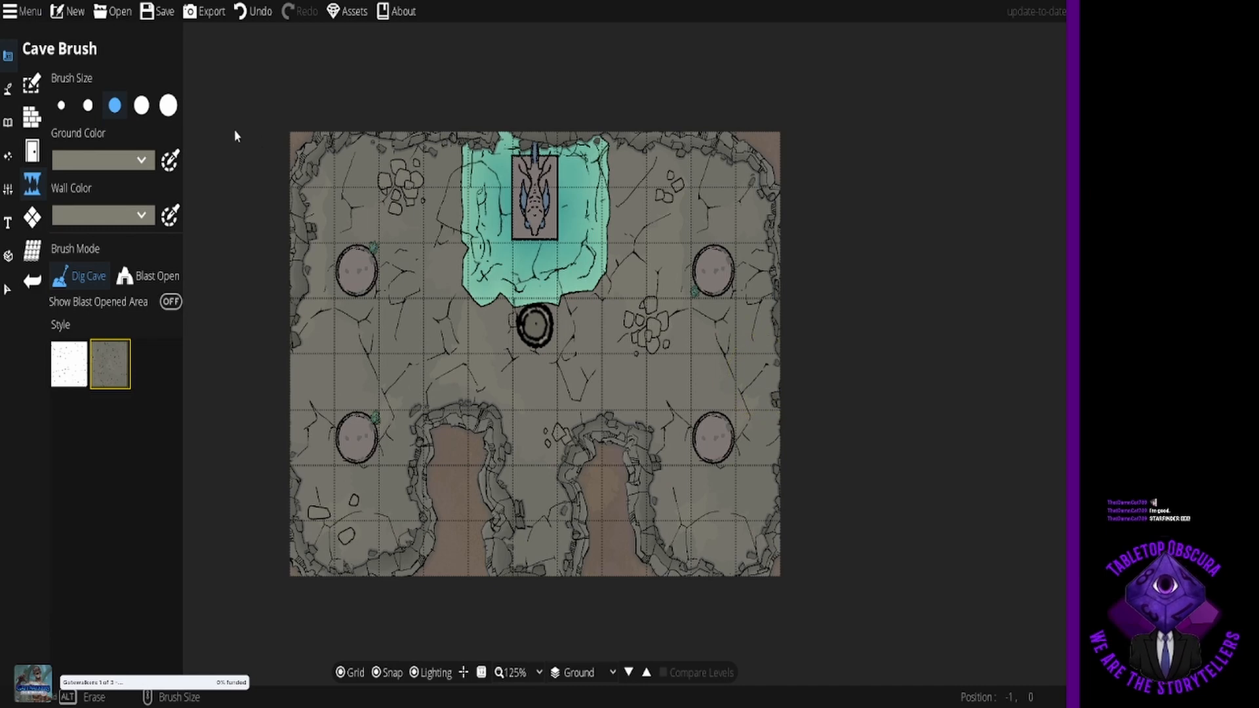
click(168, 105)
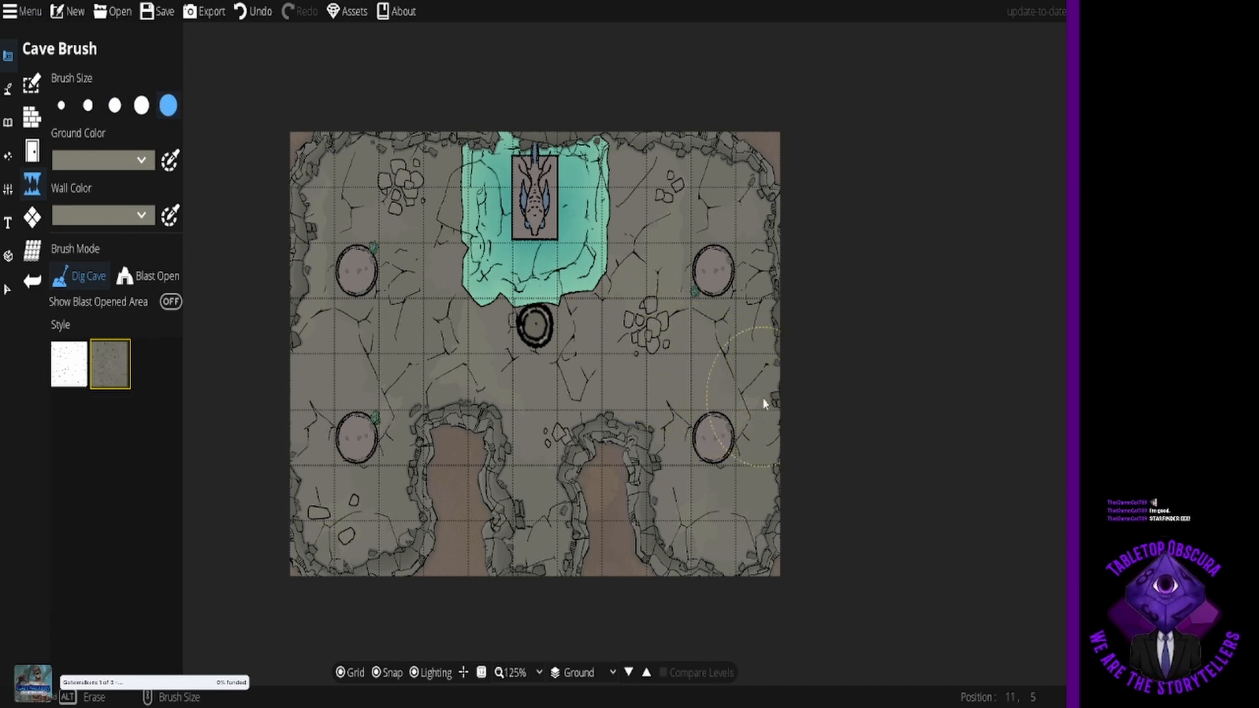
scroll(420, 248, down, 4)
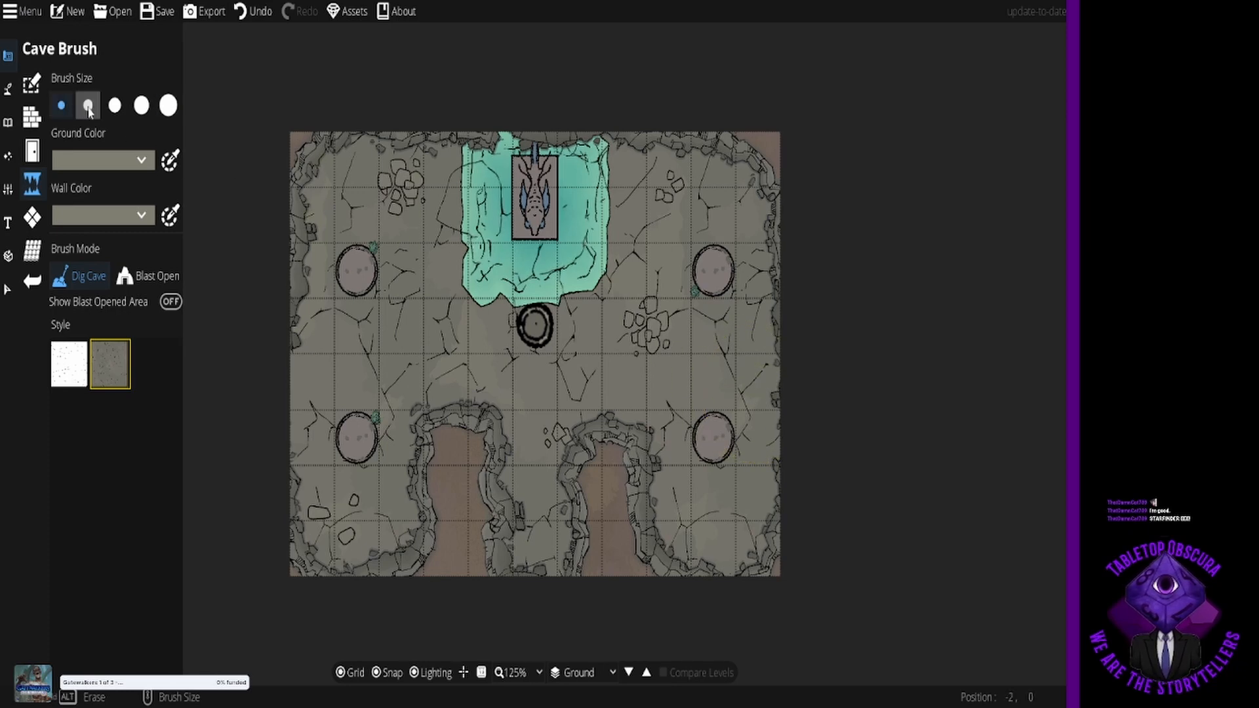
scroll(784, 380, up, 1)
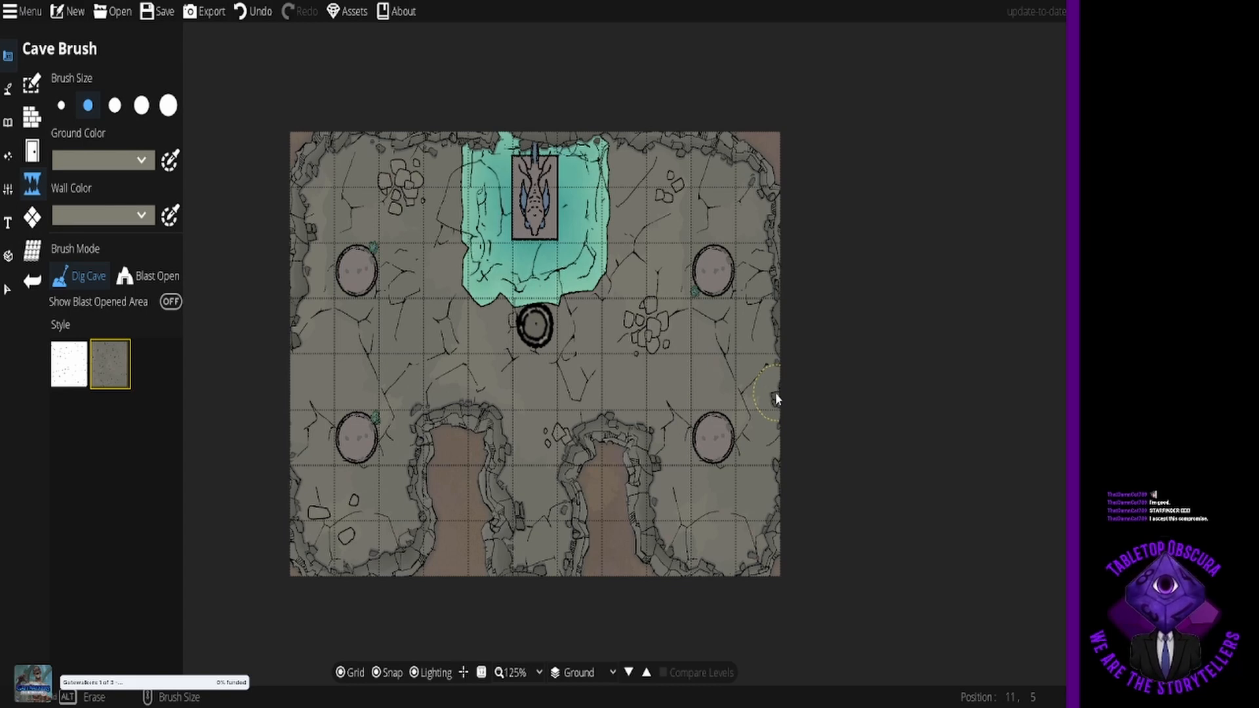
click(167, 14)
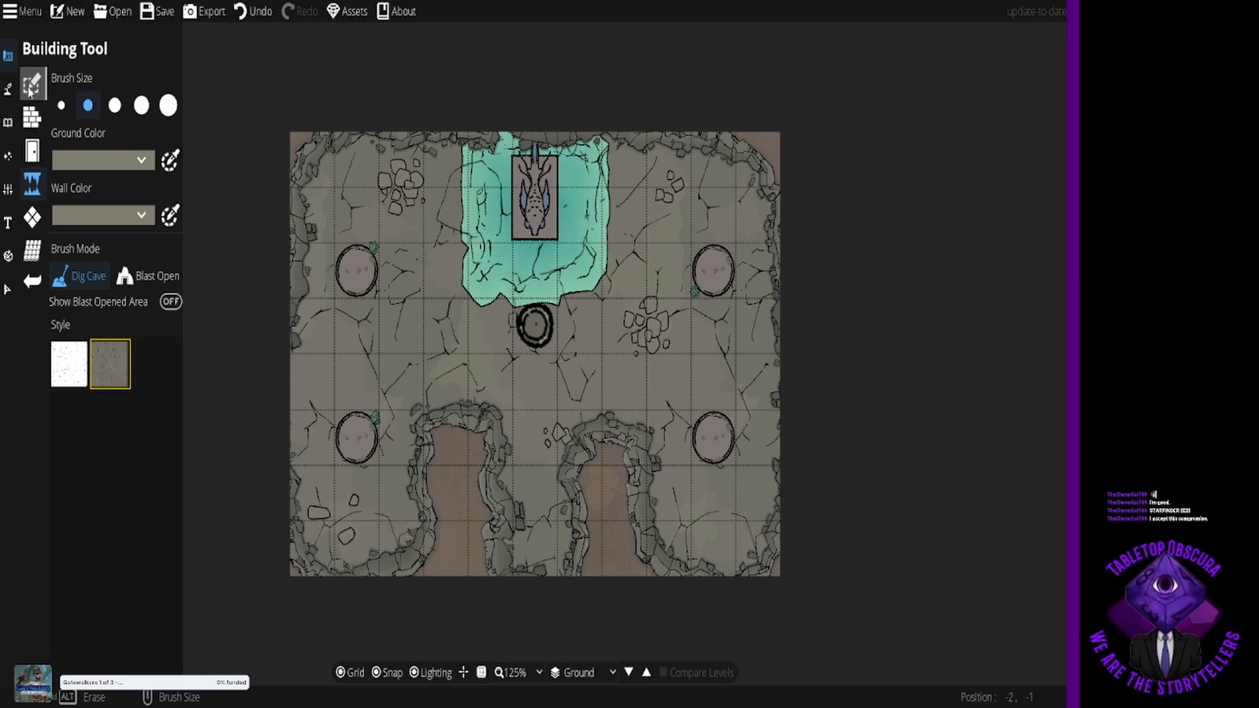
Step: Create a new map with the width set to 8 tiles
click(58, 14)
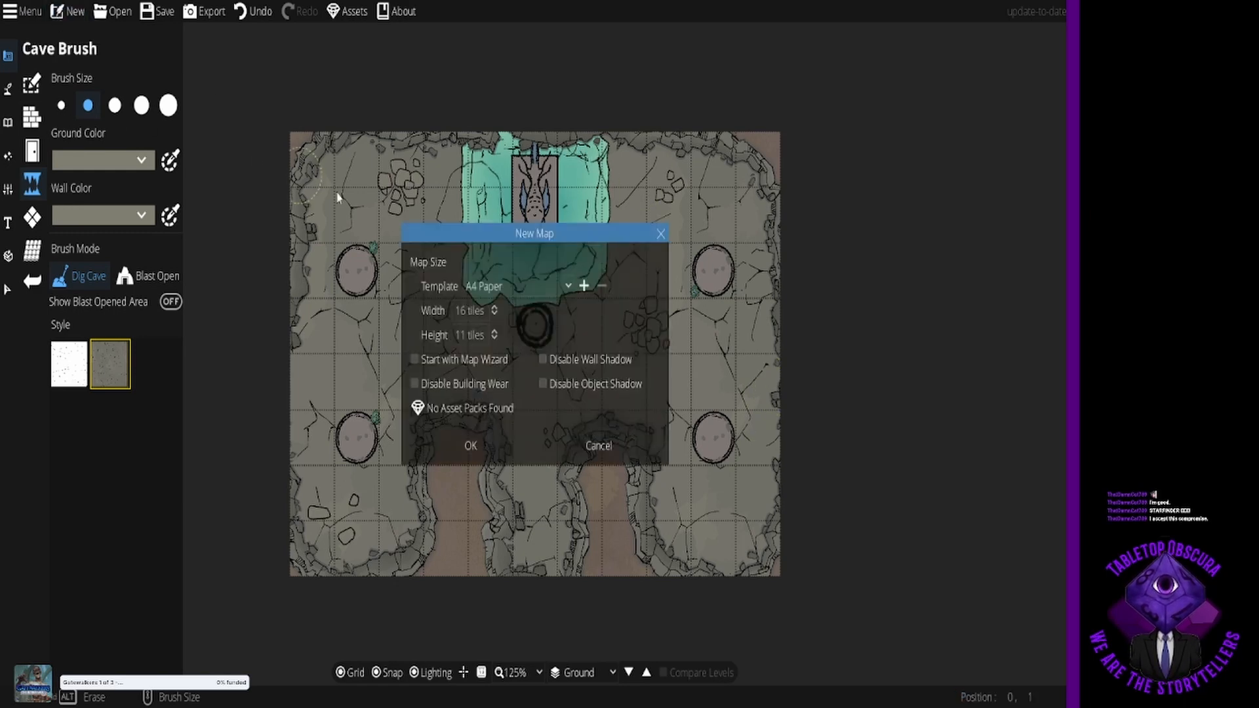
double_click(462, 311)
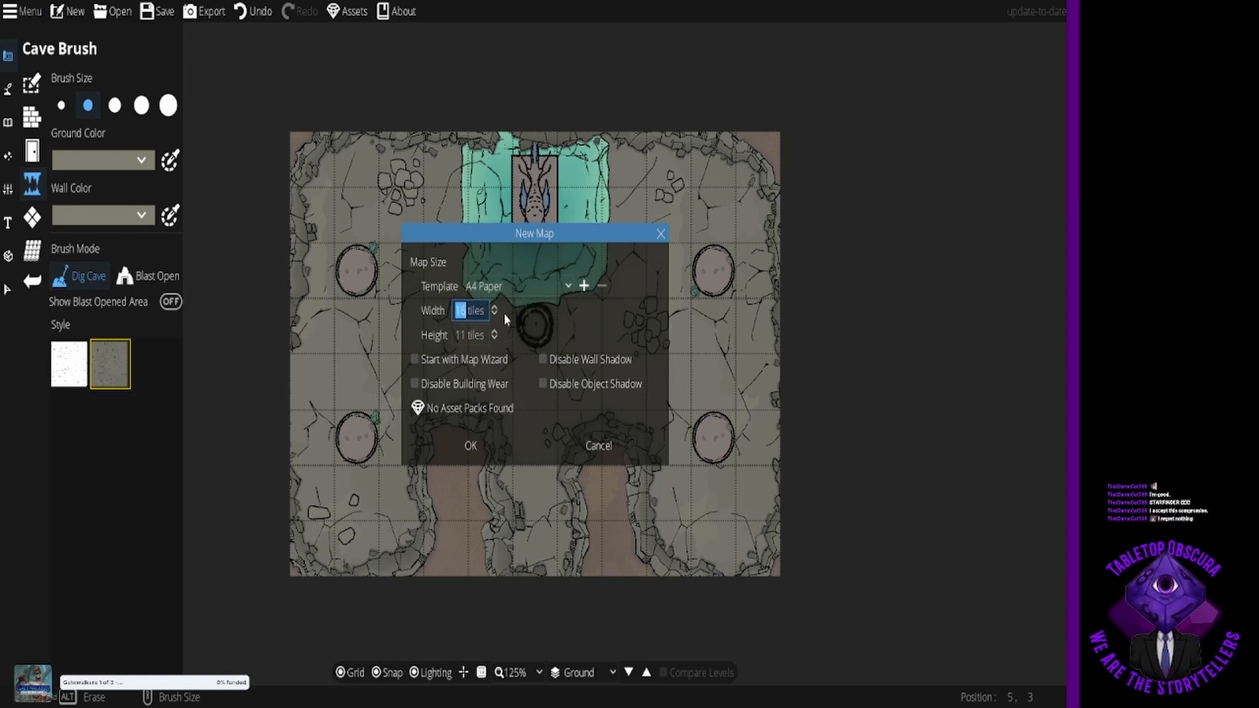
text(8)
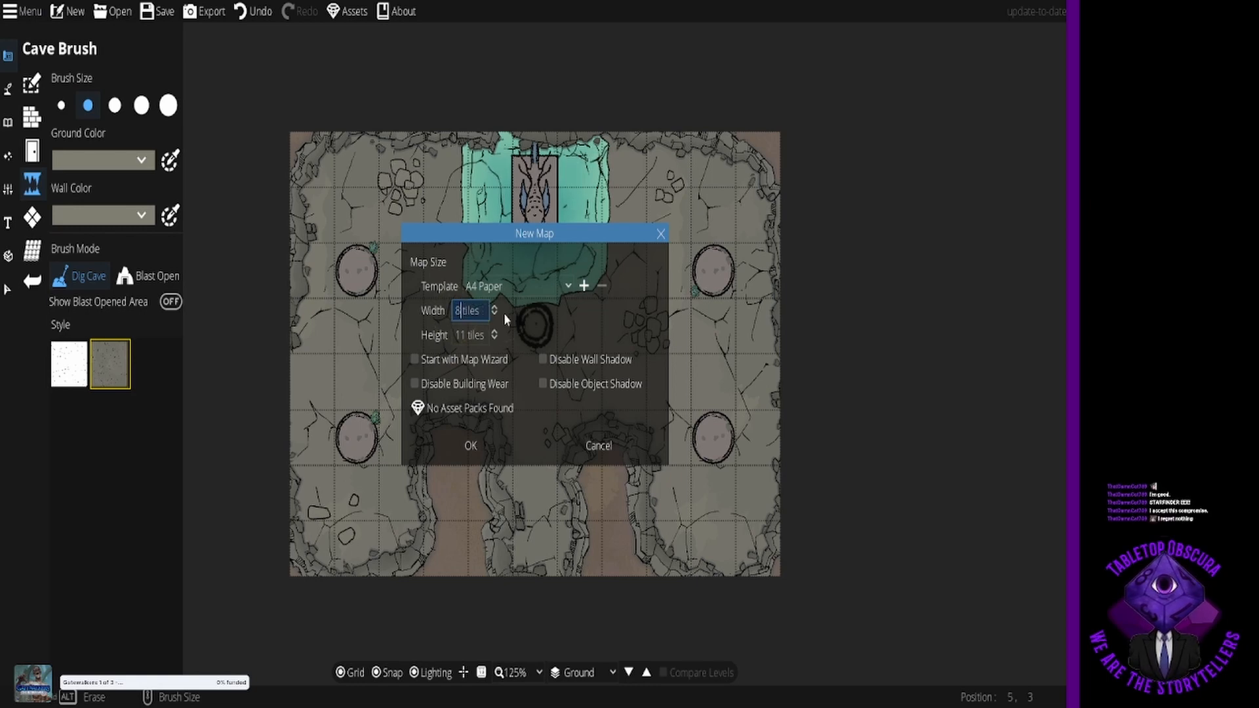
click(462, 445)
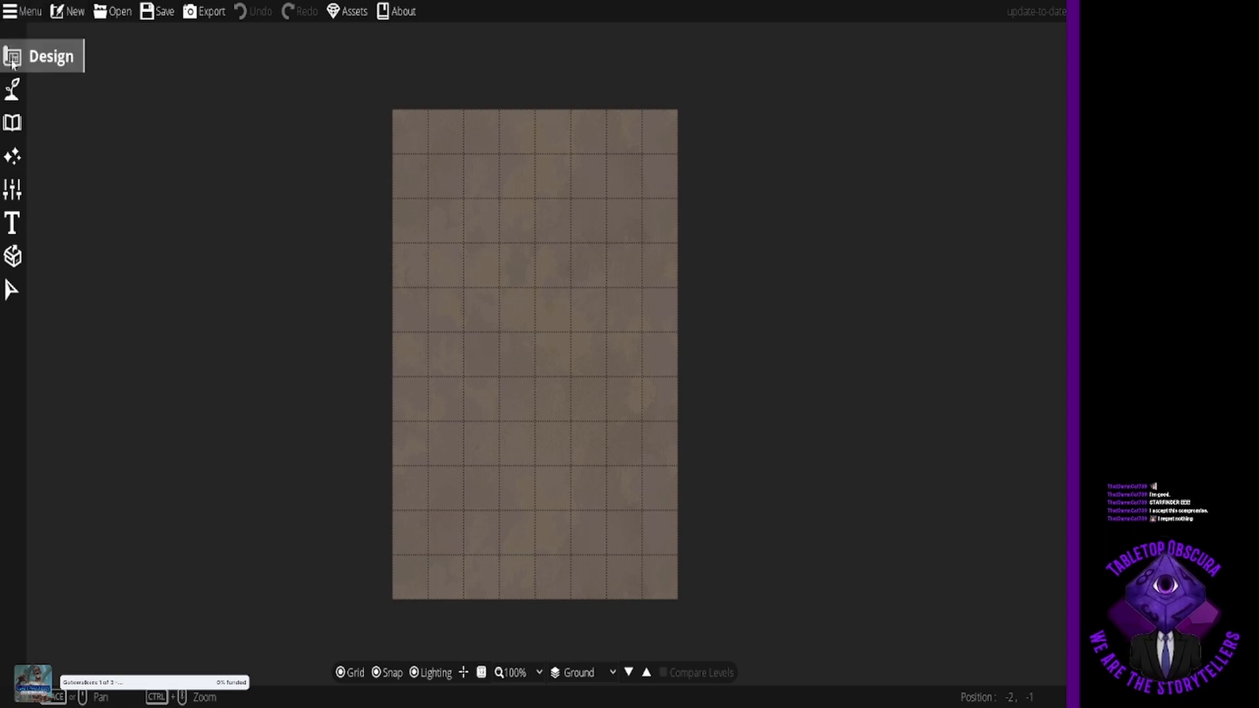
Step: Dig a small cave pocket at the map's west edge near the southwest corner with the Cave Brush
click(12, 57)
click(59, 116)
click(78, 184)
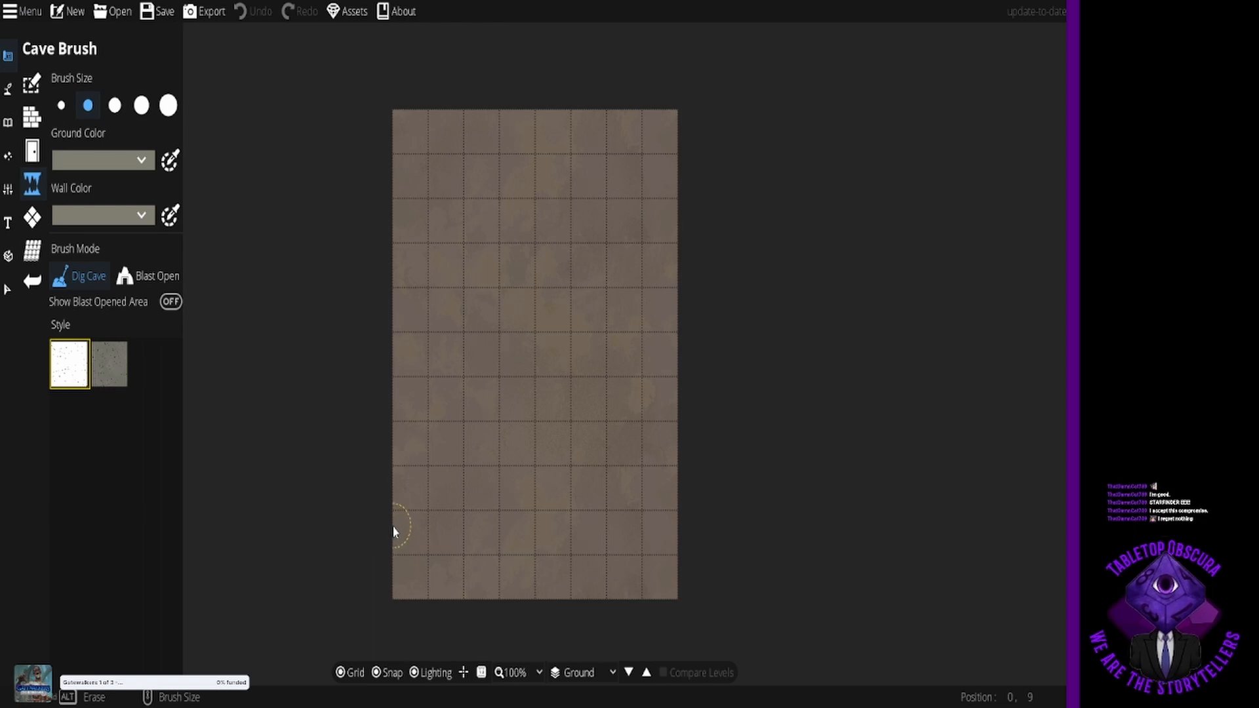
drag(396, 528, 426, 533)
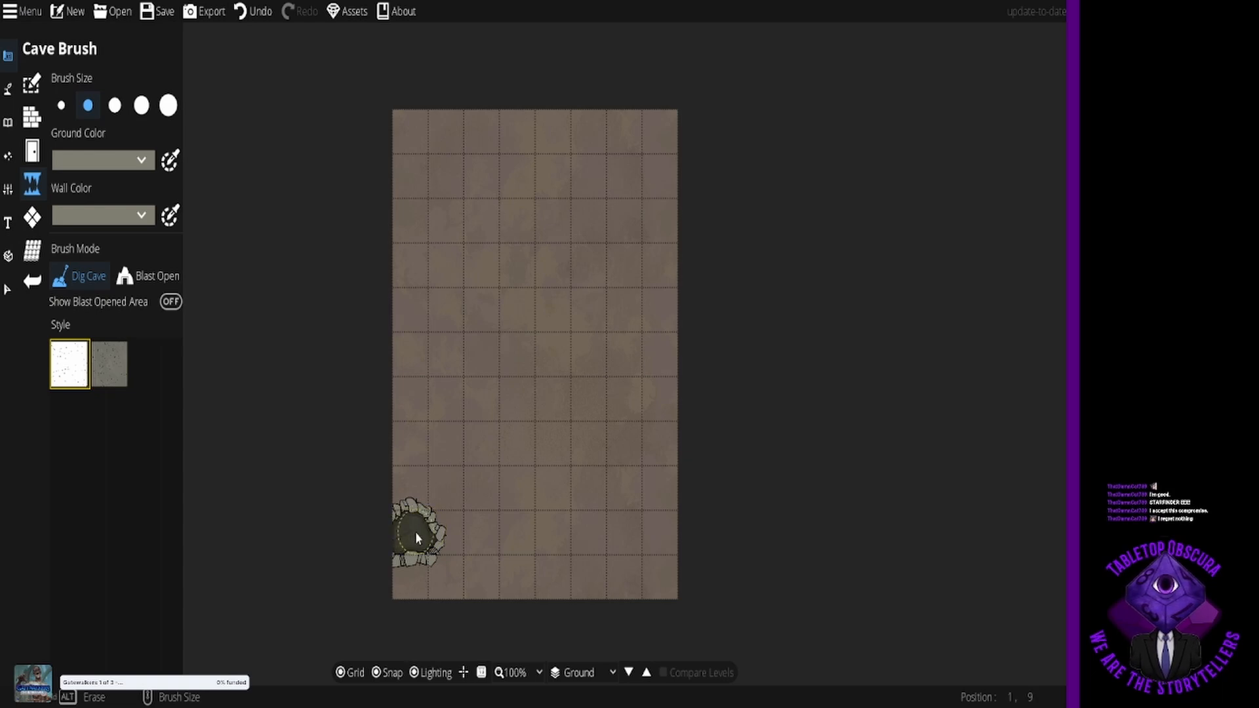
Step: Try the blast-opened area display and the Blast Open mode, and return the brush to Dig Cave
click(170, 302)
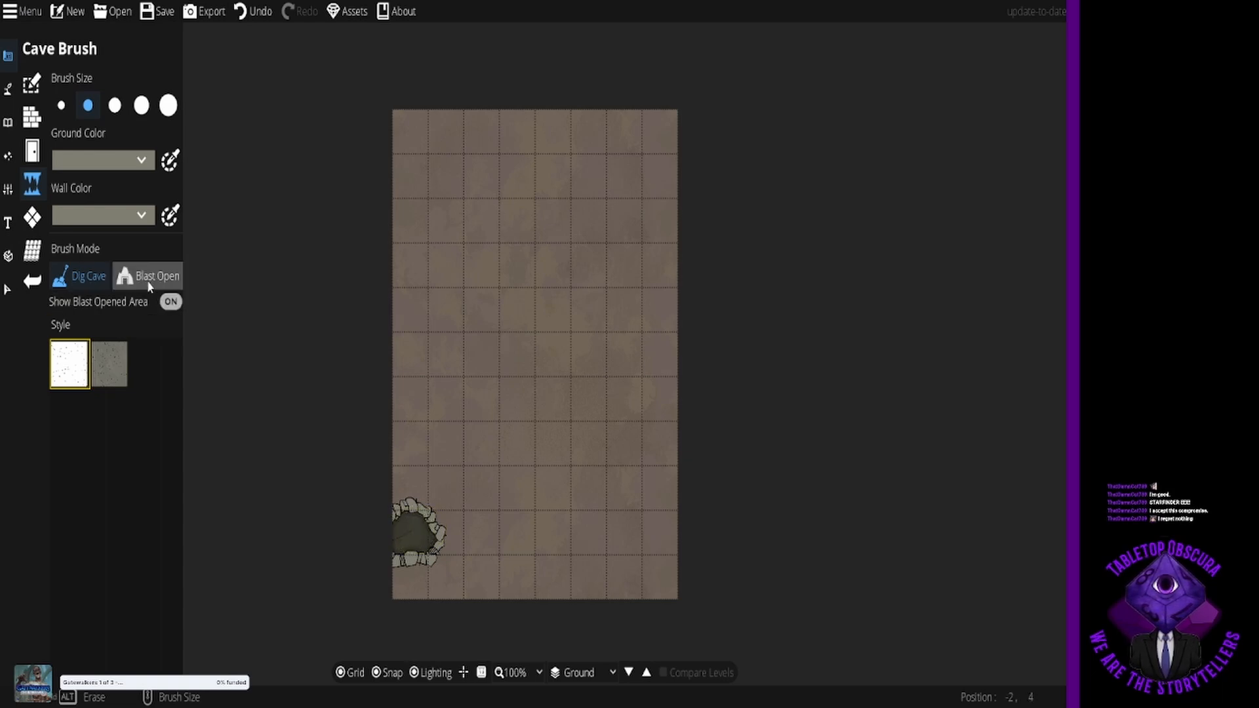
click(171, 302)
click(158, 285)
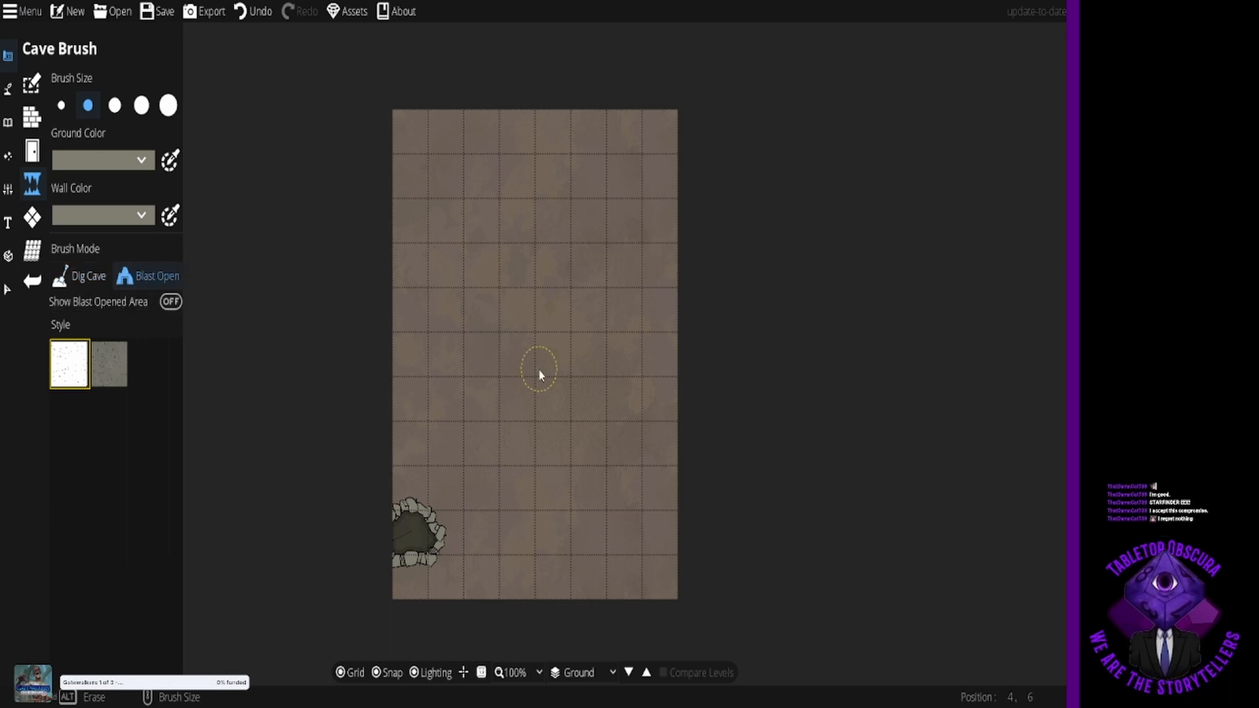
click(89, 276)
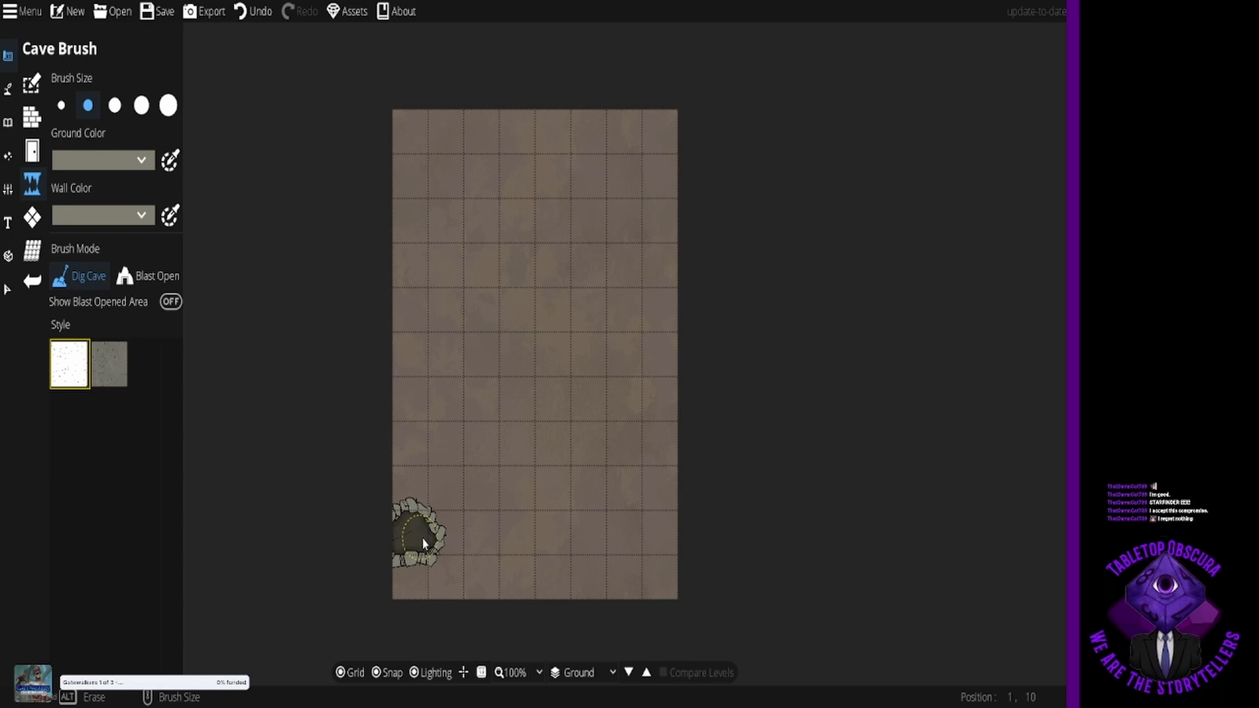
Step: Dig a tunnel east and north from the pocket, loop it back, and hollow out the middle into a tall chamber
mouse_move(418, 543)
mouse_down()
mouse_move(566, 541)
mouse_move(557, 352)
mouse_up()
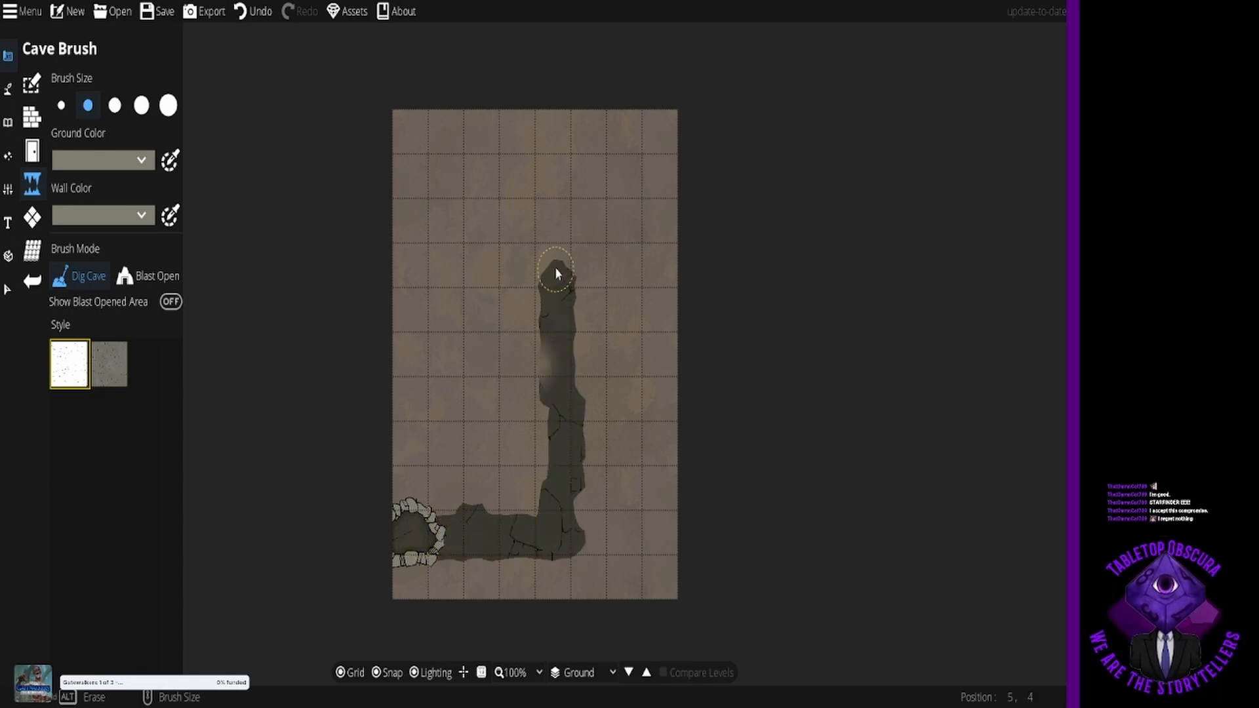
drag(555, 236, 555, 236)
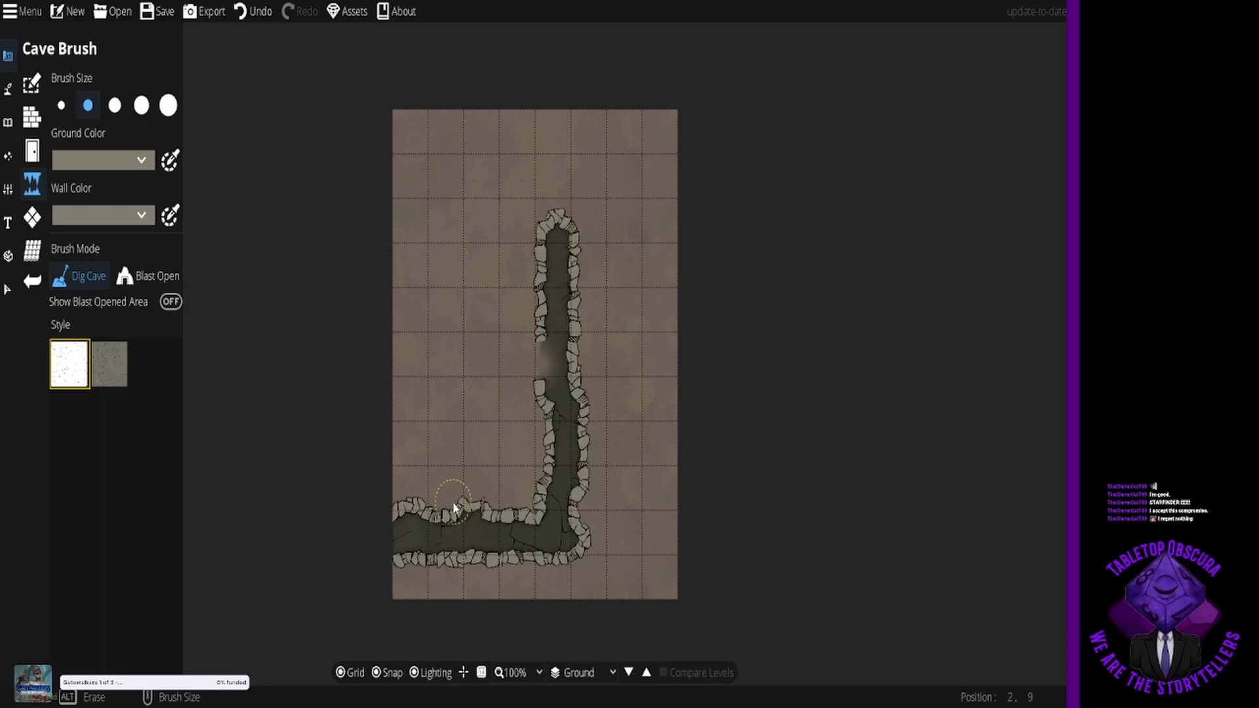
mouse_move(450, 509)
mouse_down()
mouse_move(445, 246)
mouse_move(459, 223)
mouse_move(547, 233)
mouse_move(532, 270)
mouse_move(552, 444)
mouse_move(545, 478)
mouse_move(515, 503)
mouse_up()
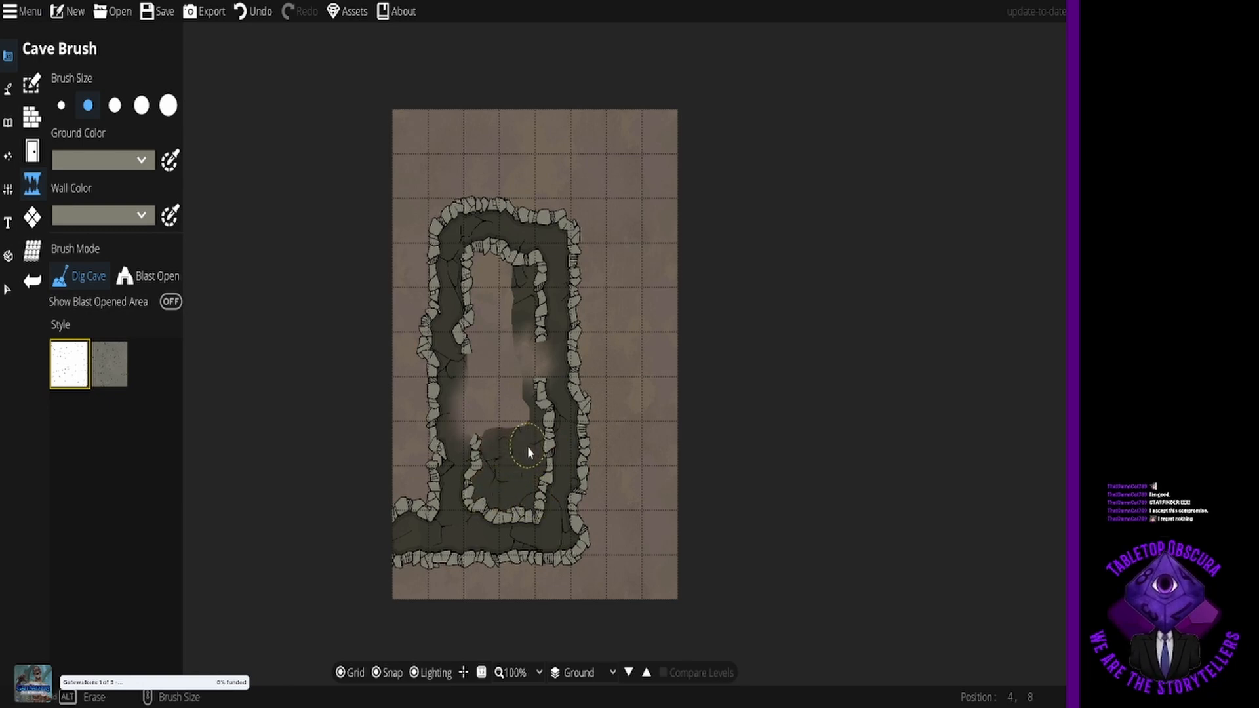
mouse_move(483, 400)
mouse_down()
mouse_move(521, 420)
mouse_move(509, 400)
mouse_move(473, 431)
mouse_move(457, 376)
mouse_move(479, 452)
mouse_move(506, 370)
mouse_move(494, 284)
mouse_move(474, 272)
mouse_move(490, 372)
mouse_move(494, 312)
mouse_move(509, 296)
mouse_move(532, 414)
mouse_move(528, 397)
mouse_move(489, 377)
mouse_move(485, 404)
mouse_up()
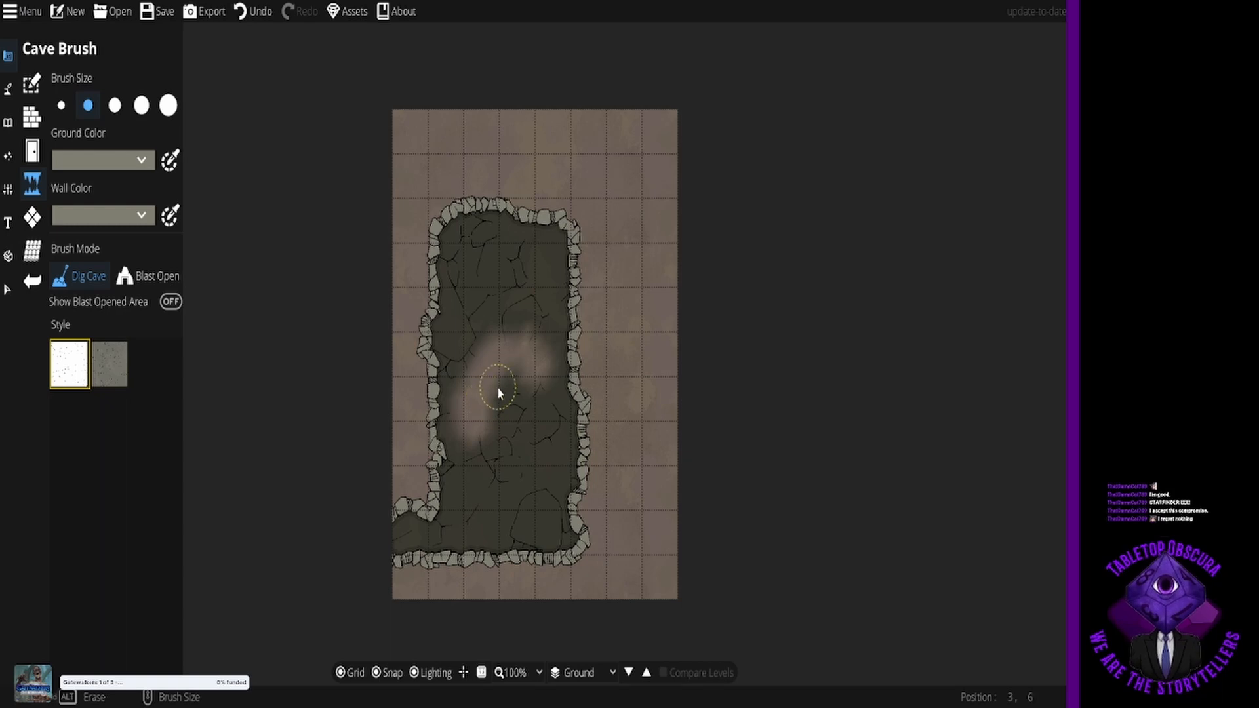
Step: Undo the chamber and tunnel strokes back to the small pocket at the west edge
key(ctrl+z)
key(ctrl+z)
key(ctrl+z)
key(ctrl+z)
key(ctrl+z)
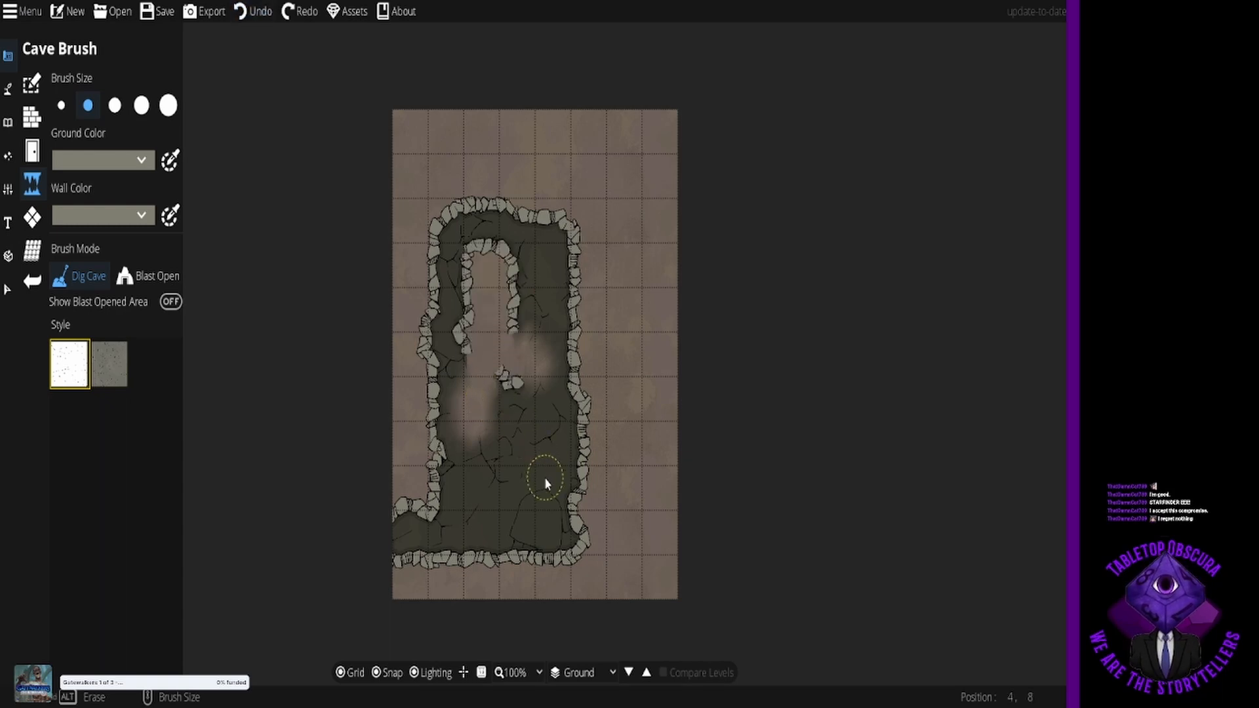
key(ctrl+z)
key(ctrl+z)
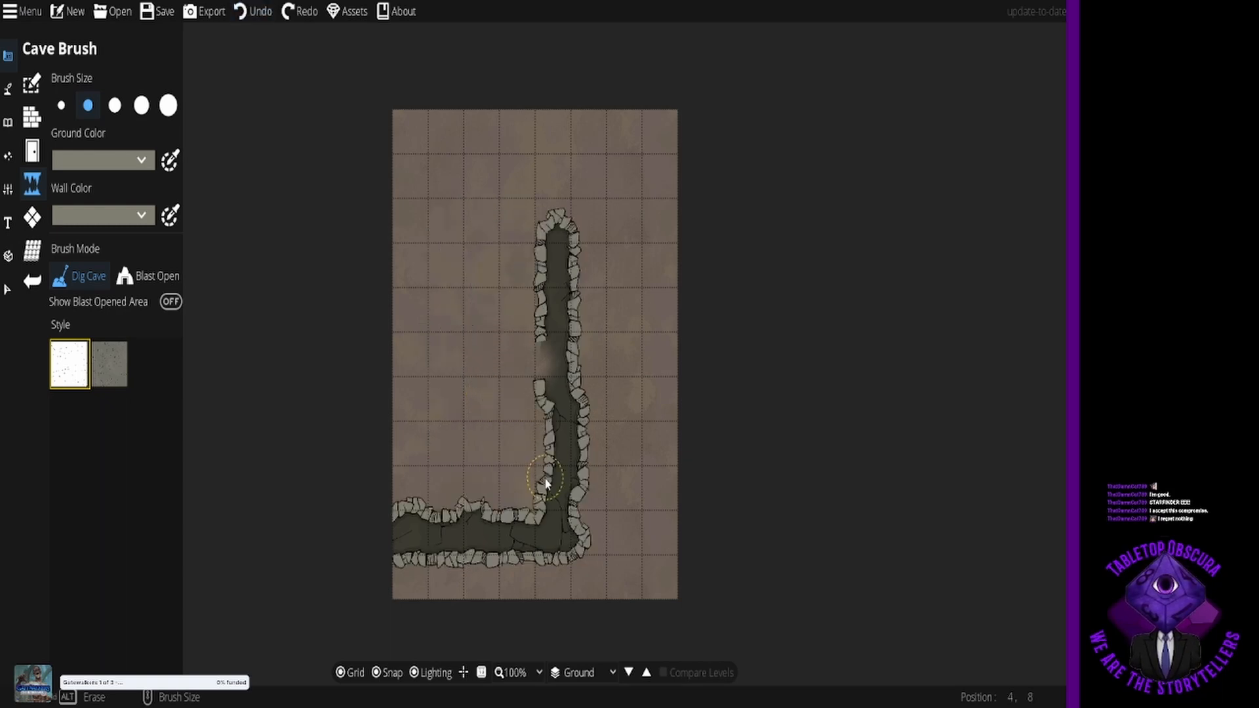
key(ctrl+z)
key(ctrl+z)
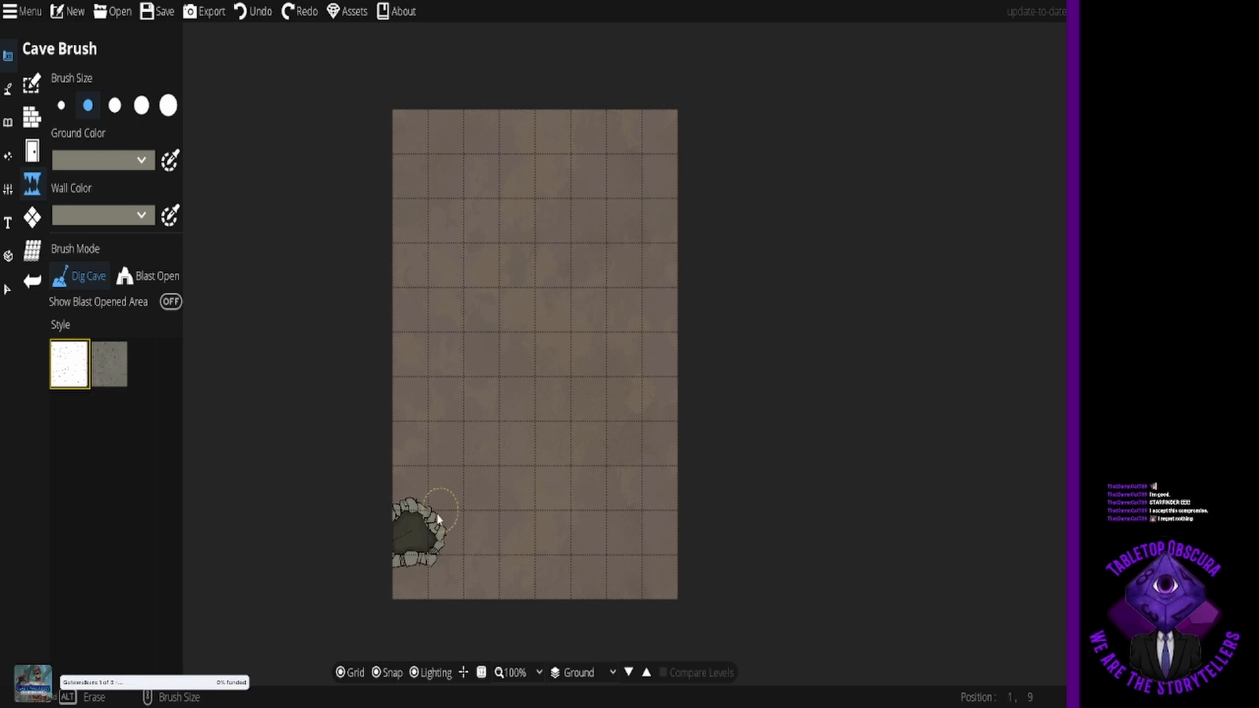
Step: Try digging an irregular cave in the middle of the map, and undo it together with the west pocket
drag(493, 379, 536, 455)
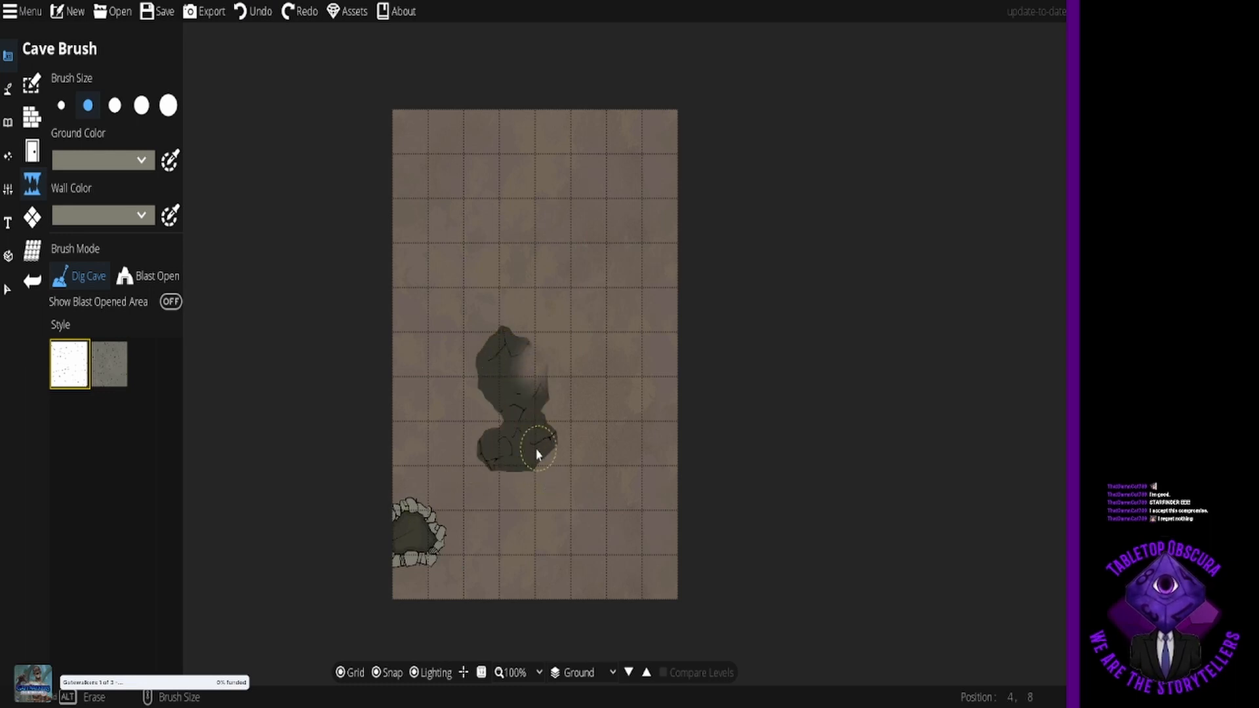
key(ctrl+z)
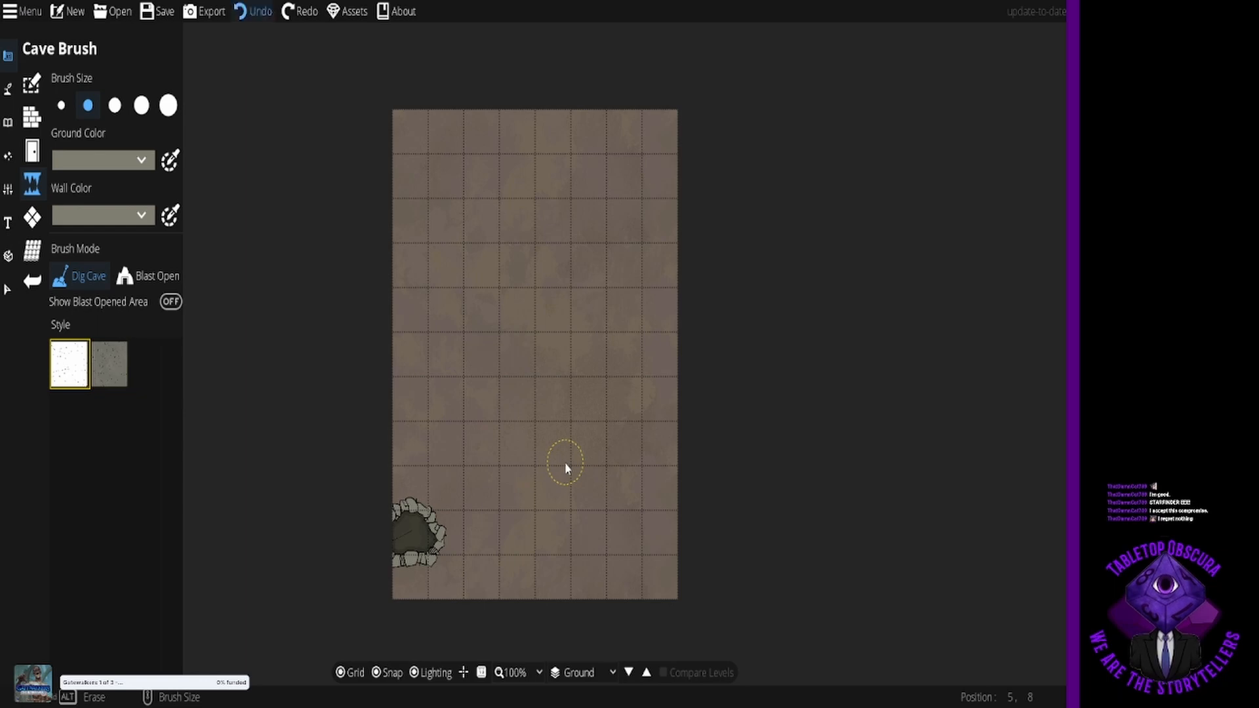
key(ctrl+z)
key(ctrl+z)
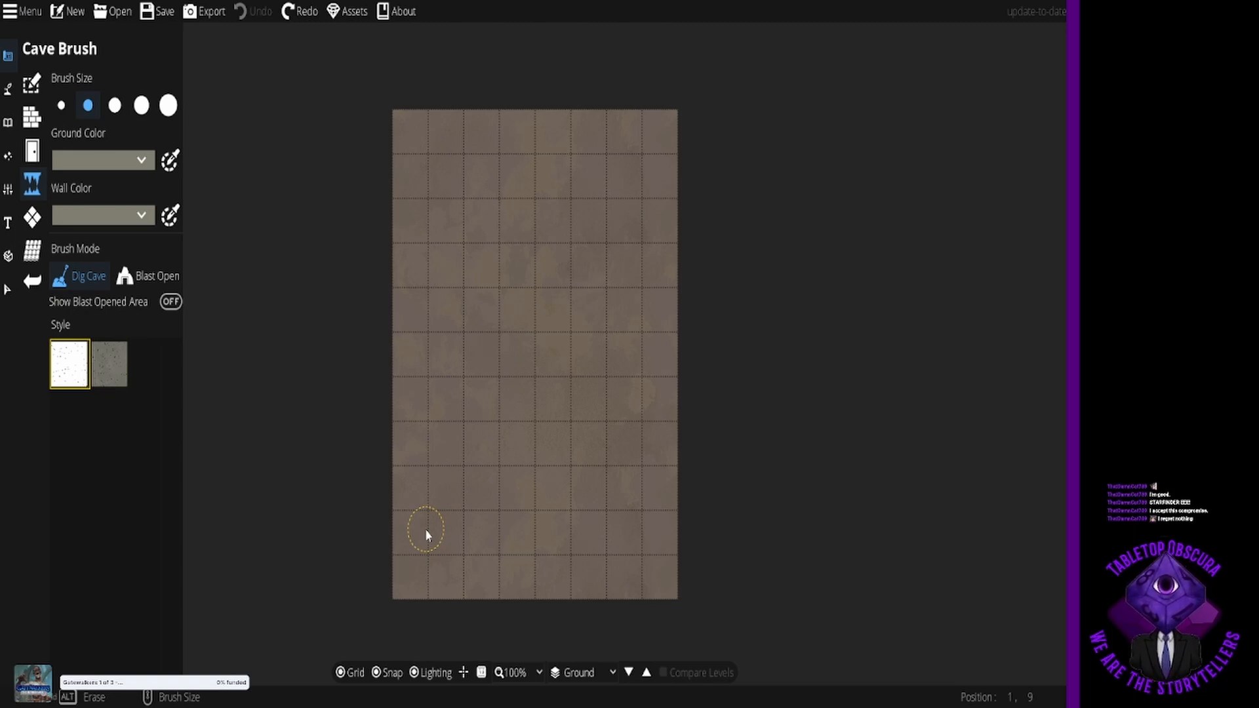
Step: Dig a rectangular loop tunnel around the map, with one exit at the west edge and another at the north edge
mouse_move(402, 534)
mouse_down()
mouse_move(610, 547)
mouse_move(657, 536)
mouse_move(655, 509)
mouse_up()
drag(658, 411, 658, 370)
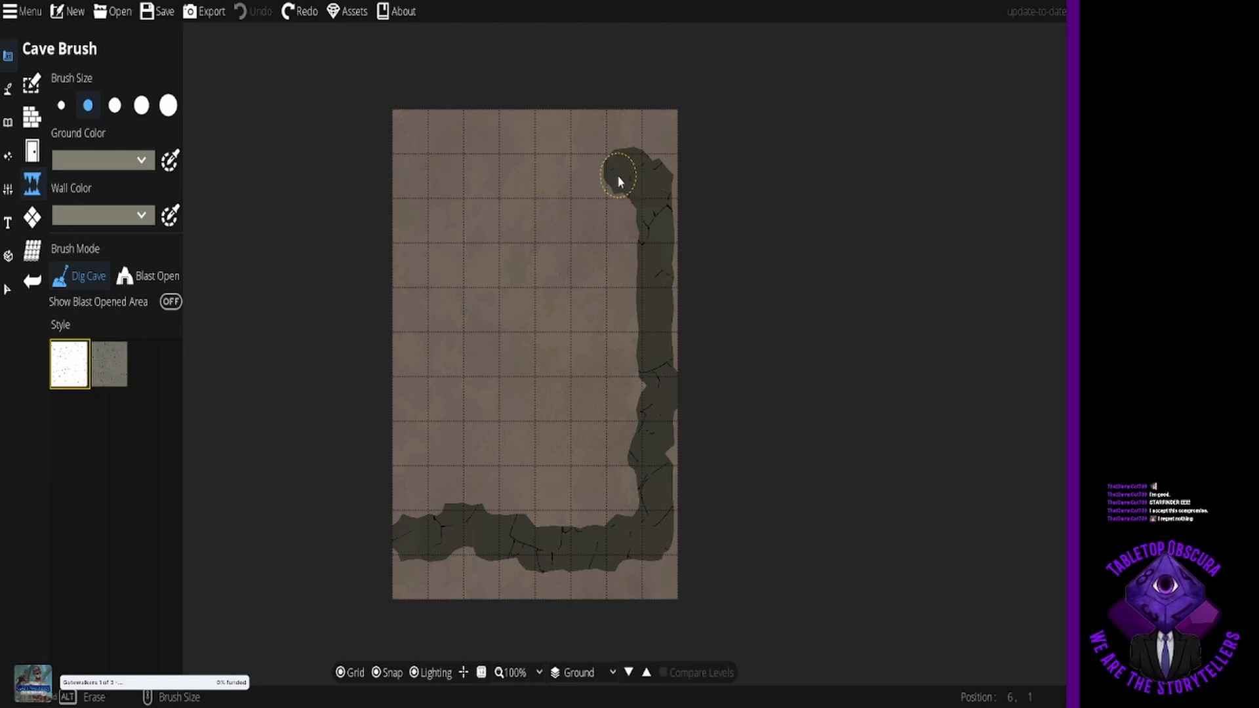
drag(561, 186, 443, 183)
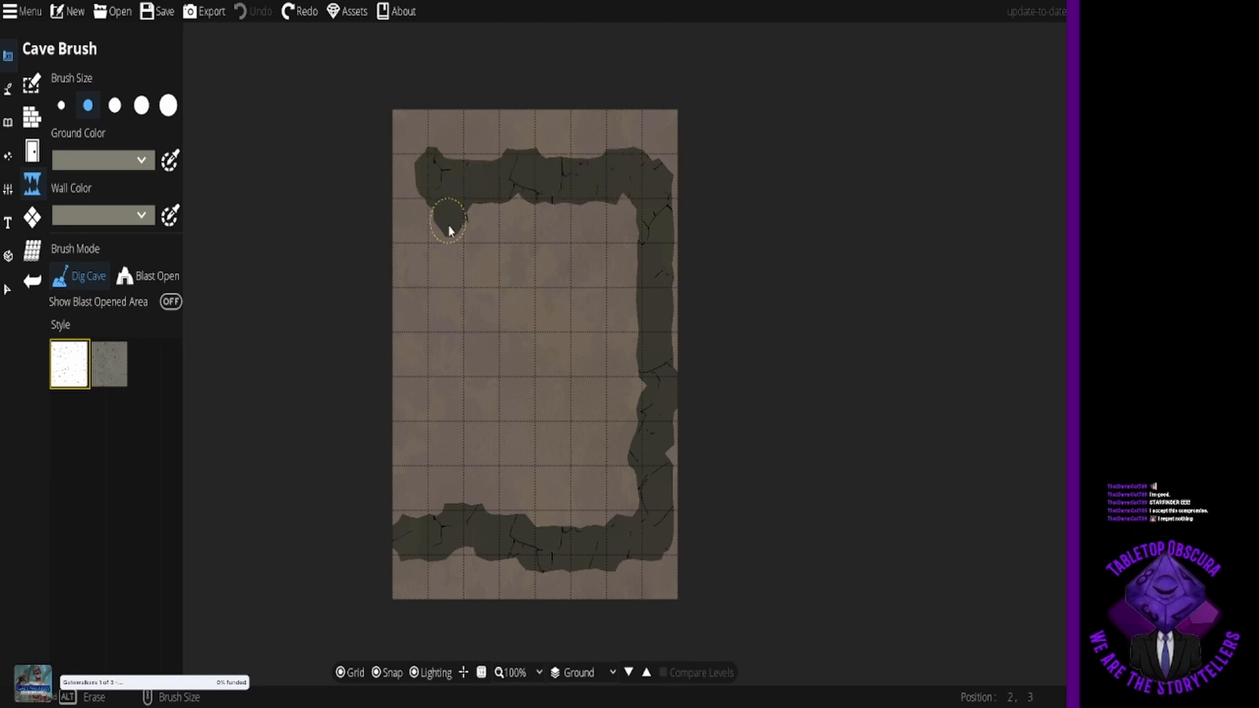
drag(449, 229, 442, 499)
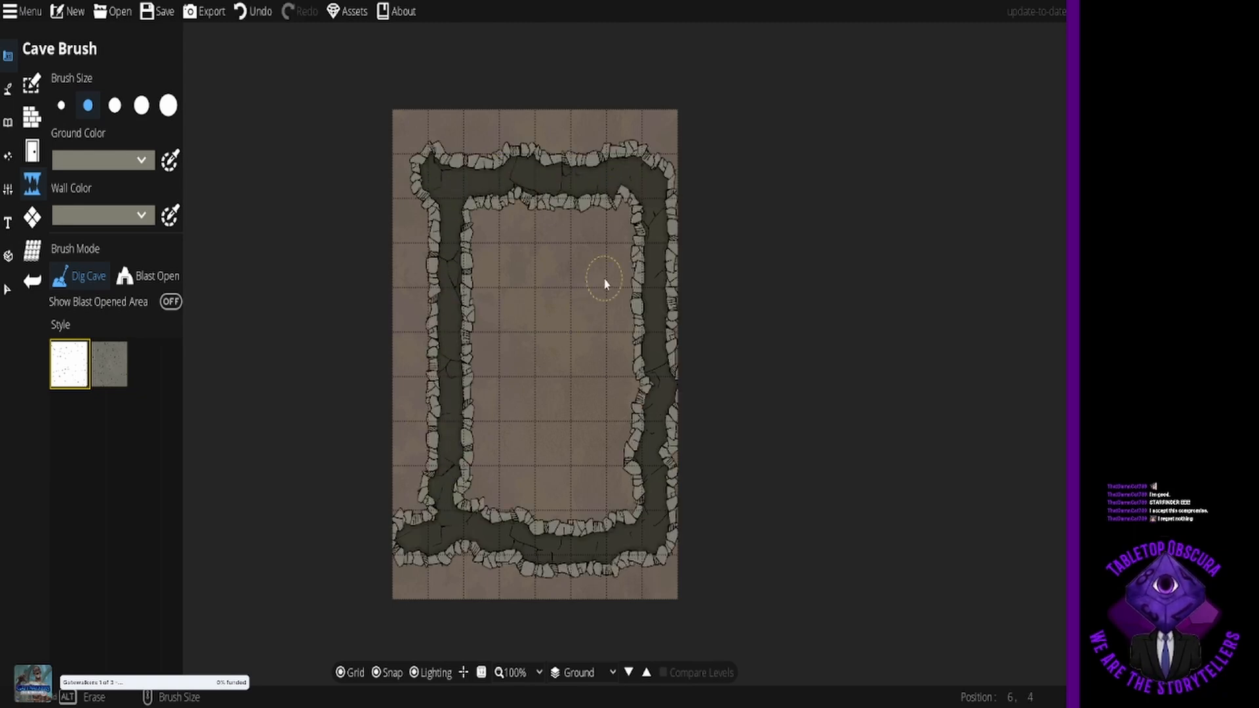
drag(593, 140, 585, 152)
click(588, 109)
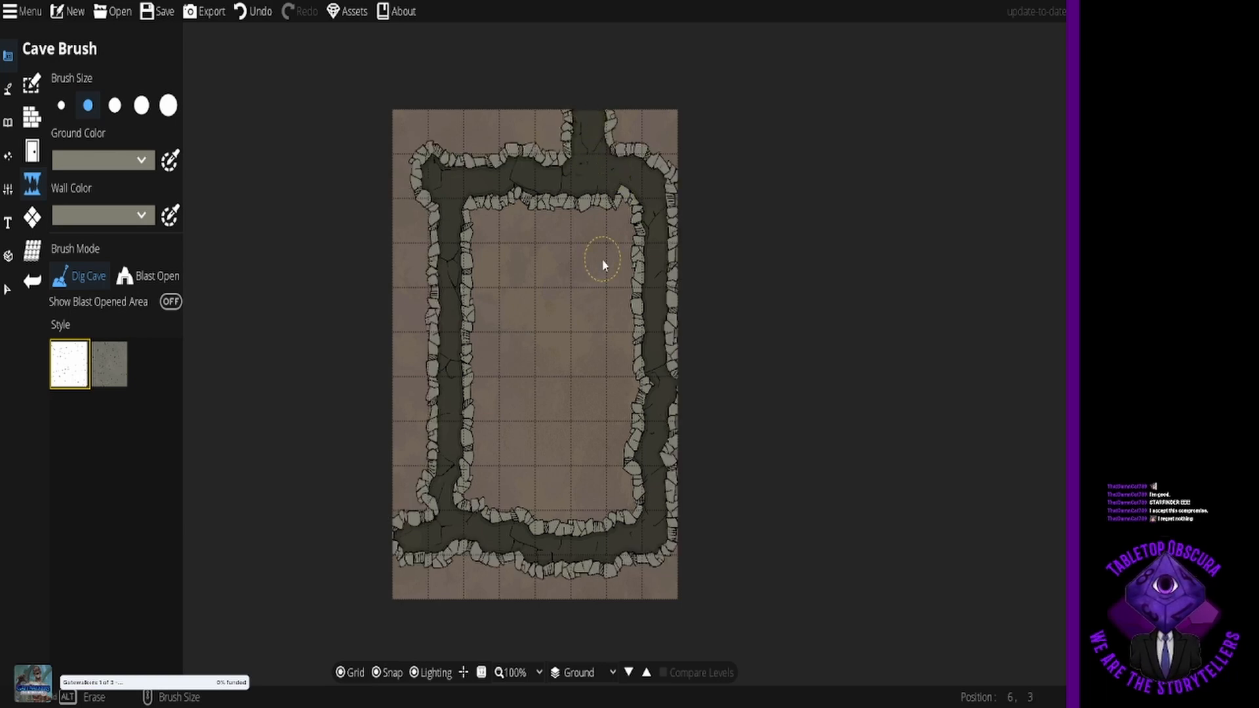
Step: Dig out the rock enclosed by the loop tunnel to form one large chamber, and set the brush mode to Blast Open
mouse_move(641, 260)
mouse_down()
mouse_move(557, 235)
mouse_move(524, 285)
mouse_move(605, 209)
mouse_move(529, 209)
mouse_move(476, 236)
mouse_move(487, 289)
mouse_move(539, 286)
mouse_move(491, 262)
mouse_move(471, 475)
mouse_move(491, 500)
mouse_move(553, 519)
mouse_move(633, 514)
mouse_move(609, 471)
mouse_move(487, 470)
mouse_move(524, 421)
mouse_move(649, 436)
mouse_move(509, 452)
mouse_move(466, 402)
mouse_move(553, 407)
mouse_move(681, 385)
mouse_move(526, 377)
mouse_move(550, 338)
mouse_move(595, 365)
mouse_move(610, 348)
mouse_move(566, 344)
mouse_move(490, 302)
mouse_move(567, 279)
mouse_move(610, 288)
mouse_move(552, 294)
mouse_move(621, 317)
mouse_move(636, 399)
mouse_move(639, 359)
mouse_move(620, 428)
mouse_move(476, 214)
mouse_move(459, 217)
mouse_move(472, 205)
mouse_move(506, 244)
mouse_up()
click(150, 276)
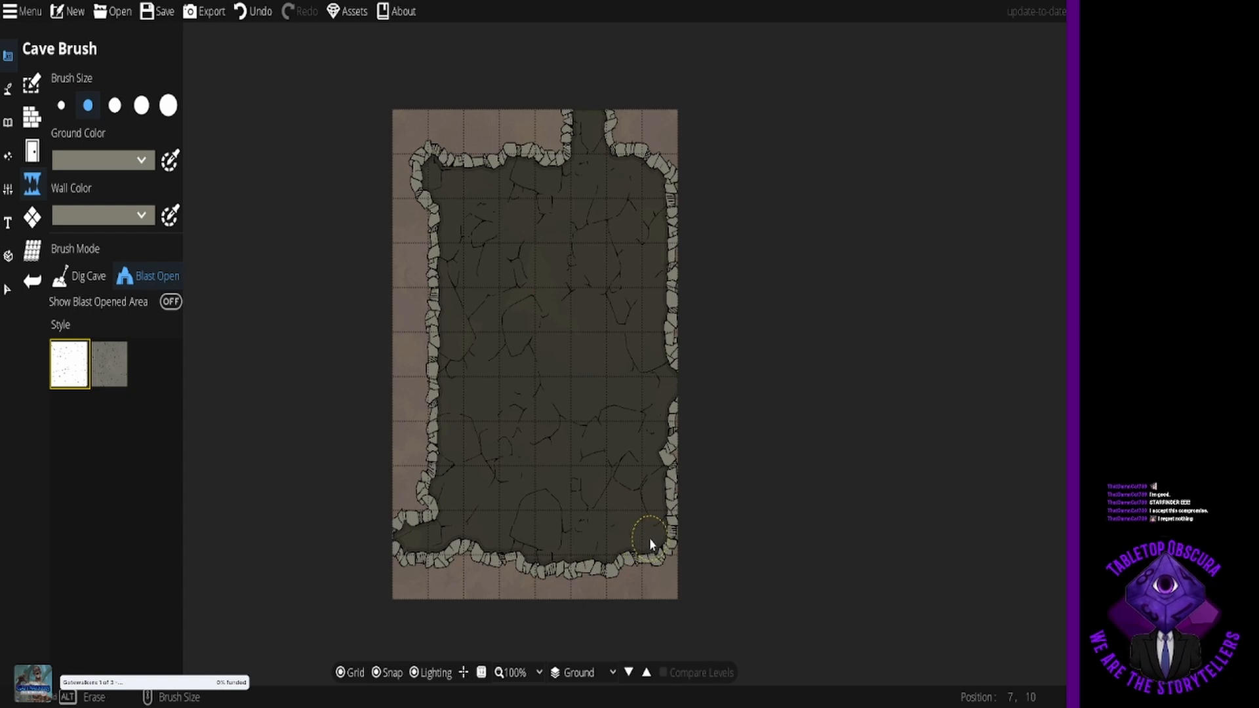
Step: Try blasting open a strip along the chamber's east side, and undo the blast strokes
drag(649, 538, 657, 336)
drag(650, 291, 649, 234)
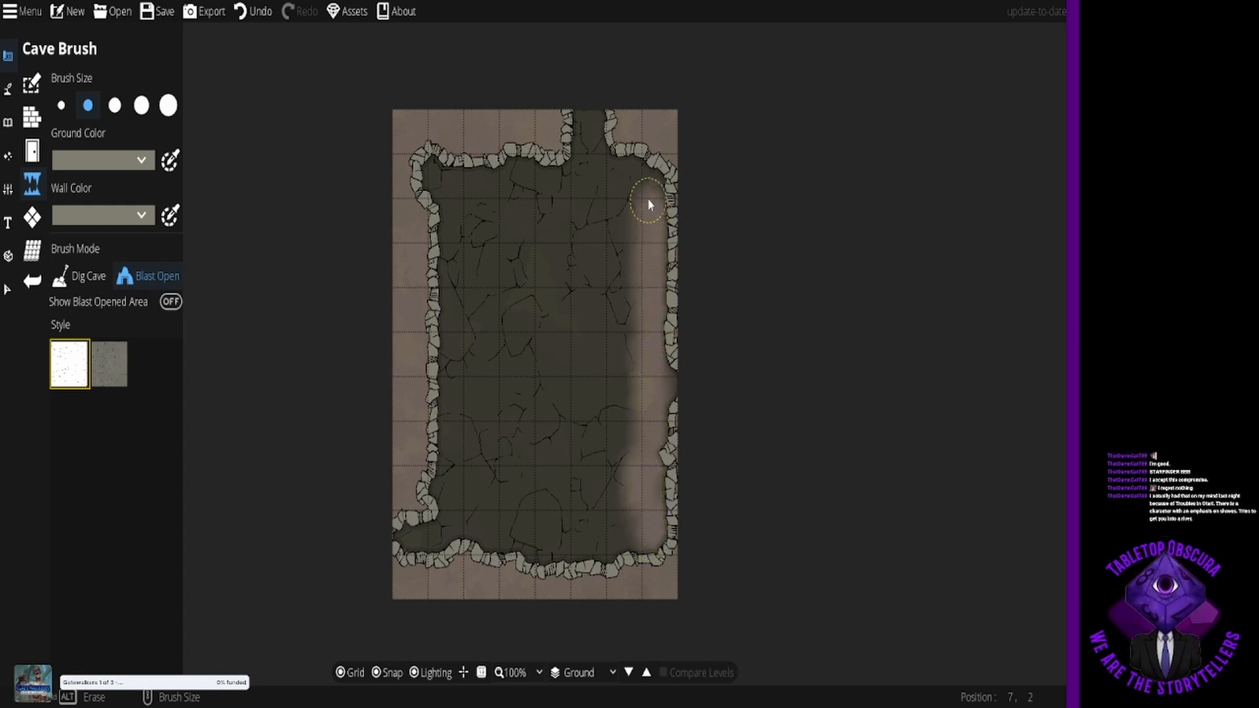
drag(643, 175, 628, 207)
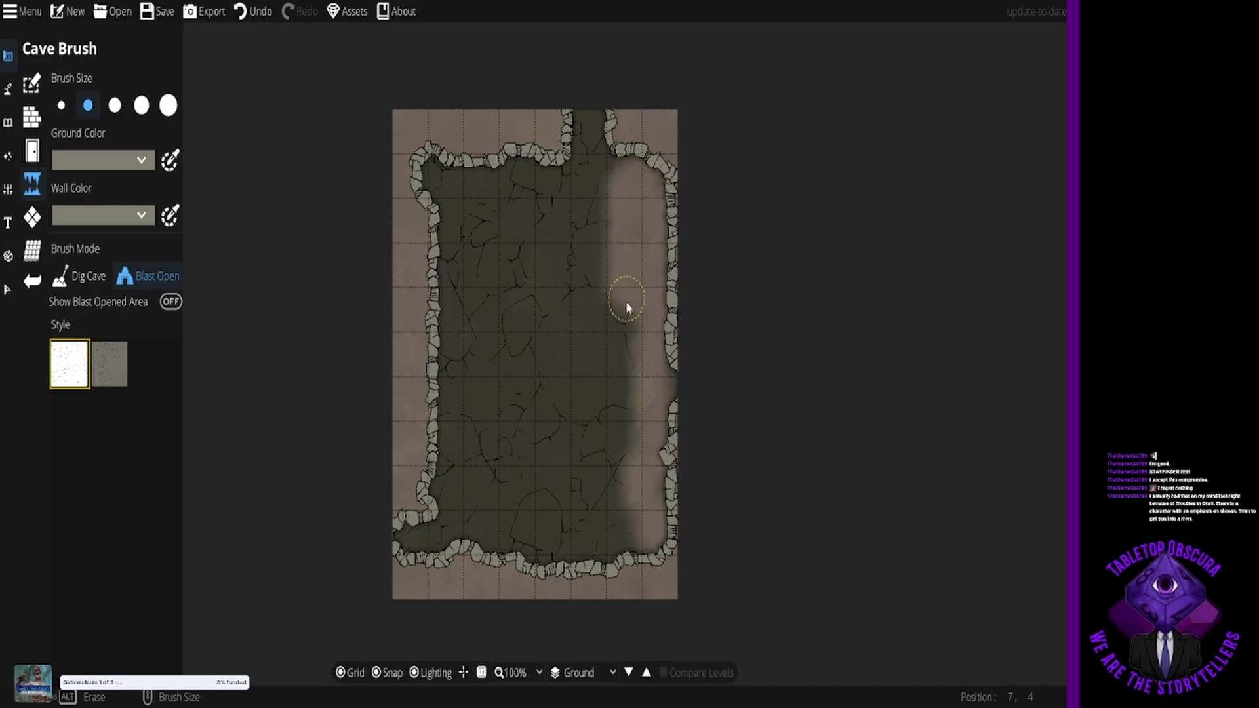
mouse_move(626, 305)
mouse_down()
mouse_move(629, 559)
mouse_move(653, 403)
mouse_move(630, 160)
mouse_up()
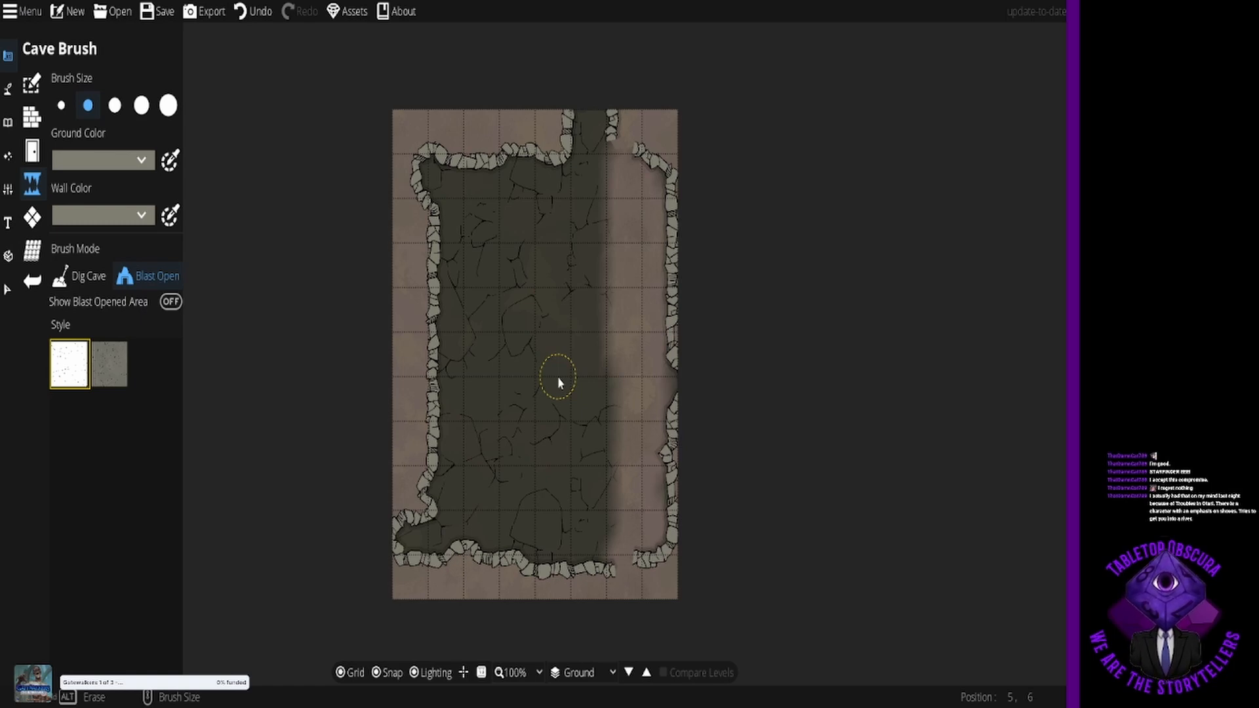
key(ctrl+z)
key(ctrl+z)
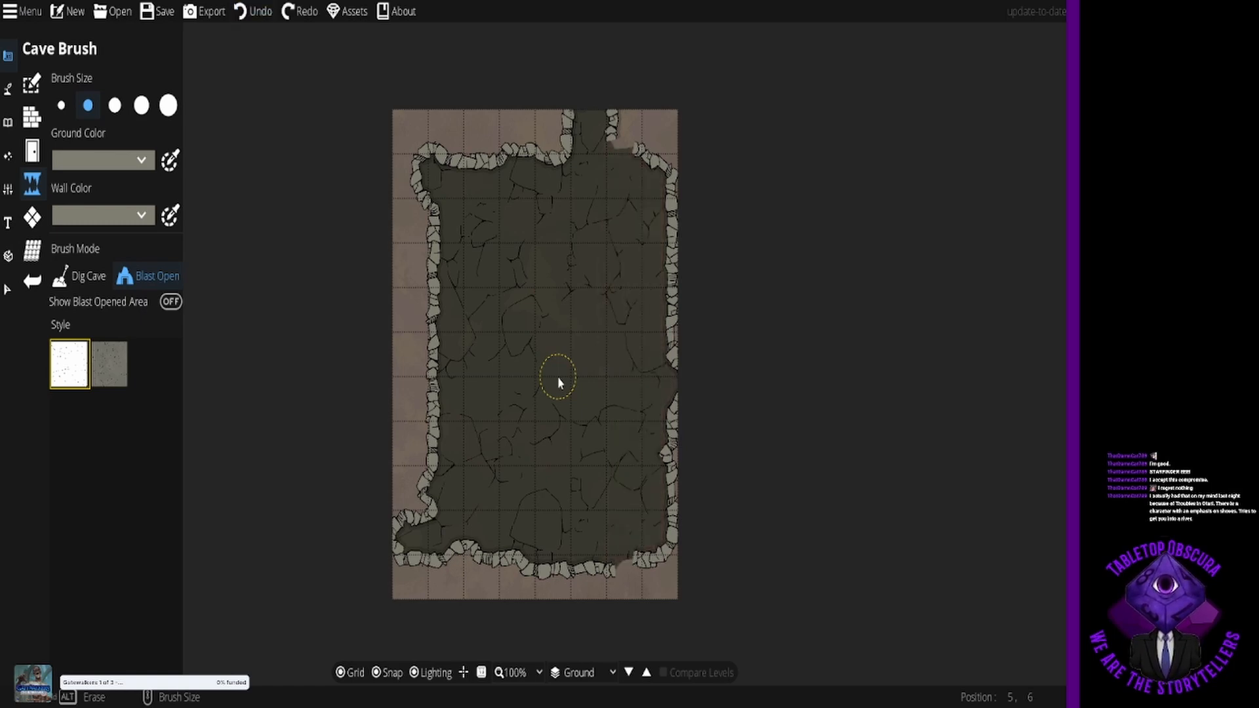
key(ctrl+z)
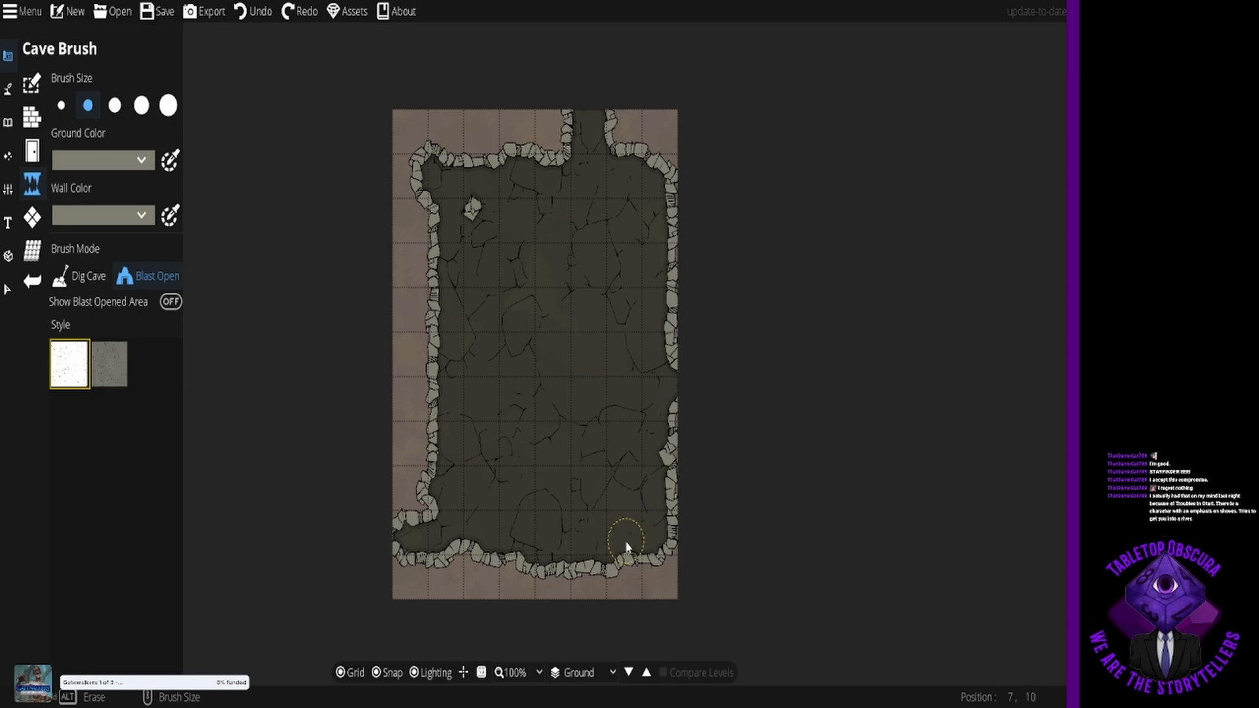
Step: Blast open a vertical strip of the floor along the chamber's east wall, from the south end to the north end
drag(624, 536, 628, 198)
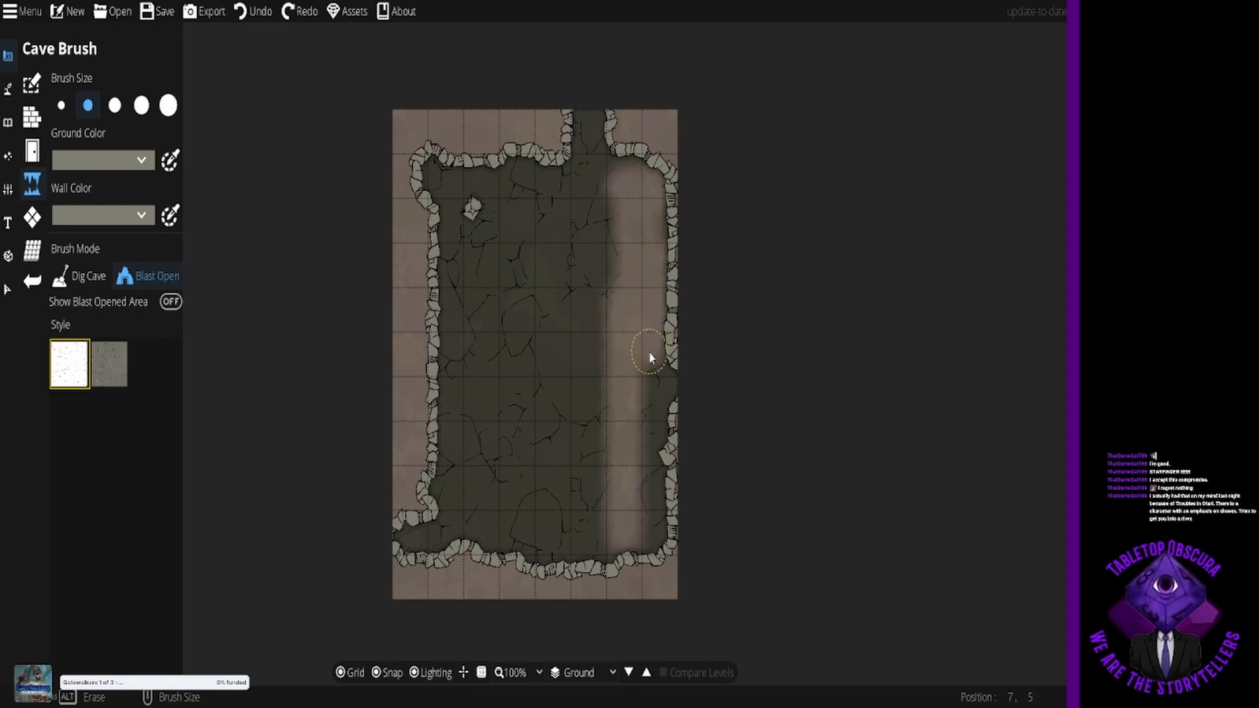
drag(652, 401, 648, 533)
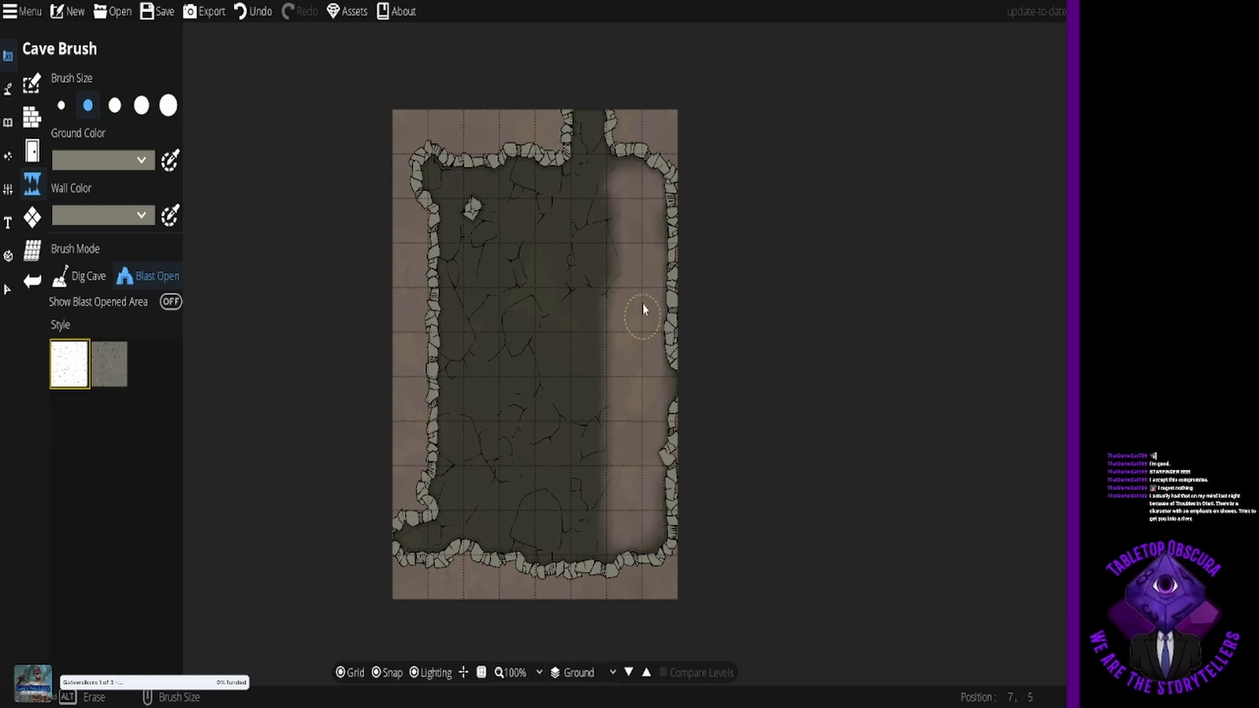
Step: Disable the terrain on the map
click(8, 89)
click(60, 95)
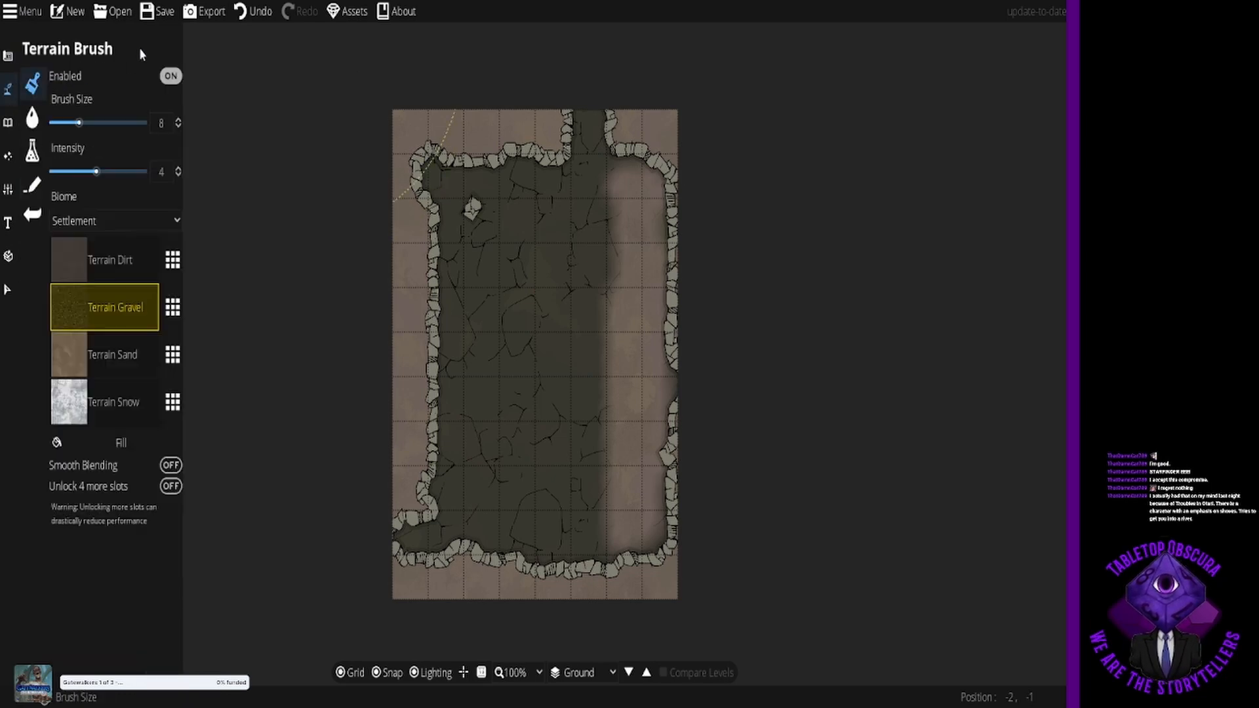
click(169, 76)
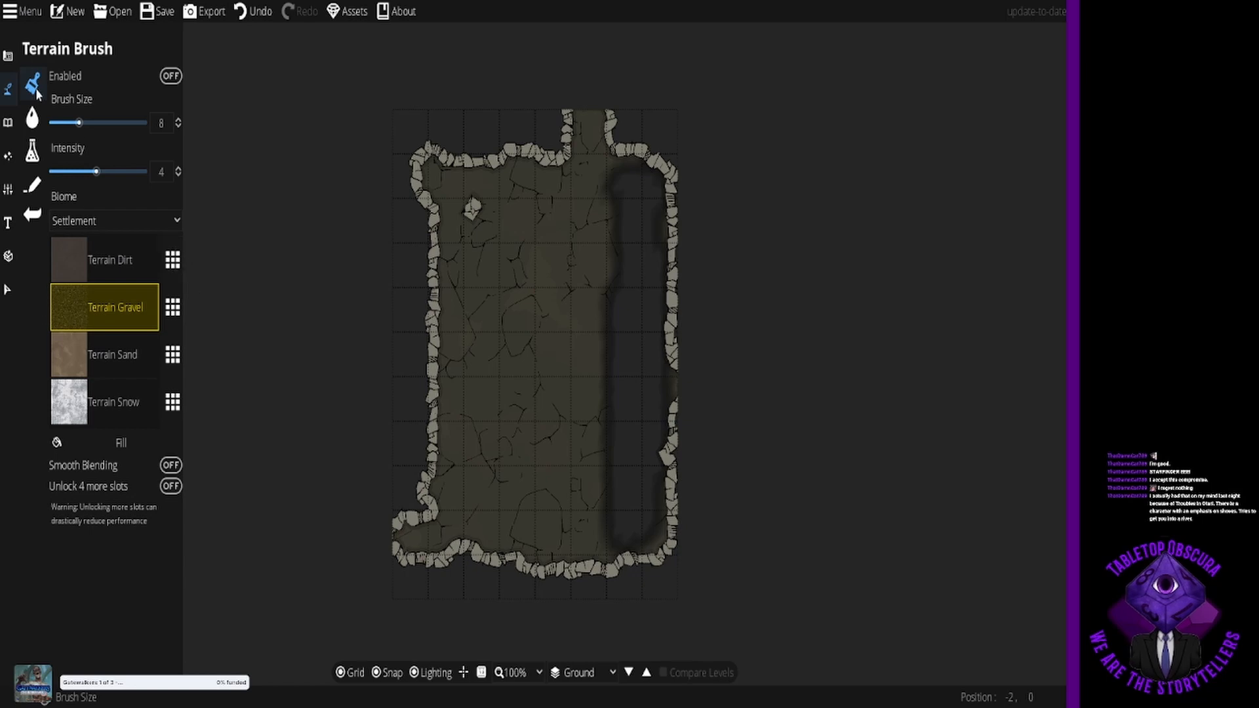
Step: Extend the blasted strip at its north end with the Cave Brush, and dig away the leftover rock in the chamber's northwest
click(10, 57)
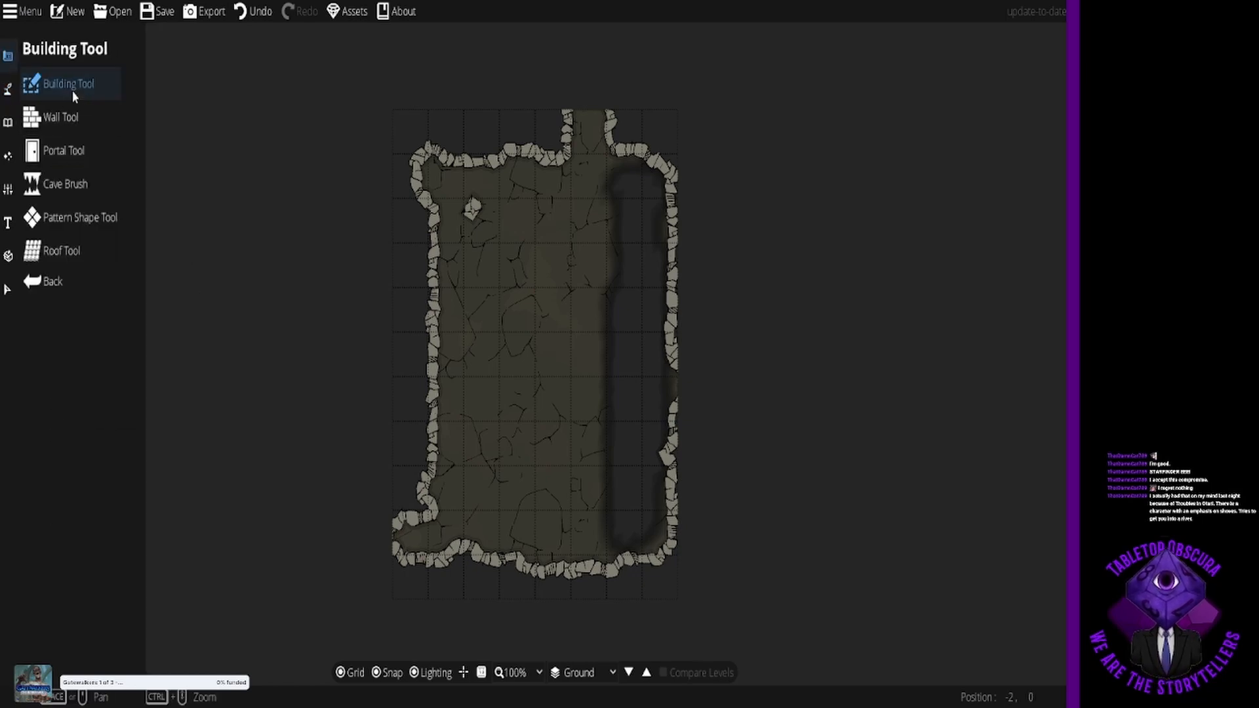
click(59, 149)
click(31, 181)
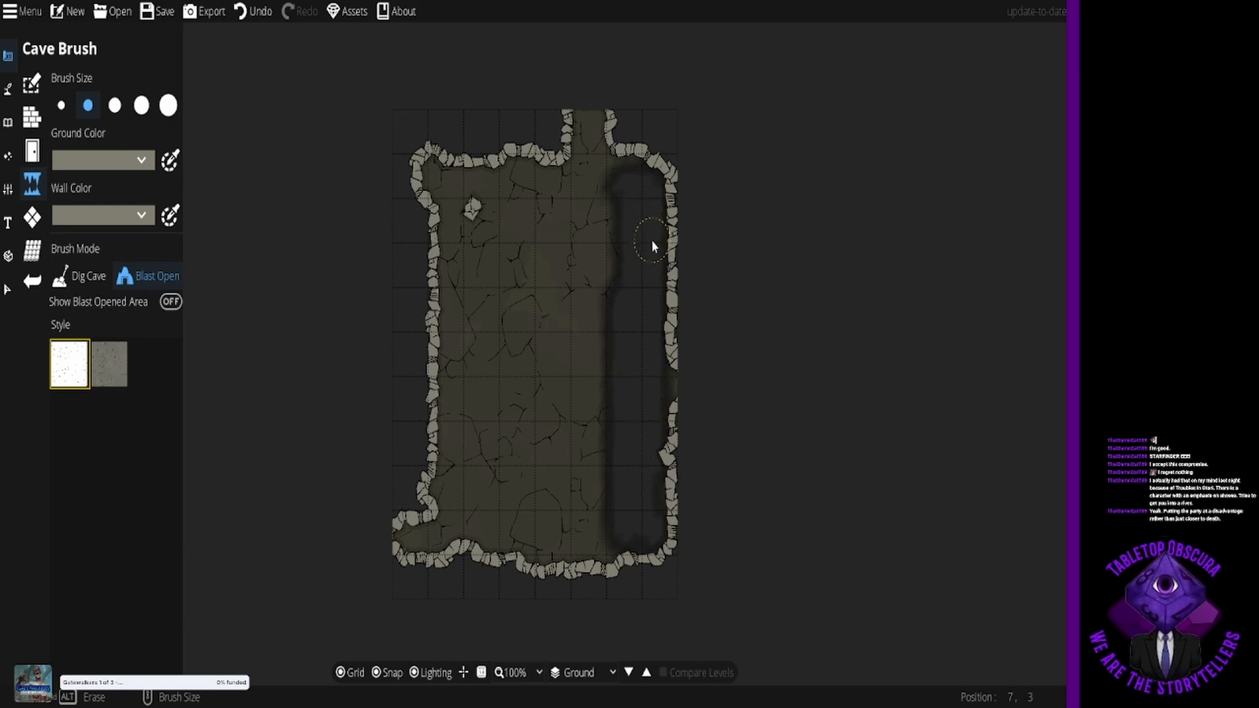
click(627, 176)
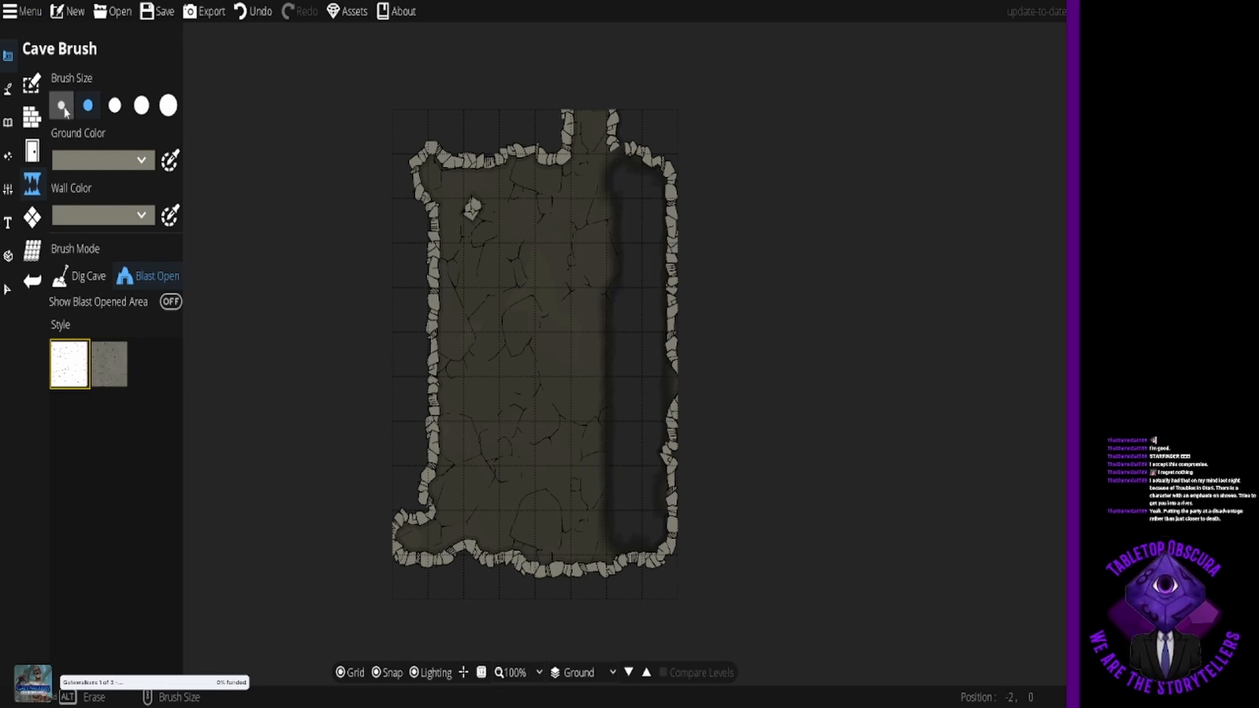
click(78, 276)
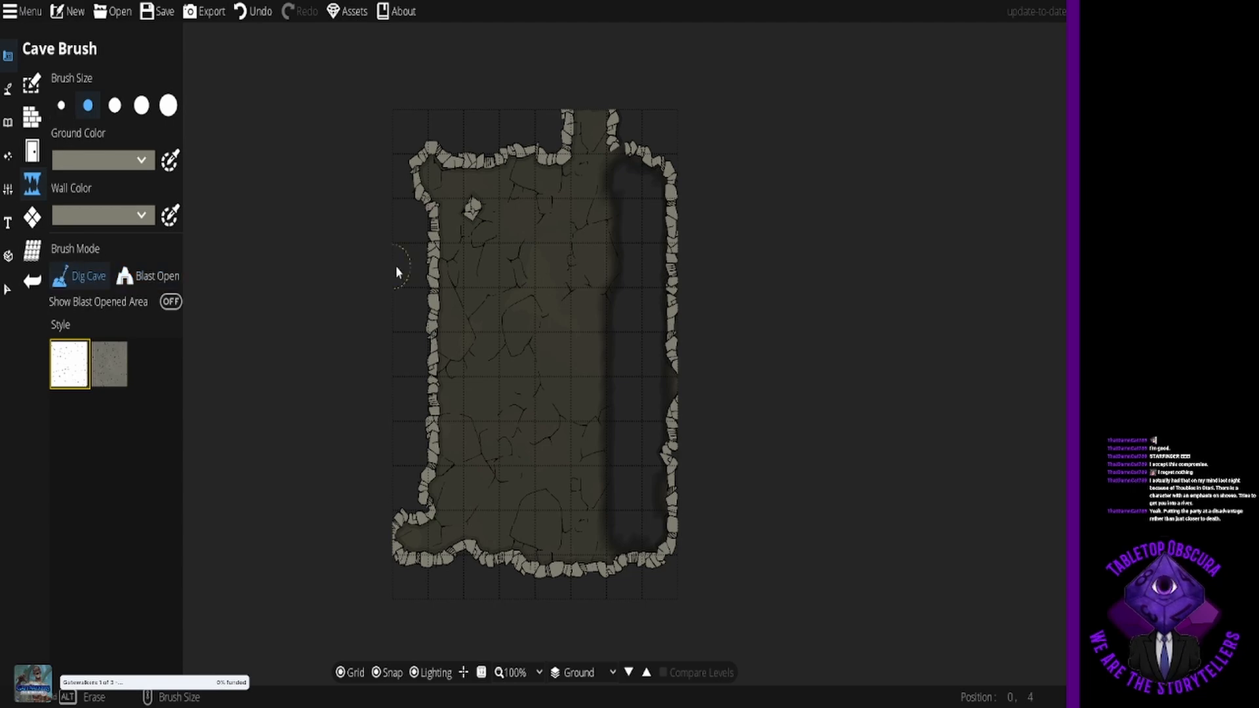
click(473, 218)
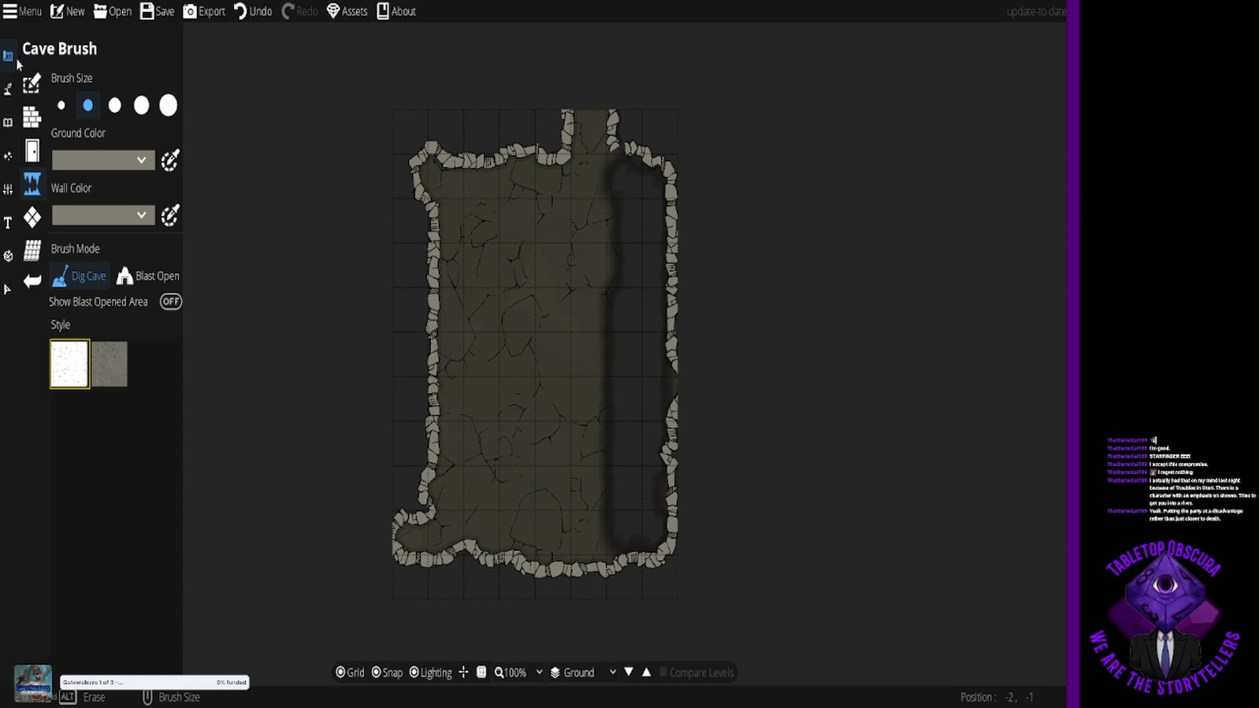
Step: Paint a river with the second-smallest Water Brush along the blasted strip's west edge through the north exit, plus a branch from the west wall
mouse_move(10, 89)
click(63, 115)
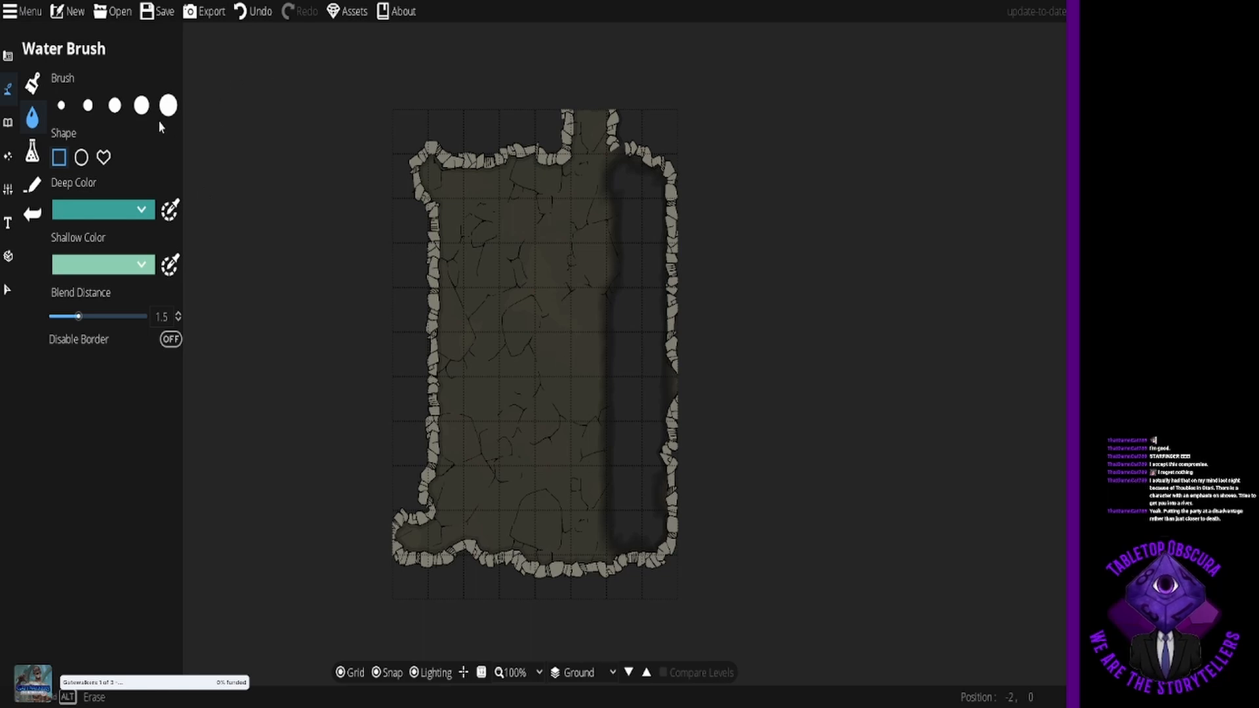
mouse_move(8, 58)
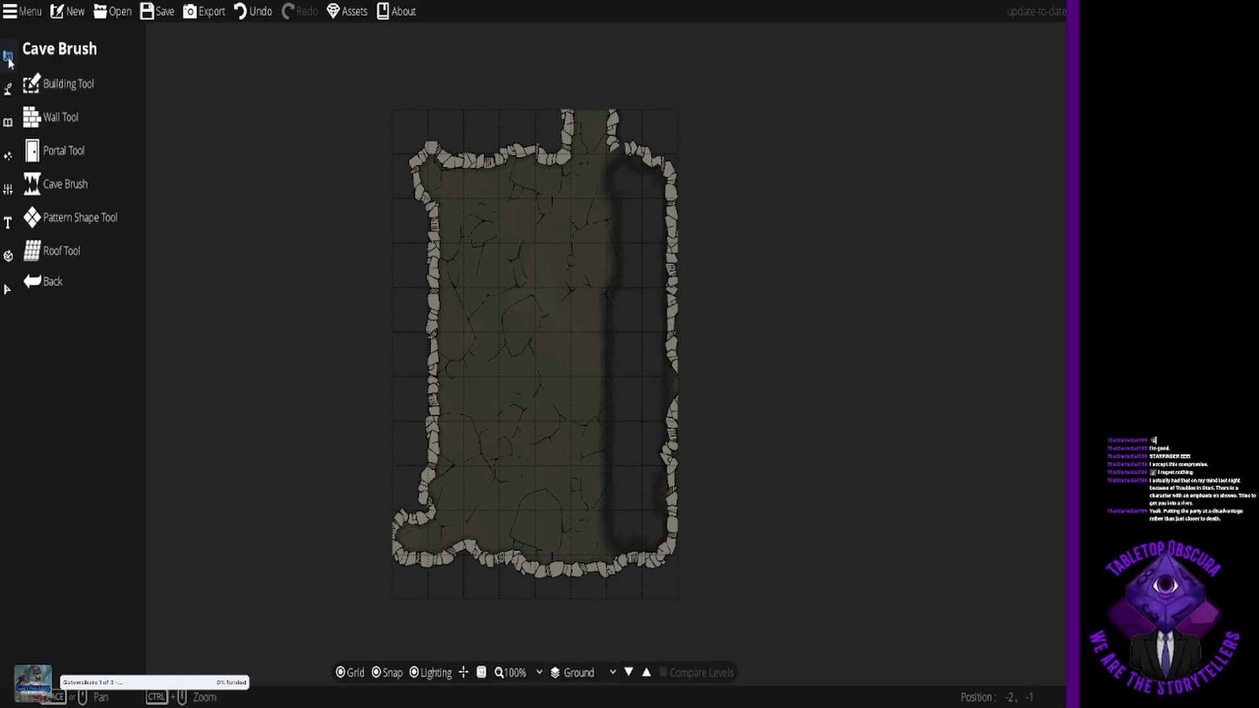
mouse_move(8, 88)
click(73, 116)
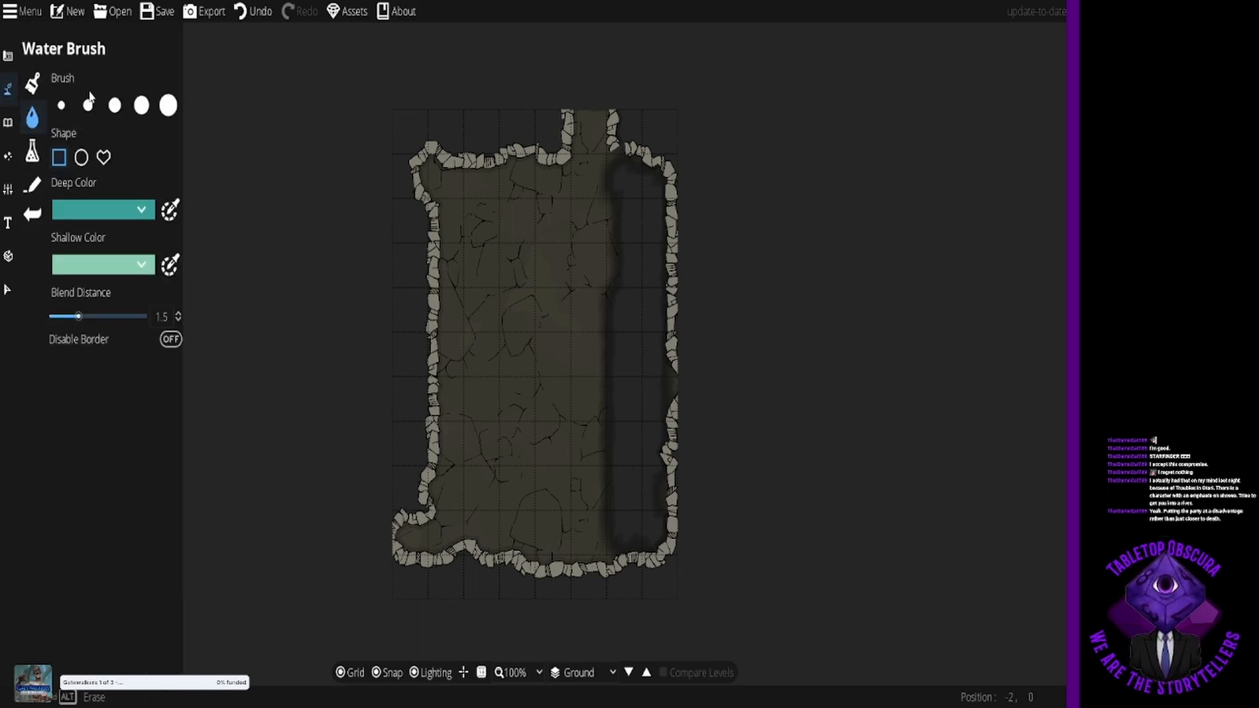
click(89, 103)
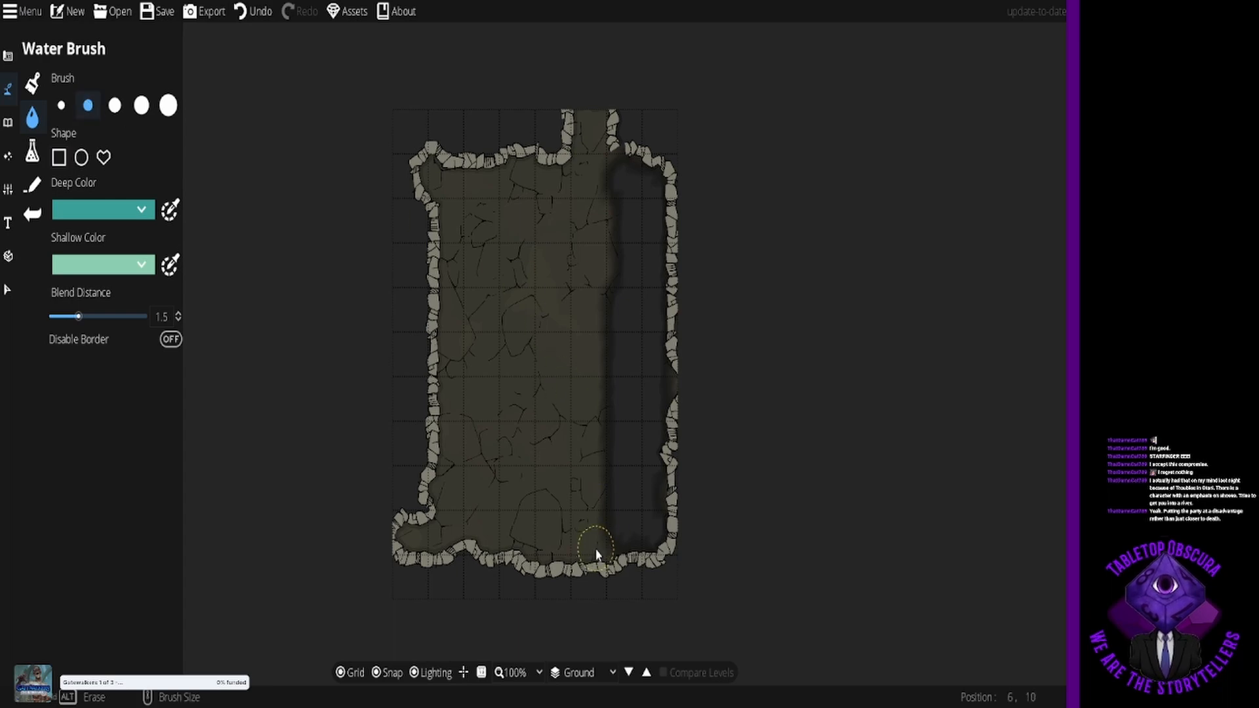
mouse_move(596, 554)
mouse_down()
mouse_move(600, 213)
mouse_move(611, 525)
mouse_move(615, 545)
mouse_move(628, 545)
mouse_move(615, 556)
mouse_up()
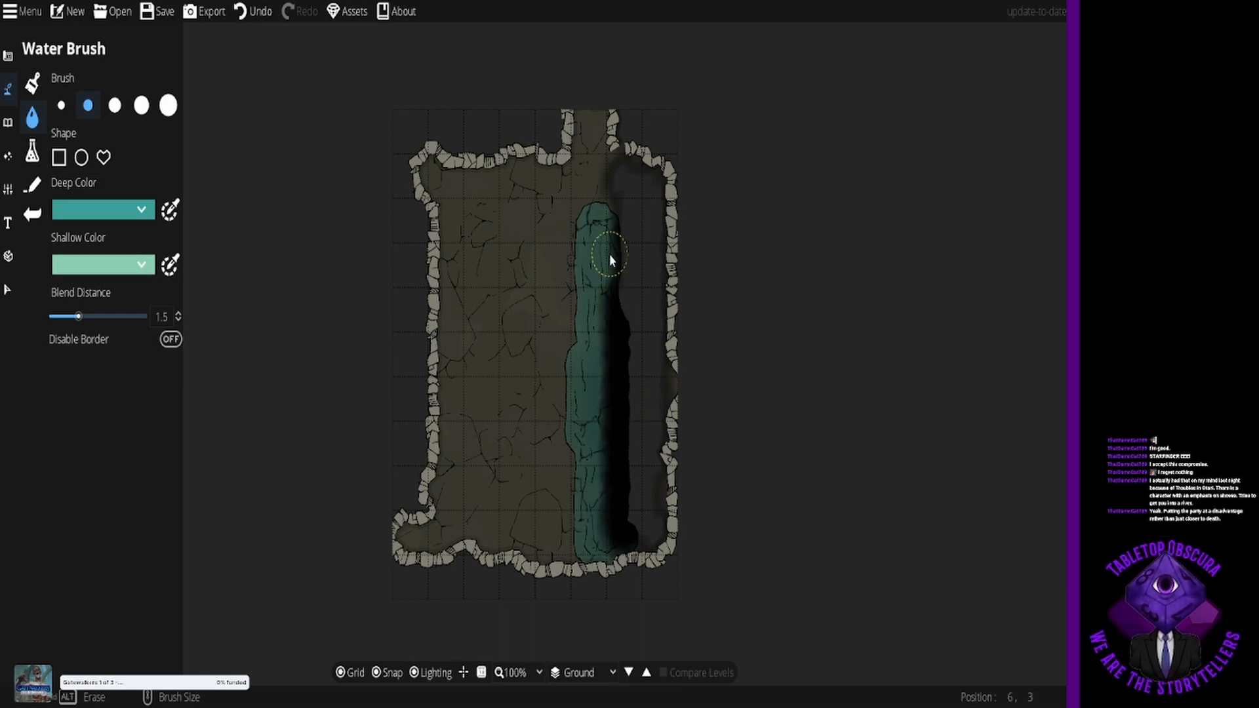
mouse_move(609, 254)
mouse_down()
mouse_move(612, 169)
mouse_move(616, 314)
mouse_up()
mouse_move(586, 241)
mouse_down()
mouse_move(595, 130)
mouse_move(584, 156)
mouse_move(599, 127)
mouse_up()
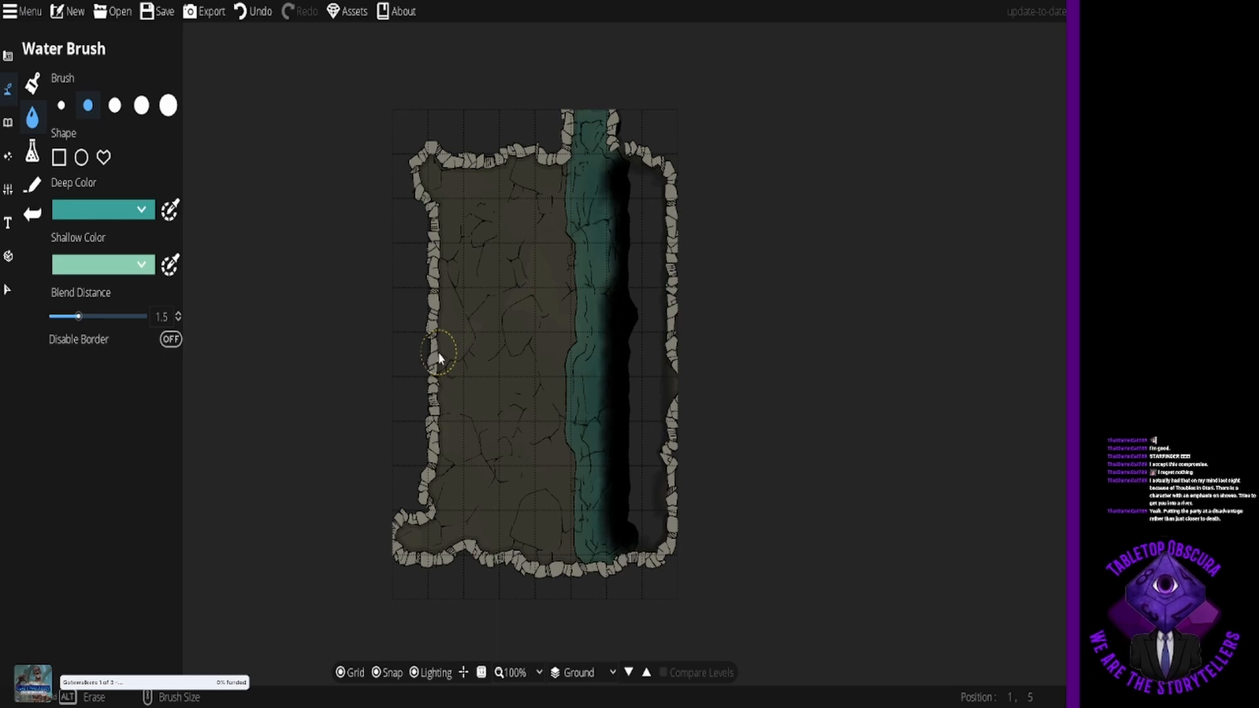
mouse_move(438, 355)
mouse_down()
mouse_move(548, 368)
mouse_move(592, 357)
mouse_up()
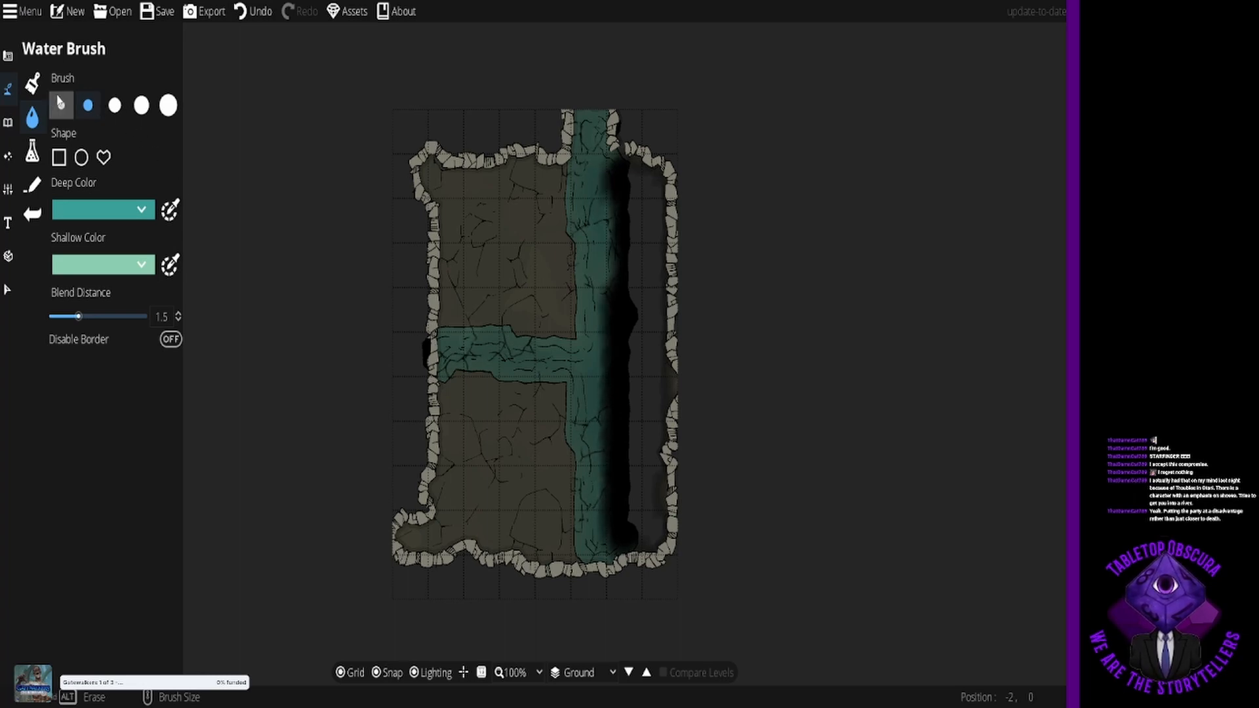
Step: Search the object library for "waterfall"
click(10, 89)
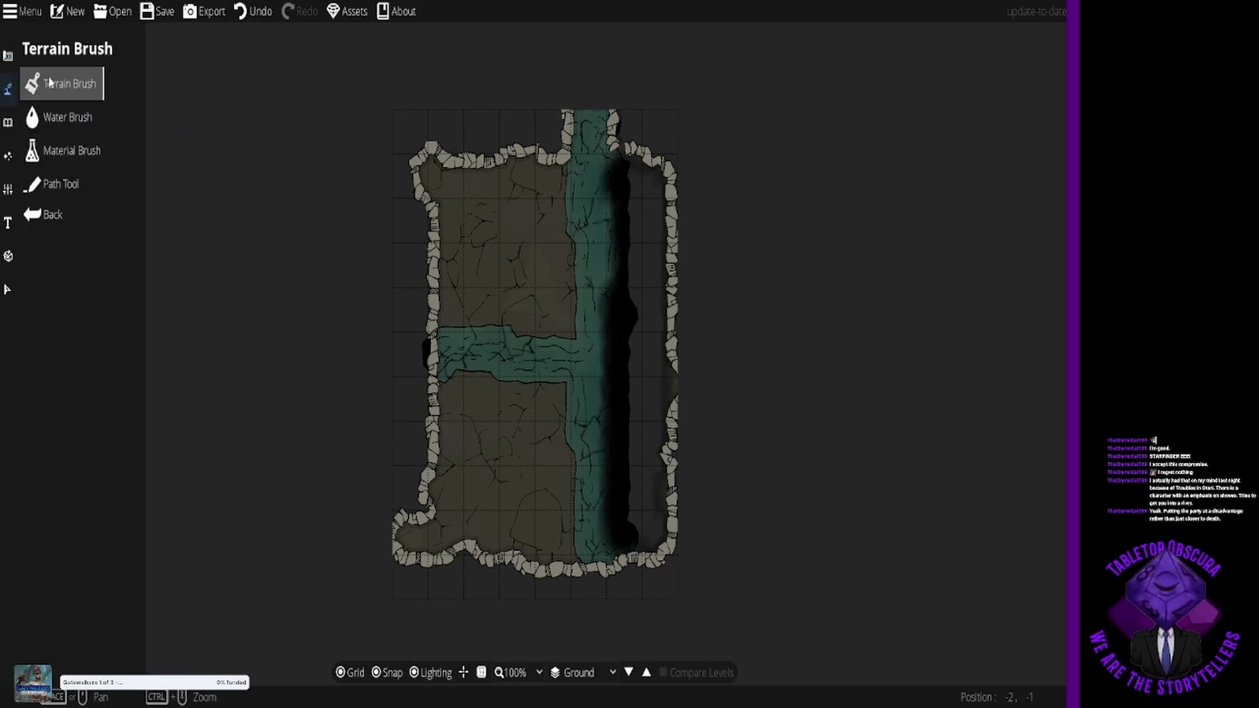
click(49, 83)
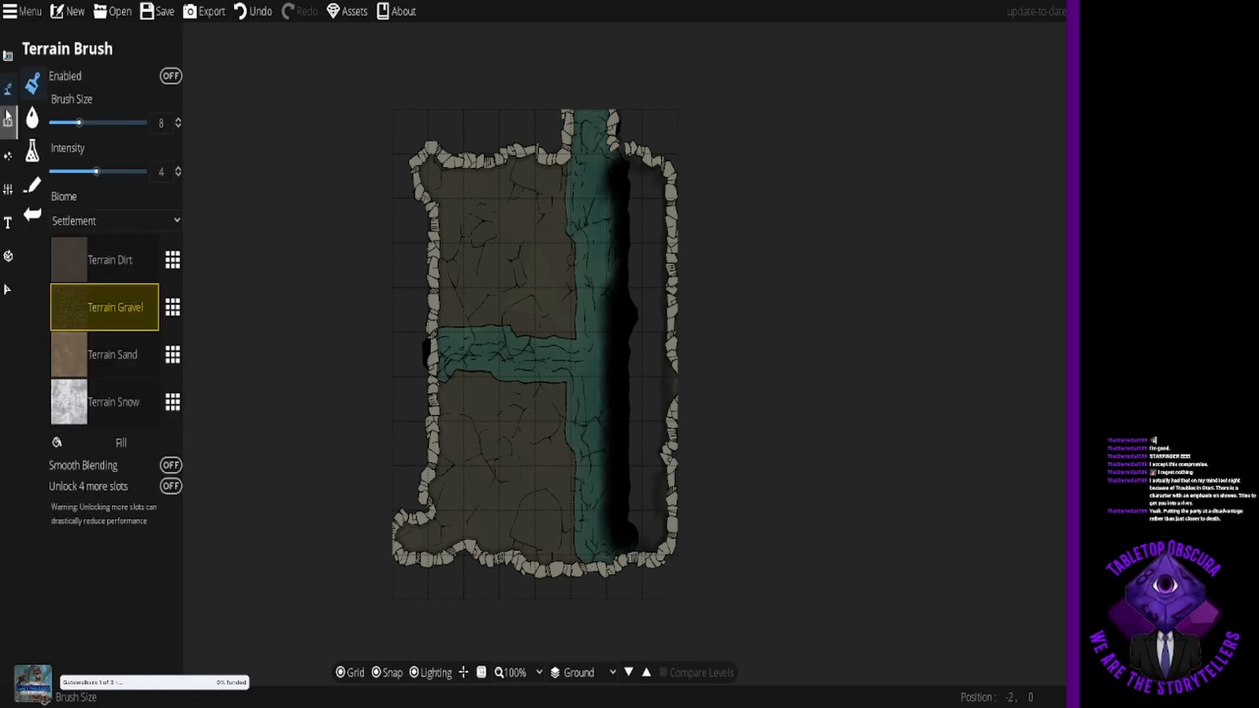
click(8, 122)
click(49, 82)
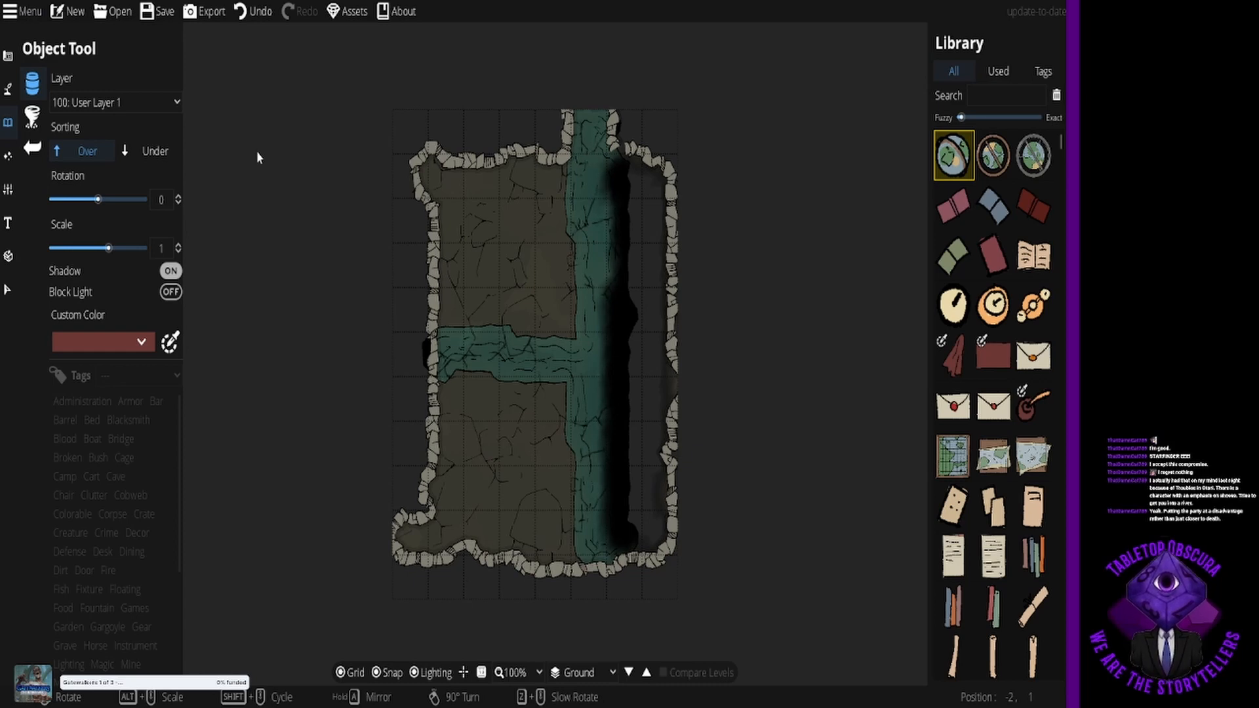
click(972, 96)
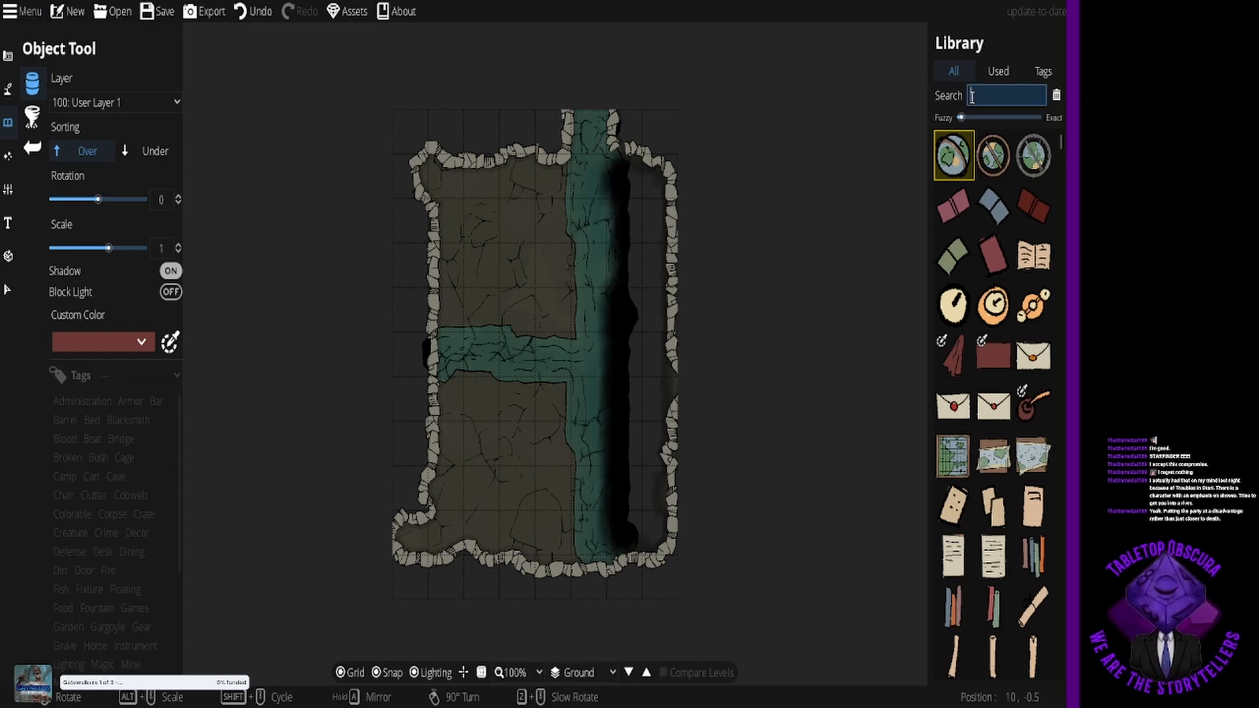
text(water)
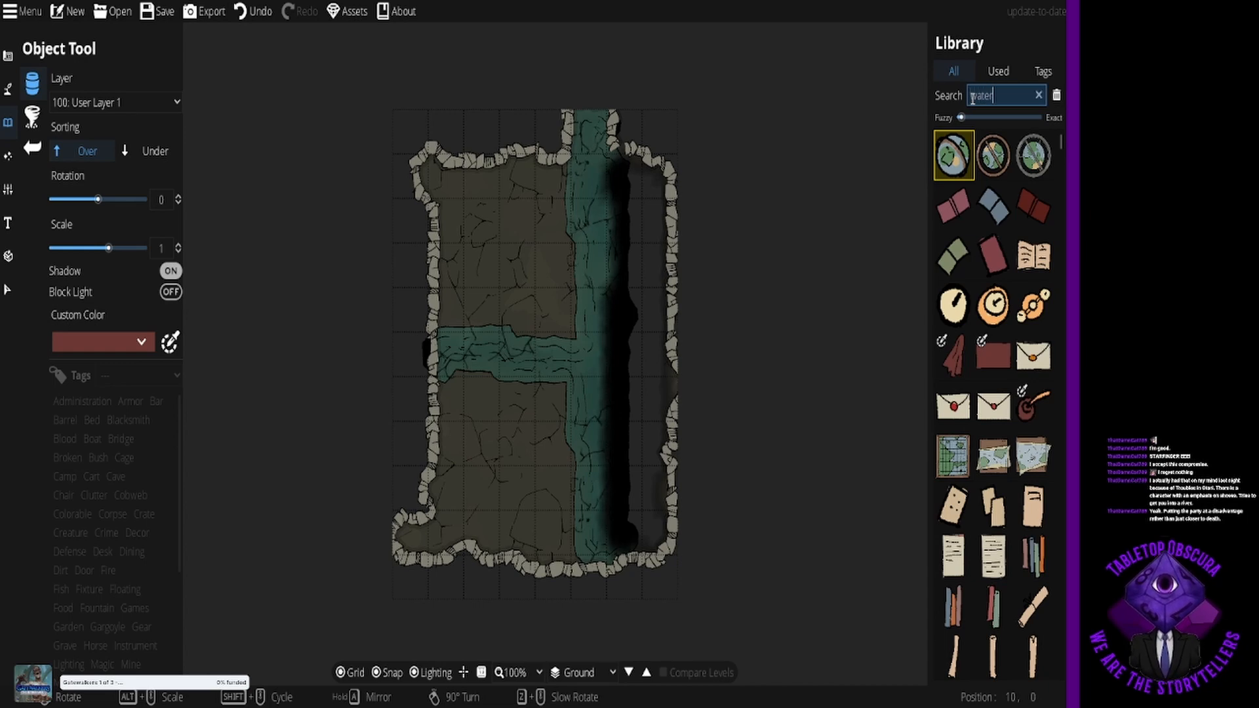
text(fall)
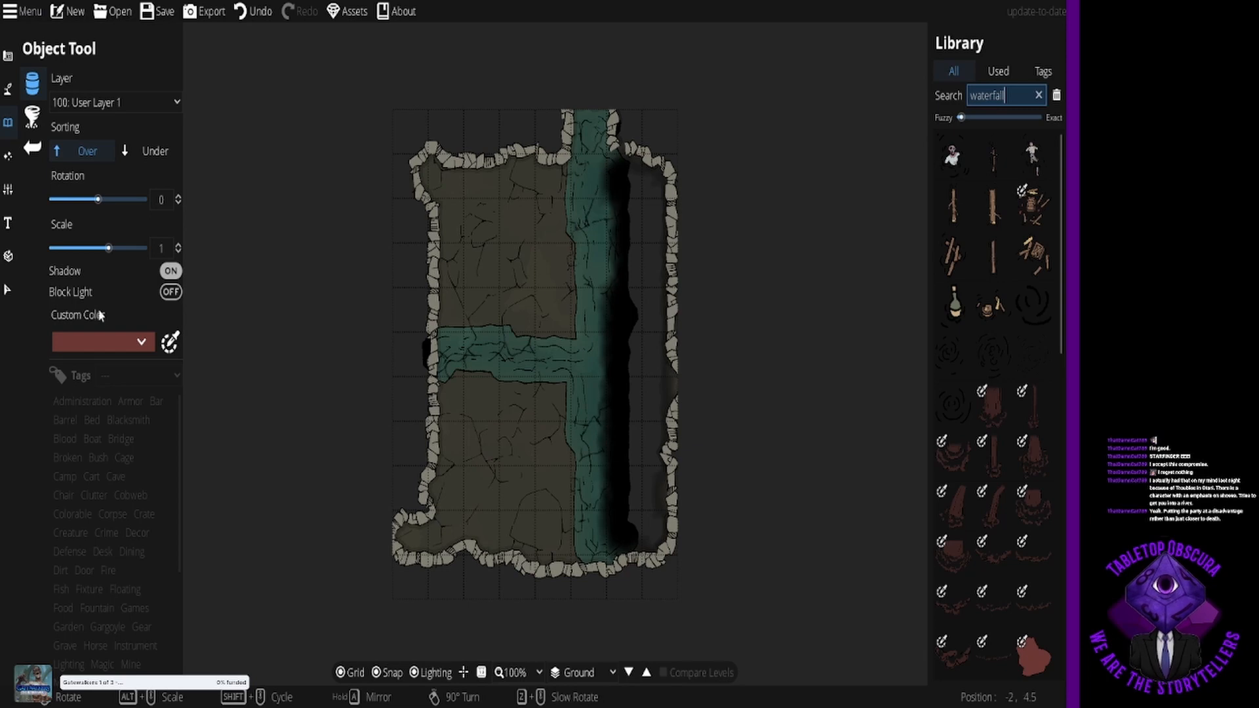
Step: Pick the wide straight waterfall object, rotate it to -90 degrees and set its custom color to muted teal
click(115, 343)
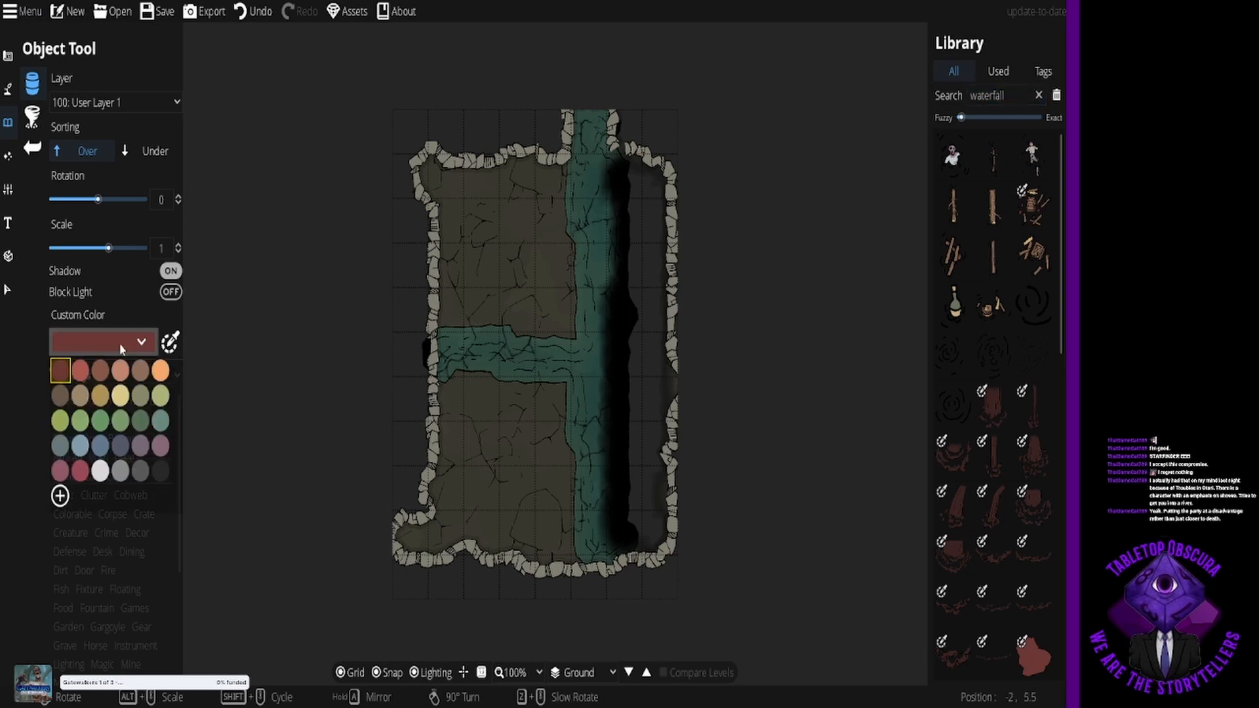
click(80, 451)
mouse_move(960, 498)
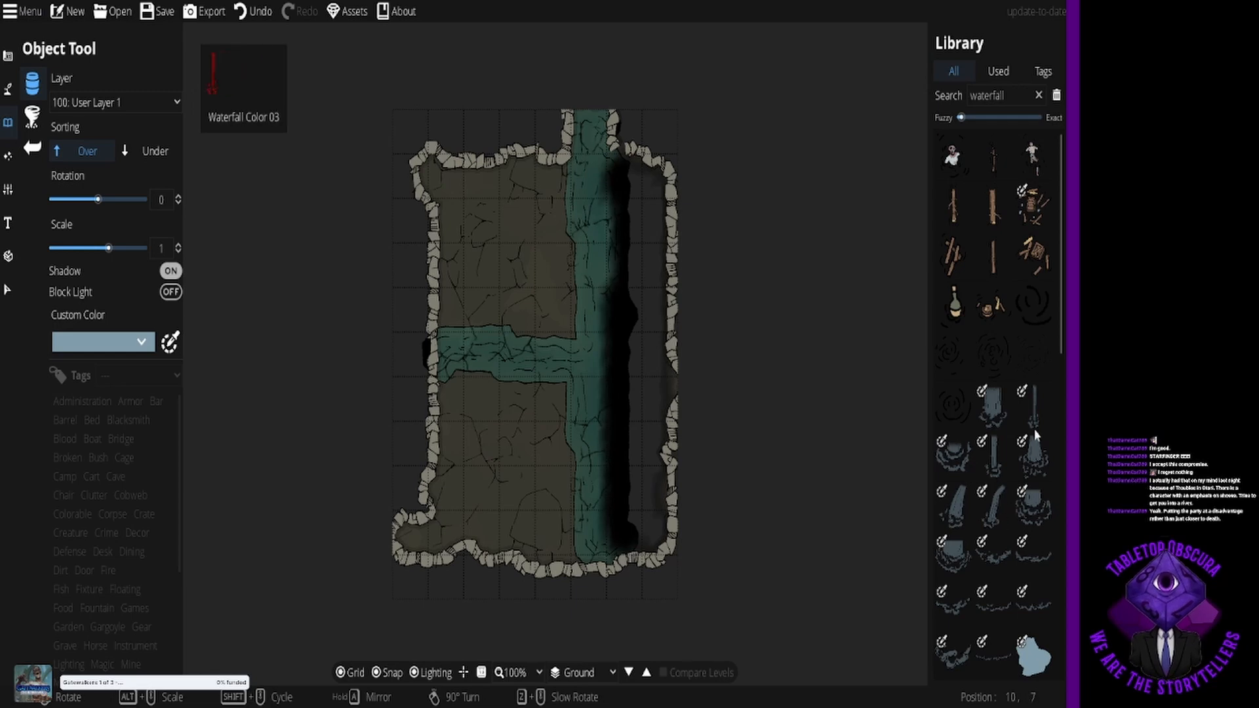
scroll(985, 549, down, 1)
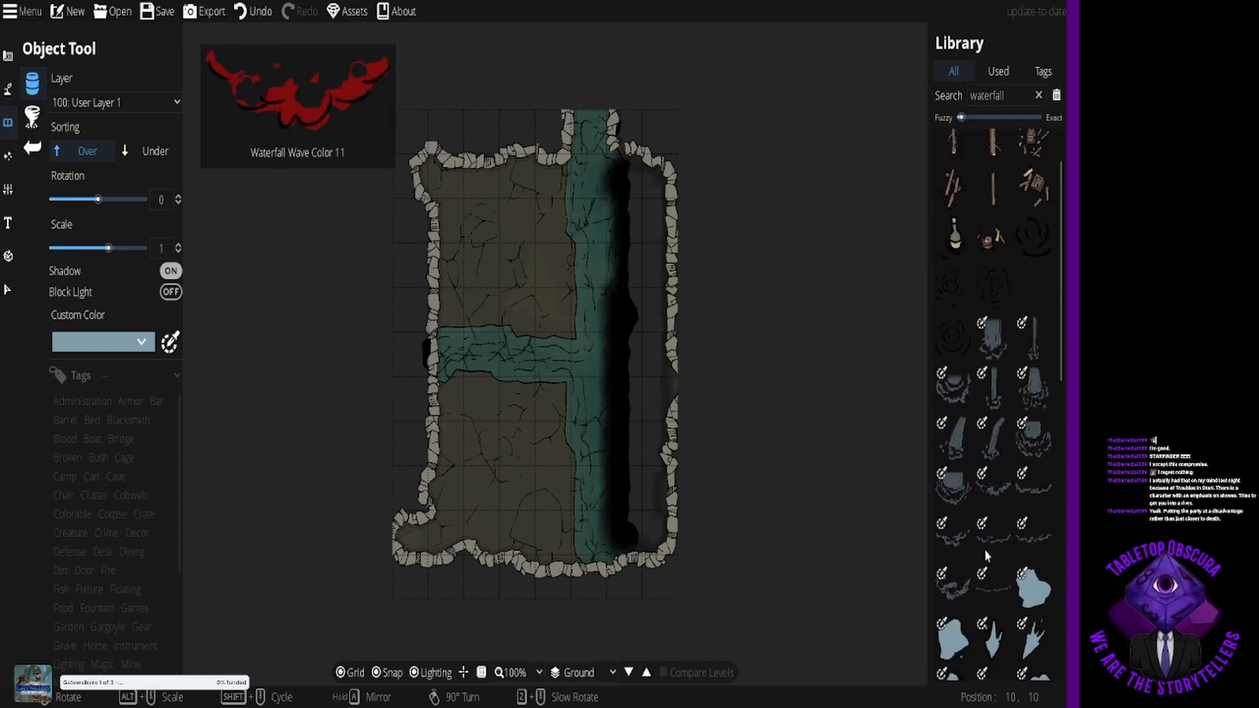
click(992, 340)
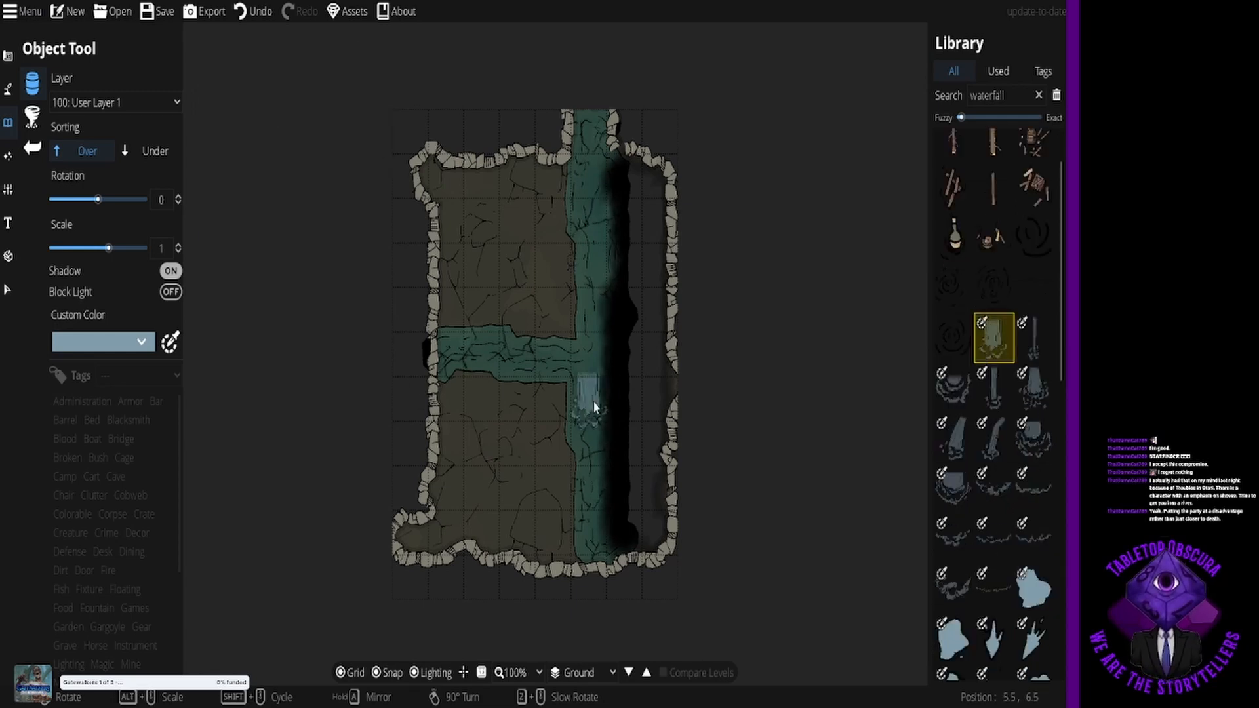
scroll(615, 404, up, 2)
scroll(612, 398, down, 8)
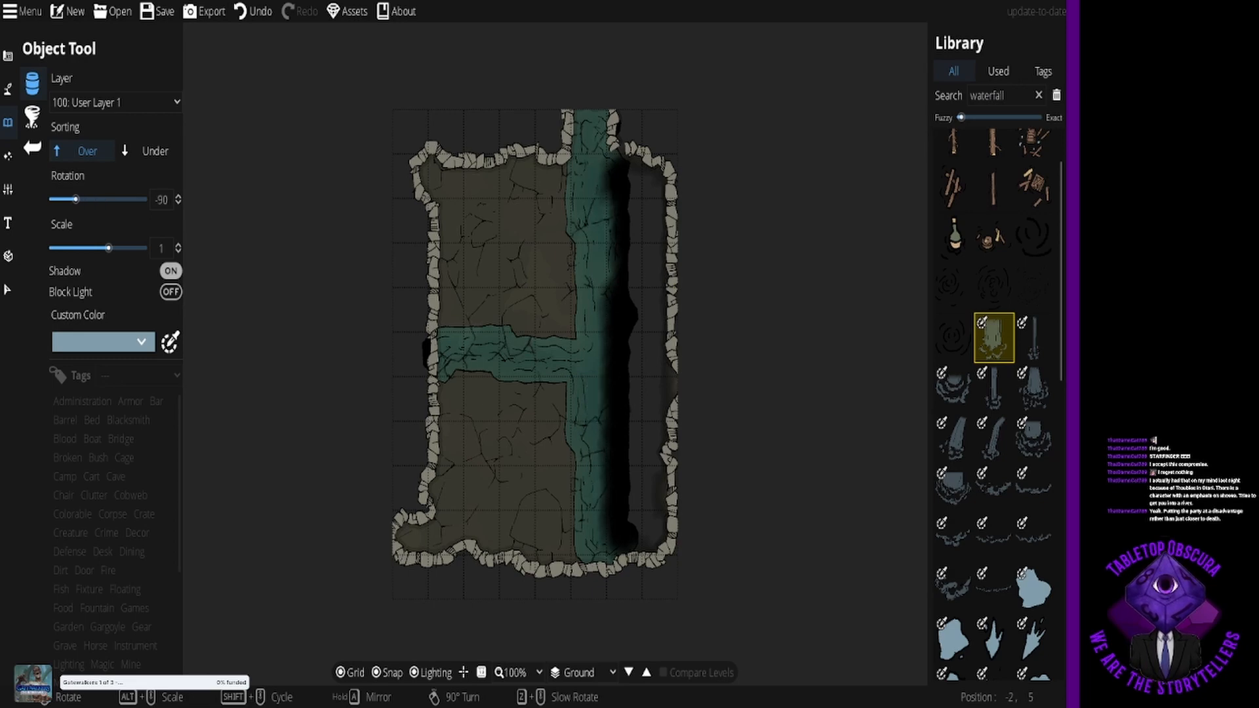
click(140, 348)
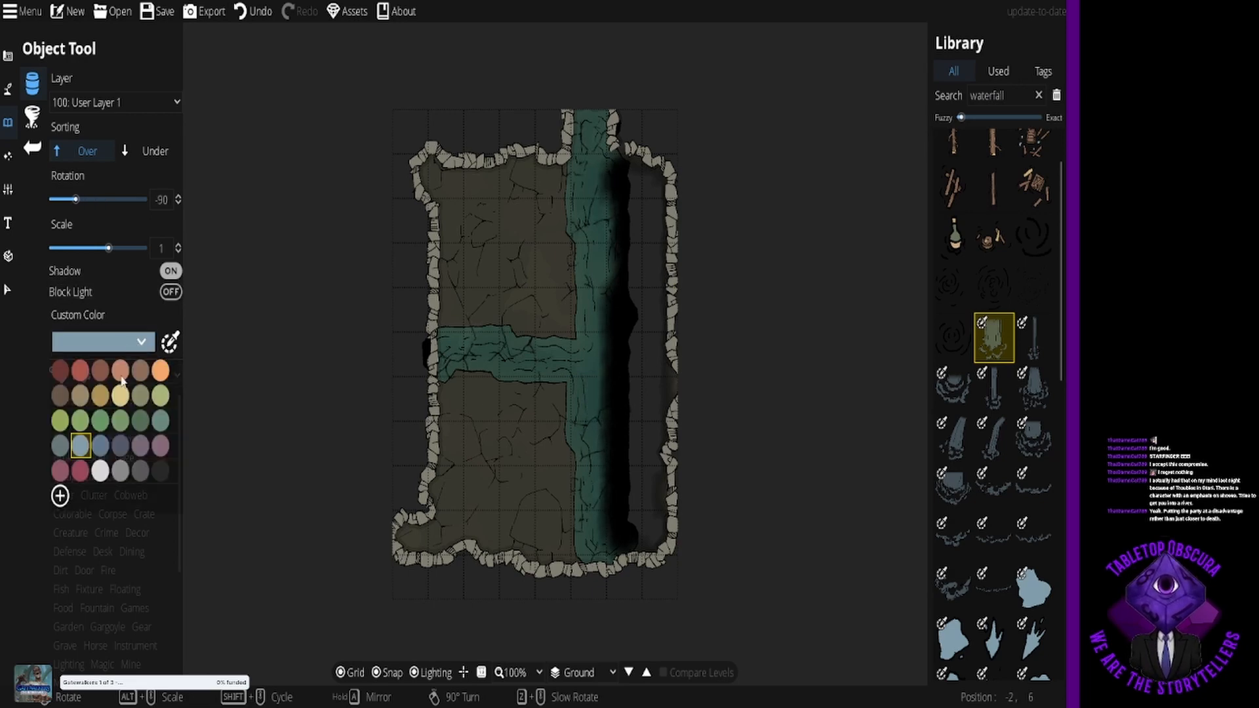
click(164, 427)
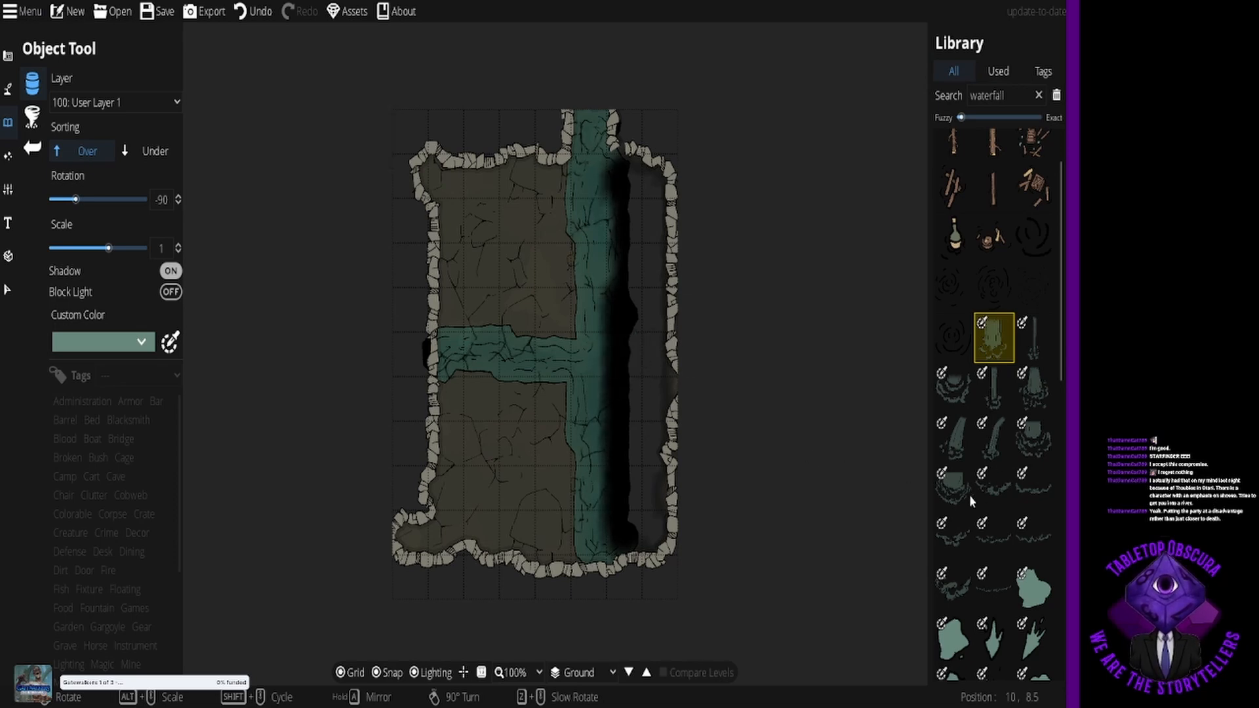
scroll(947, 537, down, 3)
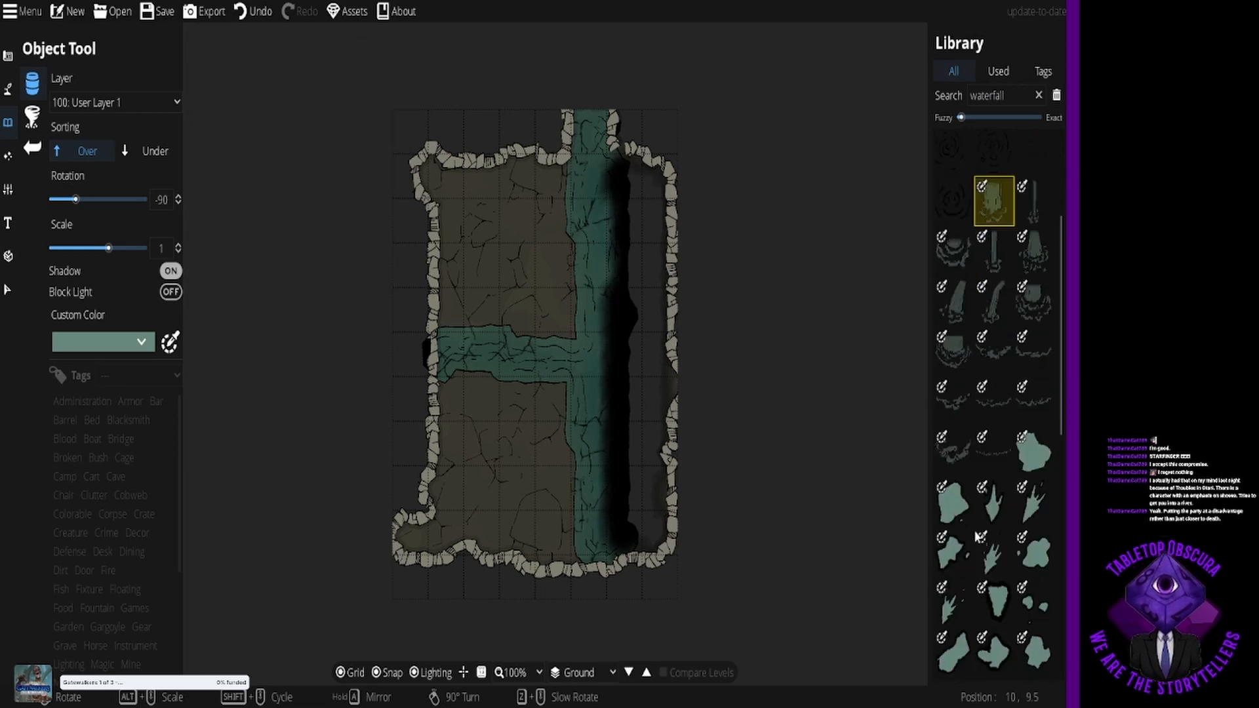
scroll(980, 537, up, 4)
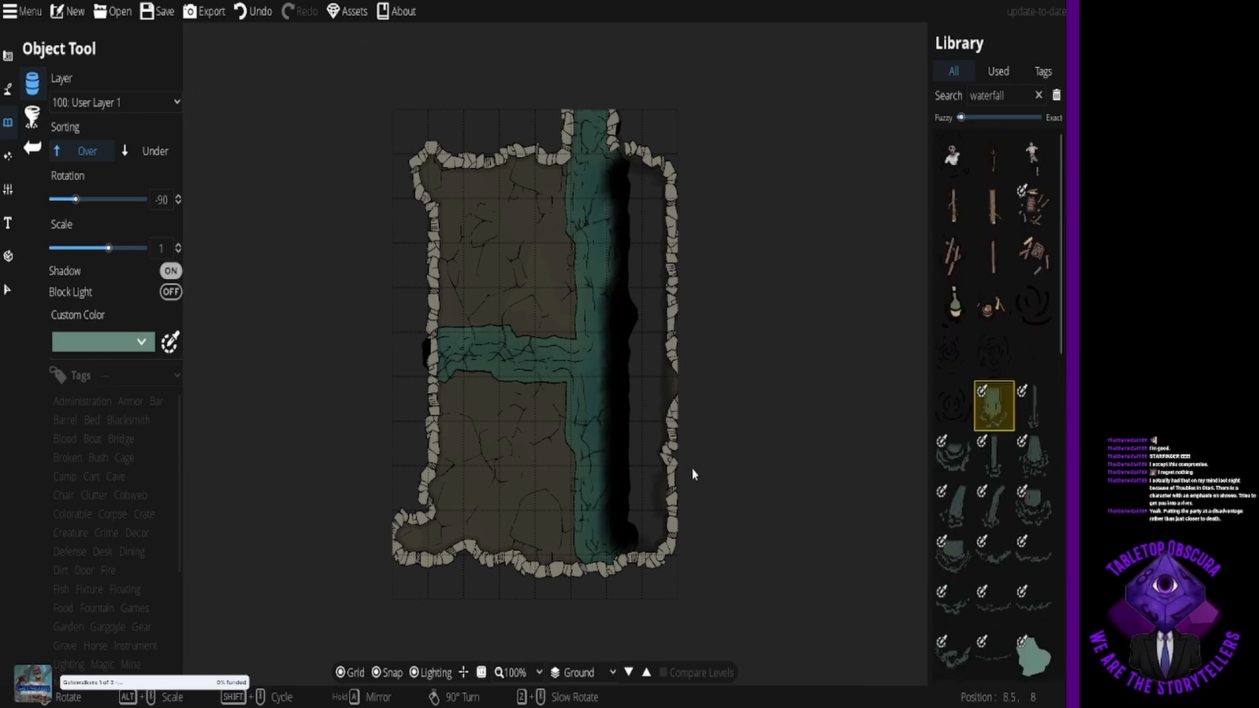
click(1032, 401)
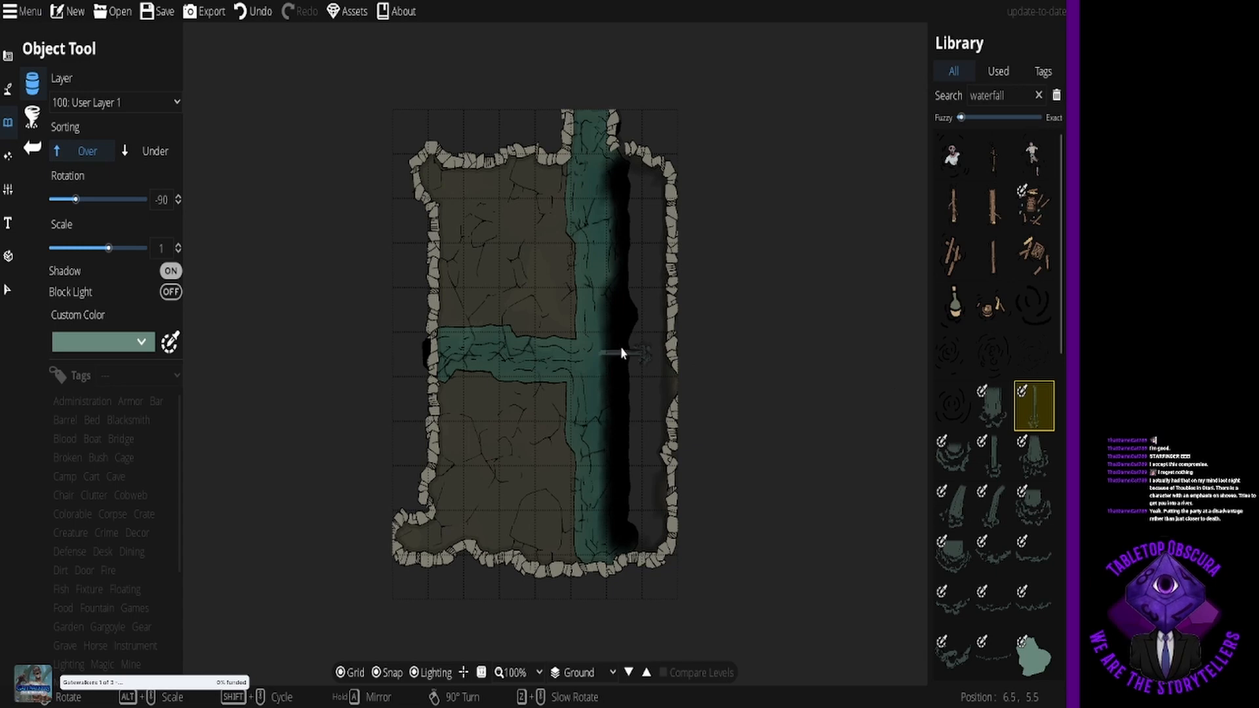
click(1037, 497)
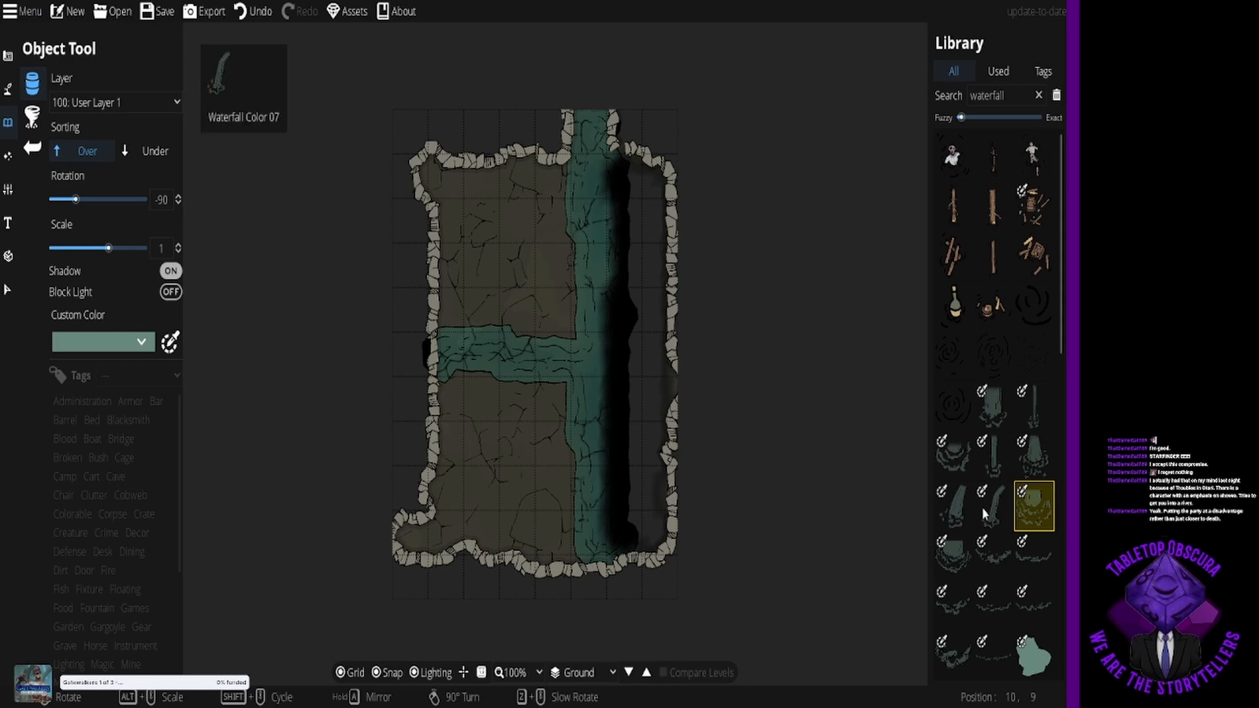
Step: Turn off snapping and place overlapping wide straight waterfalls along the river's east edge at the chasm's south end
click(994, 406)
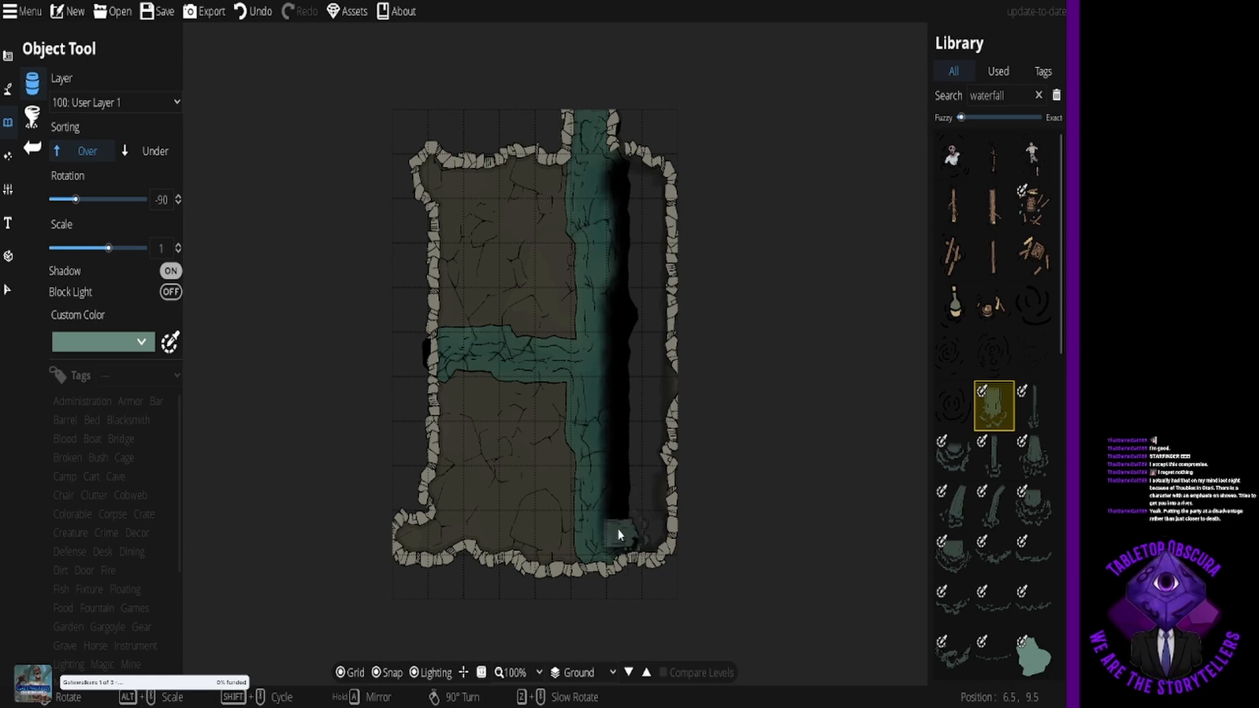
click(385, 672)
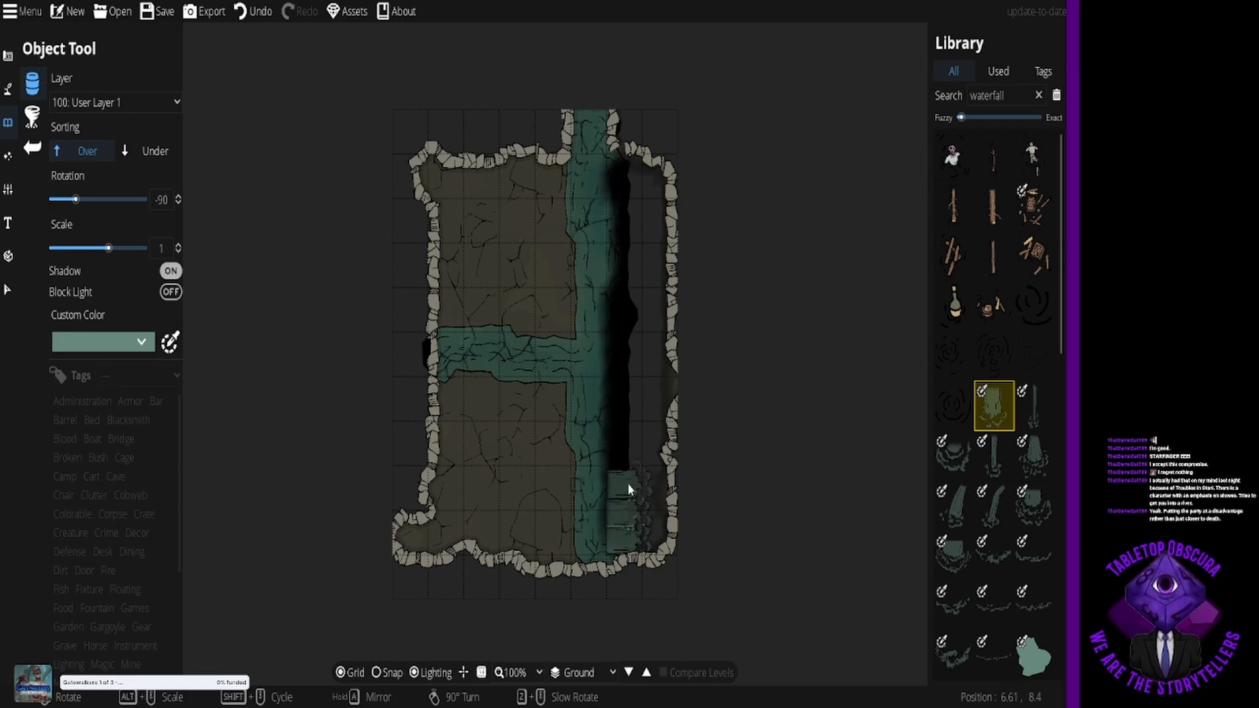
click(628, 486)
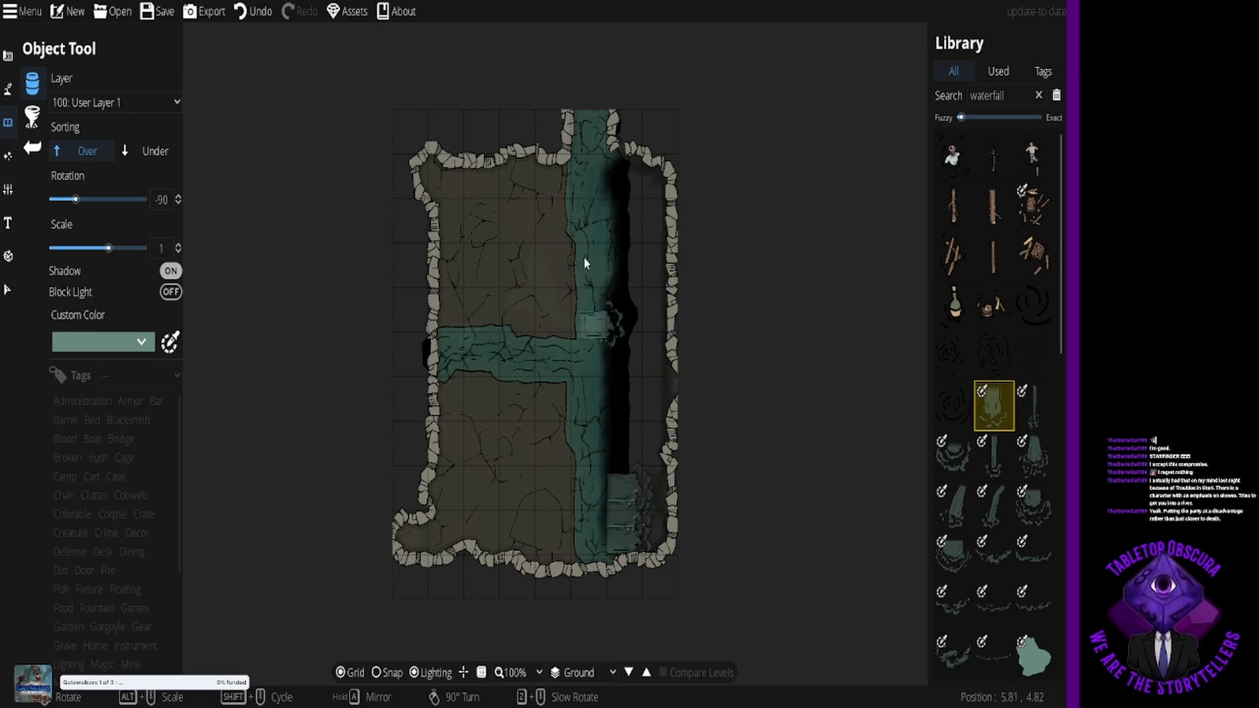
Step: Copy the group of waterfalls at the south end and paste a duplicate directly north of it along the river's east edge
click(8, 289)
click(626, 534)
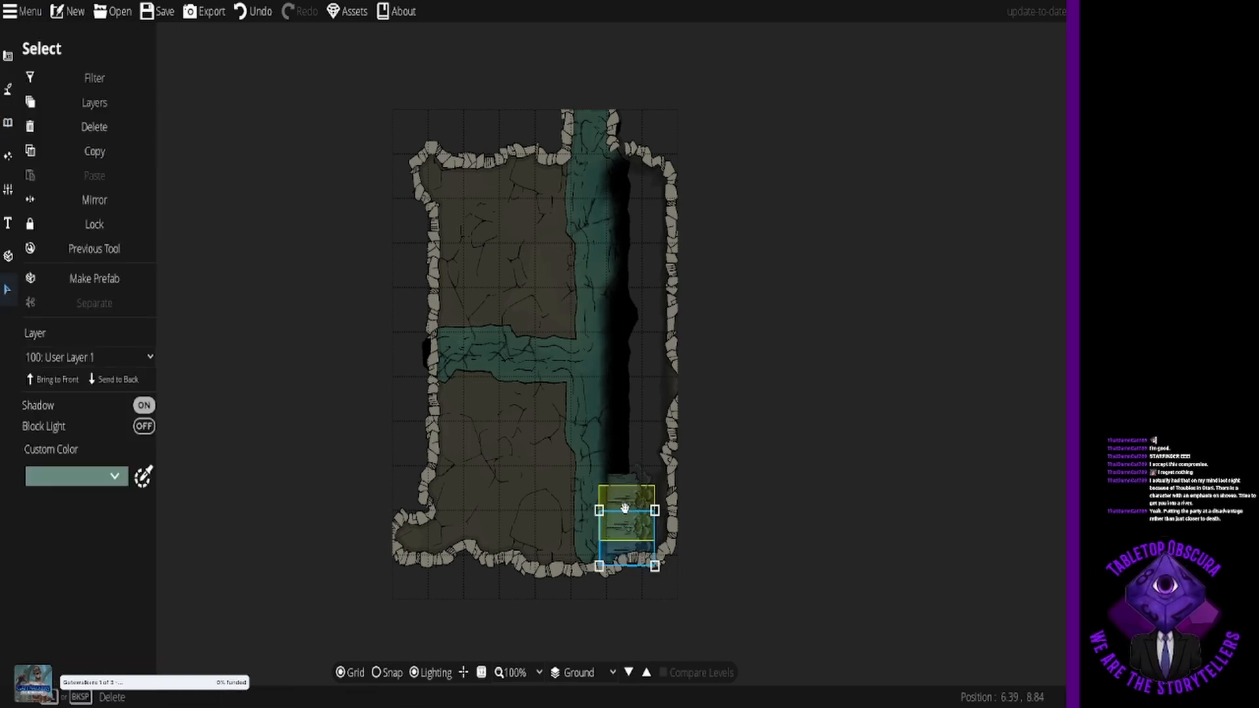
shift+click(637, 477)
key(ctrl+c)
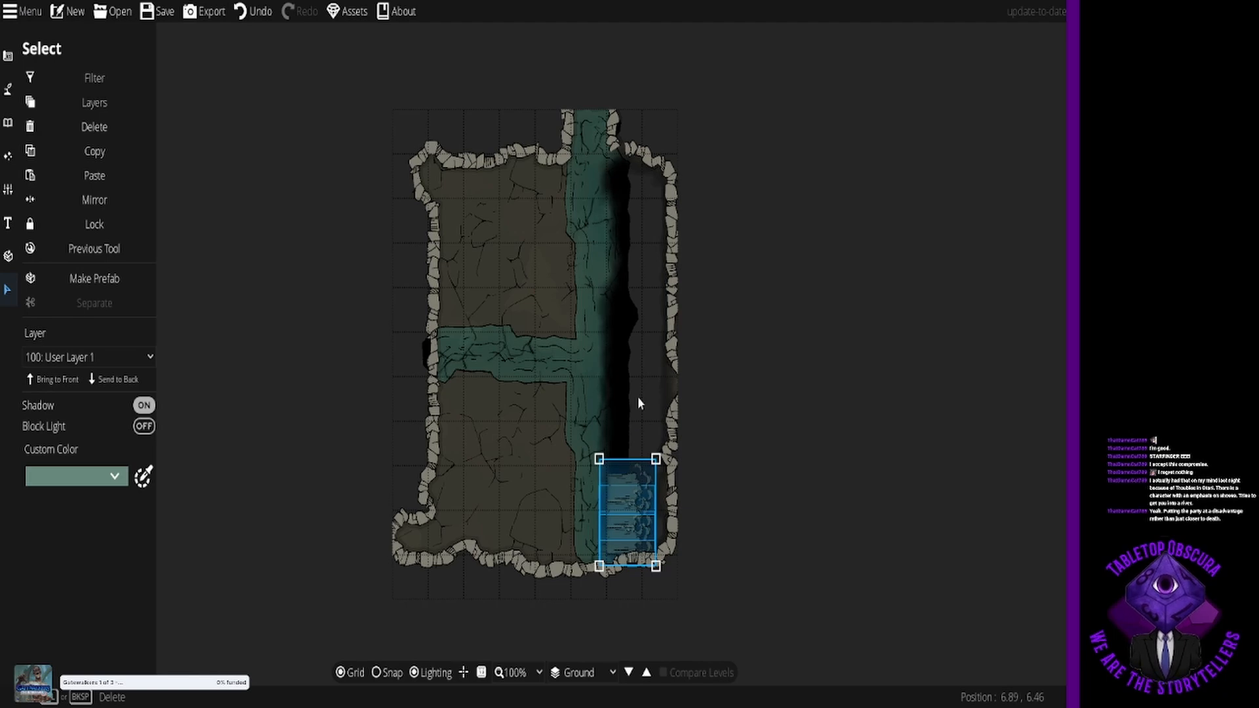
key(ctrl+v)
drag(546, 361, 641, 444)
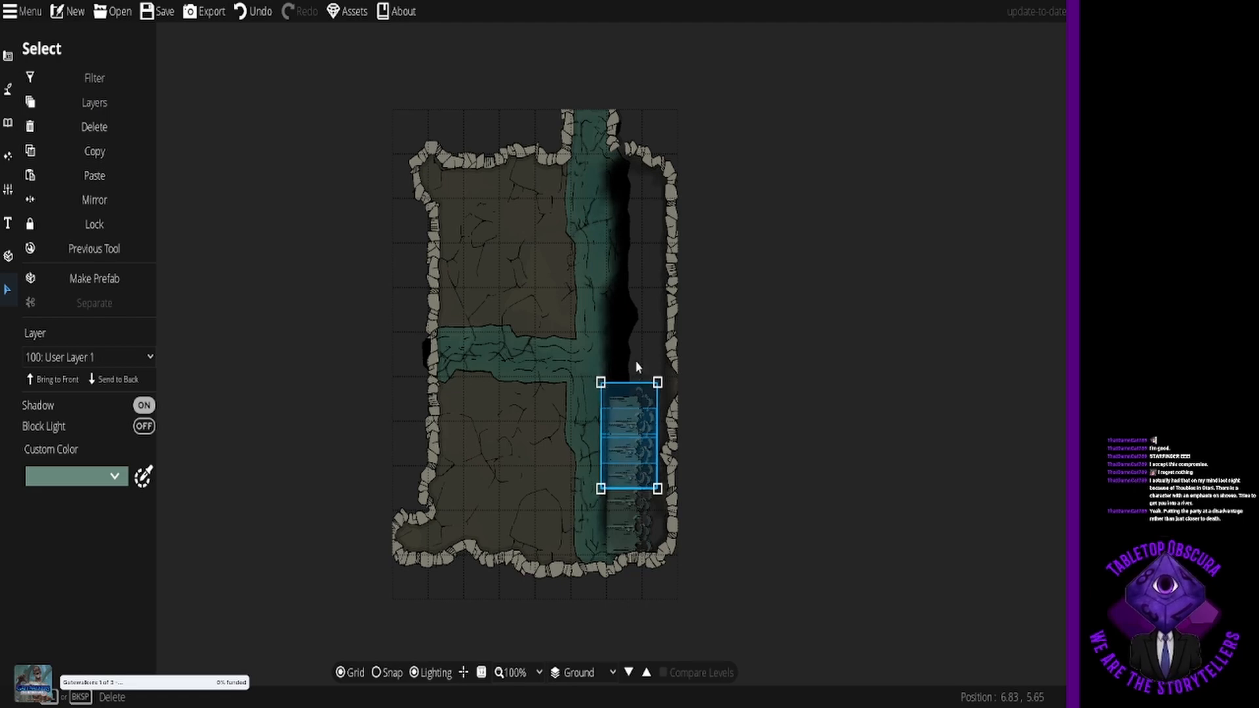
Step: Paste more copies of the waterfall group end to end northward until the row reaches the chasm's north end
key(ctrl+z)
drag(557, 365, 644, 364)
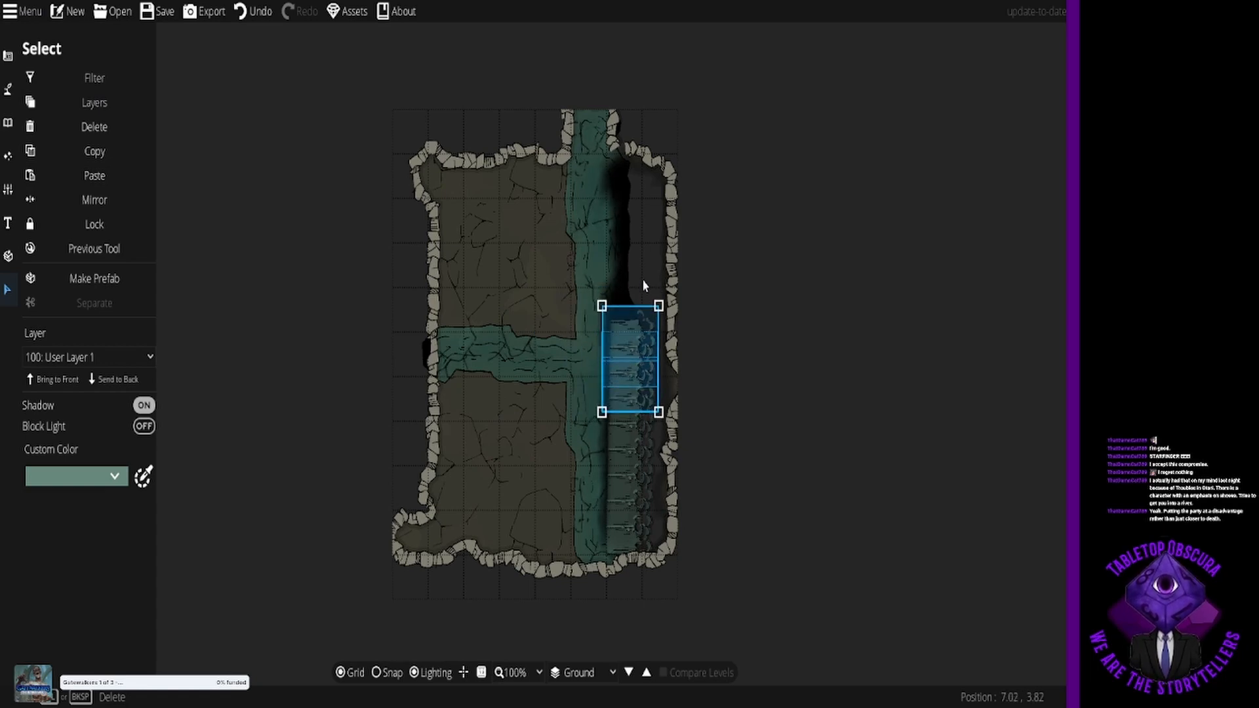
key(ctrl+z)
drag(554, 343, 643, 274)
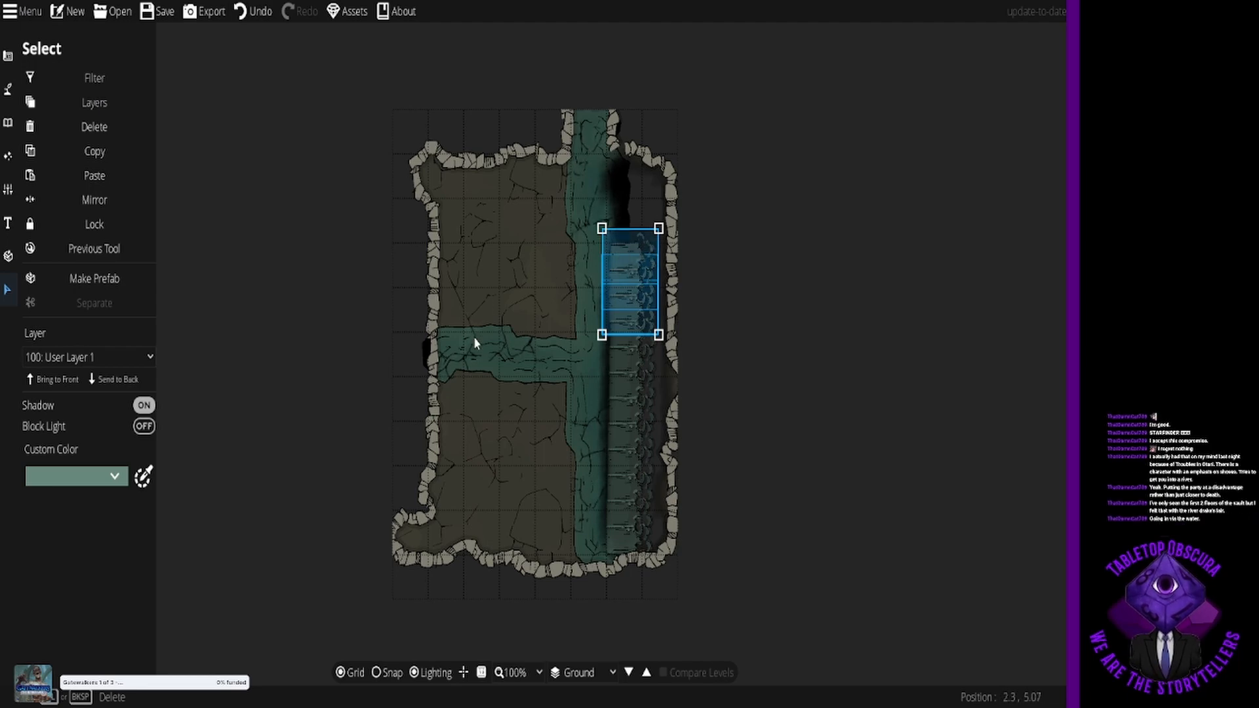
drag(508, 323, 640, 214)
click(543, 295)
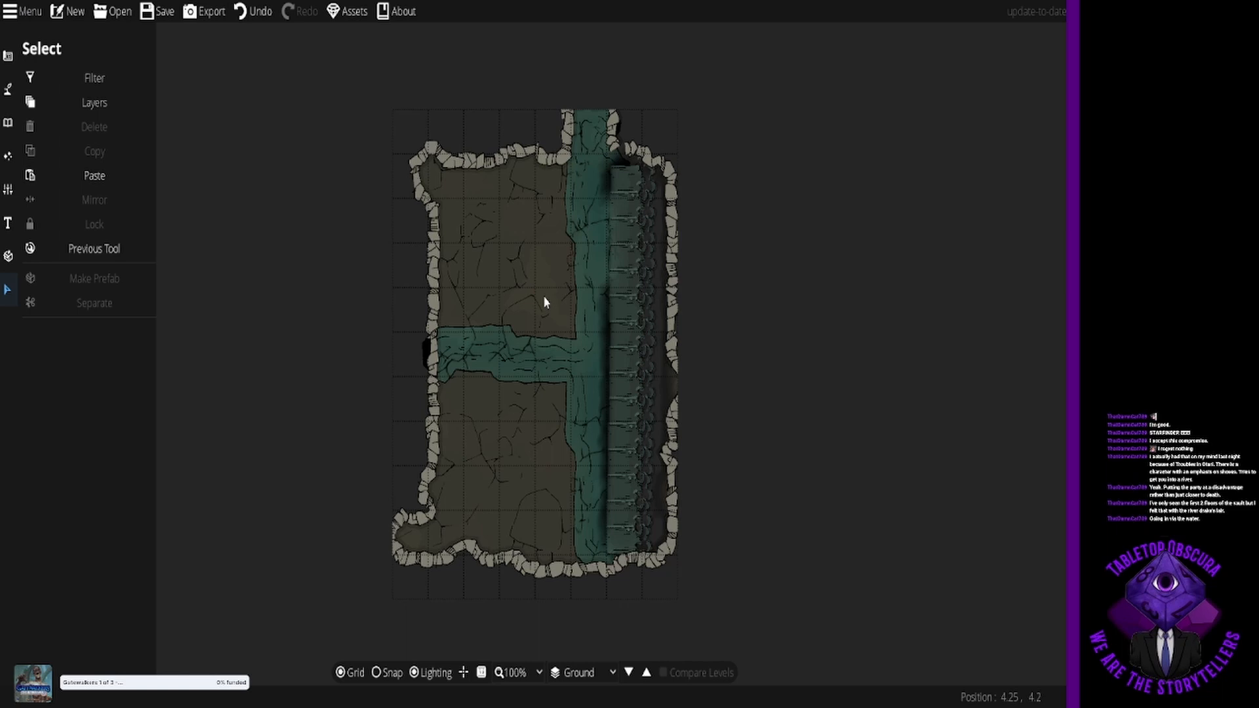
click(13, 90)
click(89, 114)
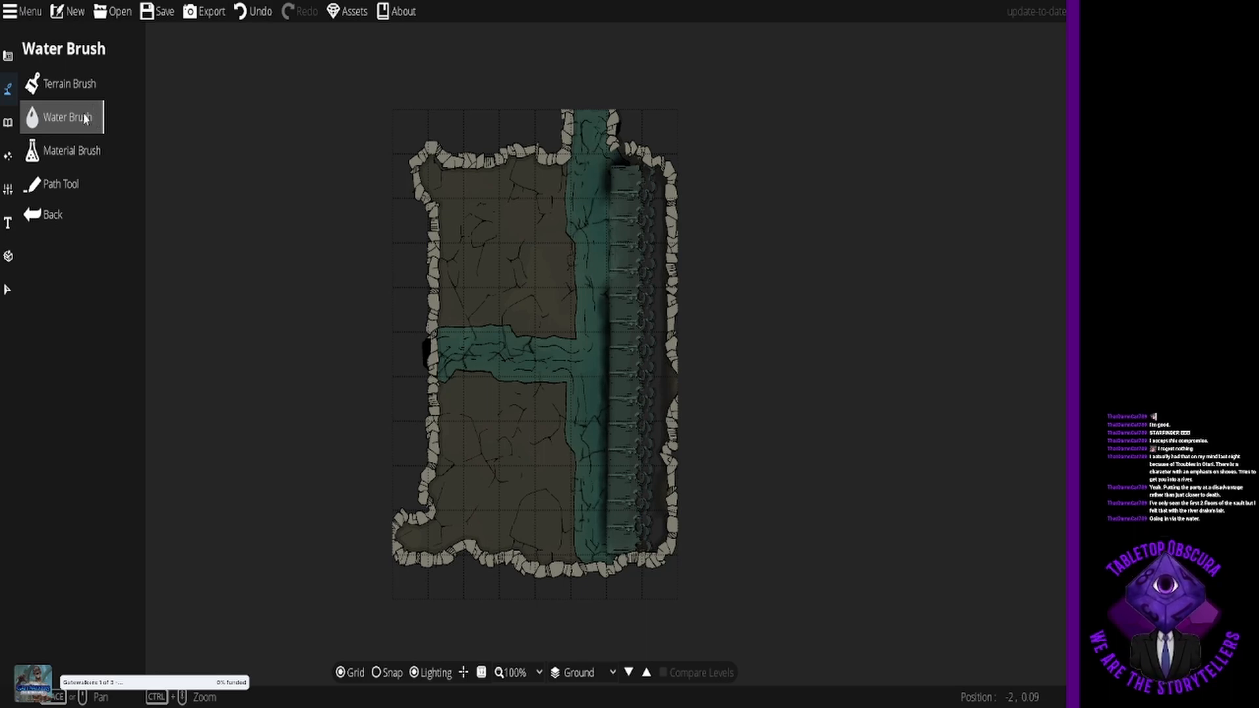
click(84, 117)
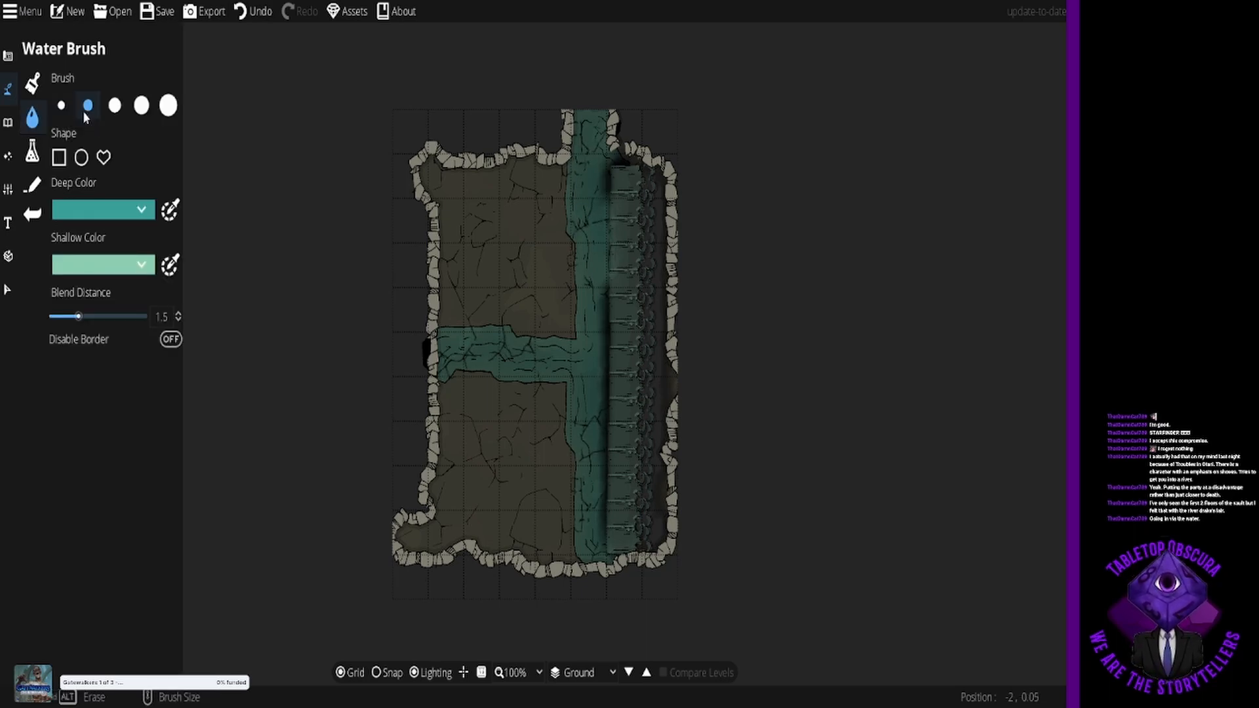
Step: Search the object library for "waterfall" again and place one more wide straight waterfall in the gap at the row's north tip
click(8, 123)
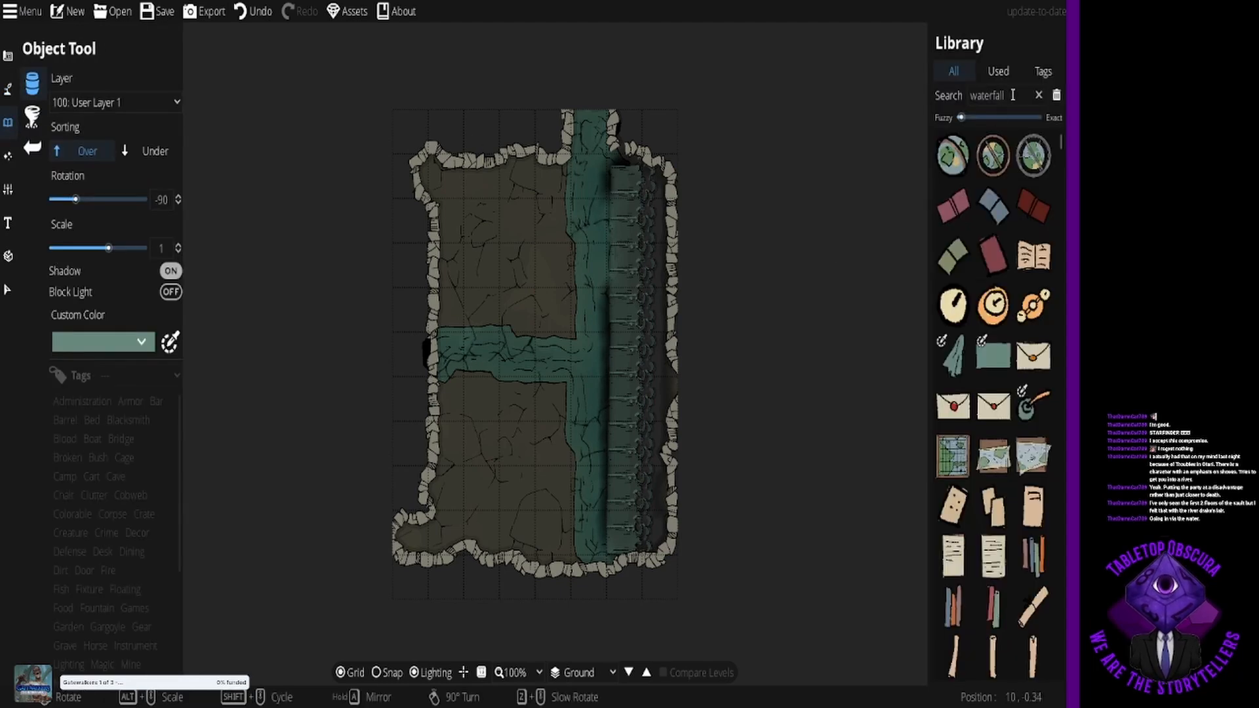
click(1012, 95)
key(Return)
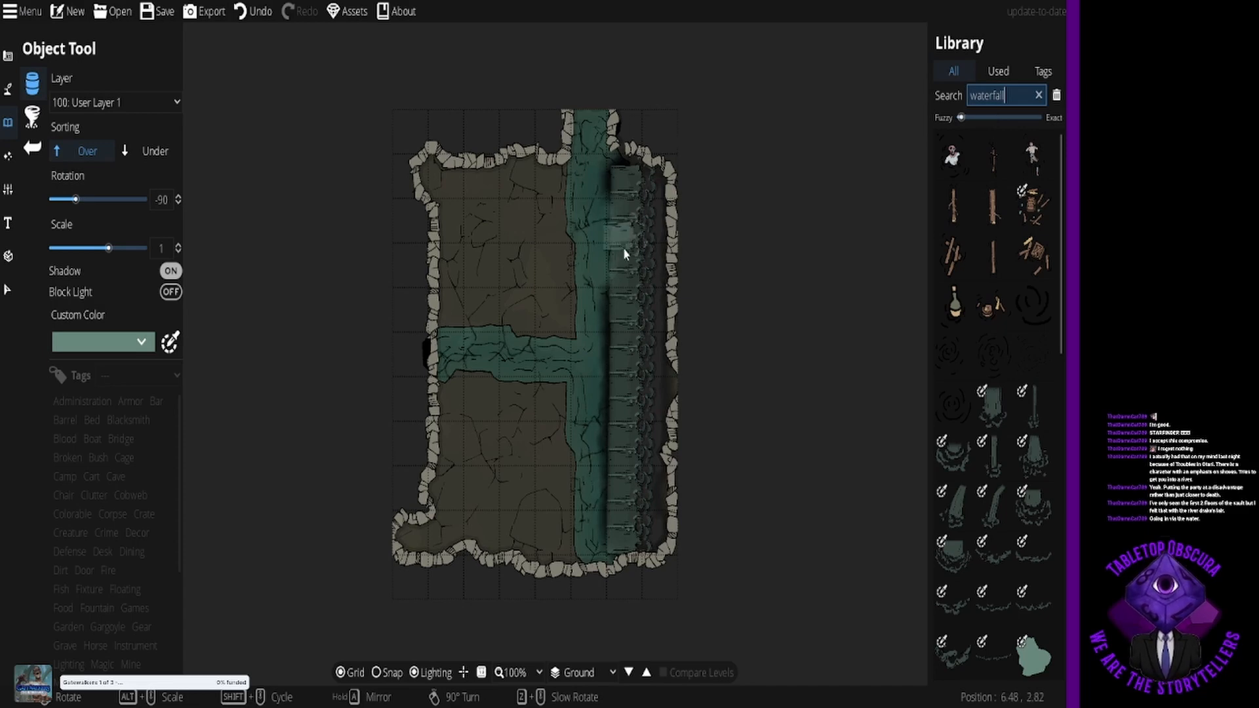
click(631, 154)
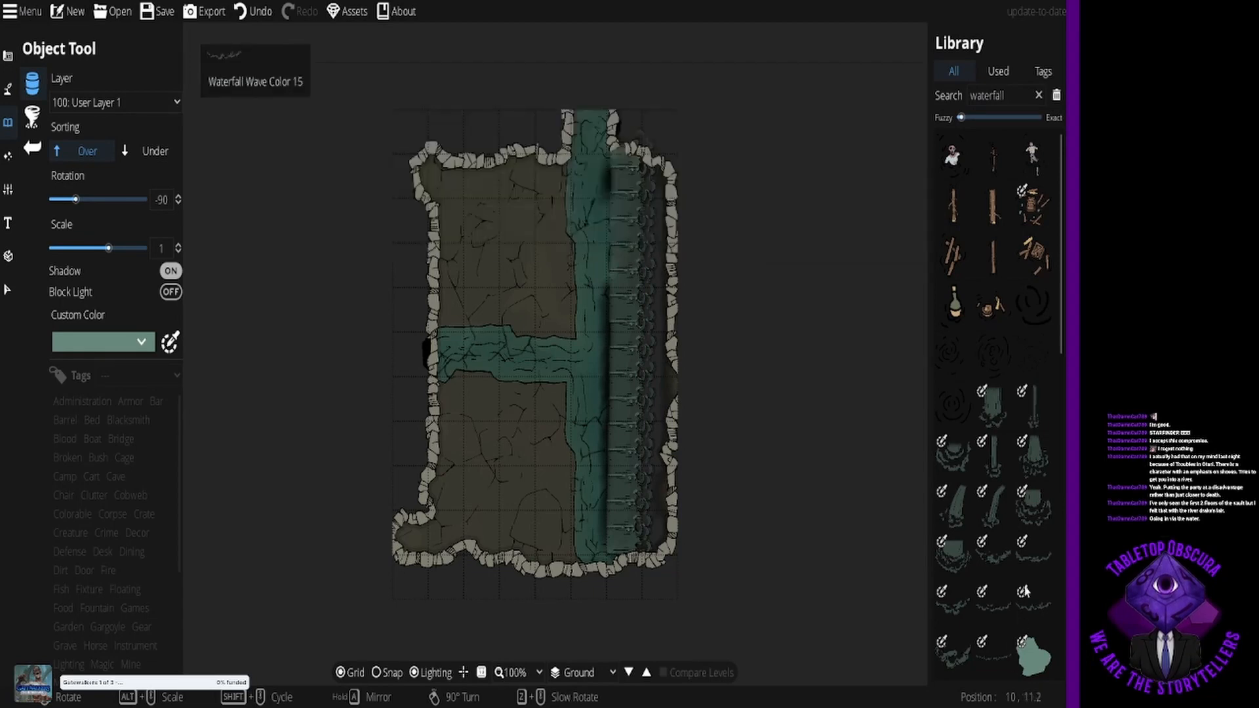
Step: Place four flared waterfall objects at intervals over the row of straight waterfalls
click(1027, 453)
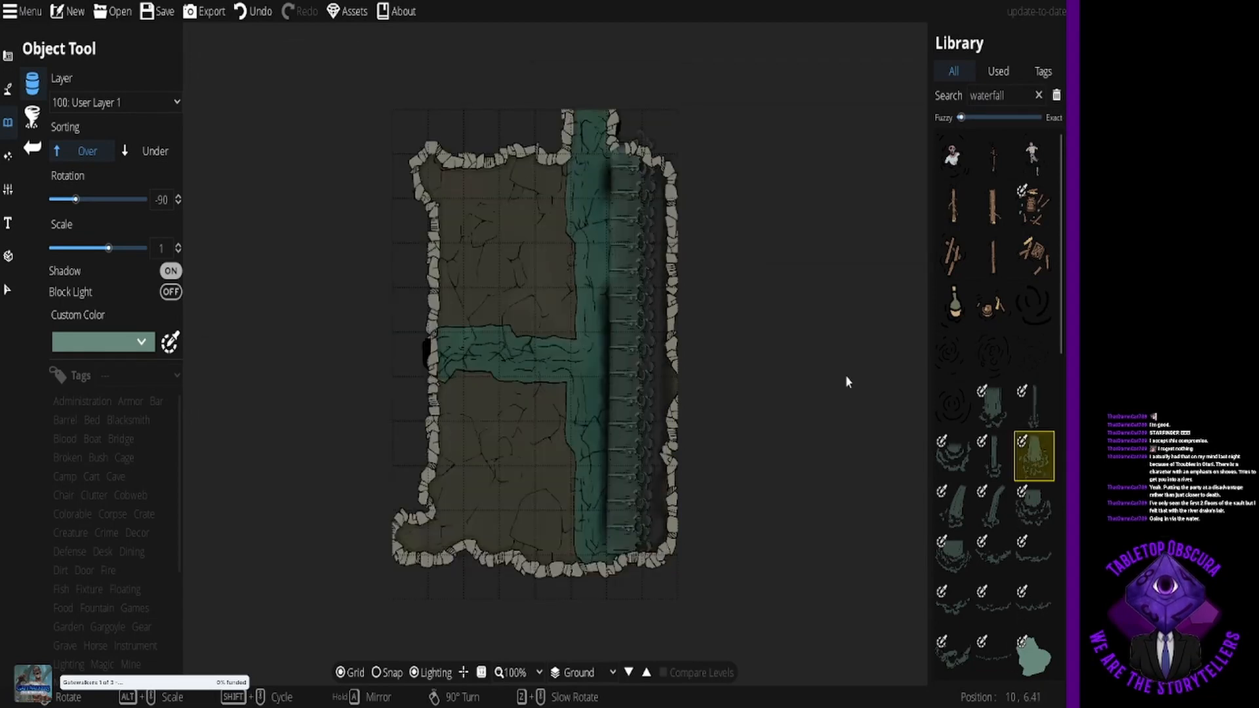
click(637, 507)
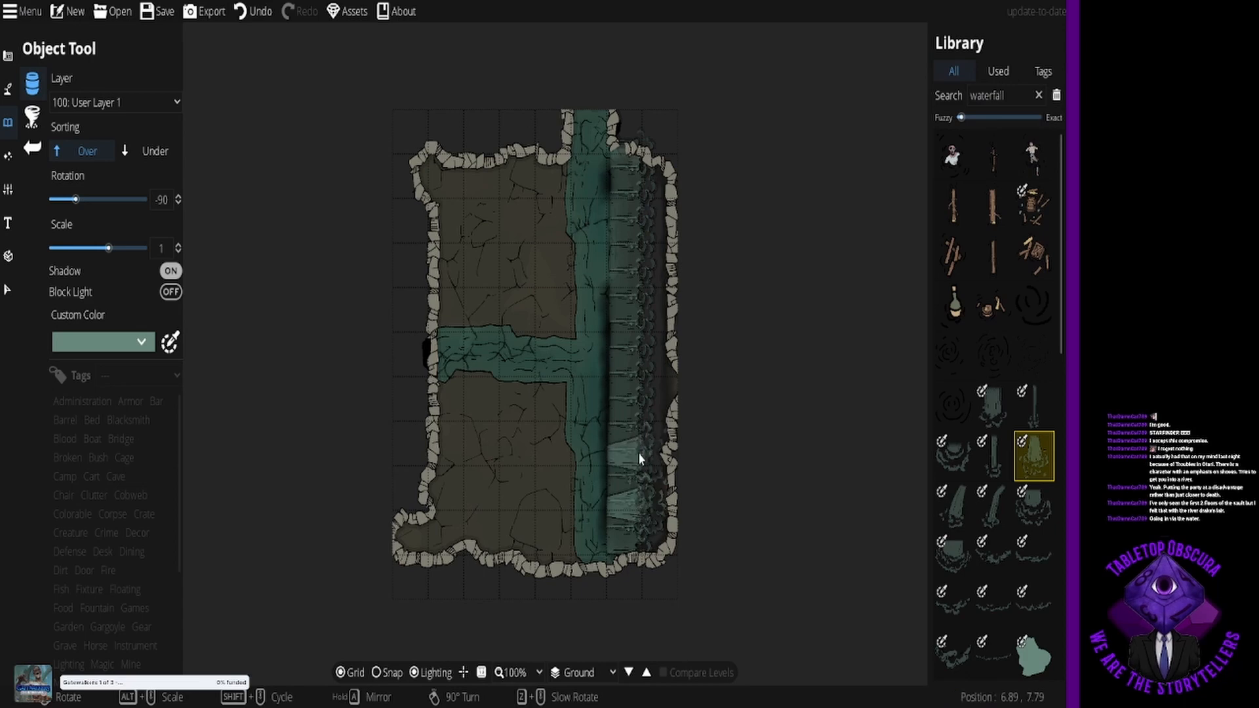
click(643, 404)
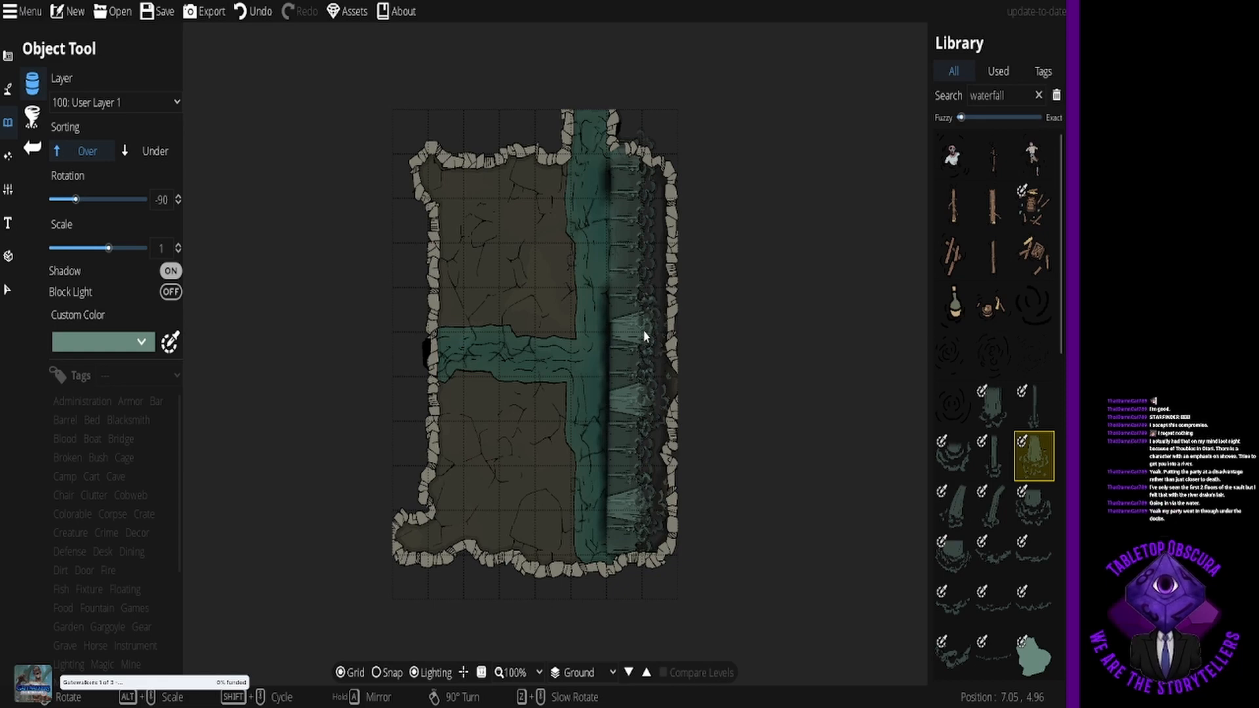
click(644, 334)
click(640, 250)
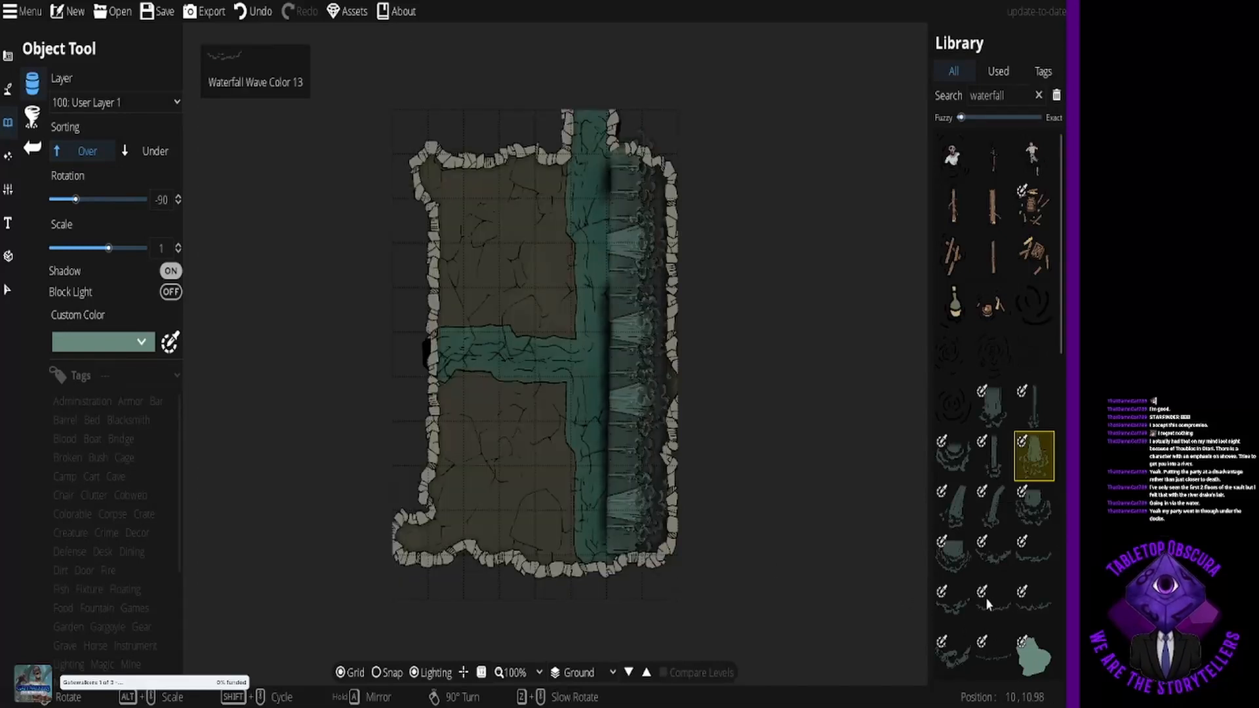
Step: Pick a thin waterfall wave object and line the foot of the waterfalls with it along the chasm's east side
click(996, 658)
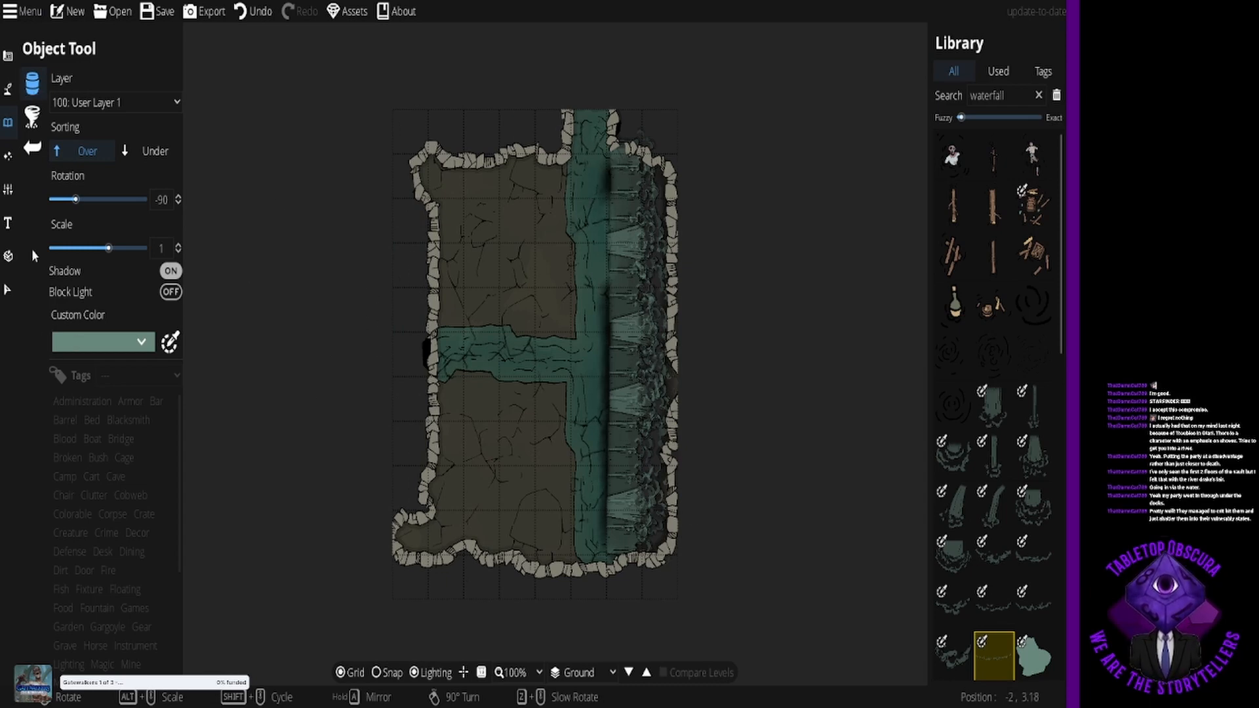
Step: Delete the four flared waterfalls from the row
click(8, 290)
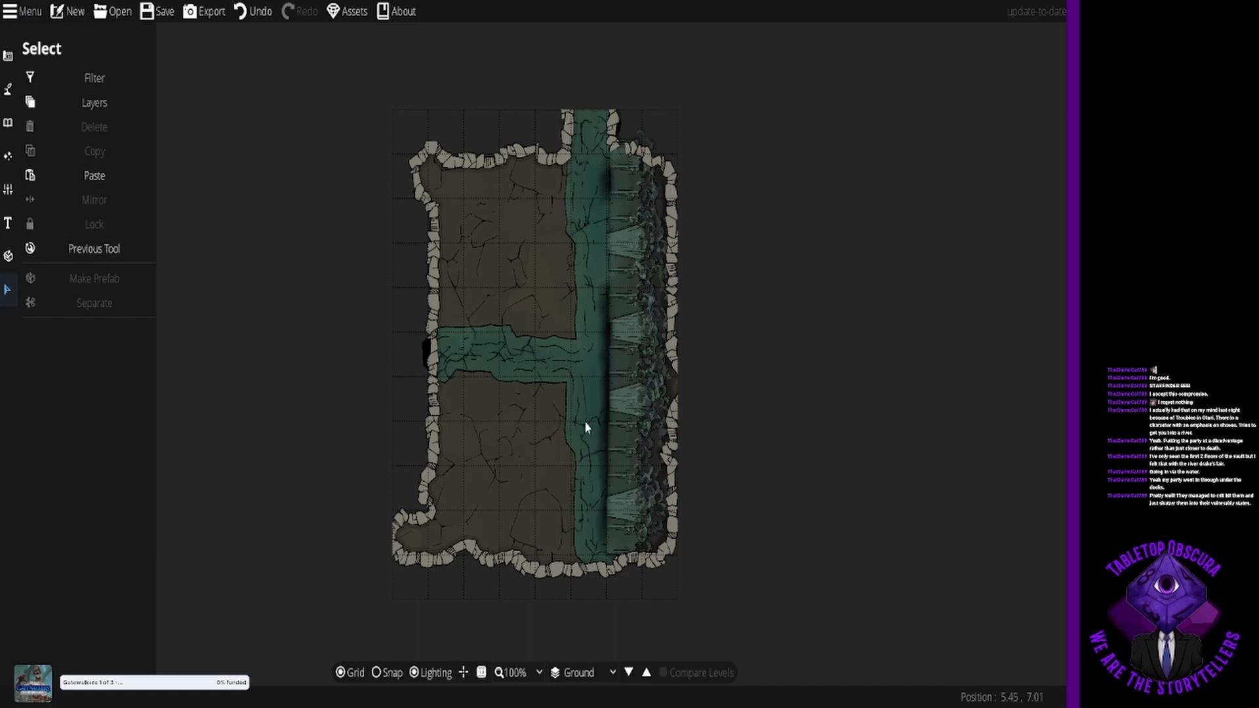
click(634, 518)
drag(633, 518, 628, 244)
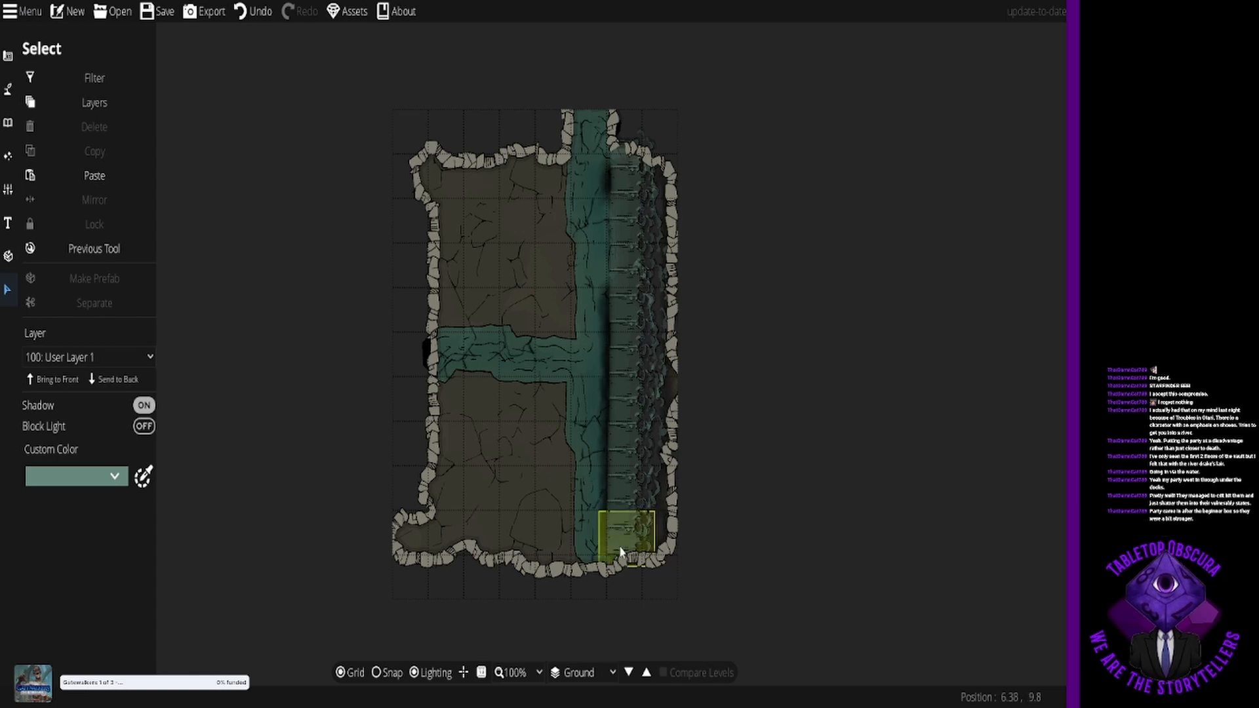
Step: Nudge the southernmost waterfall slightly south, and shift and slightly tilt the one just north of it
drag(621, 553, 623, 560)
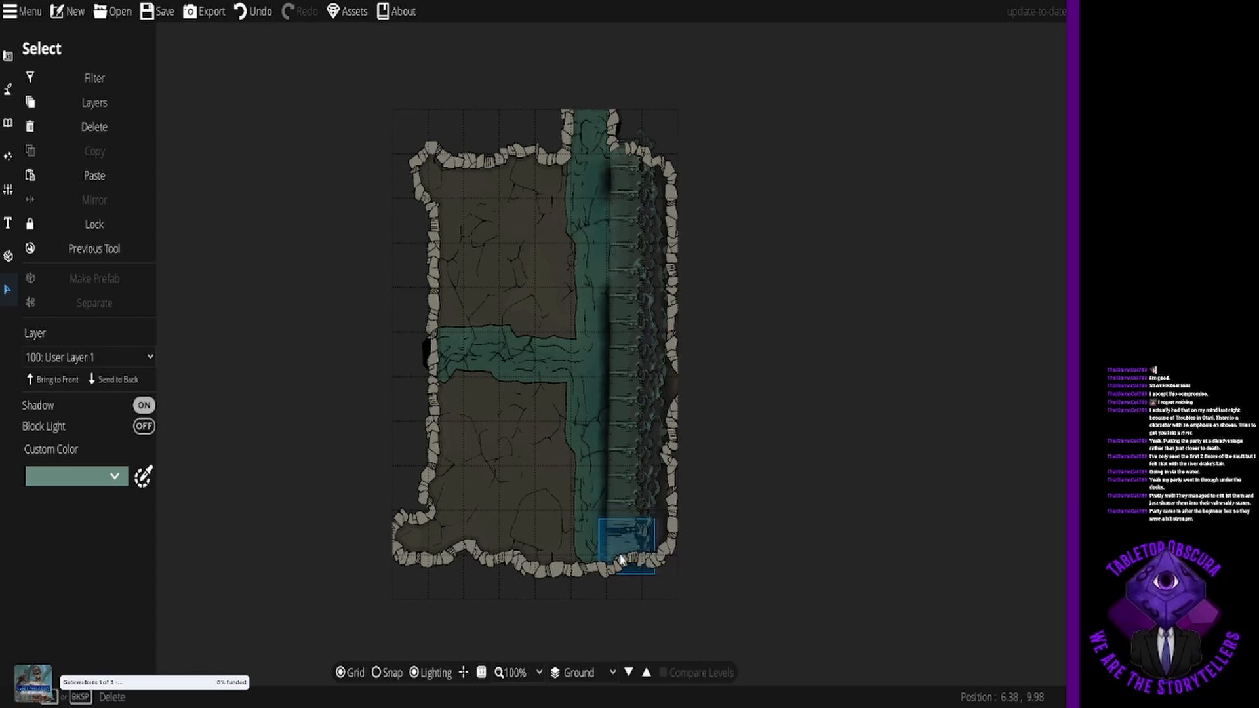
key(Delete)
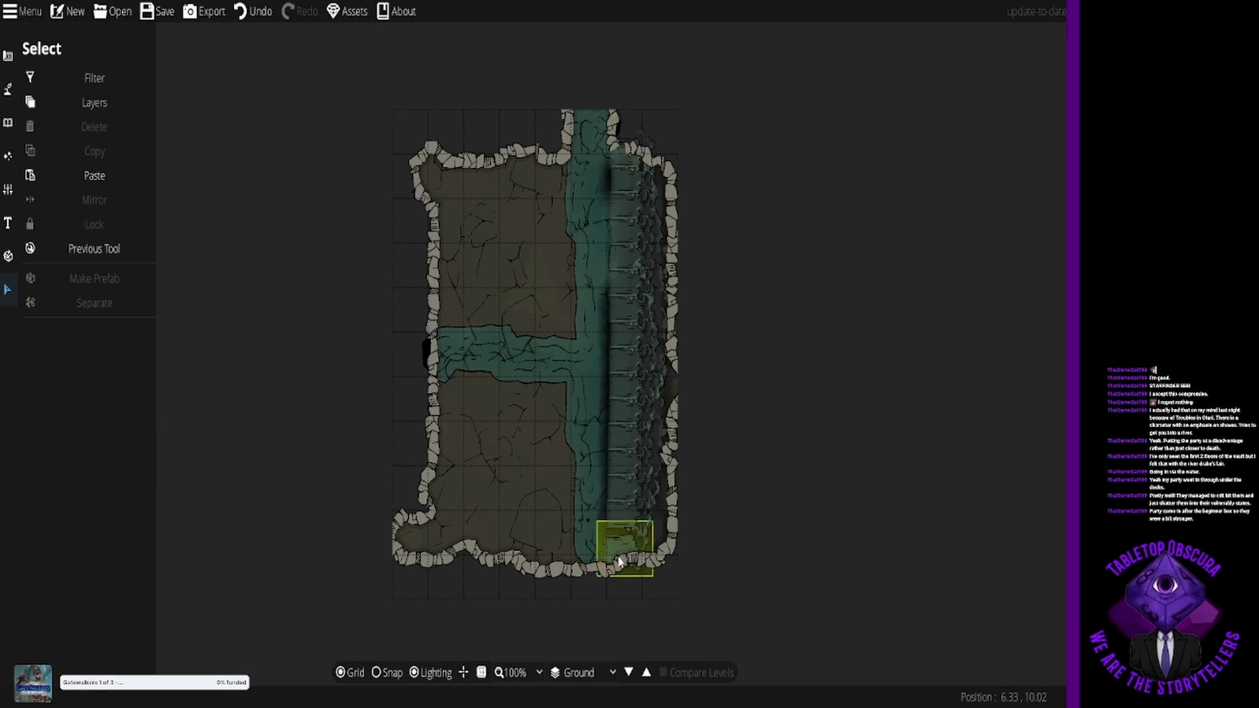
click(624, 513)
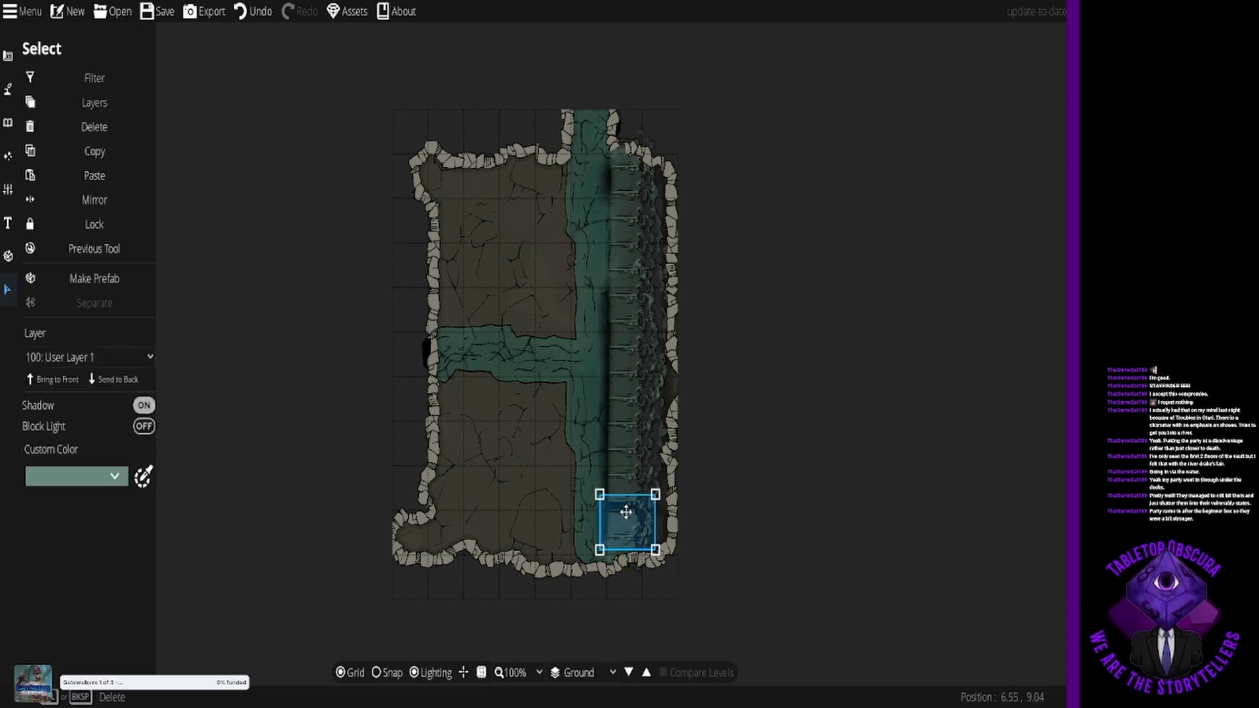
drag(624, 512, 624, 510)
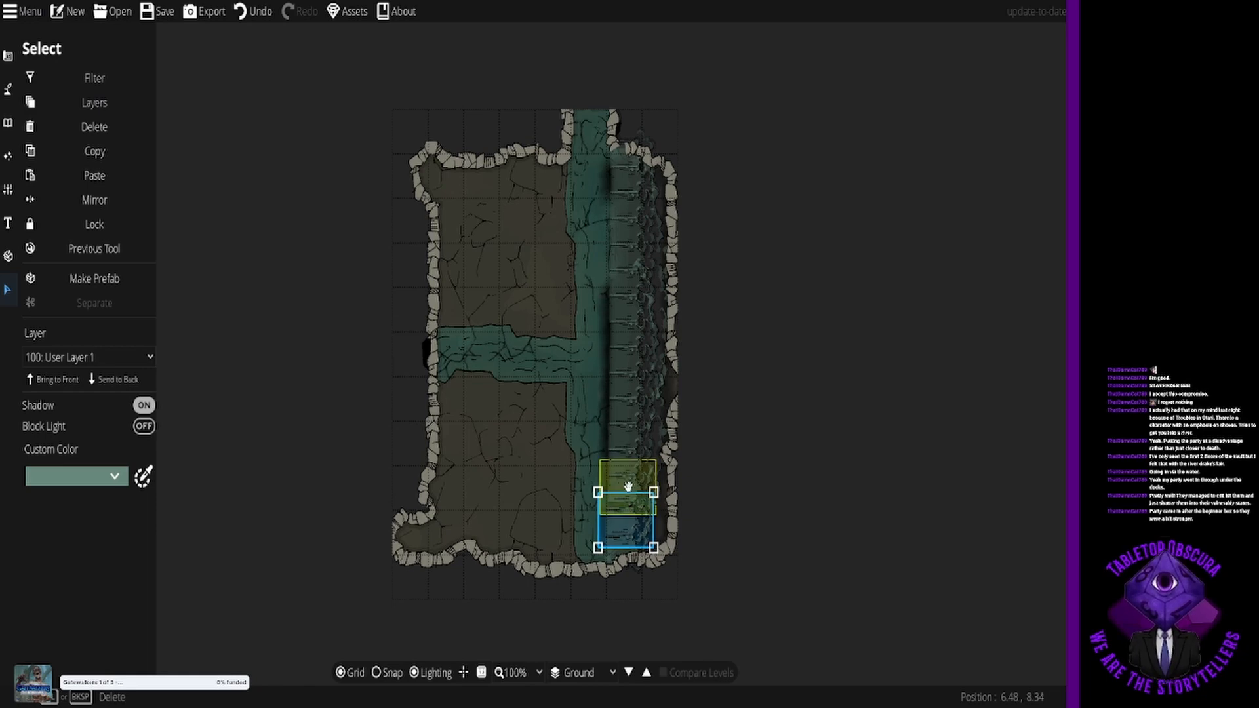
drag(628, 491, 626, 493)
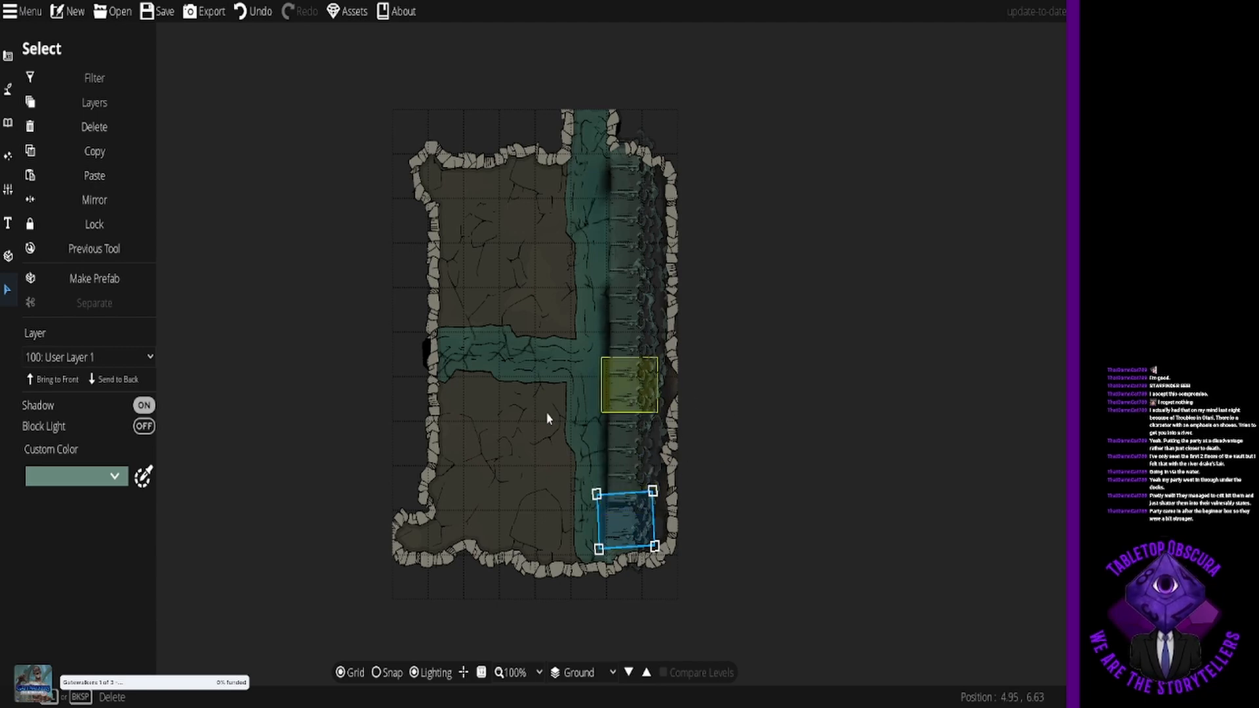
key(ctrl+z)
Step: Nudge the two waterfalls just north of the tilted one slightly south to break up the even spacing
click(621, 482)
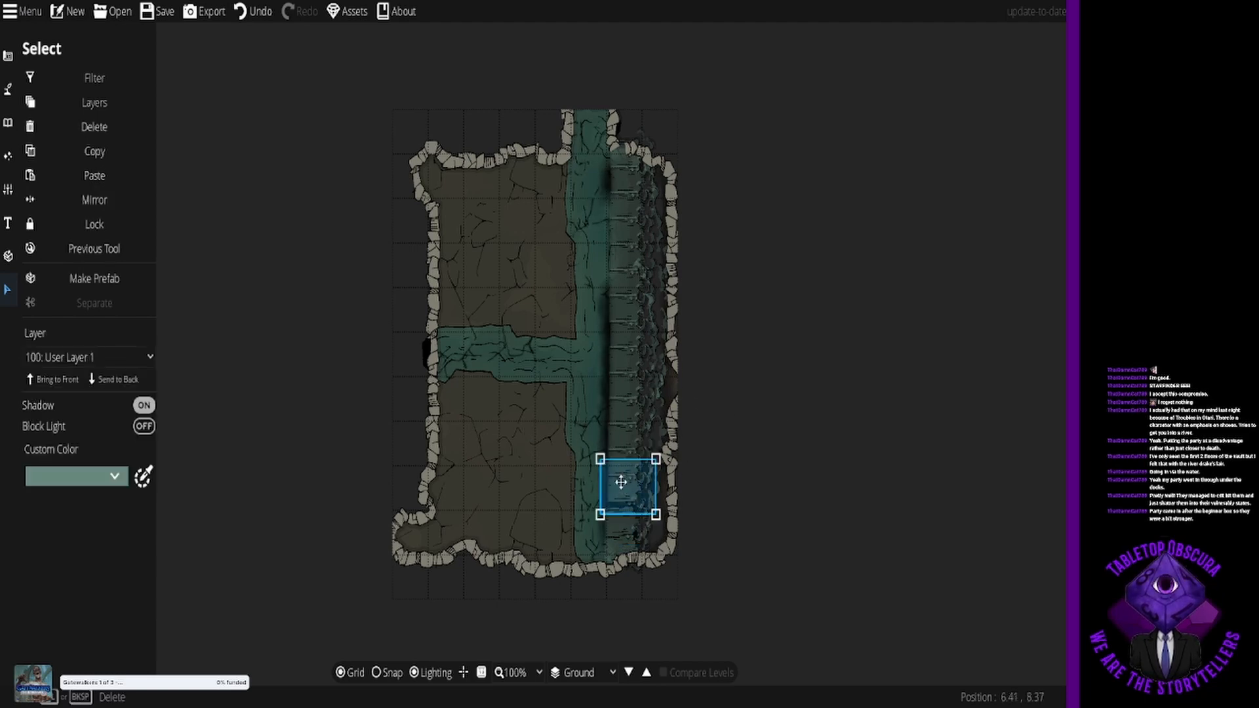
drag(621, 482, 621, 486)
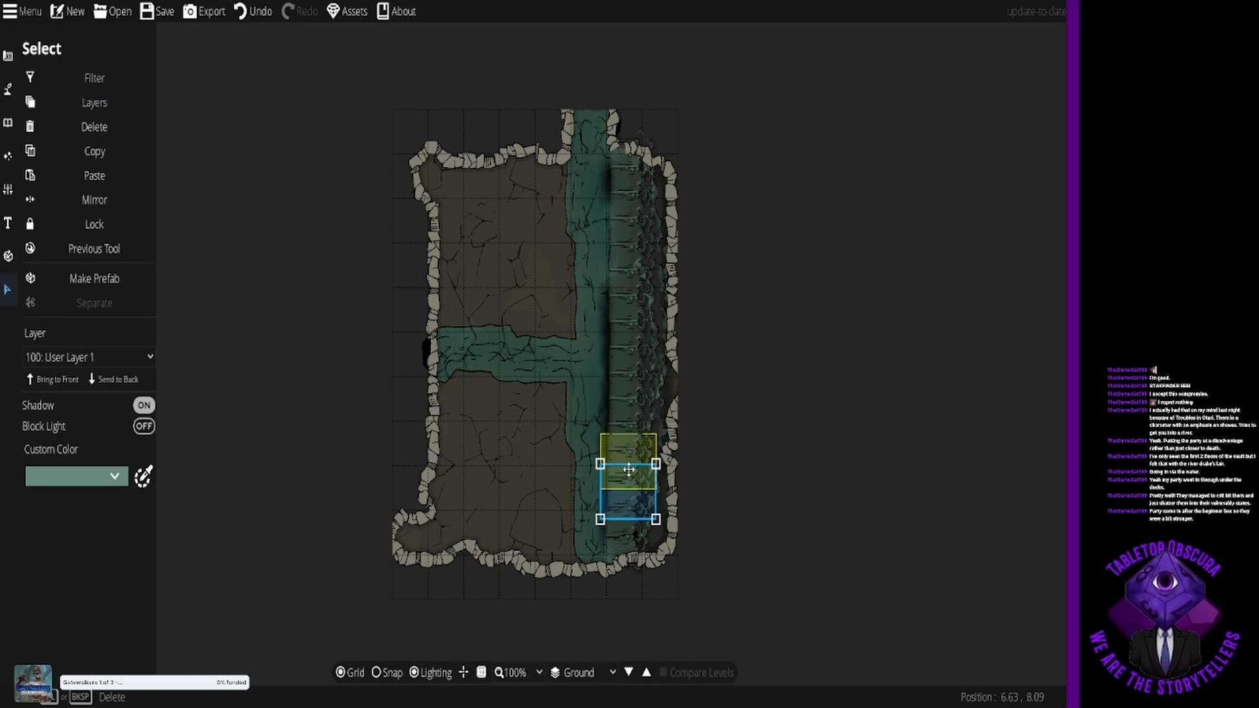
click(533, 487)
click(629, 461)
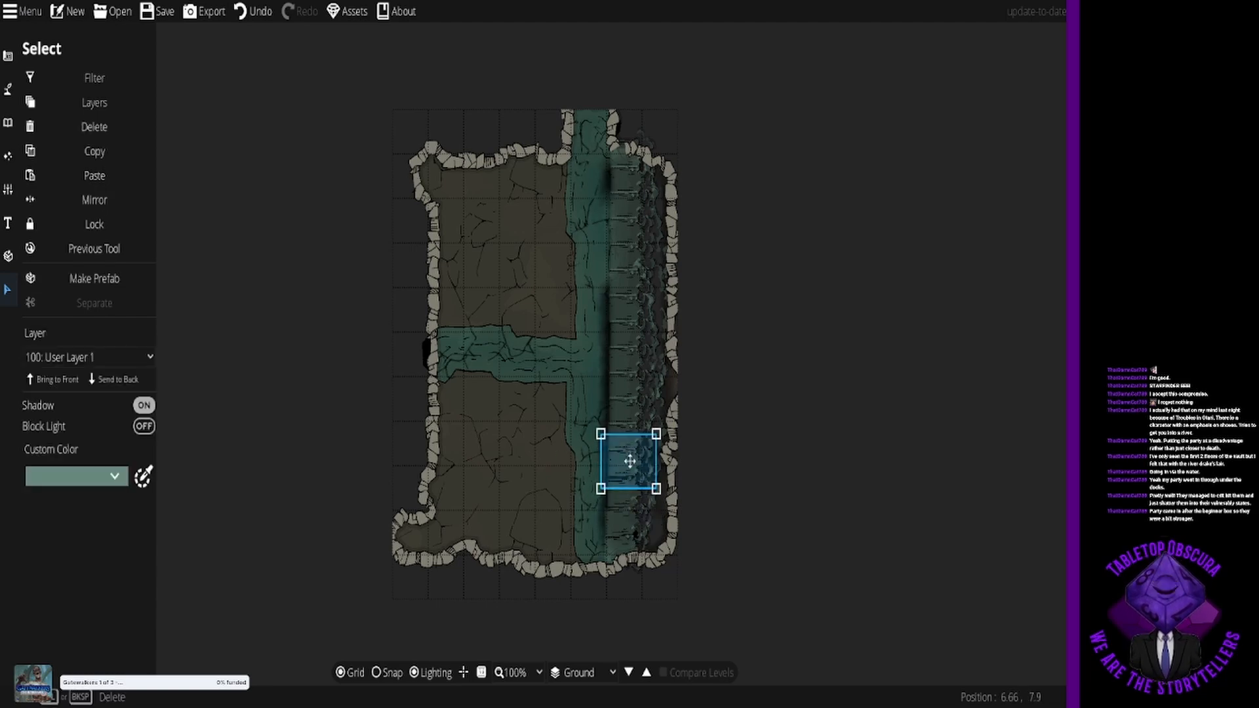
drag(630, 461, 629, 464)
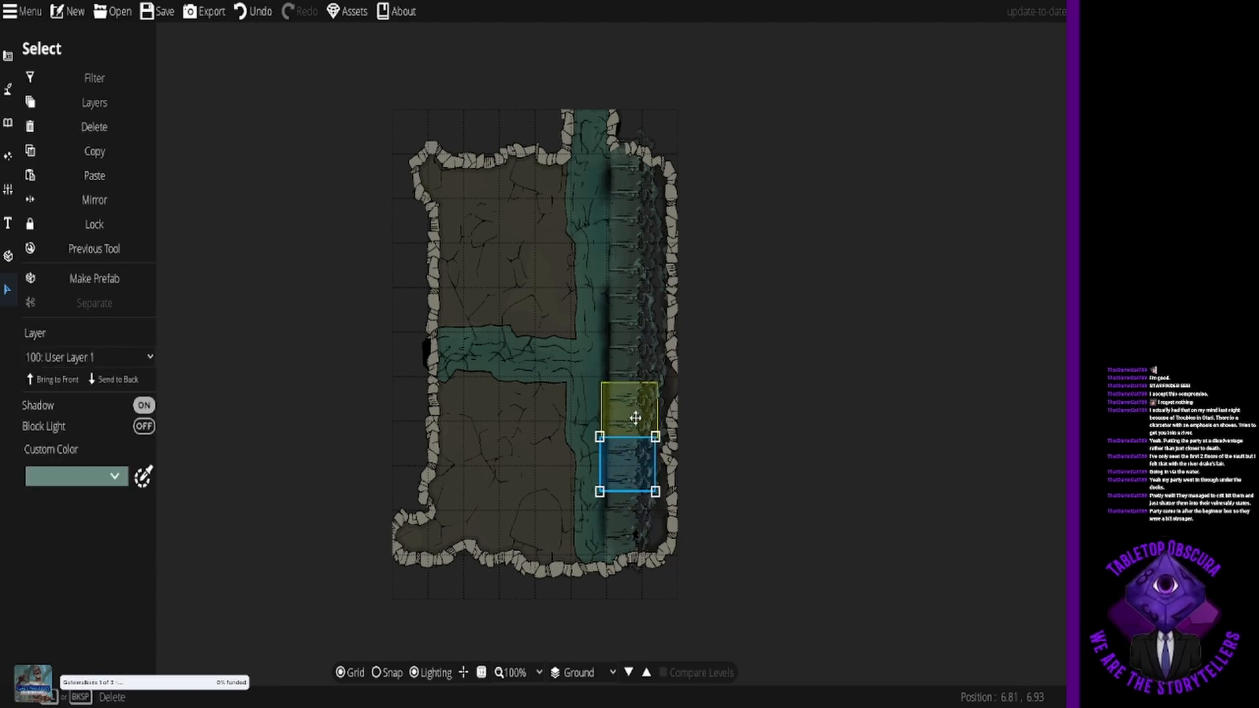
Step: Nudge the waterfall opposite the west river branch slightly southwest, try tilting it both ways, and enlarge it slightly
click(637, 338)
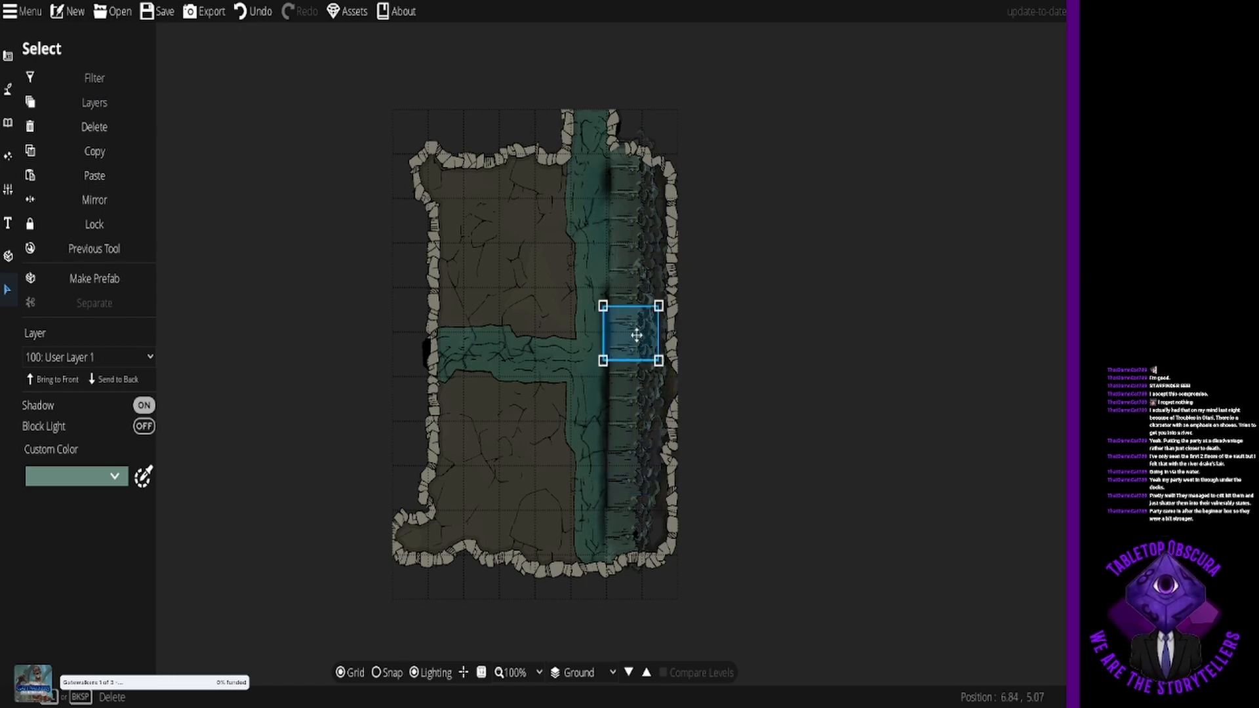
drag(642, 335, 641, 338)
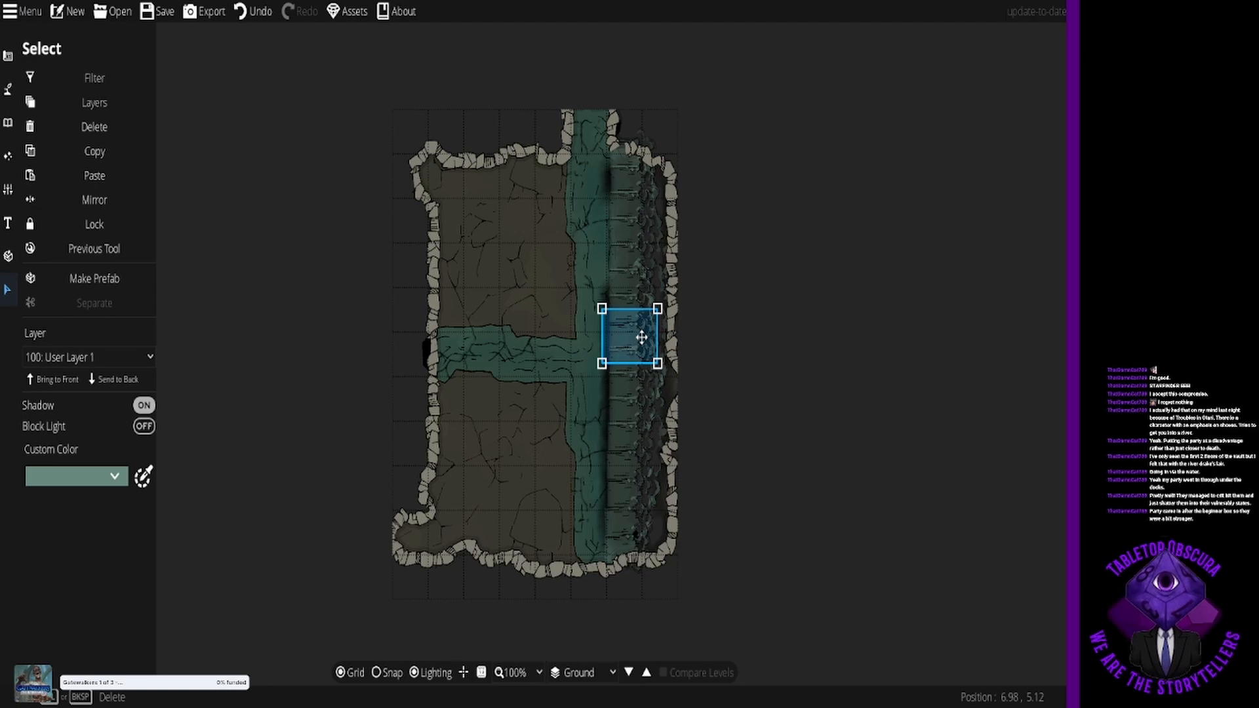
scroll(642, 338, up, 2)
scroll(641, 337, down, 4)
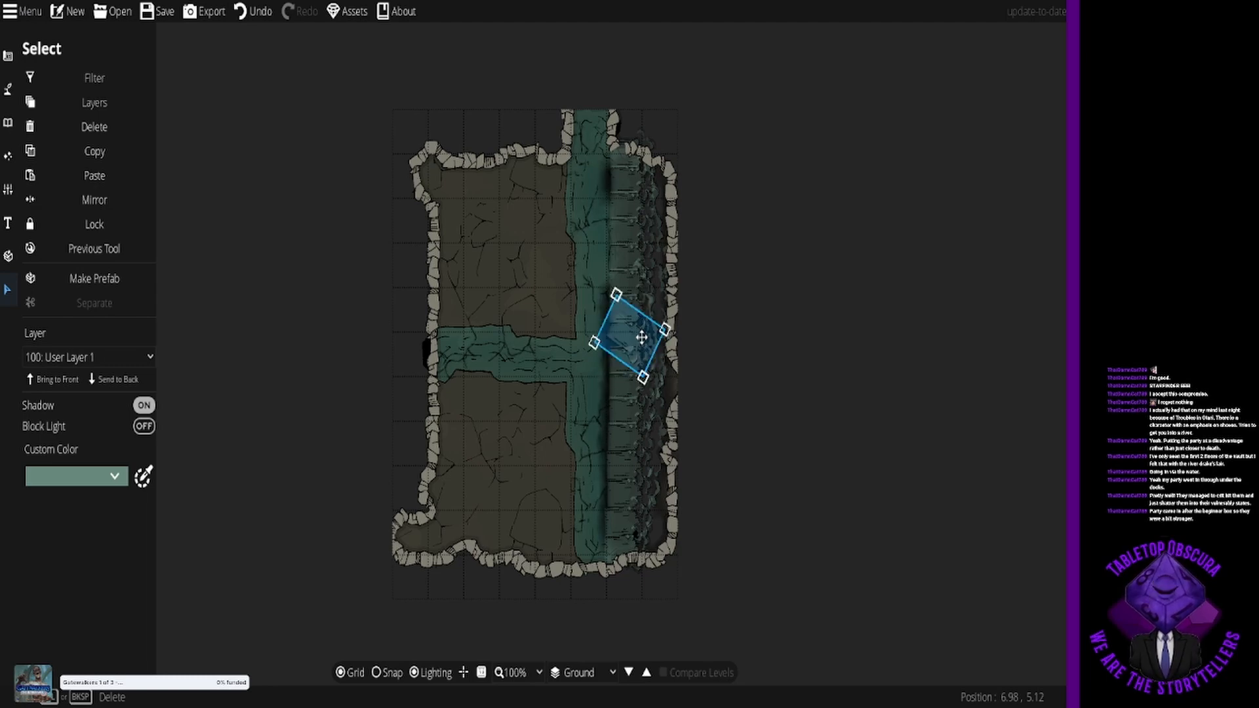
scroll(642, 338, up, 2)
scroll(641, 338, up, 2)
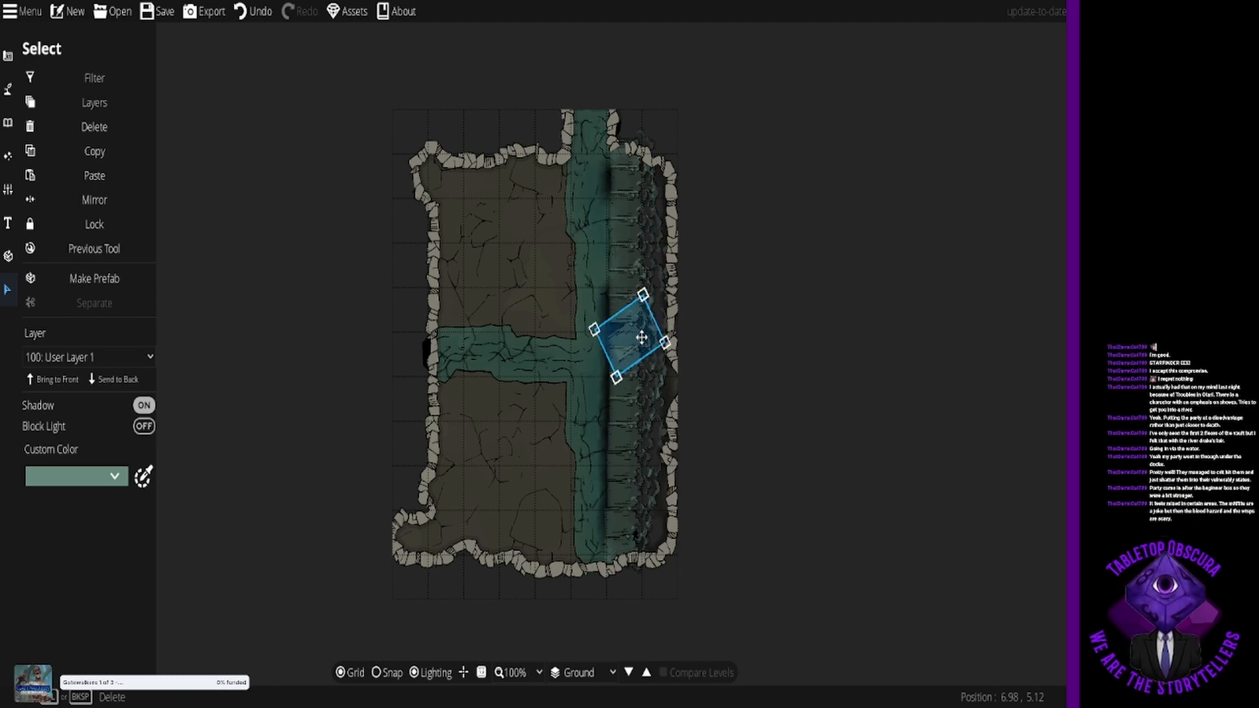
scroll(641, 338, down, 2)
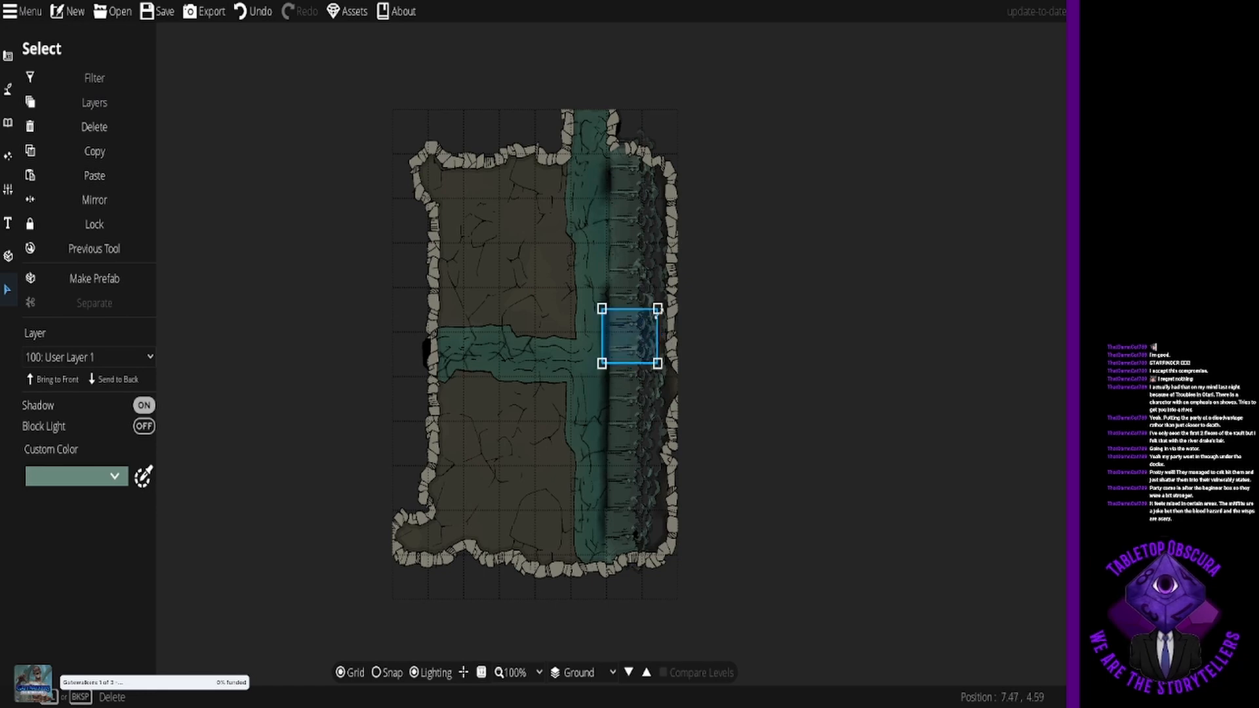
drag(658, 309, 661, 307)
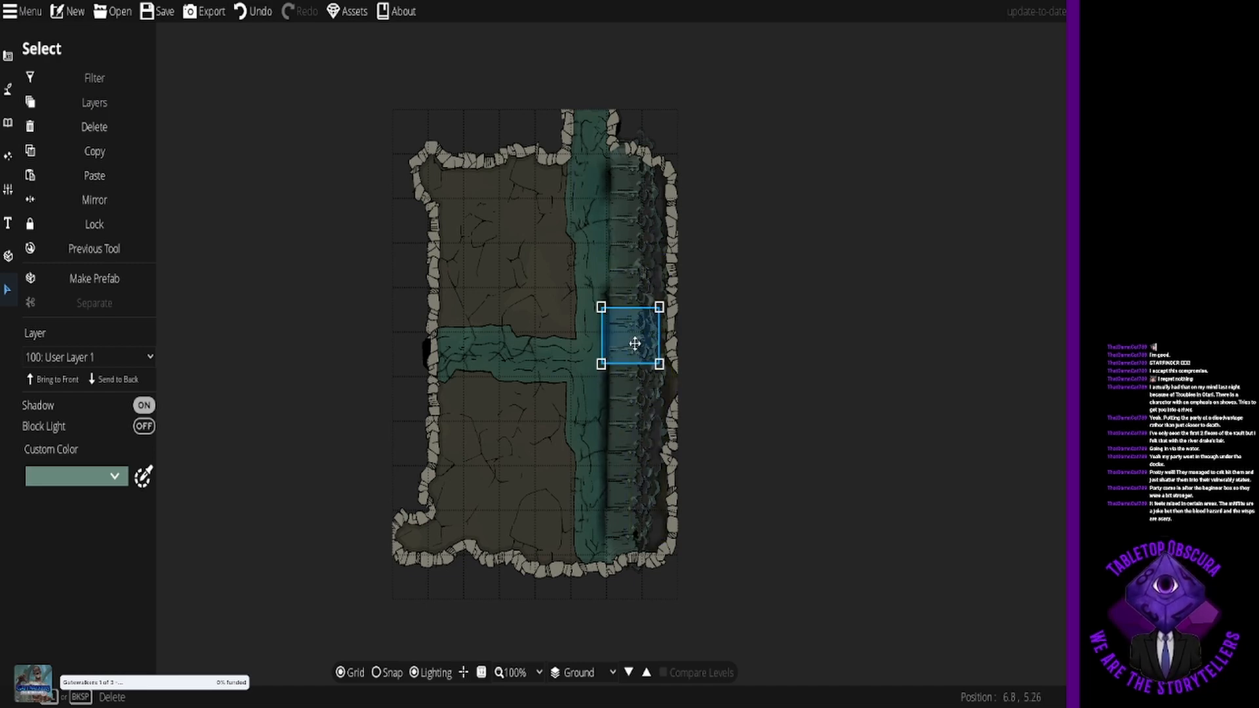
Step: Adjust the position of the northernmost waterfall in the row with small nudges and deselect it
click(618, 187)
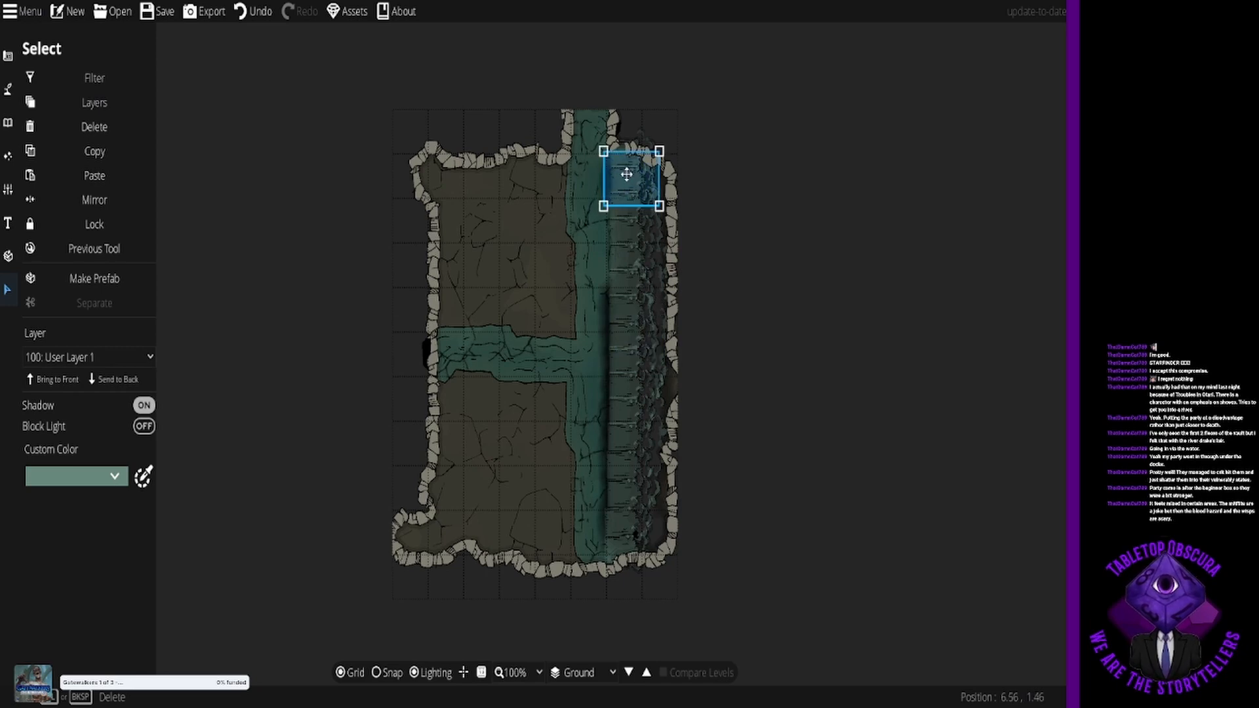
mouse_move(627, 174)
mouse_down()
mouse_move(593, 160)
mouse_move(590, 185)
mouse_move(624, 178)
mouse_up()
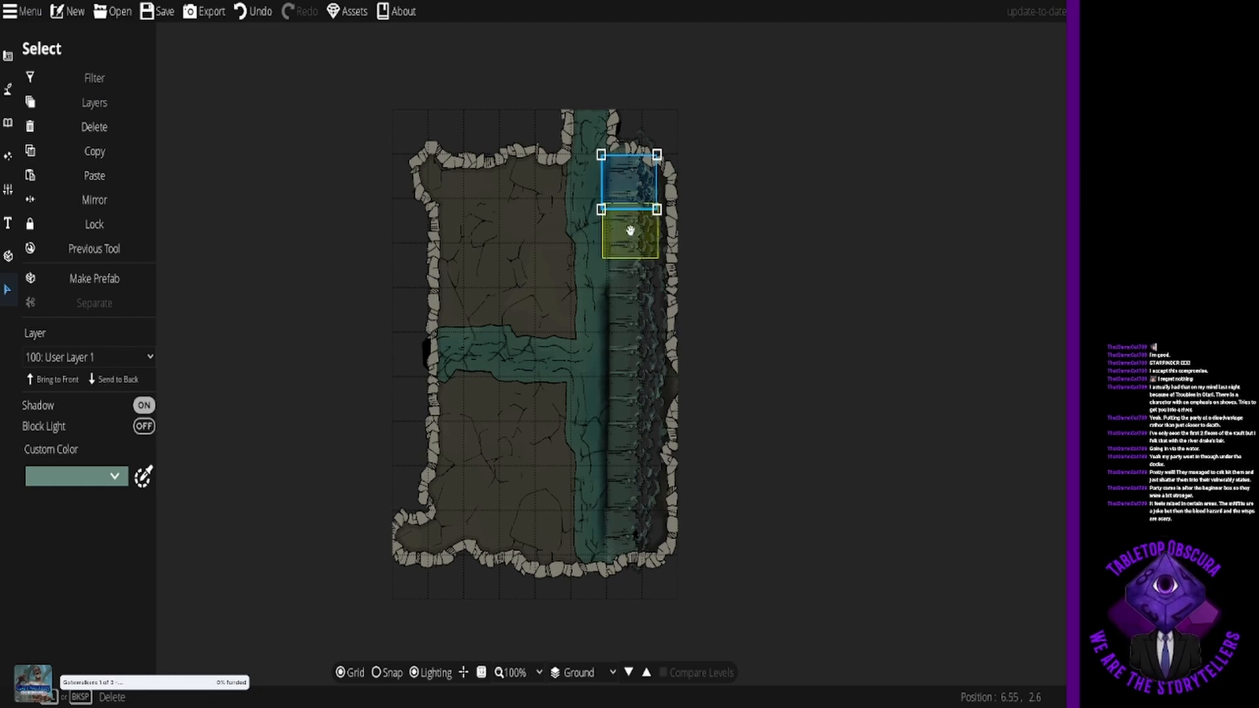
drag(646, 188, 646, 186)
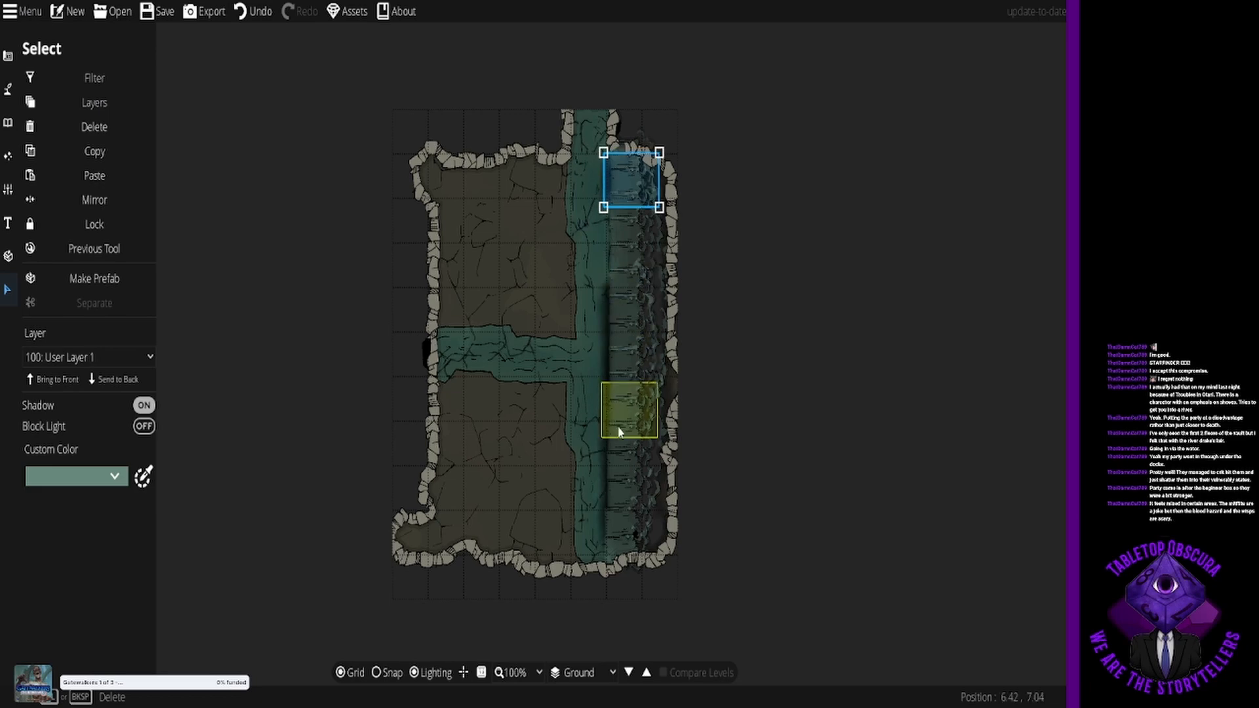
click(549, 298)
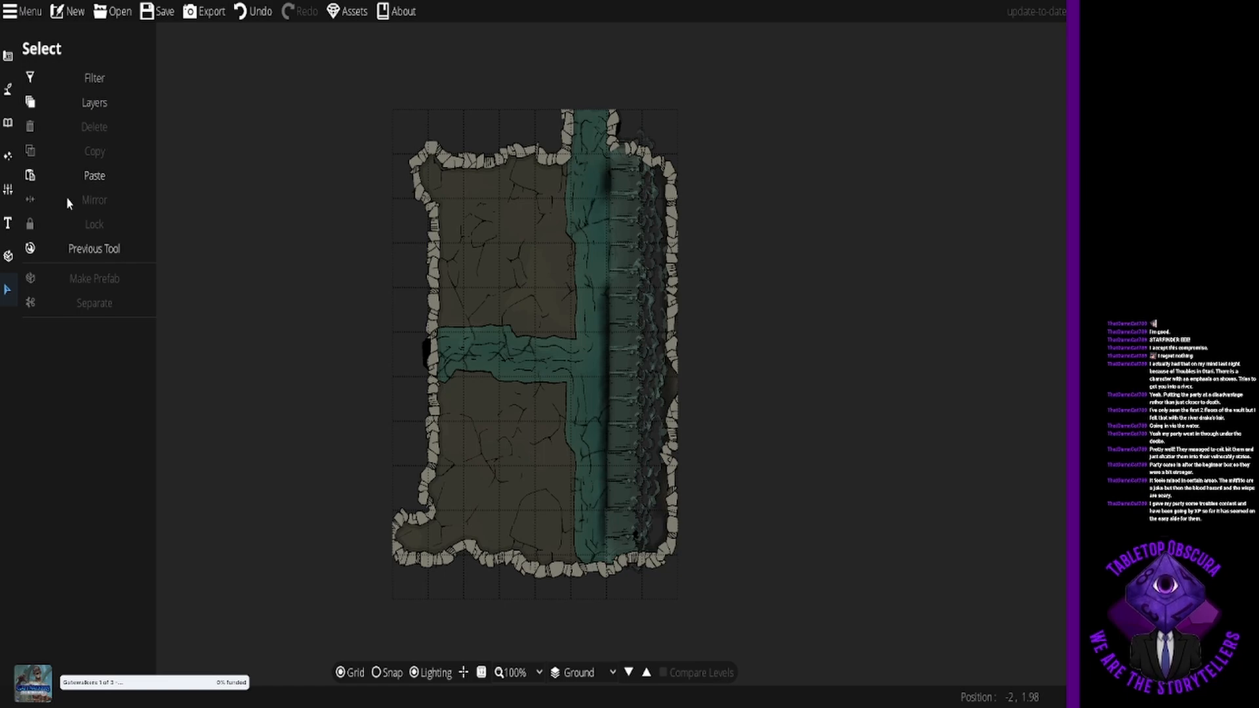
Step: Dig the cave open through the map's west edge at the southwest corner passage with the Cave Brush
click(8, 58)
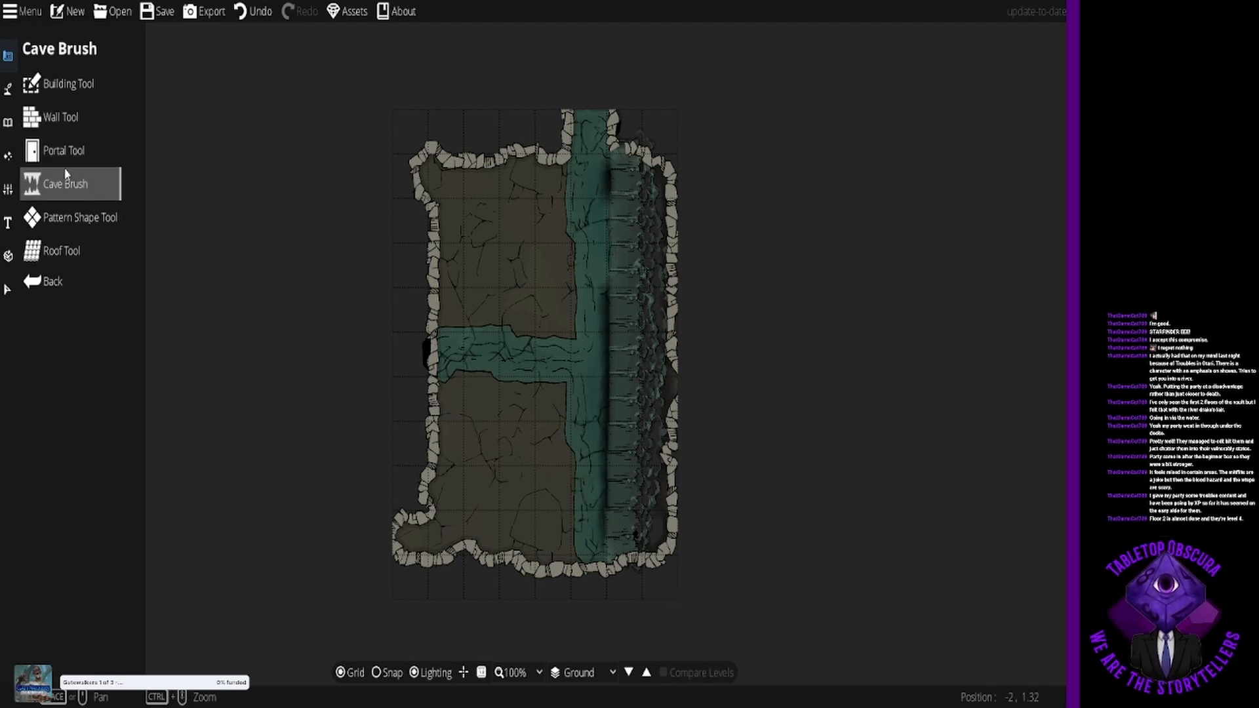
click(92, 184)
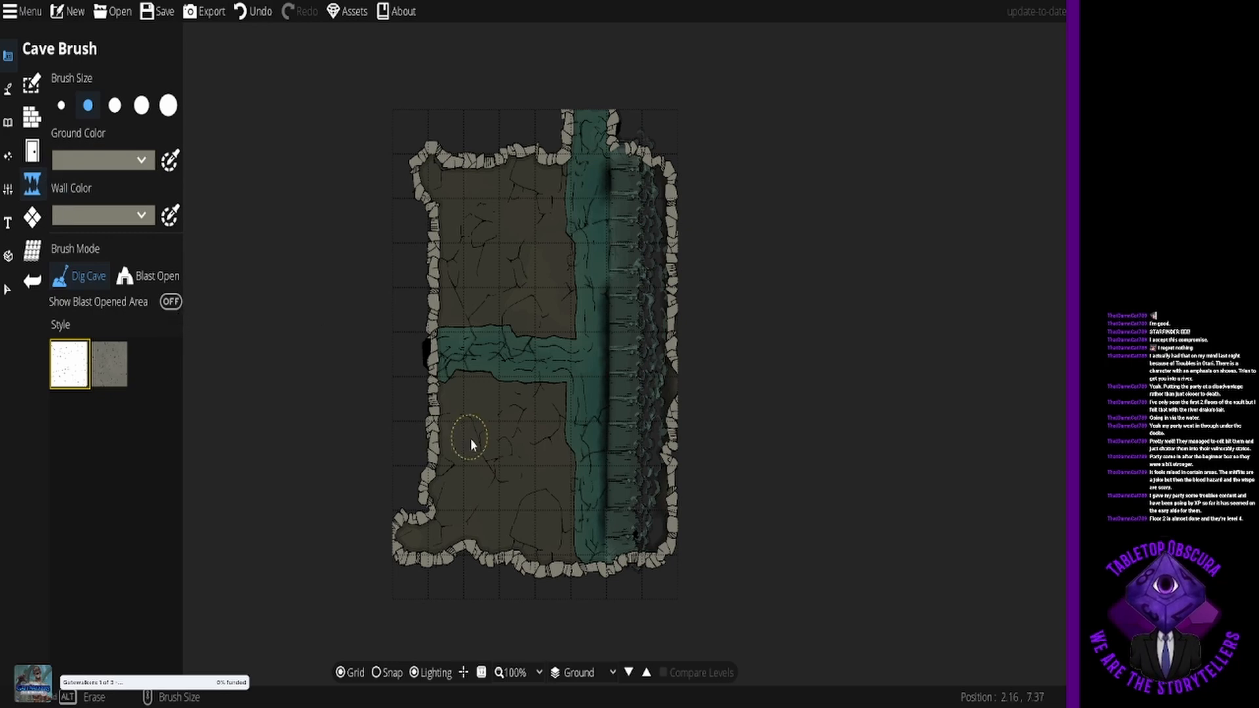
click(384, 536)
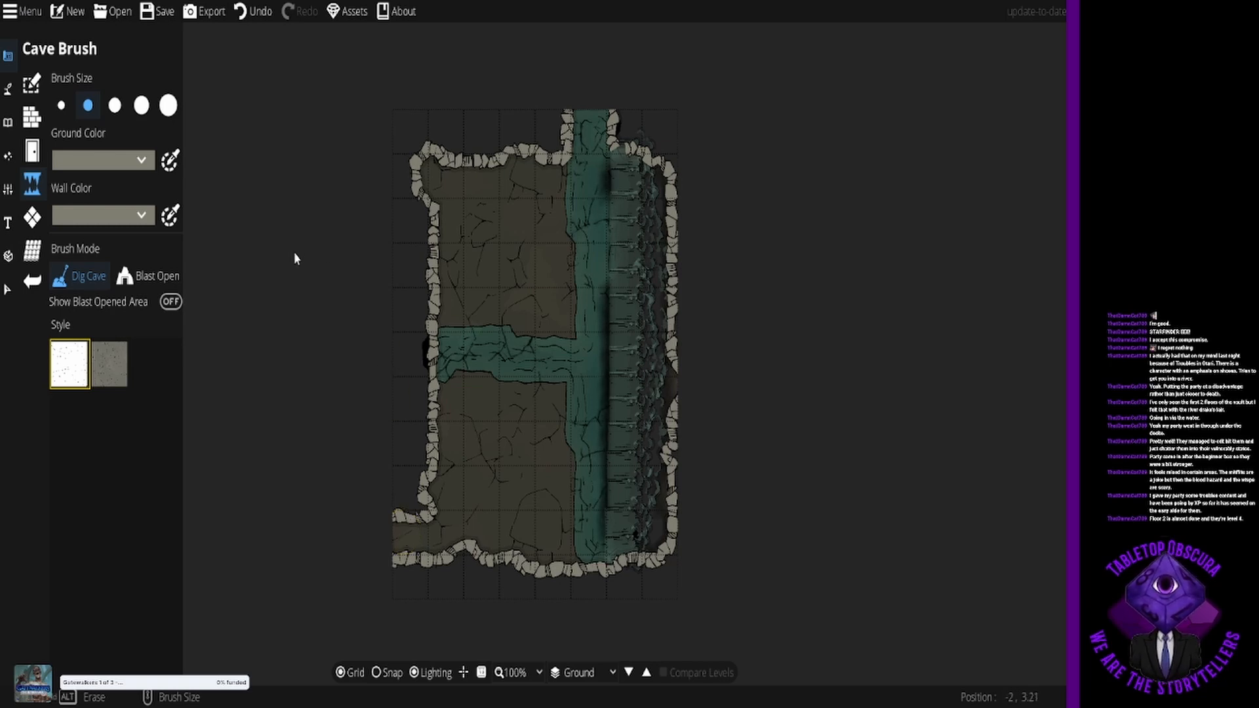
Step: Search the object library for "stone" and look through the available objects
click(6, 90)
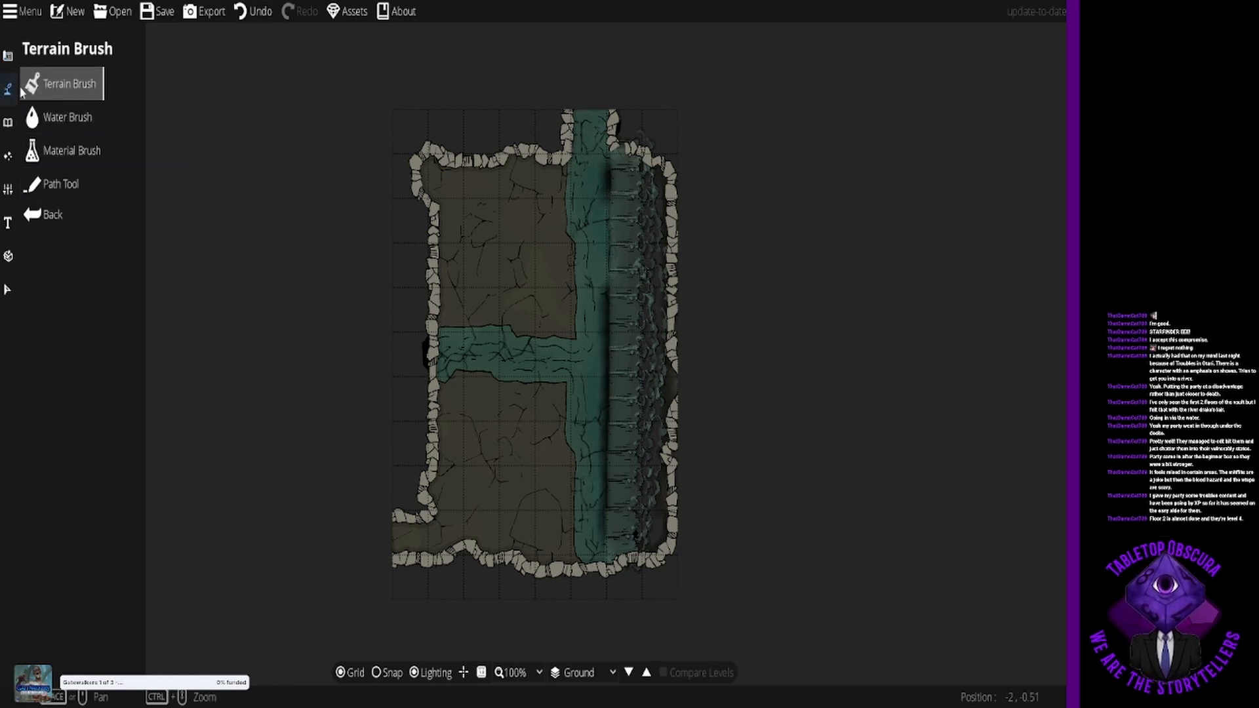
click(8, 122)
click(61, 83)
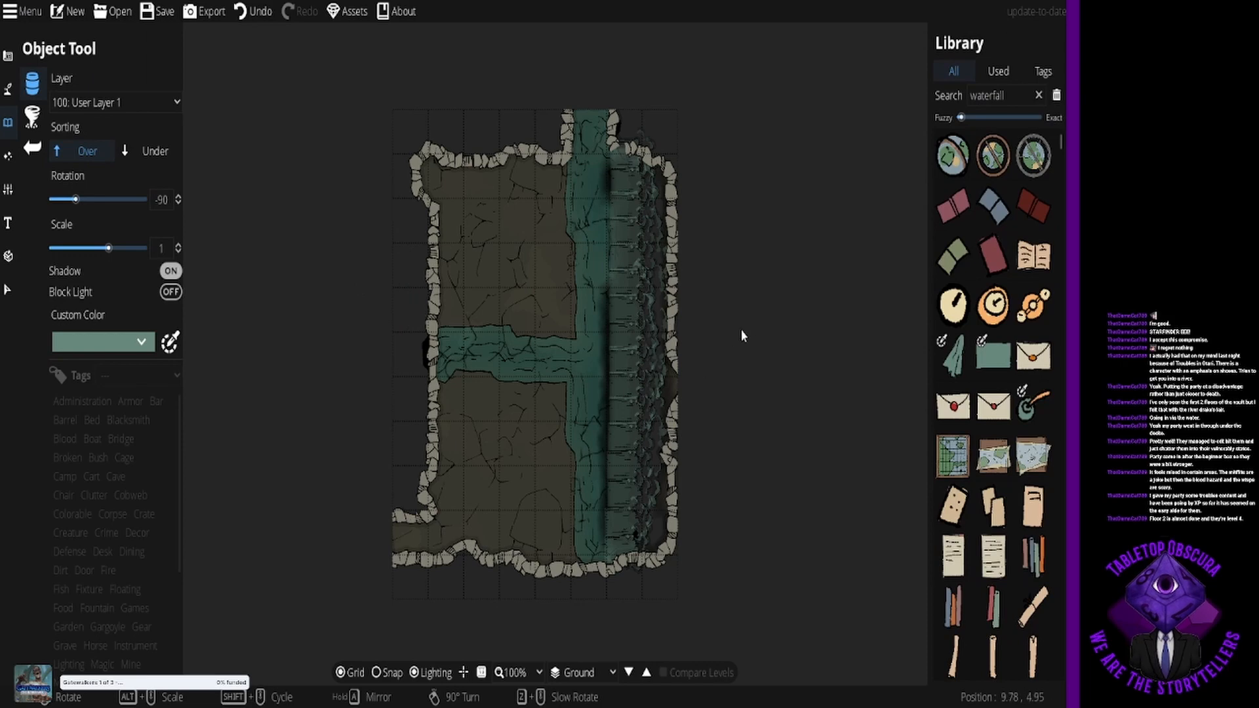
double_click(1003, 94)
text(stone)
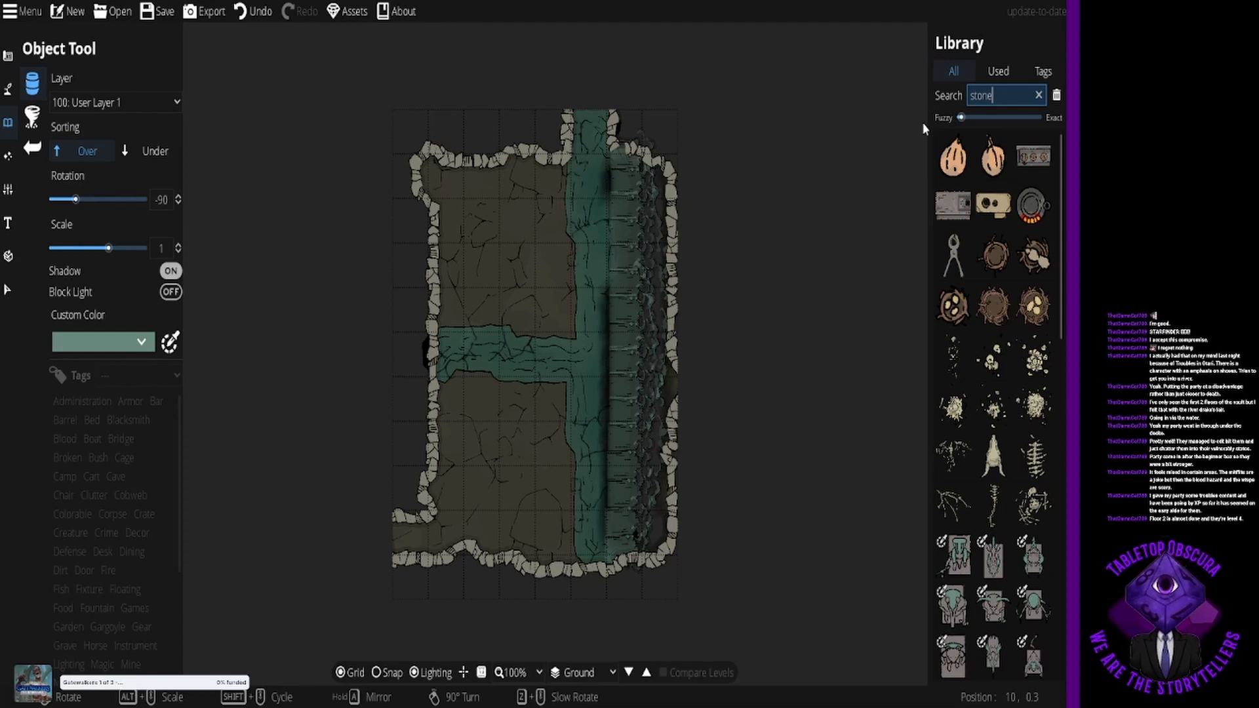
scroll(988, 462, down, 10)
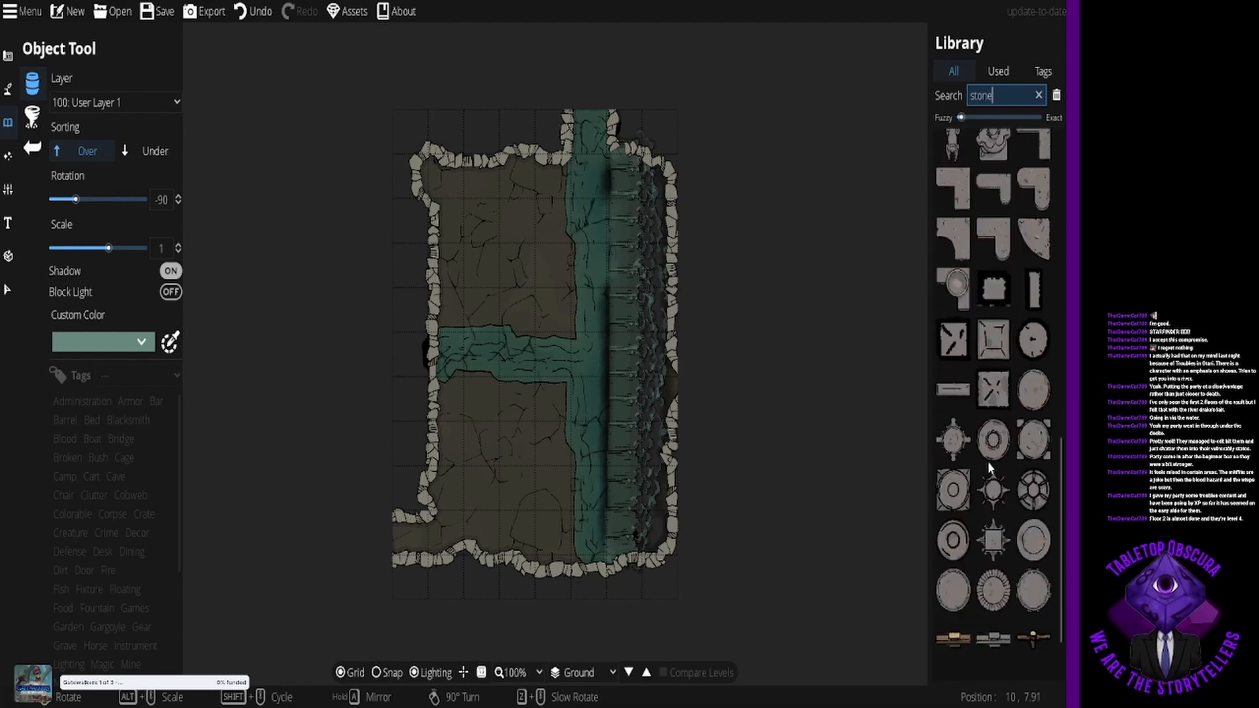
scroll(989, 467, down, 10)
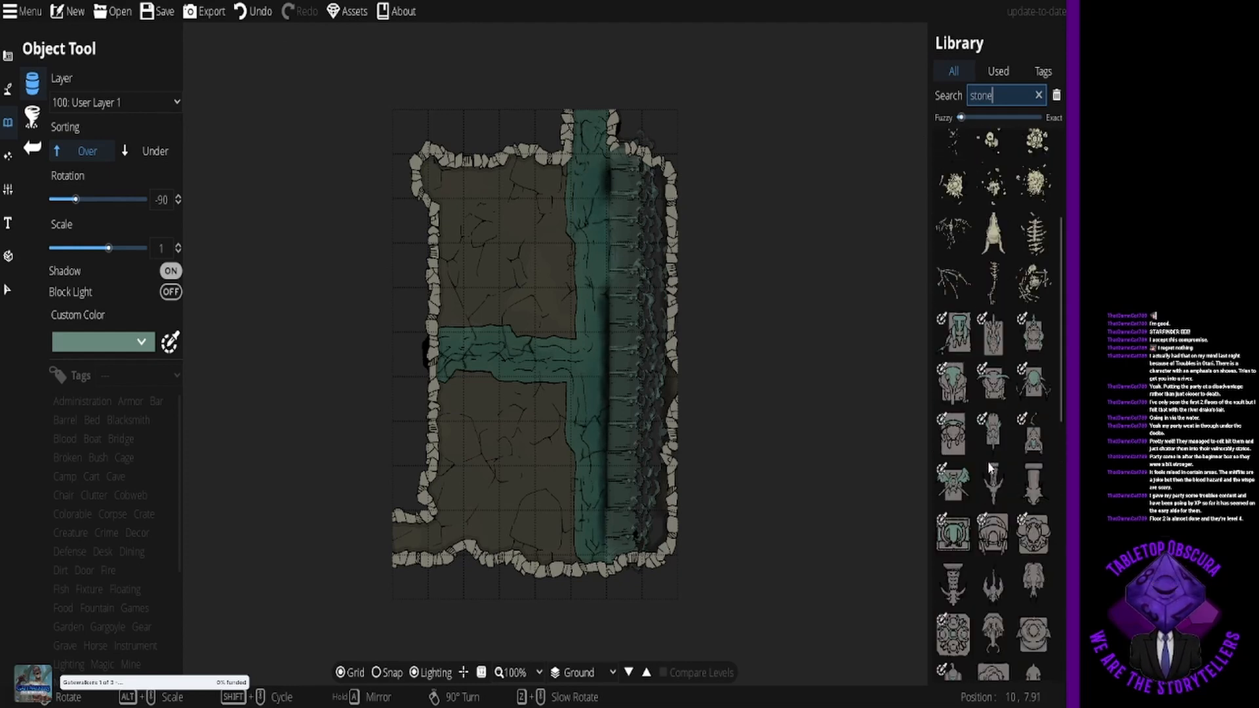
scroll(990, 469, up, 4)
Step: Search the object library for "stalagmite" and turn on snapping for object placement
double_click(993, 95)
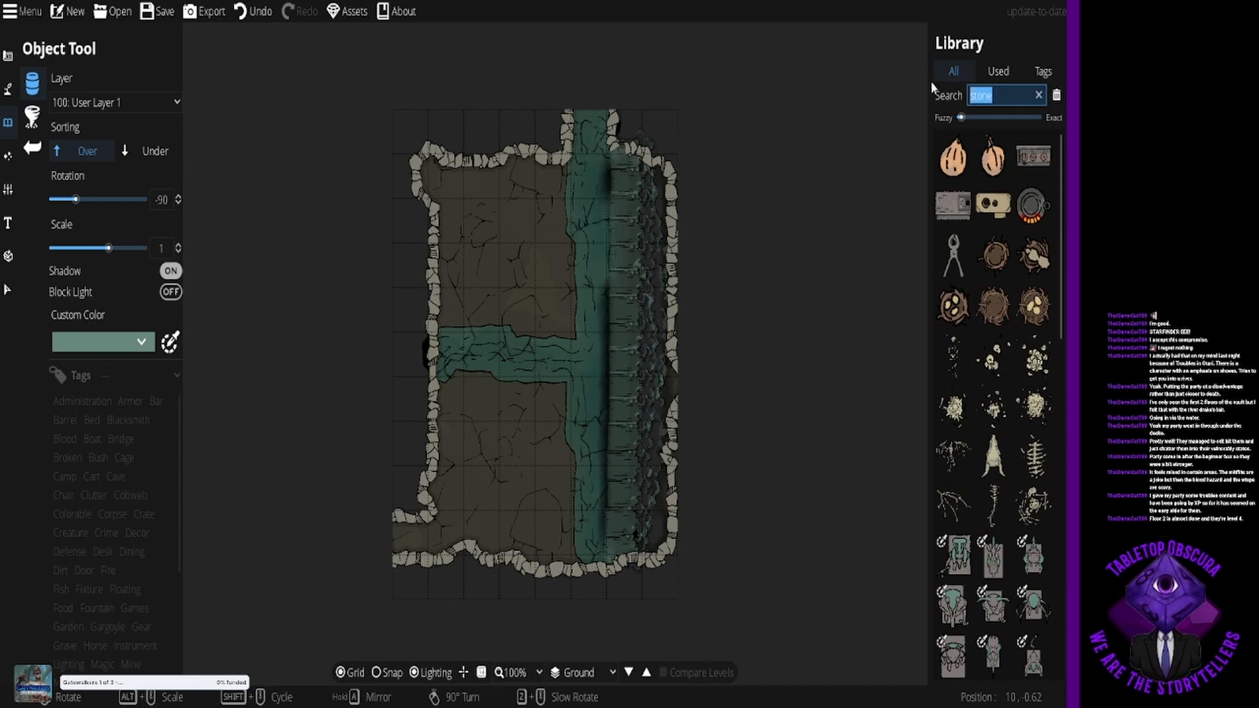
text(stalagmite)
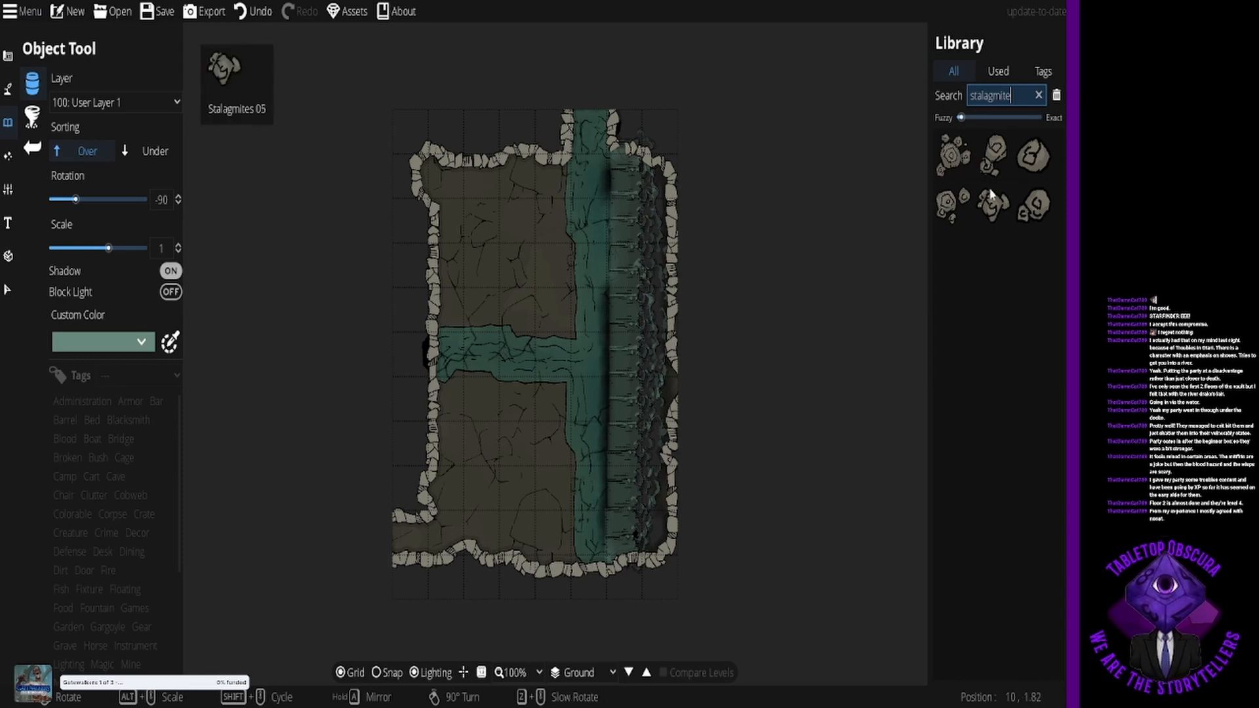
click(966, 160)
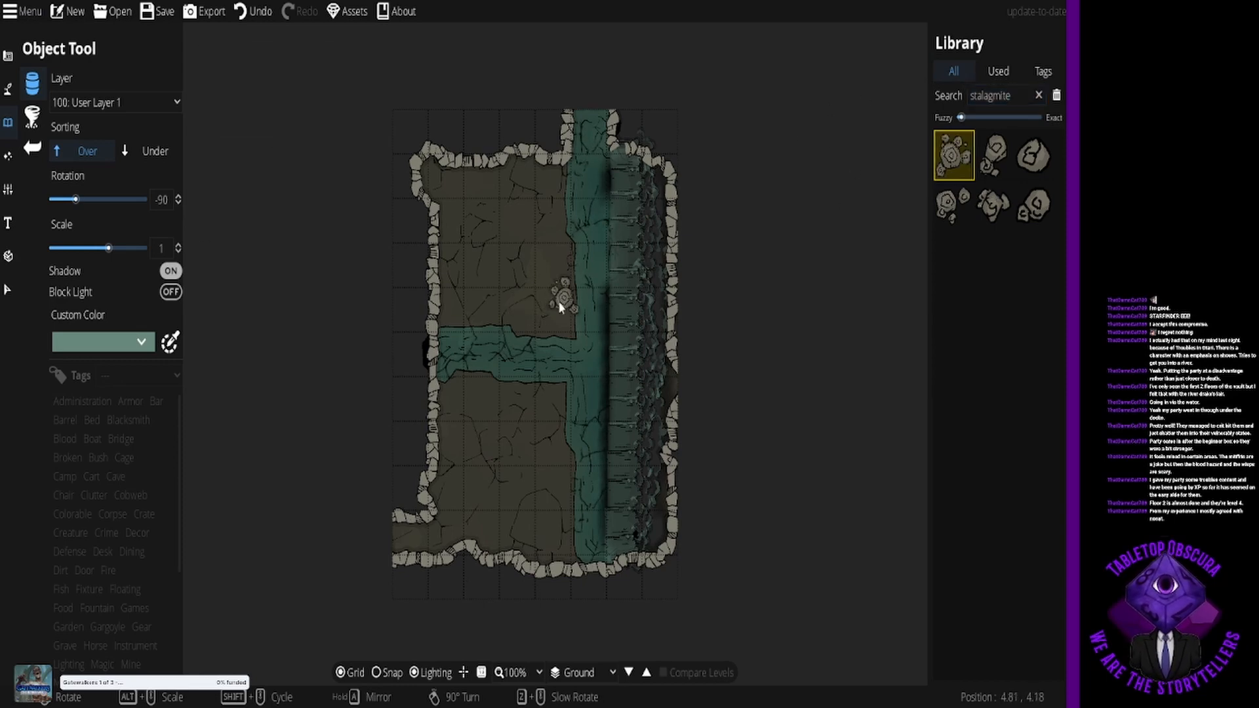
click(378, 672)
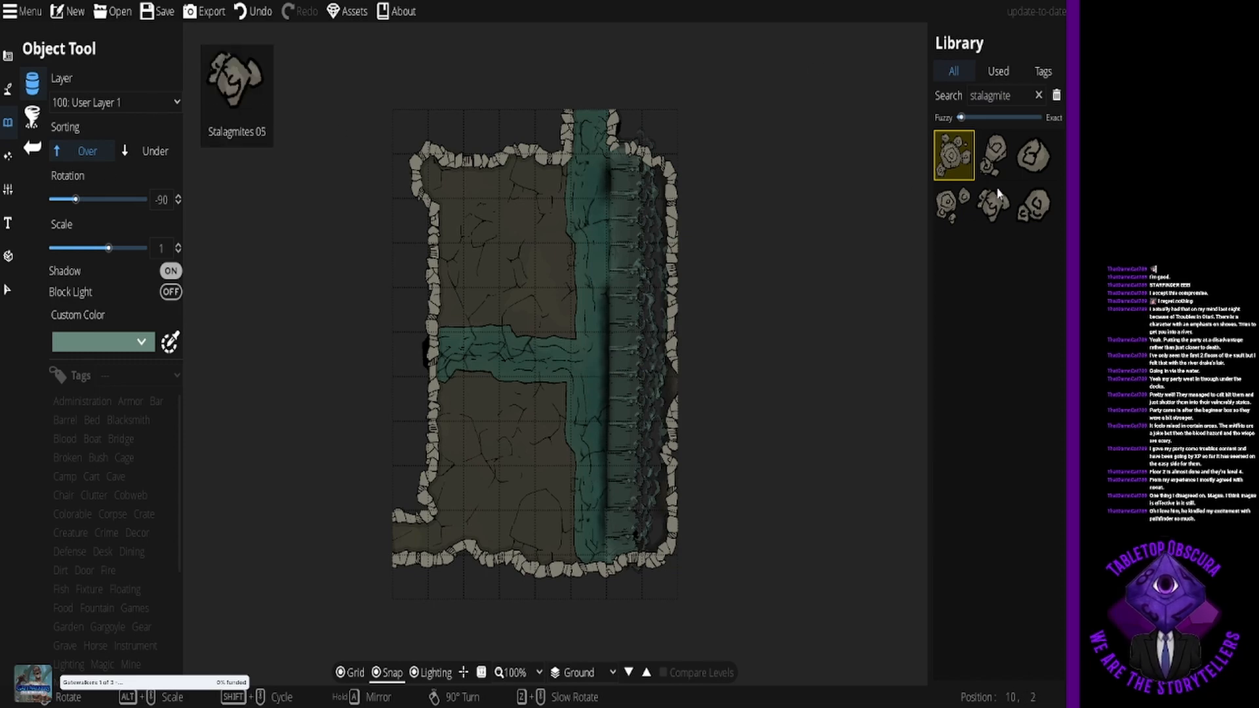
Step: Place a single rounded stalagmite at scale 1.5 in the river where the west branch meets the main channel
click(1035, 157)
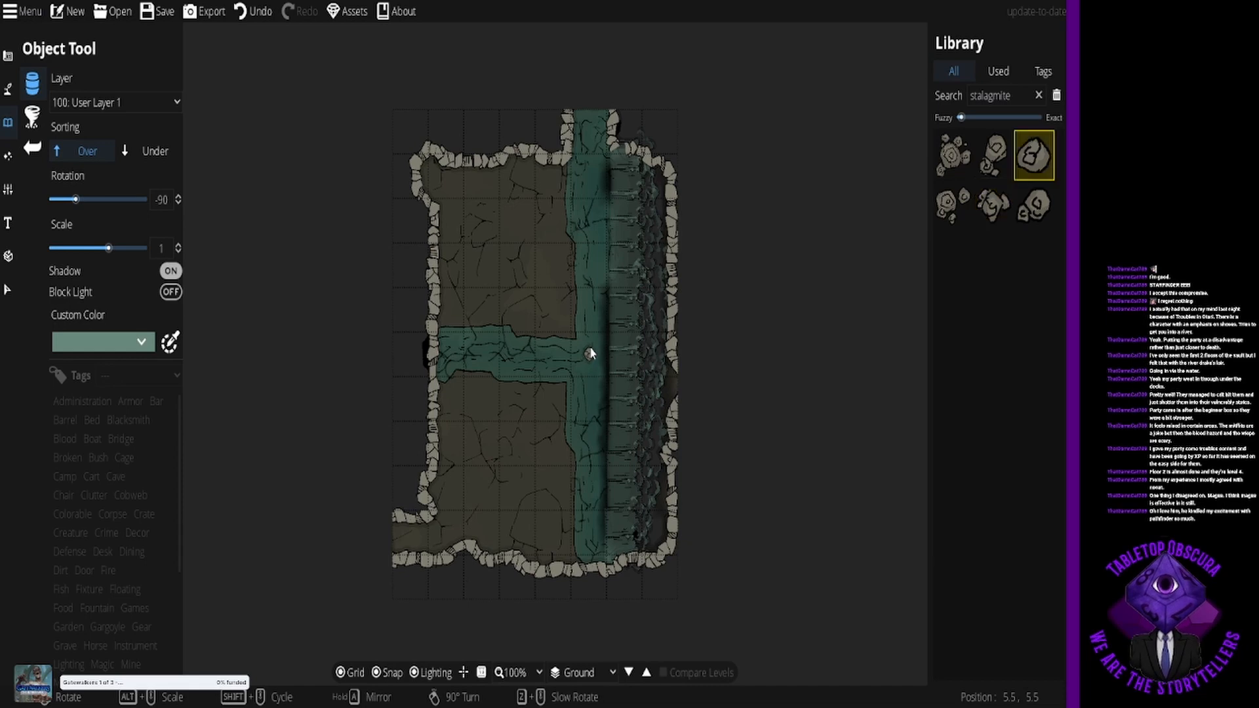
scroll(590, 355, up, 2)
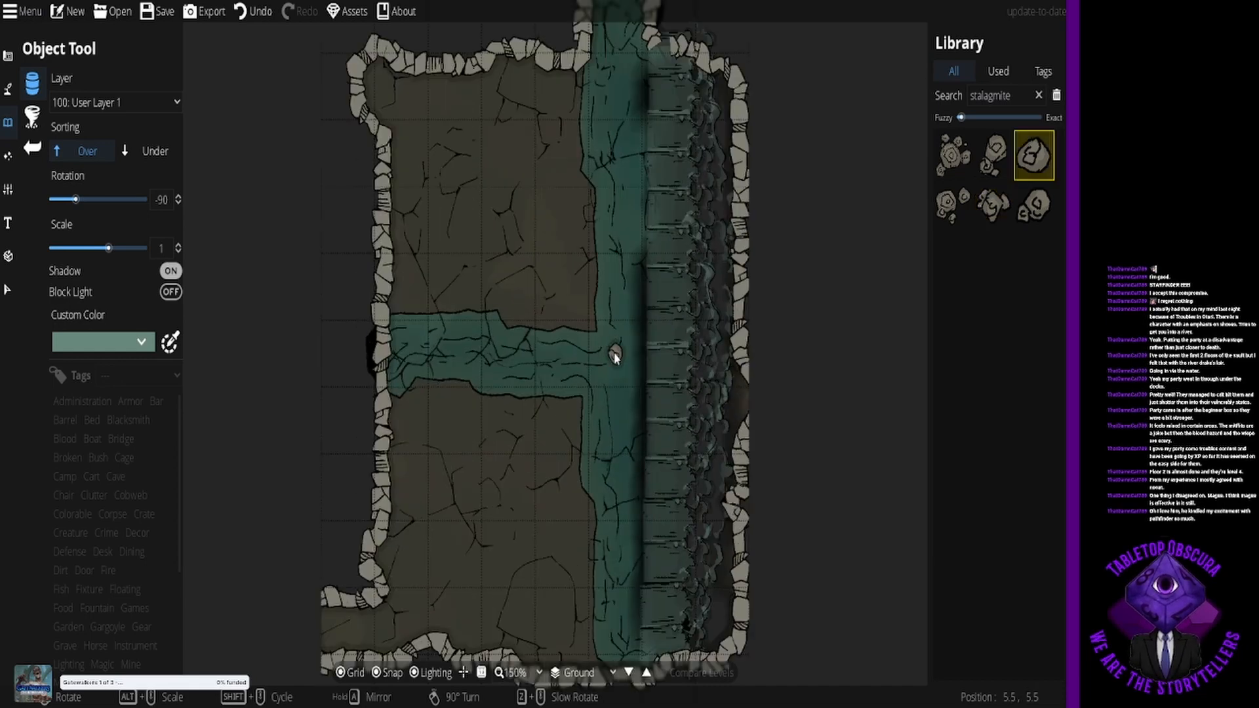
alt+scroll(615, 356, down, 1)
alt+scroll(615, 357, up, 10)
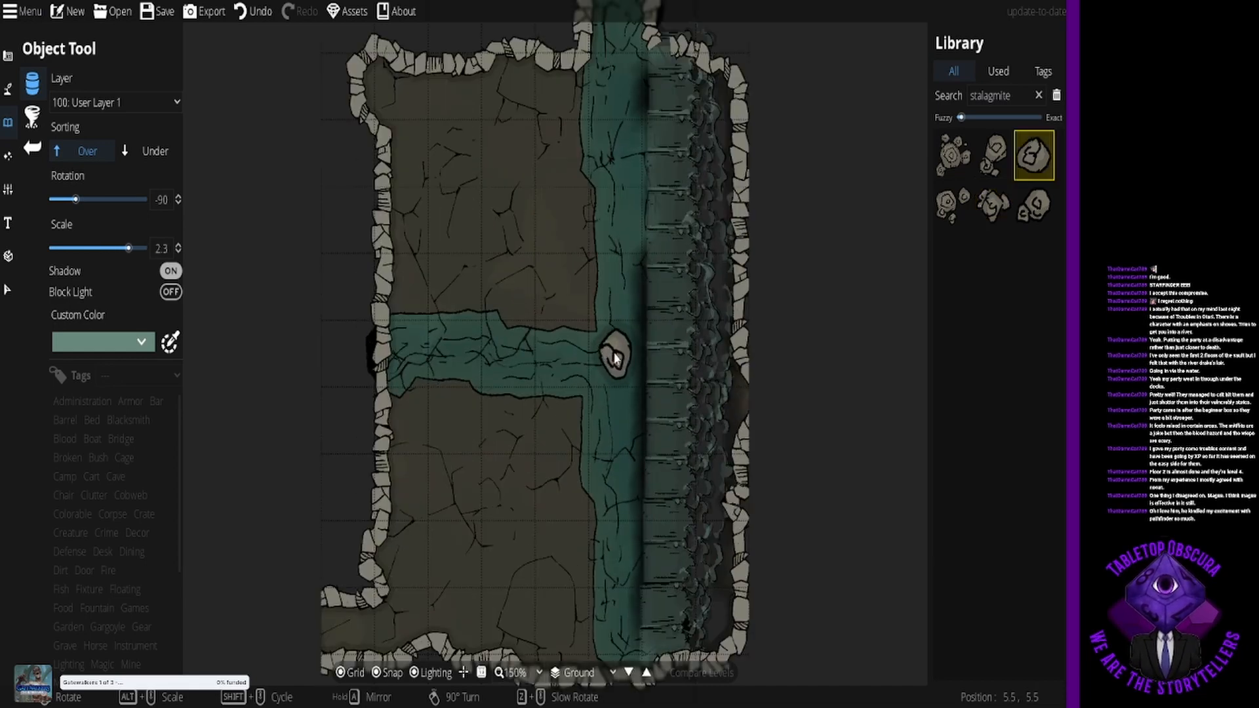
alt+scroll(615, 356, down, 4)
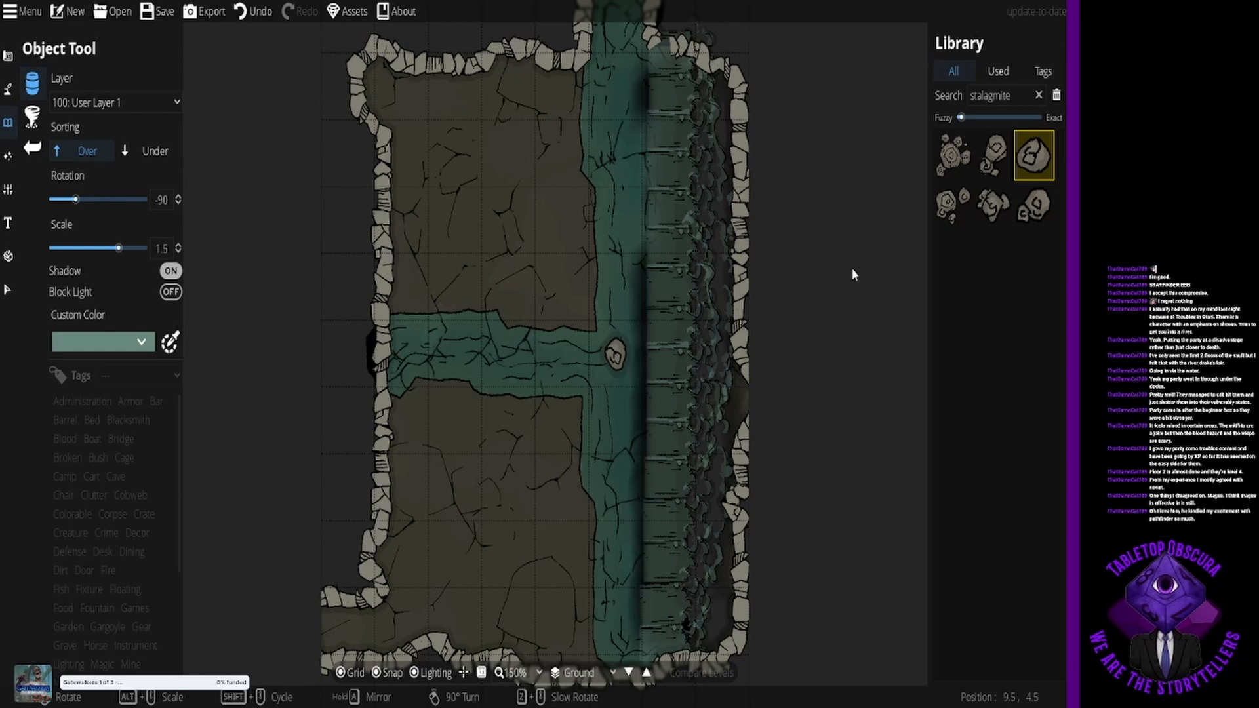
Step: Place two different stalagmite groups at scale 1.5 in the main river channel, one near its south end and one near its north end
click(1029, 202)
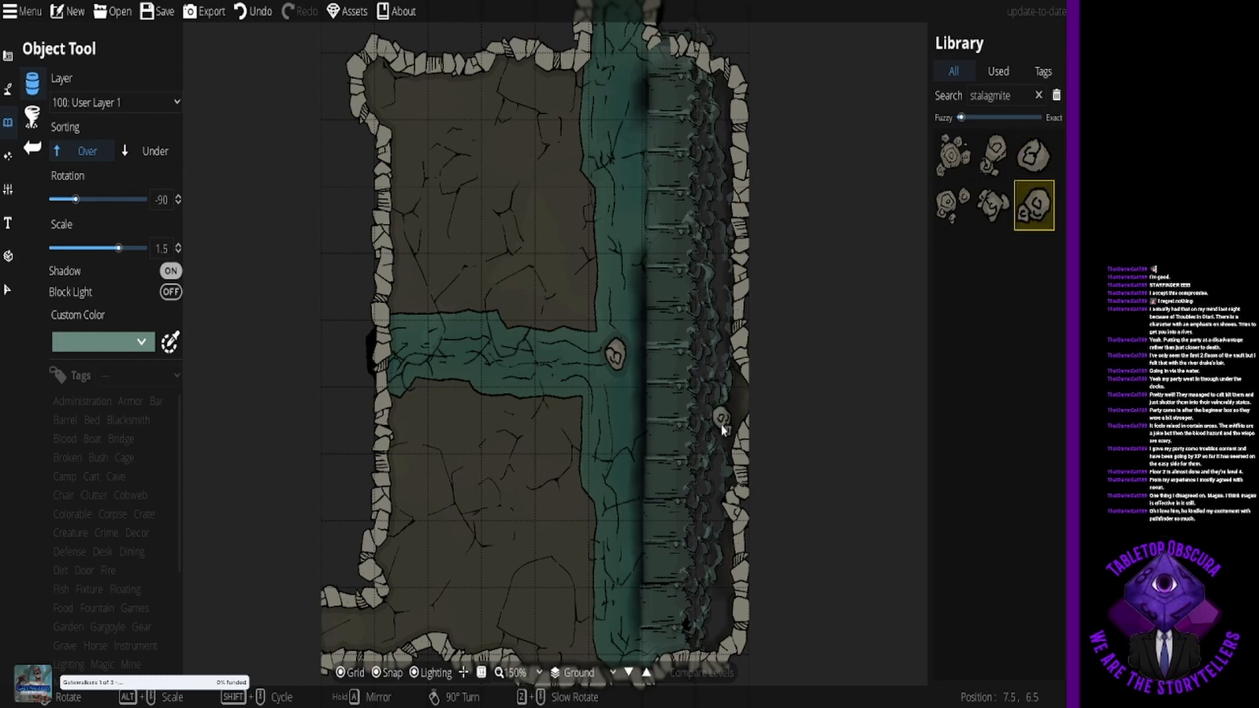
click(620, 551)
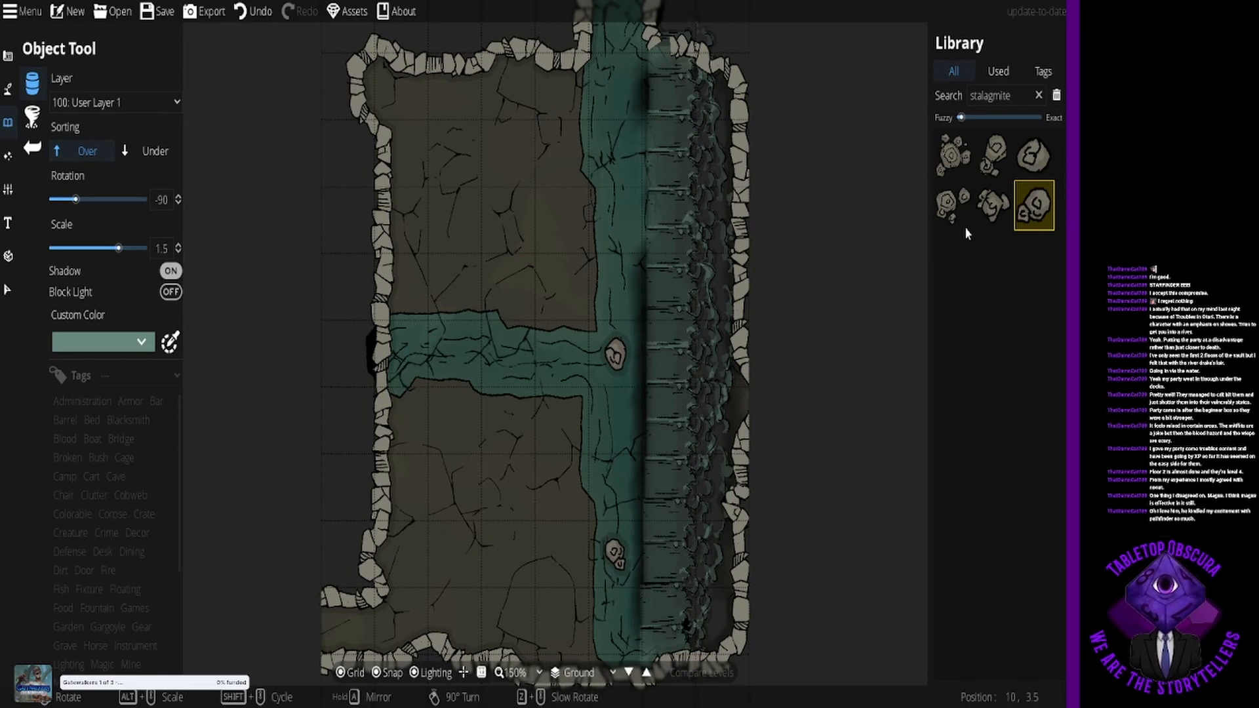
click(991, 203)
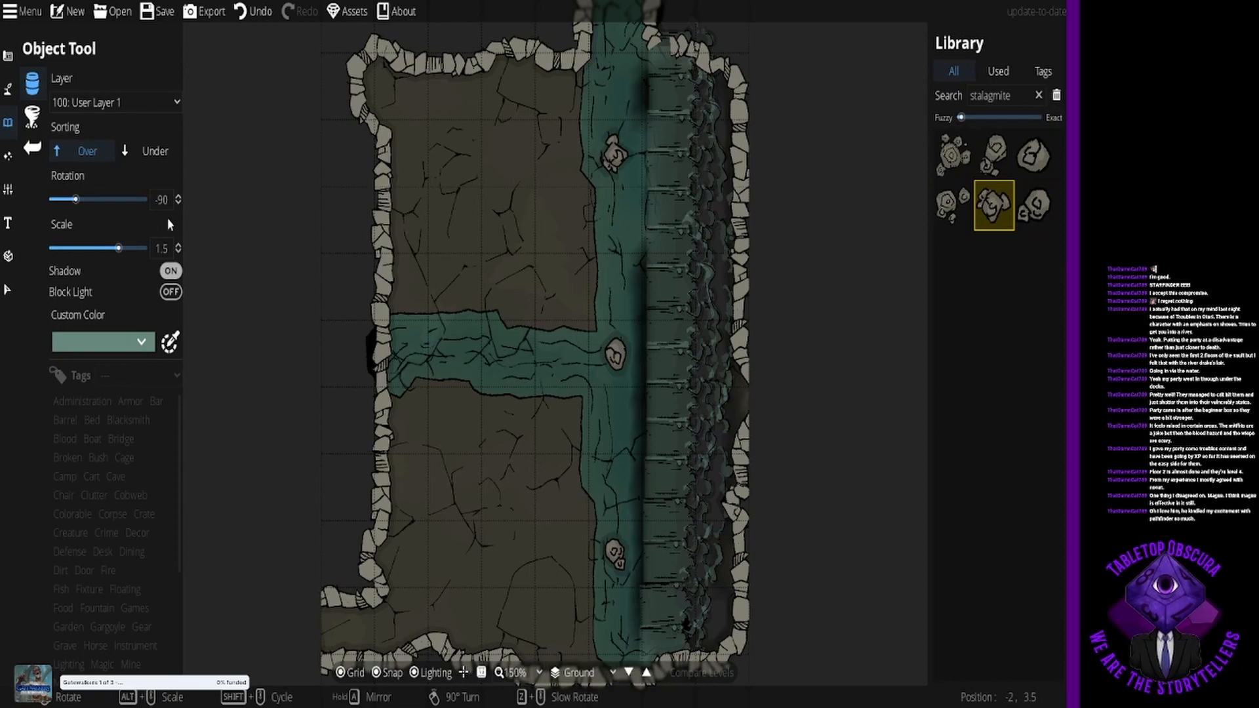
Step: Paint water with the smallest Water Brush to round the two corners where the west branch meets the main river channel
click(33, 117)
click(32, 117)
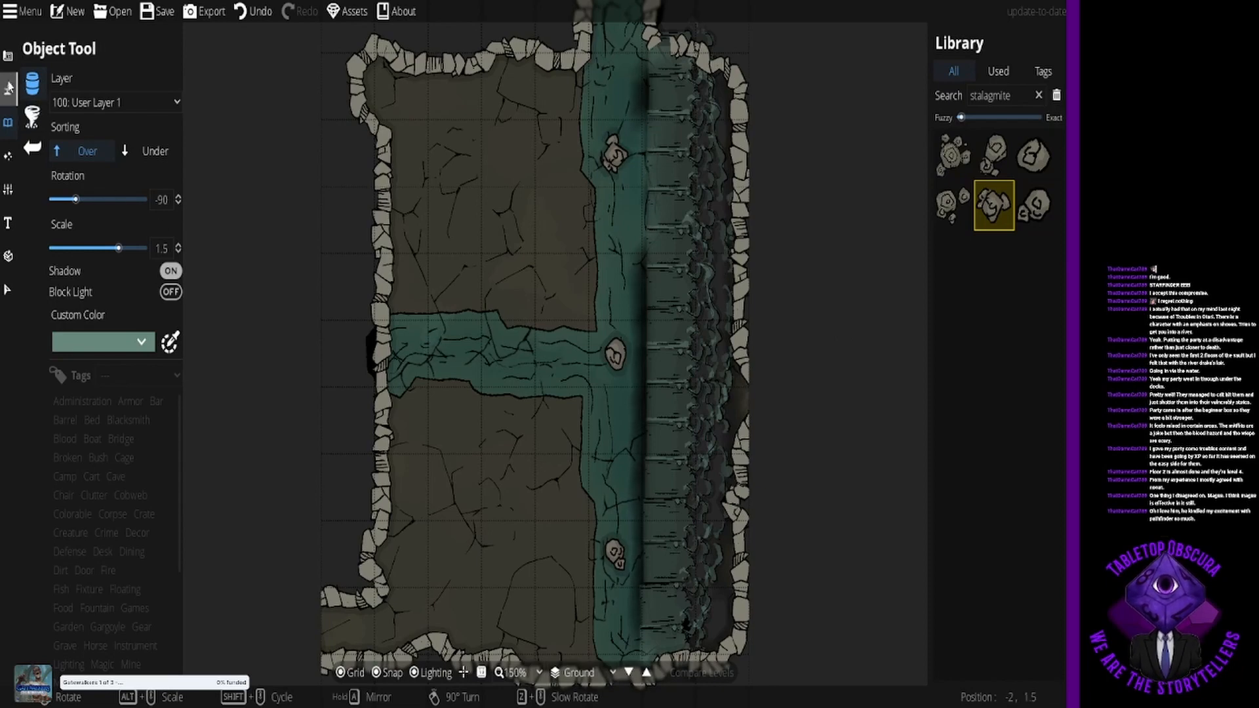
click(8, 89)
click(65, 117)
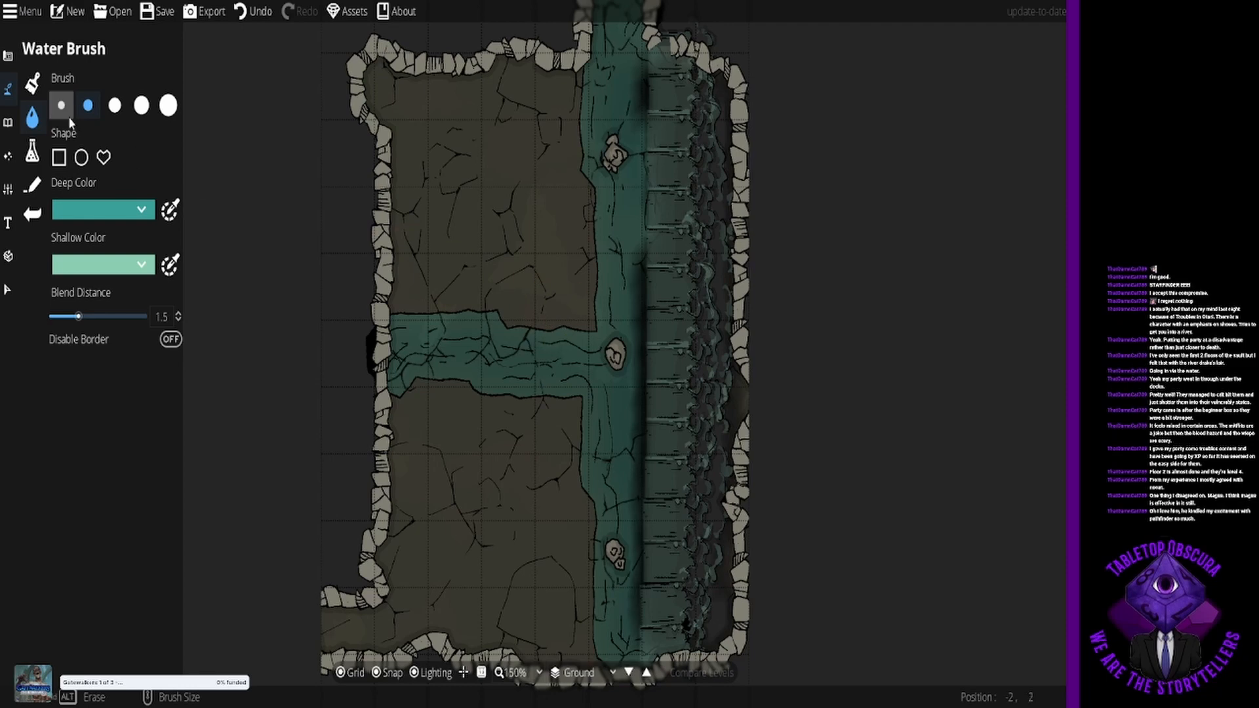
drag(579, 343, 599, 320)
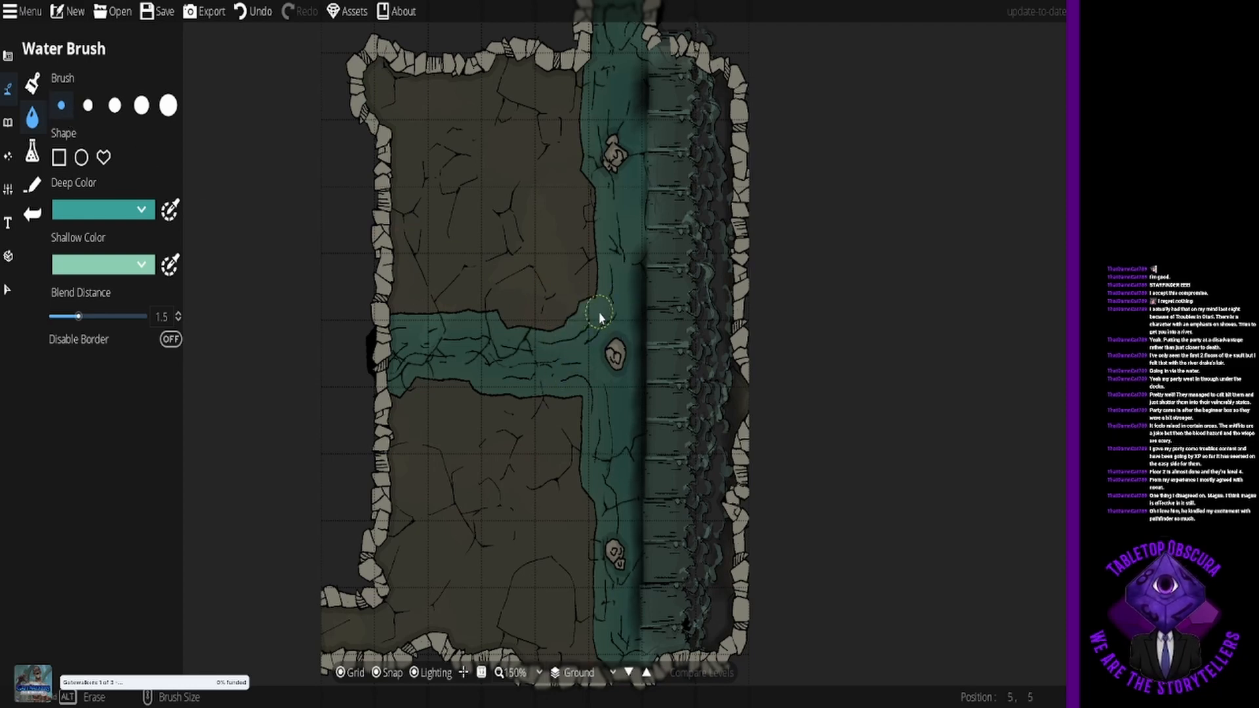
click(581, 385)
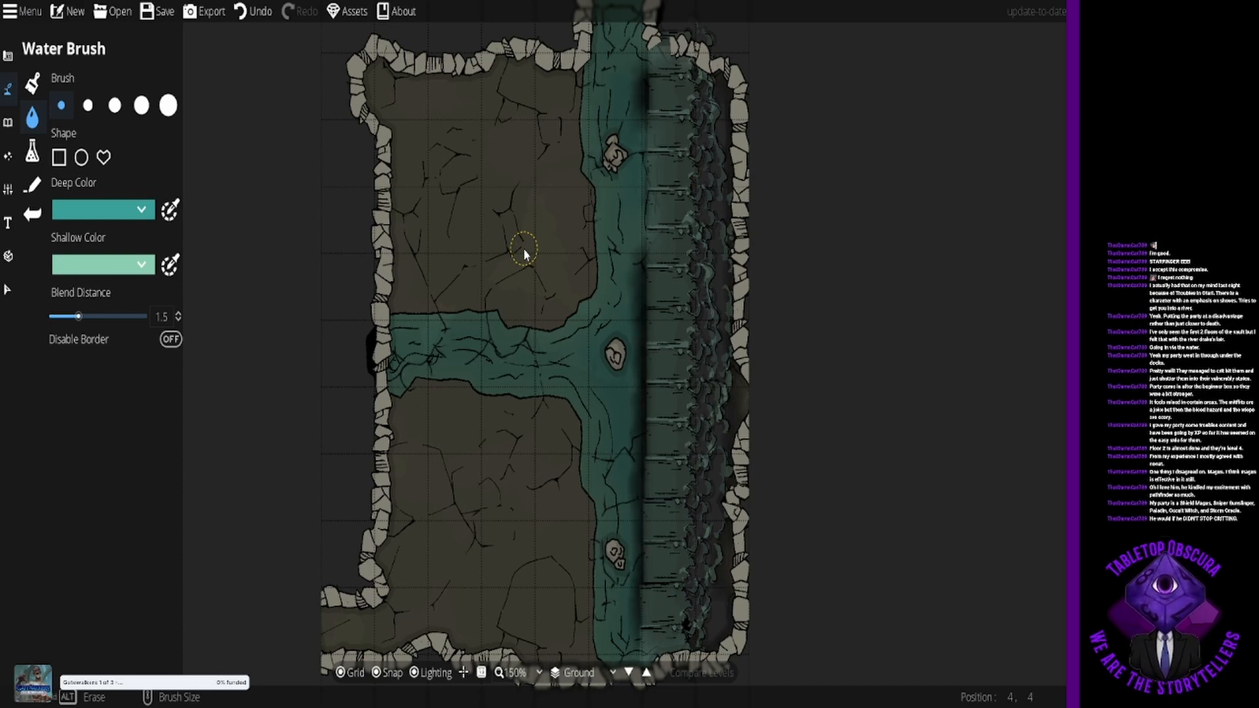
Step: Search the object library for "stalagmite" and place the largest cluster at scale 1.1 on the chamber floor north of the west branch
click(9, 124)
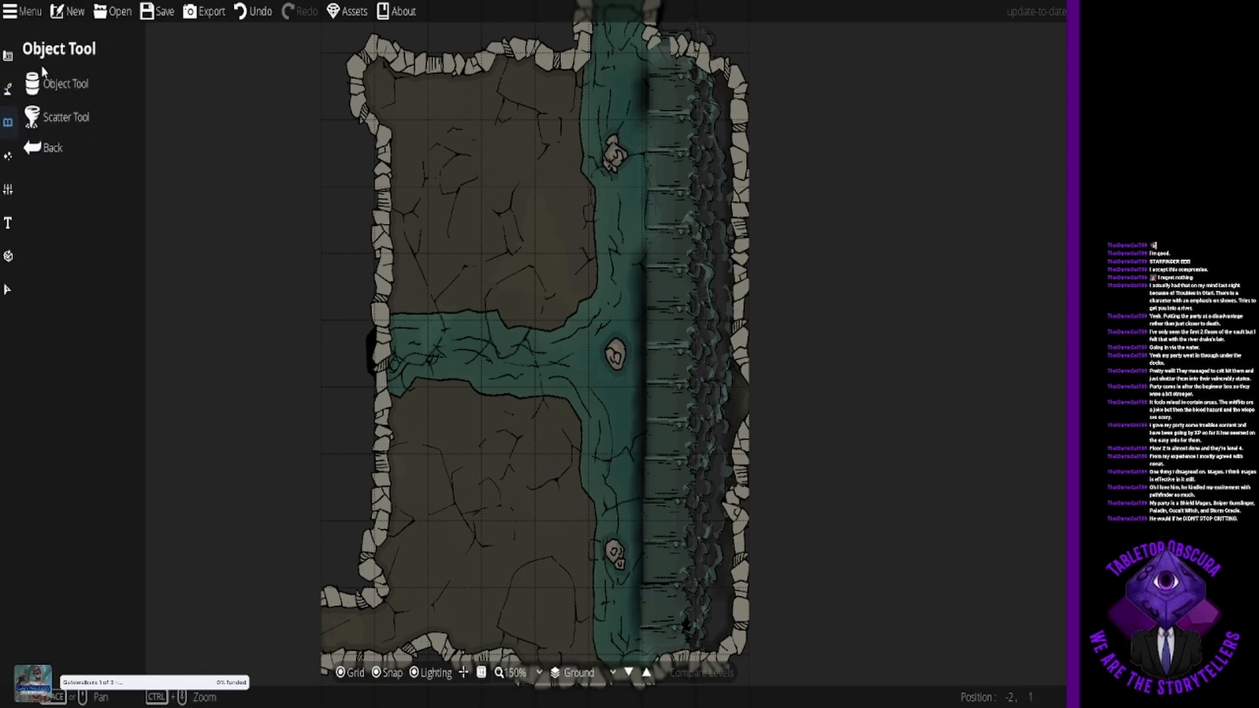
click(59, 83)
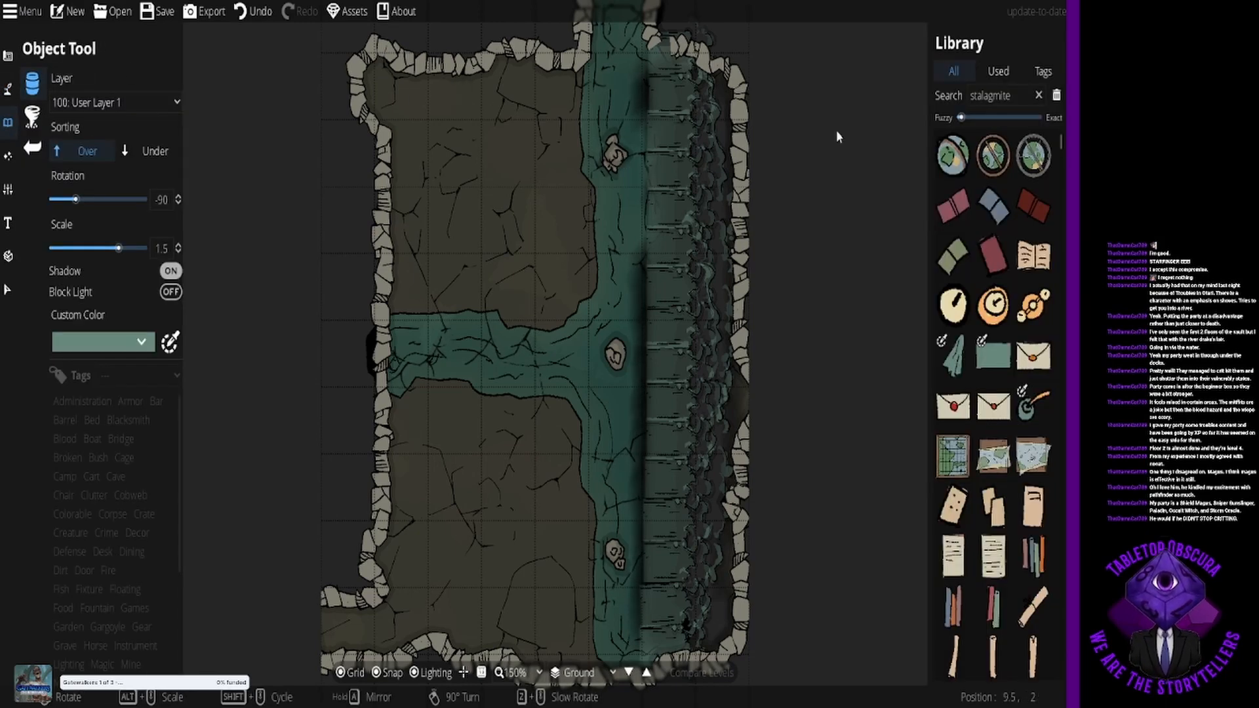
click(1009, 90)
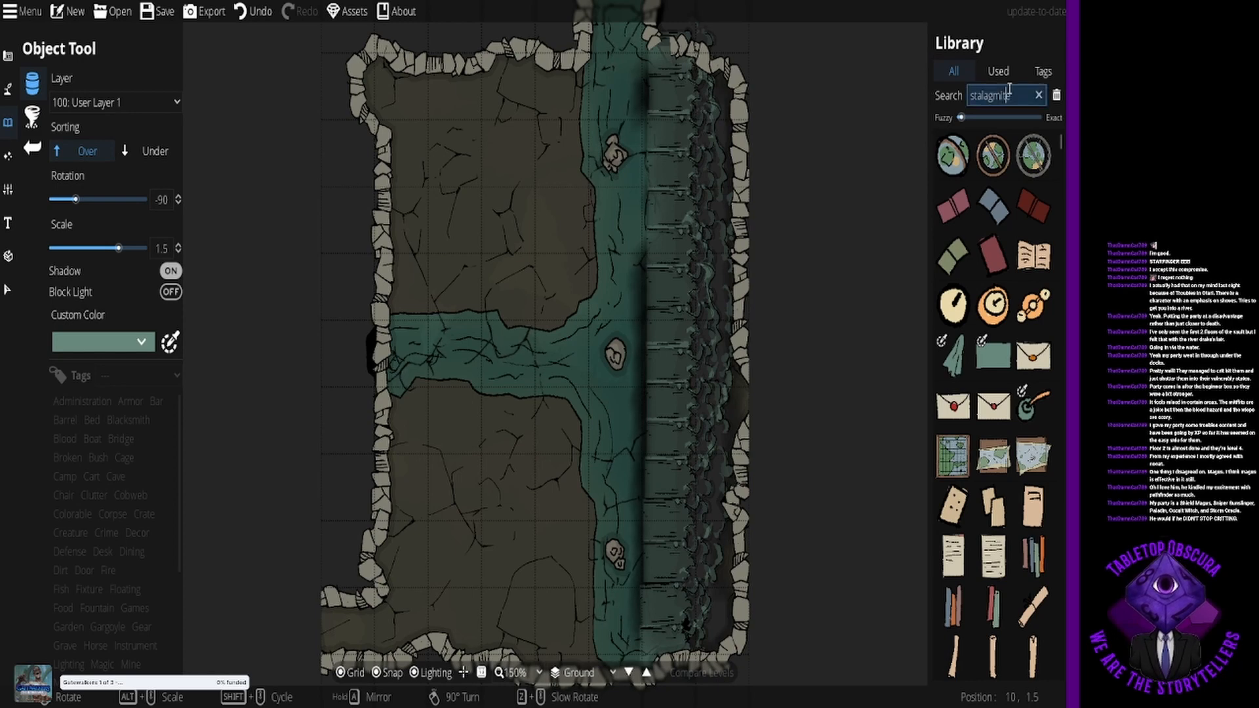
key(Return)
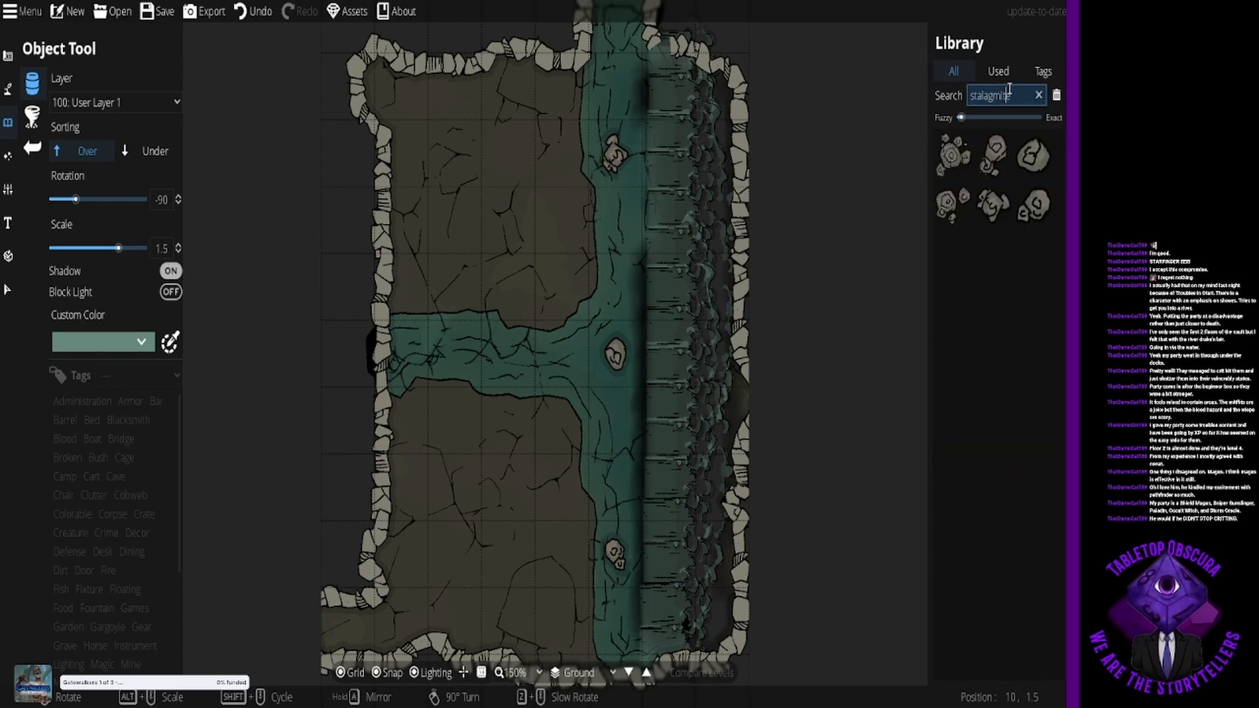
click(956, 163)
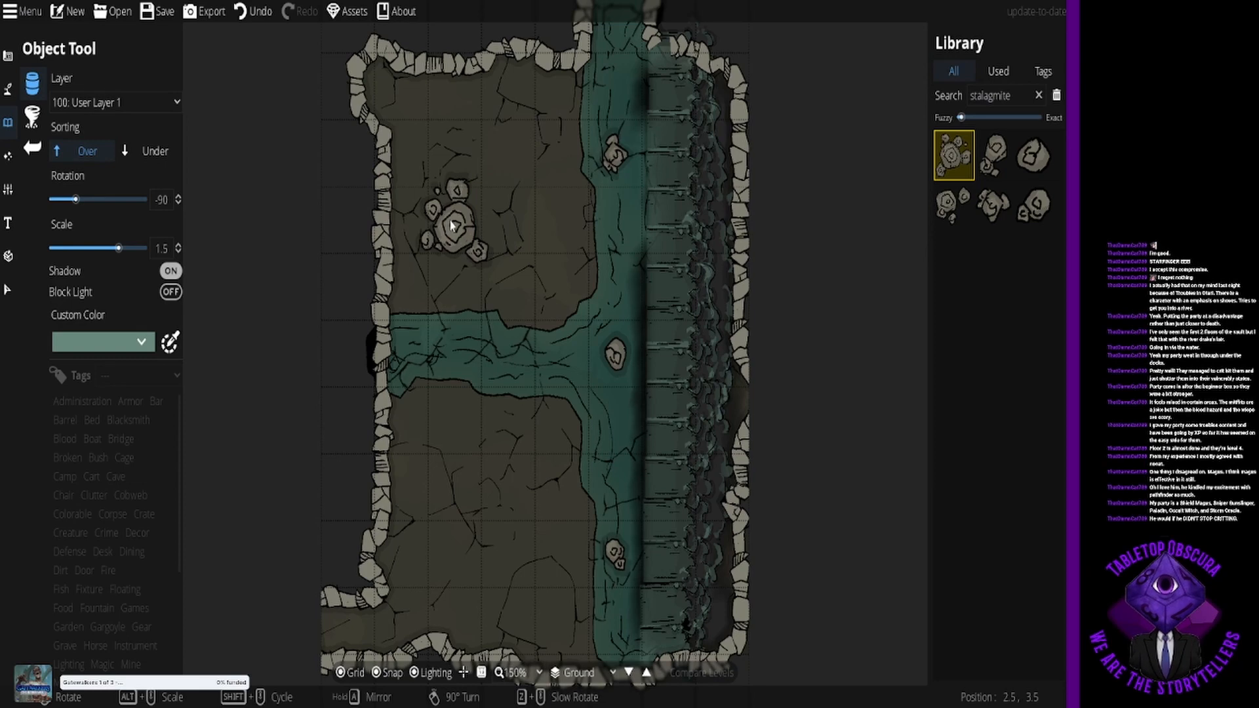
alt+scroll(452, 226, down, 3)
alt+scroll(452, 226, down, 1)
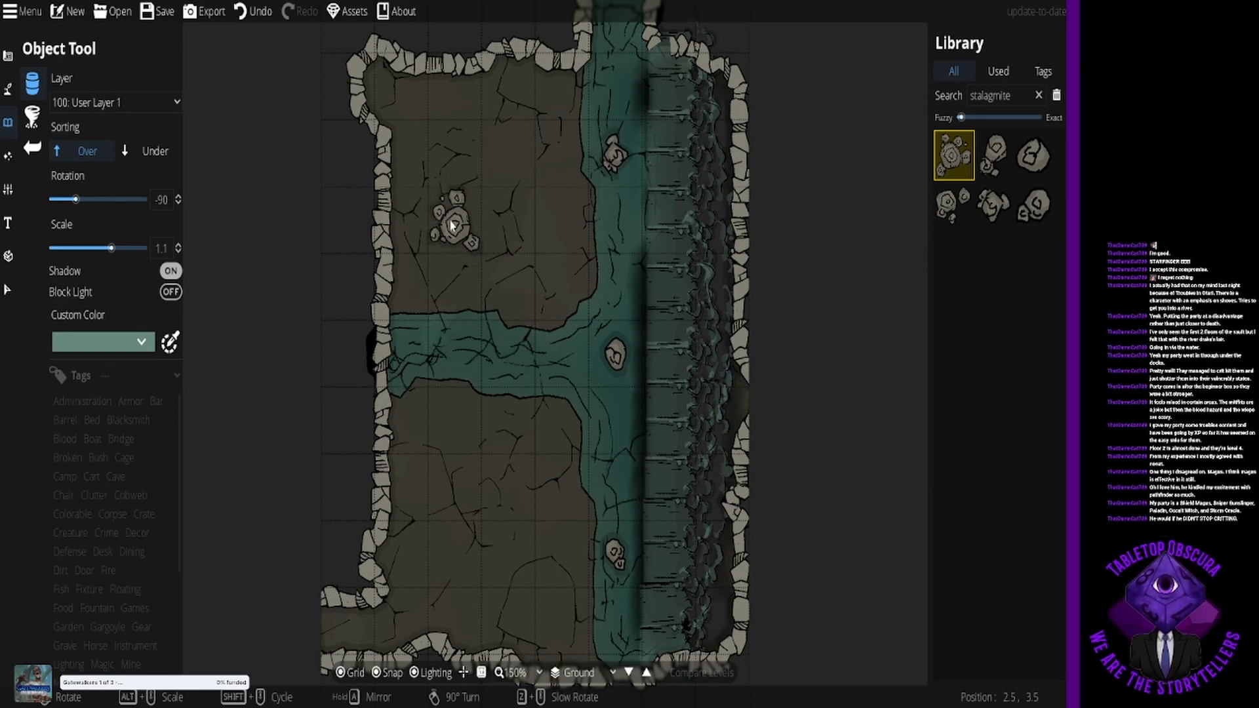
click(453, 226)
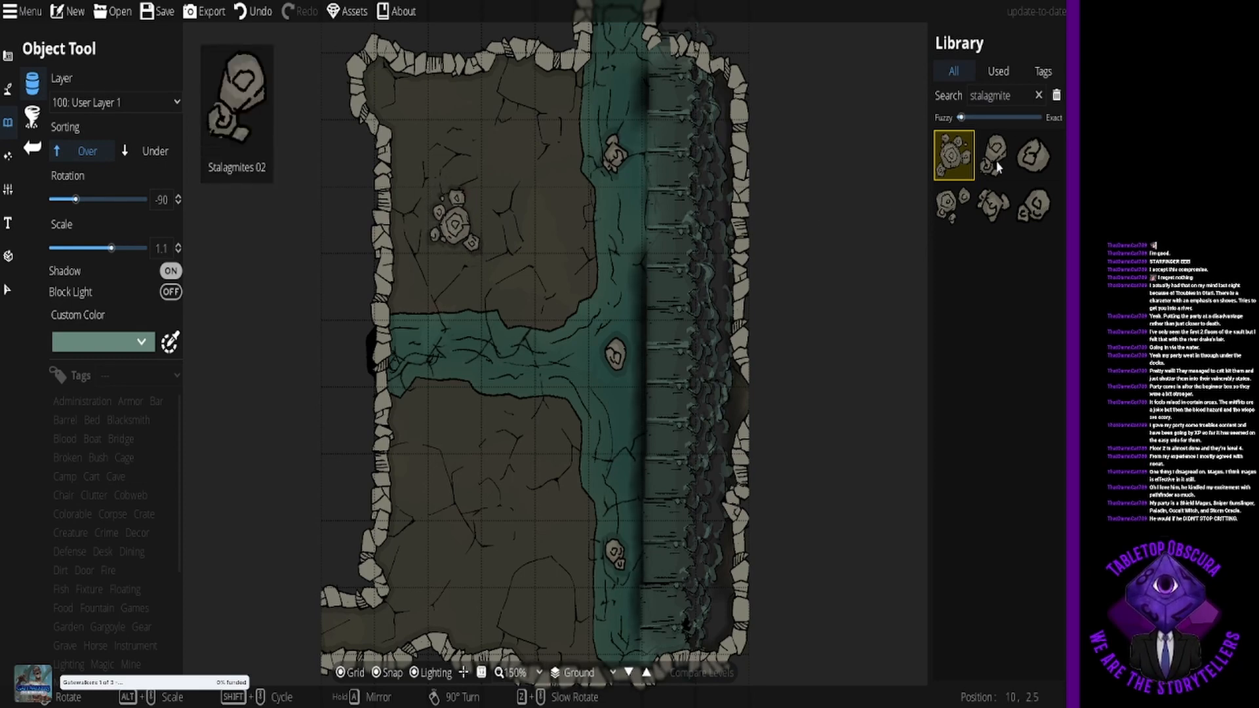
Step: Place a different stalagmite cluster, rotated to -135 at scale 1.5, on the chamber floor south of the west branch
click(949, 207)
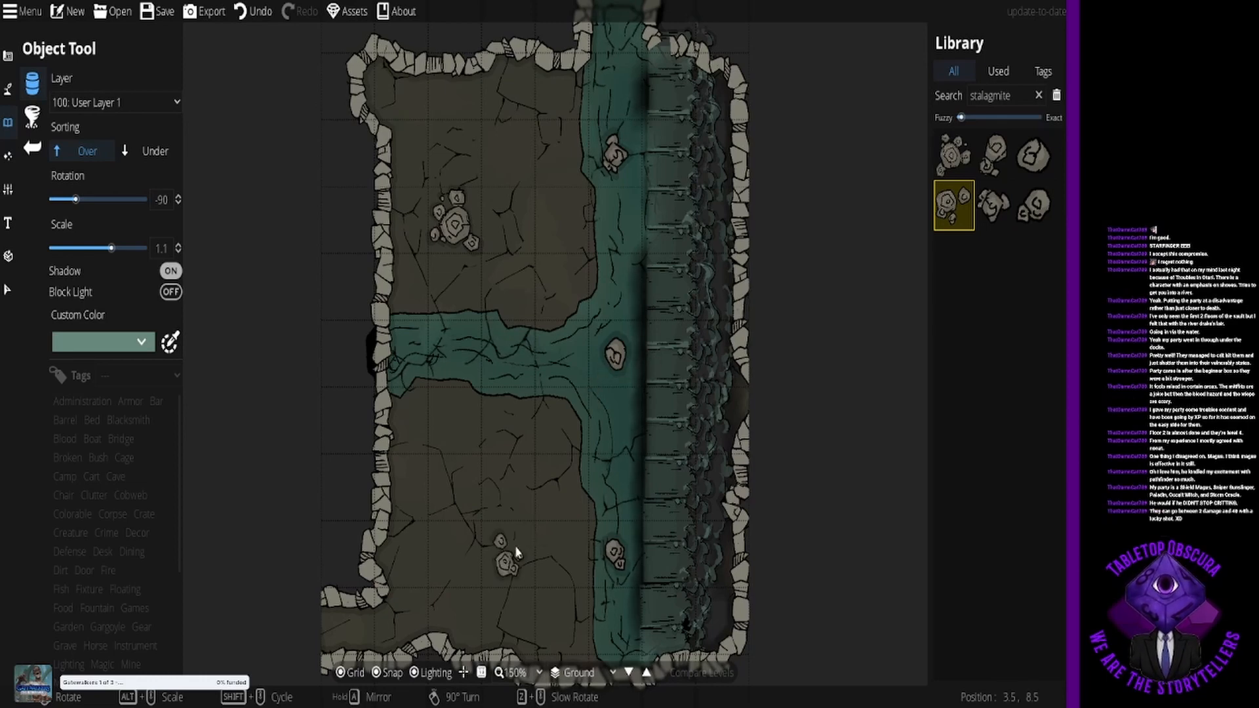
scroll(515, 553, down, 3)
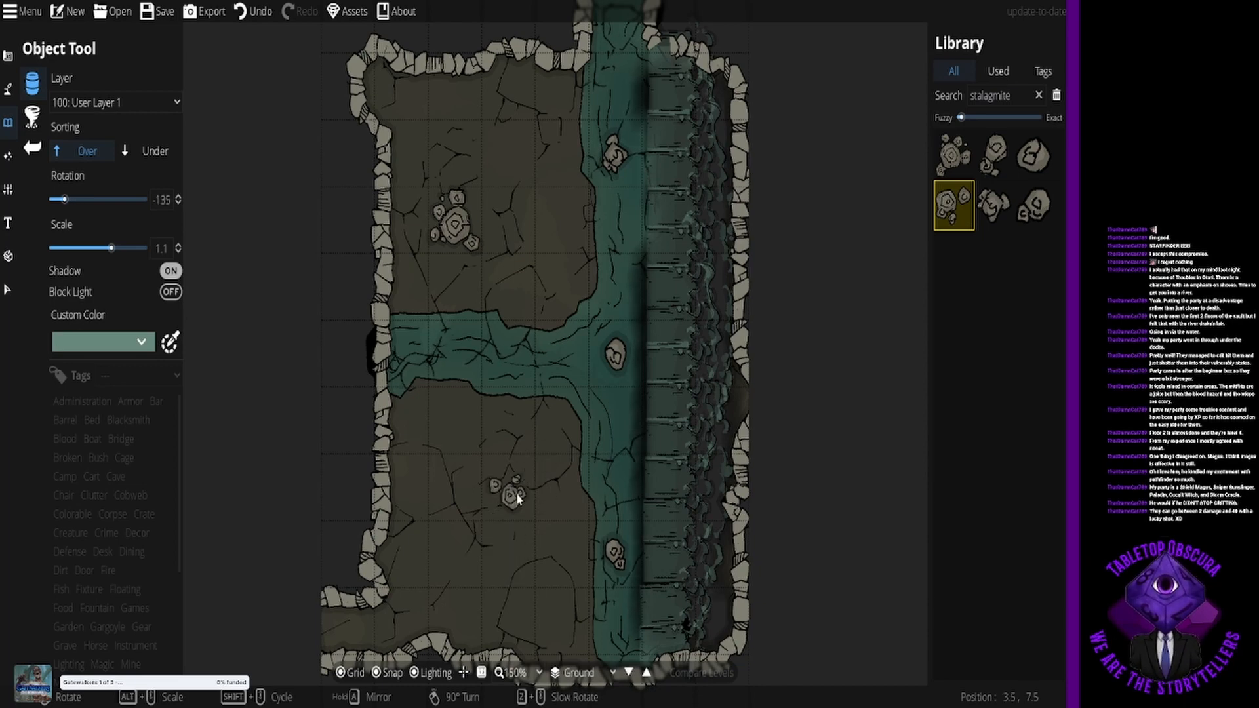
scroll(517, 498, up, 4)
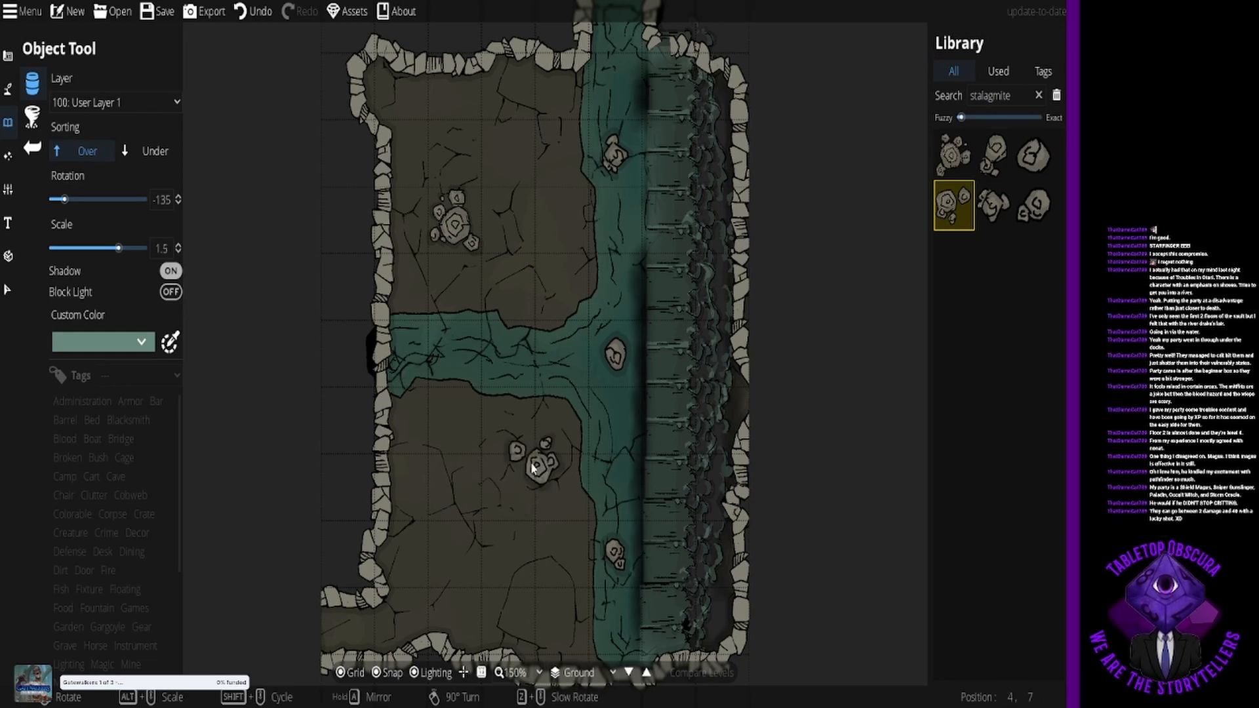
mouse_move(1023, 212)
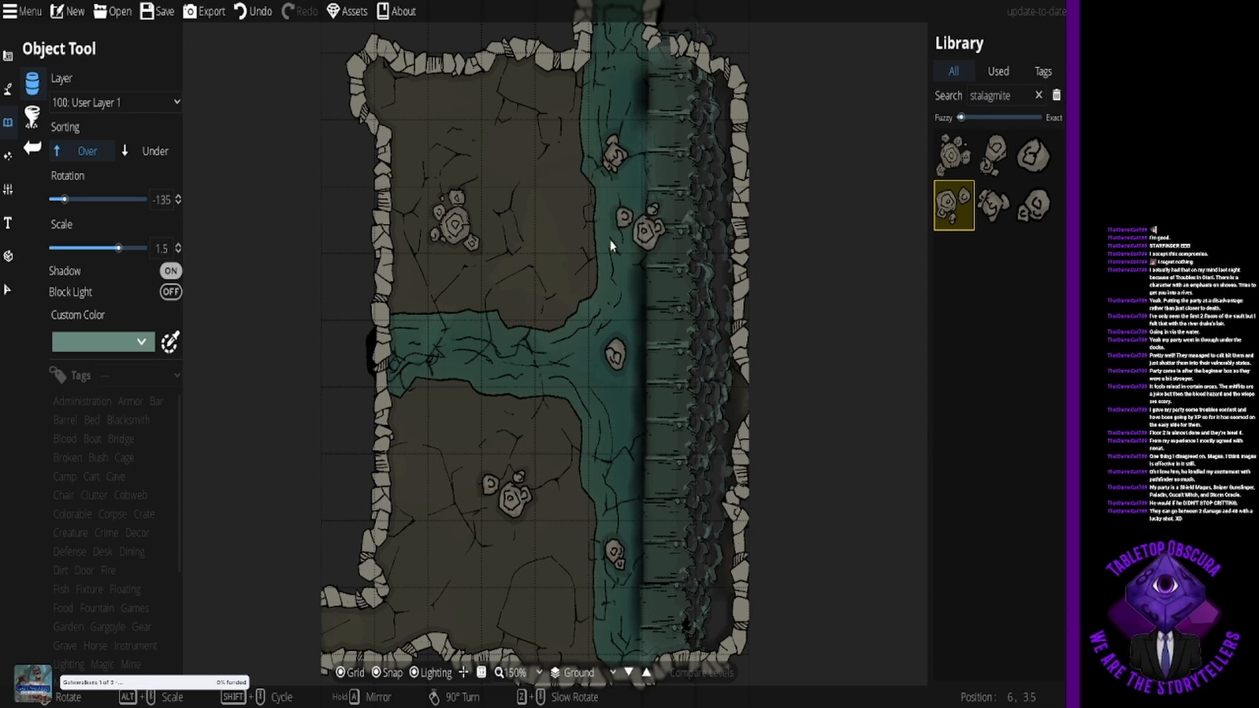
mouse_move(1004, 186)
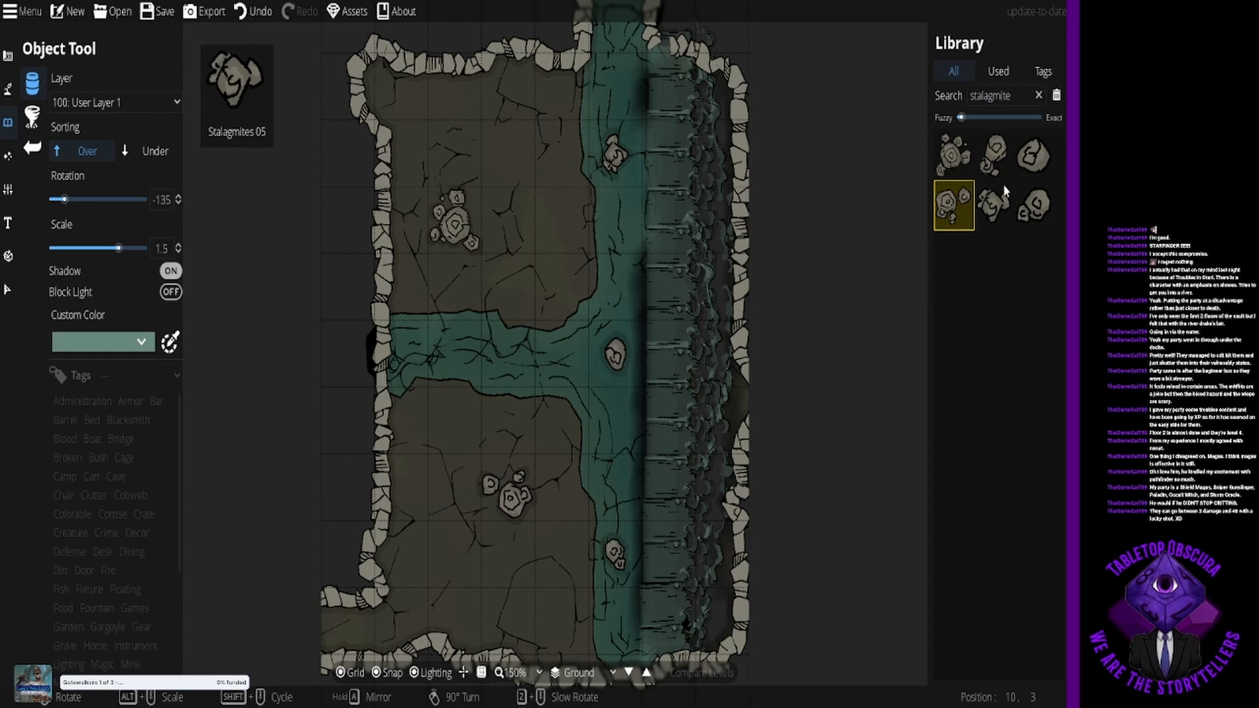
Step: Search the object library for "bush", choose the first bush at scale 0.3, and turn off snapping
double_click(1032, 98)
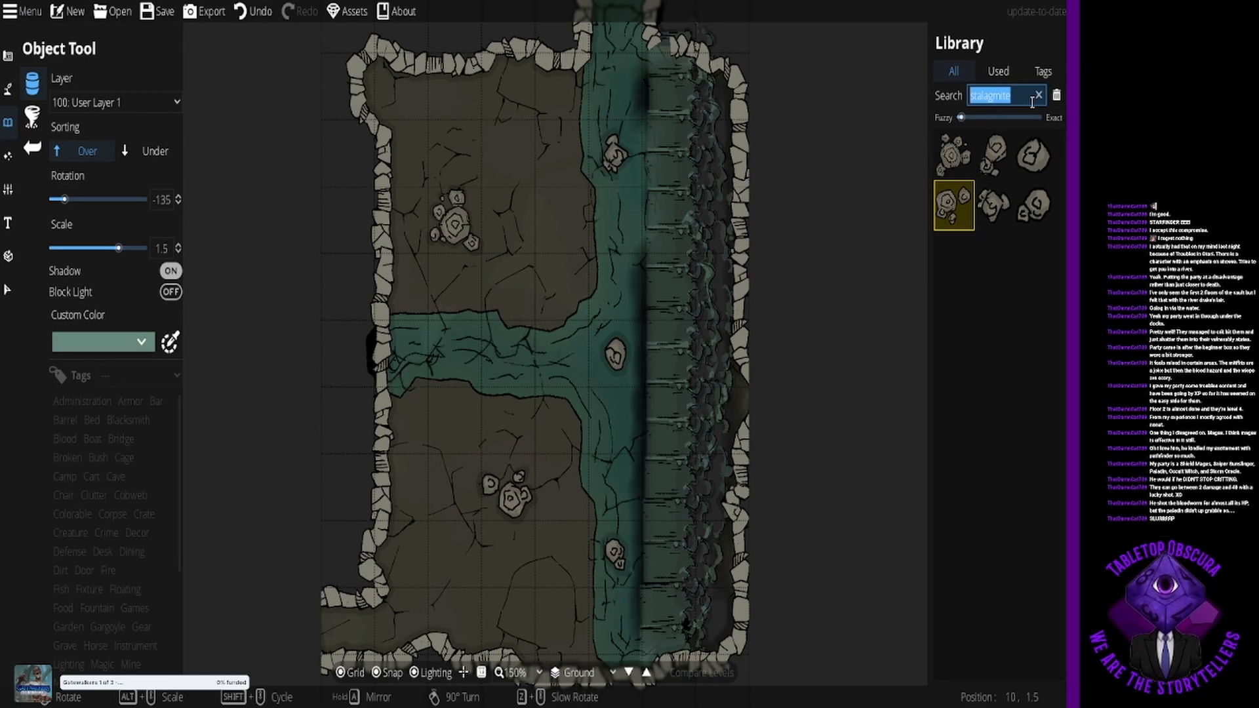
text(bush)
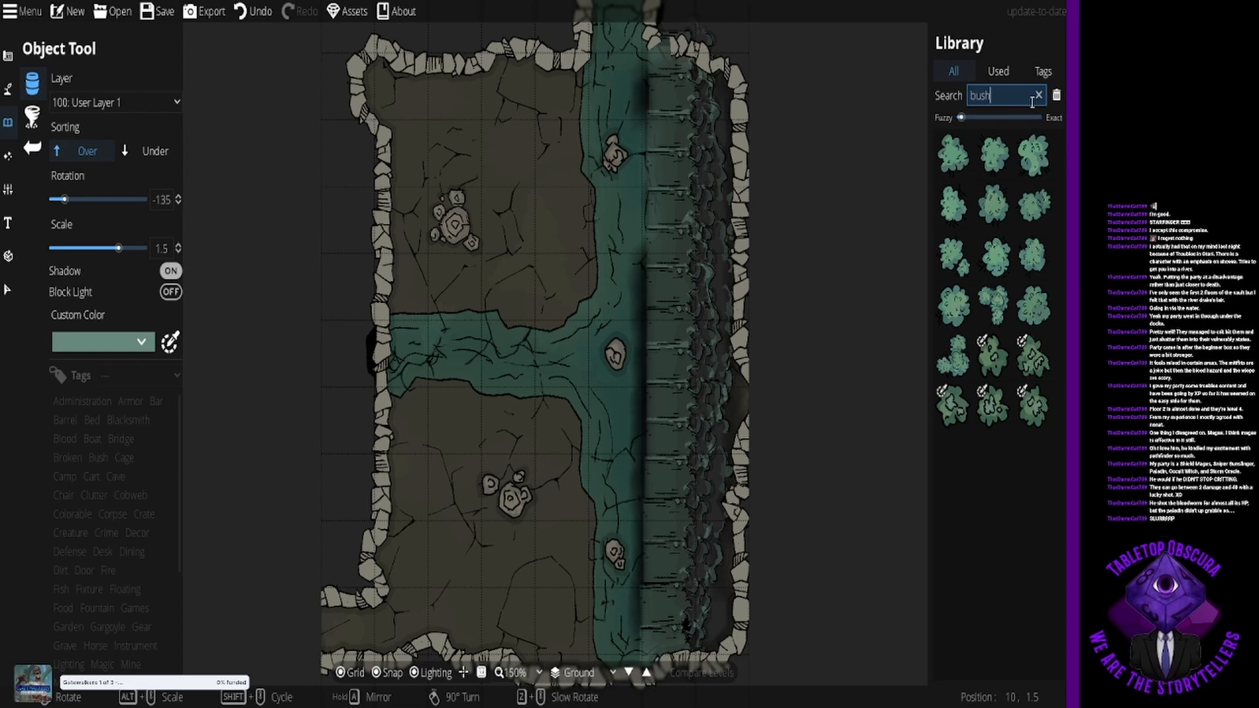
click(963, 162)
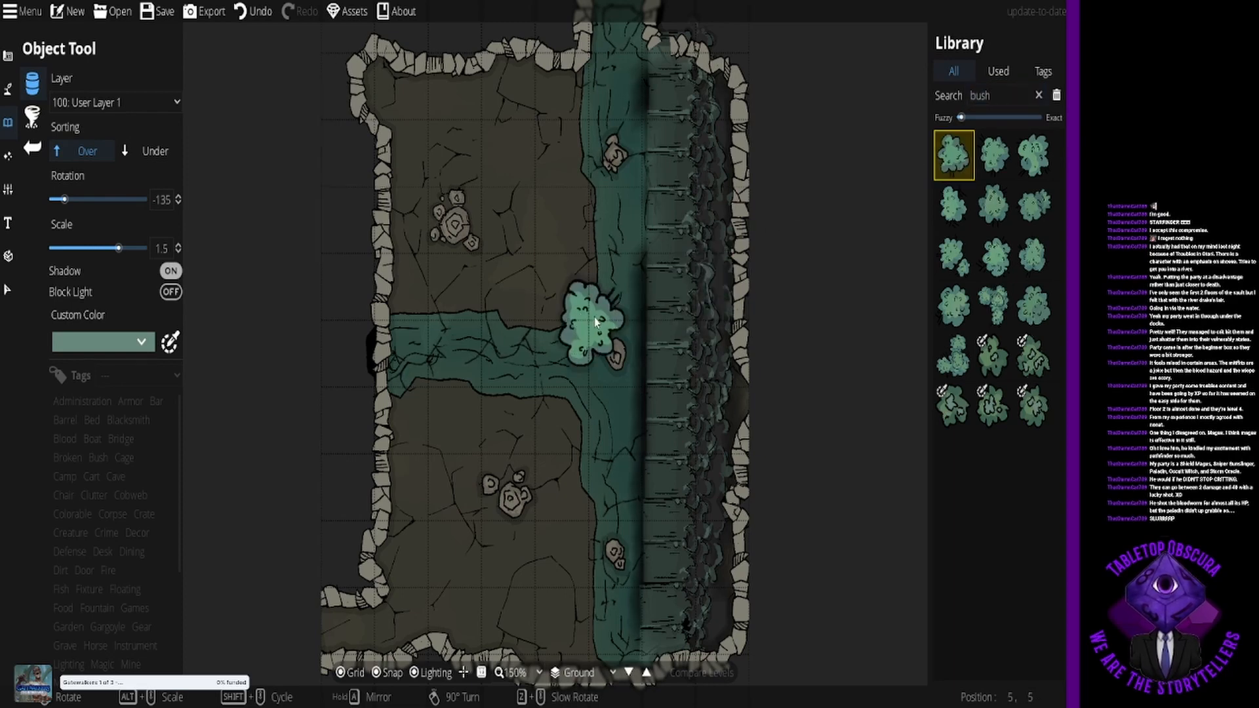
alt+scroll(616, 341, down, 10)
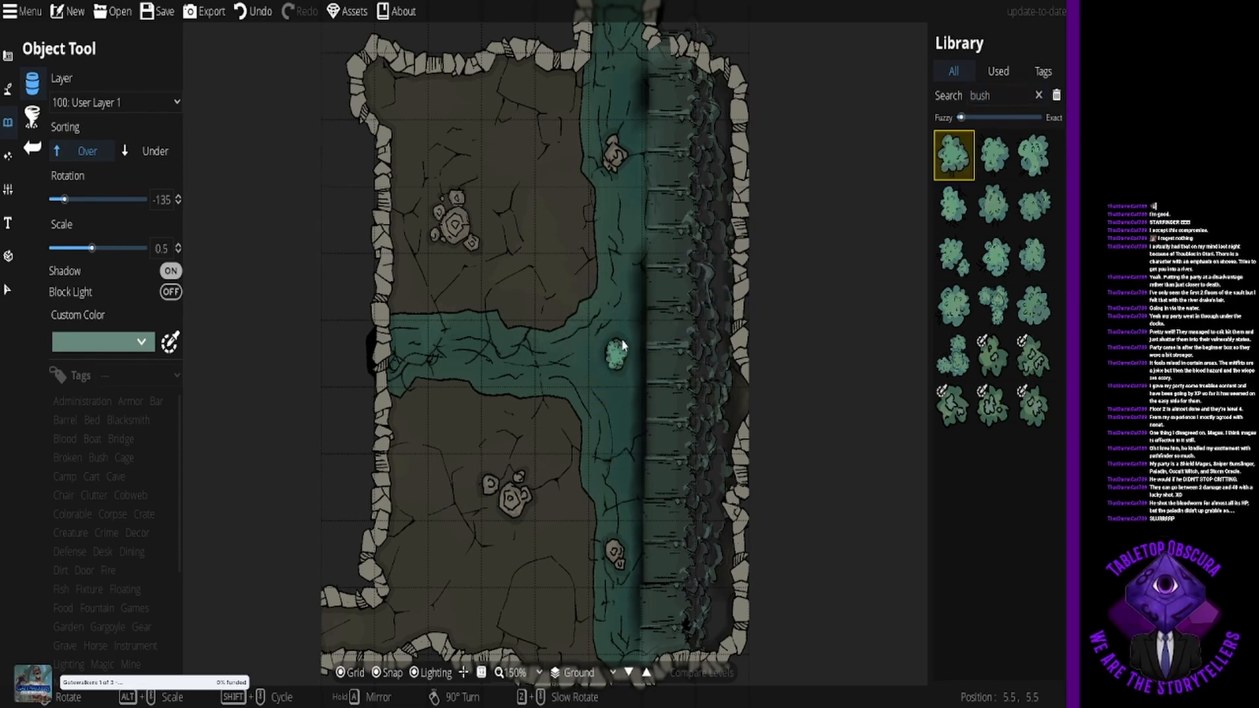
alt+scroll(623, 345, down, 2)
click(386, 673)
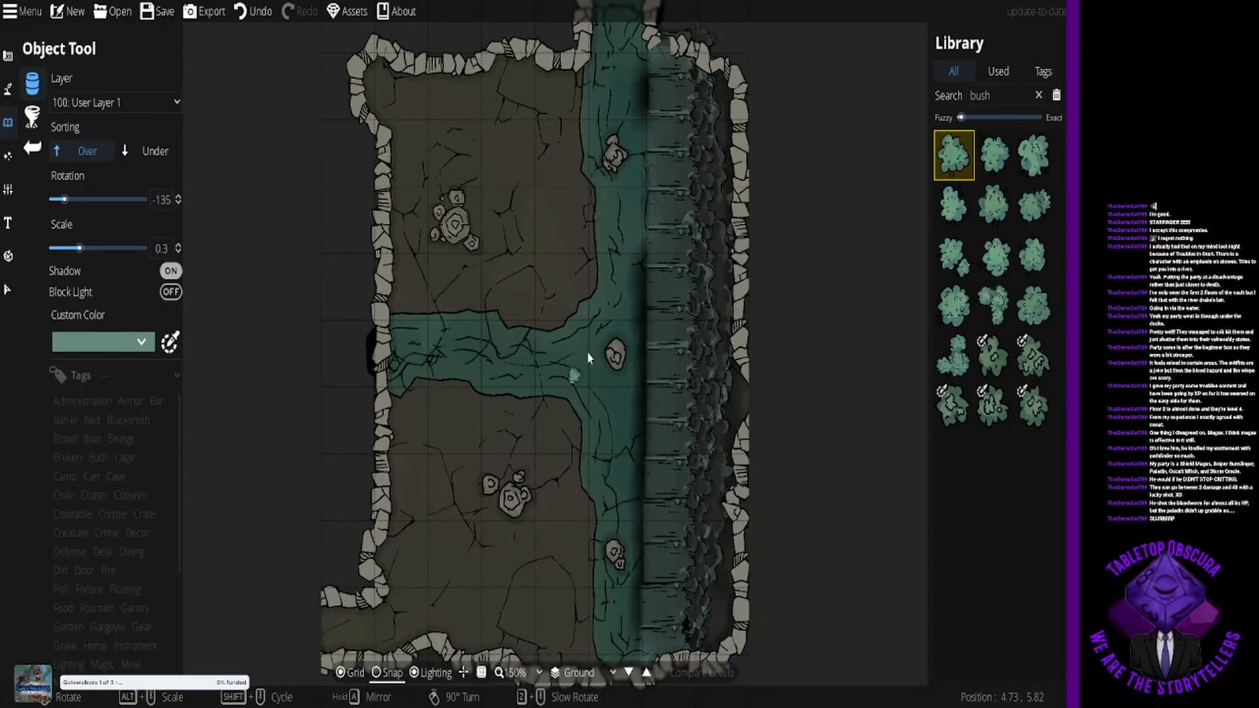
Step: Try a tiny bush at rotation 30 and scale 0.2 on the stalagmite at the river junction, and undo it
scroll(604, 352, up, 11)
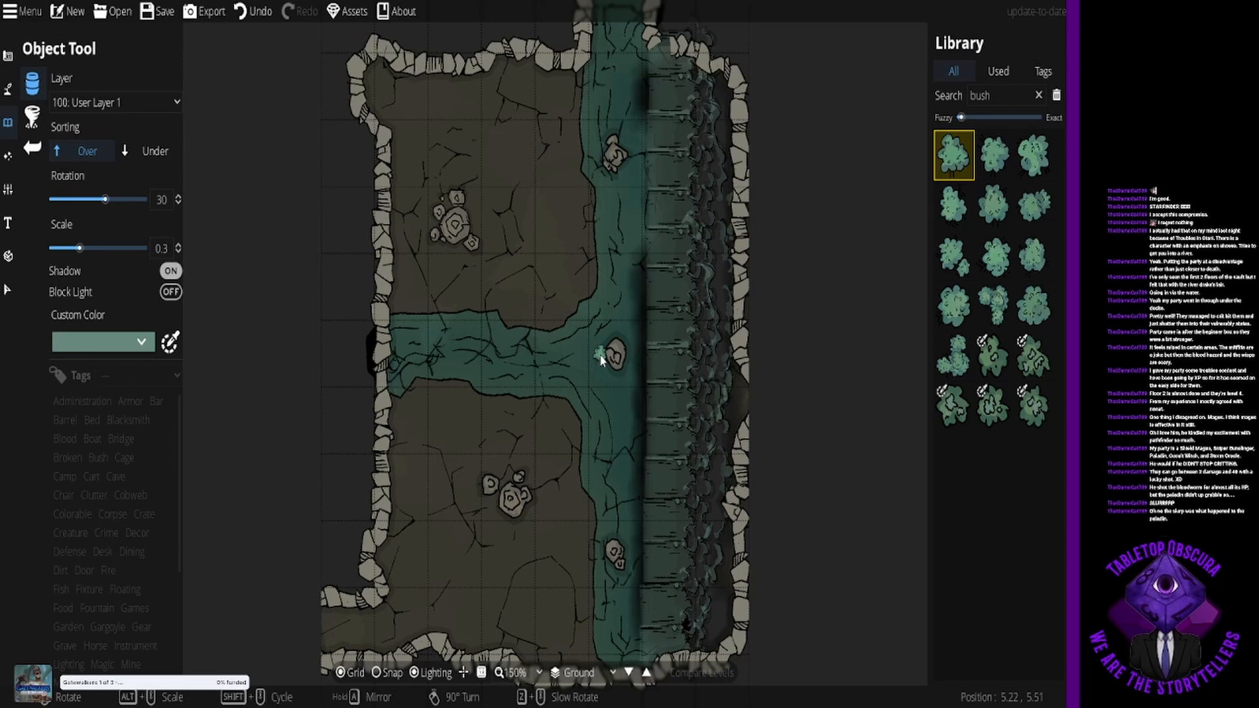
scroll(601, 359, down, 2)
scroll(609, 357, up, 1)
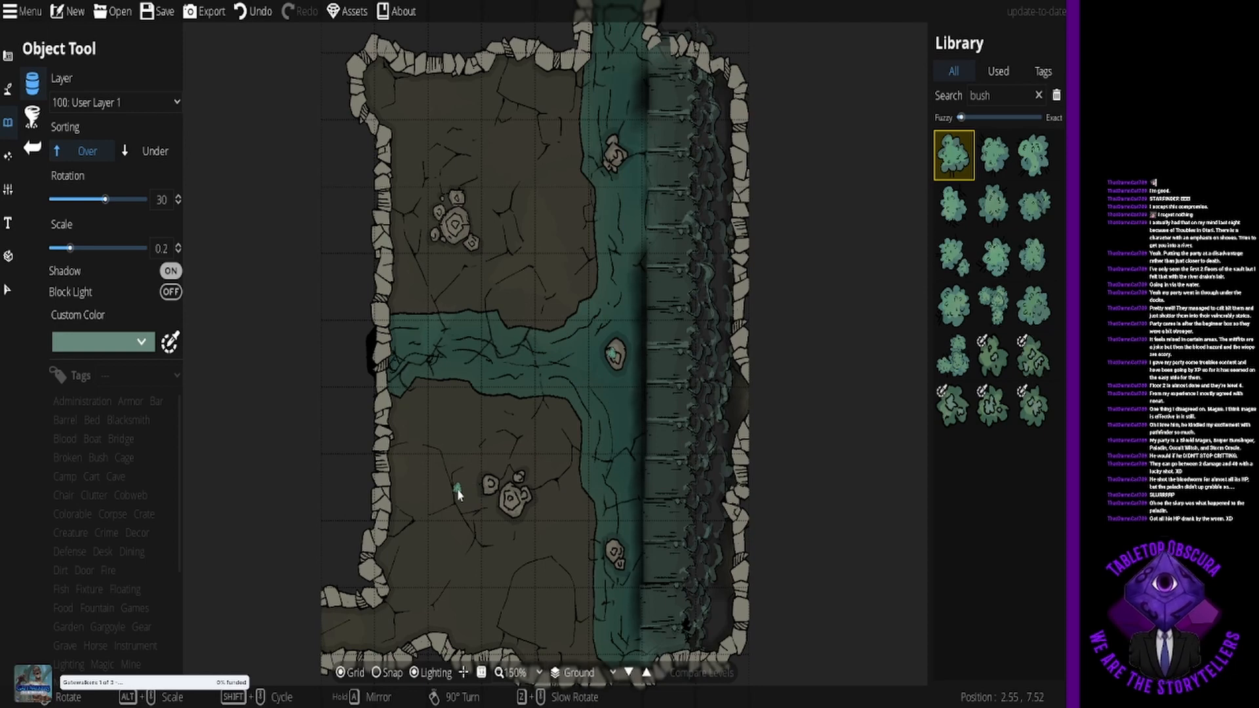
key(ctrl+s)
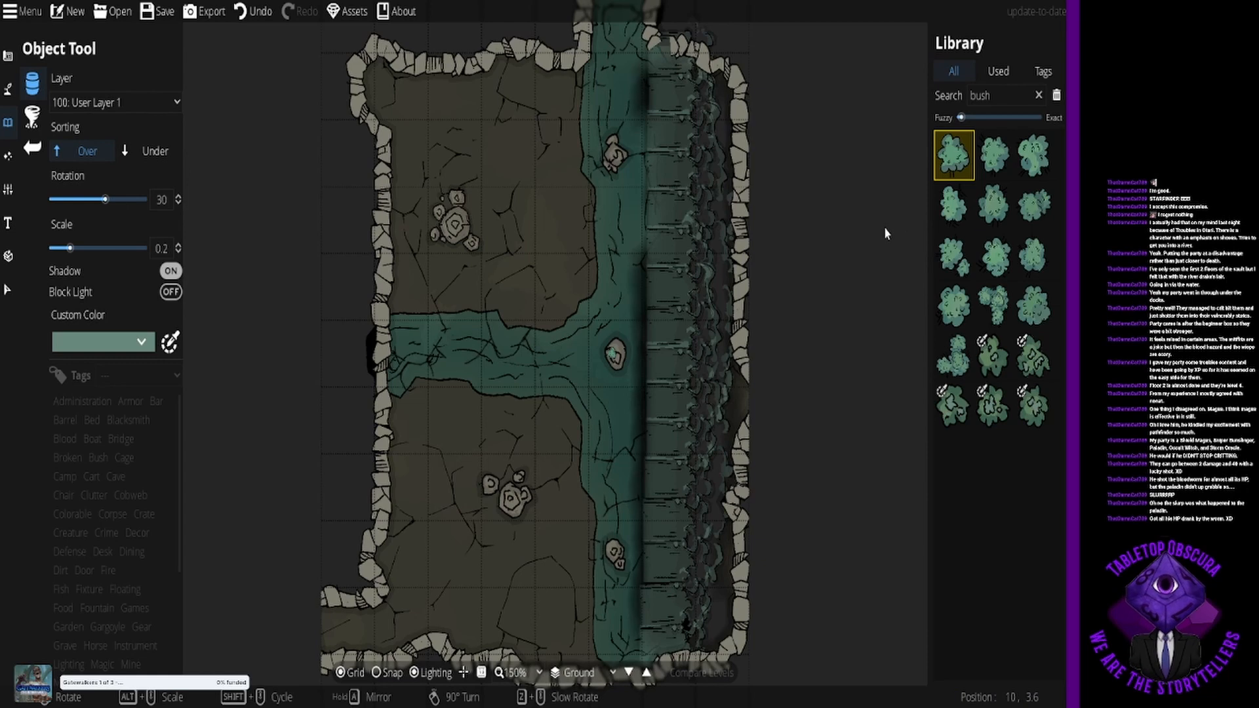
key(ctrl+z)
Step: Paint two narrow diagonal water channels from the west branch to the main river, one southeast and one northeast, leaving small islands between them
click(9, 92)
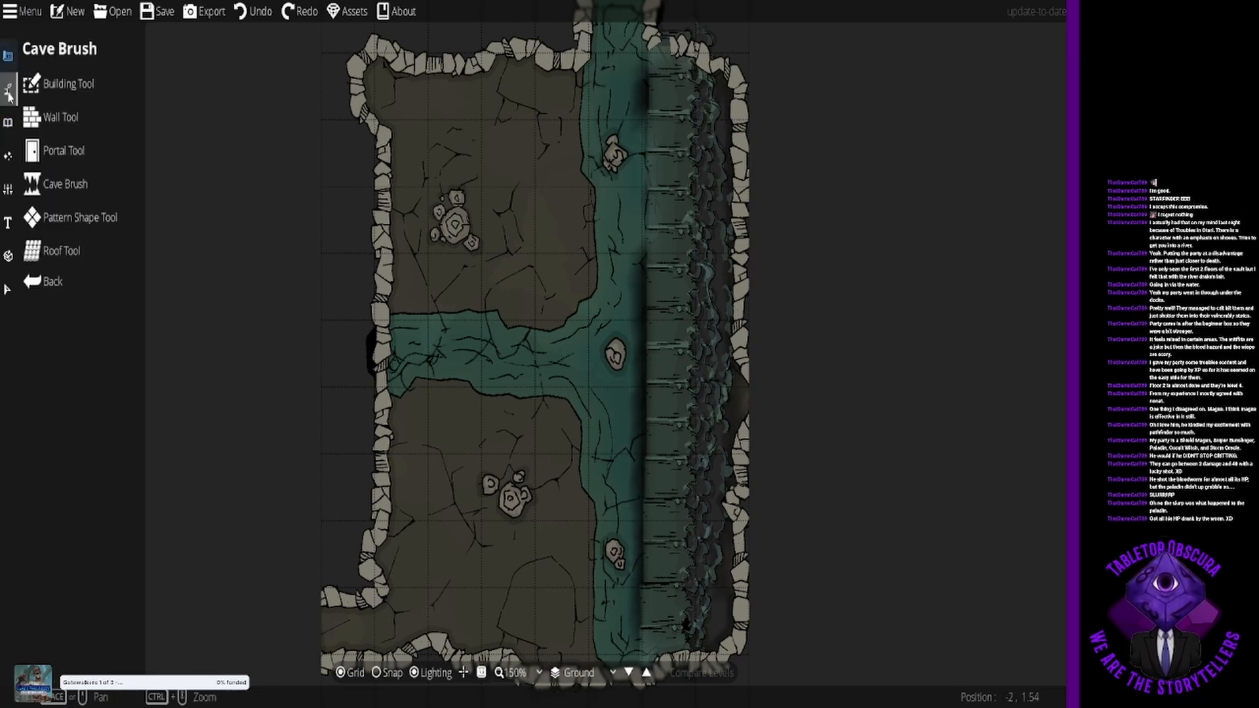
click(8, 92)
click(58, 117)
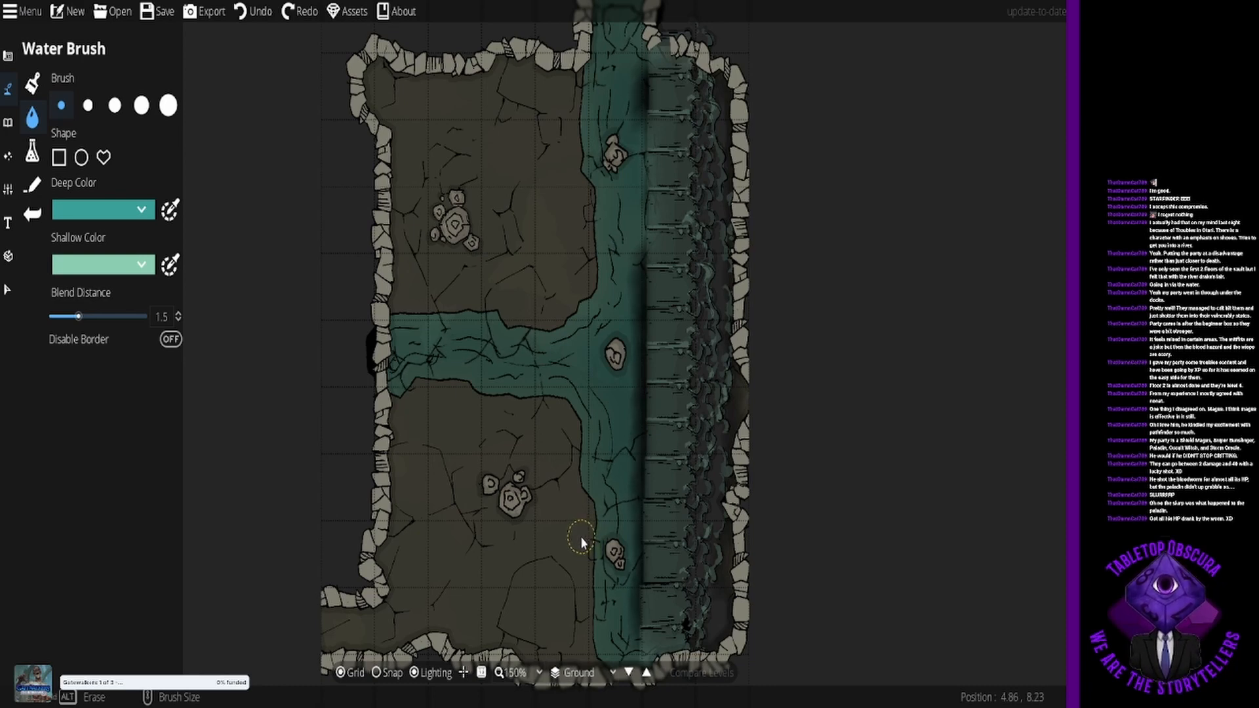
drag(582, 543, 524, 482)
drag(513, 465, 495, 391)
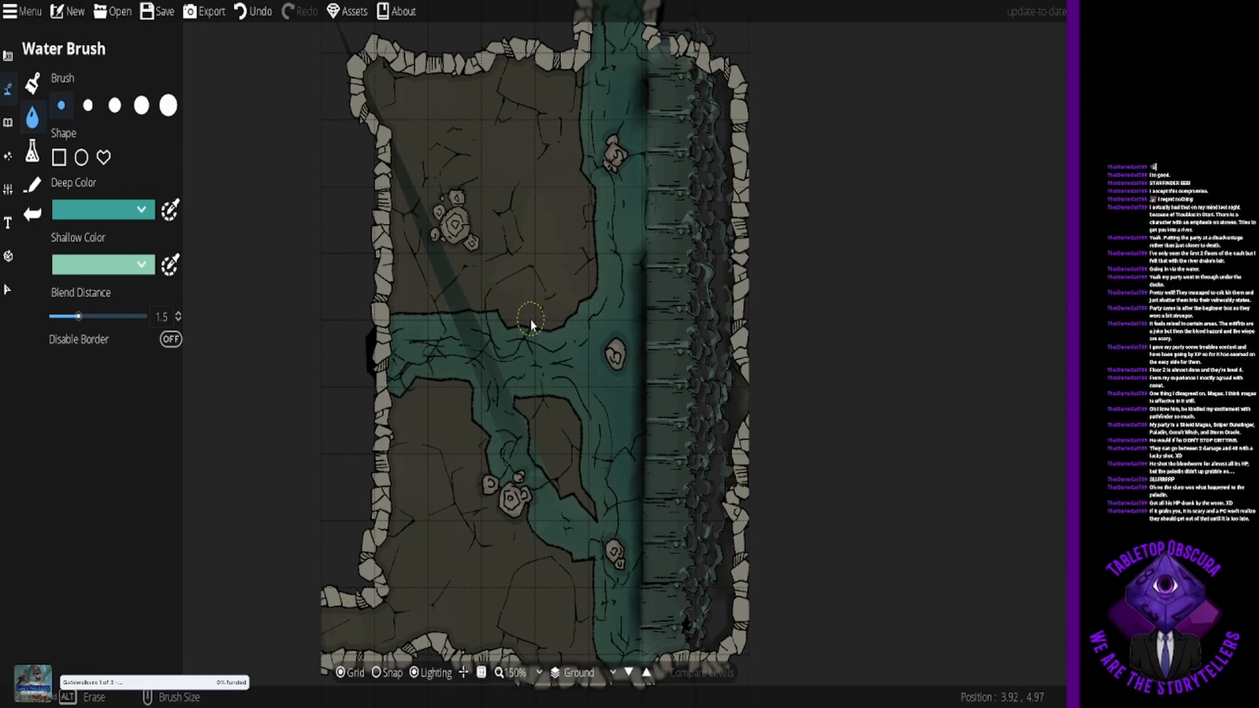
mouse_move(531, 323)
mouse_down()
mouse_move(539, 269)
mouse_move(599, 196)
mouse_up()
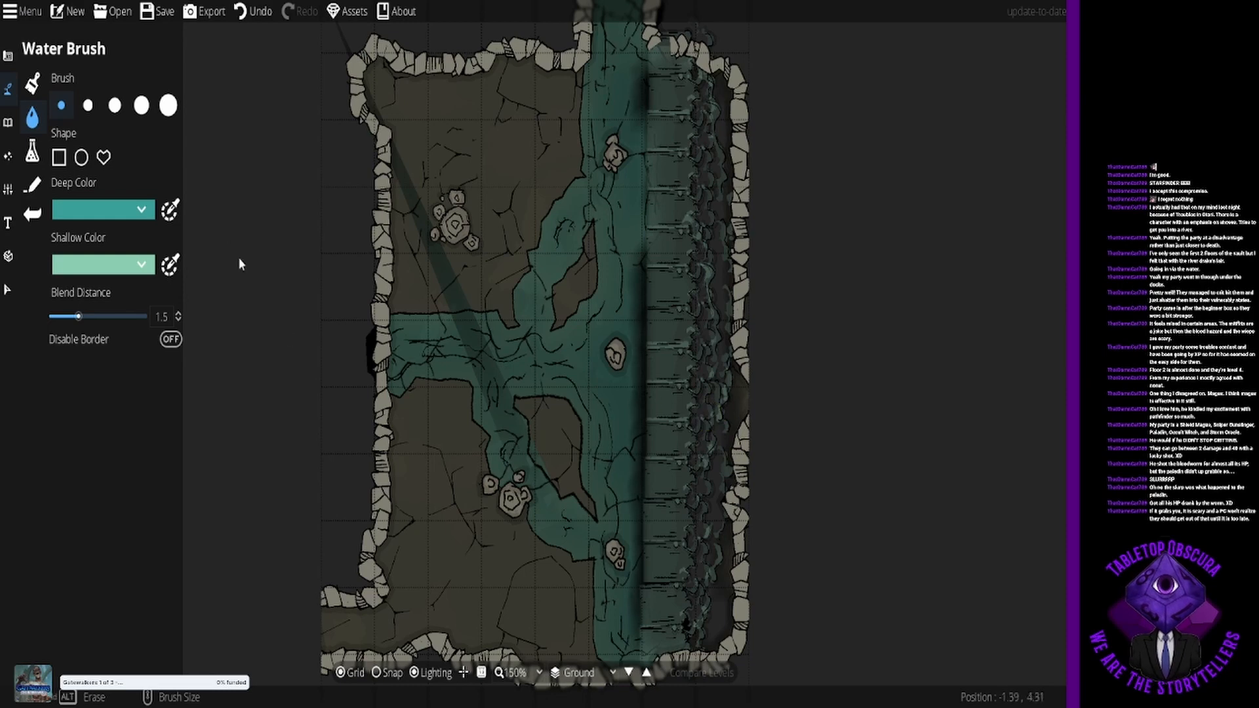
Step: Search the object library for "stalagmite" and choose the last stalagmite in the results for placing
click(8, 122)
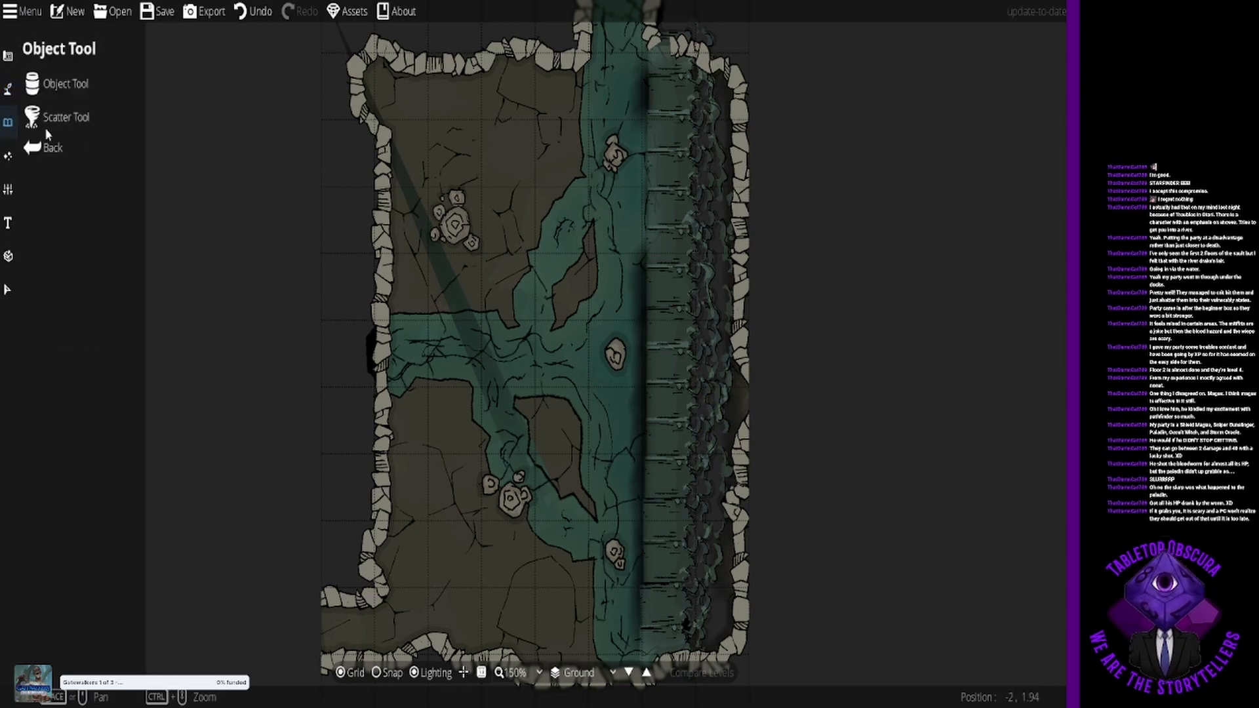
click(67, 95)
double_click(981, 97)
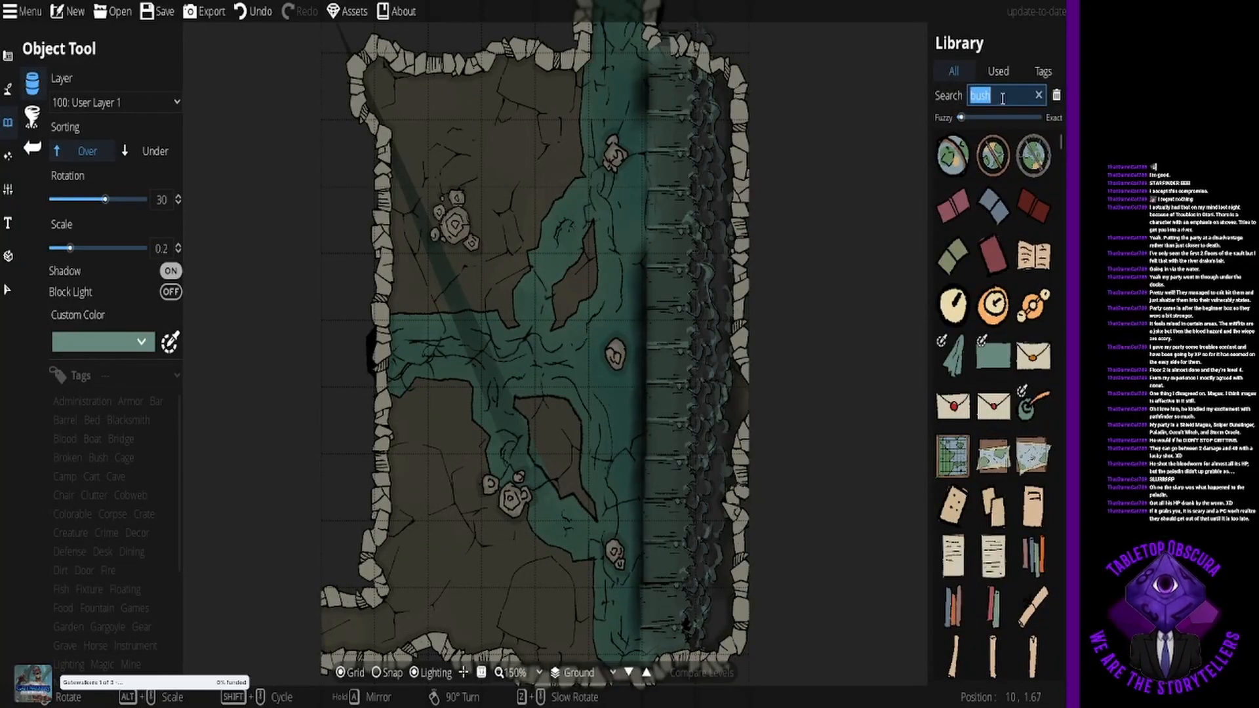
text(stalagmite)
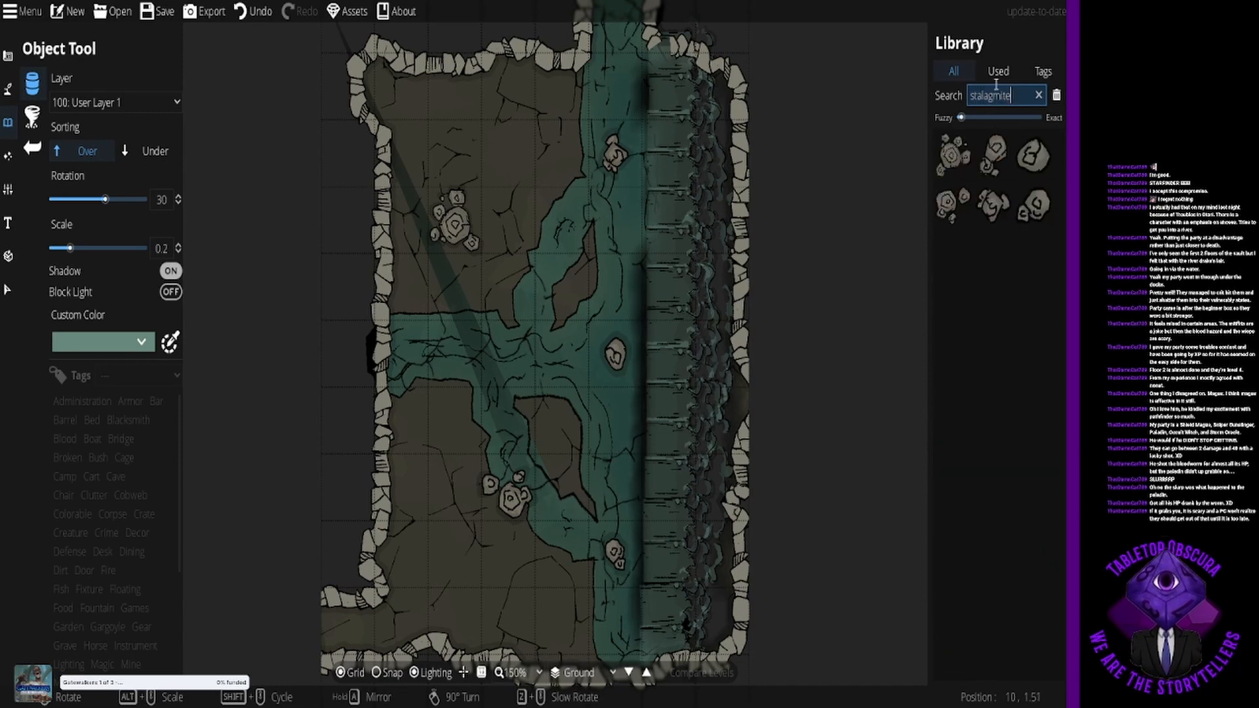
mouse_move(991, 213)
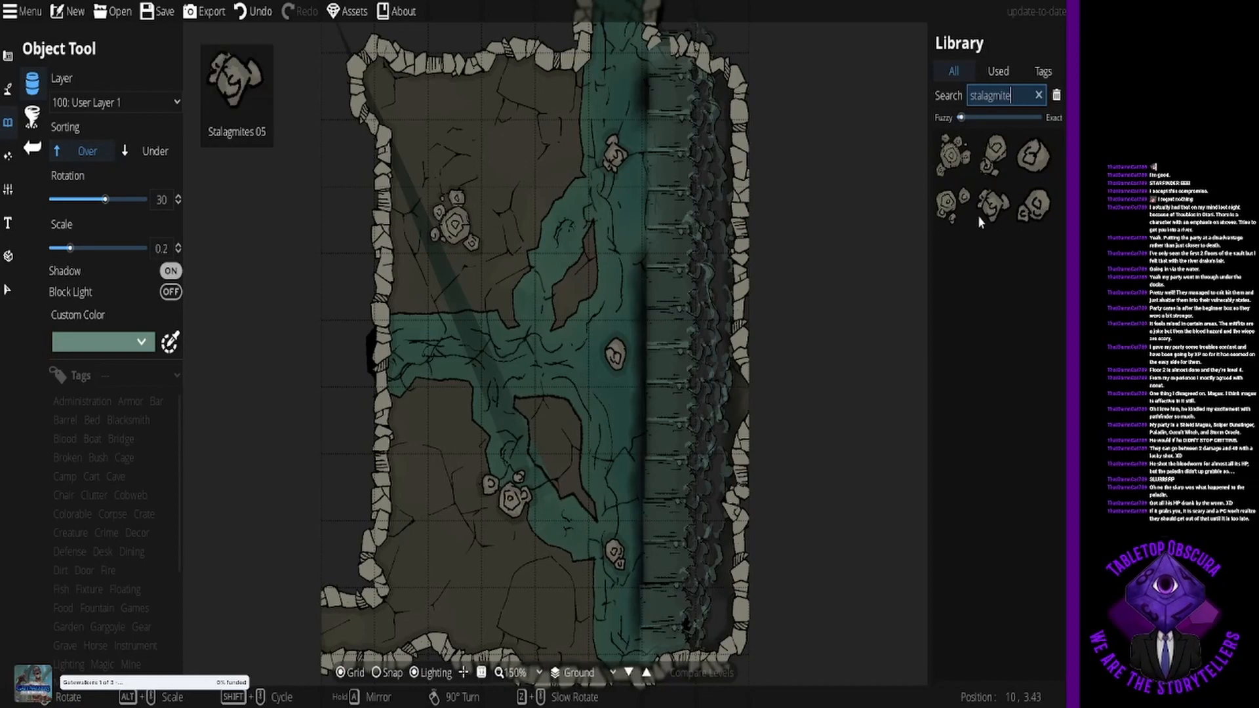
click(1034, 206)
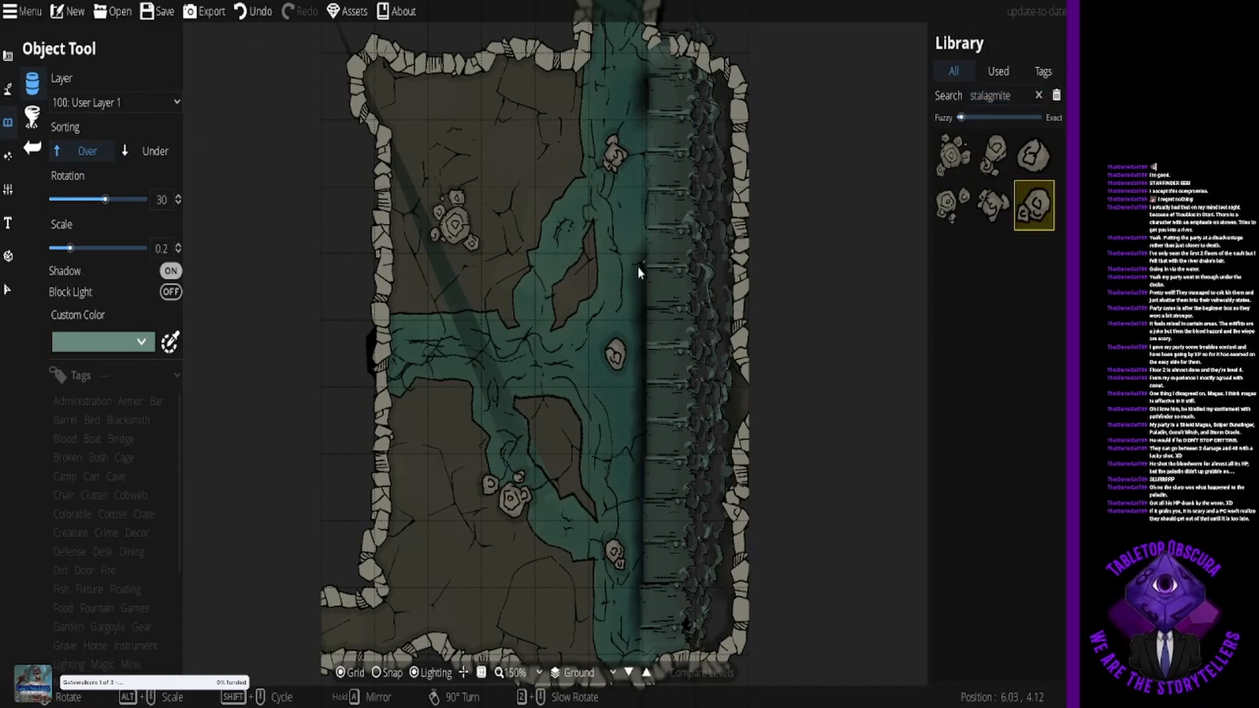
Step: Place the stalagmite on the small northern island, rotated to -15 at scale 1.1
alt+scroll(577, 288, up, 7)
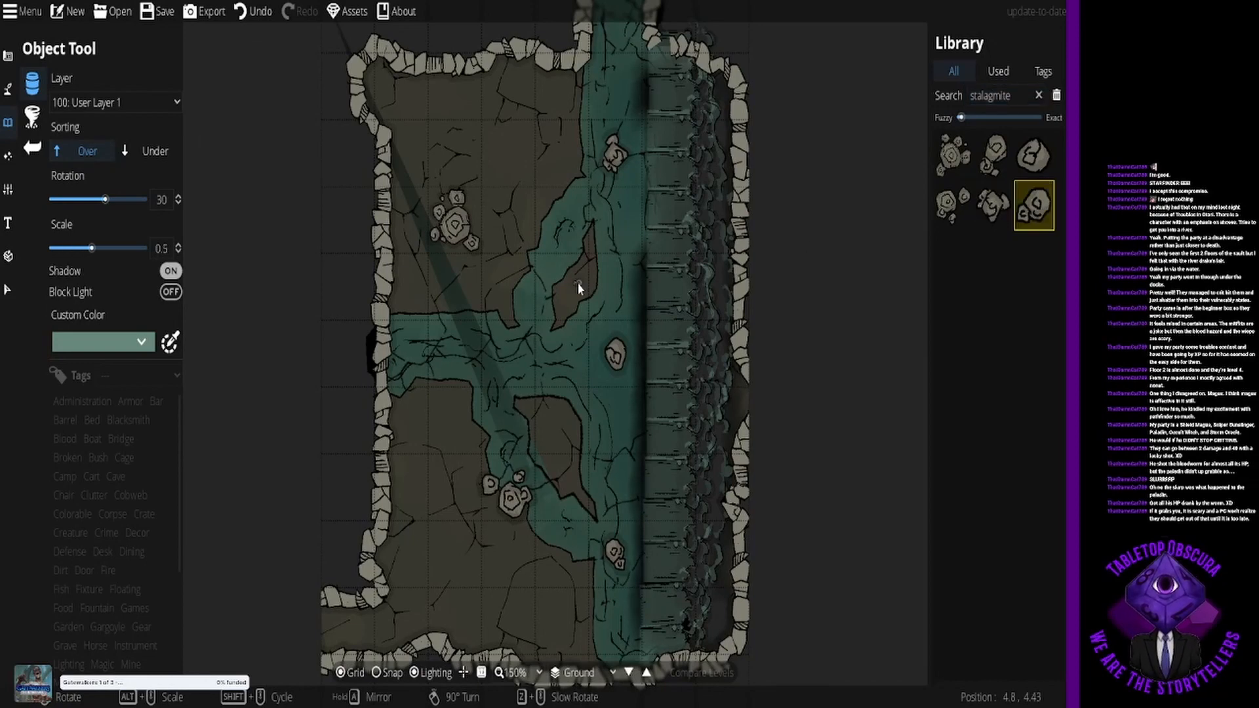
alt+scroll(579, 288, up, 3)
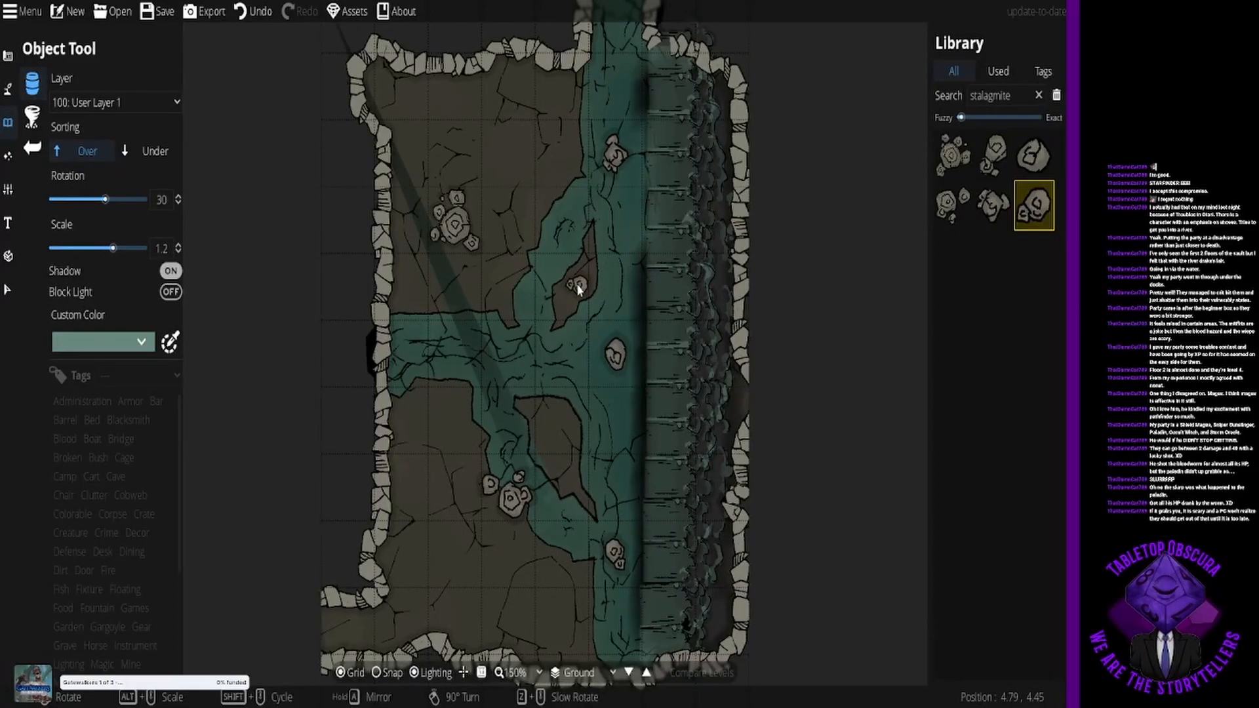
scroll(577, 287, down, 1)
scroll(578, 290, down, 2)
alt+scroll(577, 289, down, 1)
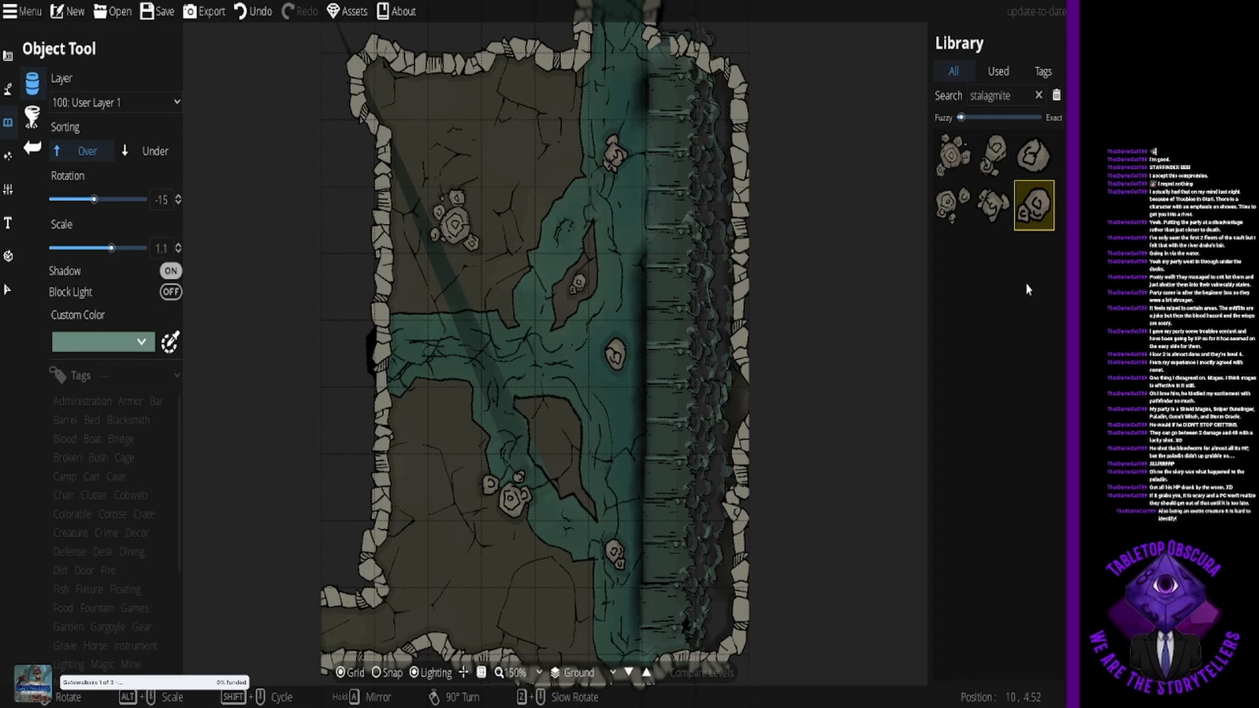
Step: Place Stalagmites 05, rotated to 45 at scale 1.6, in the middle of the larger southern island
mouse_move(1027, 221)
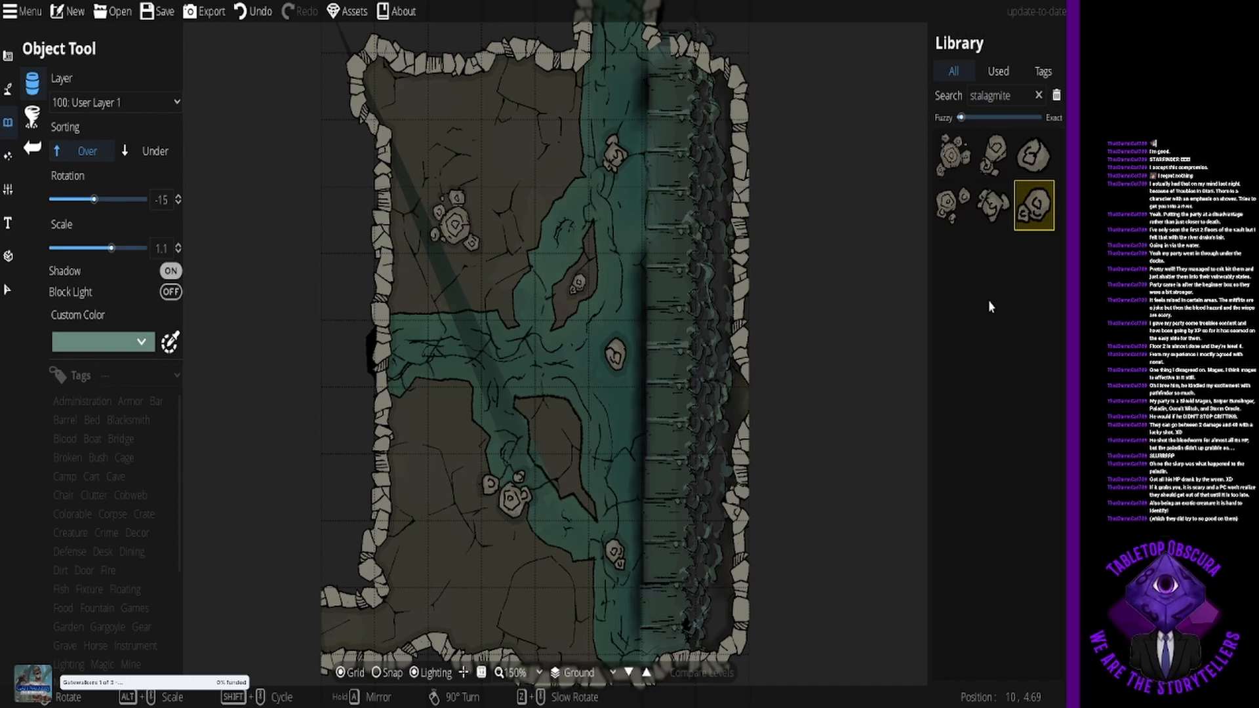
click(989, 205)
scroll(555, 429, up, 4)
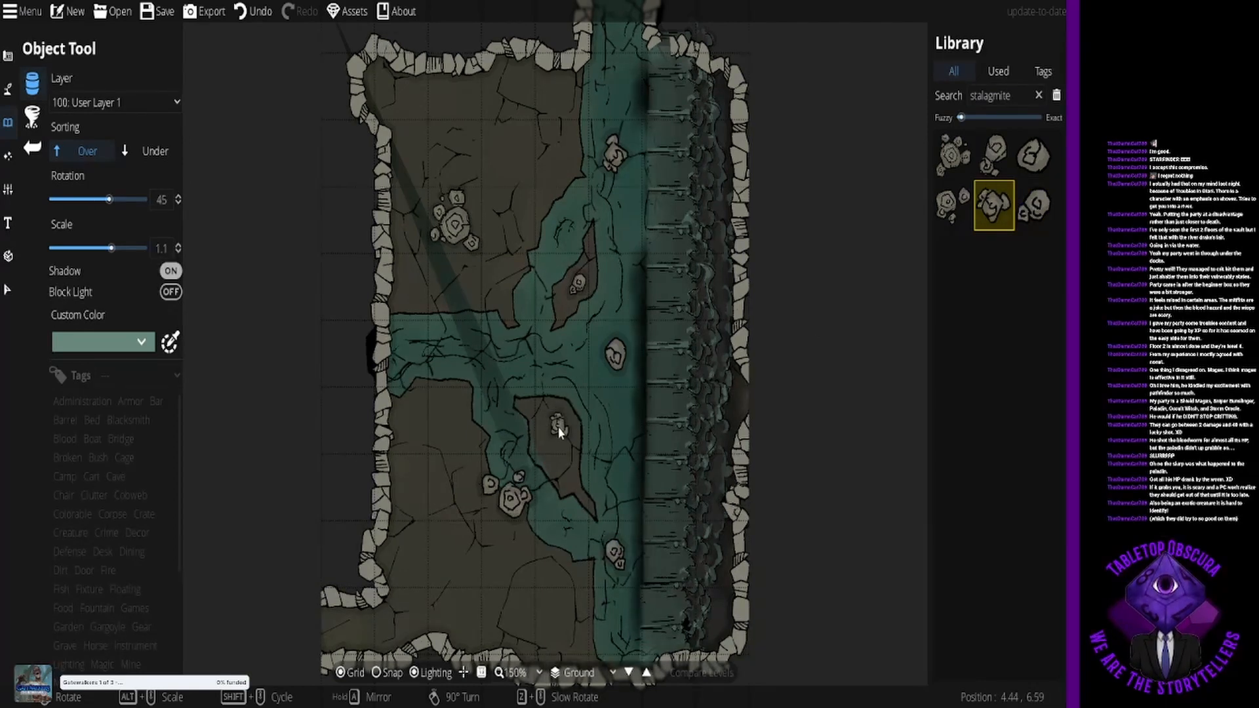
click(558, 427)
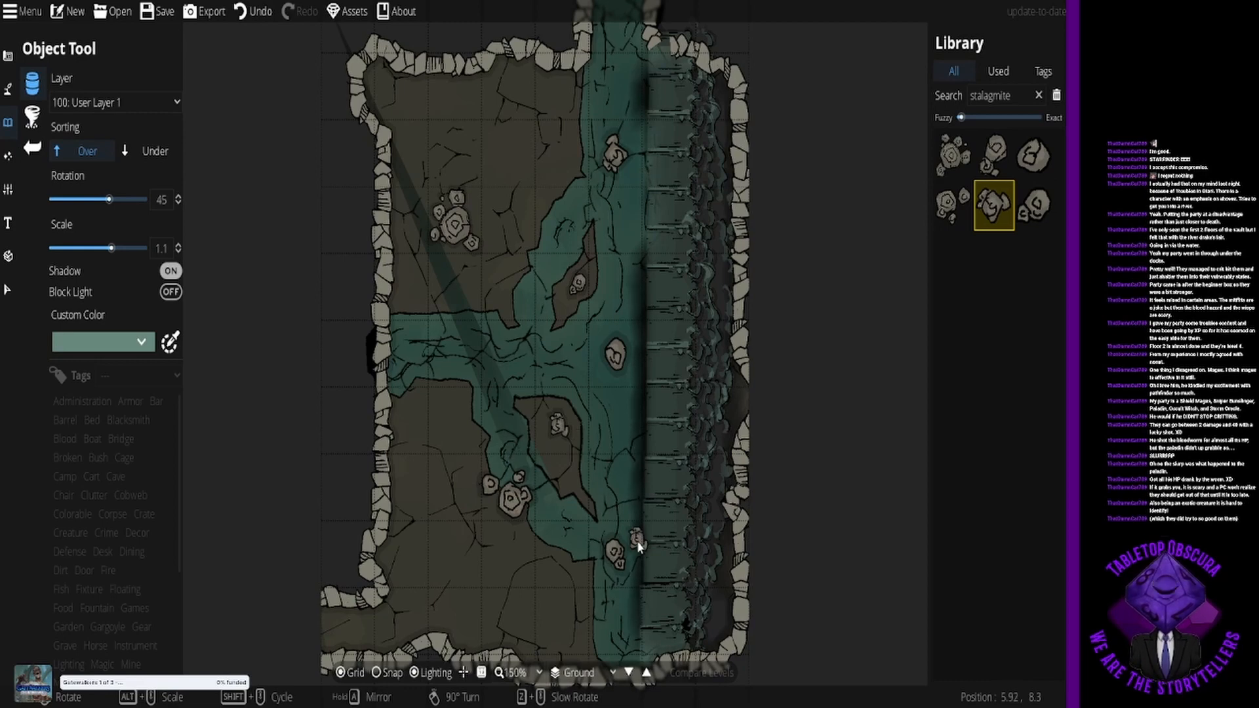
key(ctrl+z)
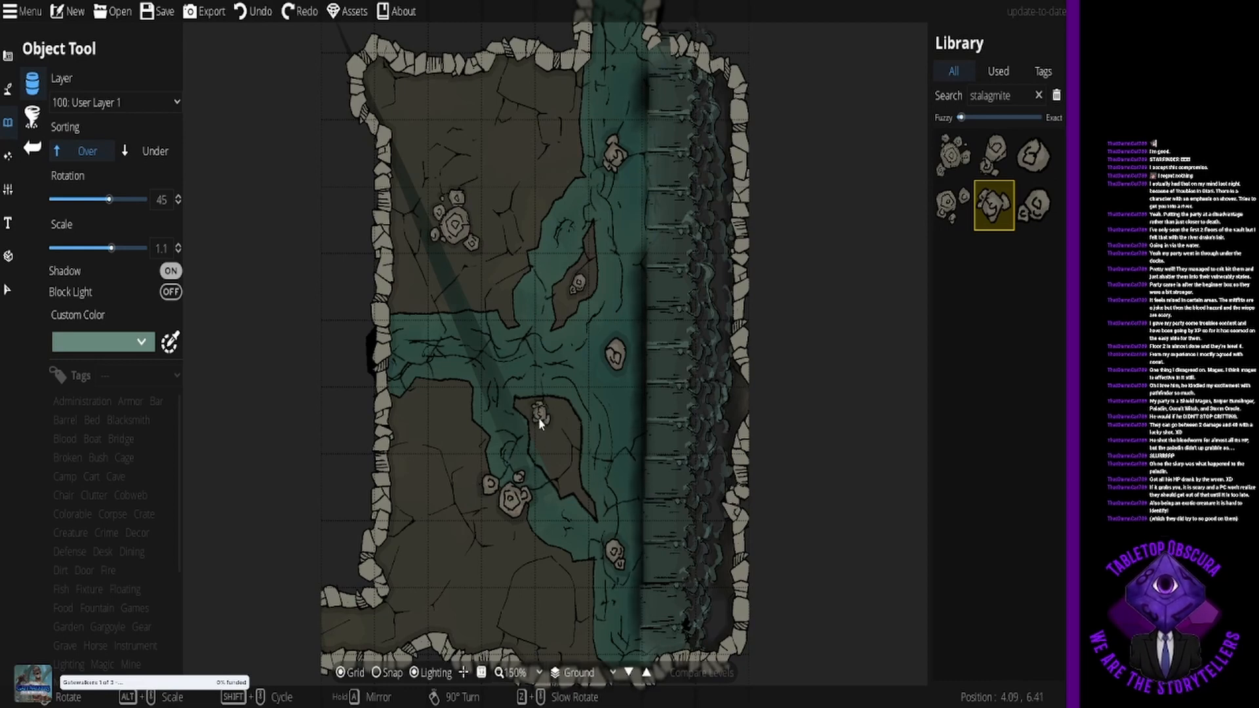
scroll(559, 450, up, 3)
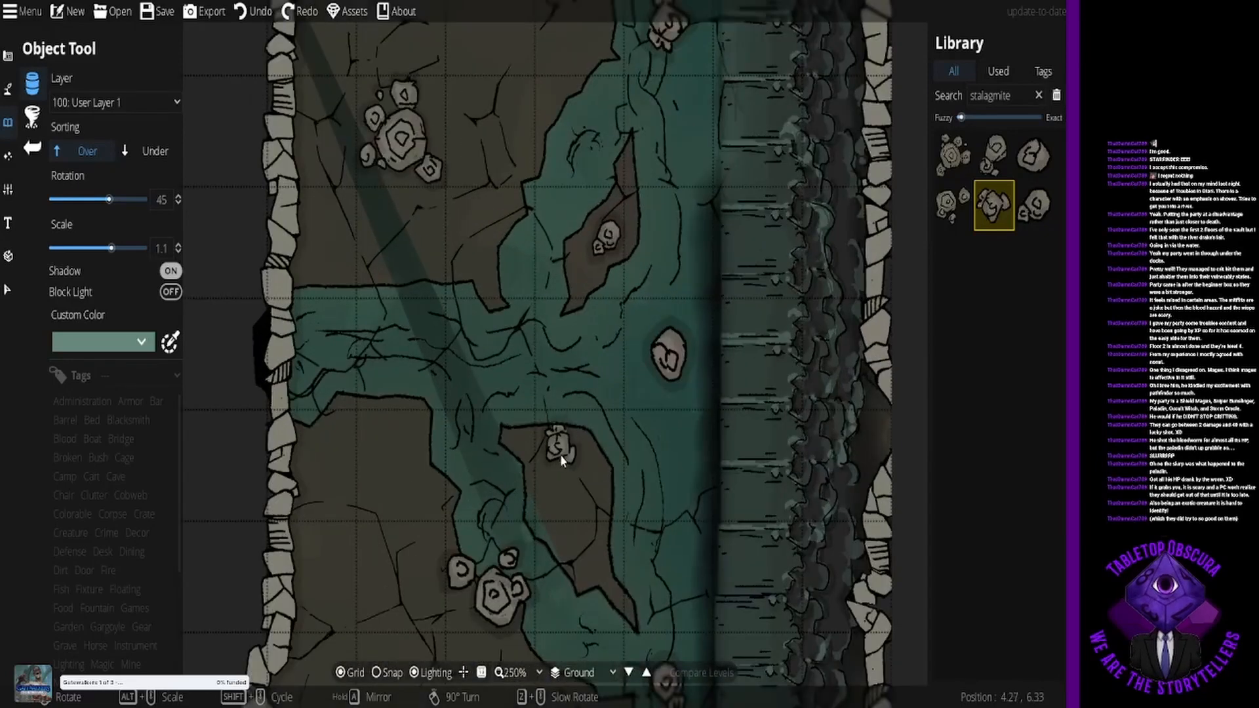
alt+scroll(561, 458, up, 1)
alt+scroll(561, 458, up, 4)
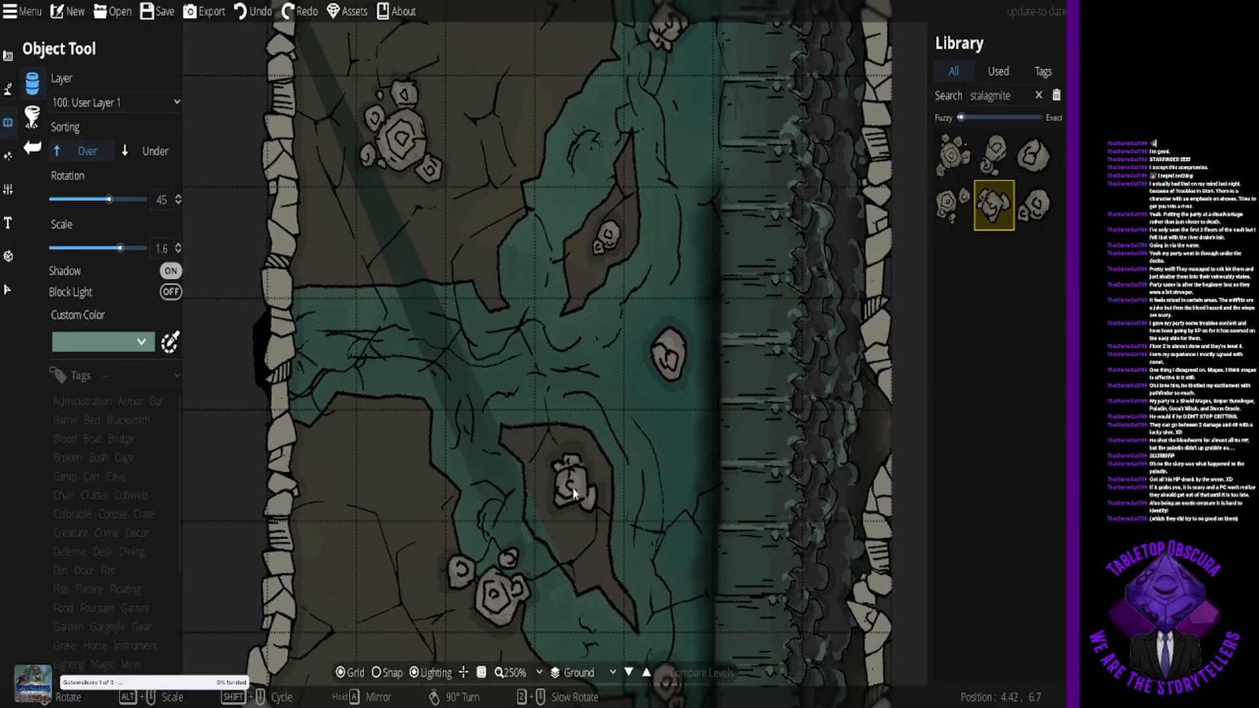
click(576, 477)
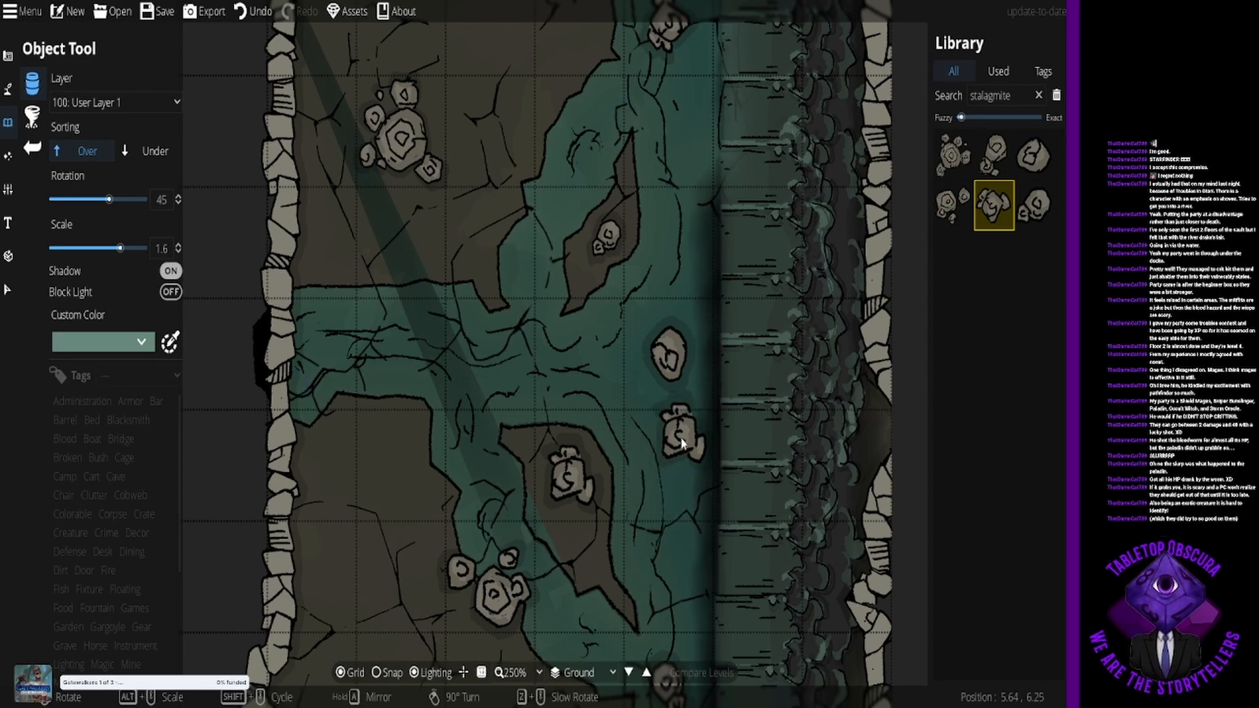
Step: Widen the southeast water channel with the smallest water brush between the chamber stalagmites and the southern island
scroll(670, 453, down, 3)
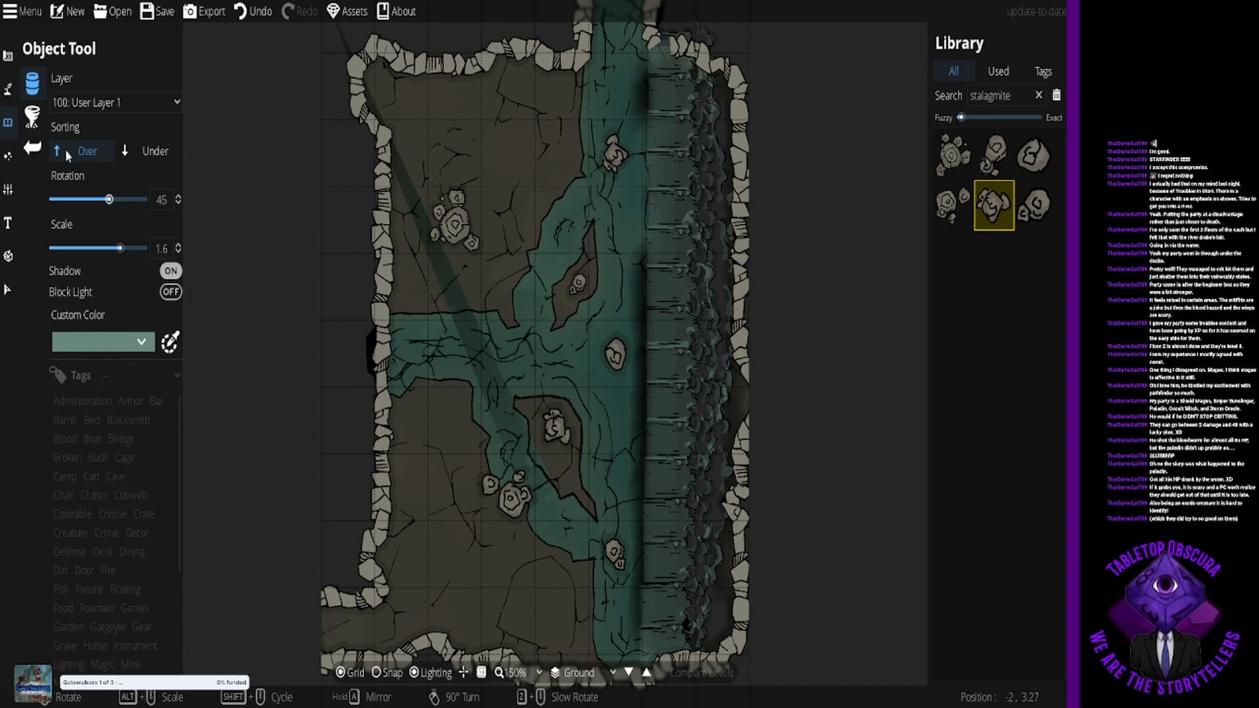
click(28, 117)
click(8, 90)
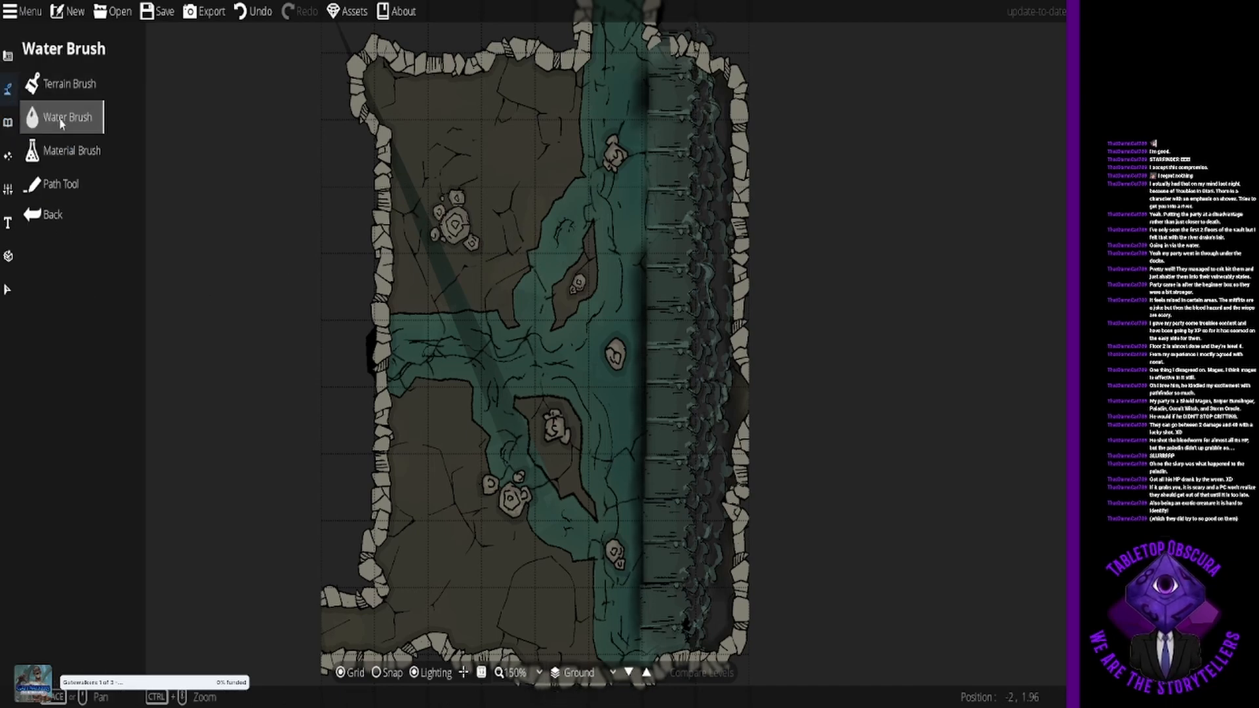
click(60, 120)
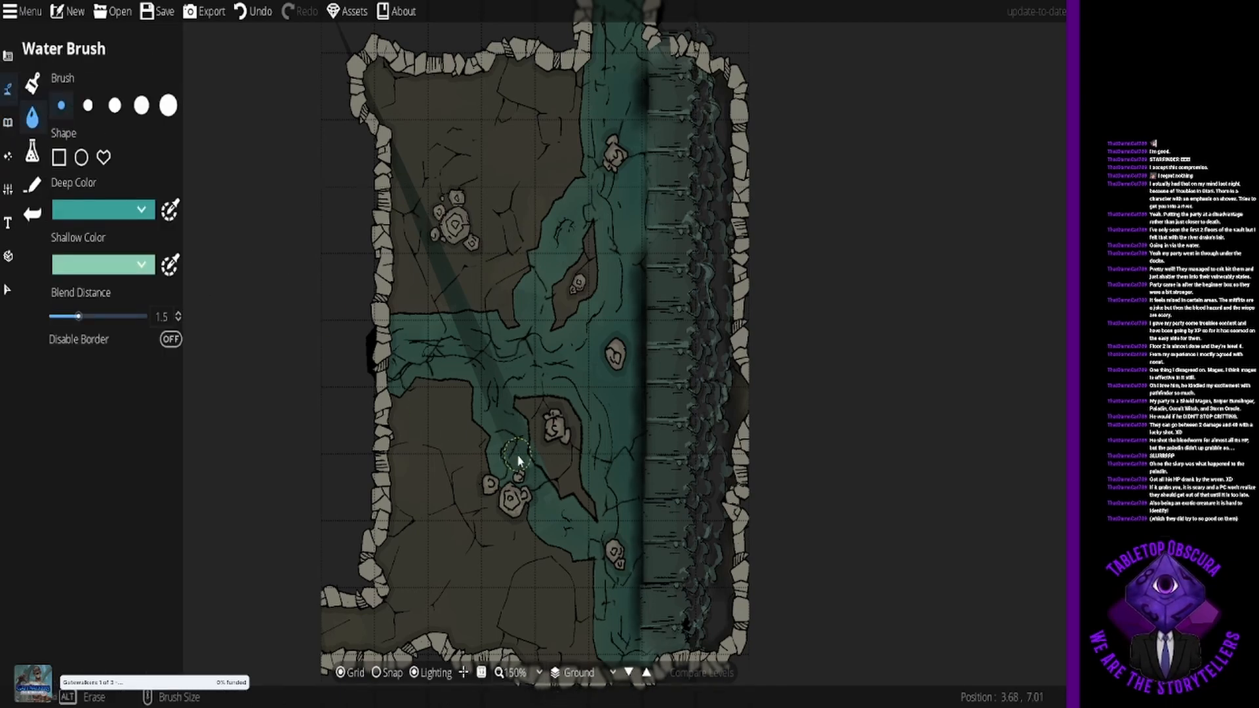
drag(518, 459, 536, 480)
Step: Search the object library for "puddle"
click(8, 122)
click(112, 78)
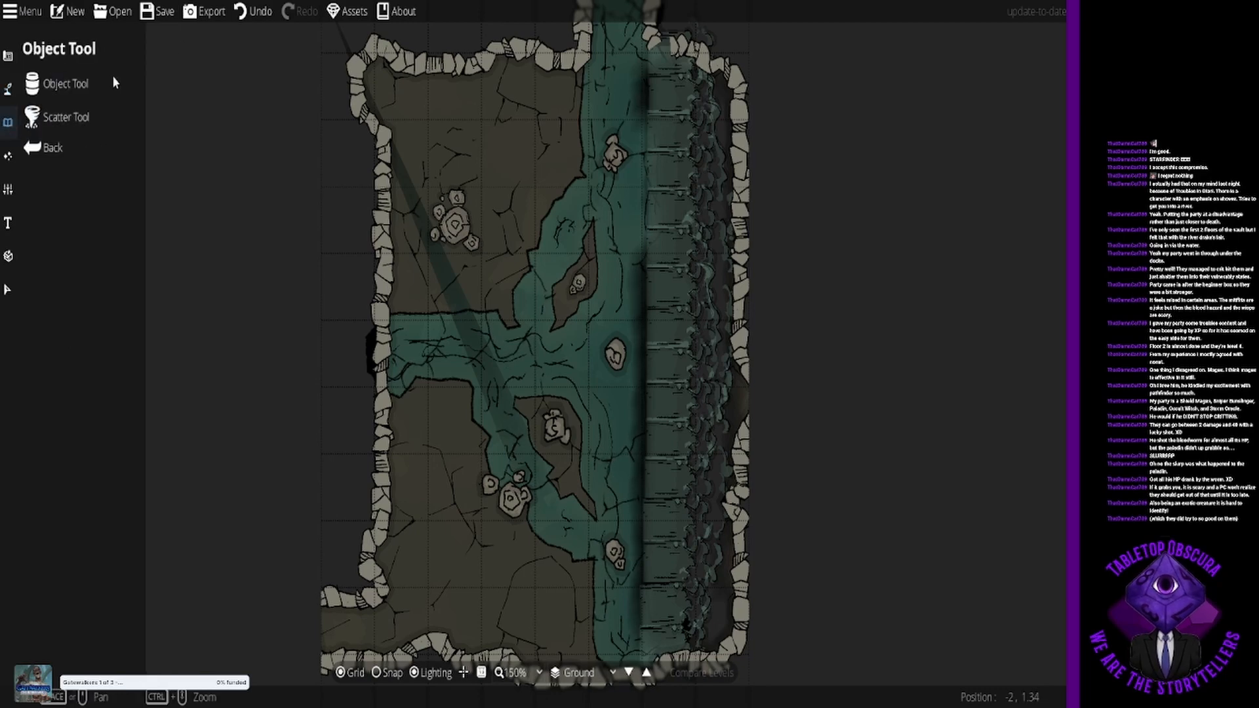
double_click(978, 97)
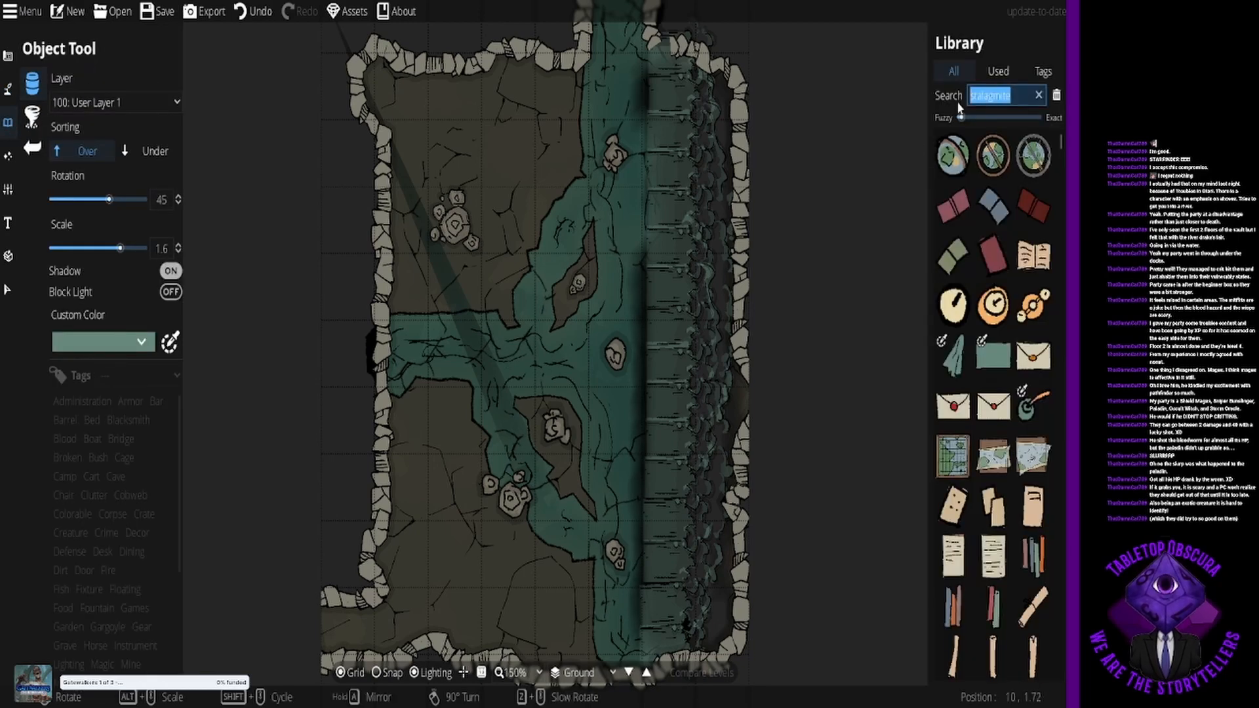
text(puddle)
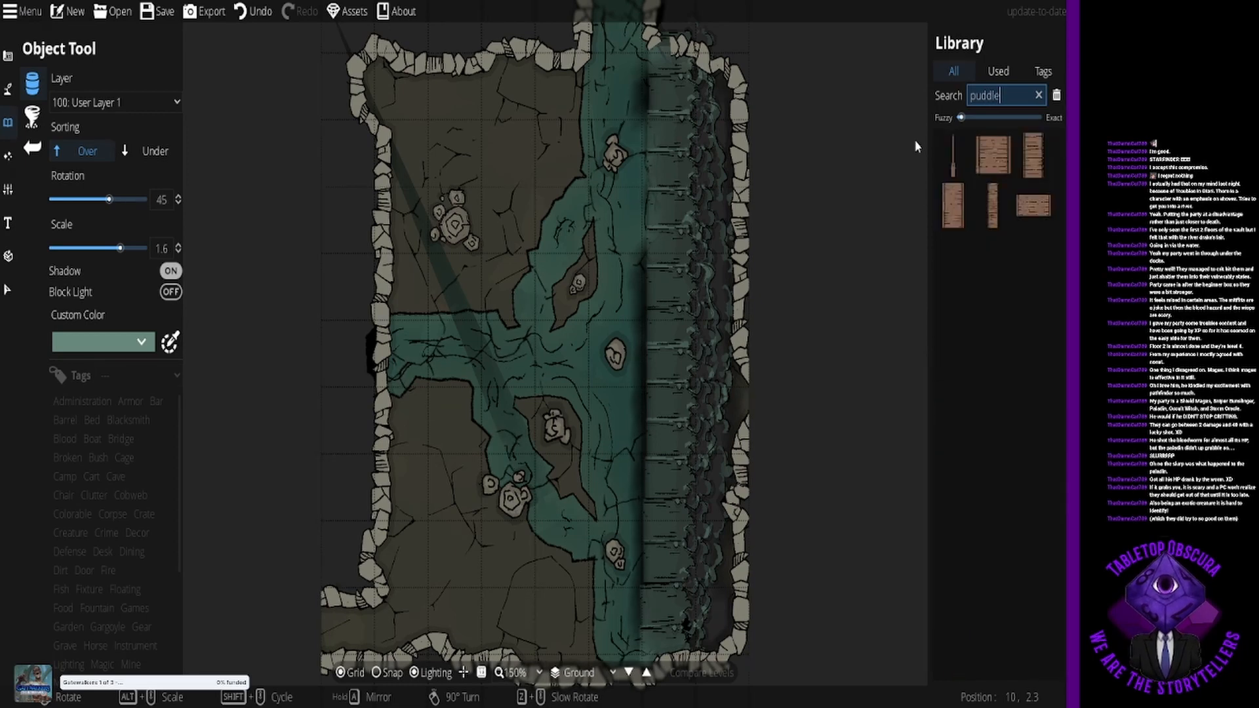
Step: Search the object library for "water" instead
key(BackSpace)
key(BackSpace)
key(BackSpace)
key(BackSpace)
key(BackSpace)
key(BackSpace)
text(wa)
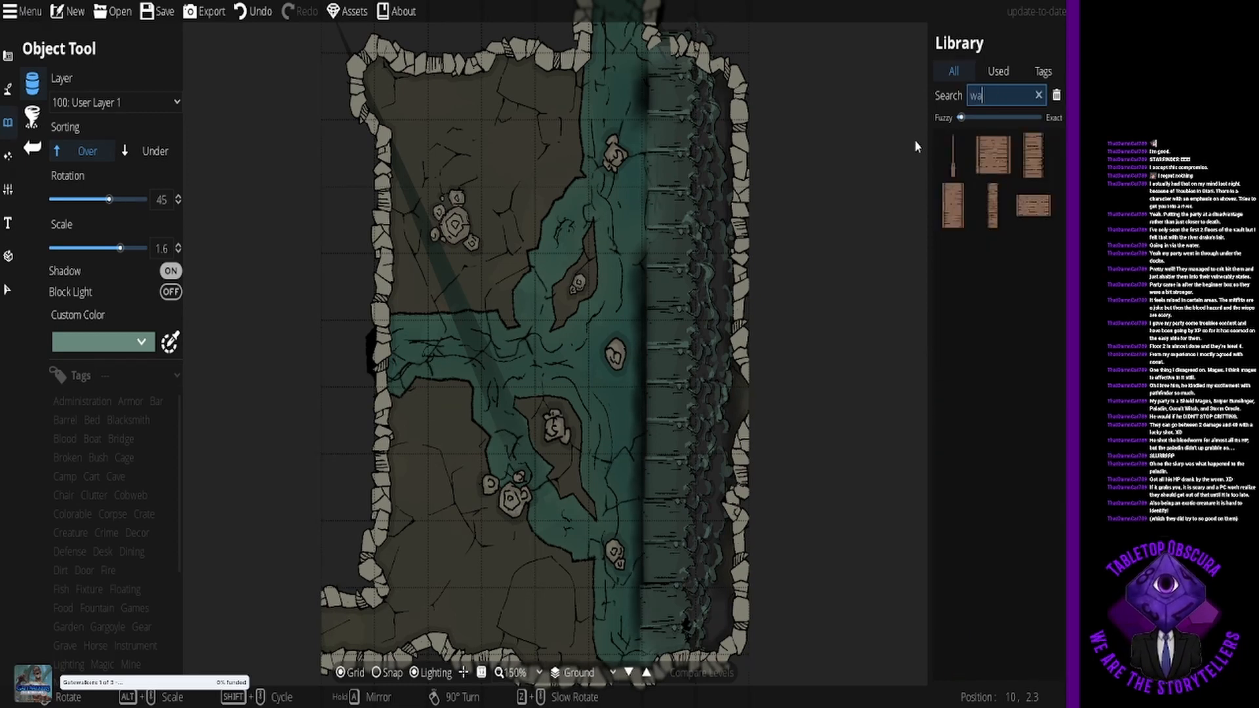
text(ter)
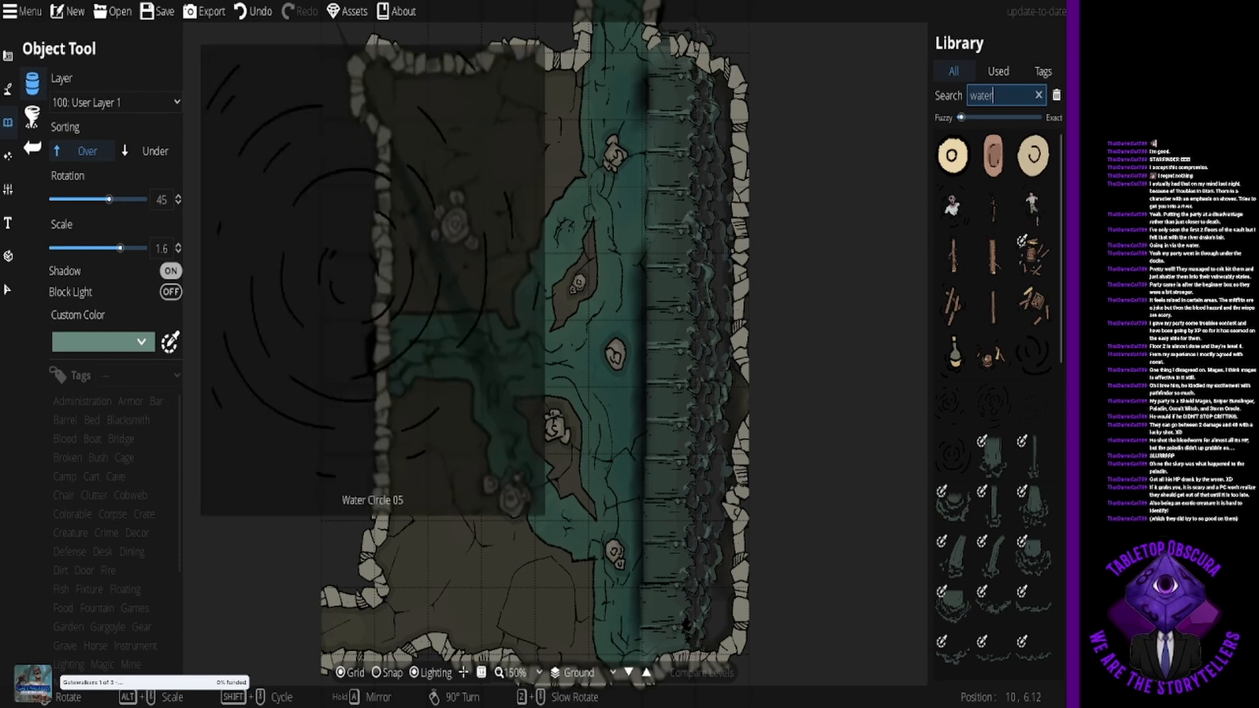
Step: Choose the small blood water stain following Blood Water Stain 11 and reduce its scale to 1.2
scroll(995, 565, down, 5)
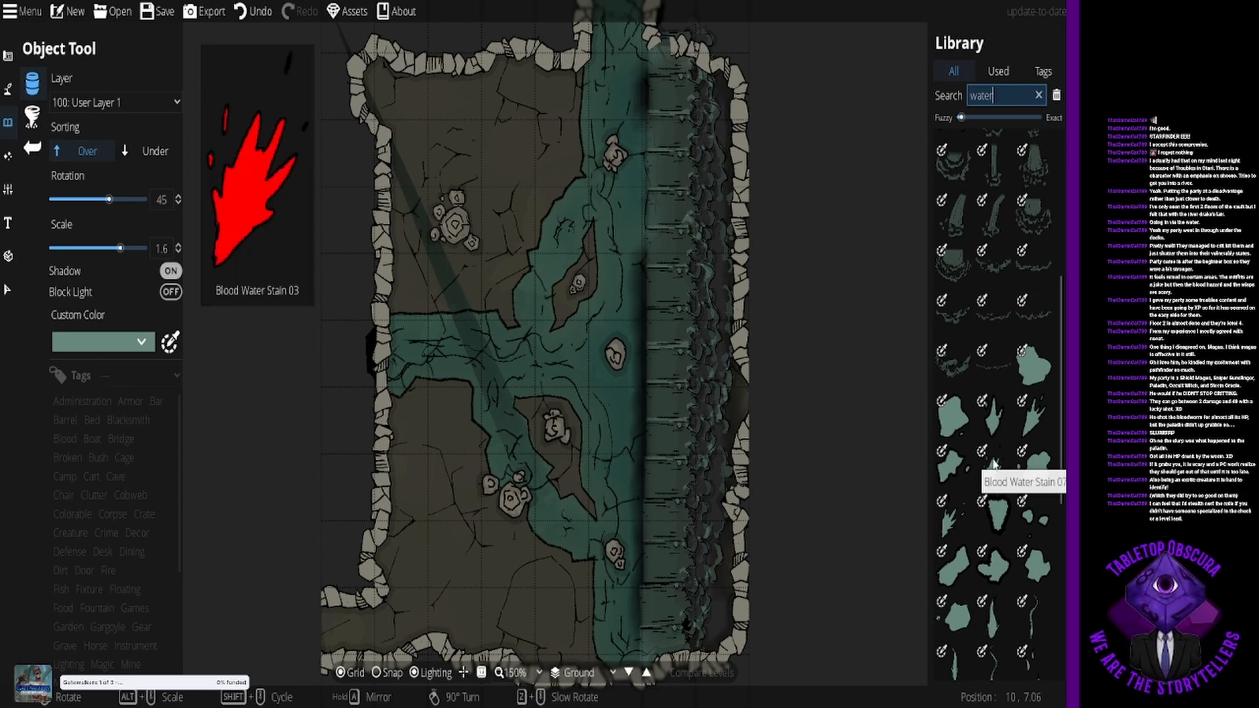
click(1036, 380)
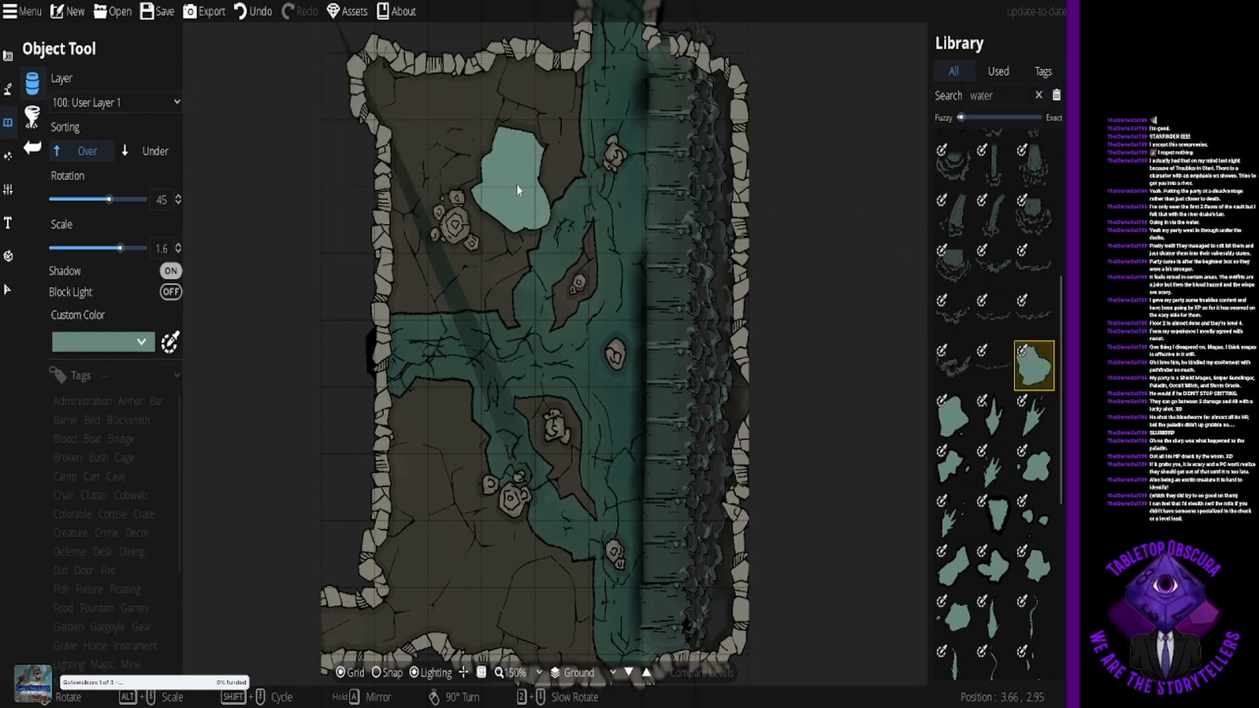
click(1035, 565)
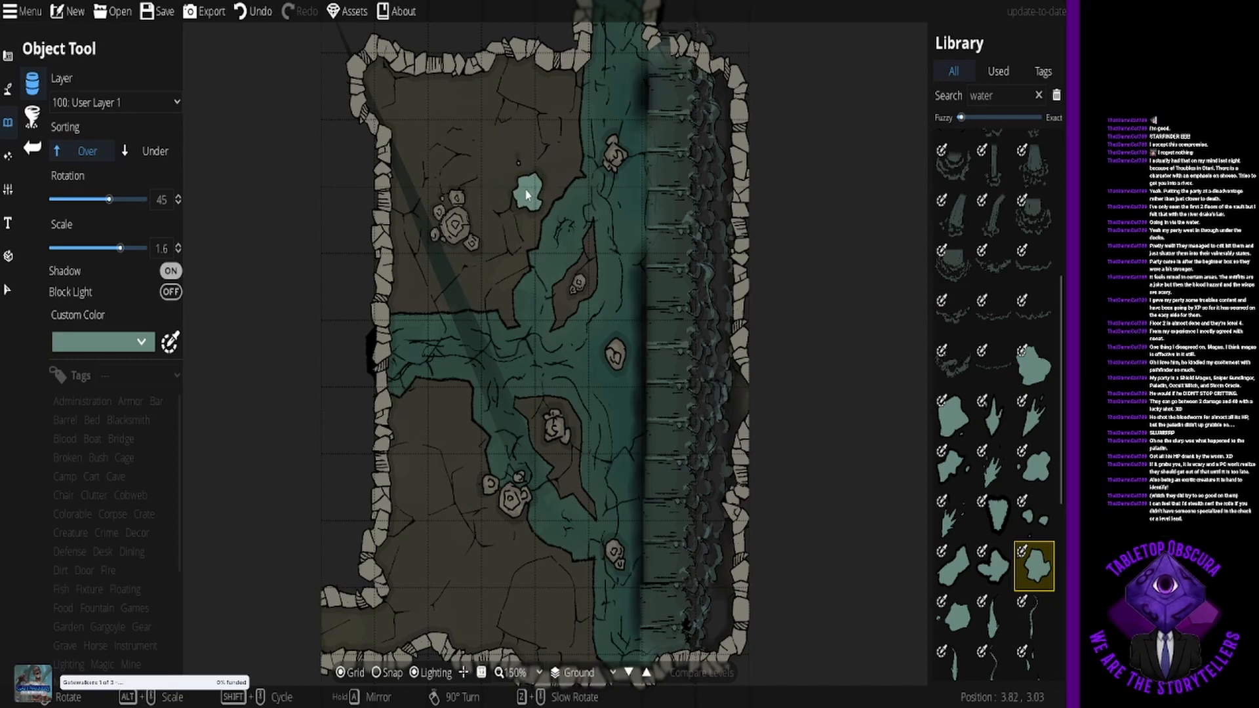
scroll(436, 146, down, 2)
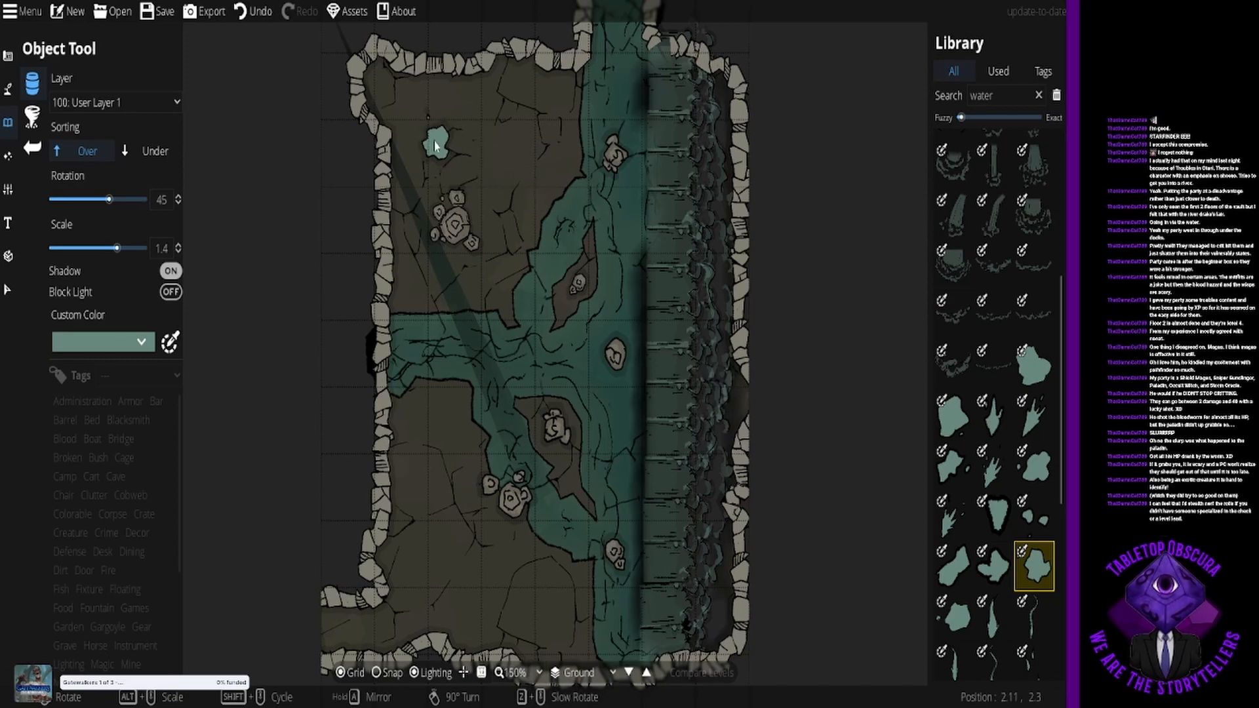
scroll(433, 148, down, 2)
Step: Try the shadowed water stain on the chamber's northwest floor while toggling the lighting, and undo both placements
click(413, 159)
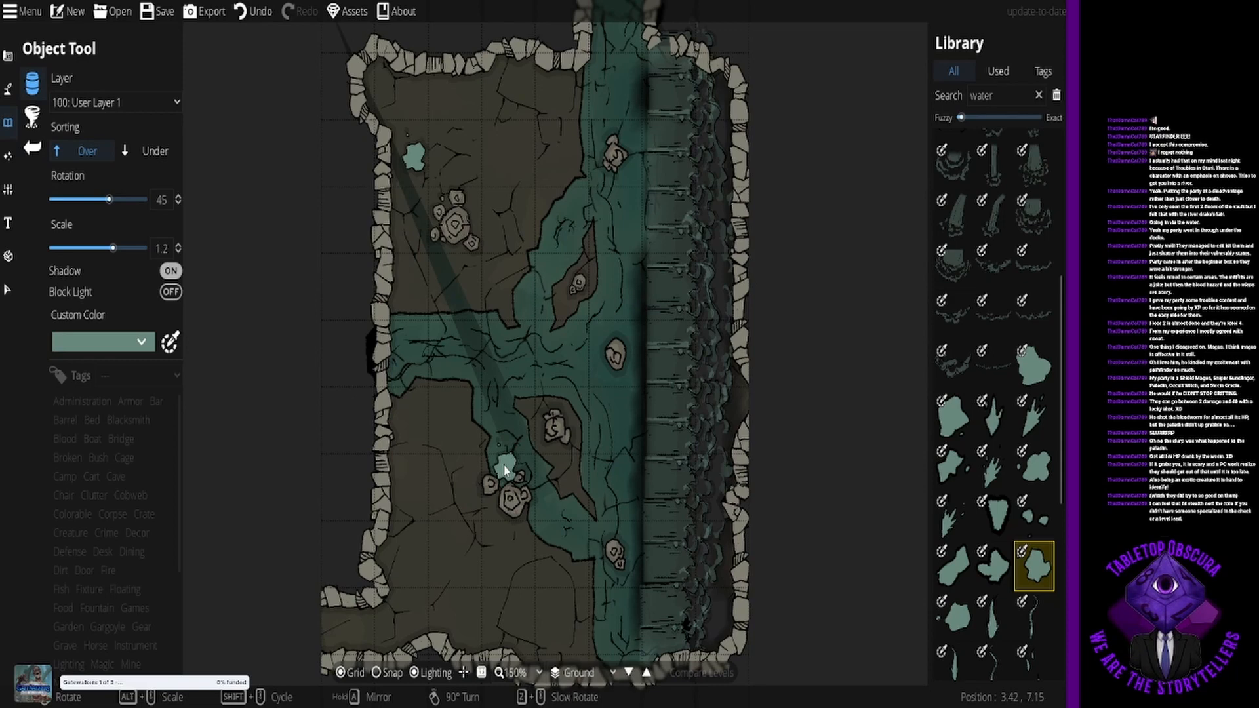
key(ctrl+z)
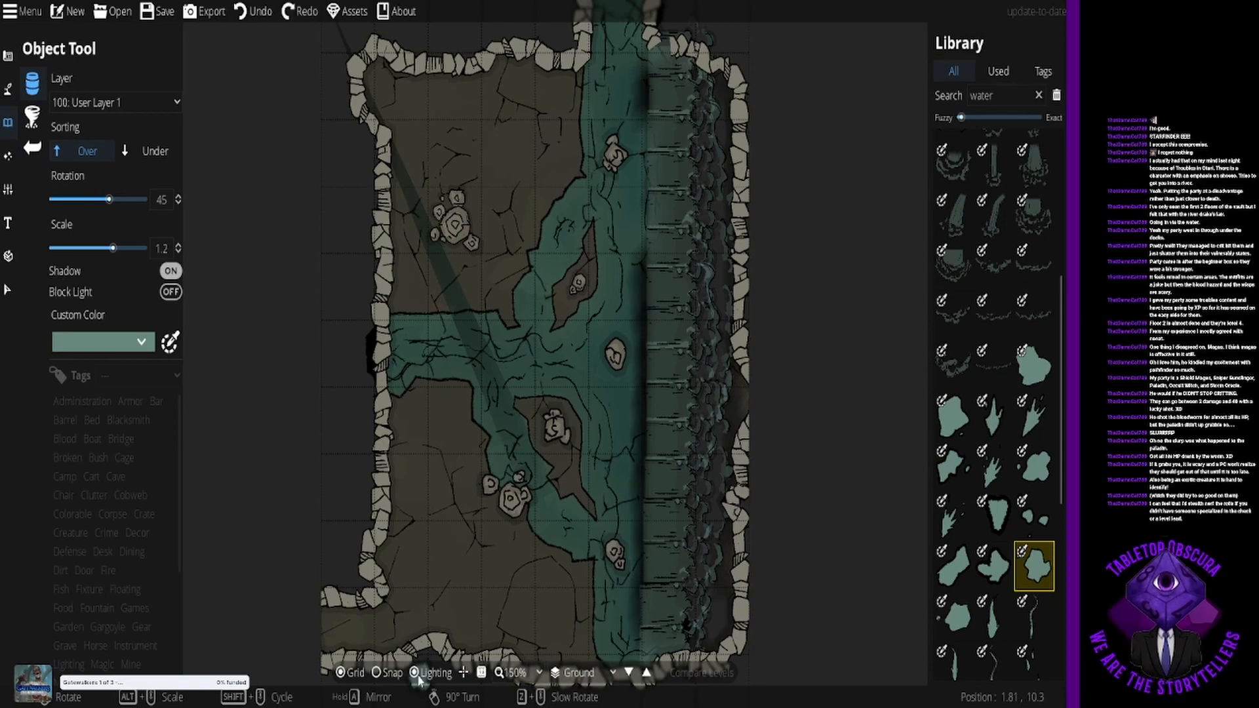
click(420, 673)
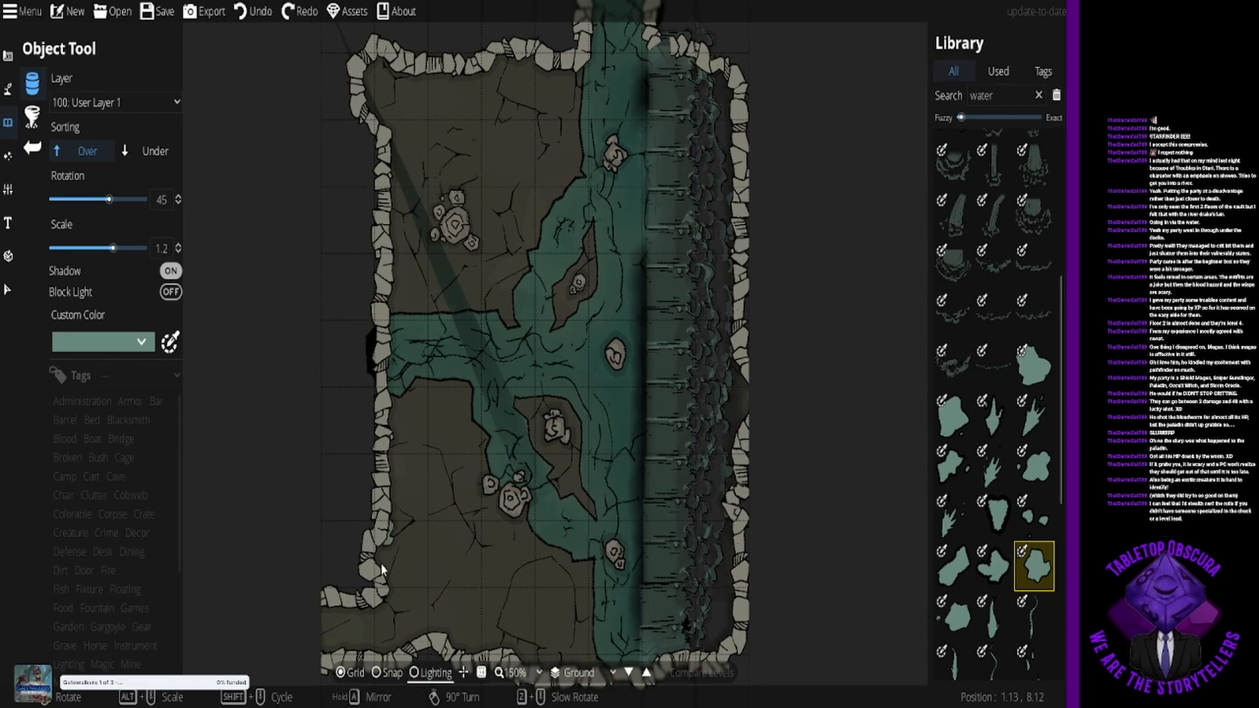
click(421, 676)
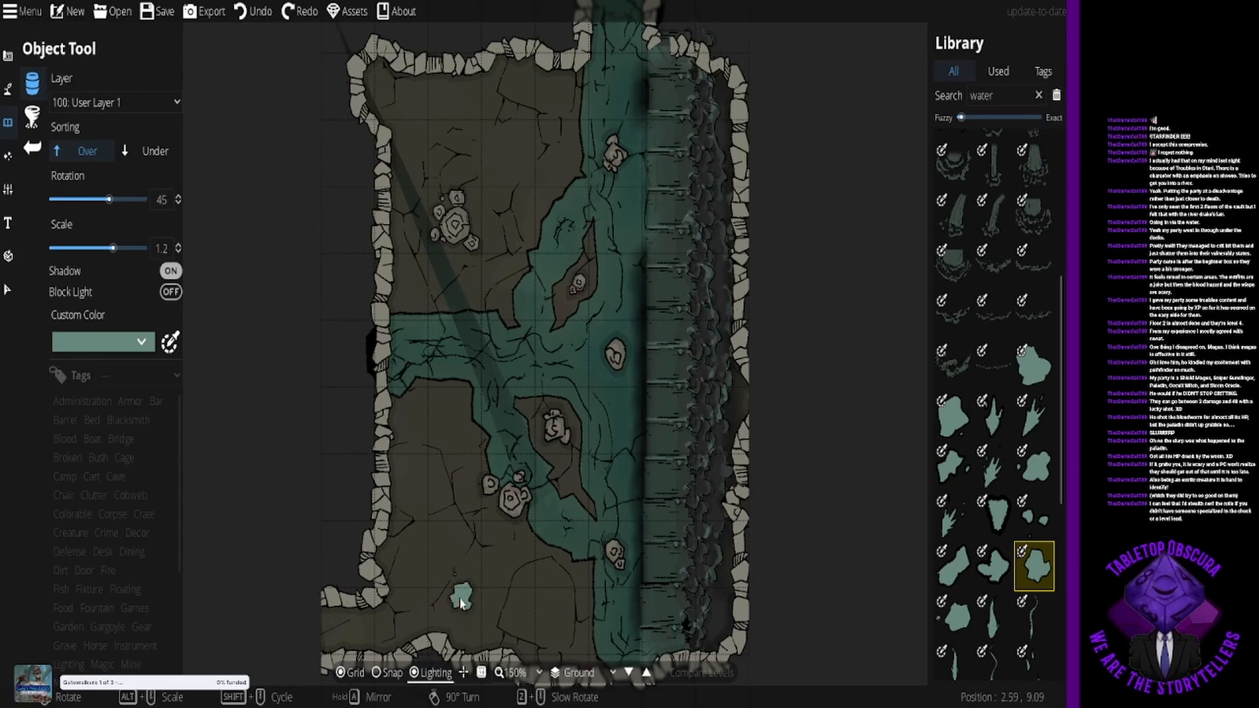
click(419, 674)
click(412, 142)
key(ctrl+z)
click(423, 673)
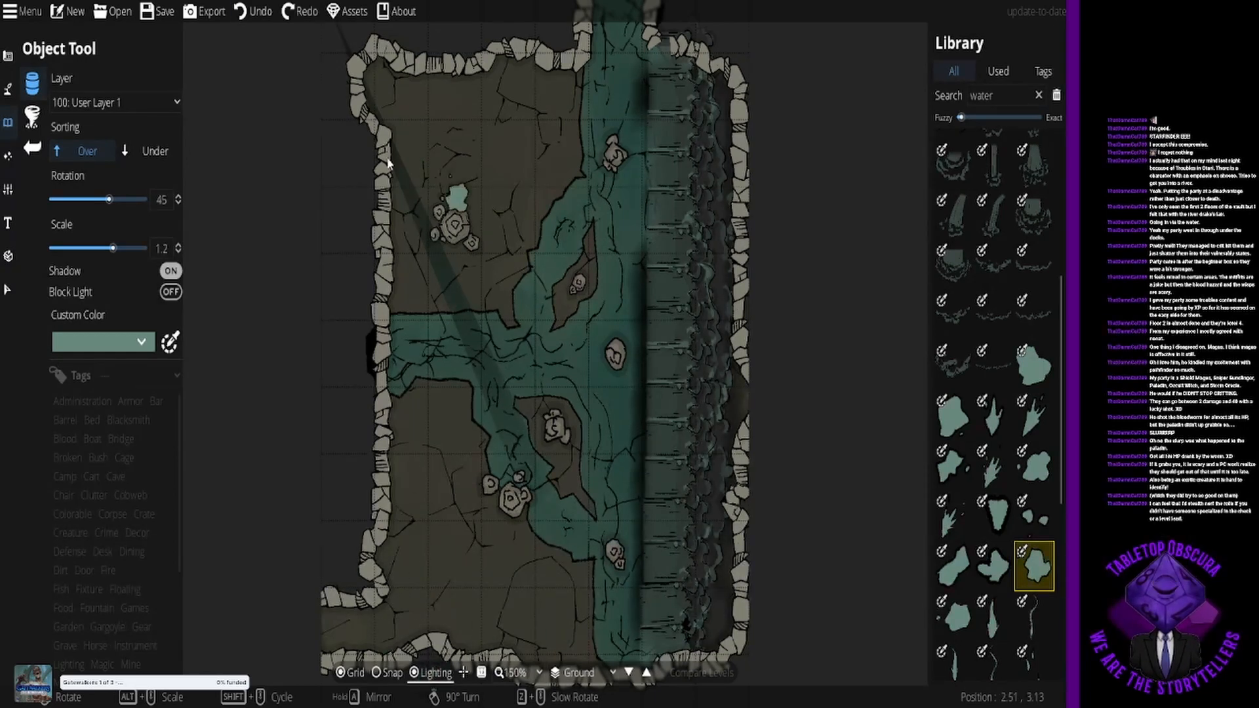
Step: Turn off the object shadow and place the water stain on the chamber's northwest floor at rotation 45 and scale 1.2
click(171, 278)
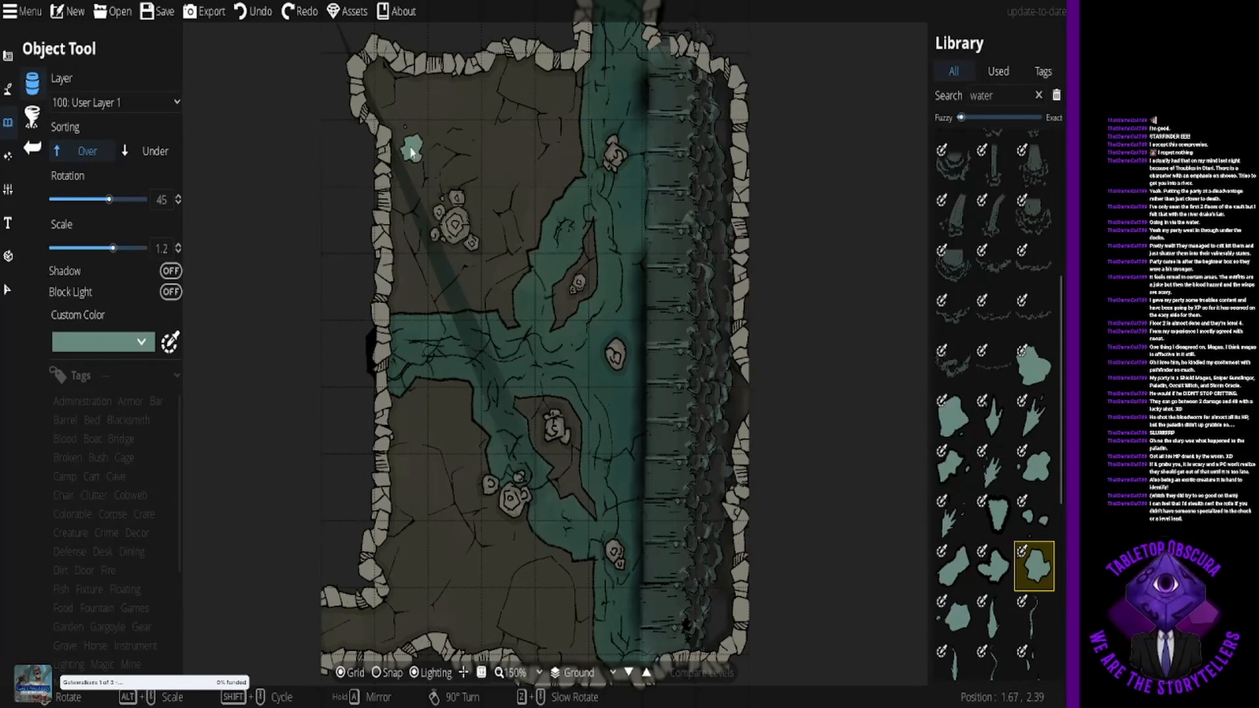
click(411, 151)
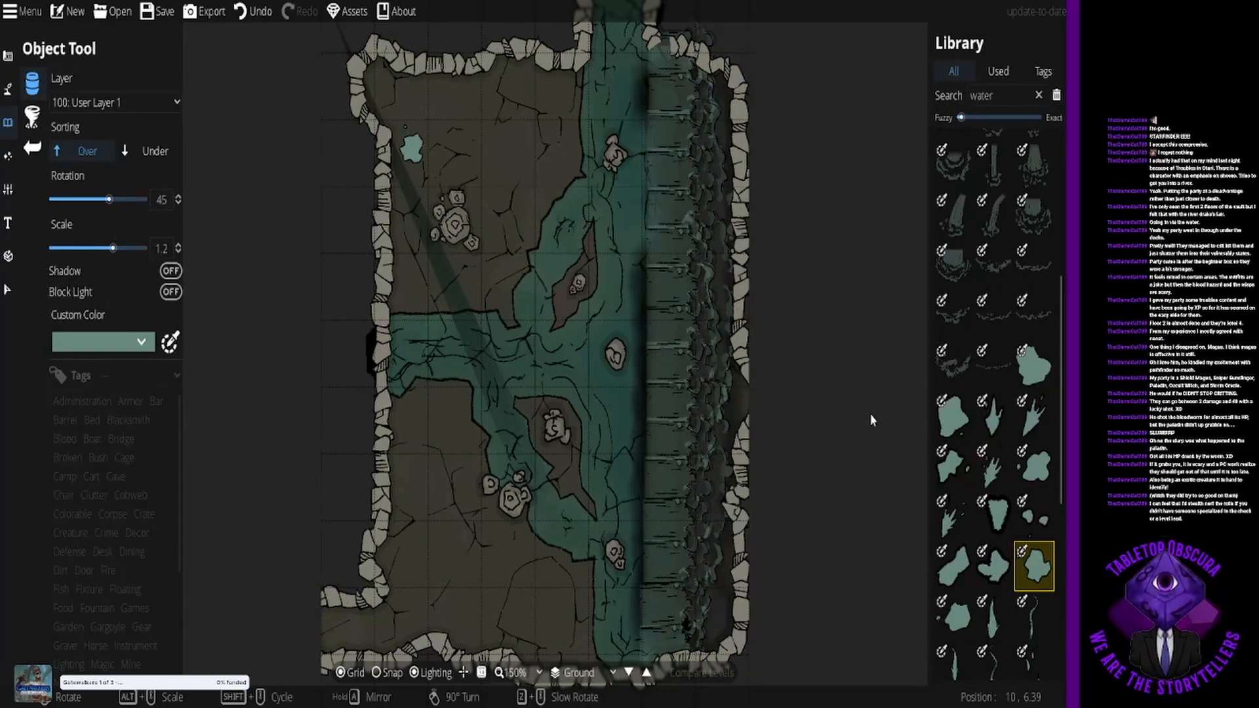
mouse_move(994, 414)
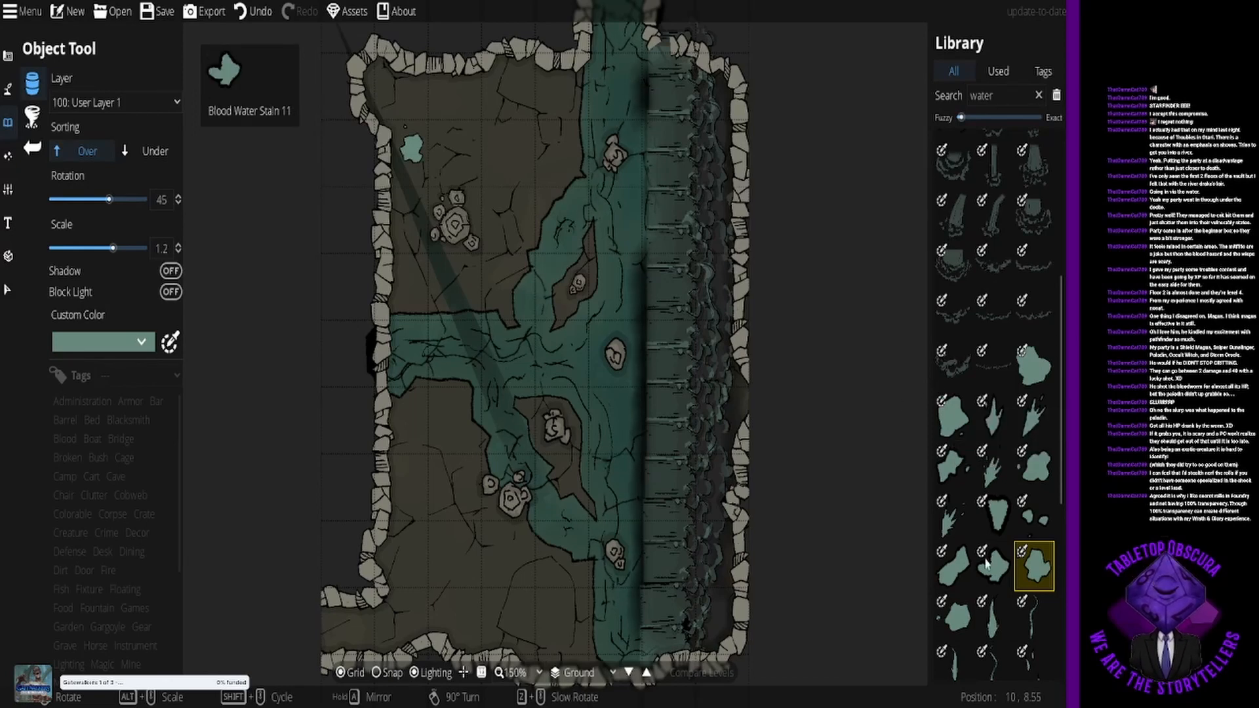
Step: Place a splattered water stain on the chamber's southwest floor and Blood Water Stain 09 beside the river's northern bank
click(1038, 473)
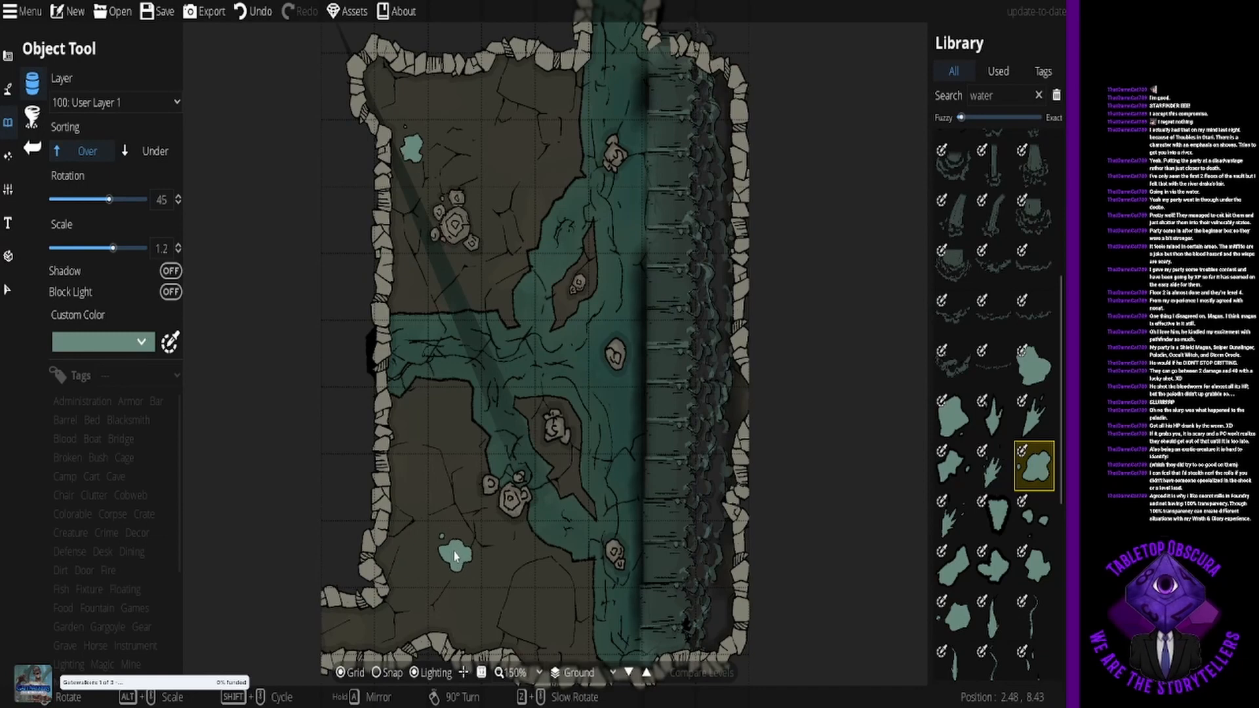
click(456, 556)
click(1034, 515)
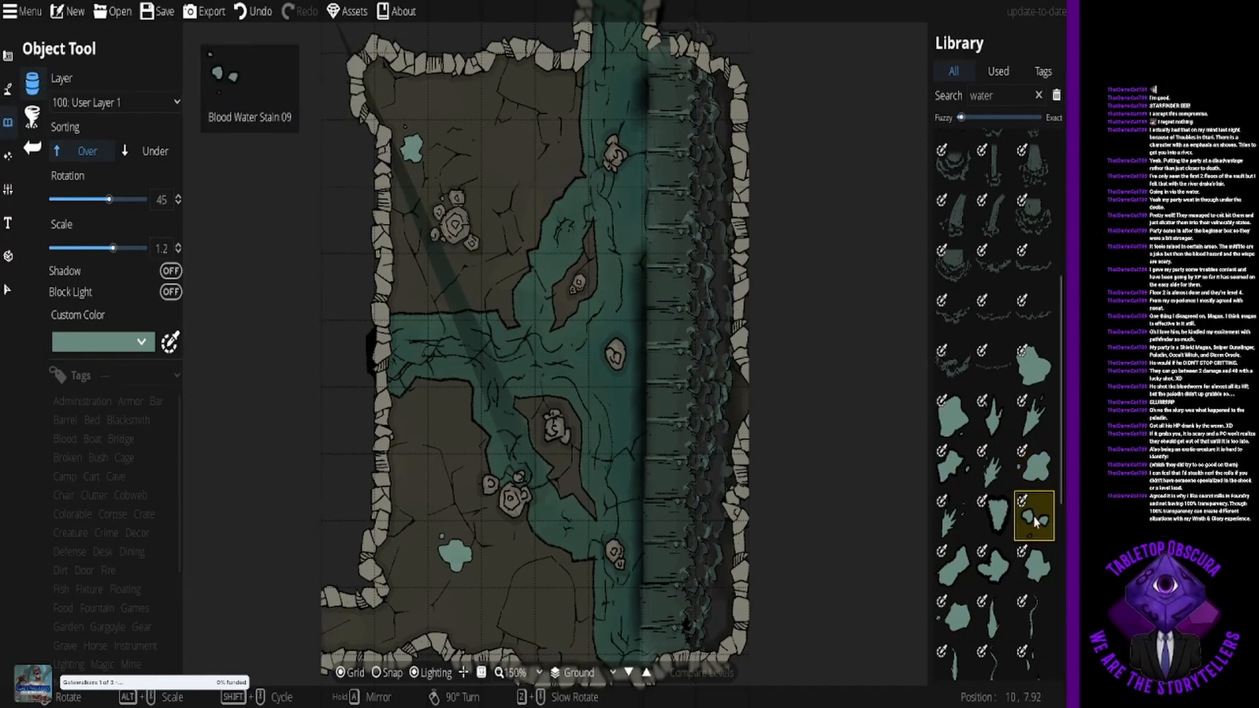
click(562, 164)
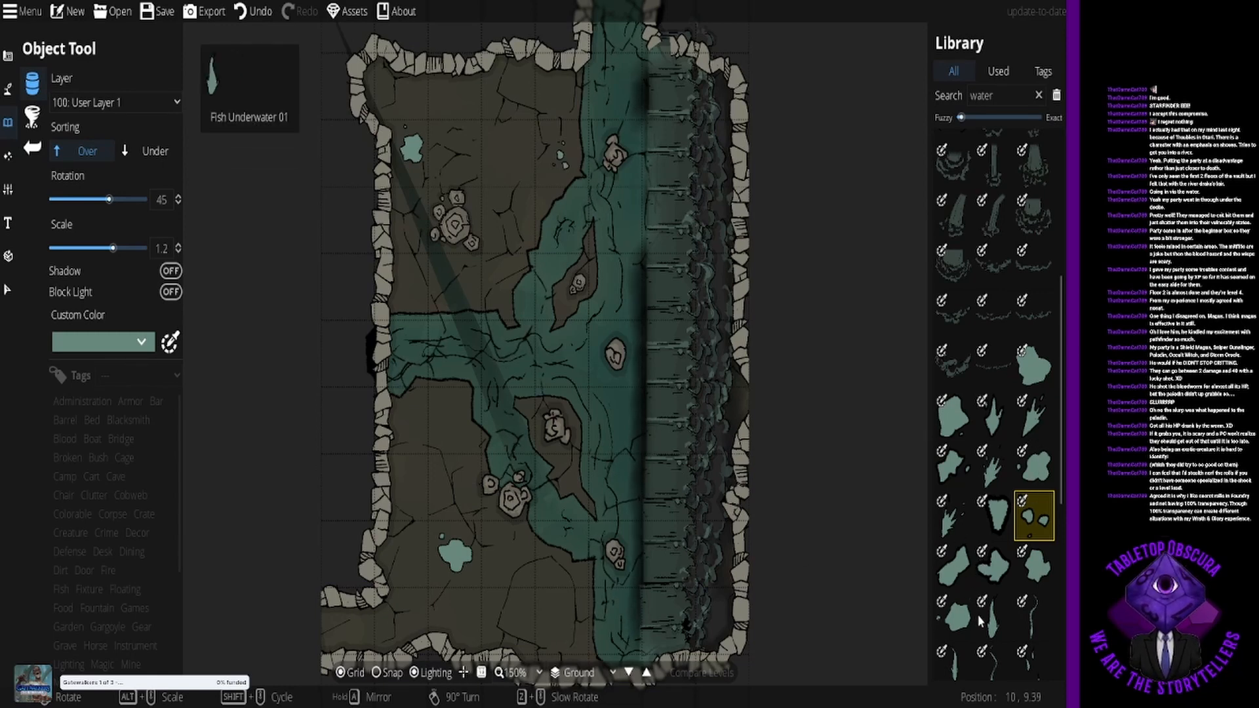
scroll(976, 612, down, 1)
scroll(975, 612, down, 2)
scroll(976, 613, up, 3)
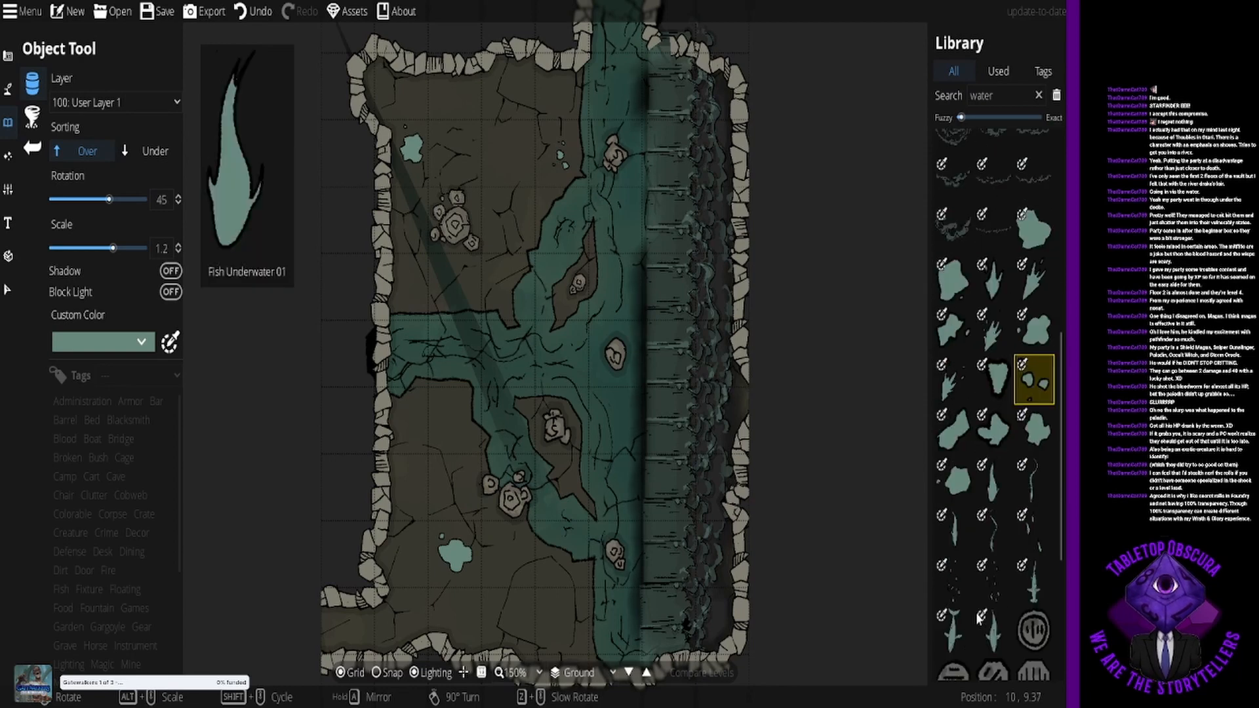
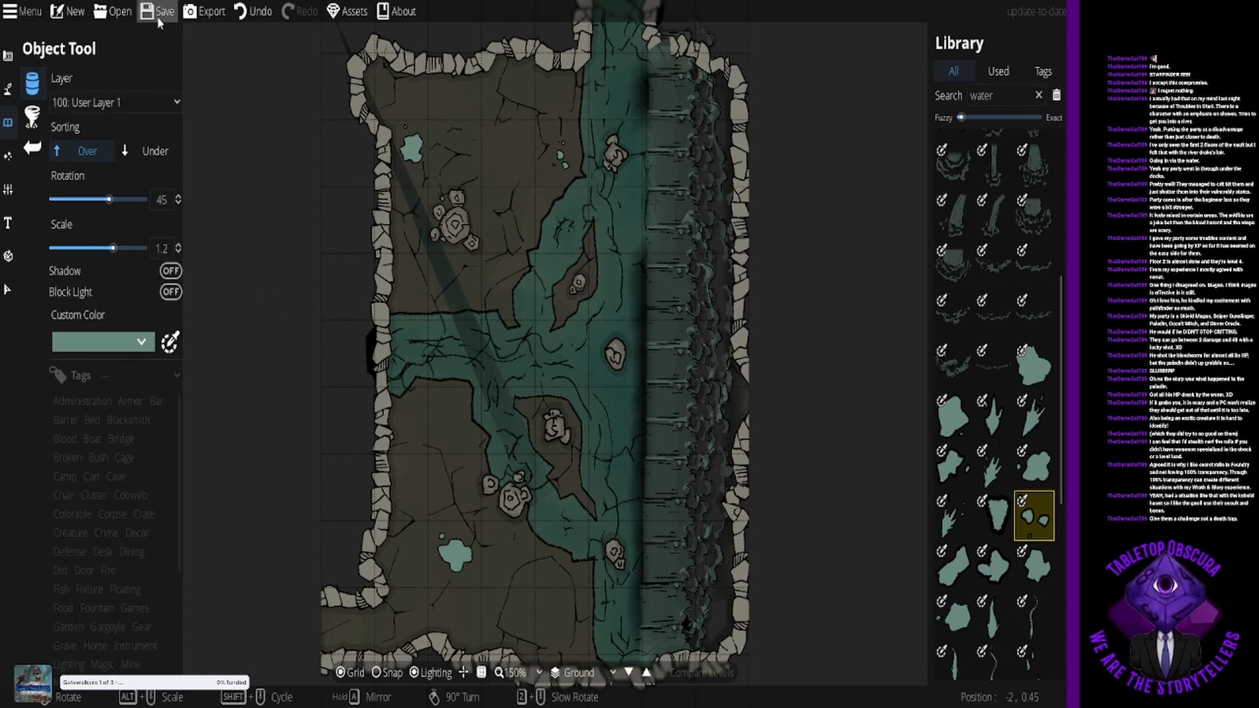
Step: Check the whole cave map and save it
mouse_move(503, 329)
mouse_down()
mouse_move(487, 282)
mouse_move(483, 339)
mouse_move(487, 314)
mouse_up()
scroll(487, 313, down, 4)
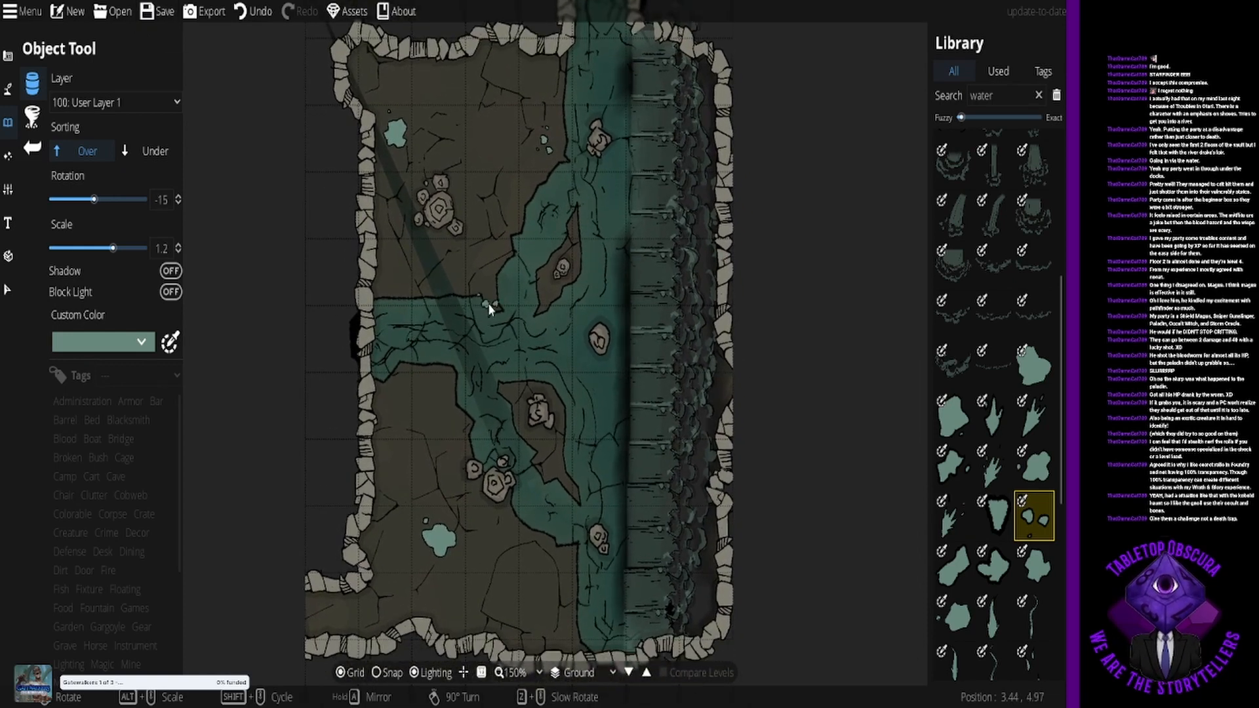
scroll(493, 288, down, 1)
scroll(496, 288, down, 2)
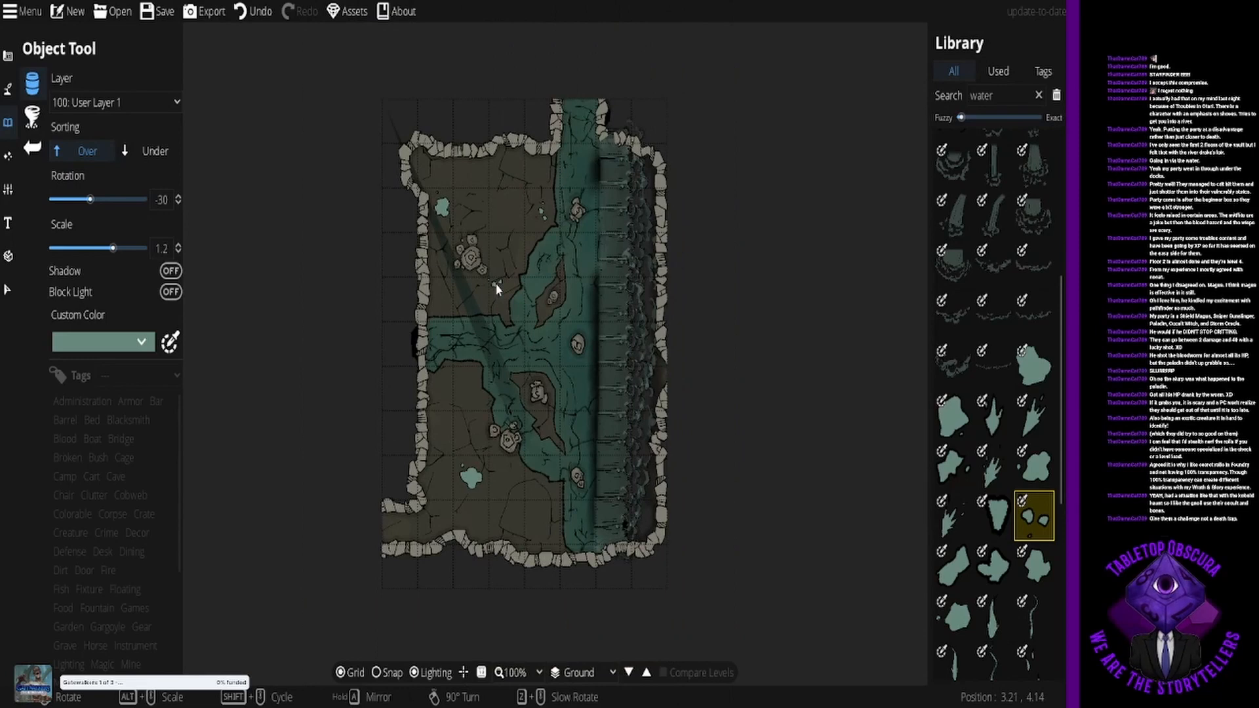
scroll(496, 288, up, 1)
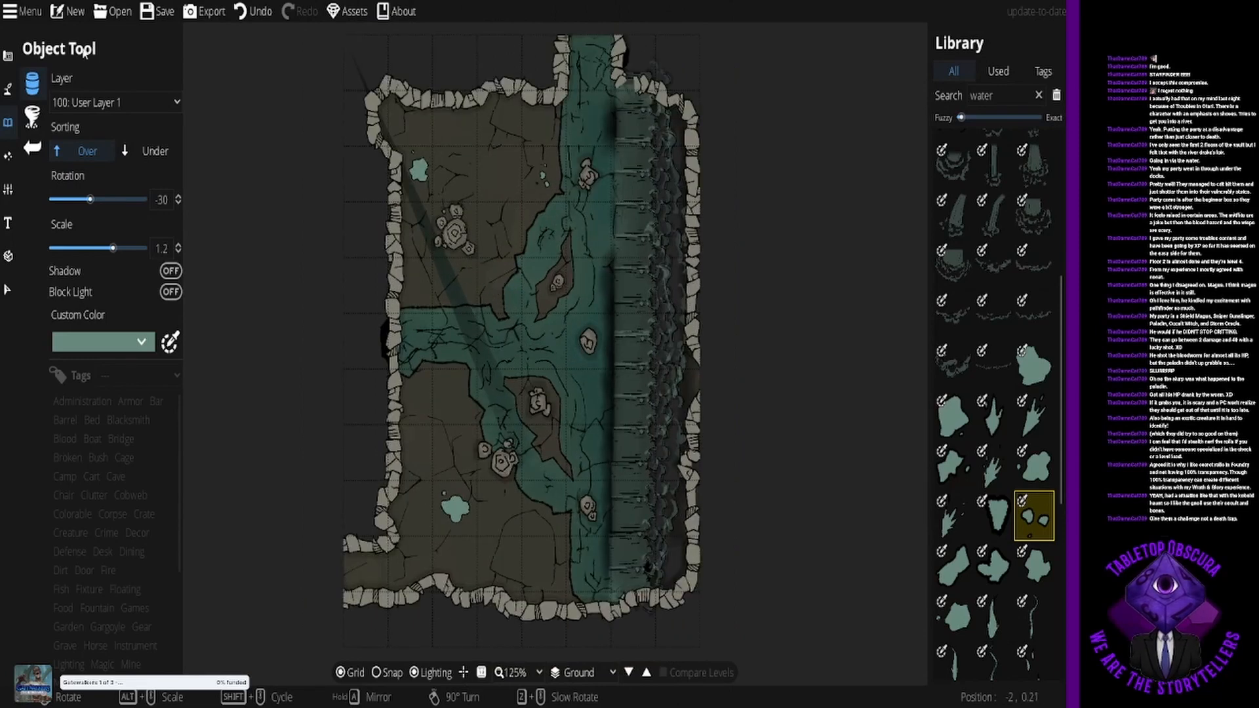
click(158, 11)
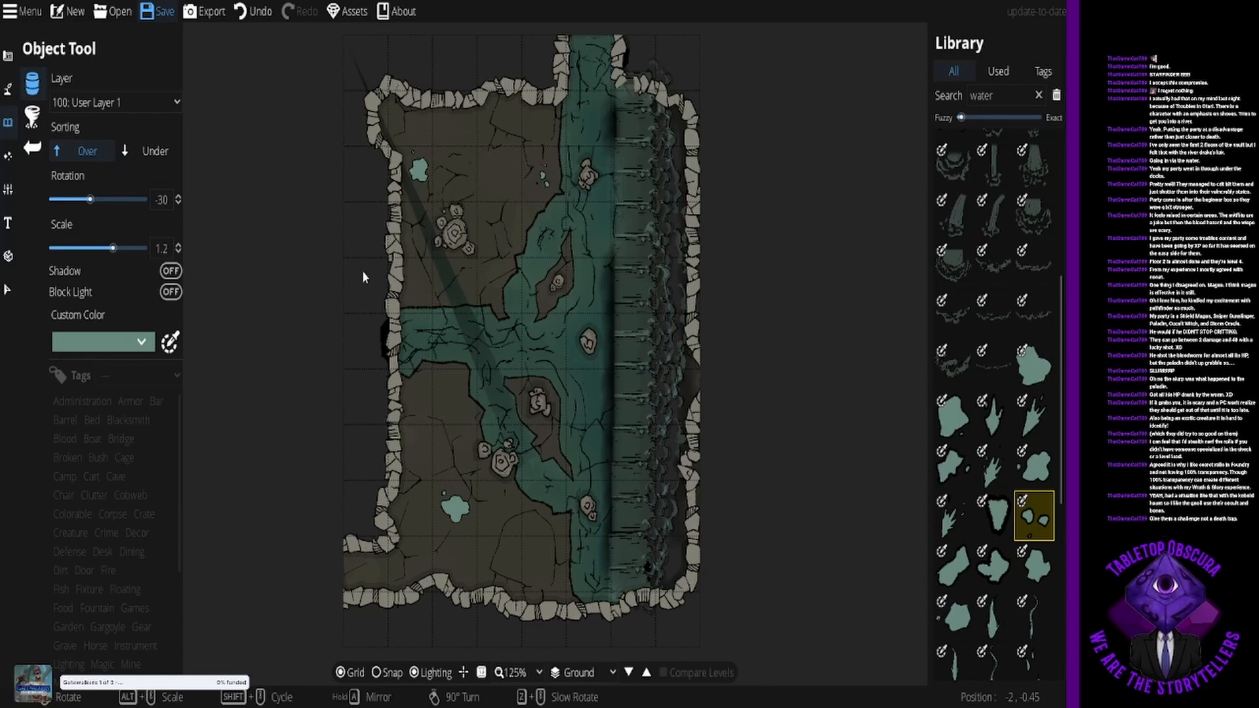
Step: Export the map in Universal VTT mode with grid and lighting on at 100 pixels per tile, and close the export options
click(205, 12)
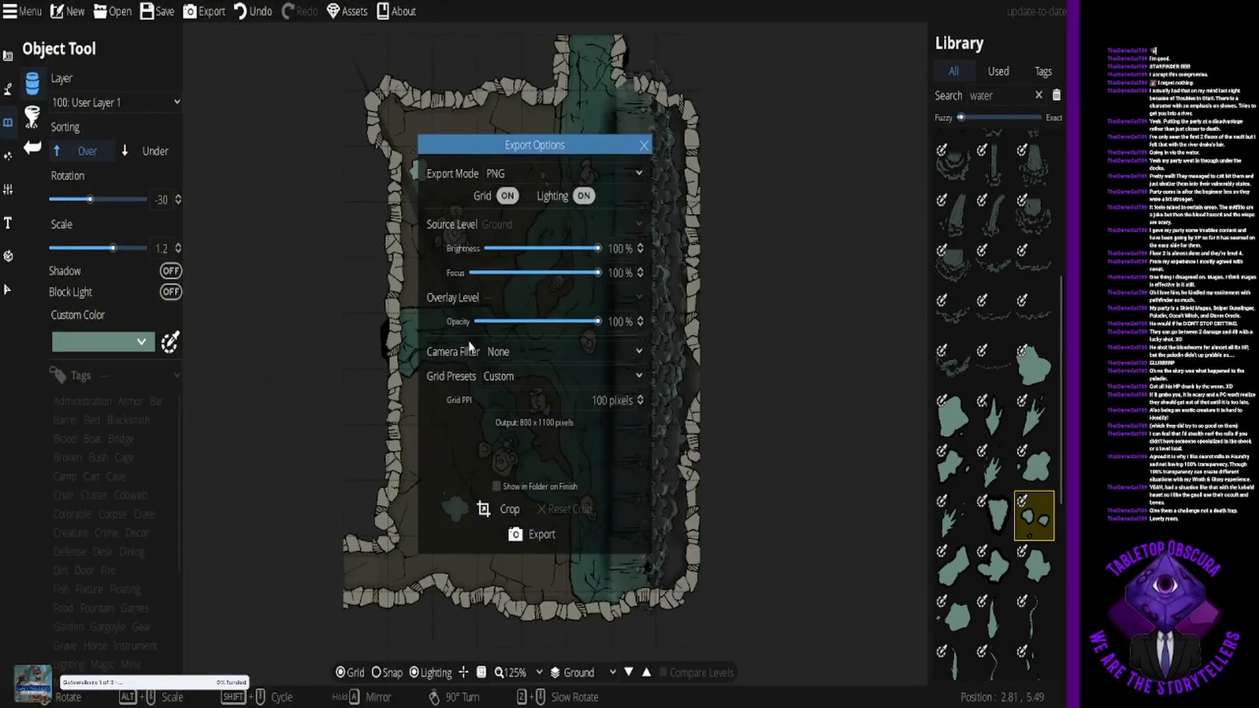
click(543, 178)
click(547, 254)
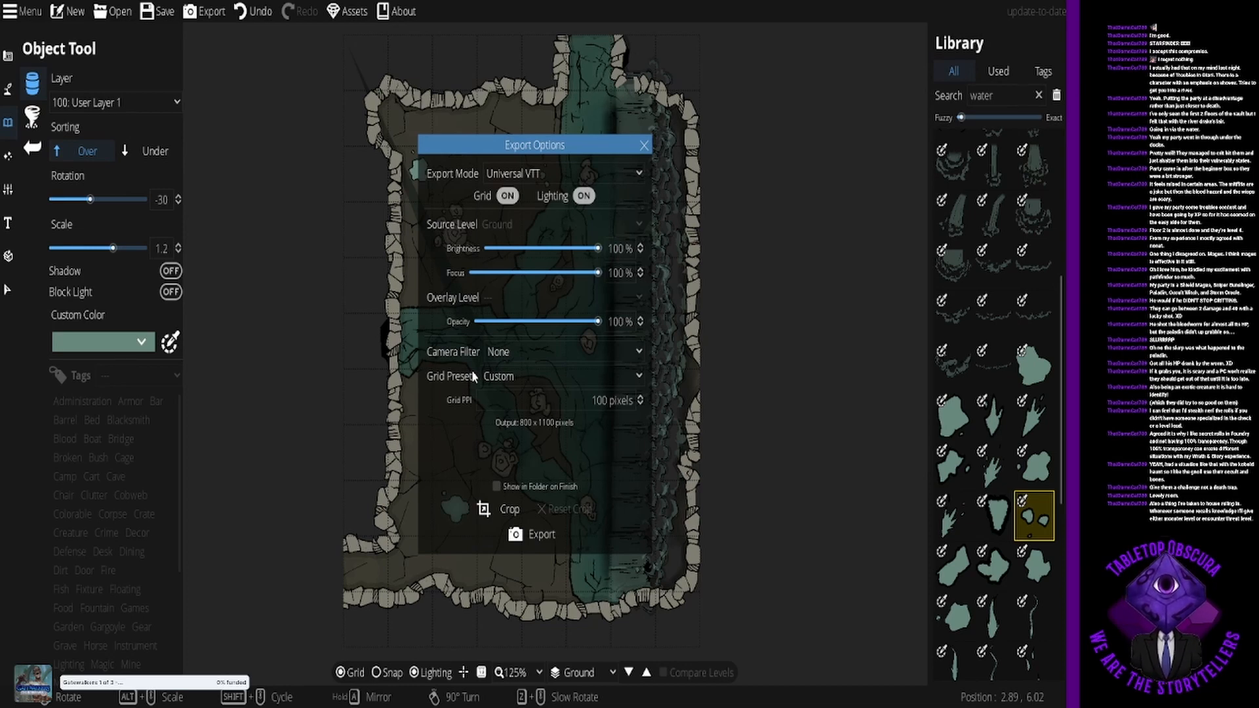
click(643, 144)
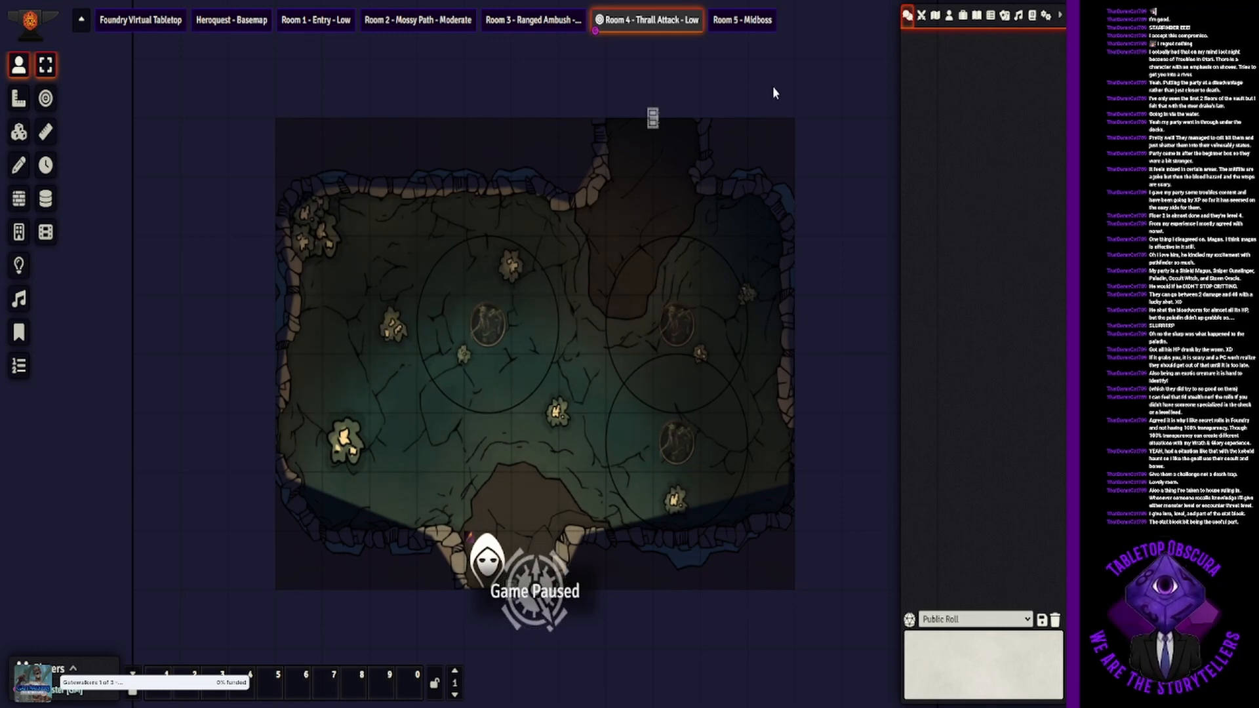
Step: Switch to Foundry Virtual Tabletop, unpause the game, and import the exported battlemap as the scene Room 6 - Waterfall Room
key(space)
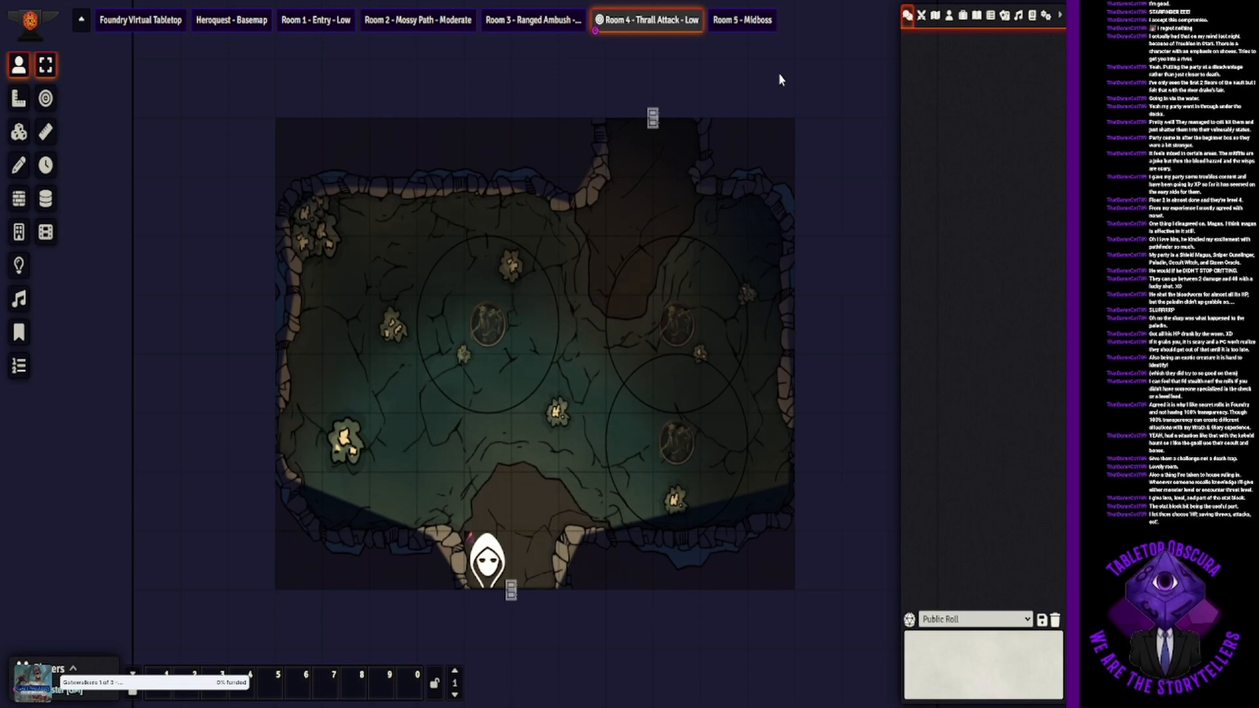
click(935, 15)
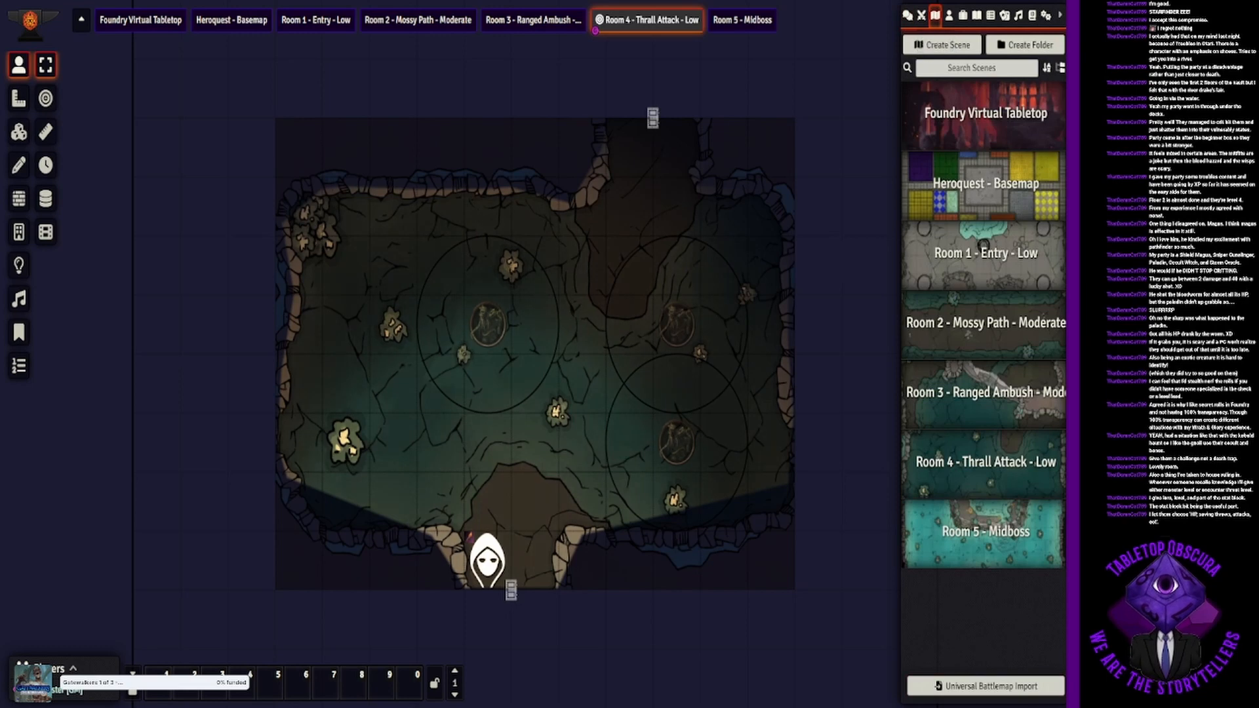
click(1000, 693)
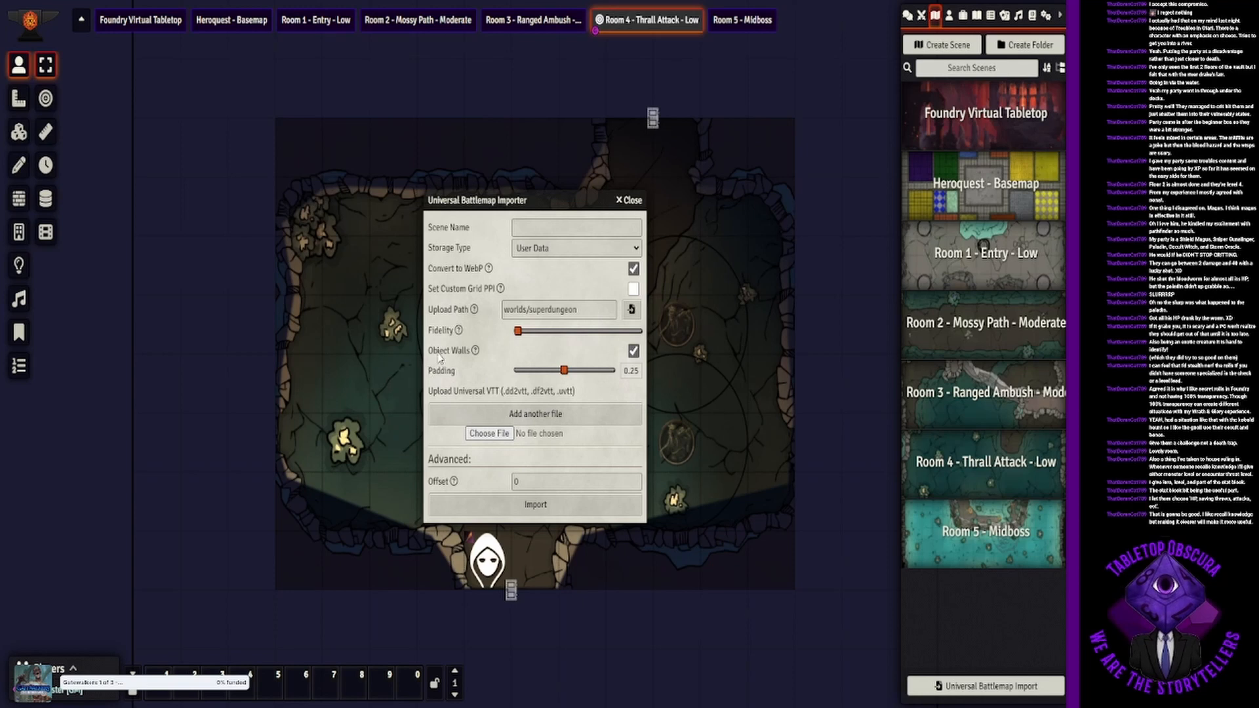
click(549, 518)
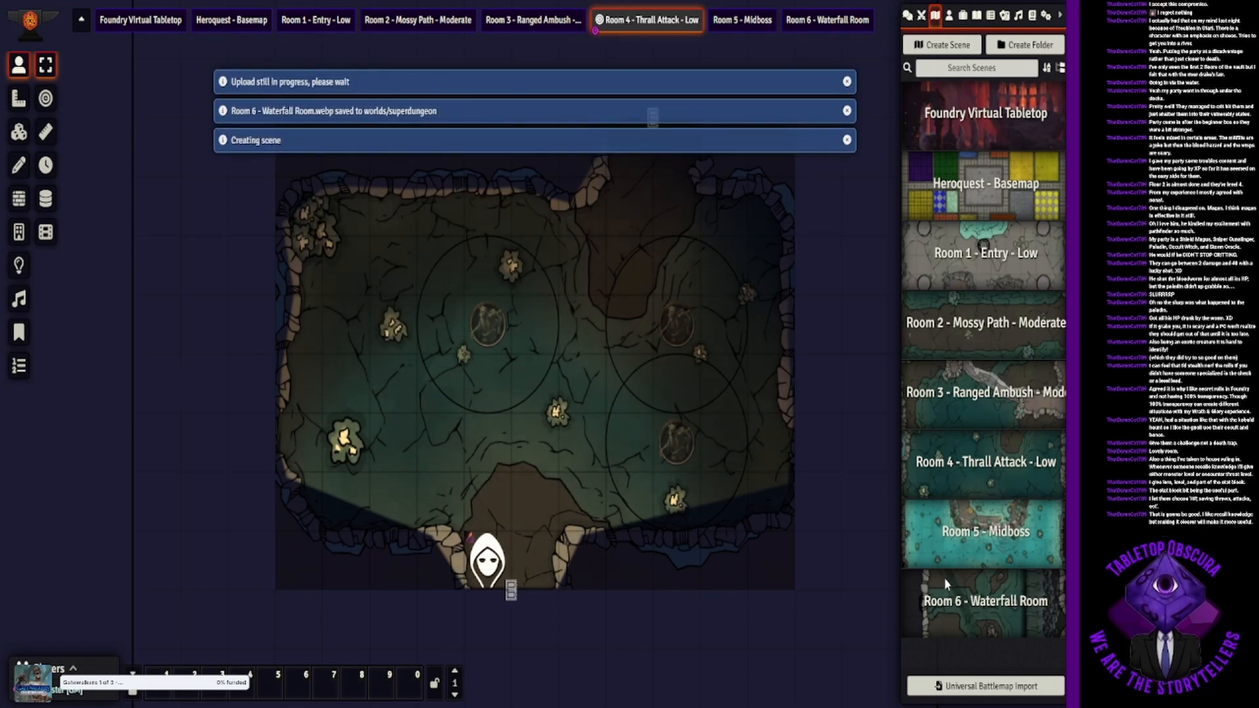
Step: View the Room 6 - Waterfall Room scene and inspect the imported map
right_click(919, 623)
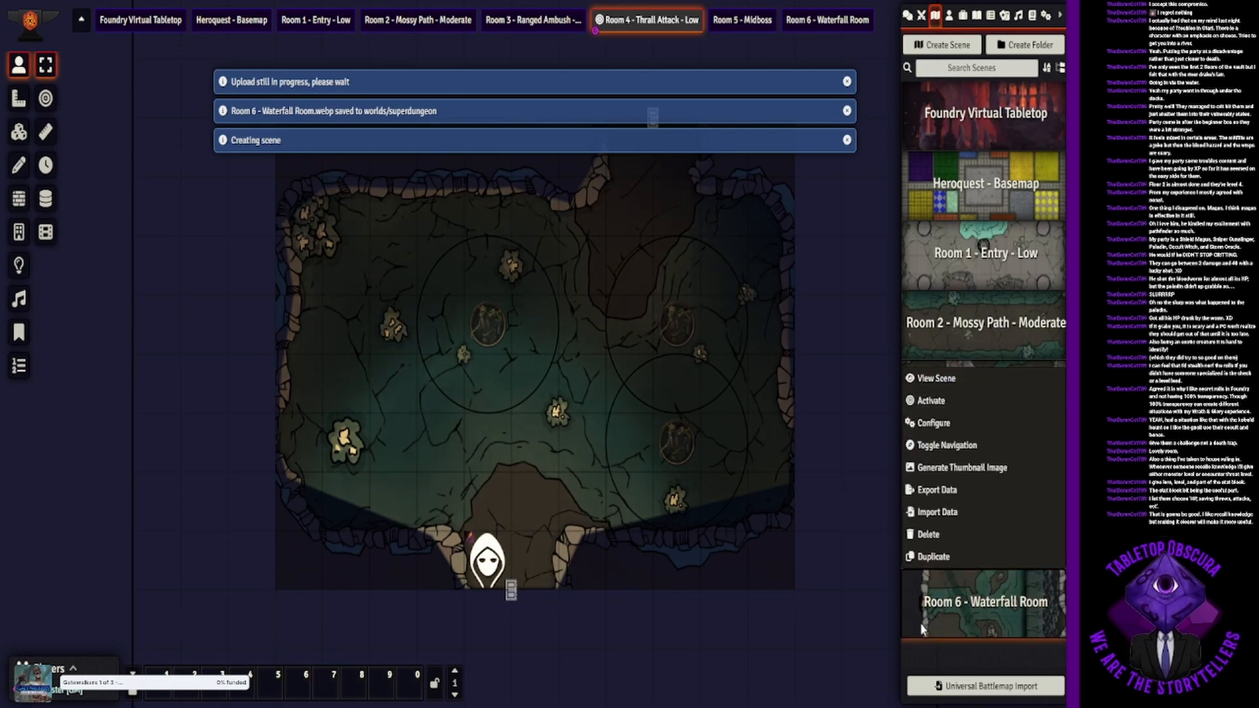
click(952, 381)
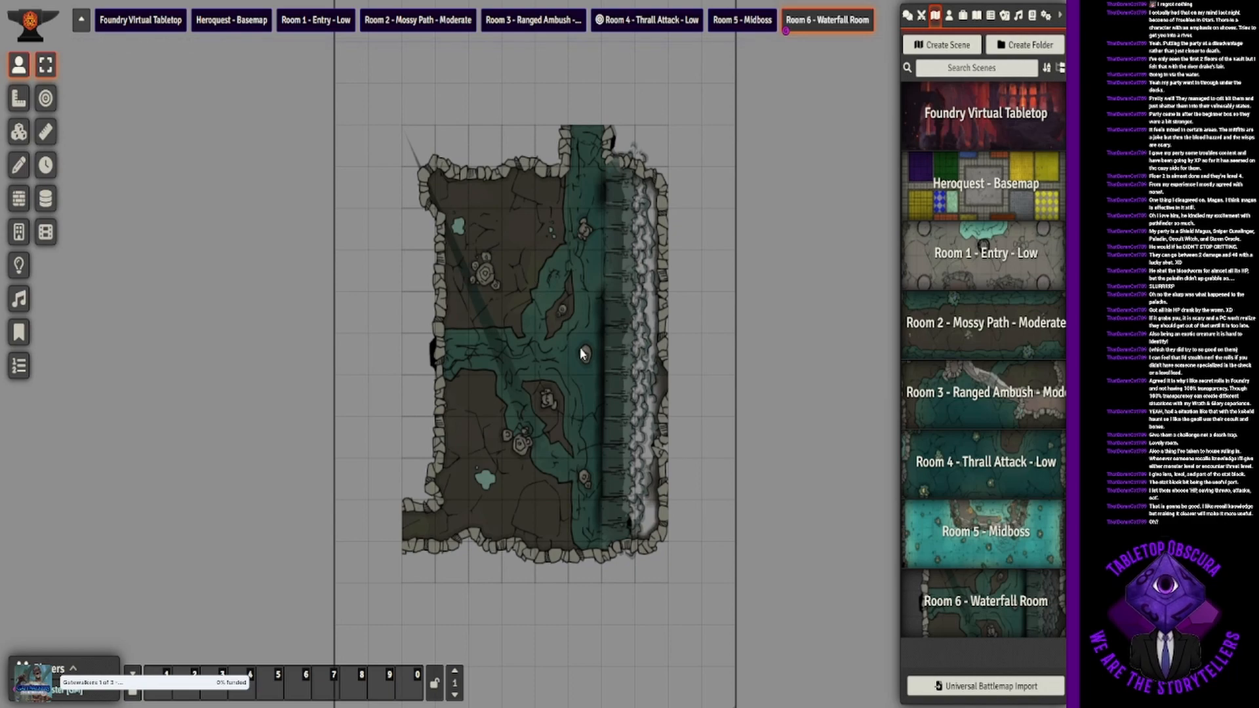
scroll(582, 355, up, 10)
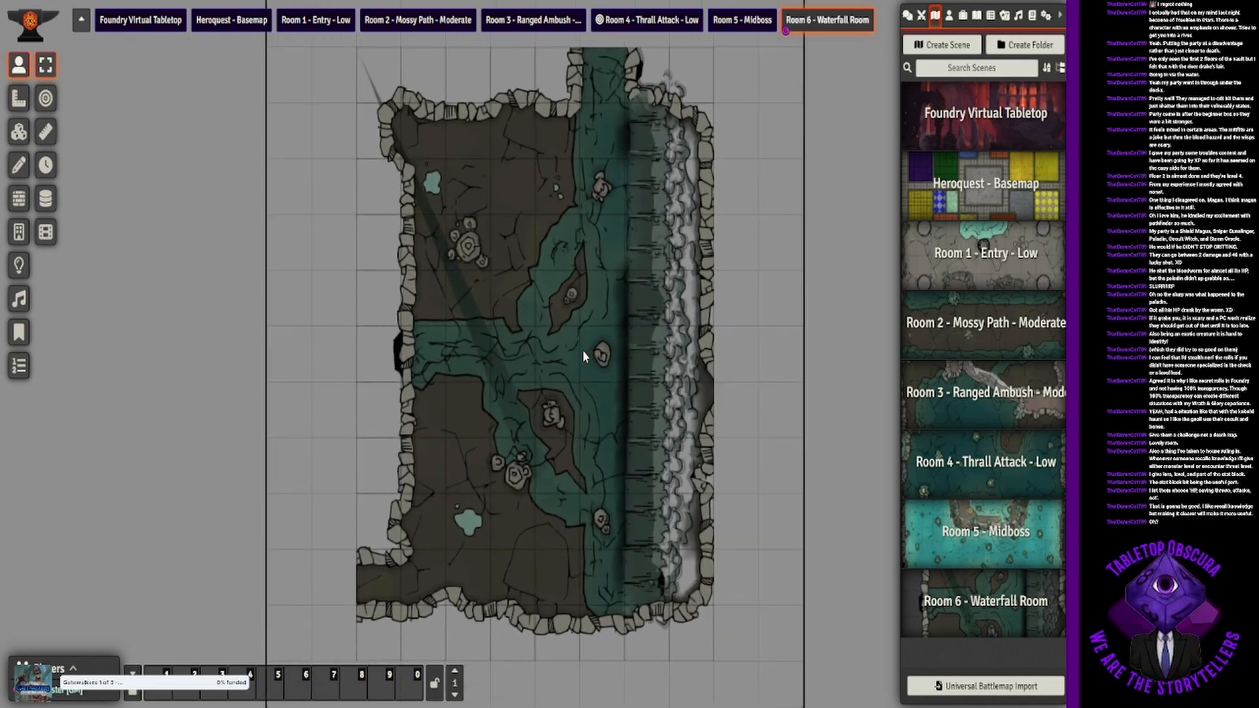
scroll(588, 350, down, 5)
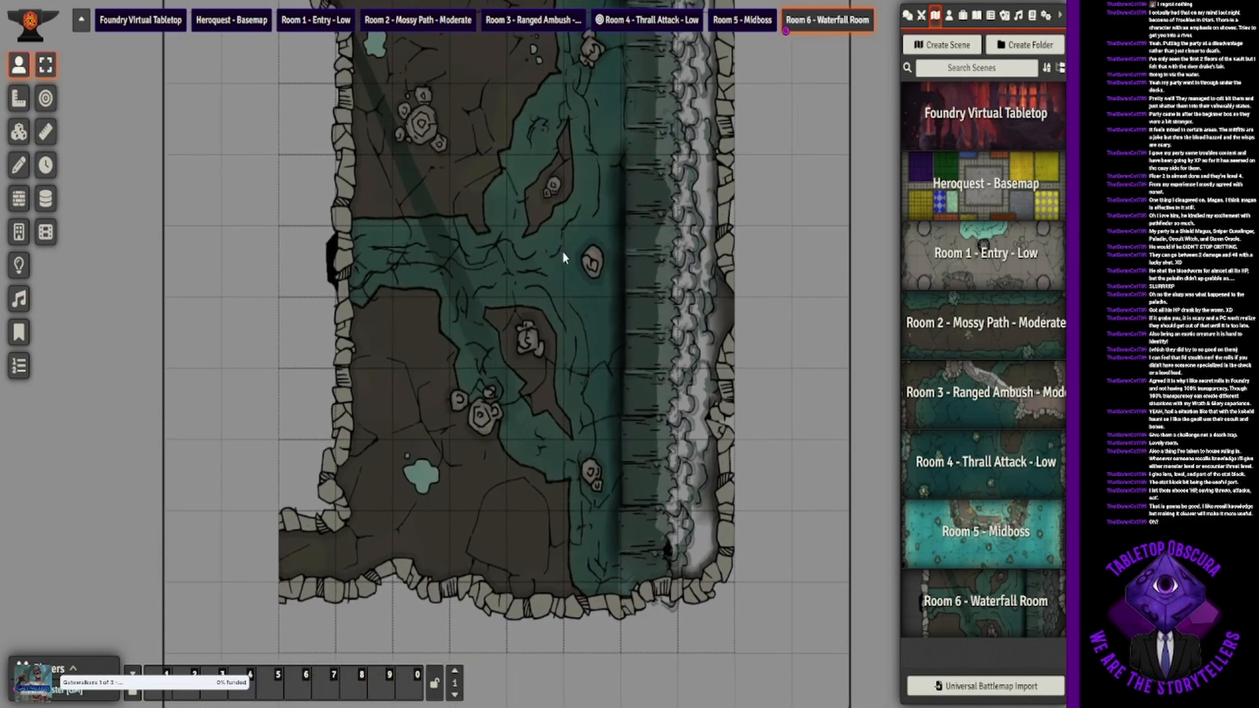
drag(579, 192, 584, 252)
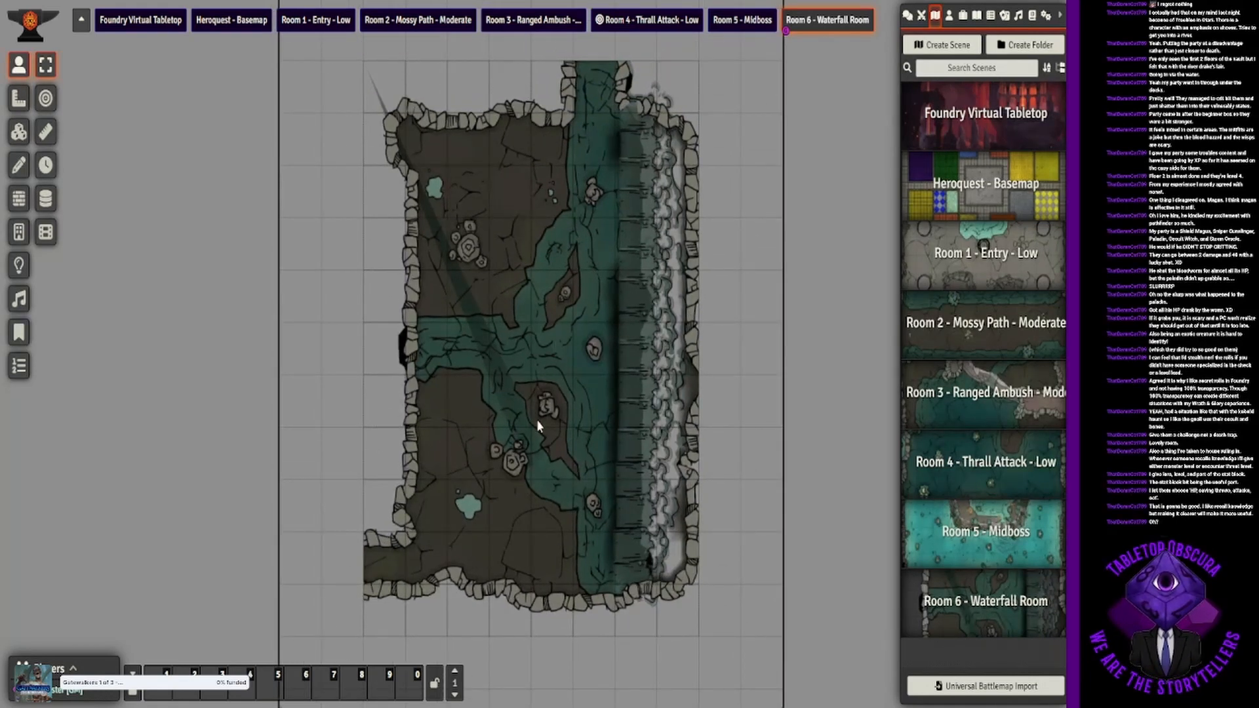
Step: Place the Test actor's token in the southwest entrance of the waterfall room and view the scene through its vision
click(949, 15)
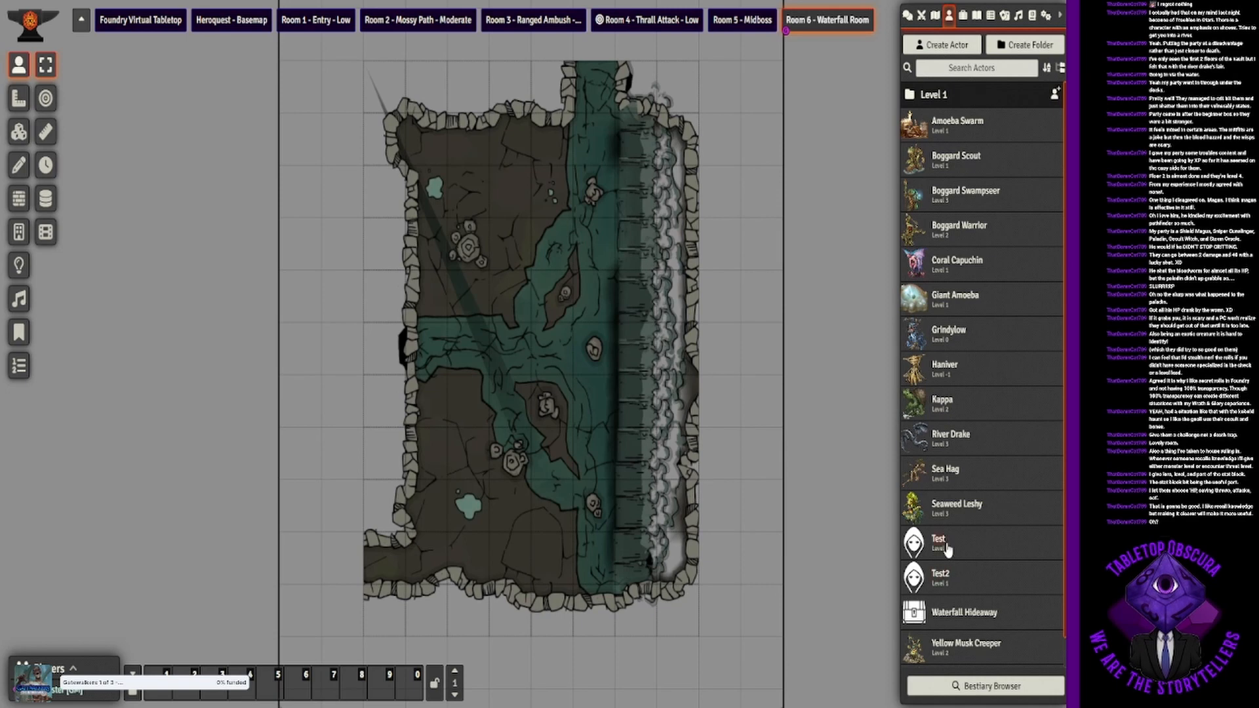
drag(947, 550, 385, 571)
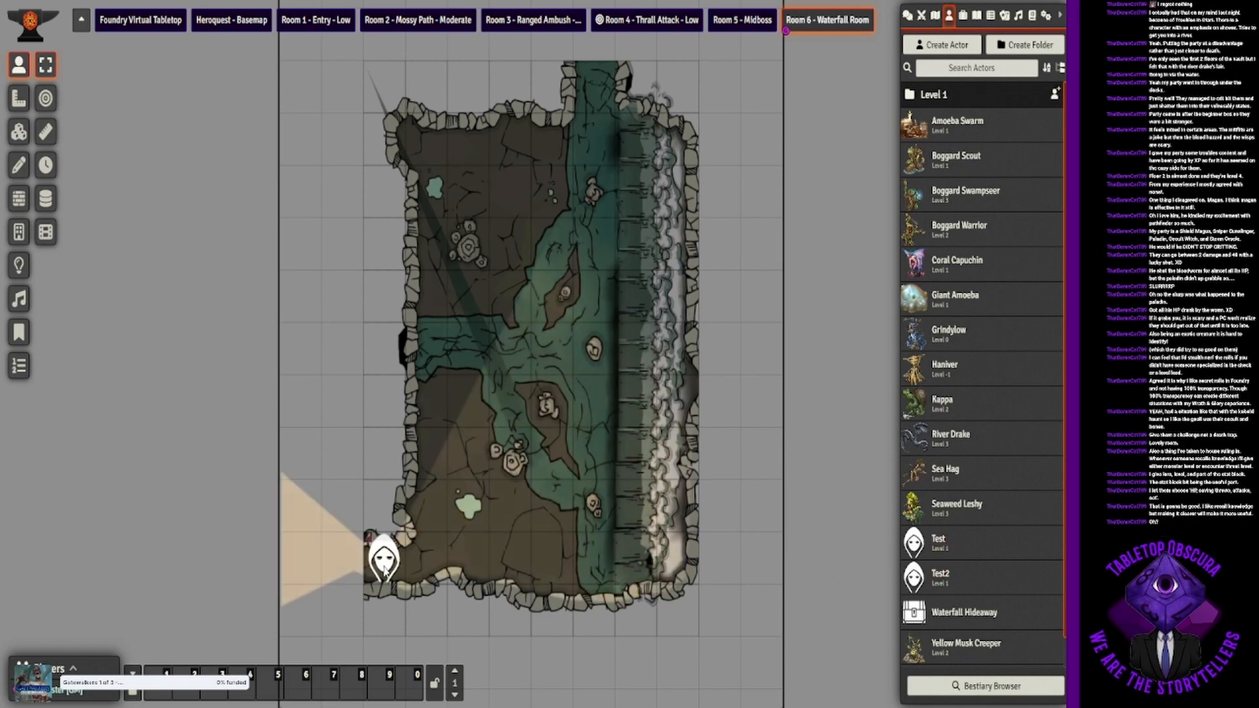
click(384, 568)
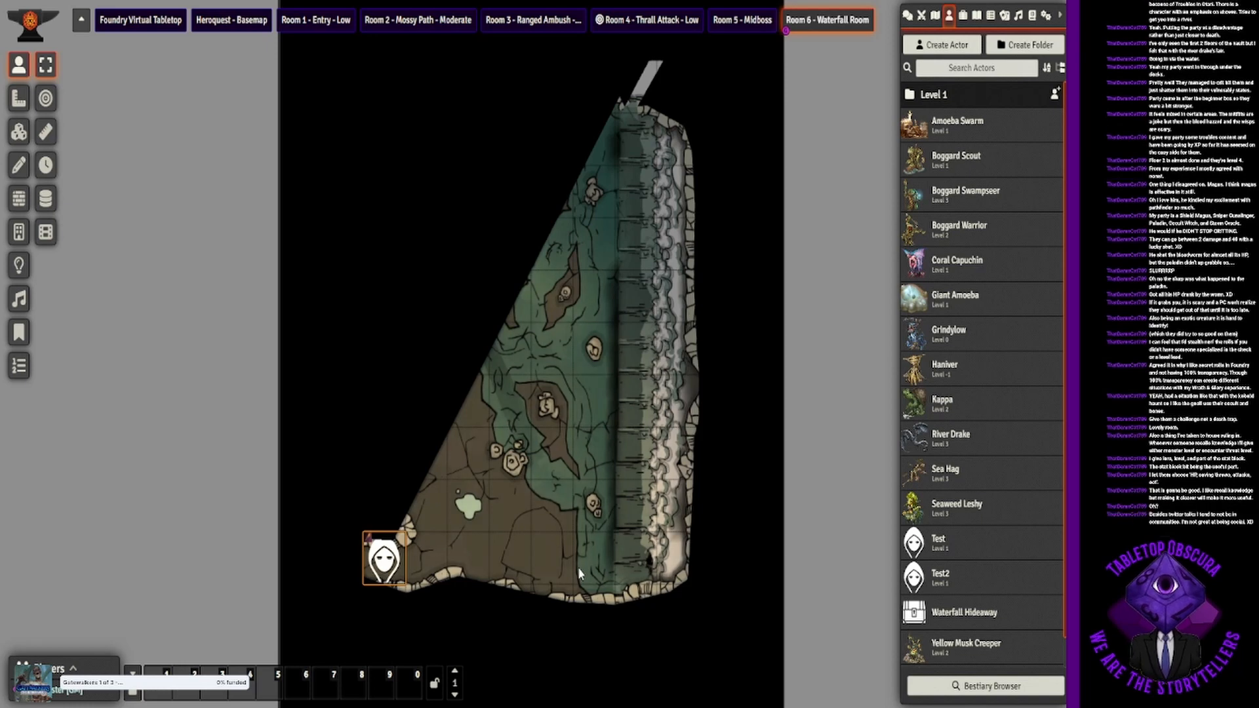
Step: Walk the Test token around the southwest floor and entrance passage to check its sight lines against the walls
key(Right)
key(Right)
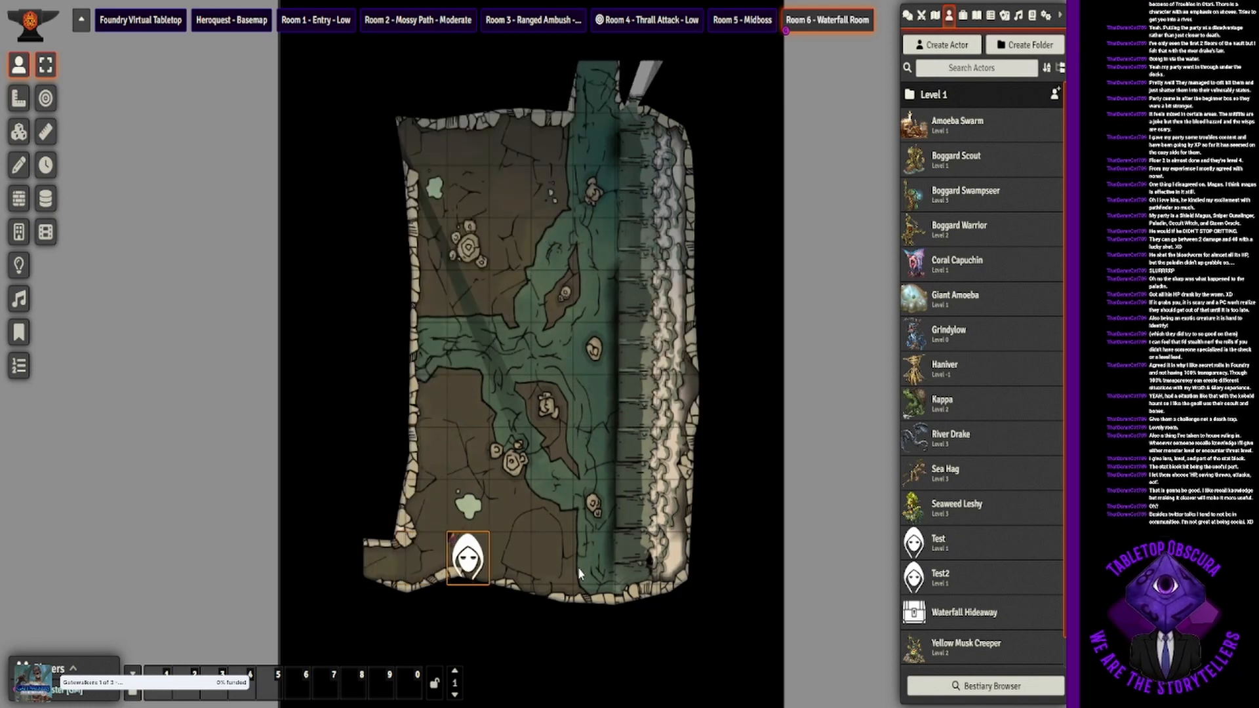
key(Up)
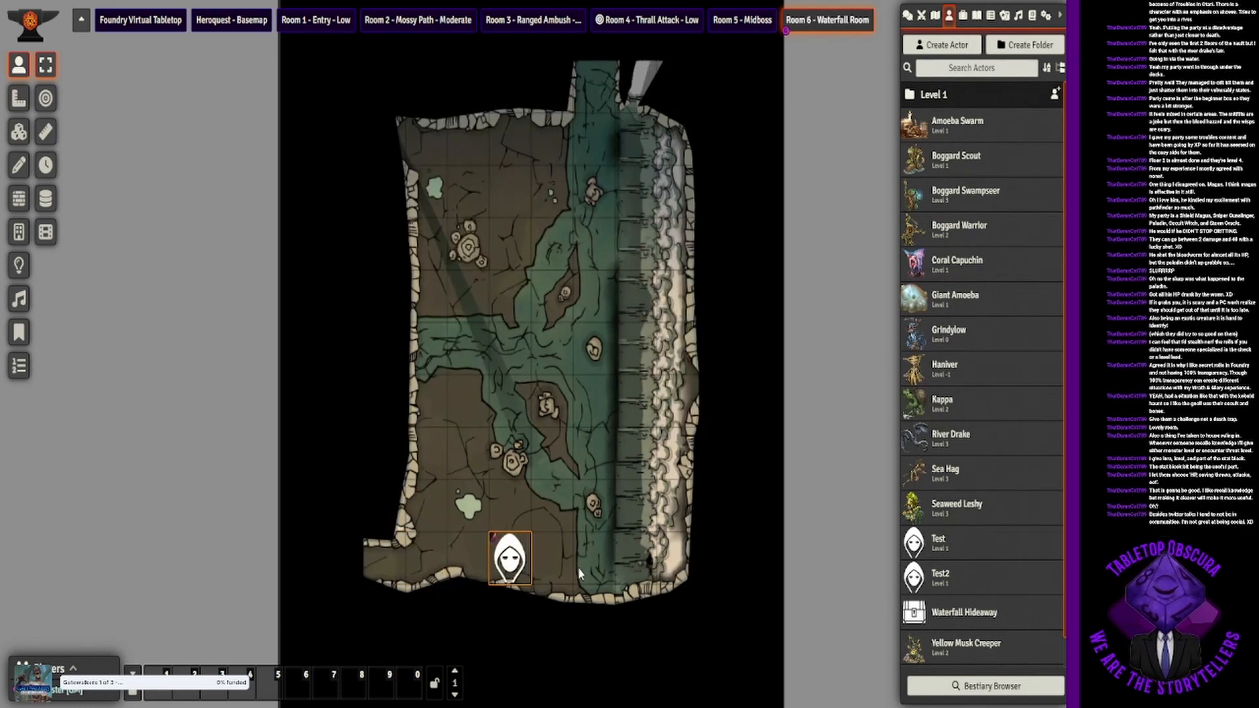
key(Up)
key(Up)
key(Up)
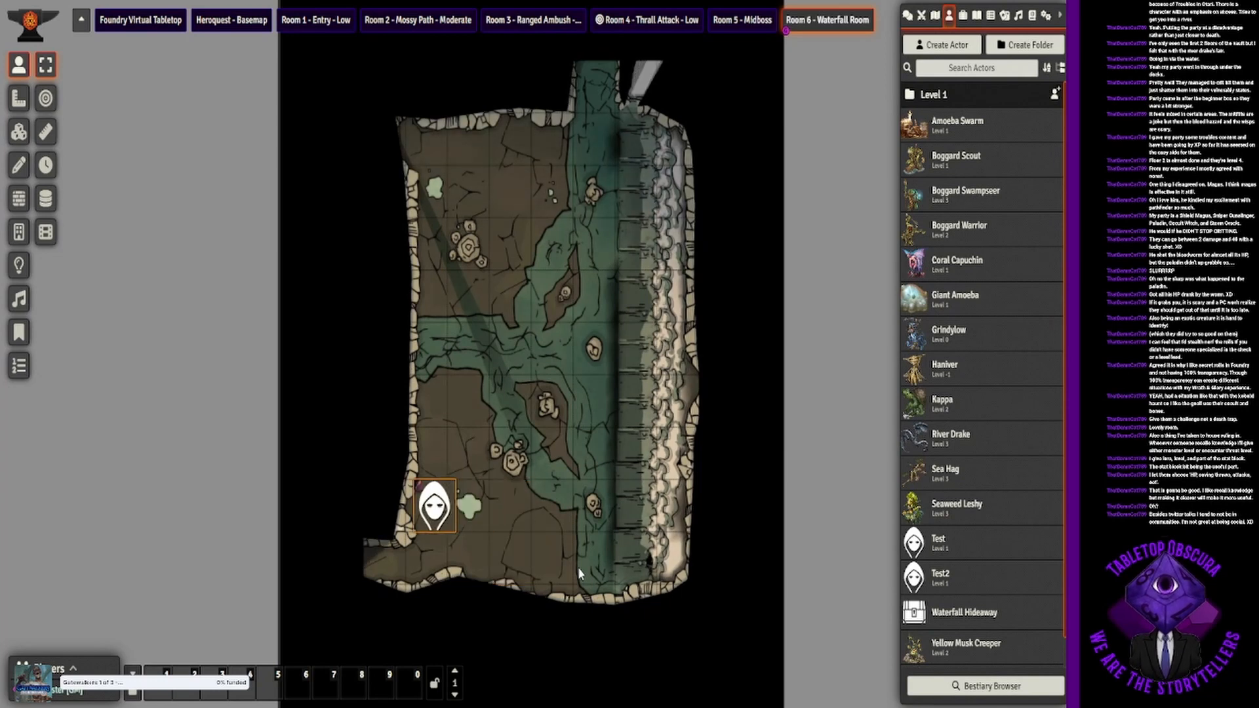
key(Down)
key(Down)
key(Down)
key(Down)
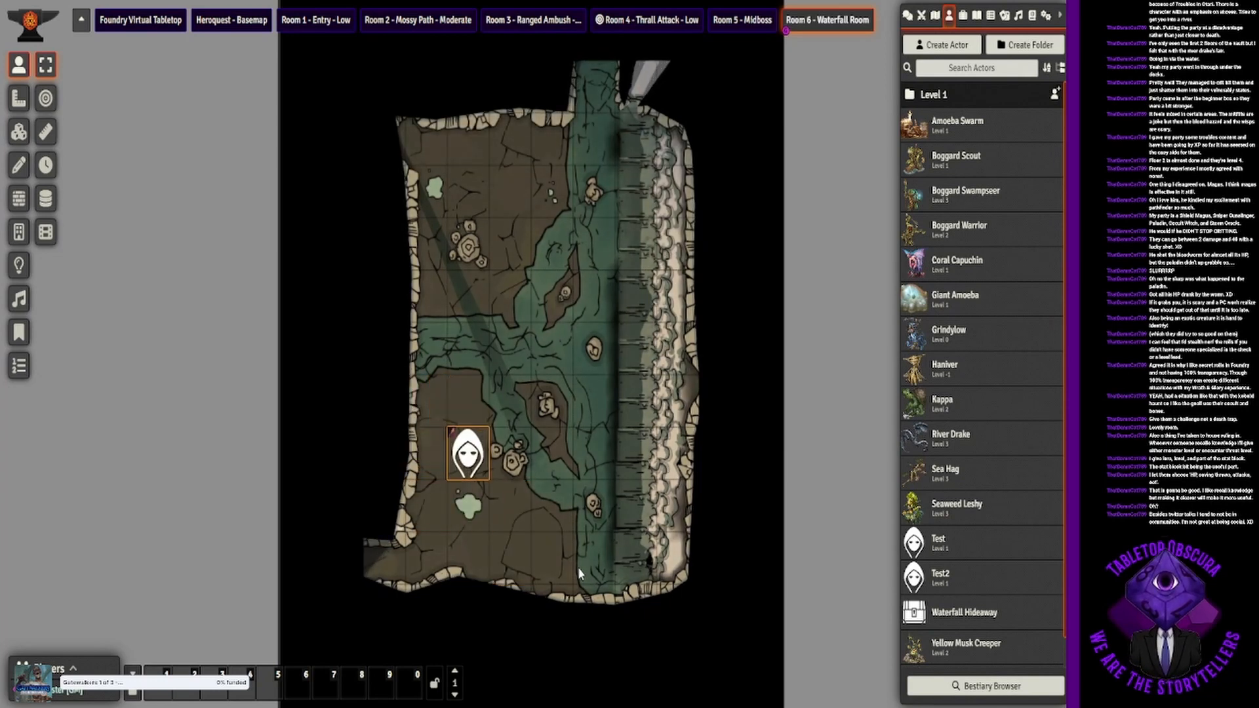
key(Left)
key(Left)
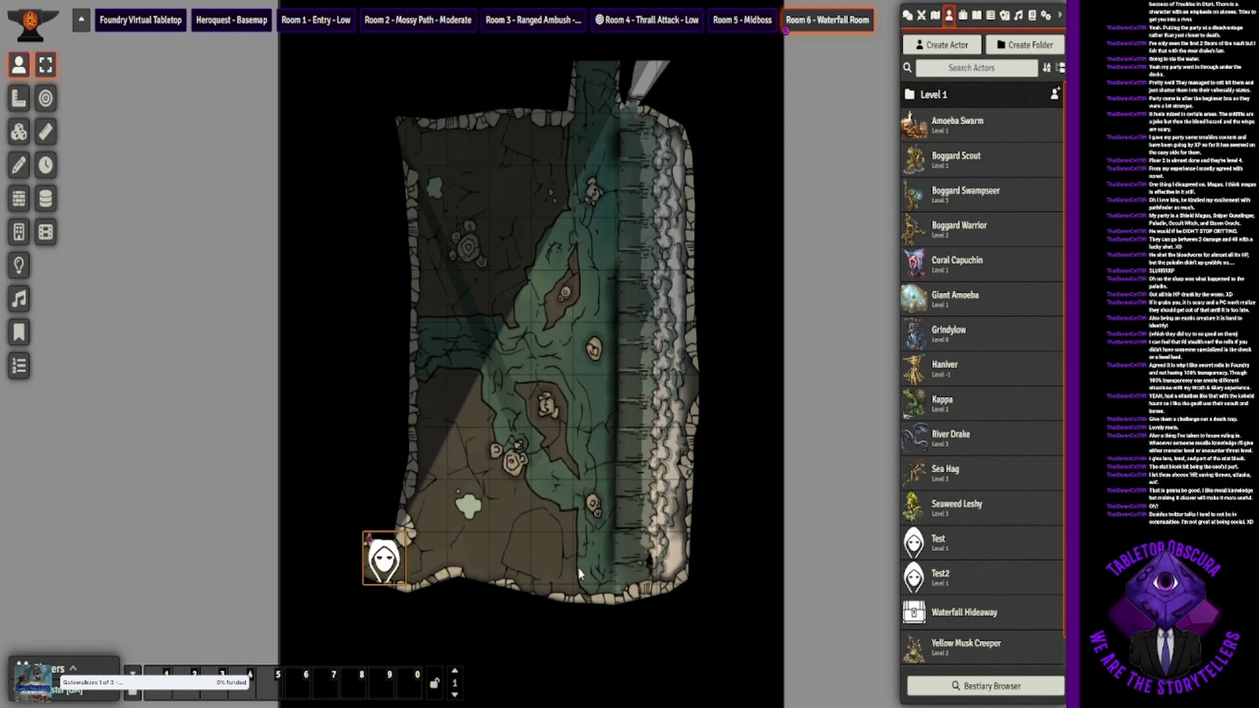
key(Right)
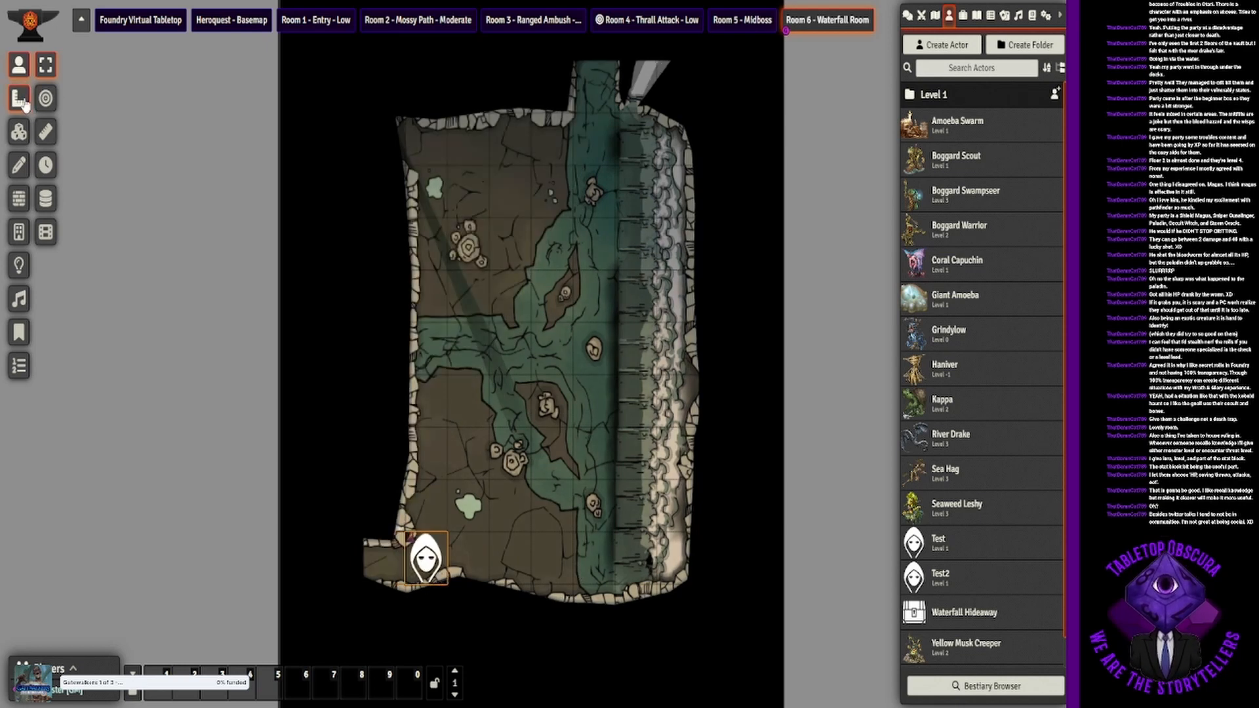
Step: Switch the scene to darkness and walk the Test token around the southwest entrance to check its vision
click(18, 265)
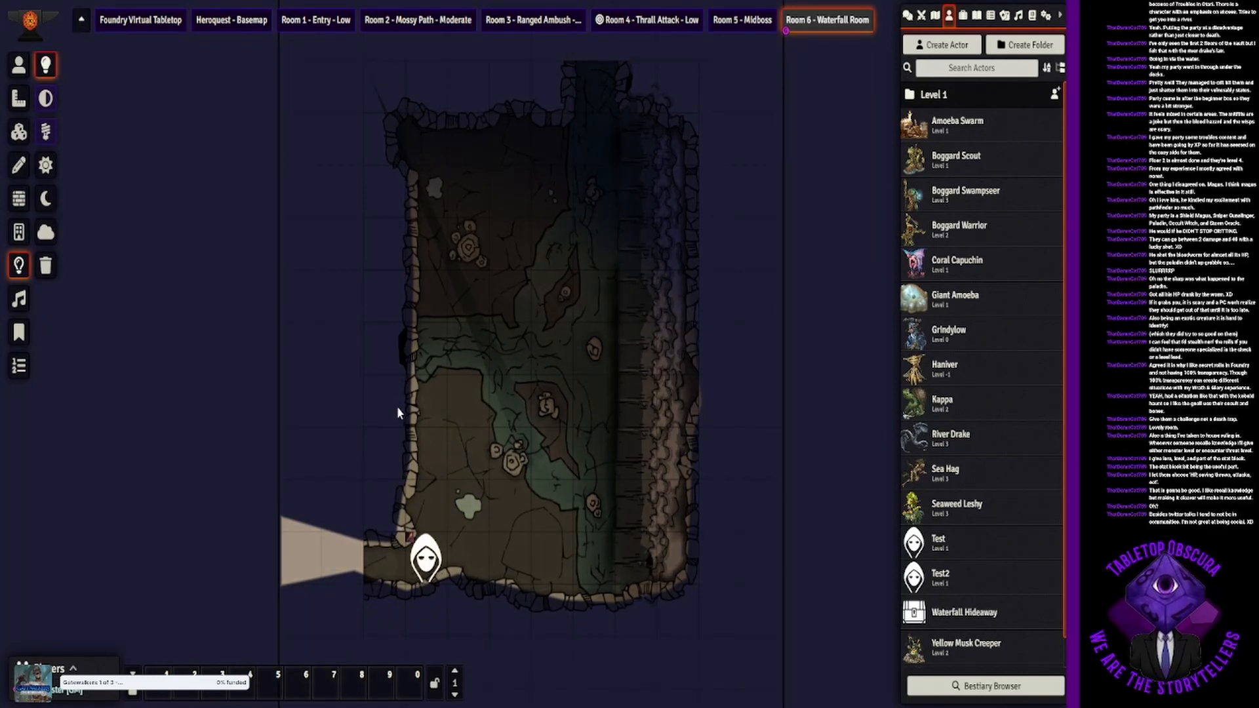
click(19, 64)
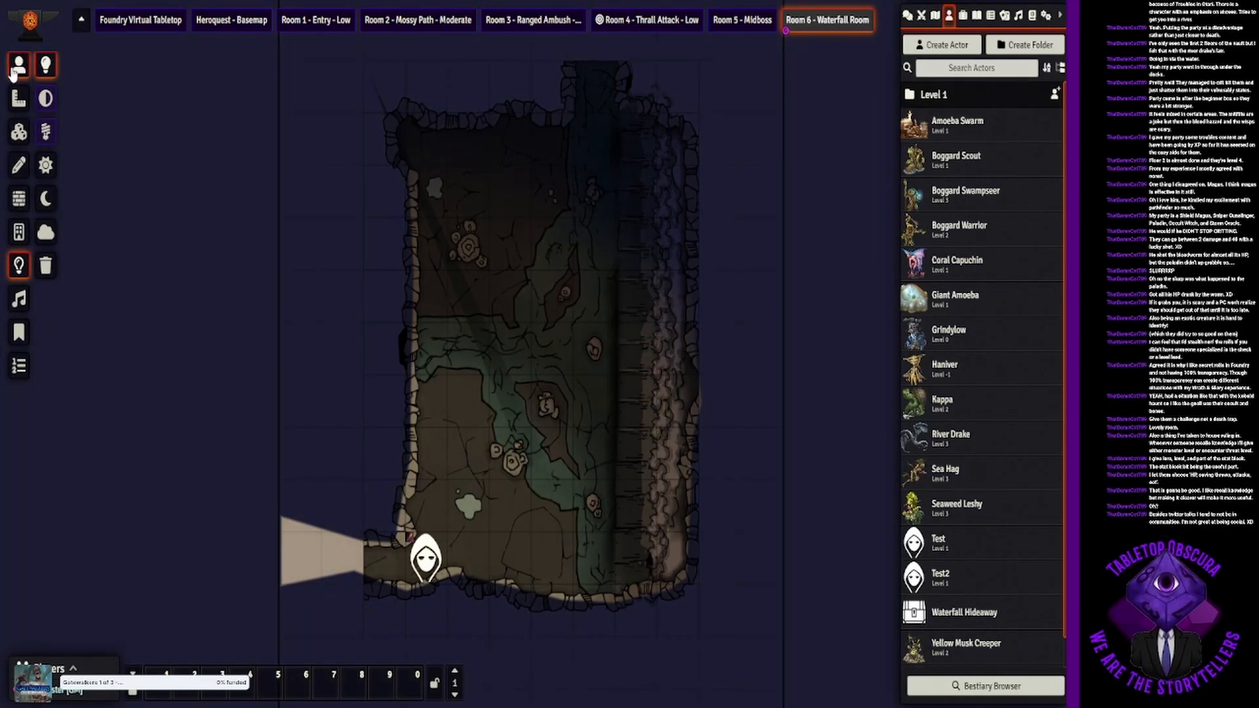
click(425, 561)
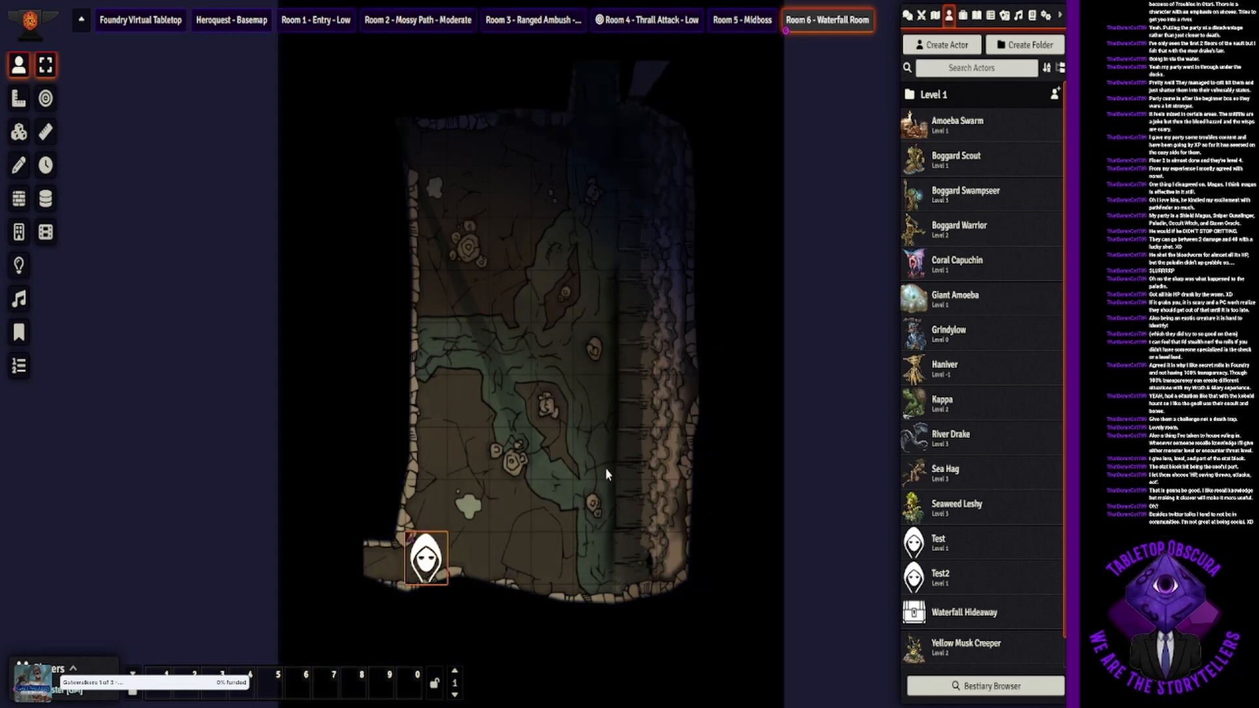
key(Up)
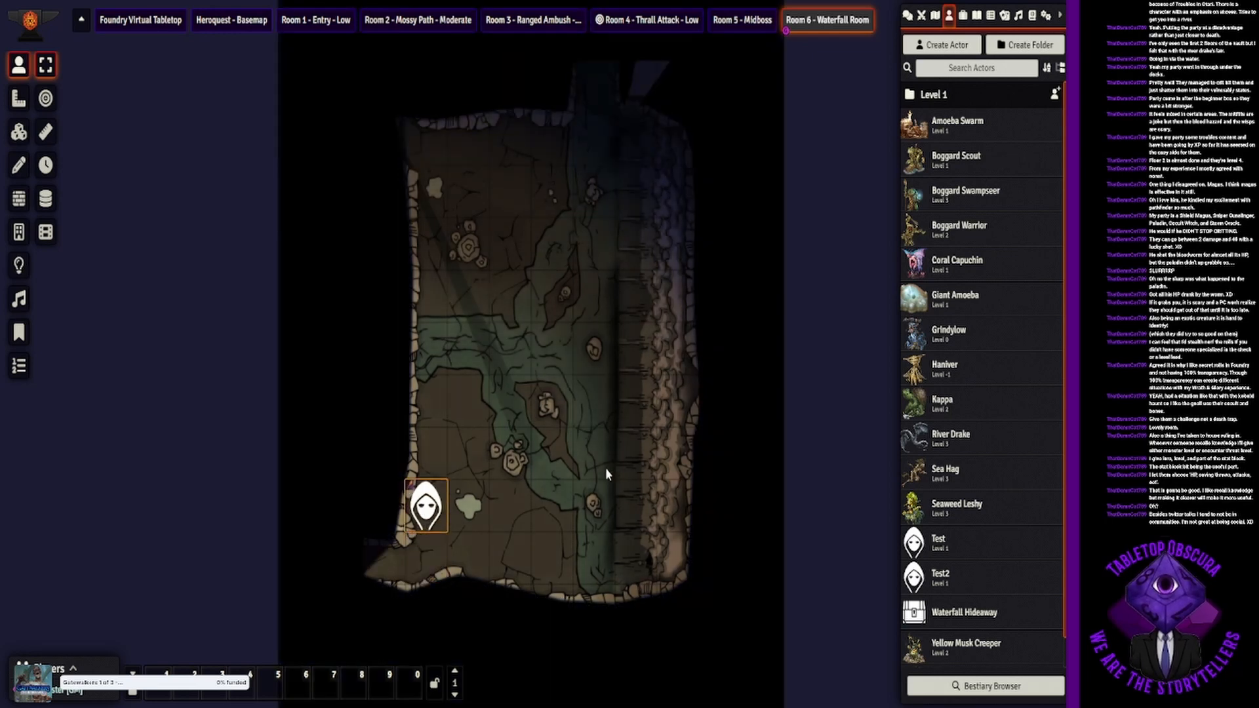
key(Right)
key(Down)
key(Left)
key(Left)
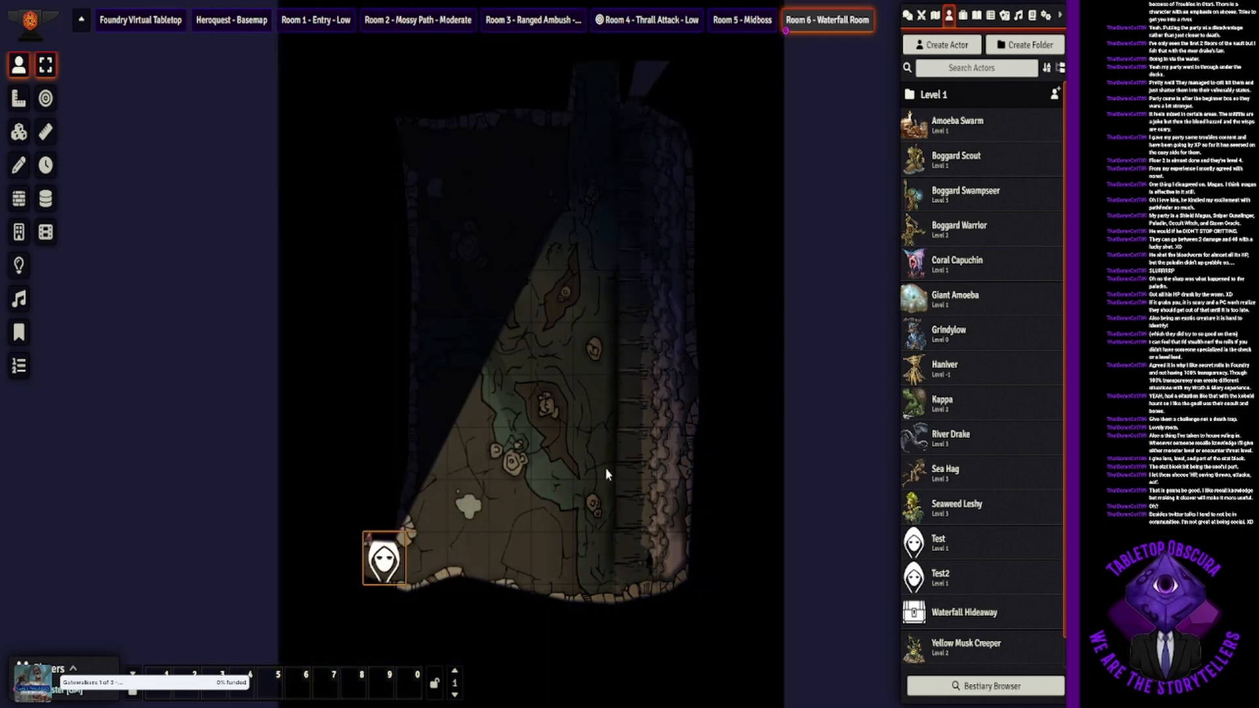
Step: Walk the Test token east across the southern floor and back to the west wall to check its vision in darkness
key(Right)
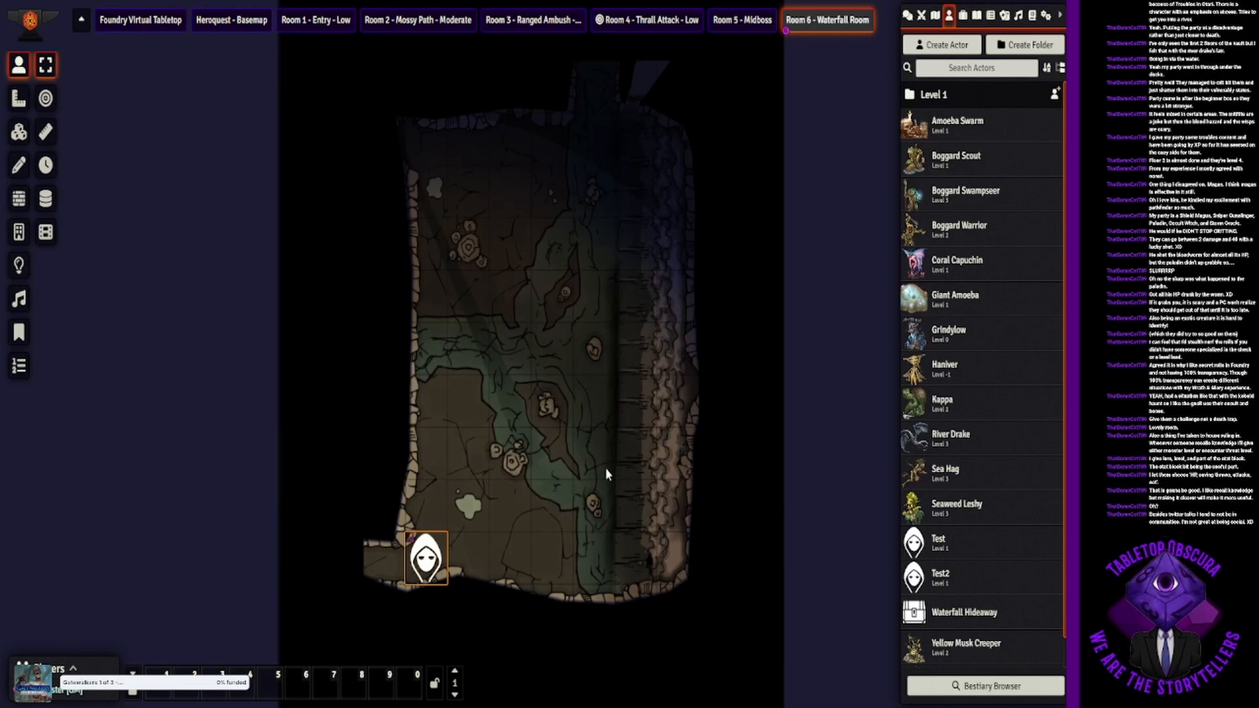
key(Right)
key(Right)
key(Right)
key(Up)
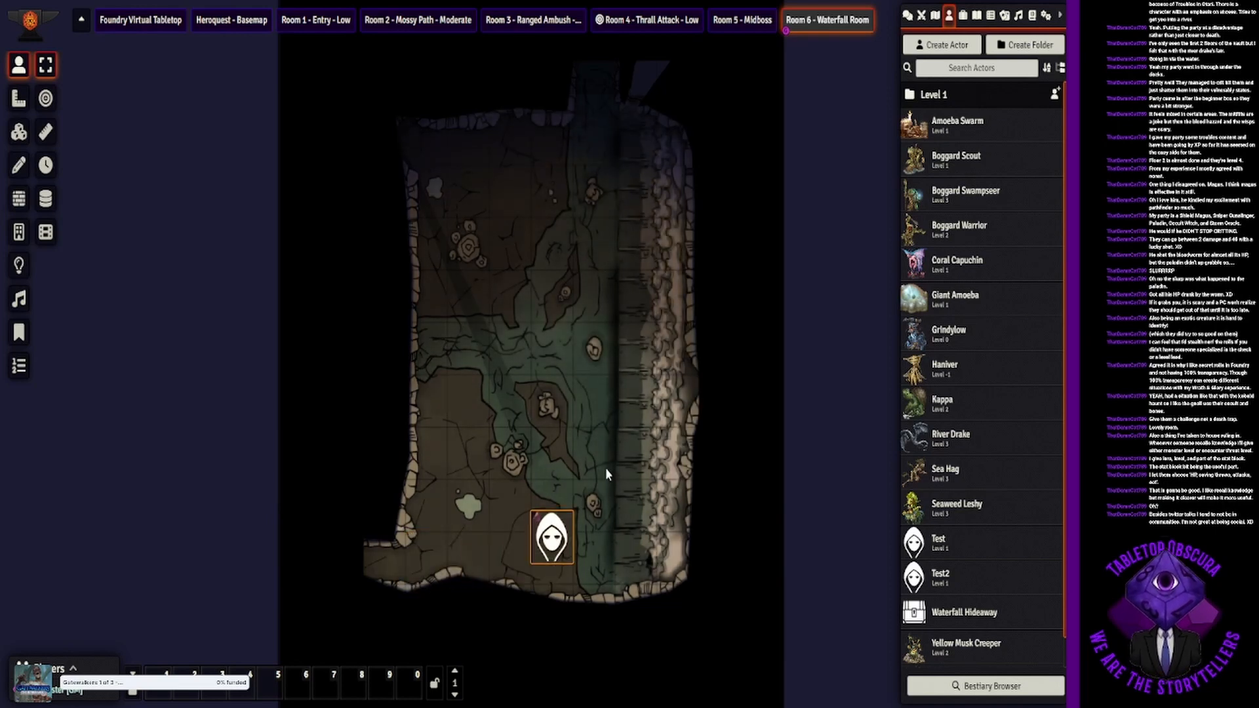
key(Up)
key(Left)
key(Left)
key(Left)
key(Up)
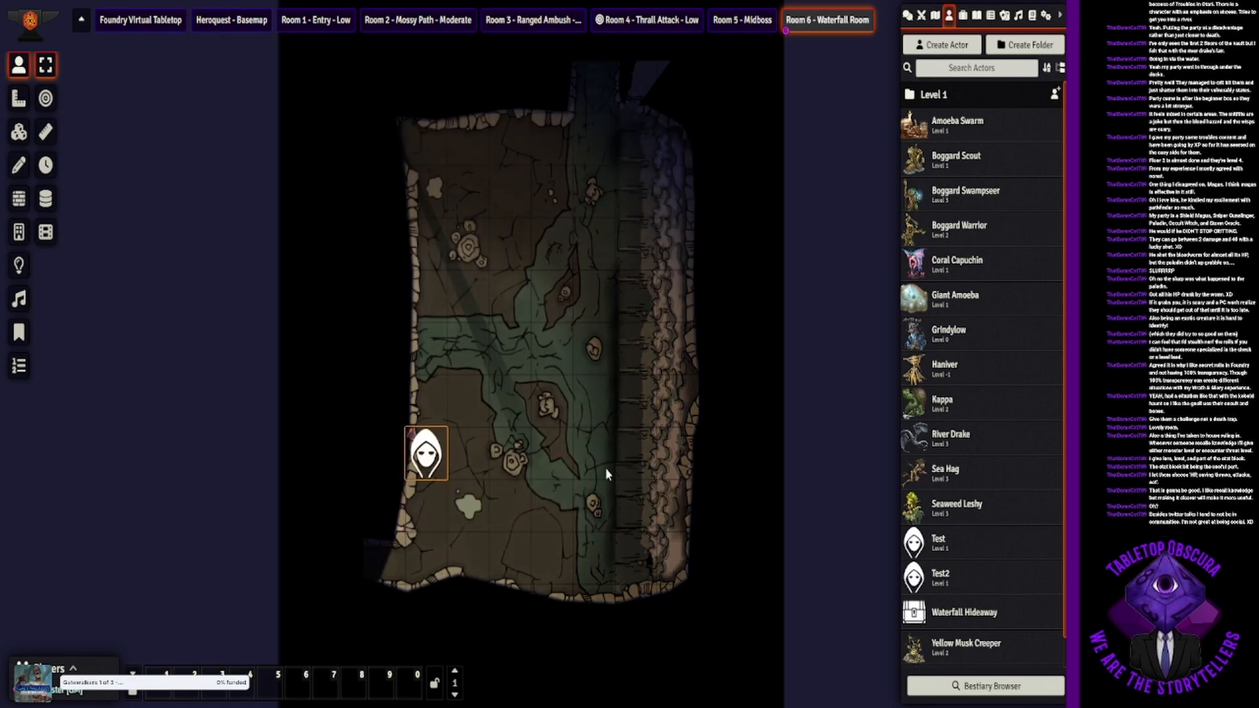
Step: Walk the Test token north along the west wall and east along the north wall to check its vision near the river inlet
key(Up)
key(Up)
key(Up)
key(Up)
key(Up)
key(Right)
key(Up)
key(Up)
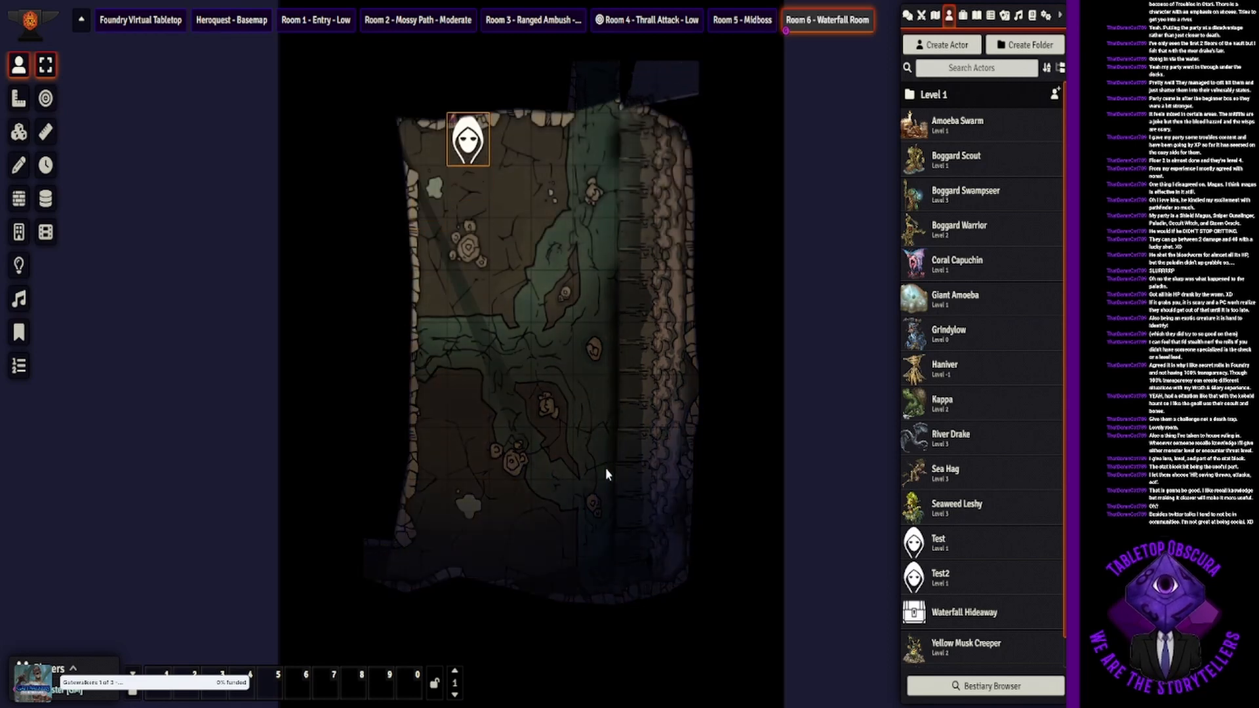
key(Right)
key(Right)
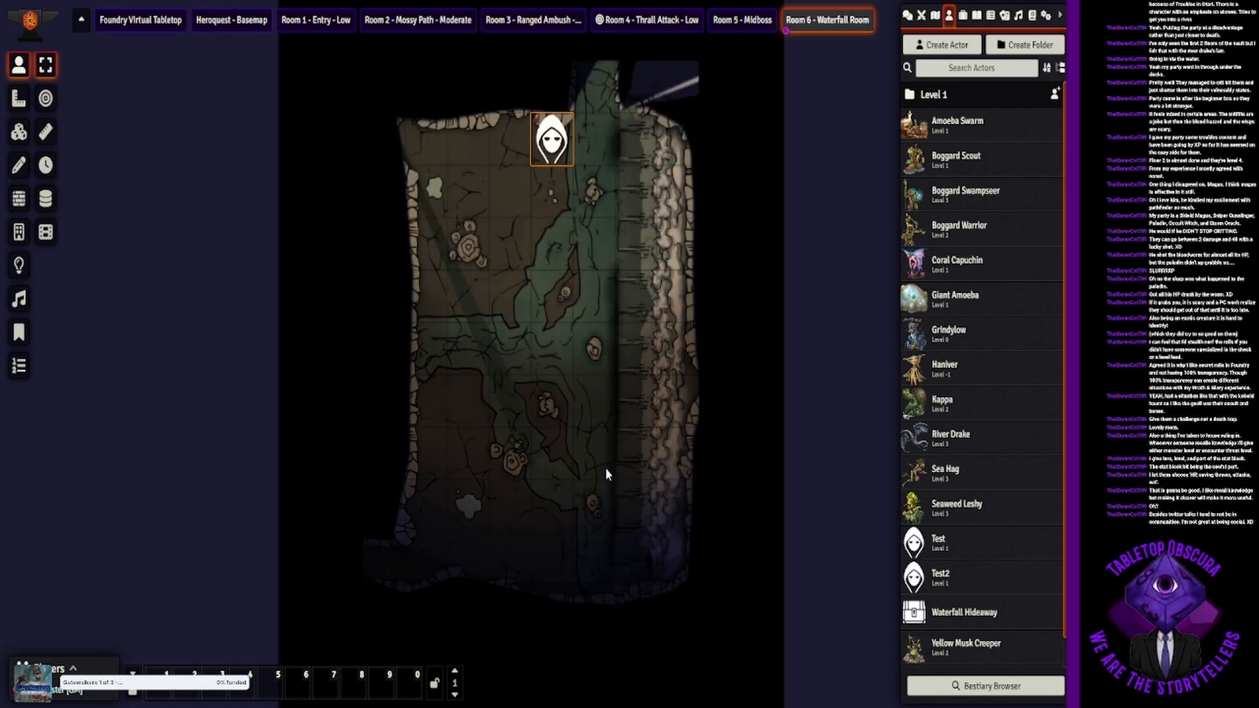
Step: Walk the Test token south across the river and back to the southwest entrance to check its vision along the way
key(Down)
key(Left)
key(Down)
key(Down)
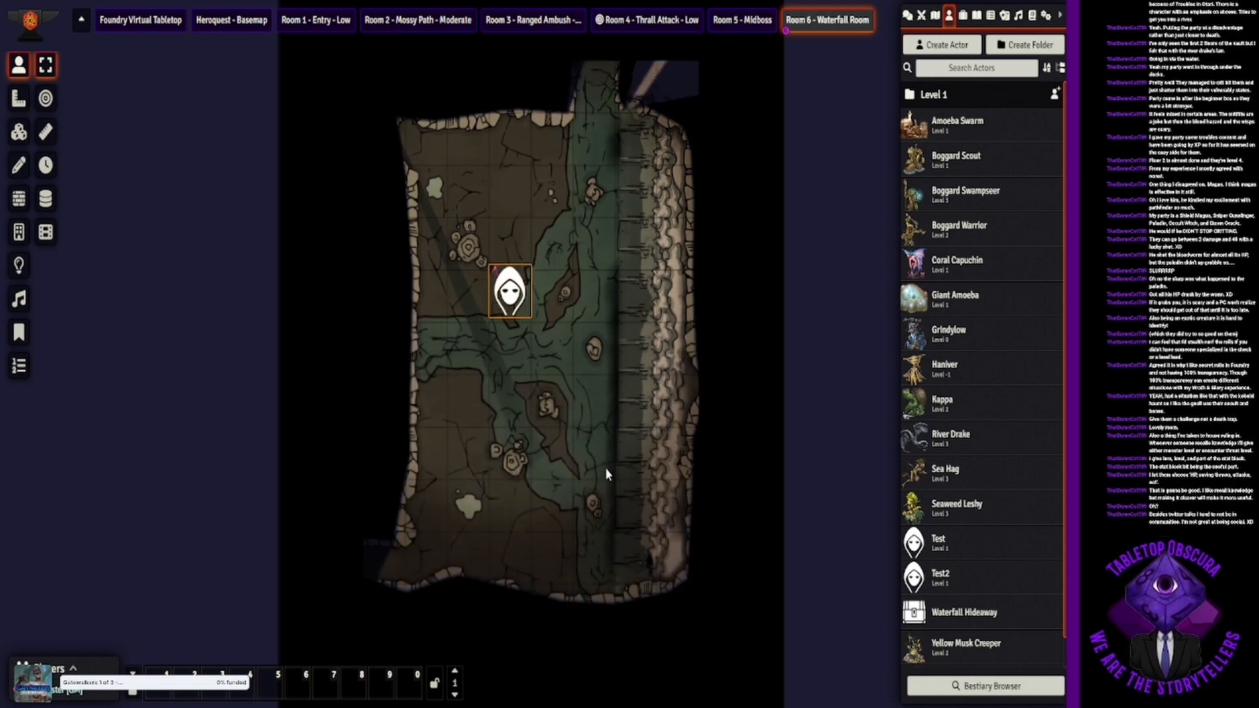
key(Down)
key(Down)
key(Down)
key(Down)
key(Left)
key(Left)
key(Down)
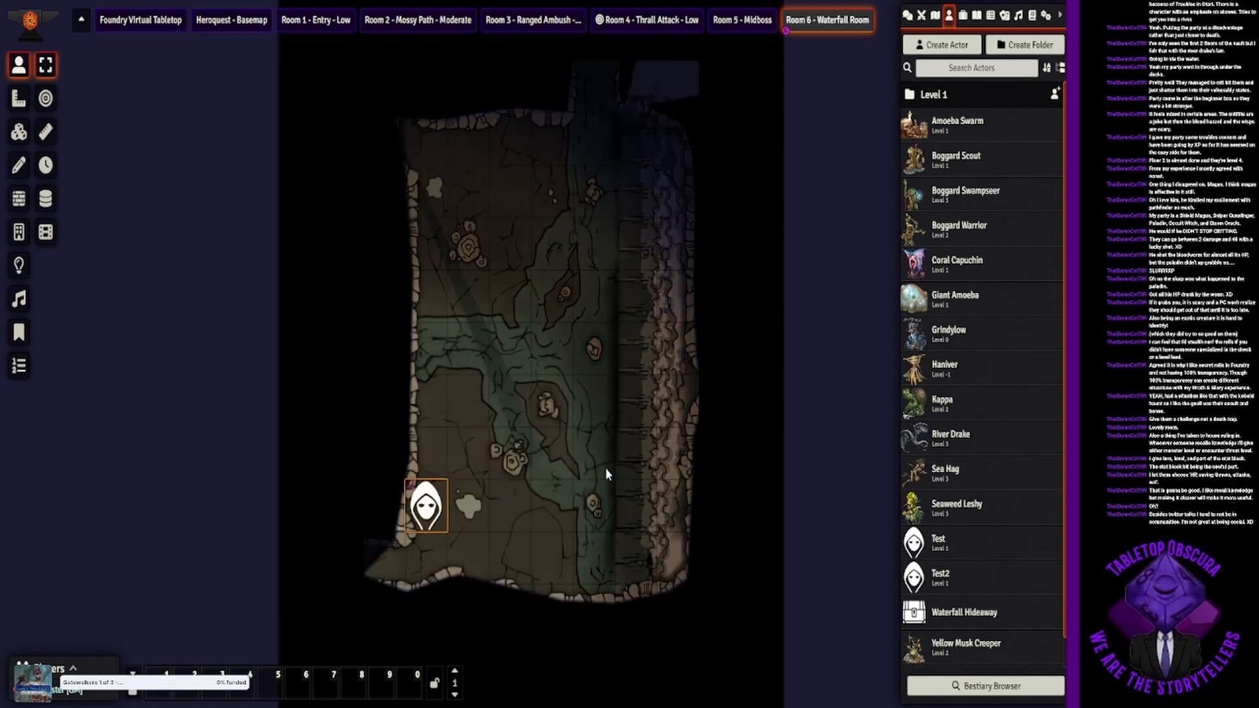
key(Down)
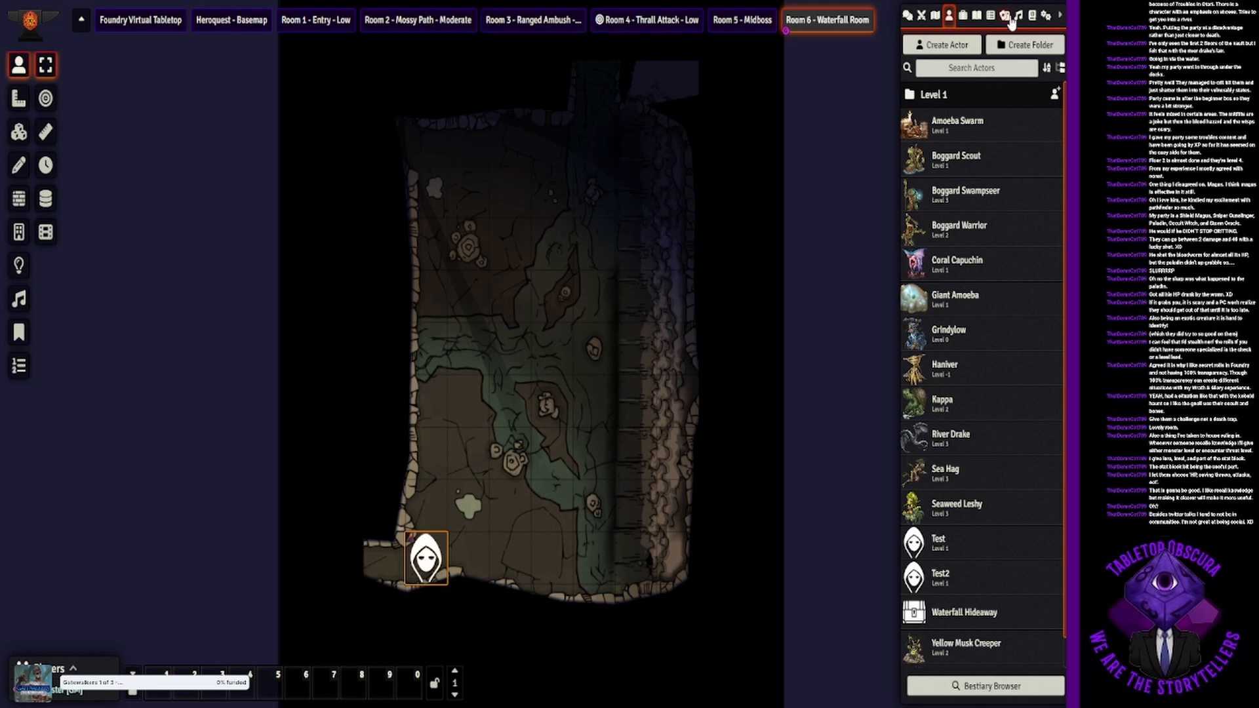
Step: Configure the Room 6 - Waterfall Room scene with a black background color and save the changes
click(935, 15)
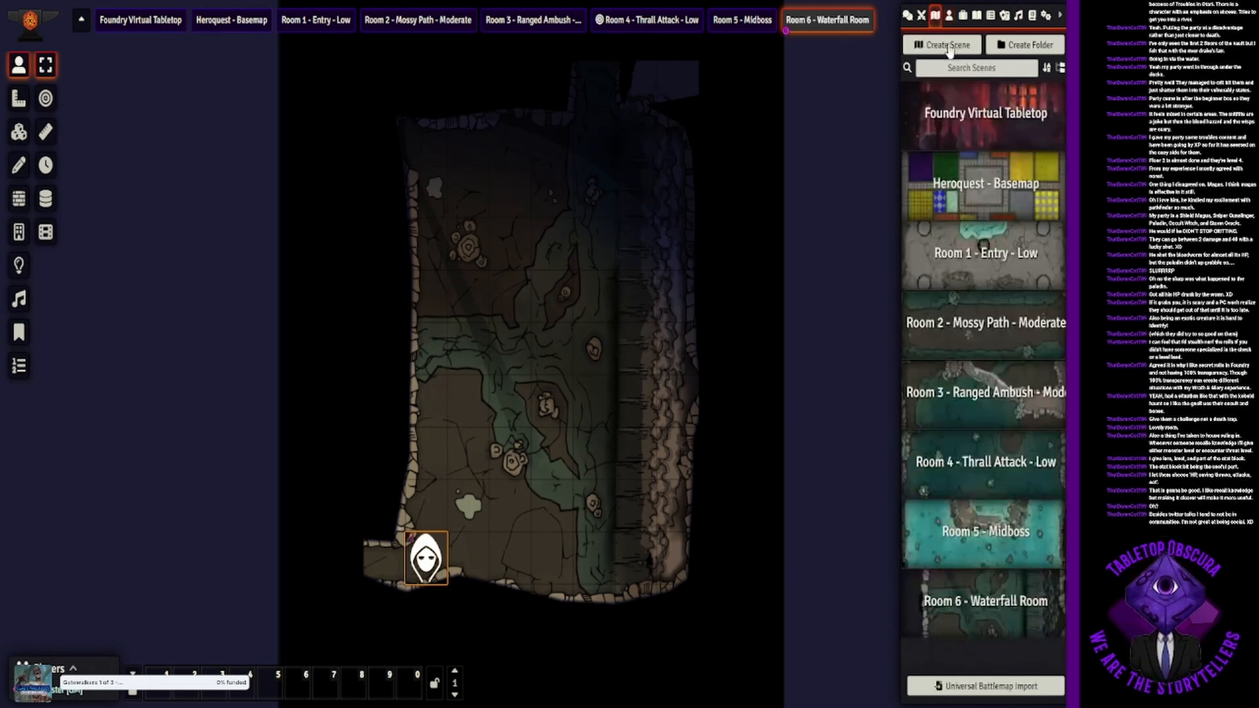
right_click(962, 579)
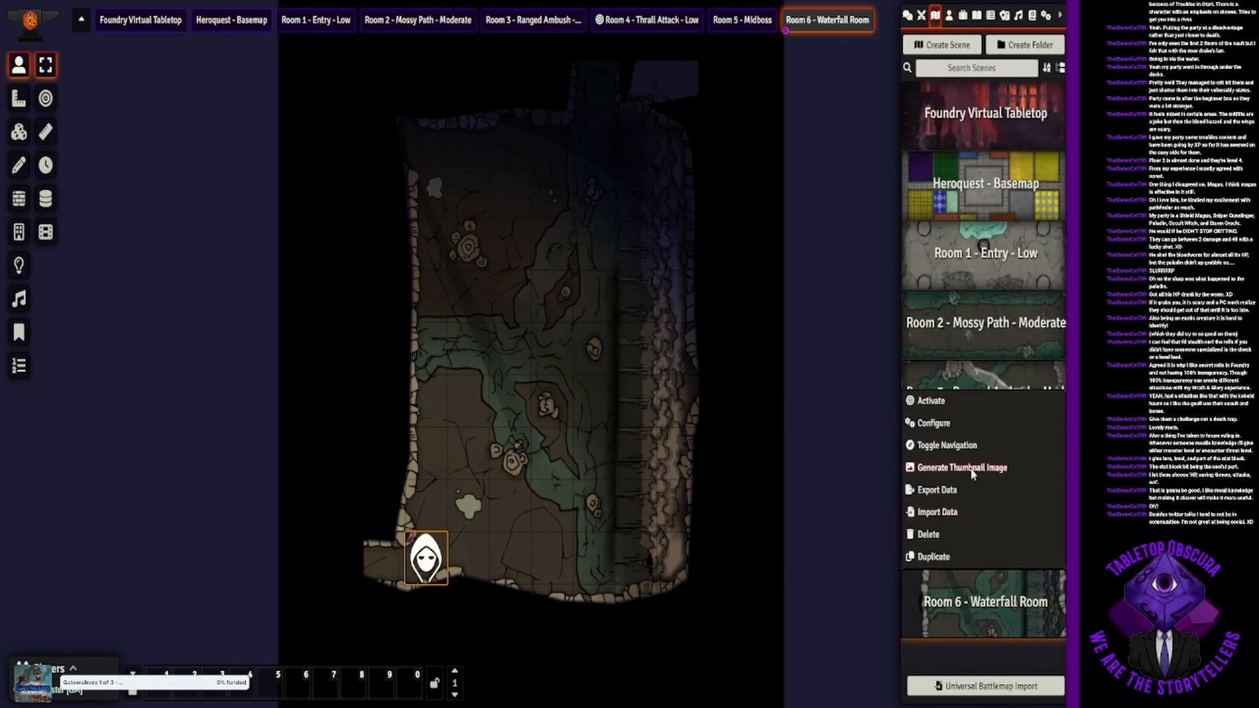
click(944, 423)
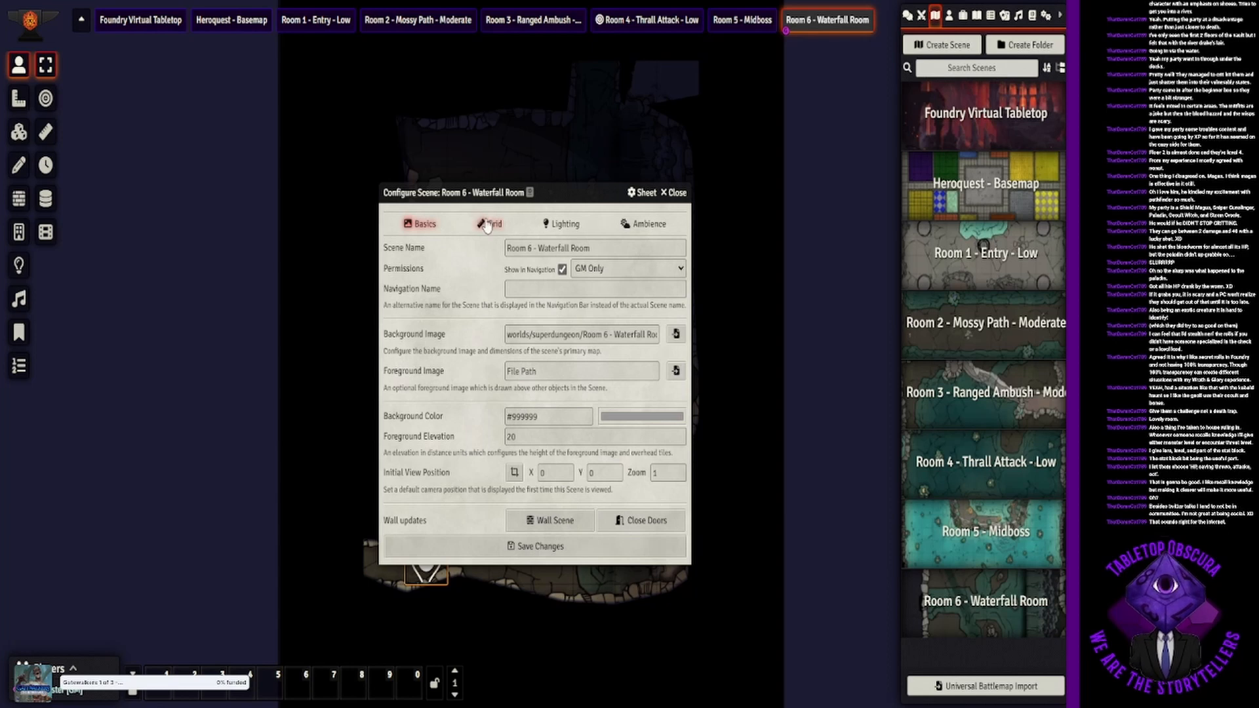
click(652, 420)
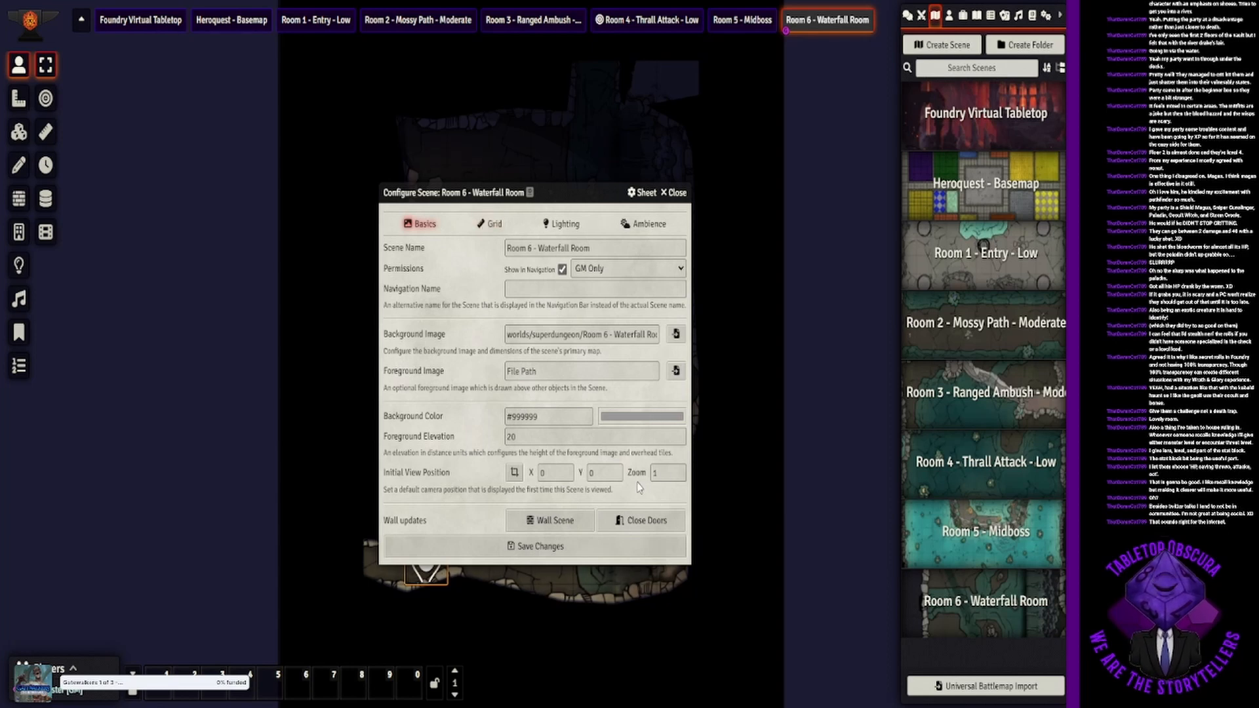
drag(609, 465, 597, 591)
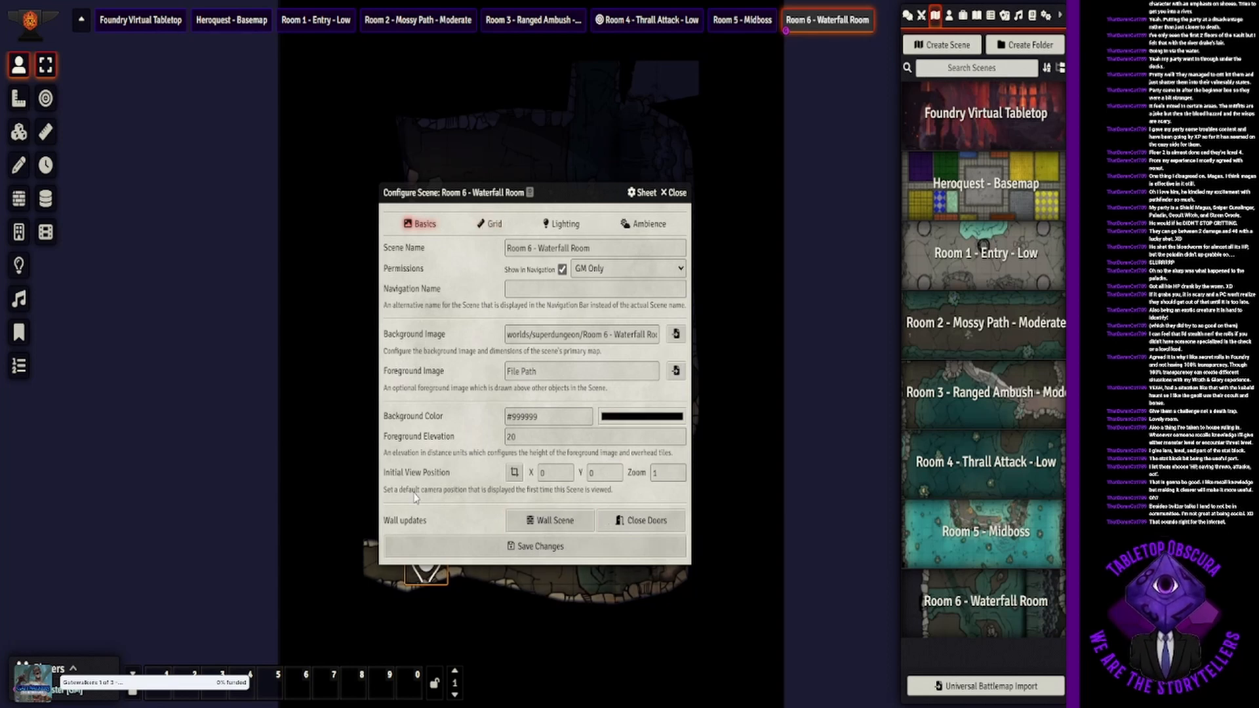
click(600, 547)
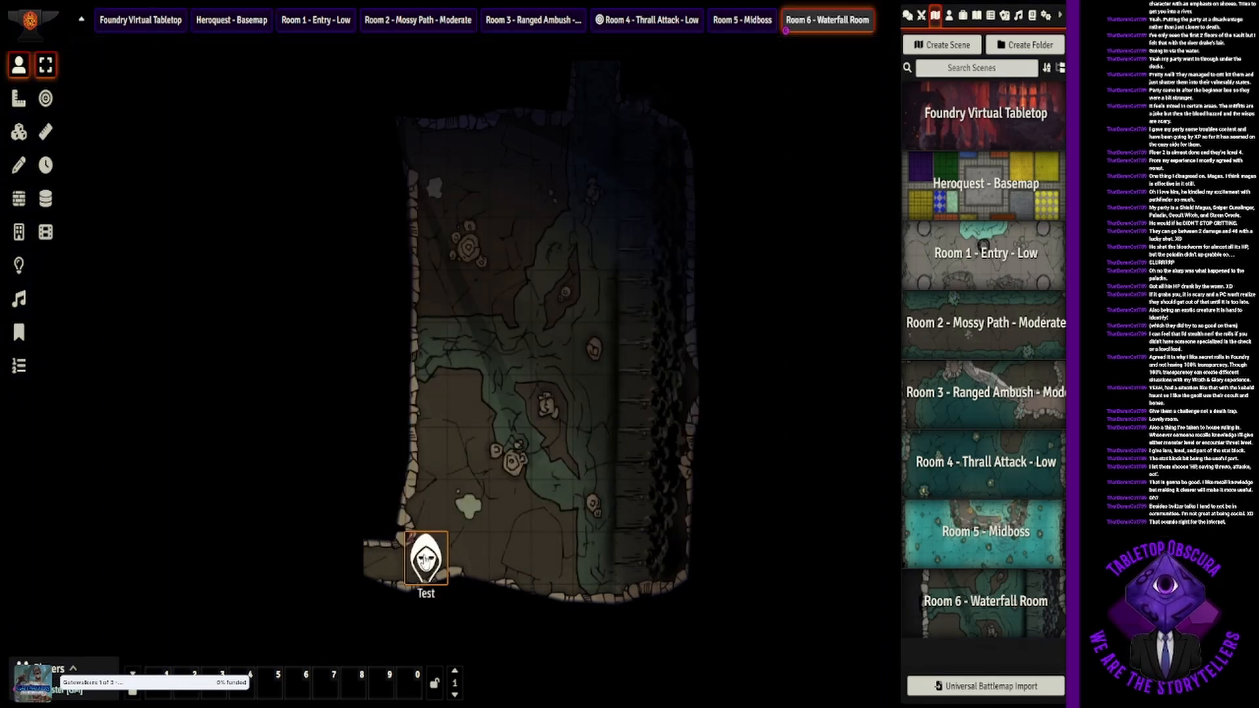
Step: Walk the Test token east along the southern floor and partway back to examine the chasm against the black background
key(Right)
key(Right)
key(Right)
key(Right)
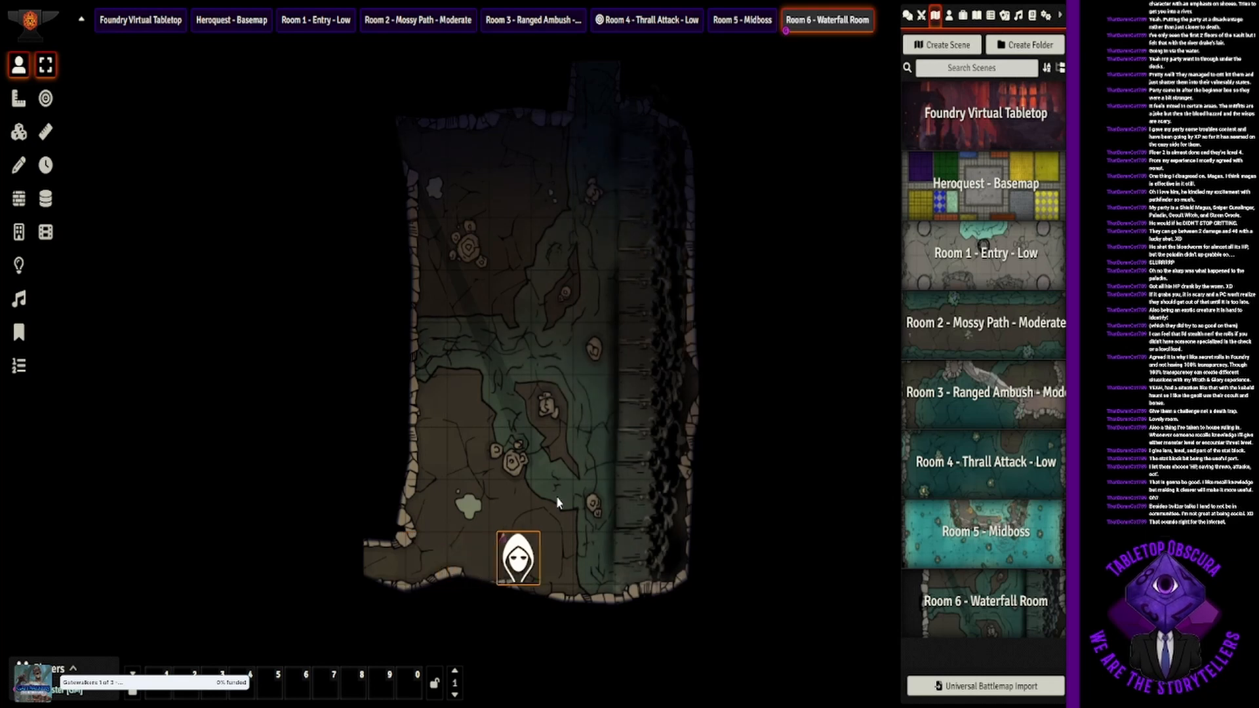
key(Left)
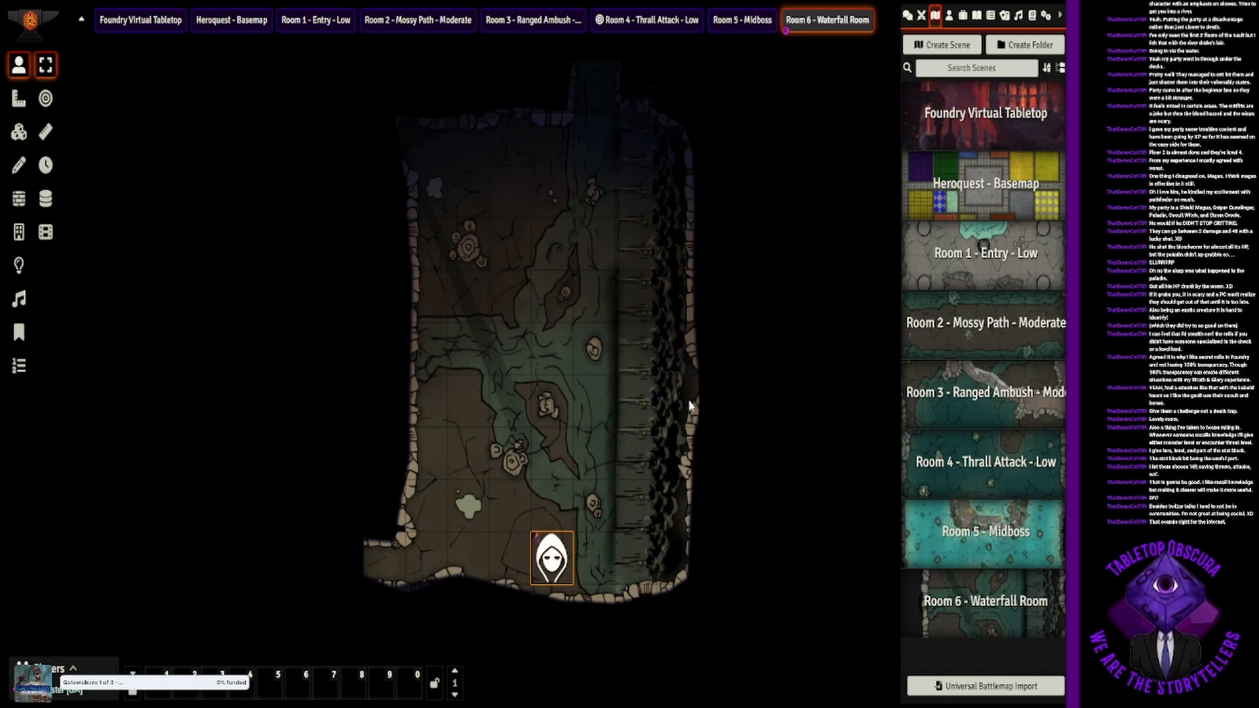
key(Left)
key(Left)
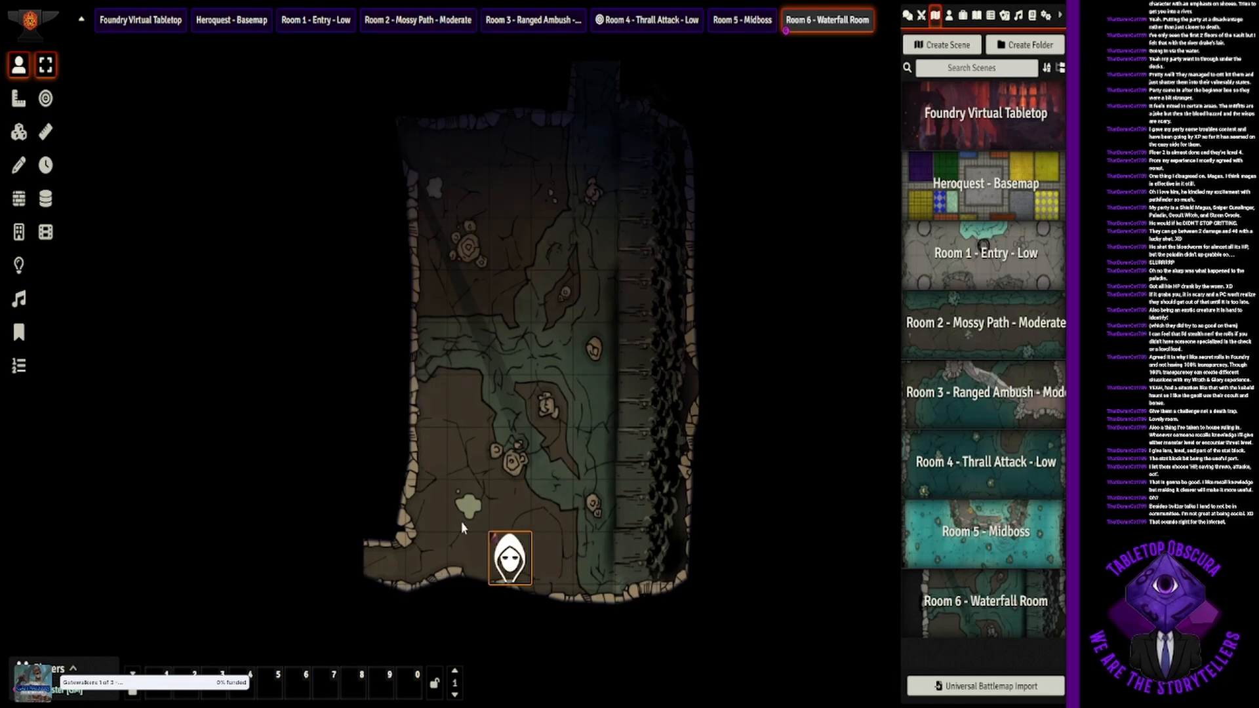
Step: Walk the Test token up the west side and across the river to examine the room's visibility from the northern bank
key(Up)
key(Up)
key(Left)
key(Up)
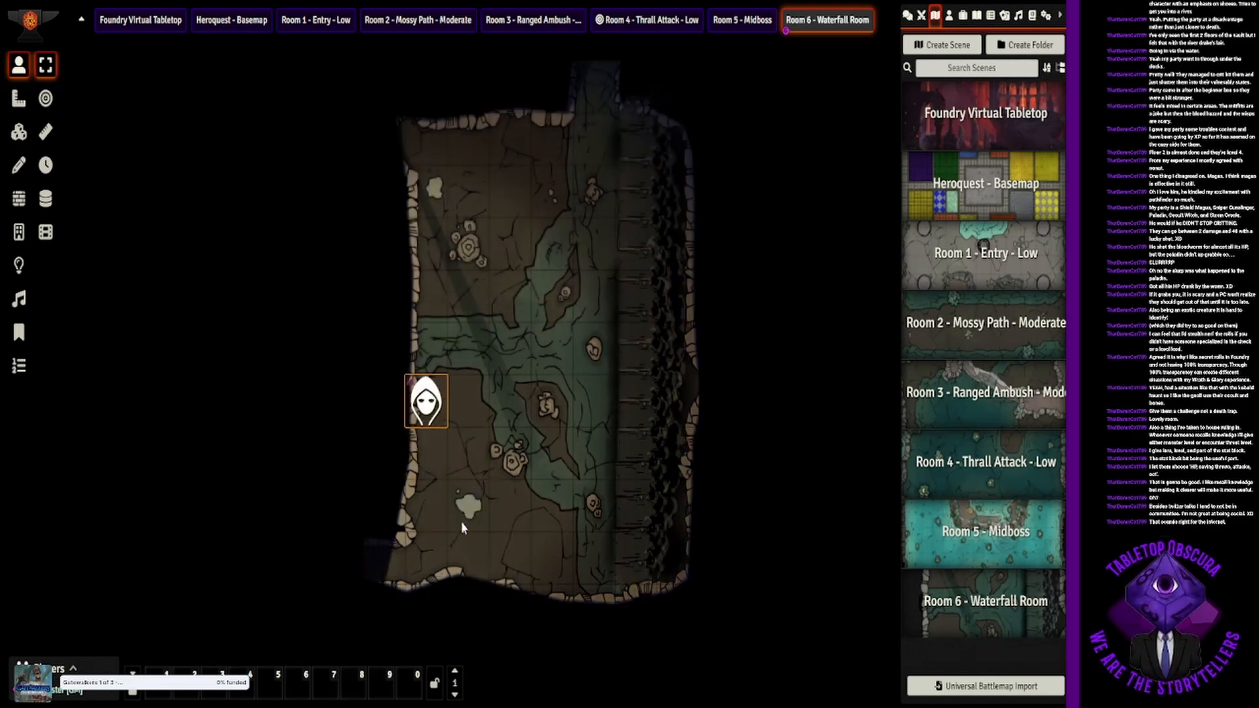
key(Right)
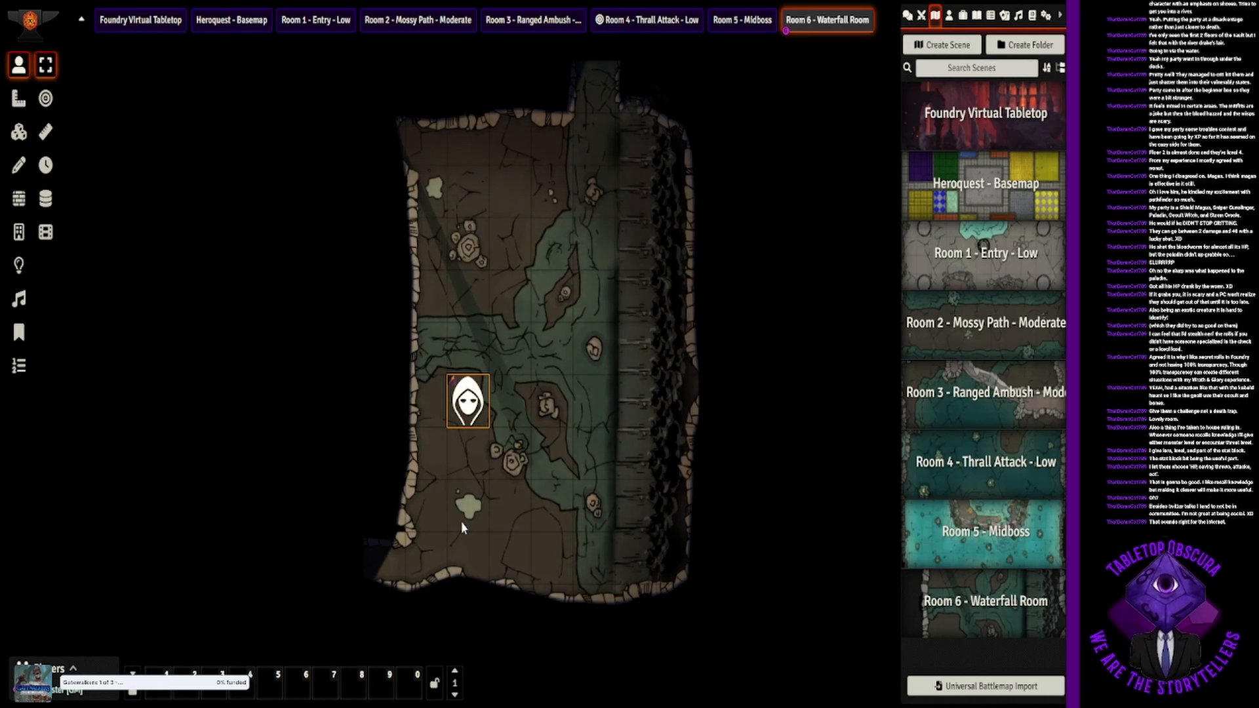
key(Up)
key(Up)
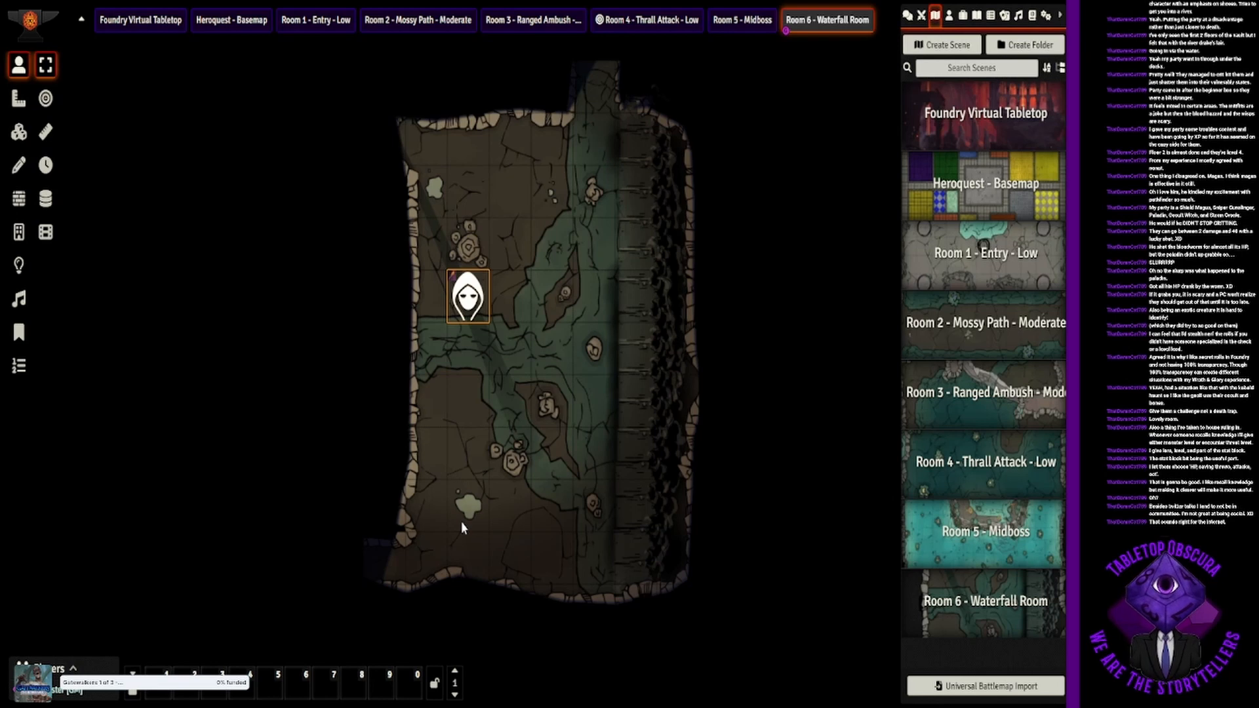
key(Right)
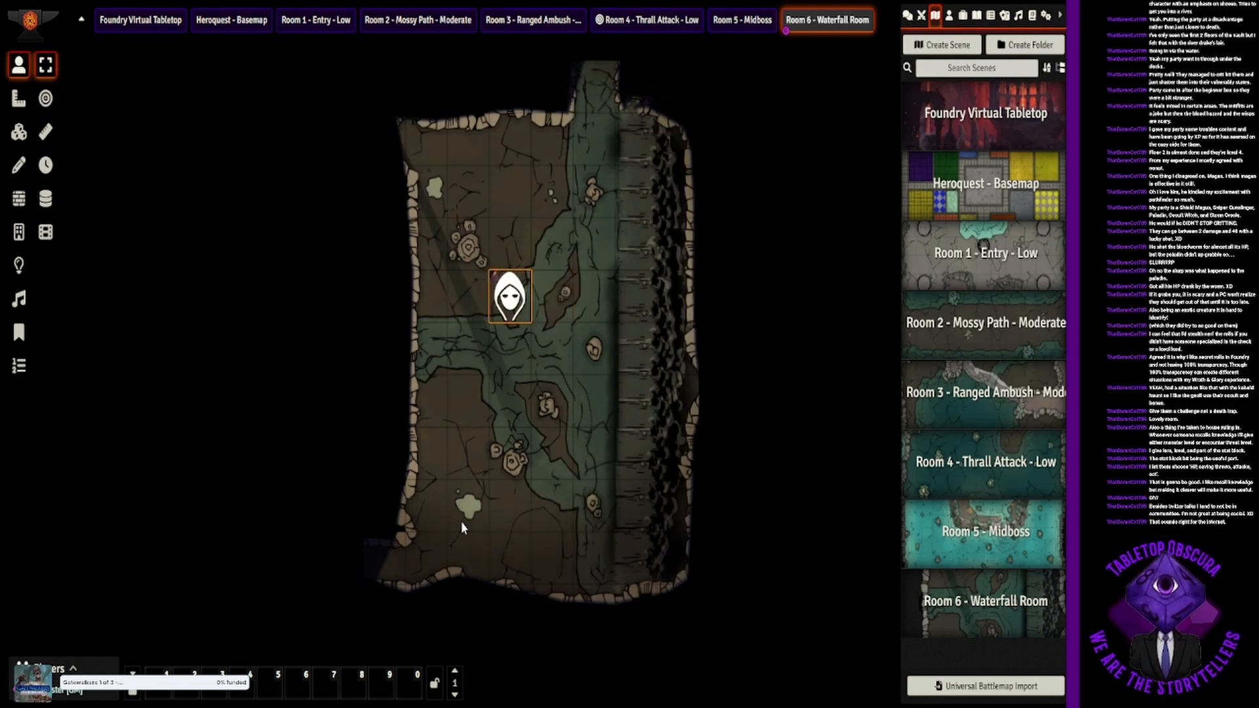
key(Up)
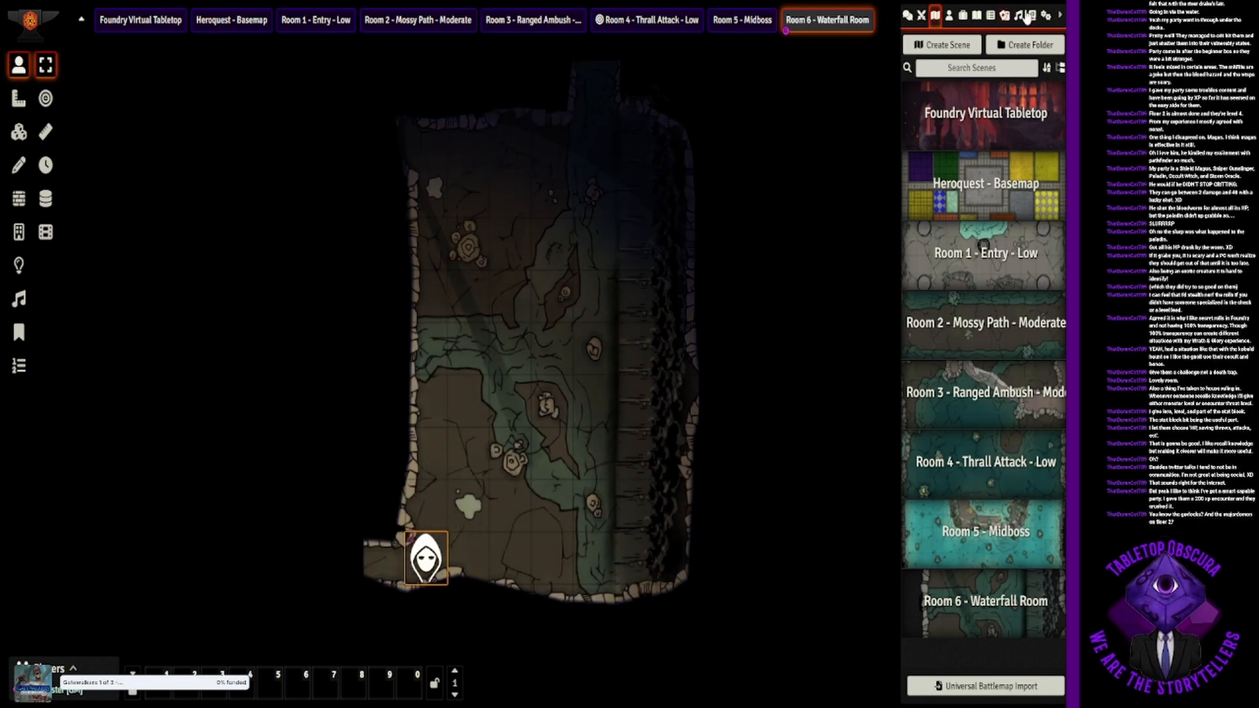
Step: Place a Grindylow token at the south end of the lower river island and review the Haniver's creature sheet
click(949, 14)
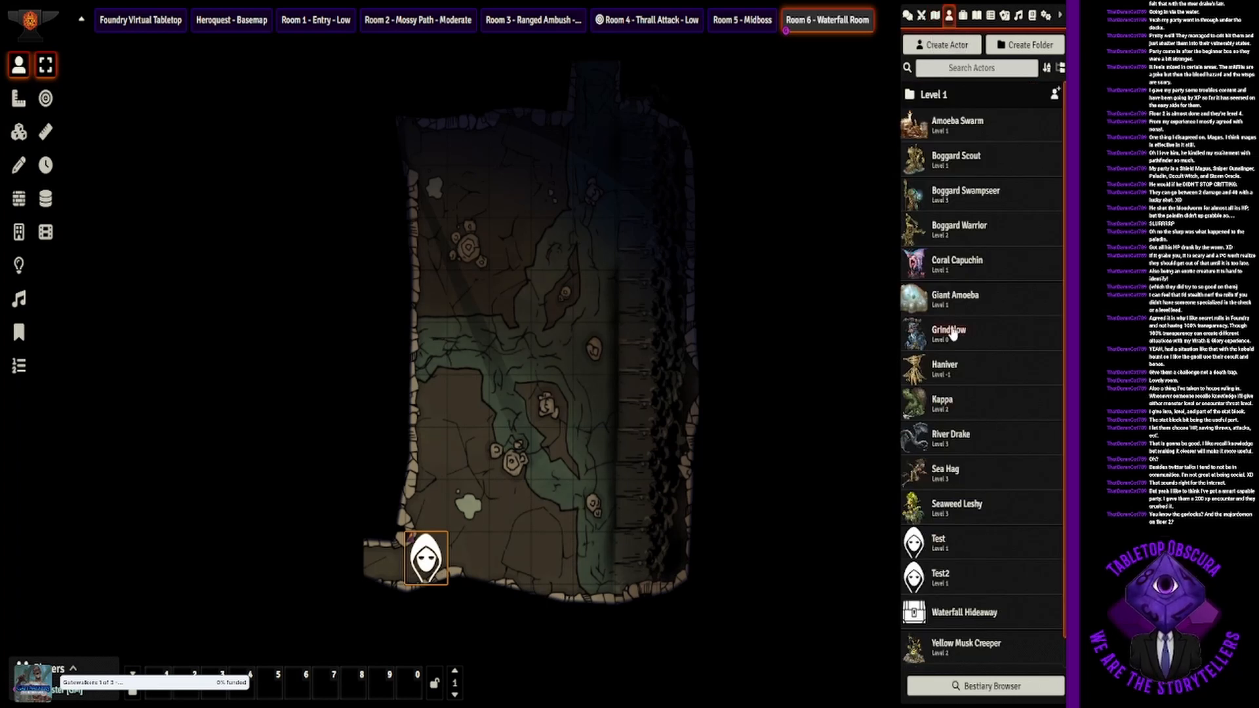
drag(954, 334, 549, 453)
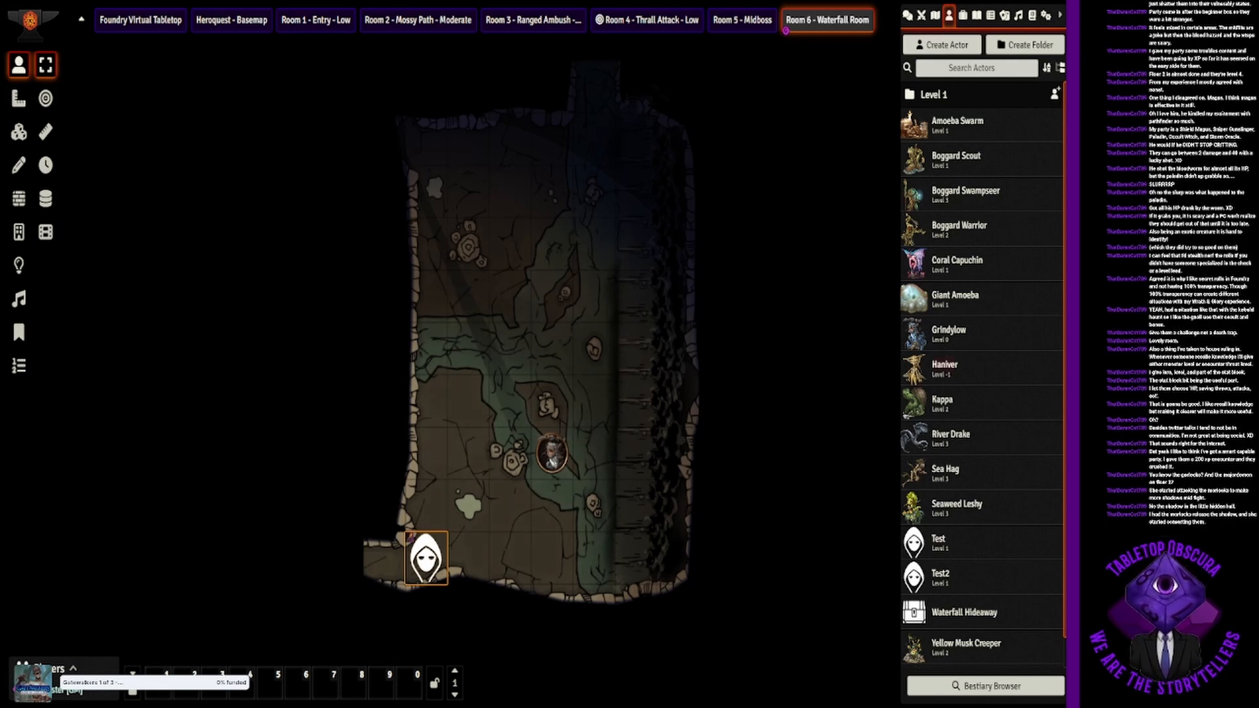
click(951, 366)
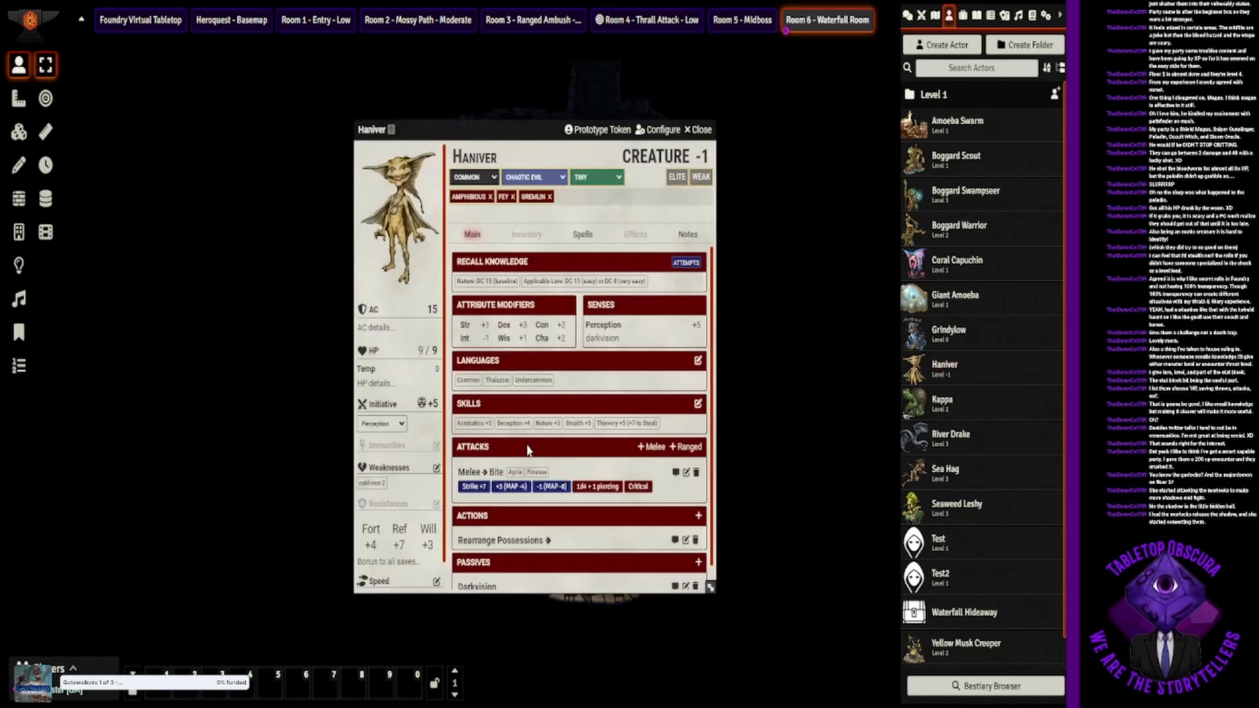
click(701, 130)
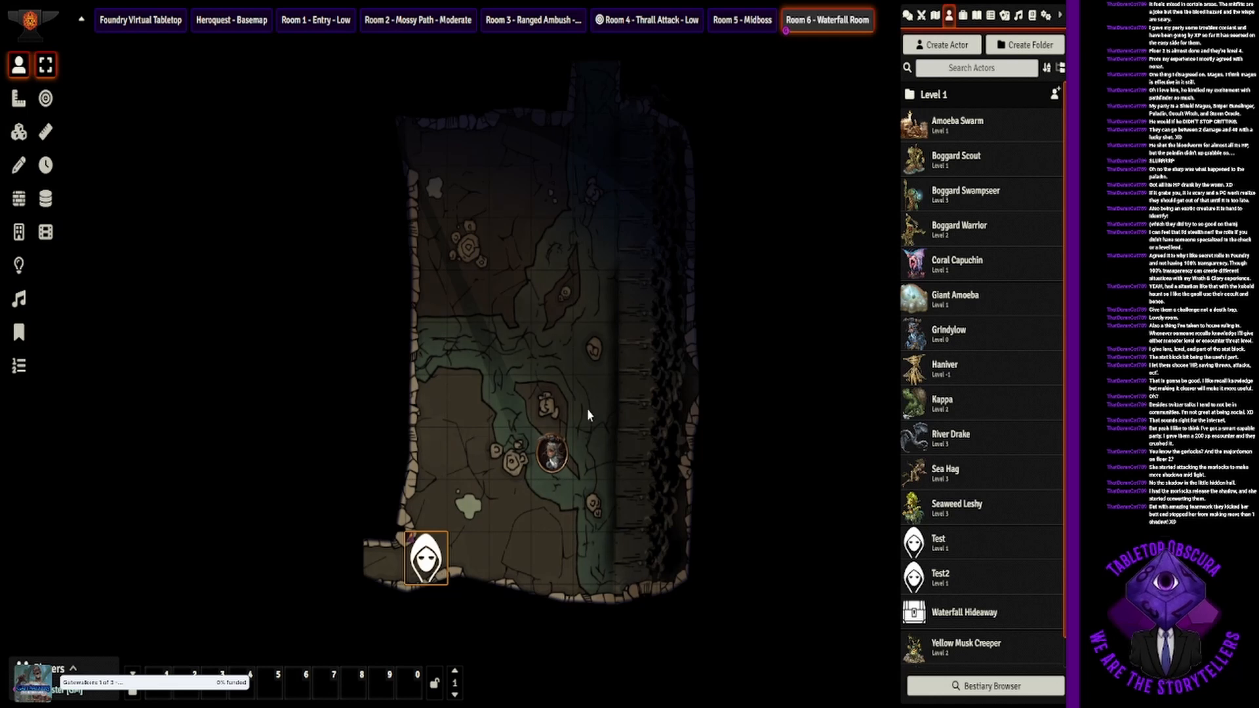
Step: Set the placed Grindylow token's creature level to -1 on its sheet
right_click(557, 453)
click(560, 452)
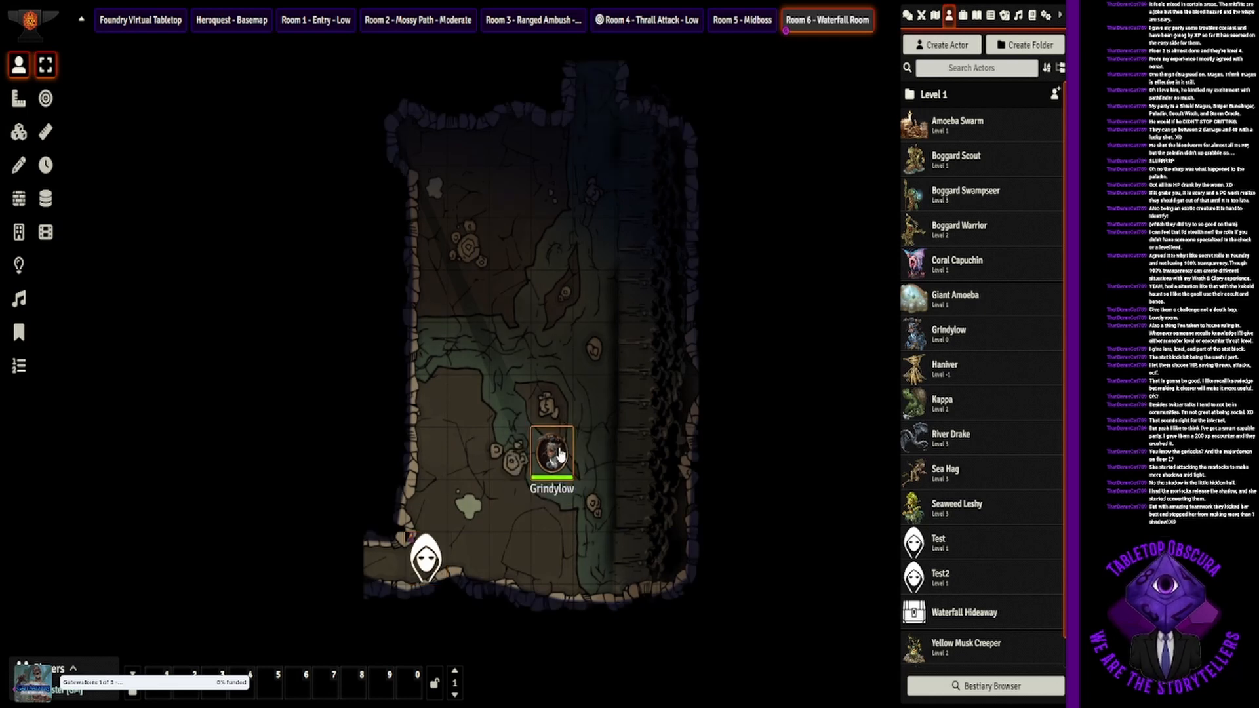
double_click(561, 452)
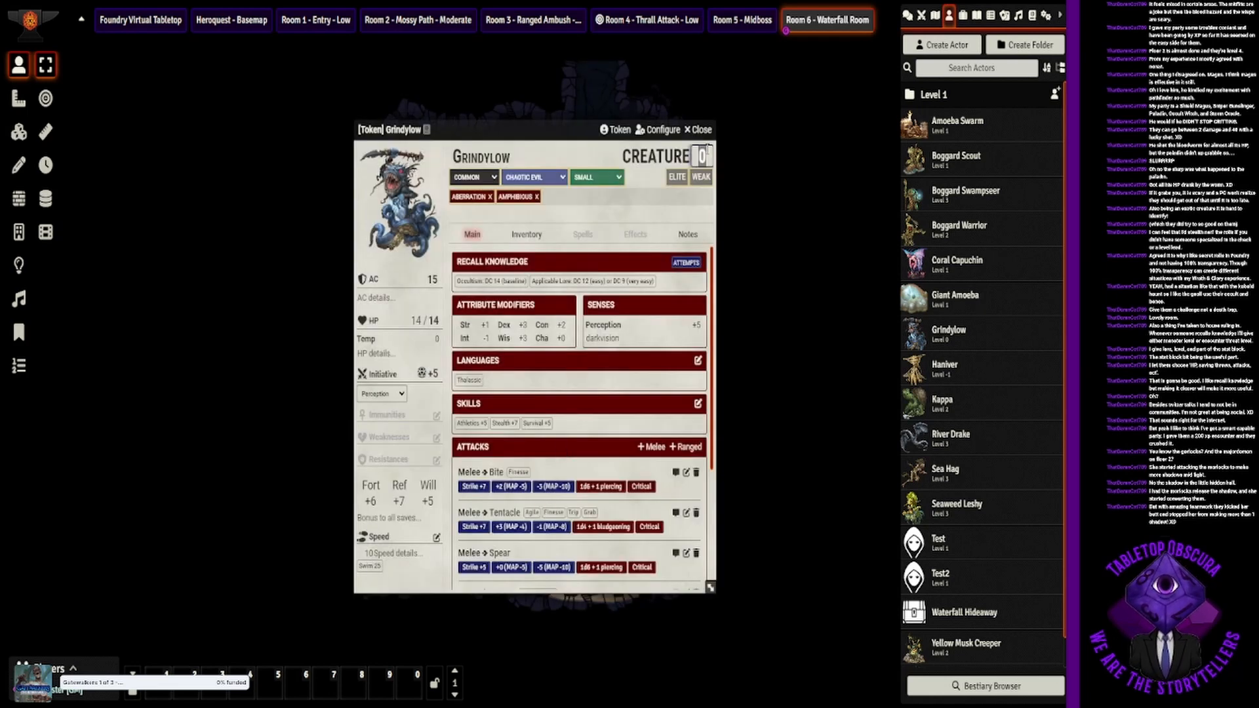
text(-1)
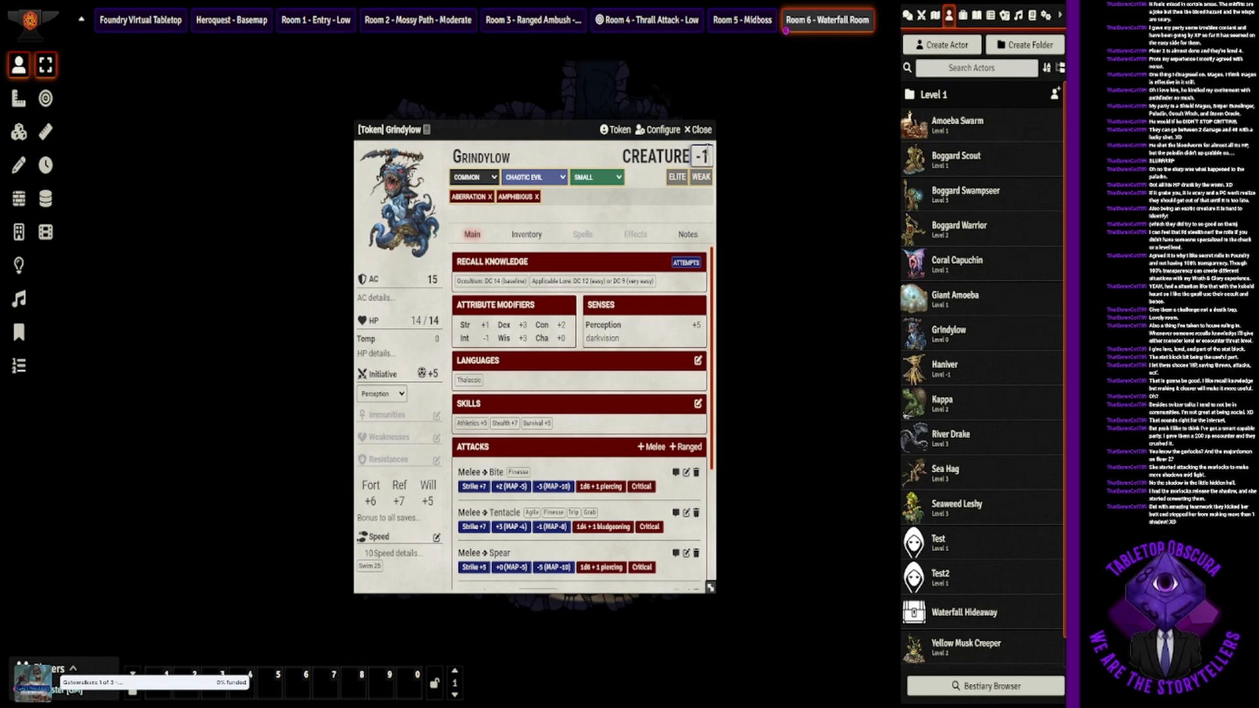
click(638, 170)
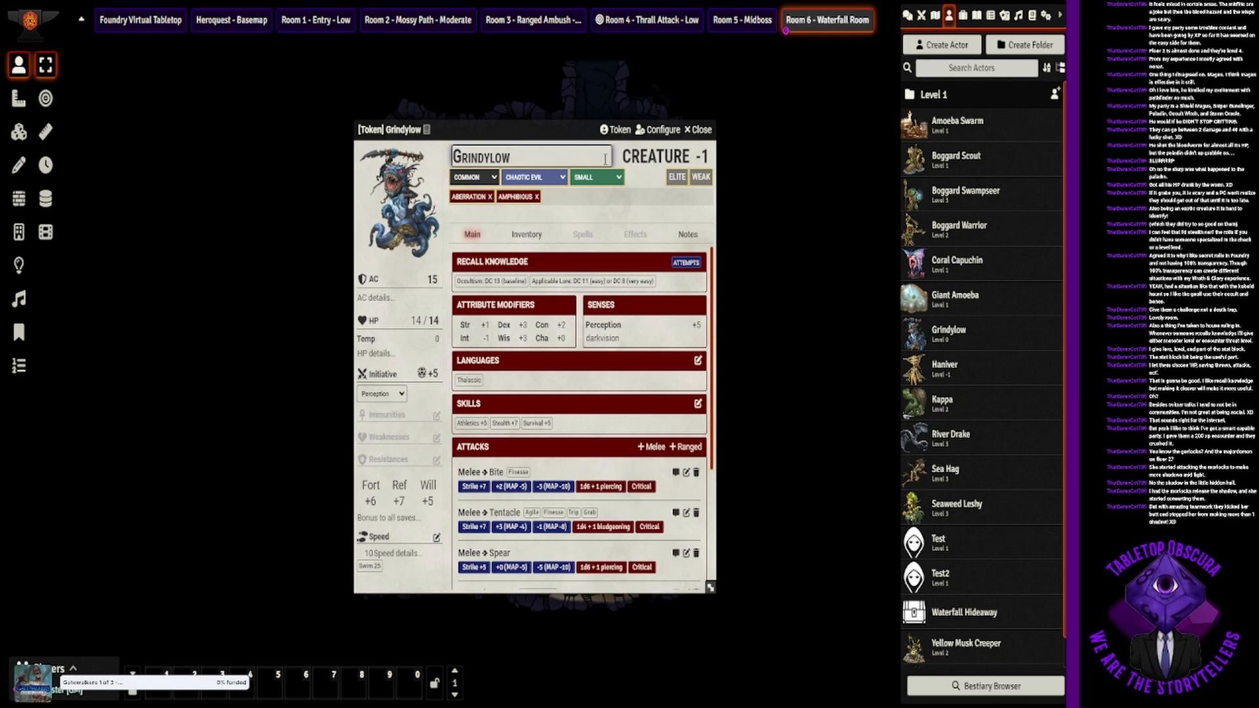
click(700, 129)
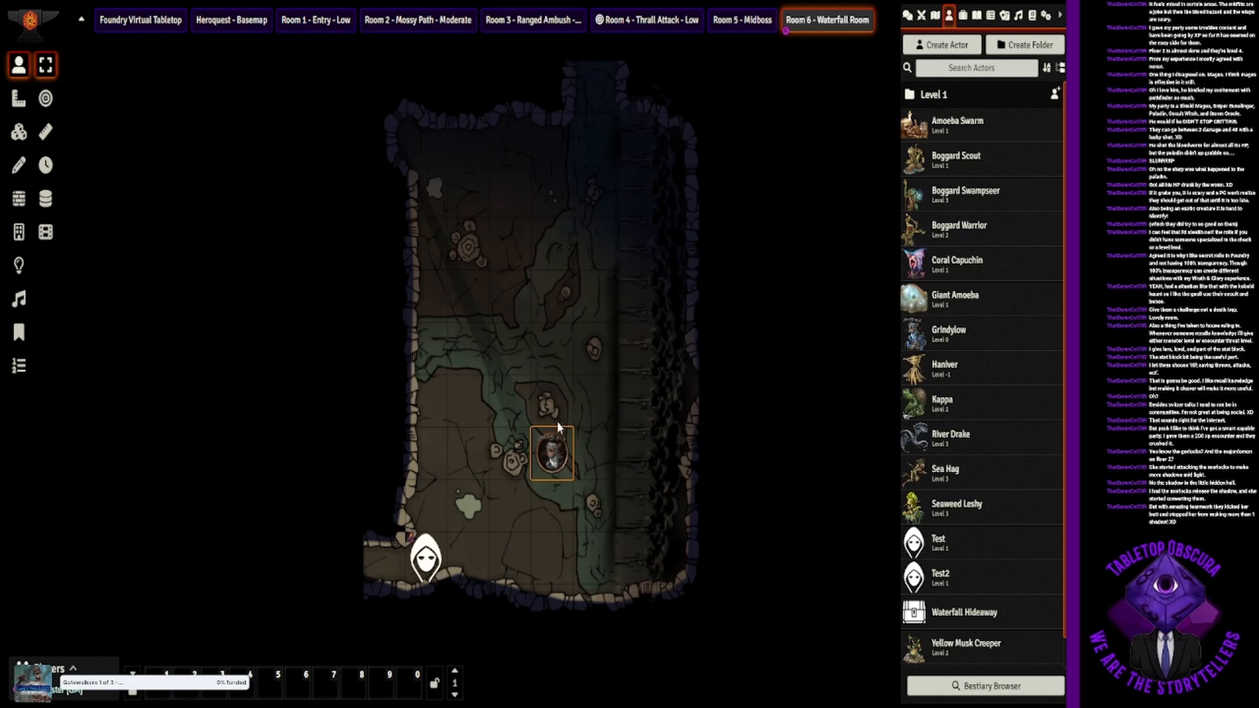
Step: Paste three copies of the Grindylow token, moving one to the northwest floor and another to the river's west end
key(ctrl+c)
key(ctrl+v)
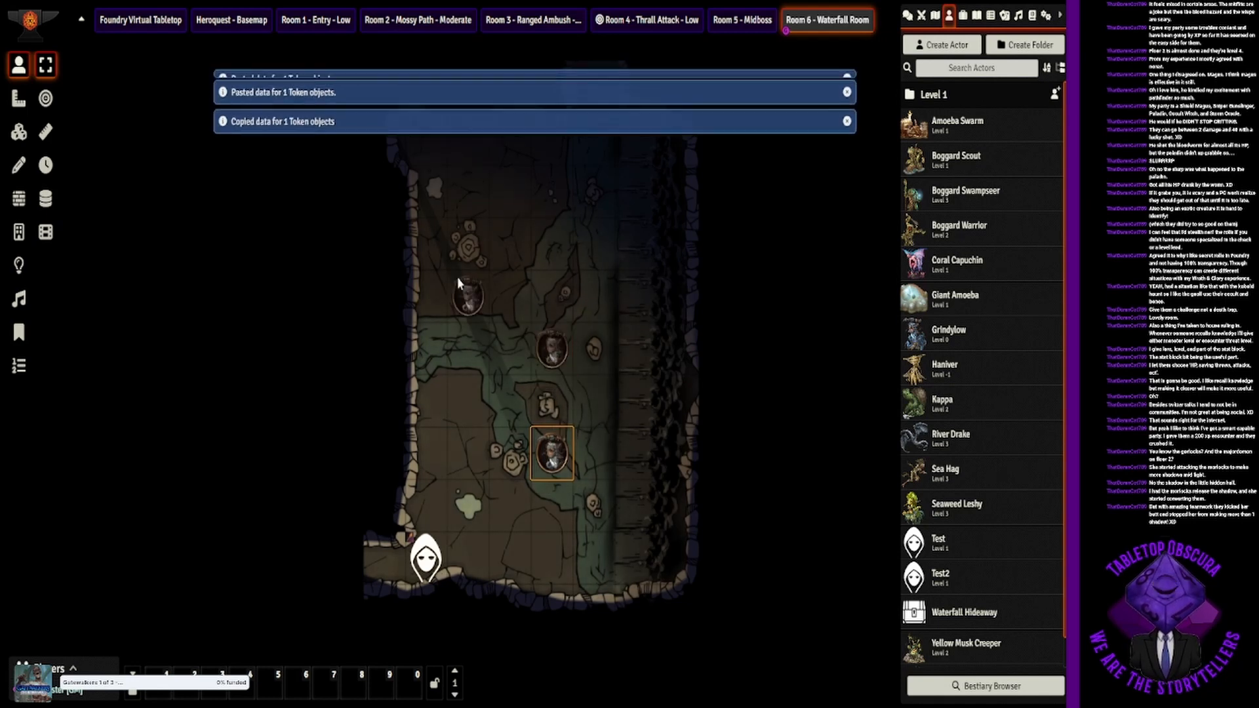
key(ctrl+v)
key(ctrl+v)
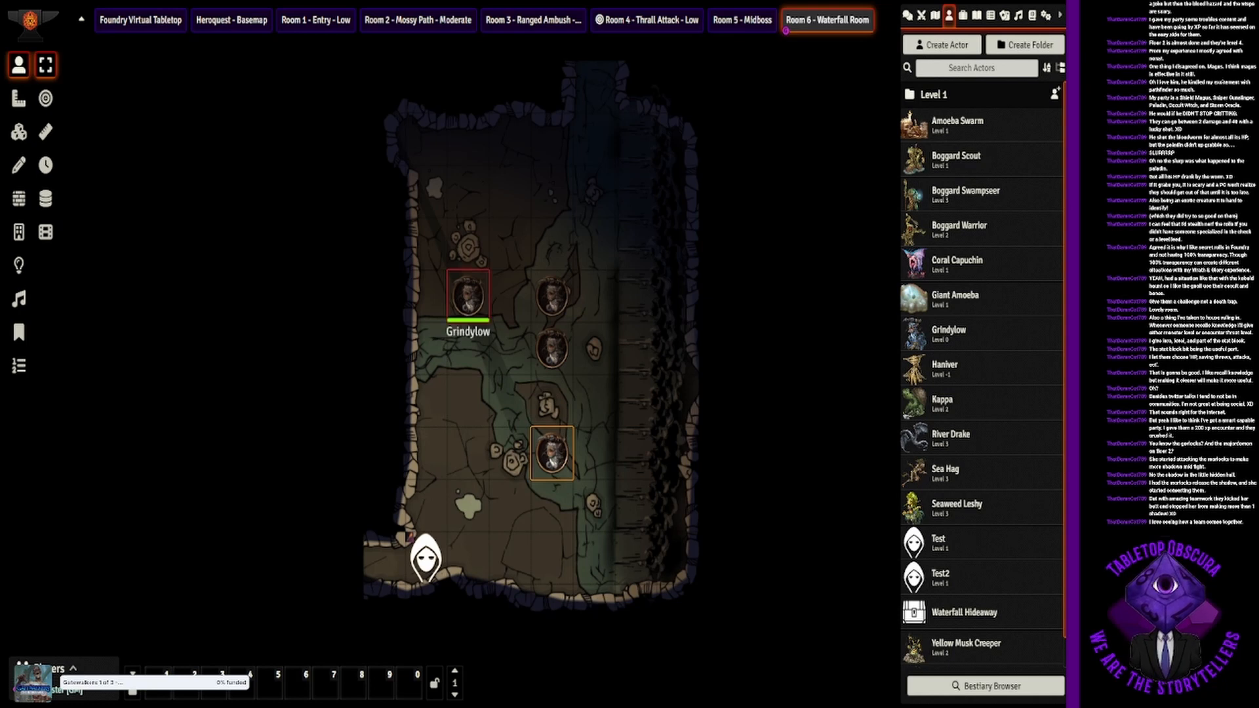
drag(468, 296, 470, 200)
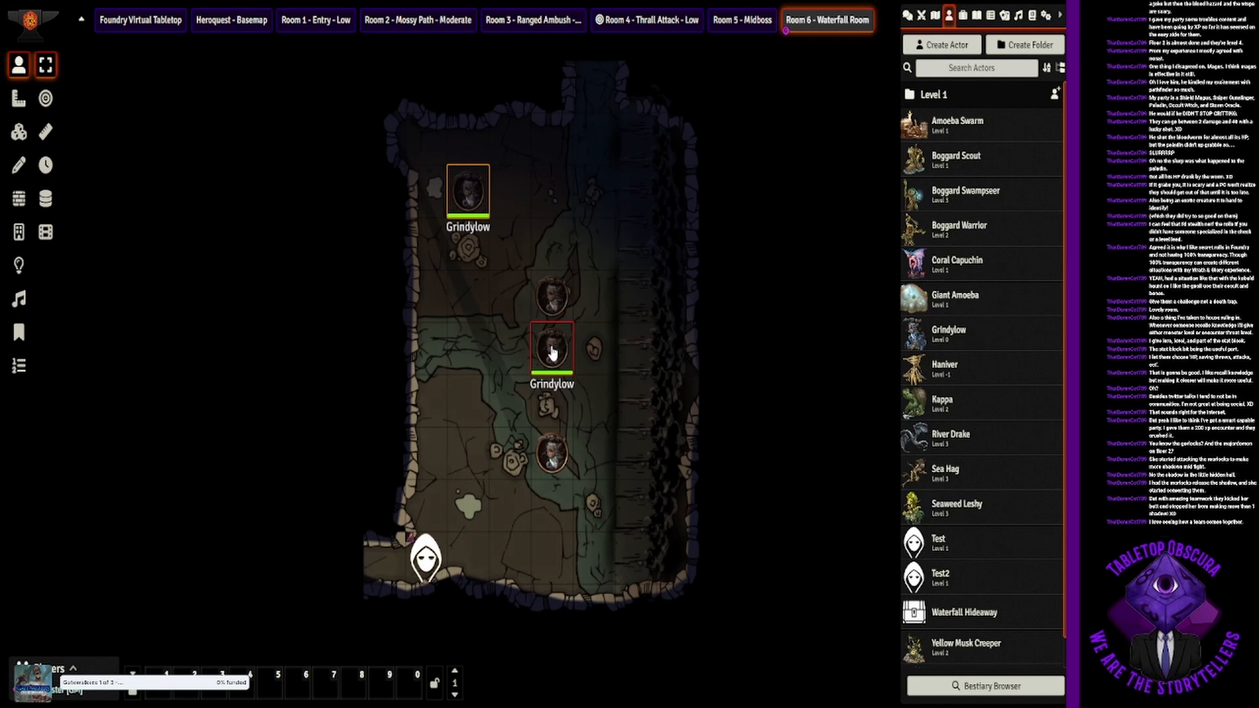
drag(551, 352, 431, 345)
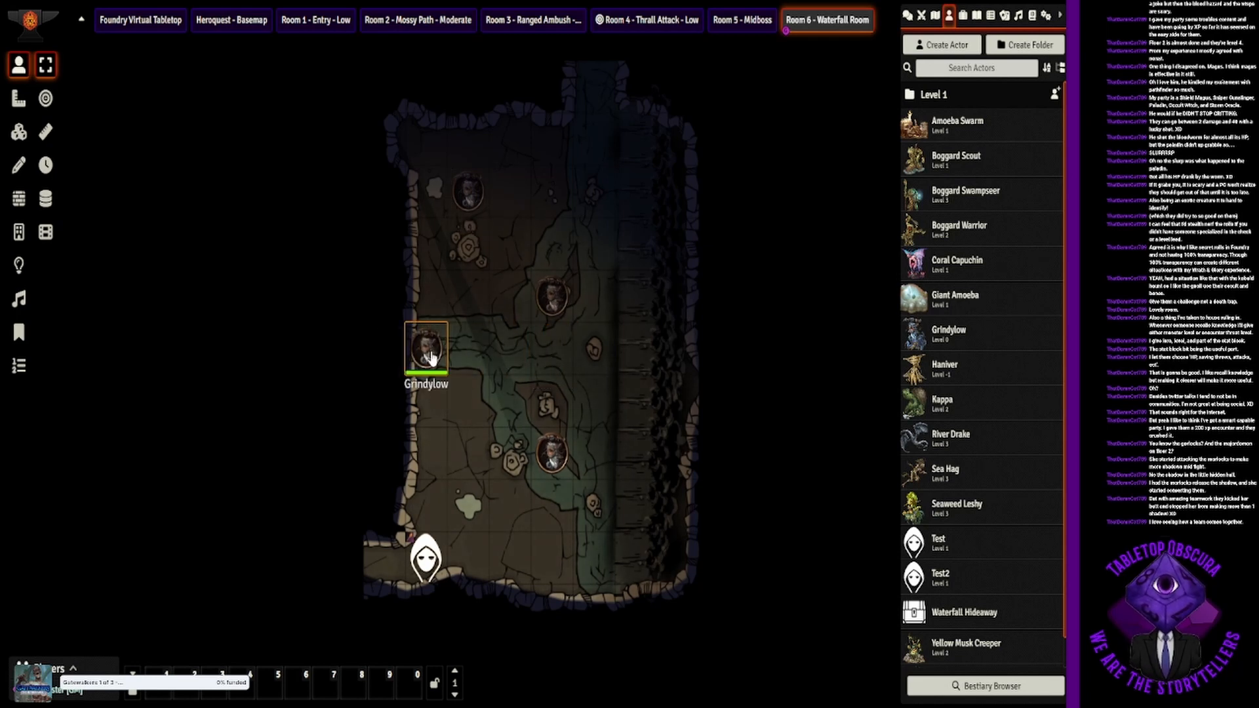
Step: Hide the Grindylow token at the river's west end, then move the upper-island Grindylow down into the river and hide it
right_click(431, 357)
click(464, 320)
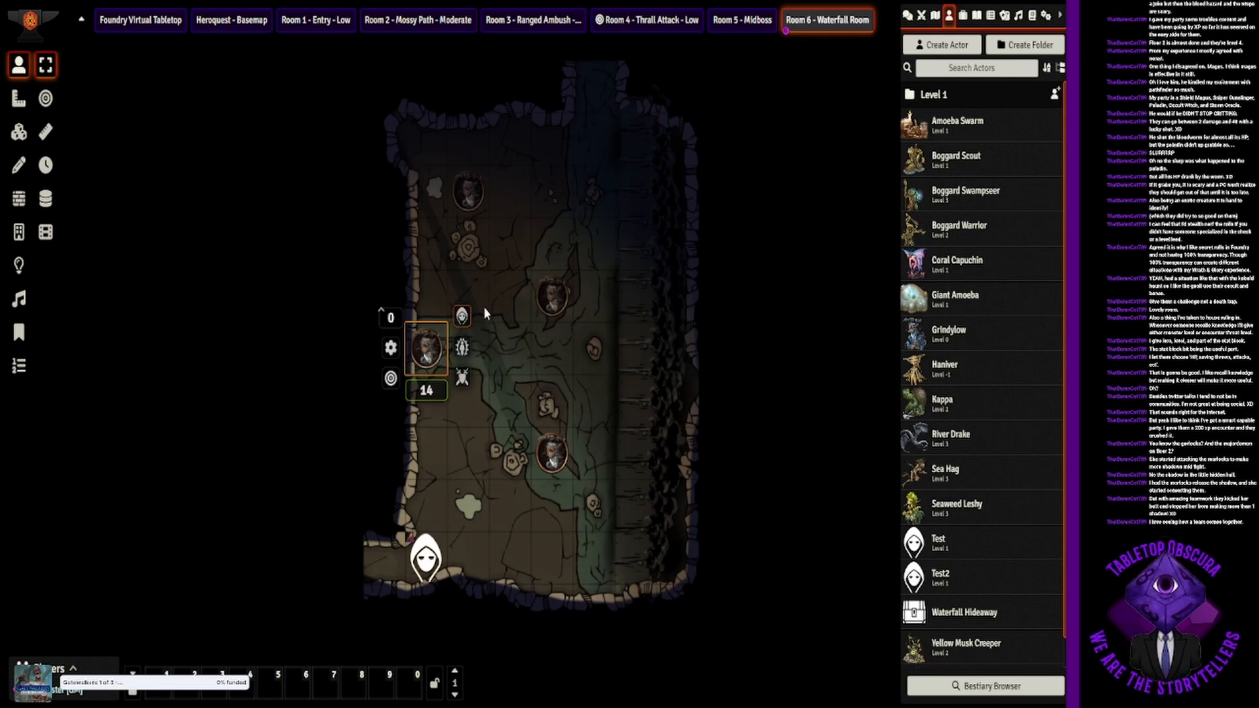
click(537, 305)
drag(551, 299, 554, 356)
right_click(554, 356)
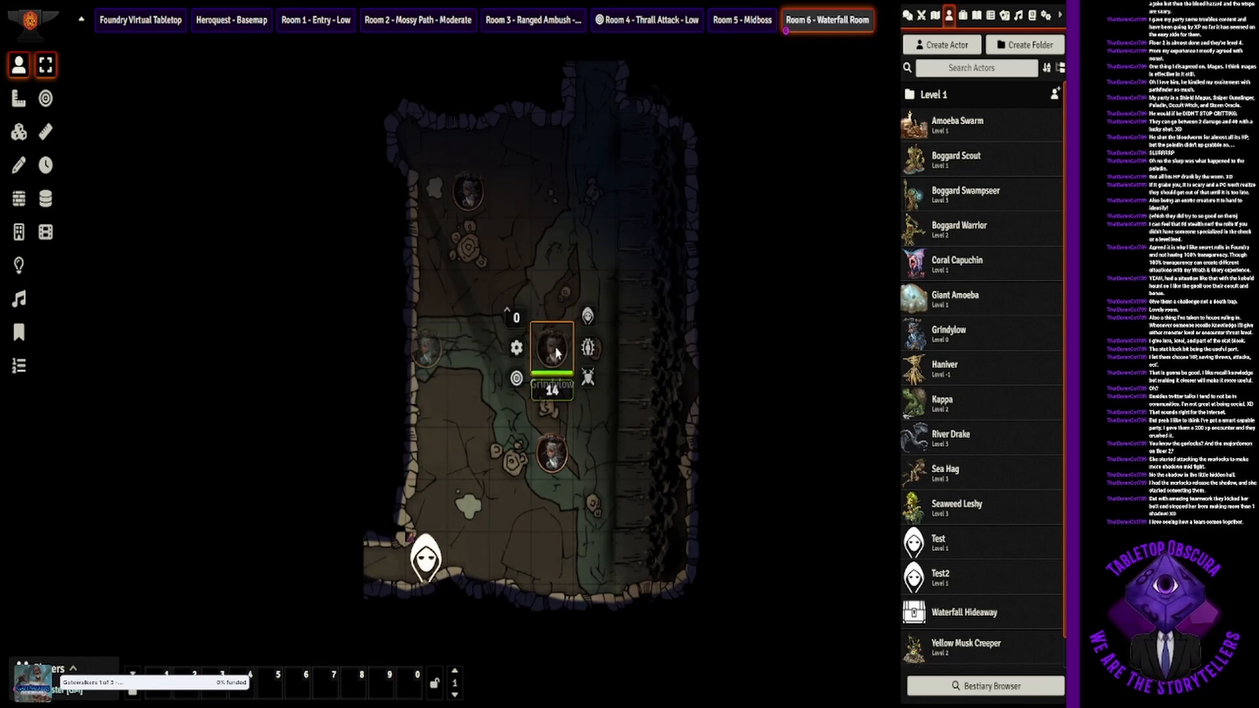
click(601, 447)
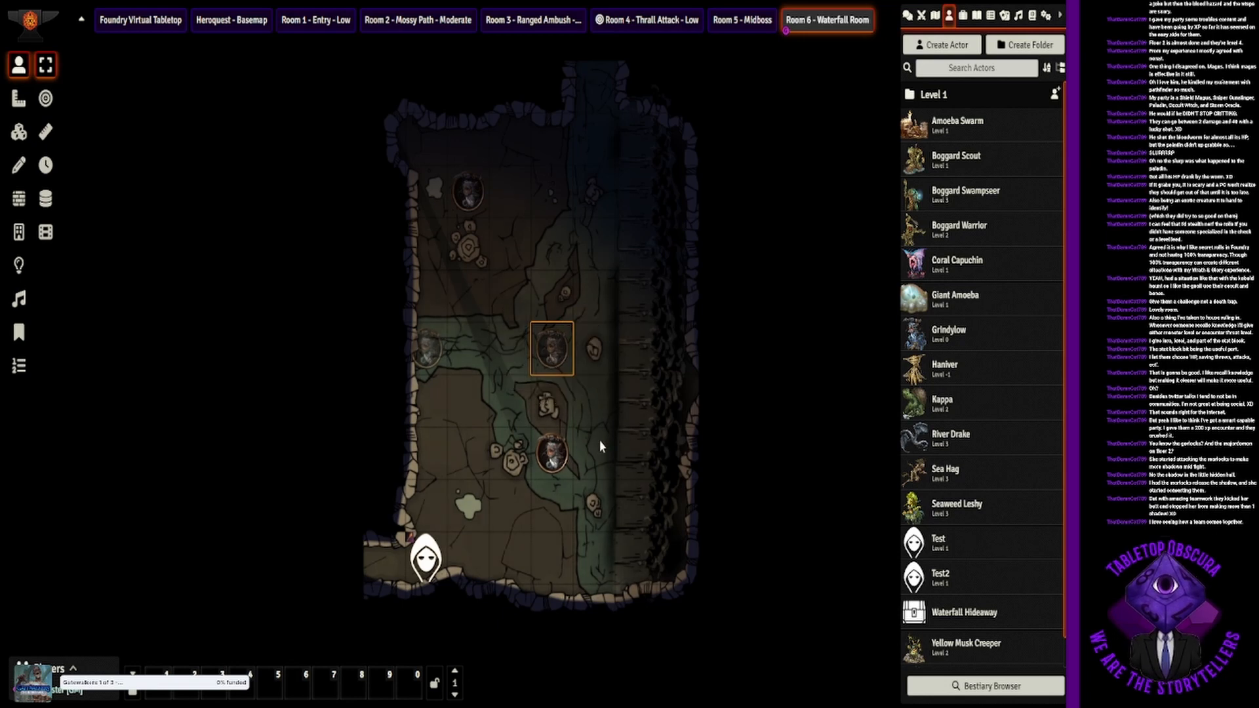
Step: Hide the Grindylow tokens on the lower river island and on the northwest floor
right_click(565, 463)
click(587, 420)
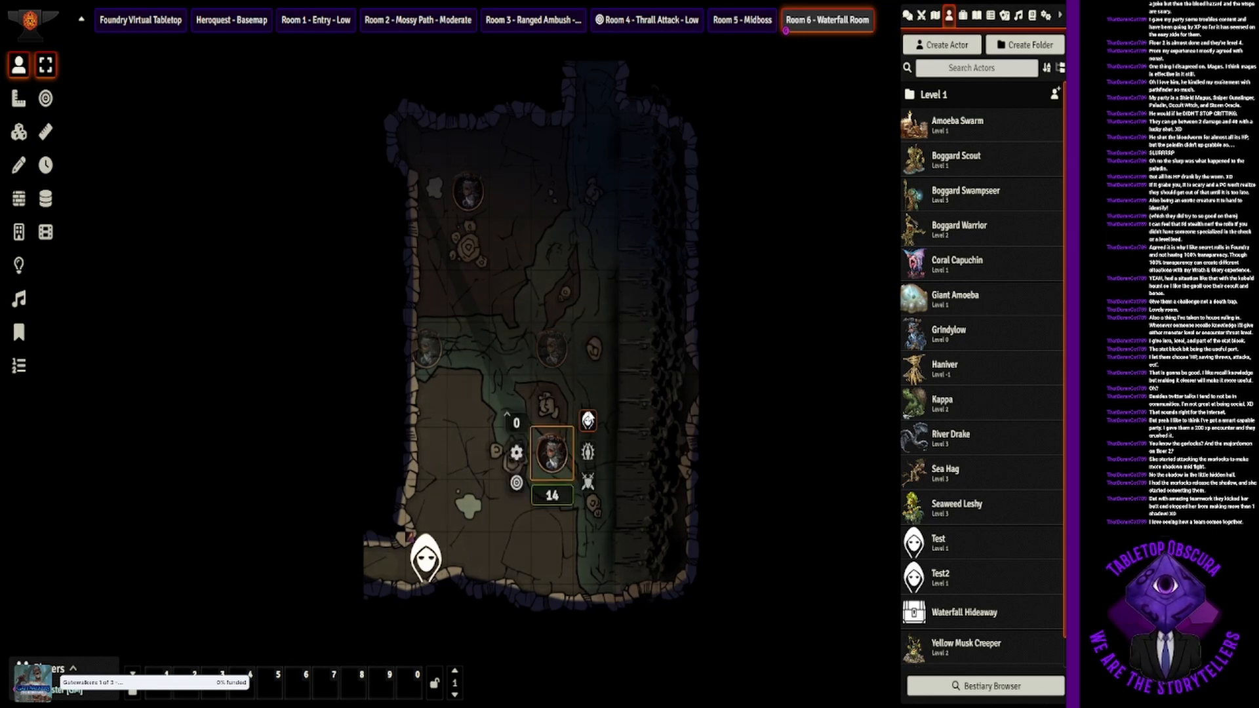
click(486, 233)
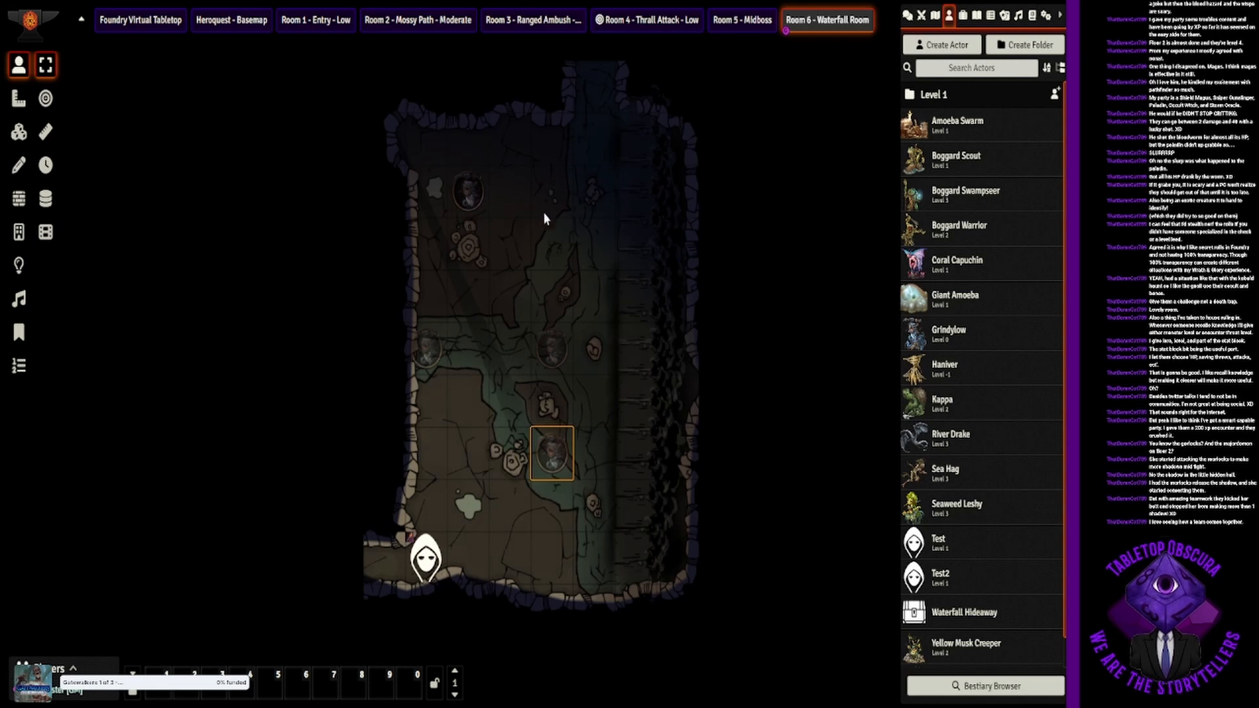
click(453, 183)
right_click(454, 184)
click(503, 164)
click(539, 190)
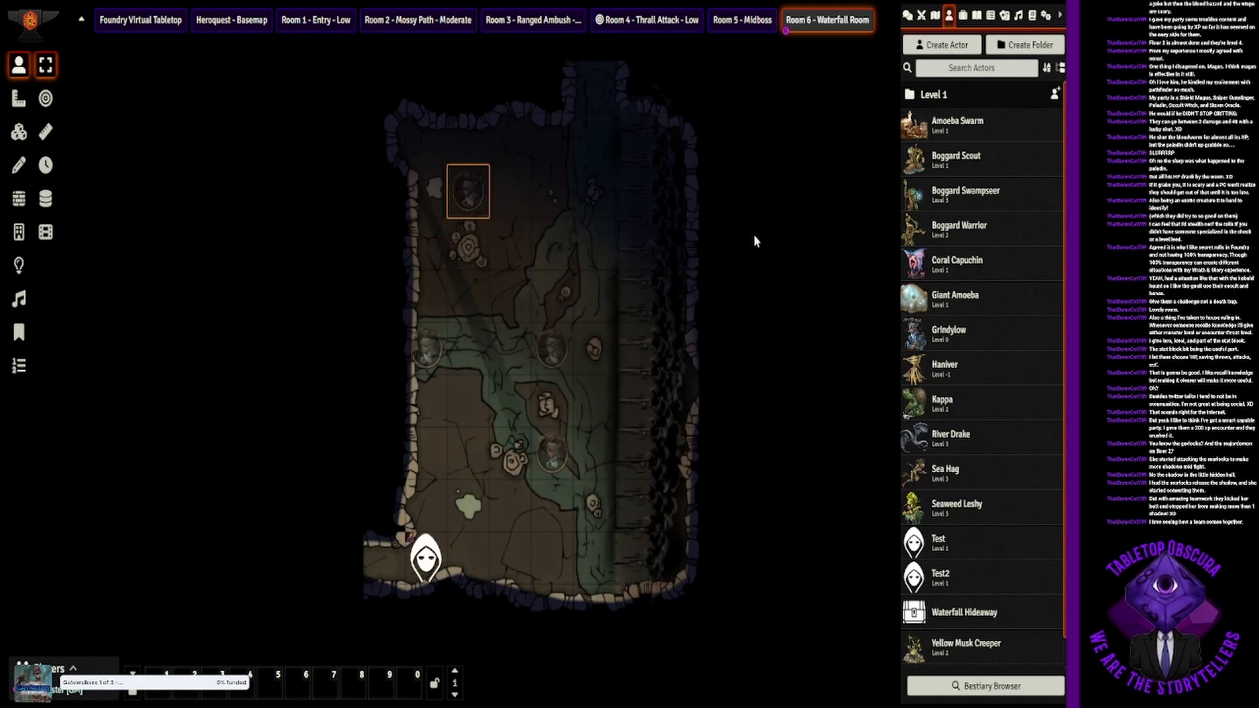
Step: Try the Weak adjustment on the middle Grindylow token's sheet and switch it off again
double_click(561, 355)
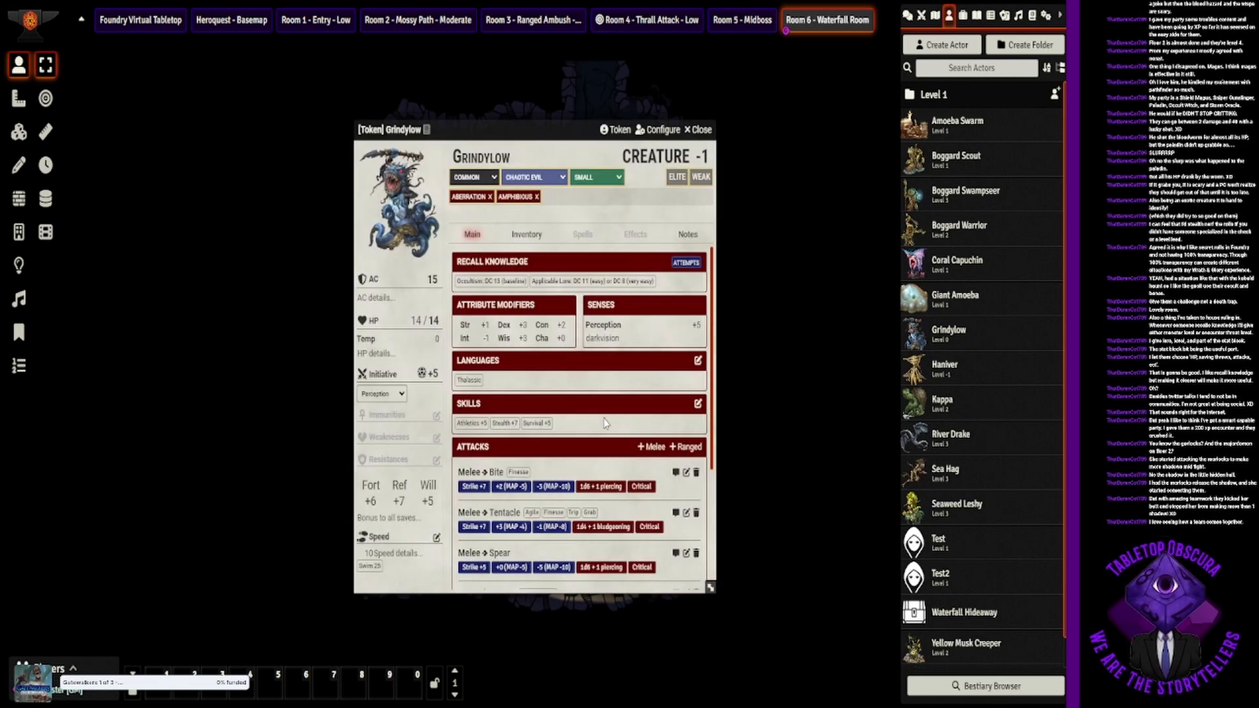
click(700, 177)
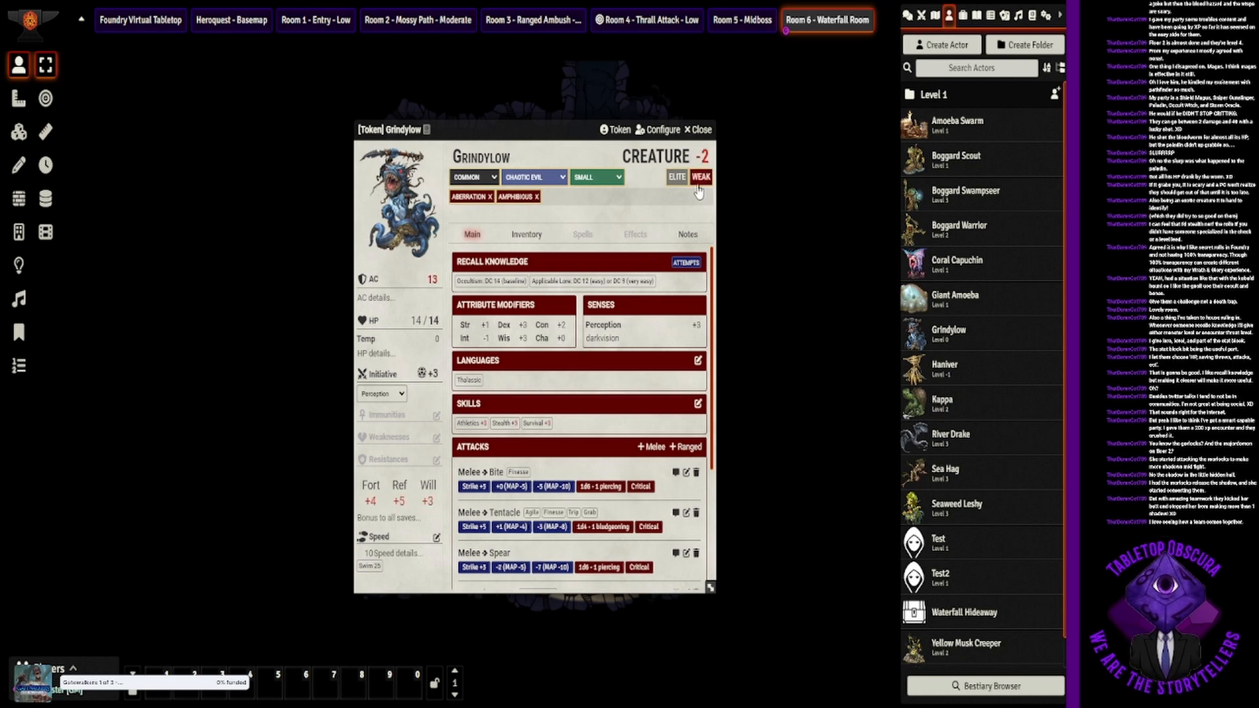
click(698, 186)
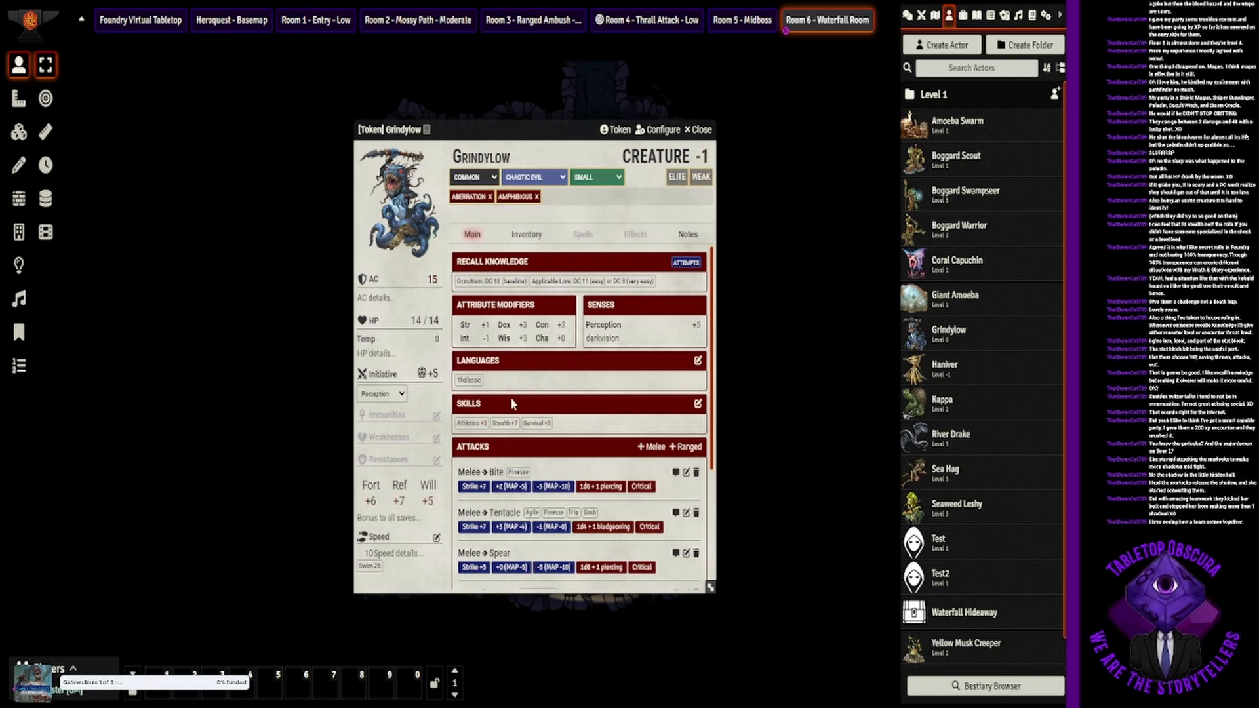
click(699, 130)
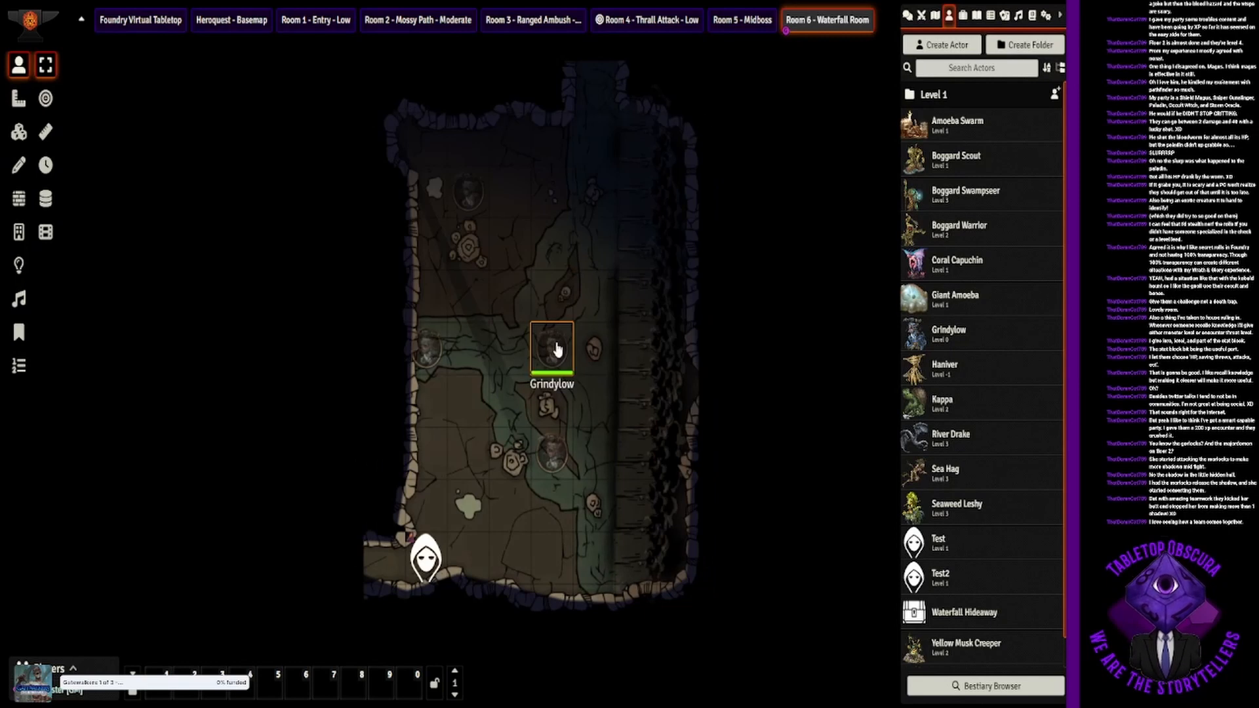
Step: Check the creature level on the sheets of the lower-island, western and northwestern Grindylow tokens
double_click(571, 464)
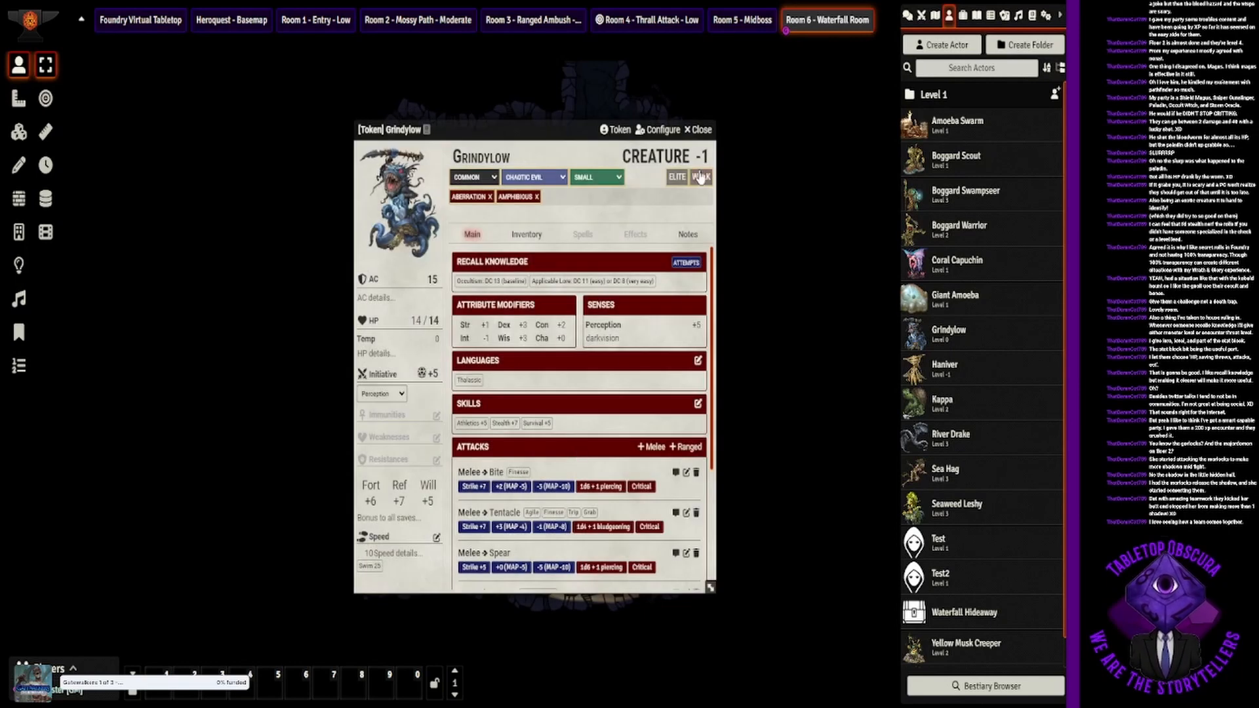
click(699, 130)
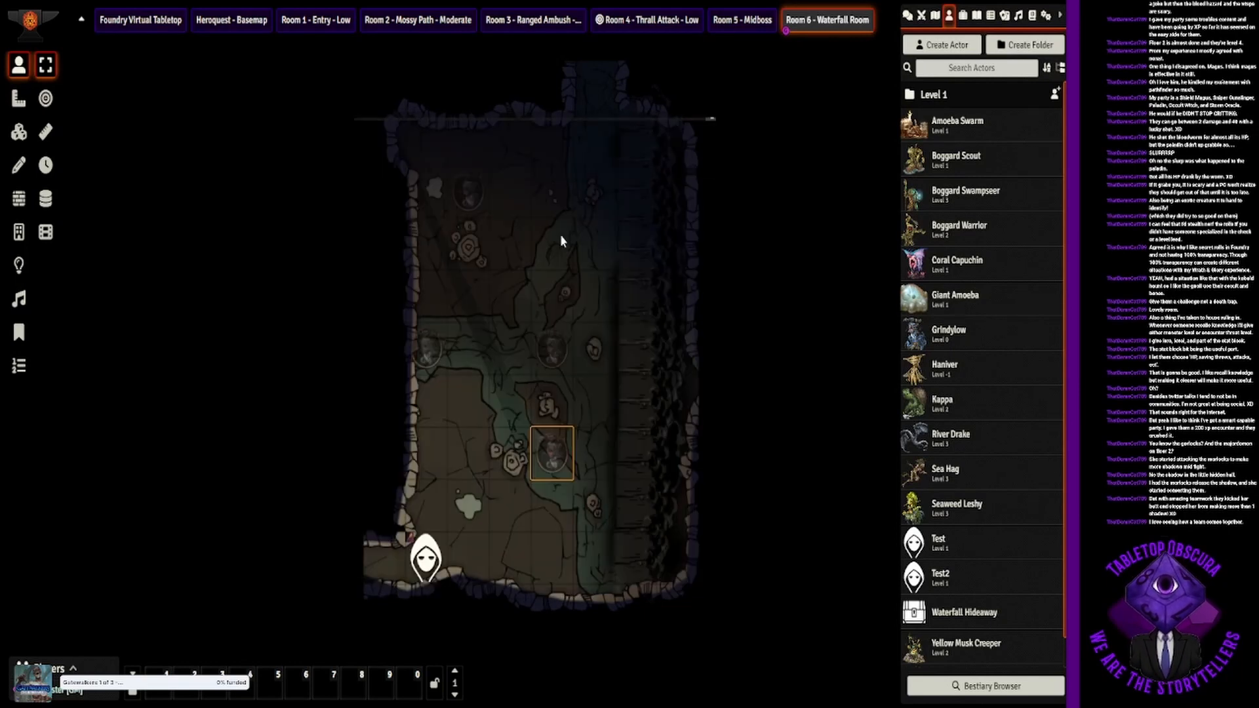
double_click(440, 351)
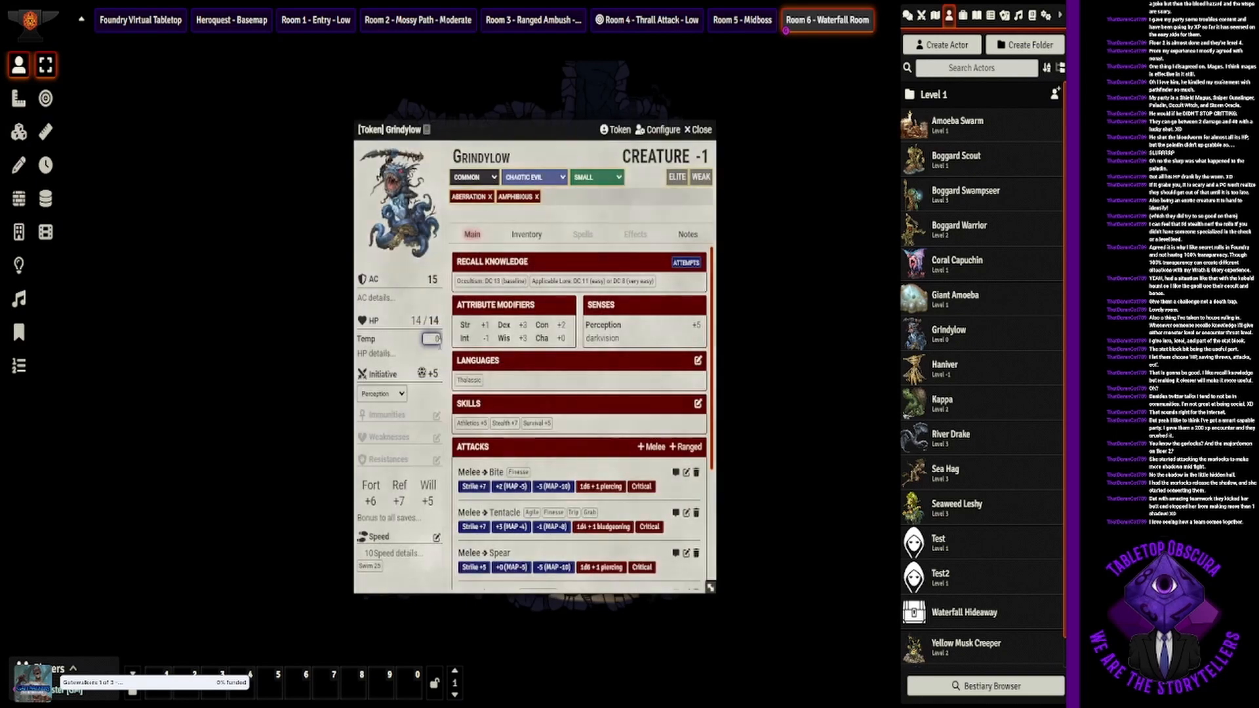
click(700, 130)
drag(423, 347, 452, 191)
double_click(455, 191)
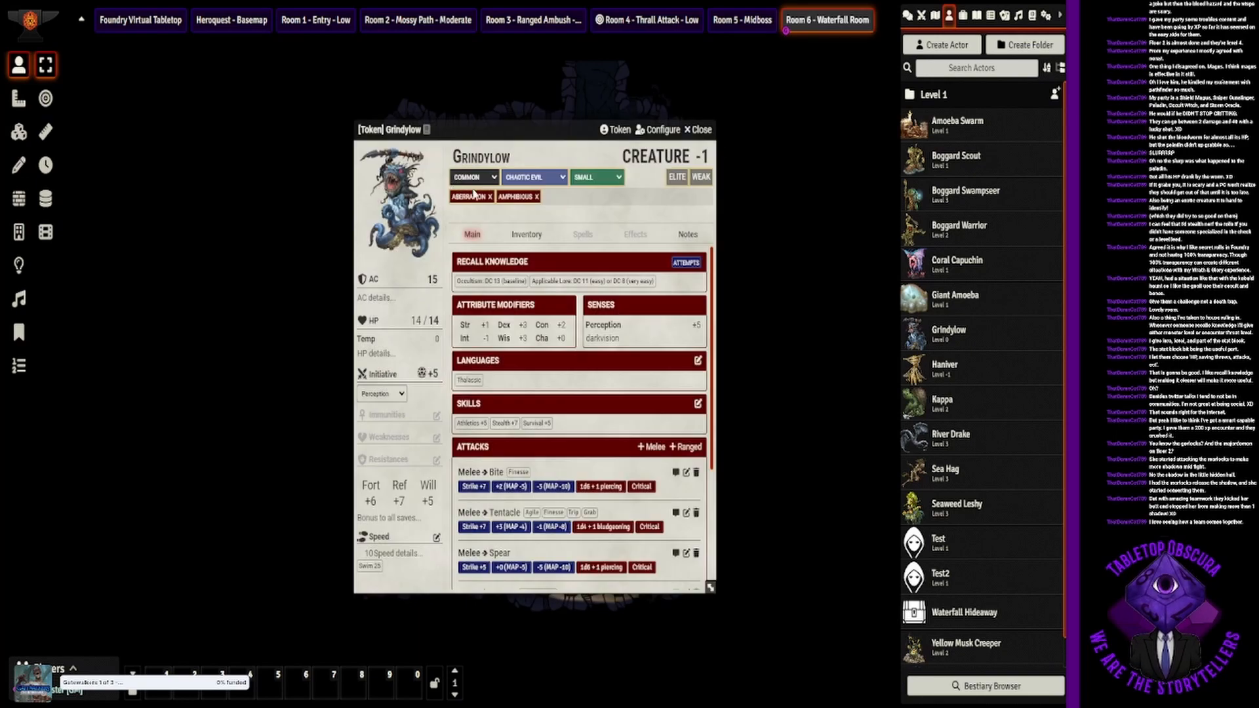
click(701, 131)
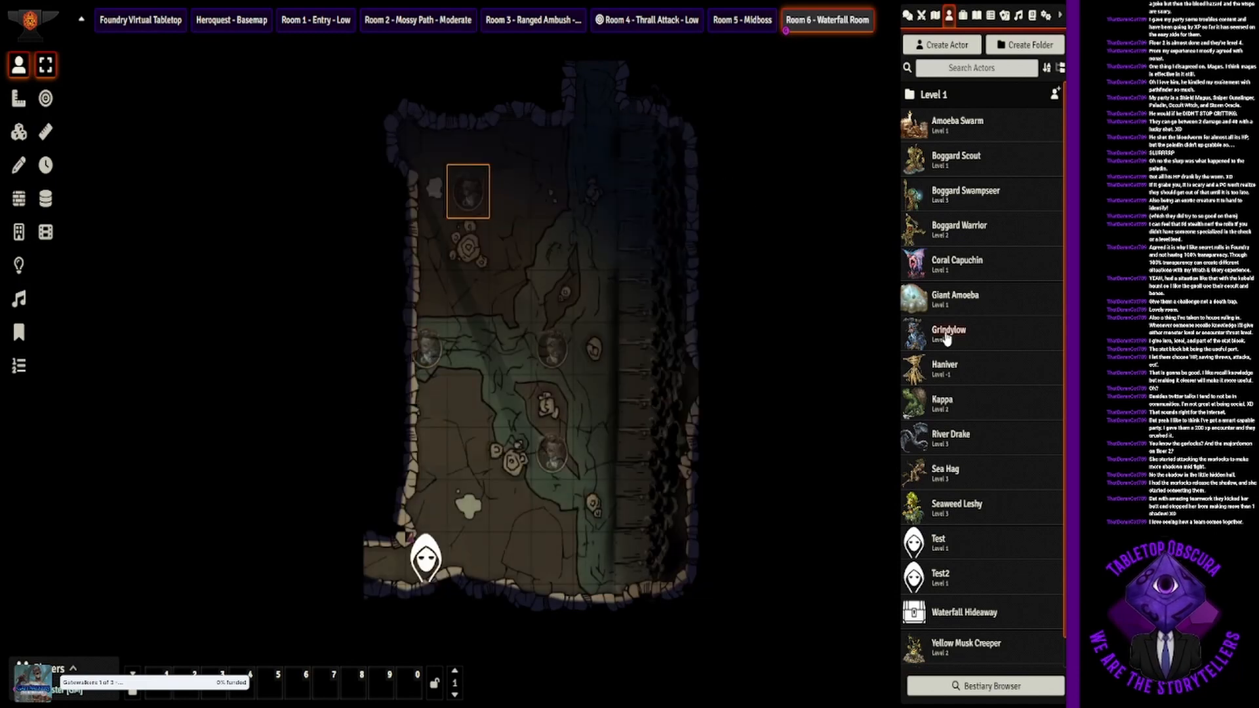
Step: Place another Grindylow token beside the northwestern one and compare the creature sheets of both
drag(642, 236, 516, 205)
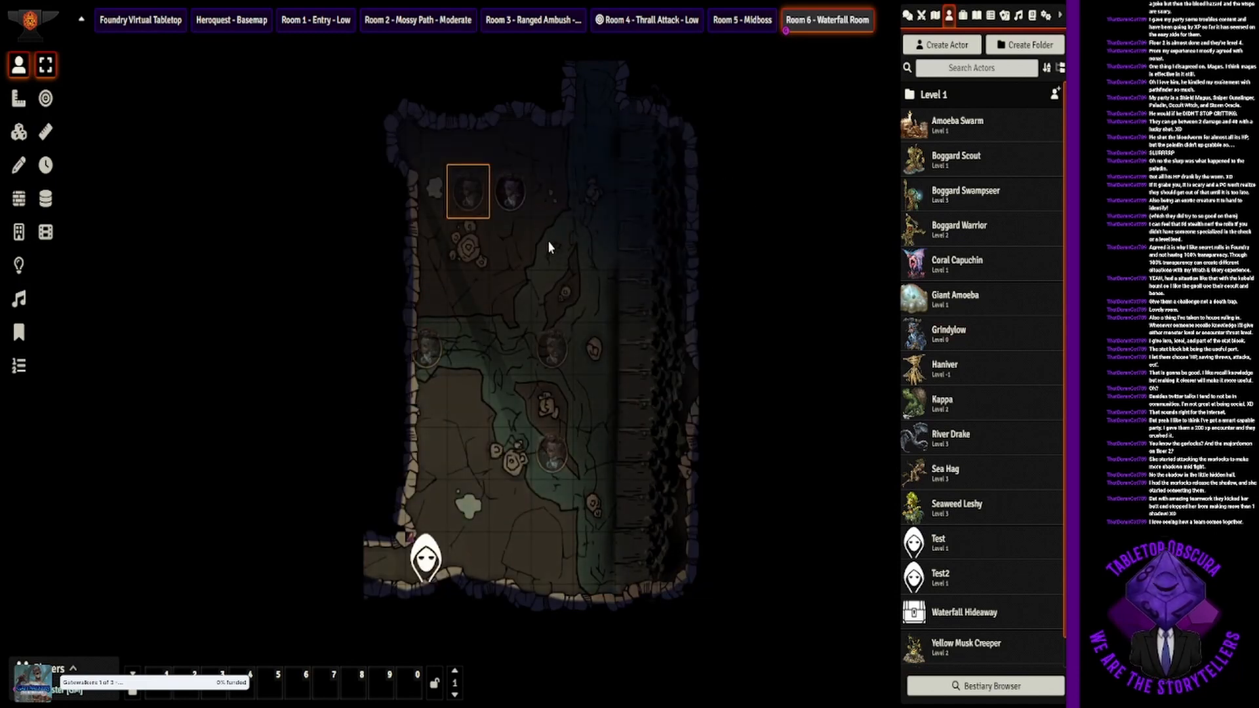
double_click(510, 191)
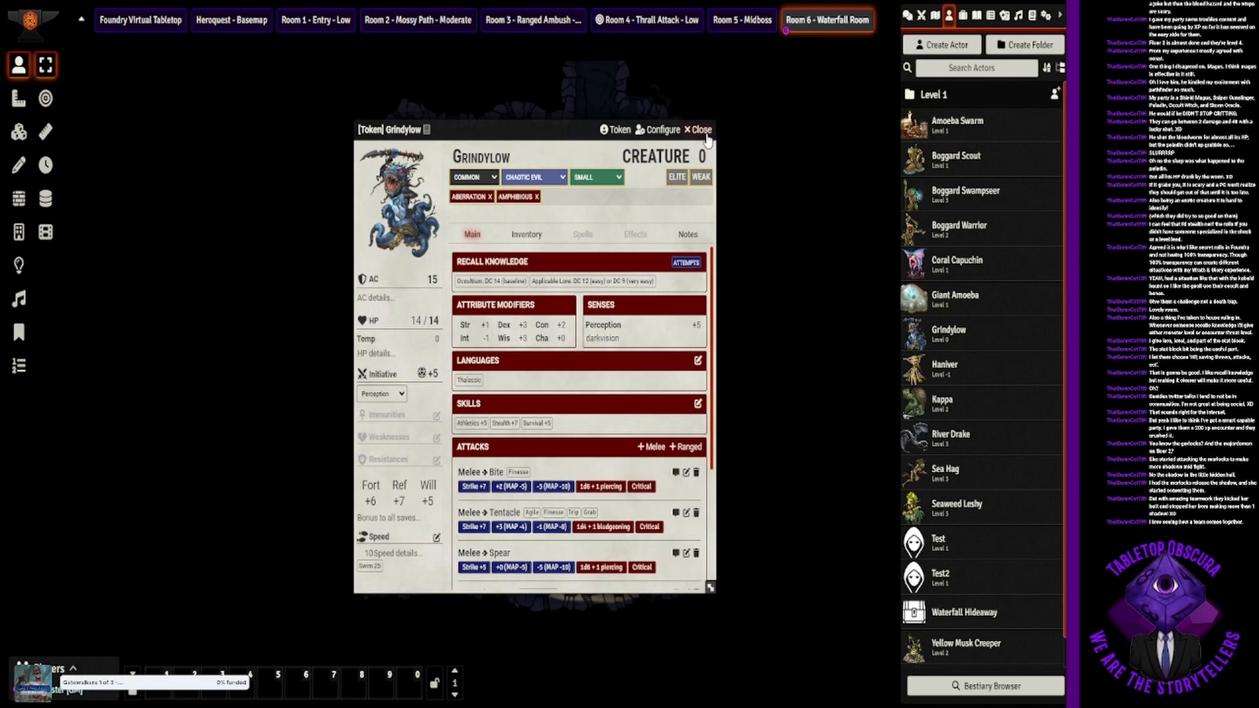
click(705, 135)
double_click(511, 192)
click(699, 129)
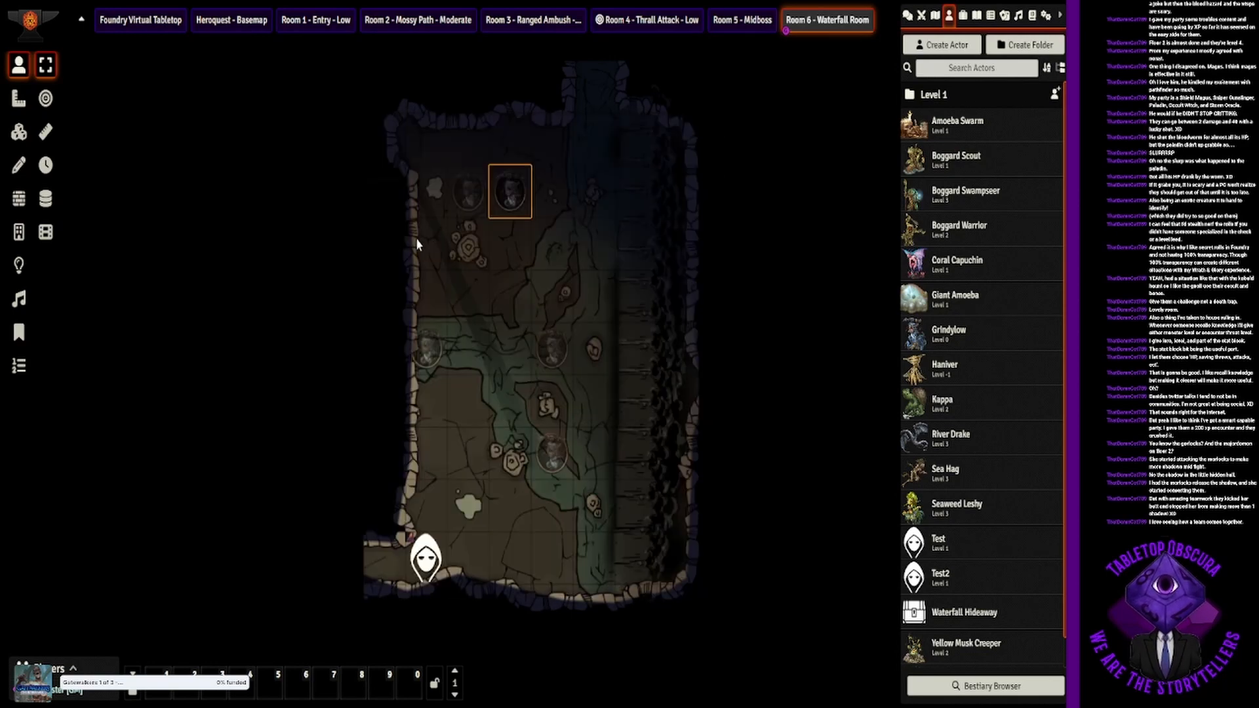
double_click(452, 211)
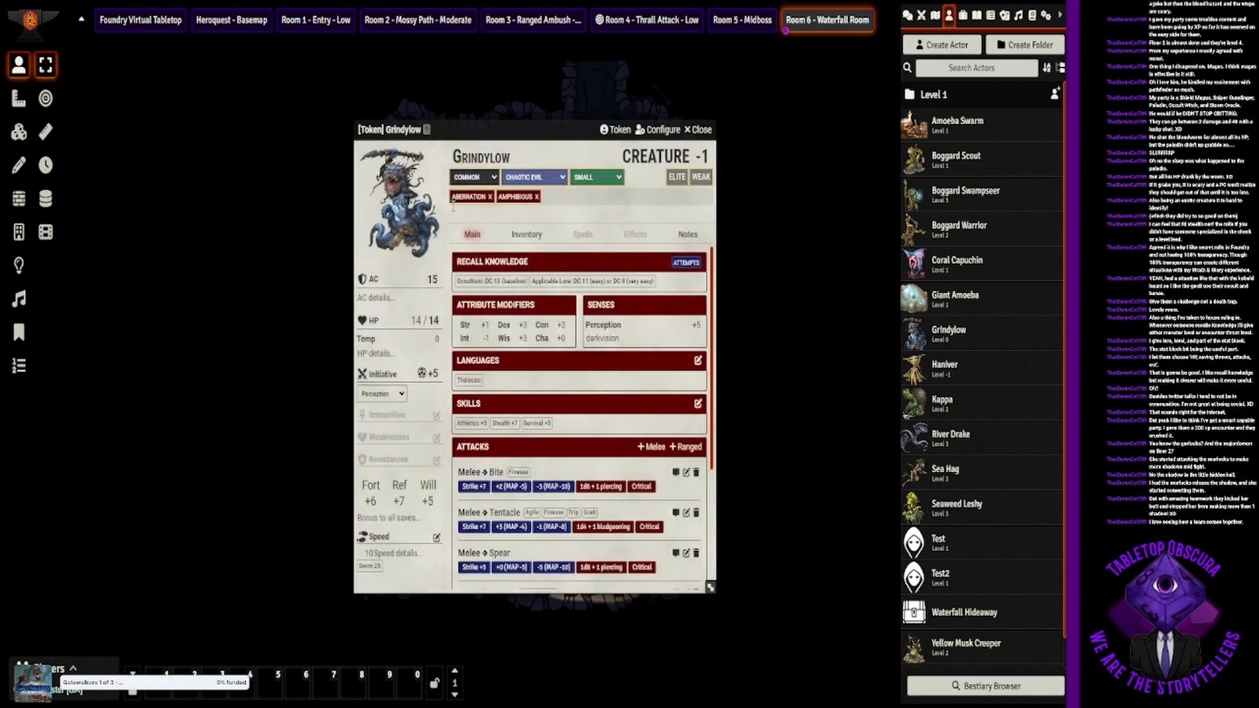
click(699, 129)
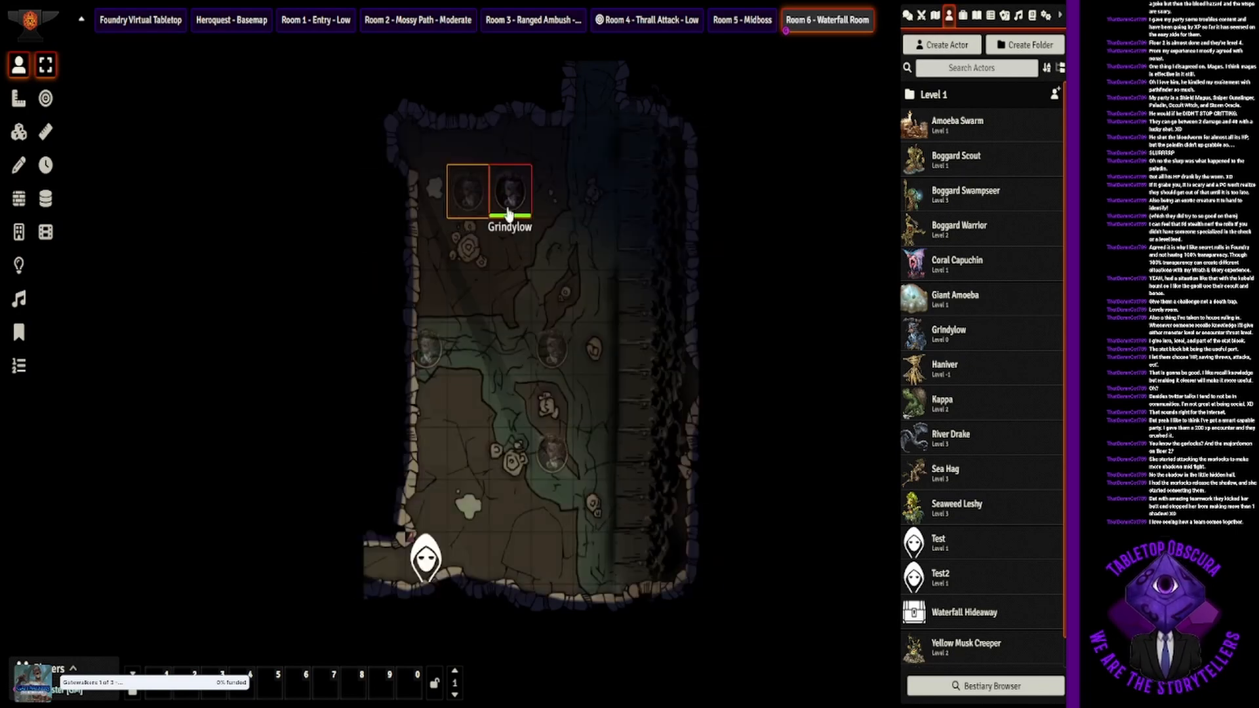
Step: Delete all the Grindylow tokens from the Waterfall Room scene
click(515, 209)
drag(502, 197, 461, 200)
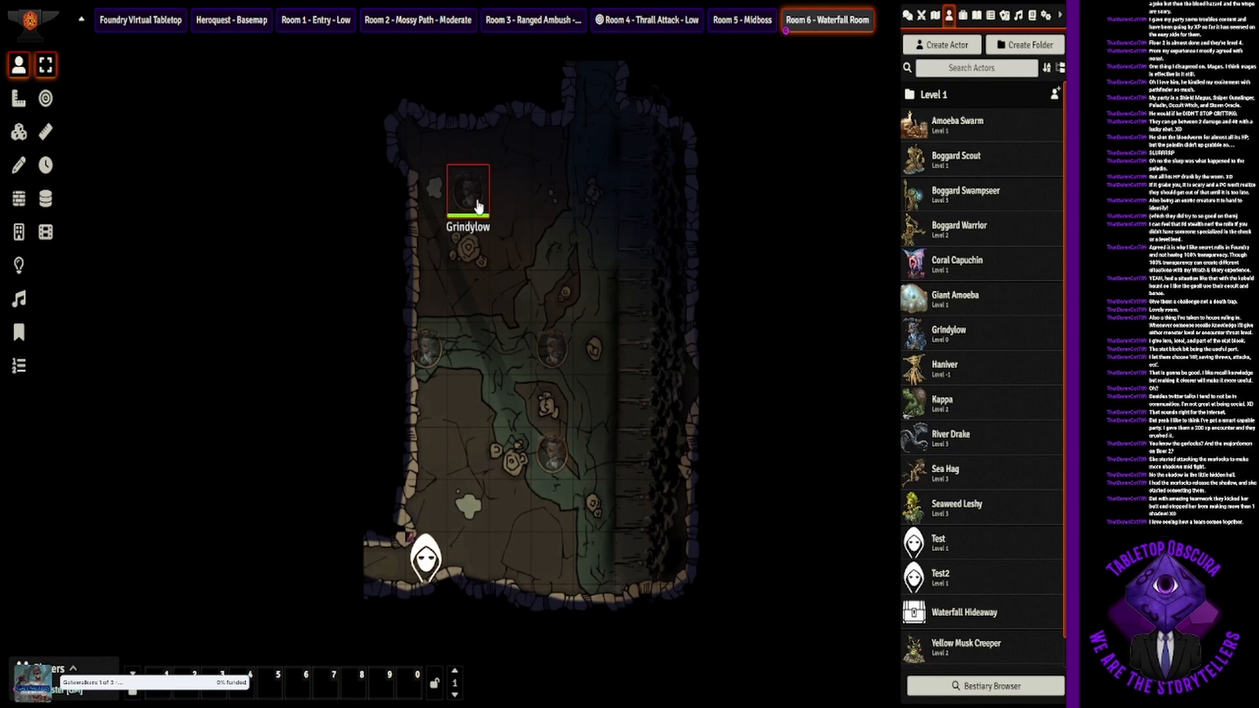
key(Delete)
click(432, 348)
key(Delete)
click(541, 342)
key(Delete)
click(550, 452)
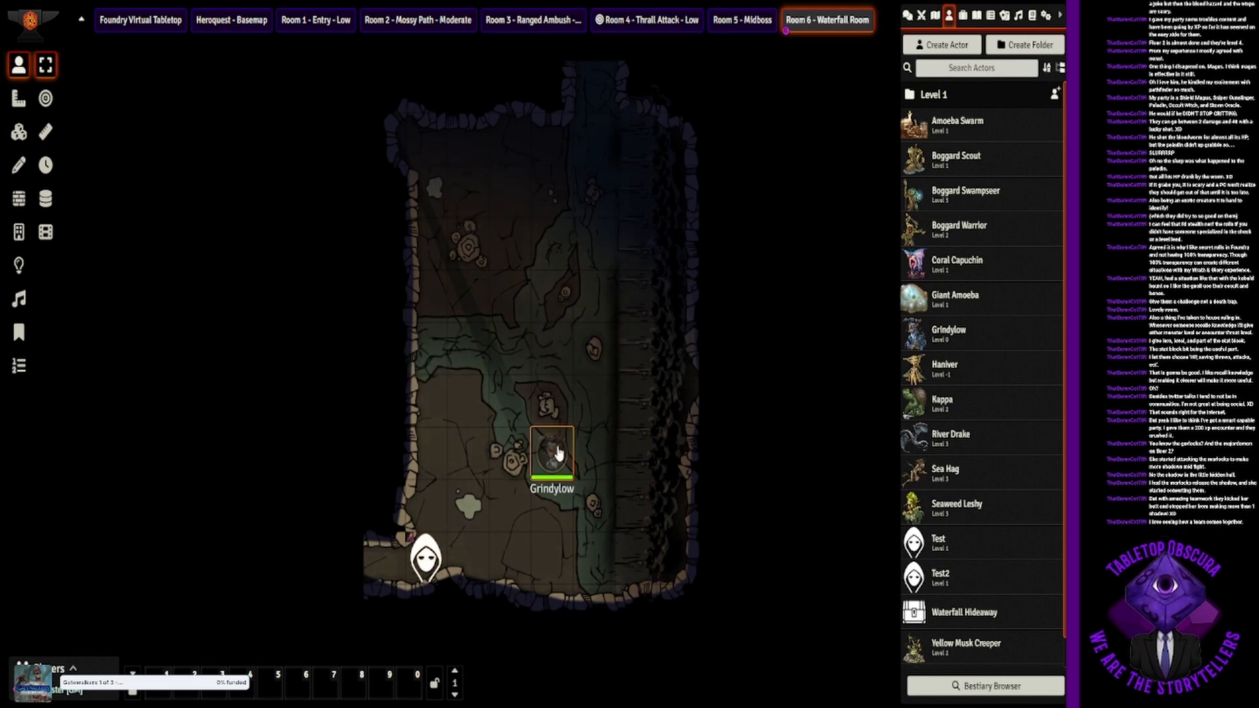
key(Delete)
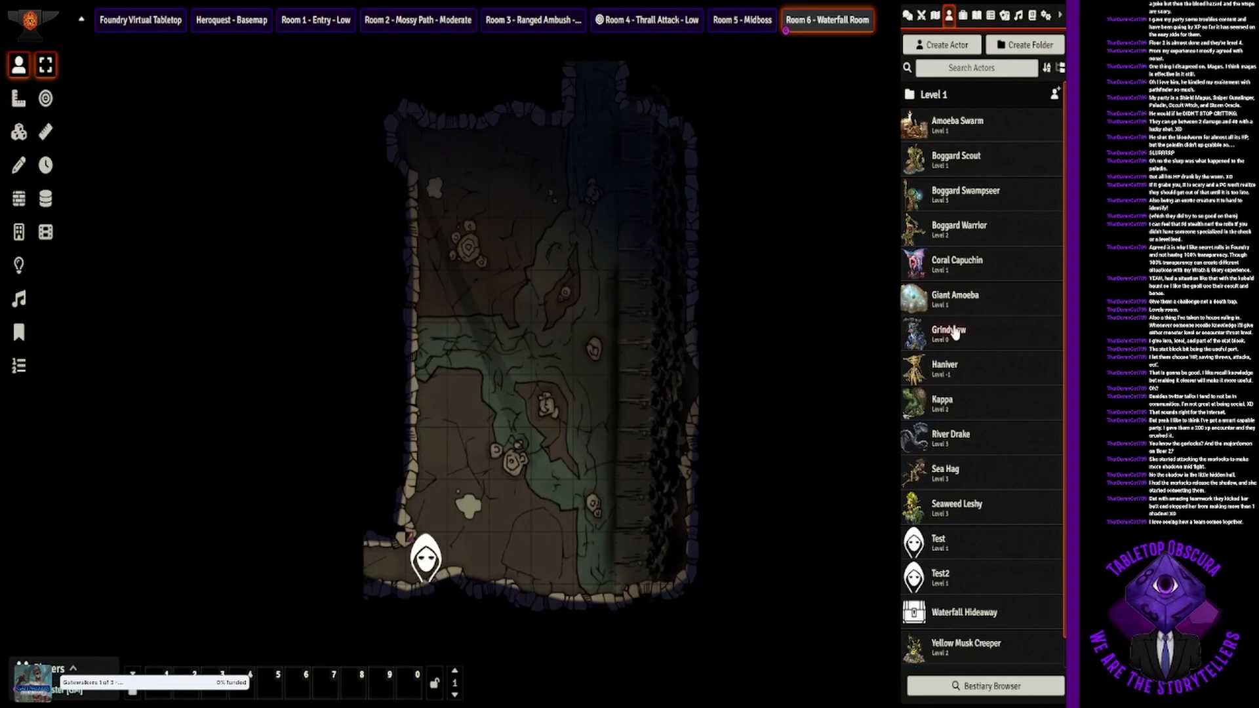
Step: Try a fresh Grindylow token on the lower river island, look at the Boggard Scout's sheet, and delete the token
drag(956, 329, 543, 455)
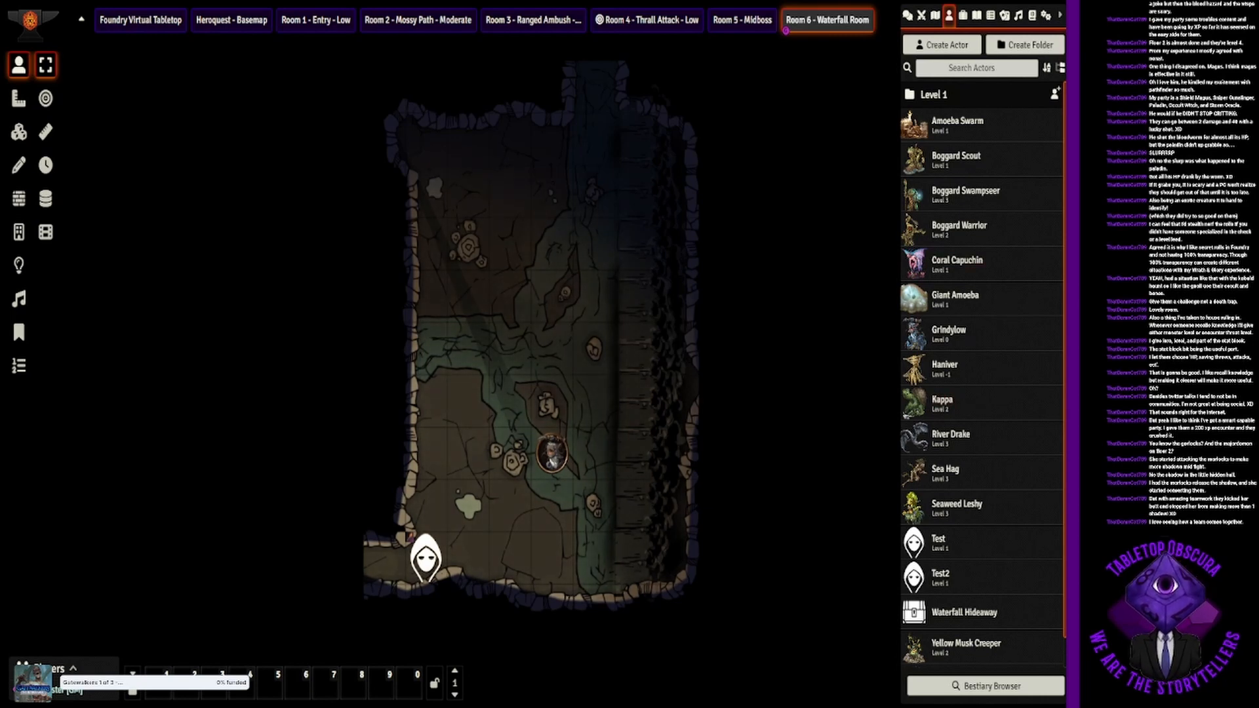
click(961, 161)
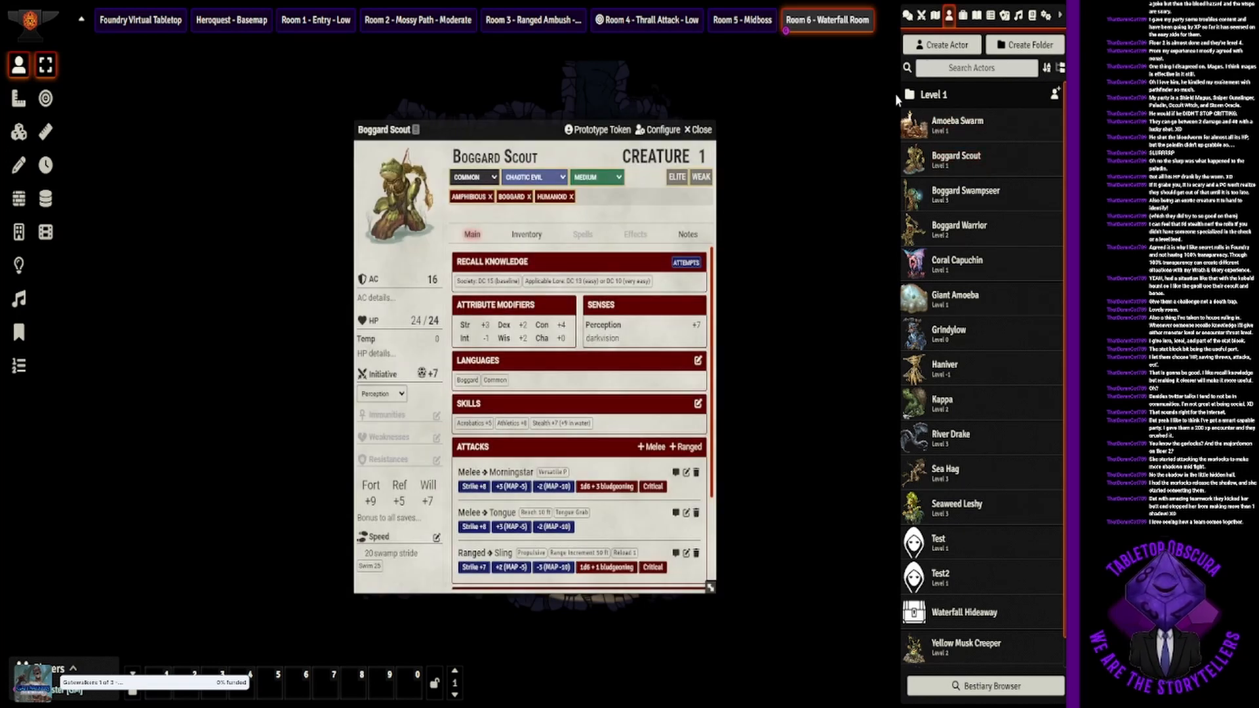
click(710, 133)
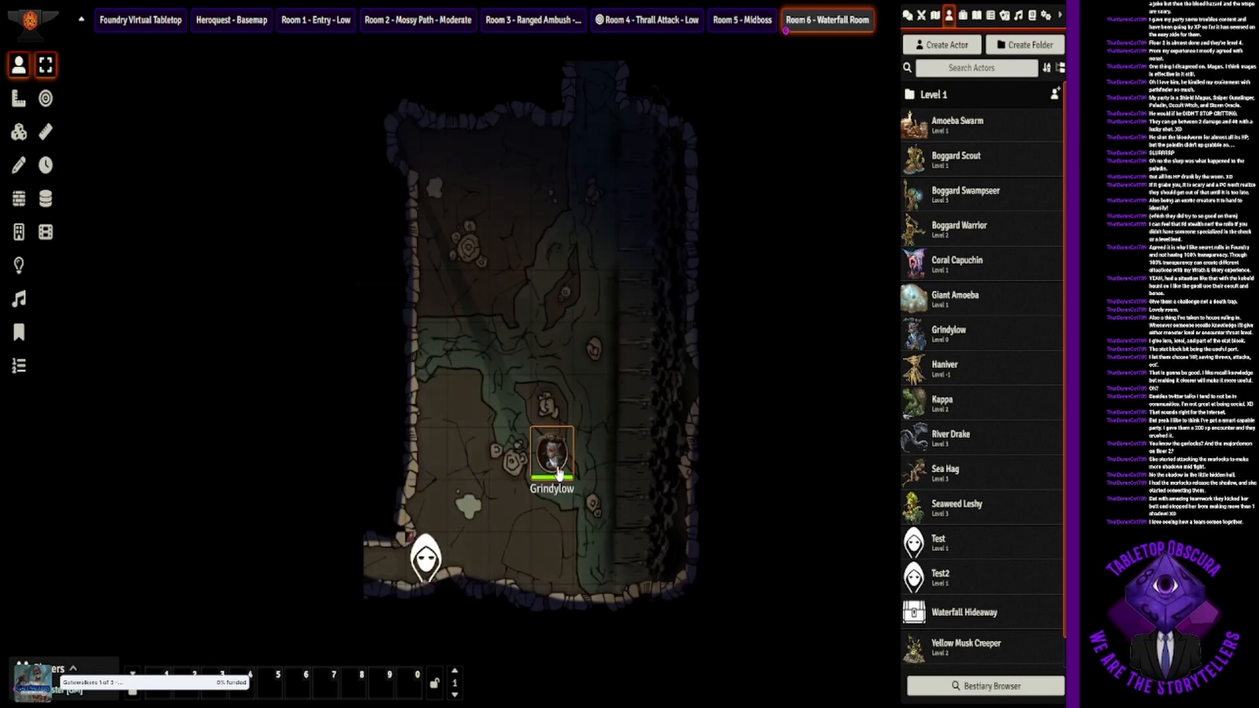
key(Delete)
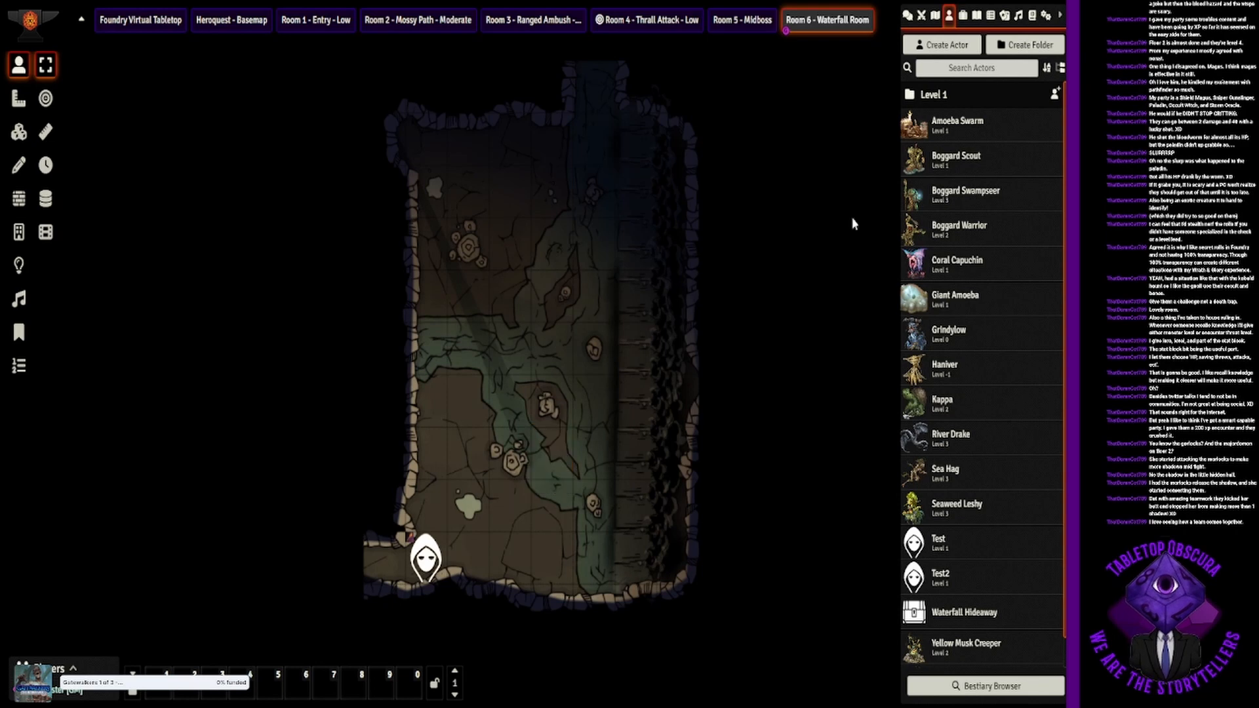
Step: Review the Boggard Scout's creature sheet, reading its Tongue Grab and Swamp Stride passives
double_click(979, 164)
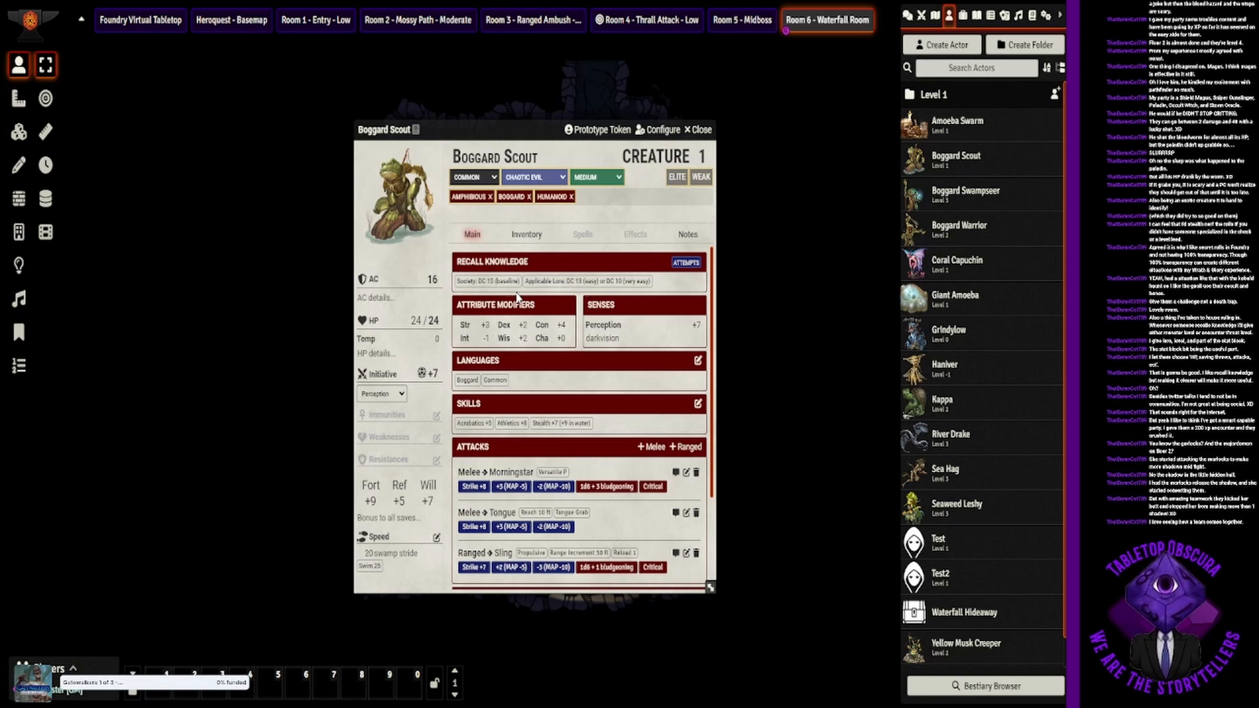
scroll(489, 402, down, 2)
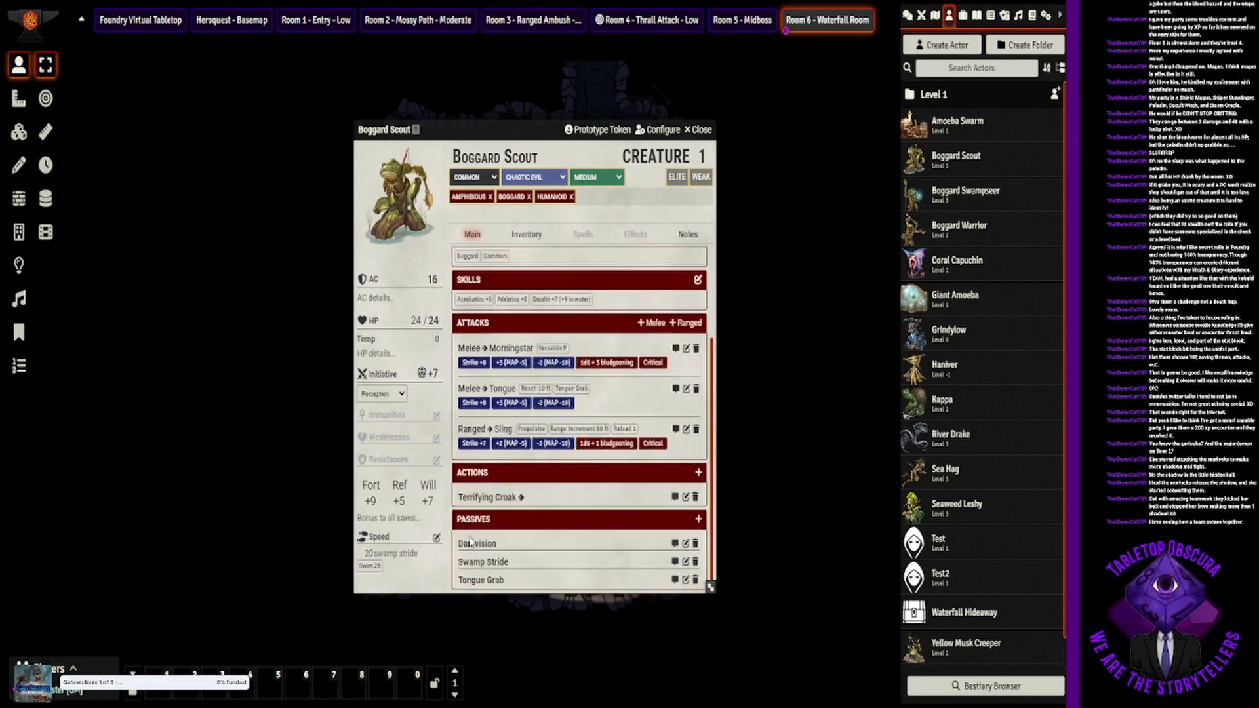
click(482, 579)
scroll(562, 497, down, 2)
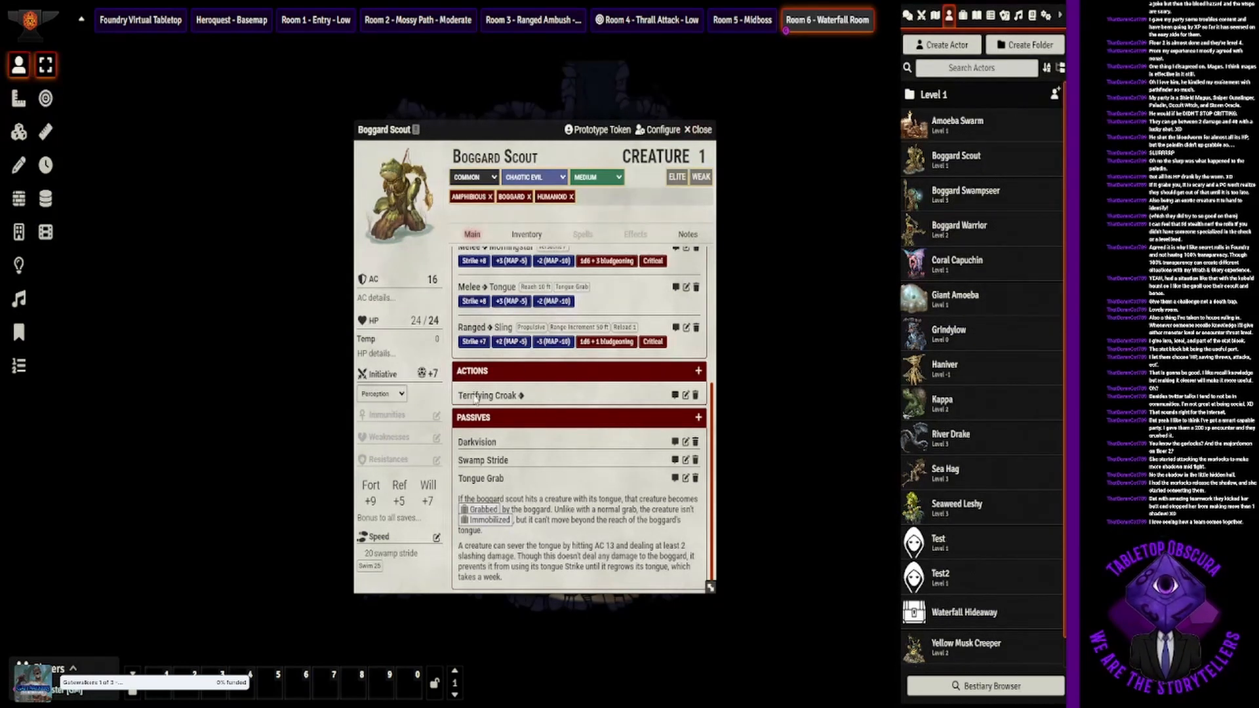
click(484, 480)
click(488, 552)
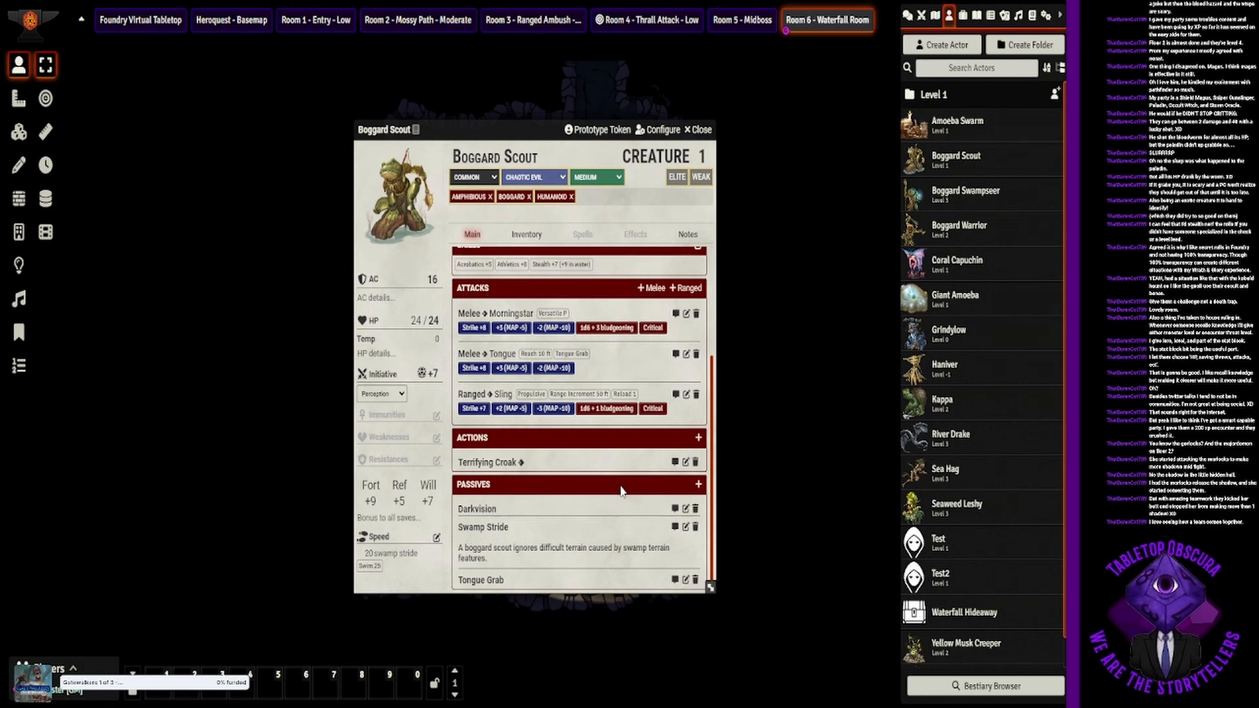
click(699, 129)
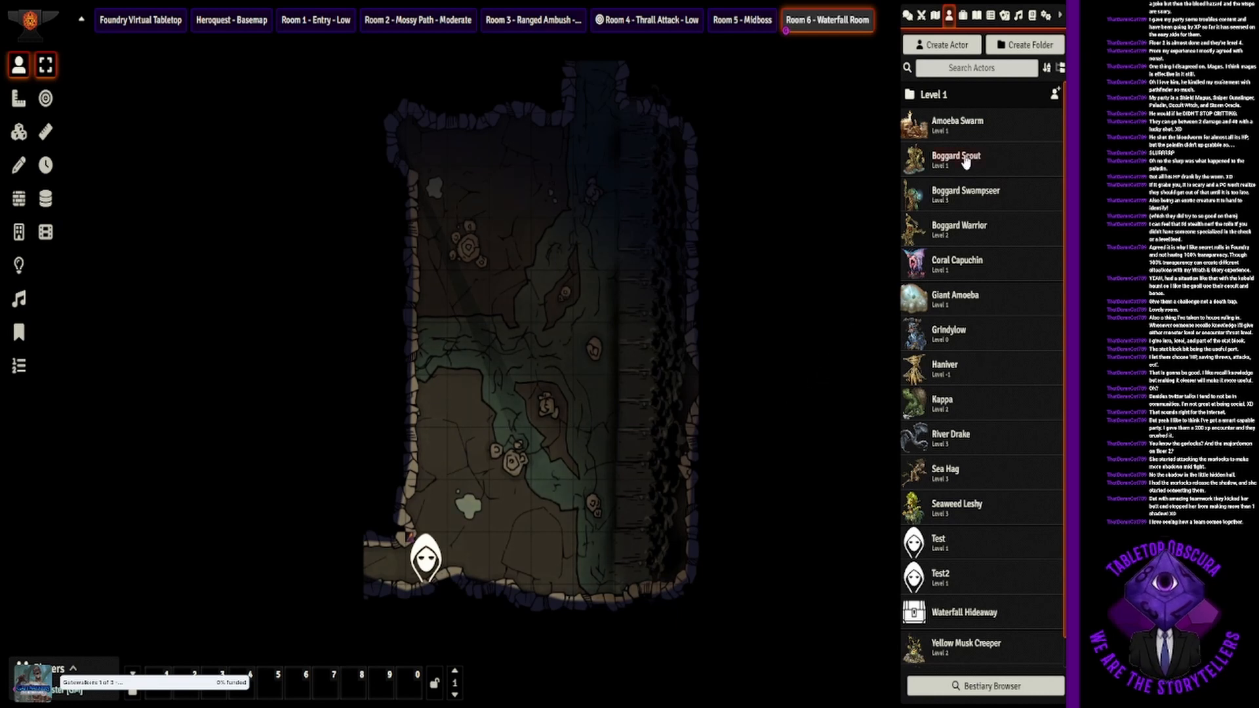
Step: Place Boggard Scout tokens at the lower river island's south end and on the northwest floor, and open the northwestern one's sheet
drag(965, 162, 551, 457)
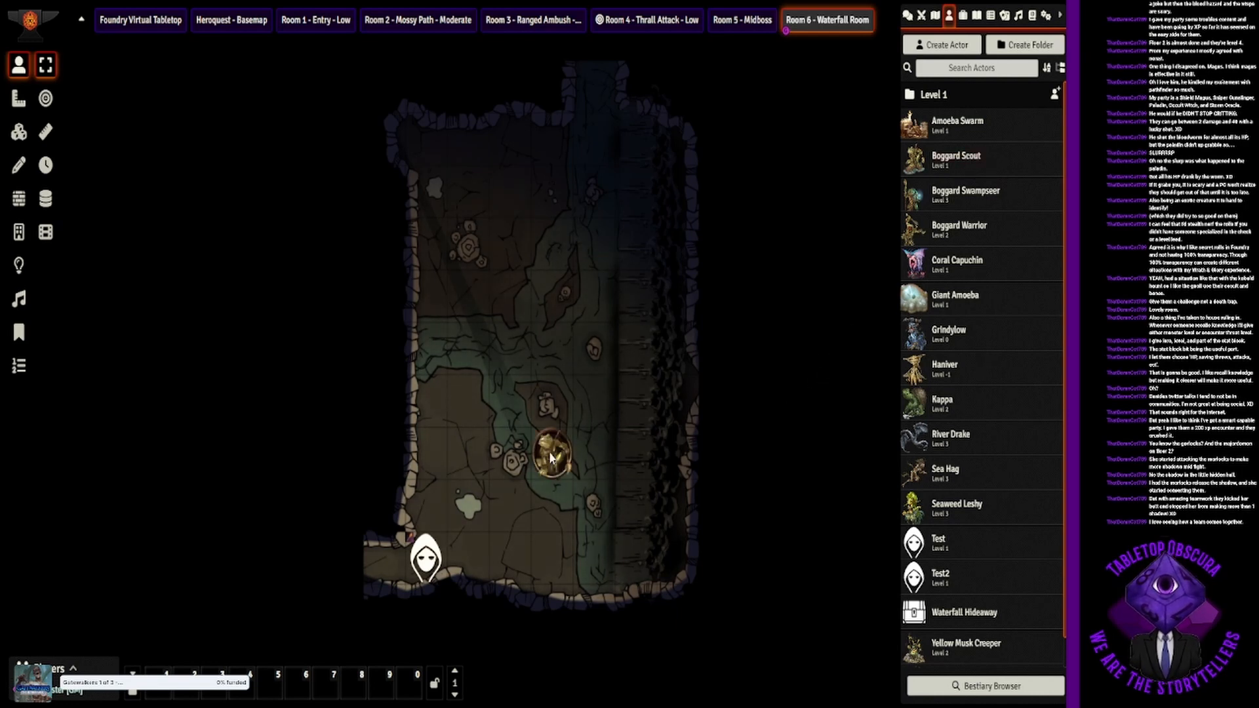
drag(976, 158, 471, 198)
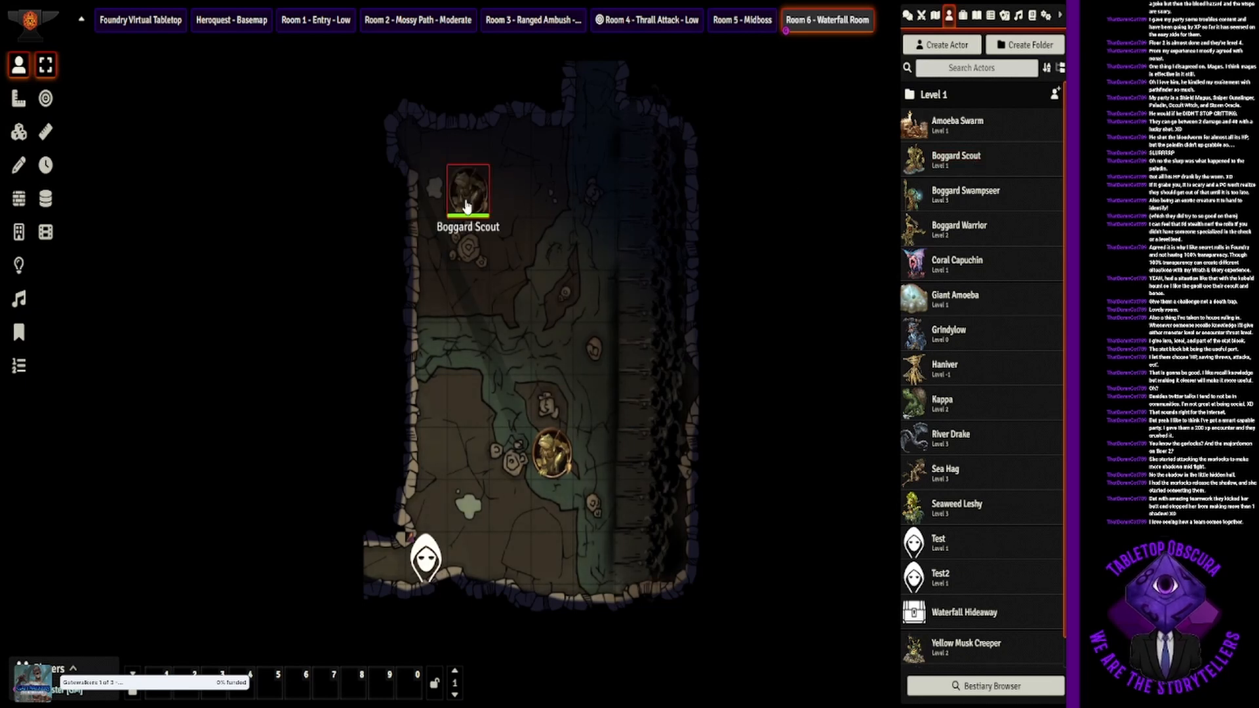
double_click(467, 206)
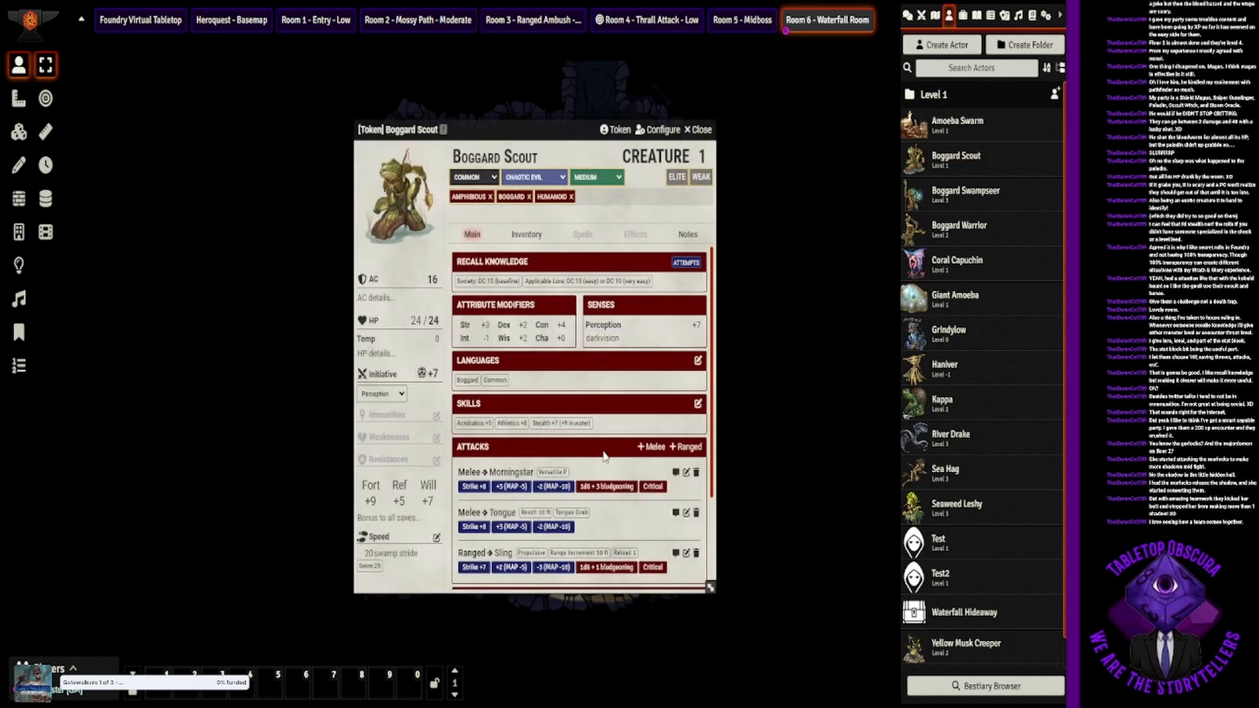
Step: Hide both Boggard Scout tokens from players and move the northwestern one to the upper river island's north end
click(699, 129)
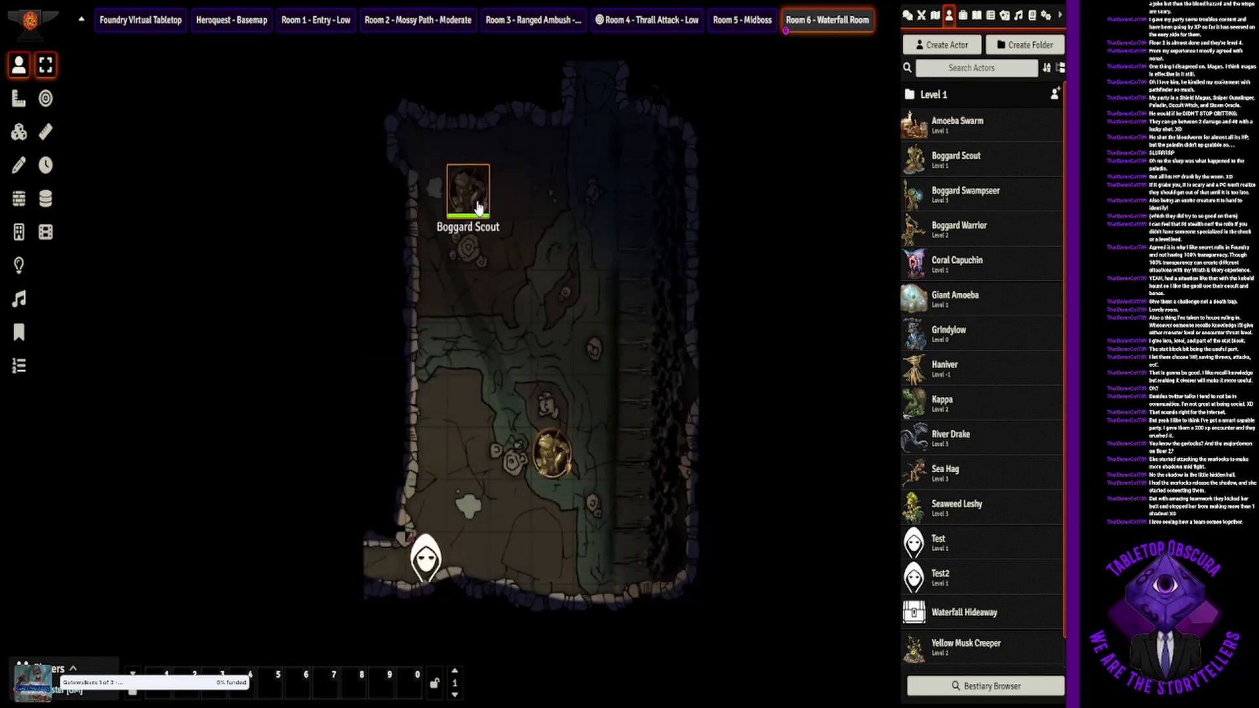
drag(479, 208, 558, 363)
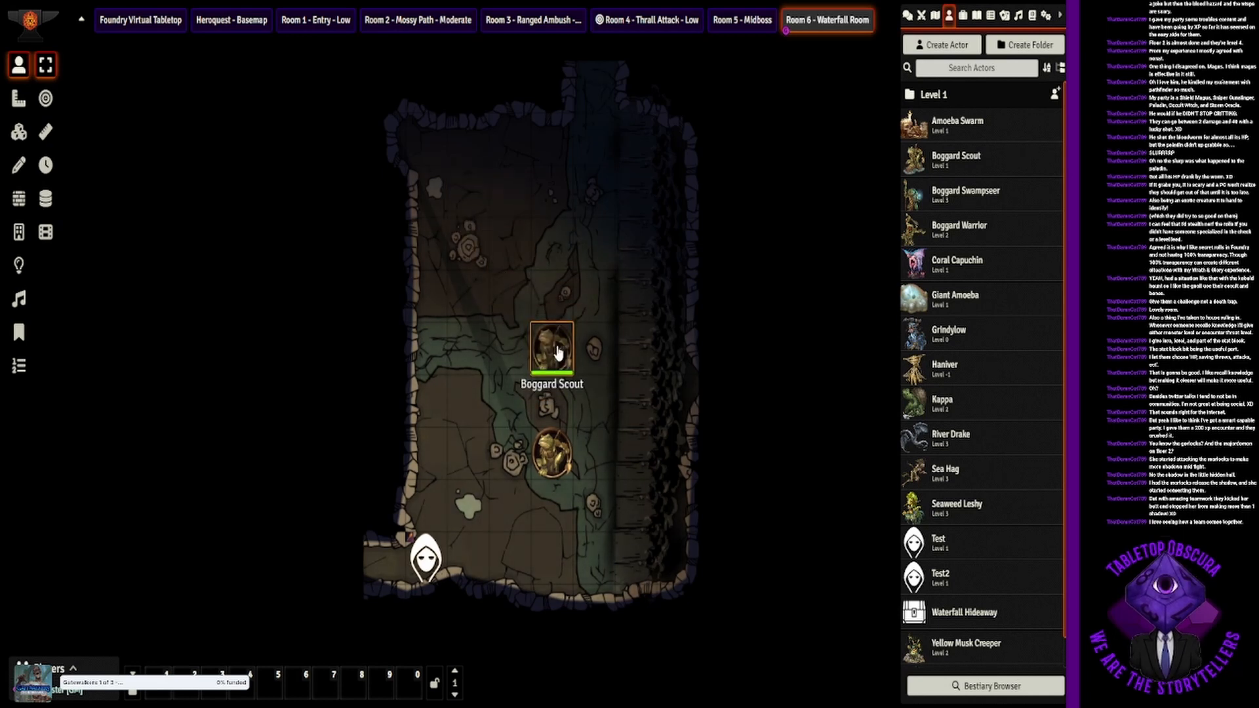
right_click(557, 352)
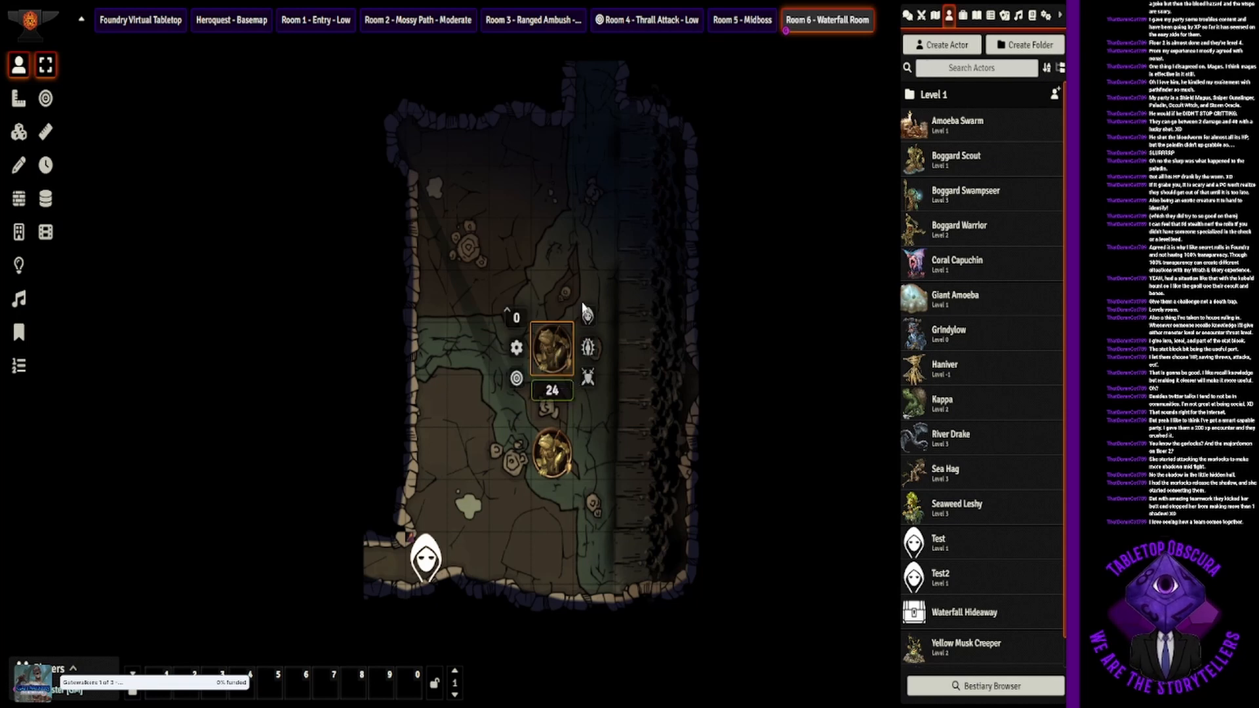
right_click(555, 453)
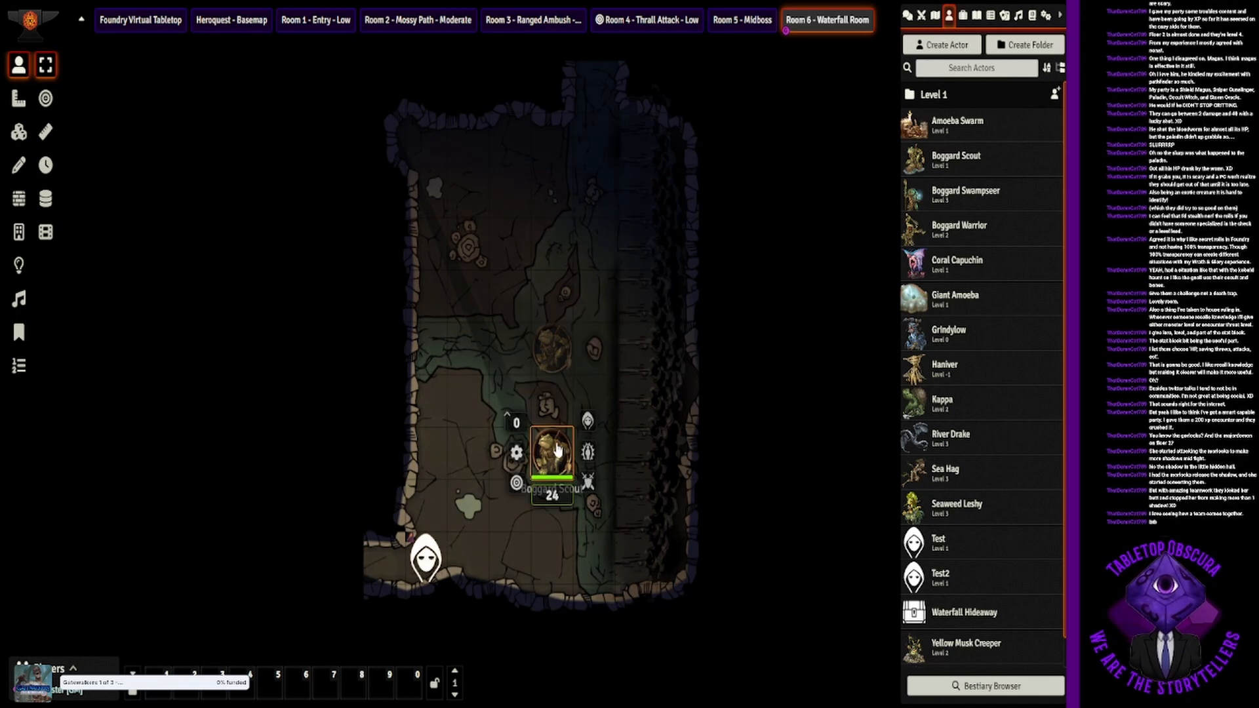
click(588, 421)
click(609, 359)
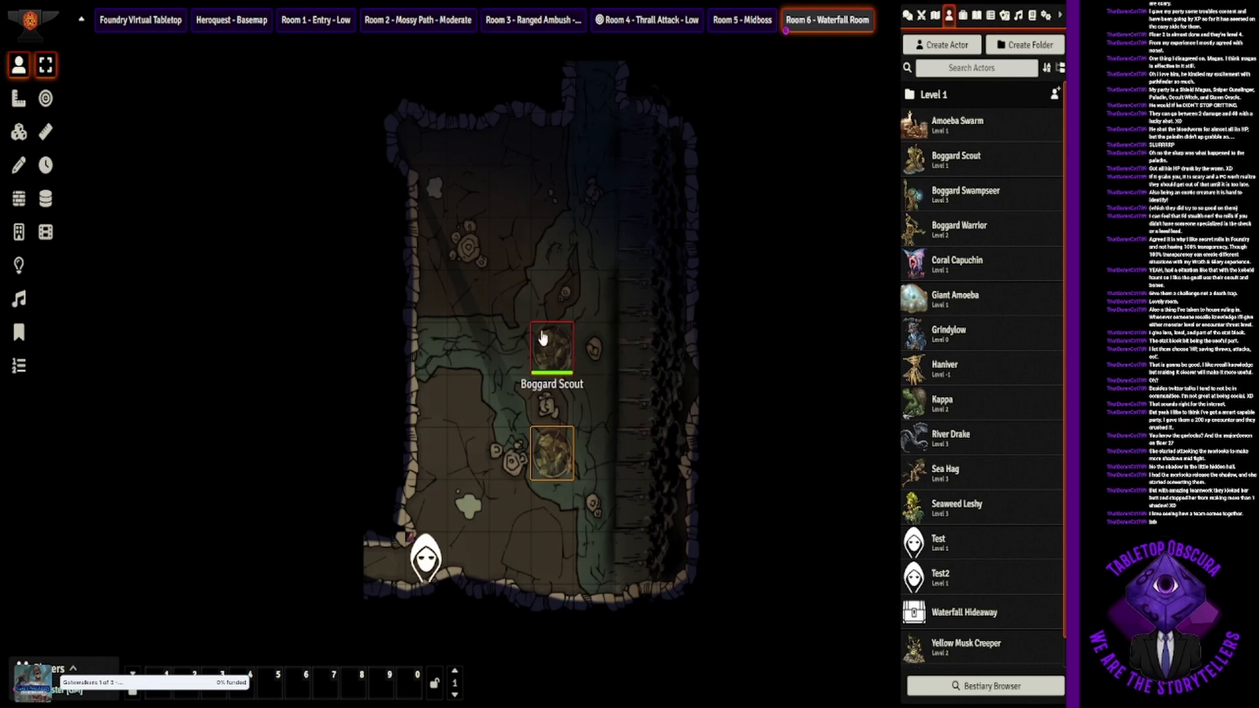
drag(550, 347, 555, 242)
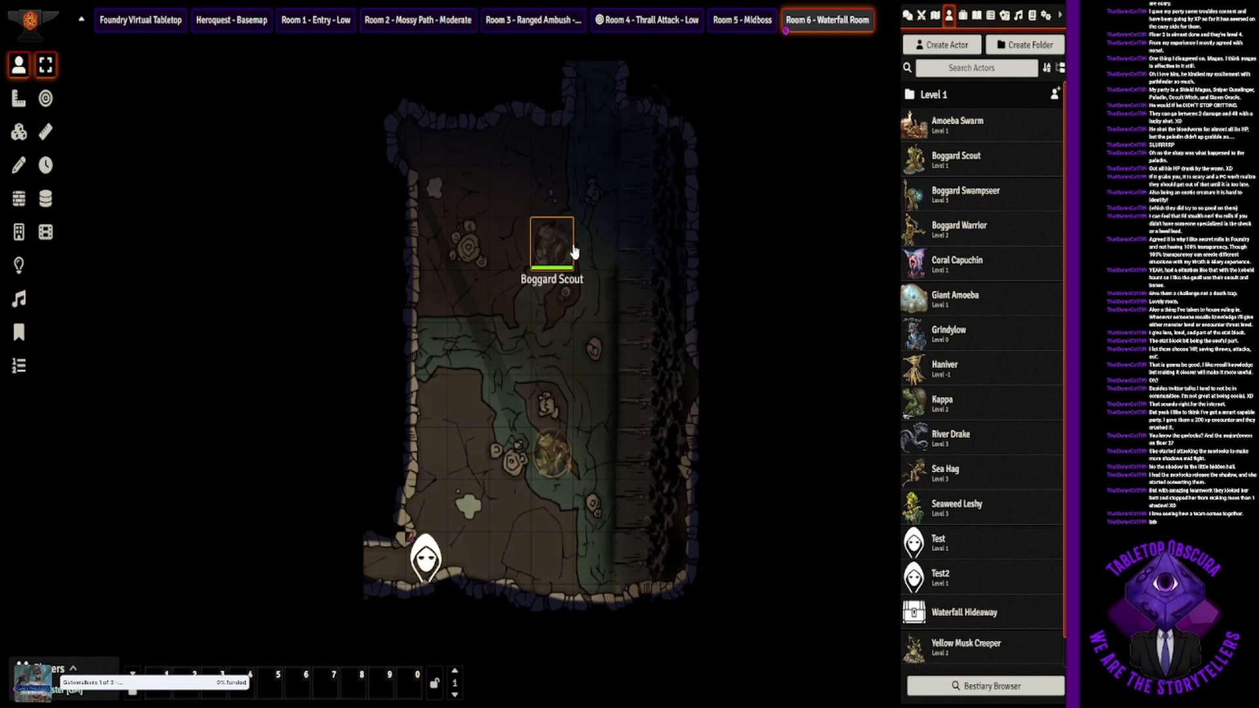
click(545, 369)
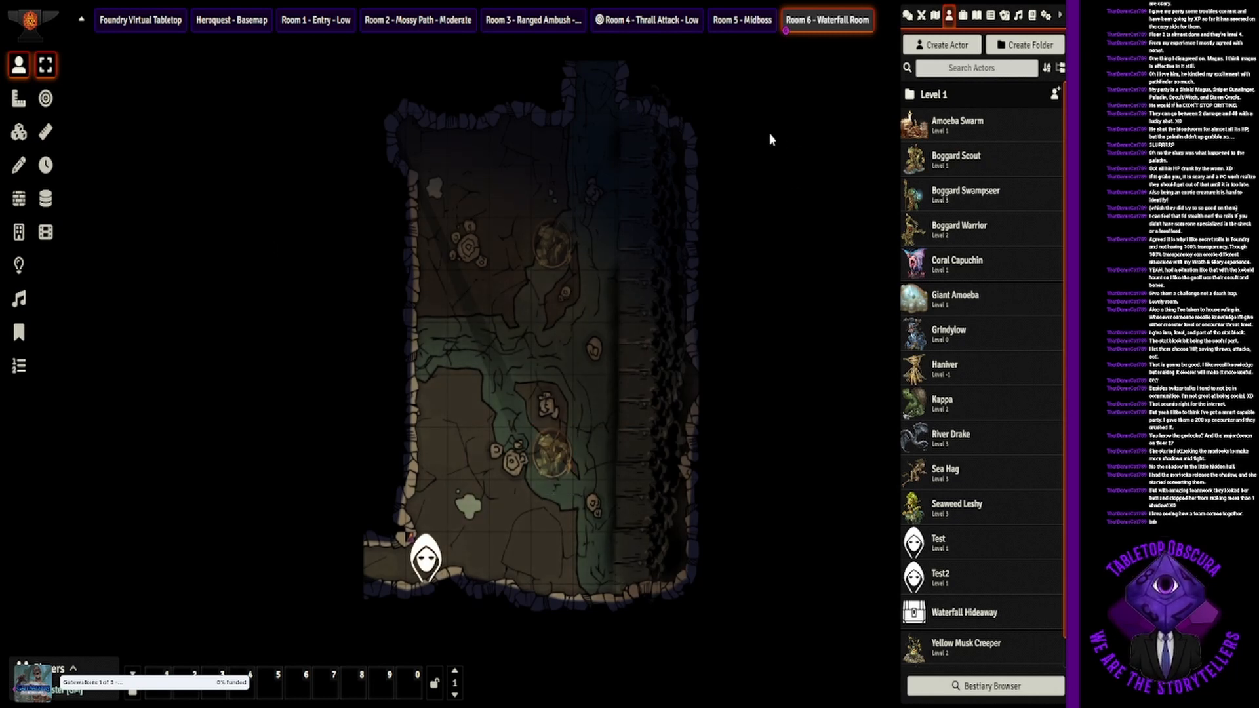
Step: Rename the Room 6 scene as "Room 6 - Waterfall Room - Moderate" and save the change
right_click(842, 21)
click(934, 20)
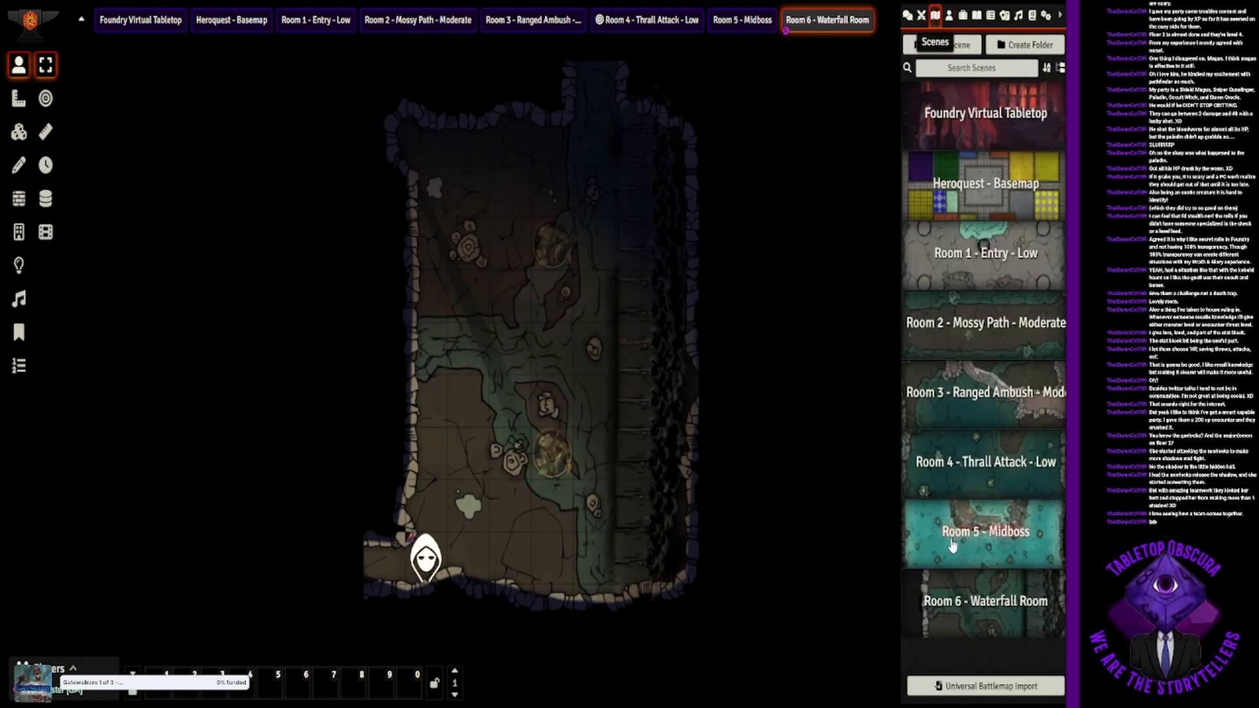
right_click(953, 588)
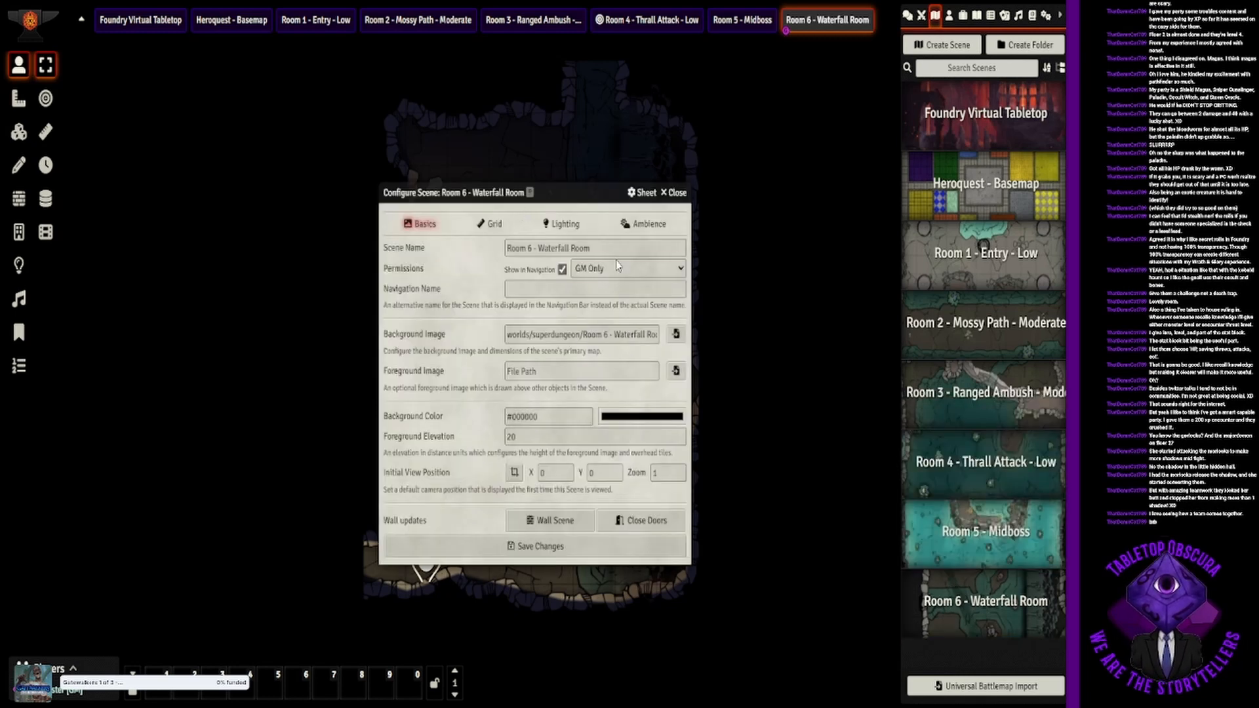
click(620, 247)
text(- Moderate)
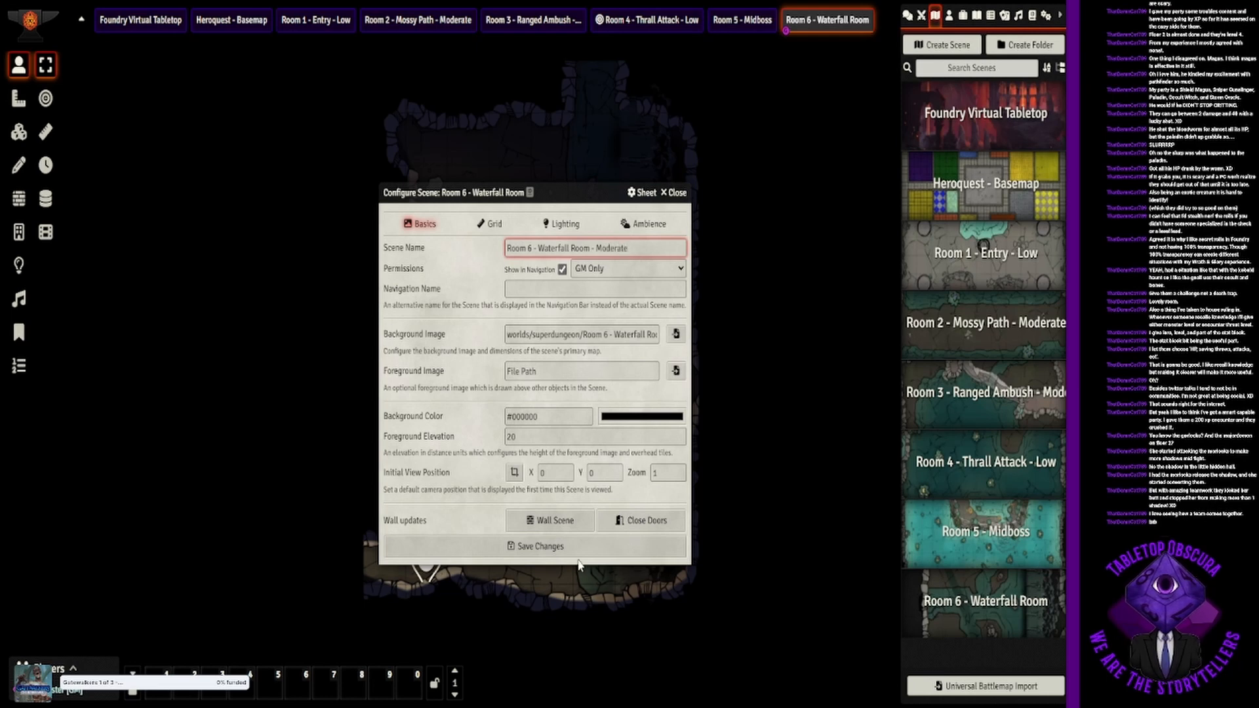
click(595, 551)
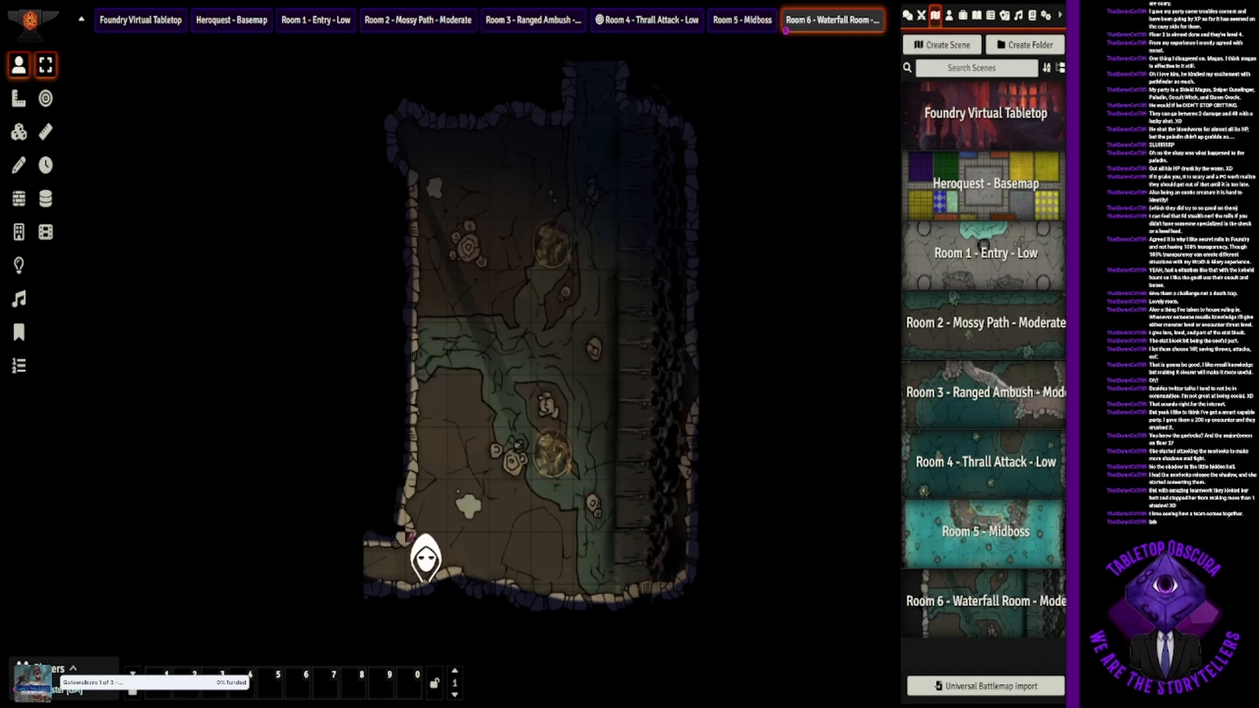
Step: Rename the Room 5 scene as "Room 5 - Midboss - Severe" and save the change
right_click(907, 536)
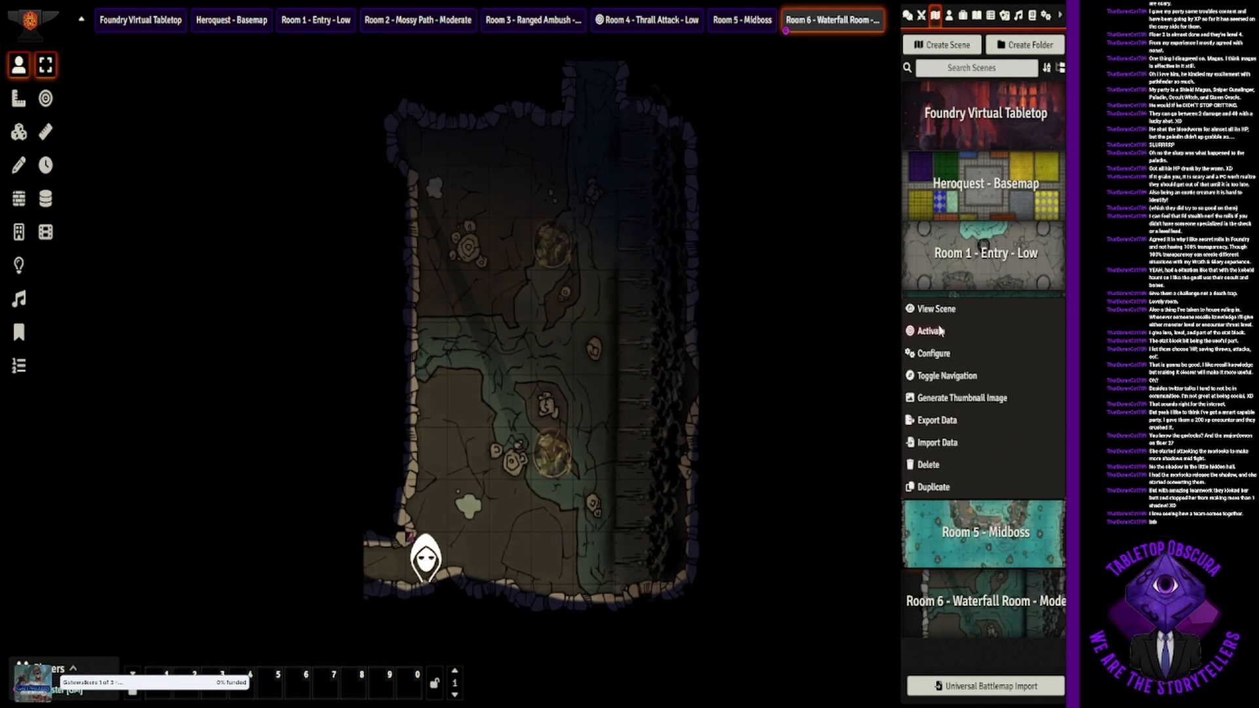
click(947, 355)
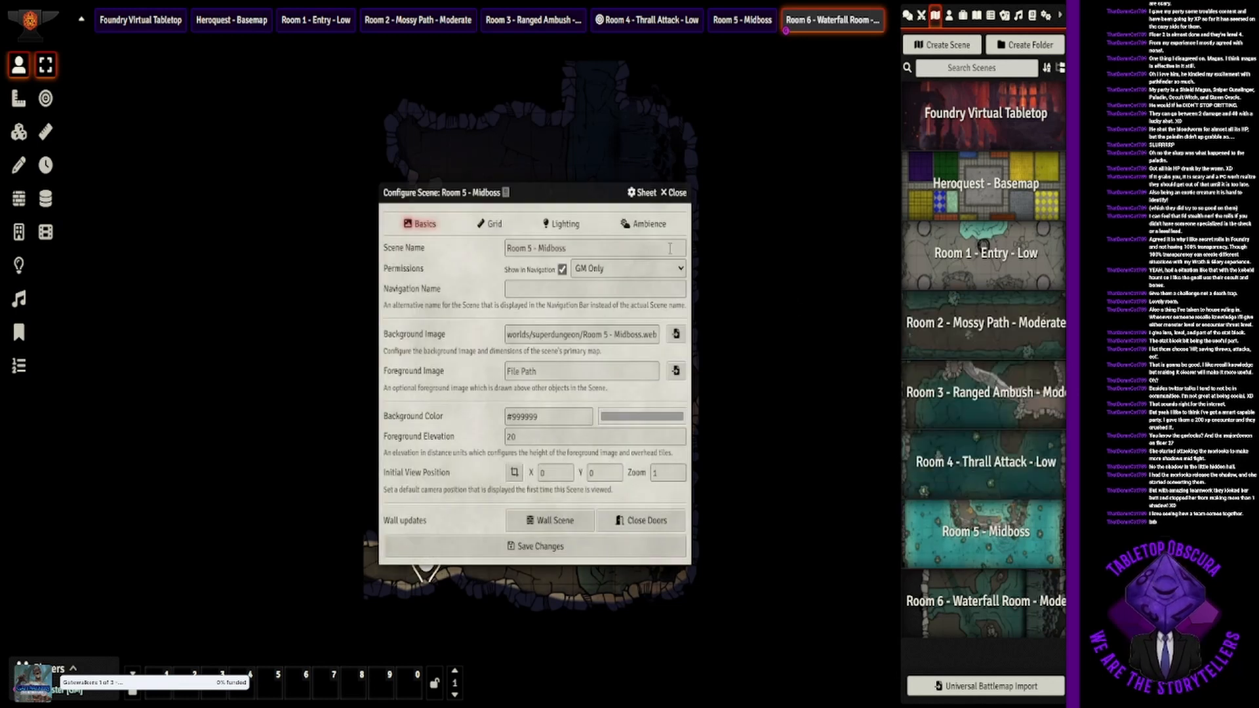
click(628, 249)
text(- )
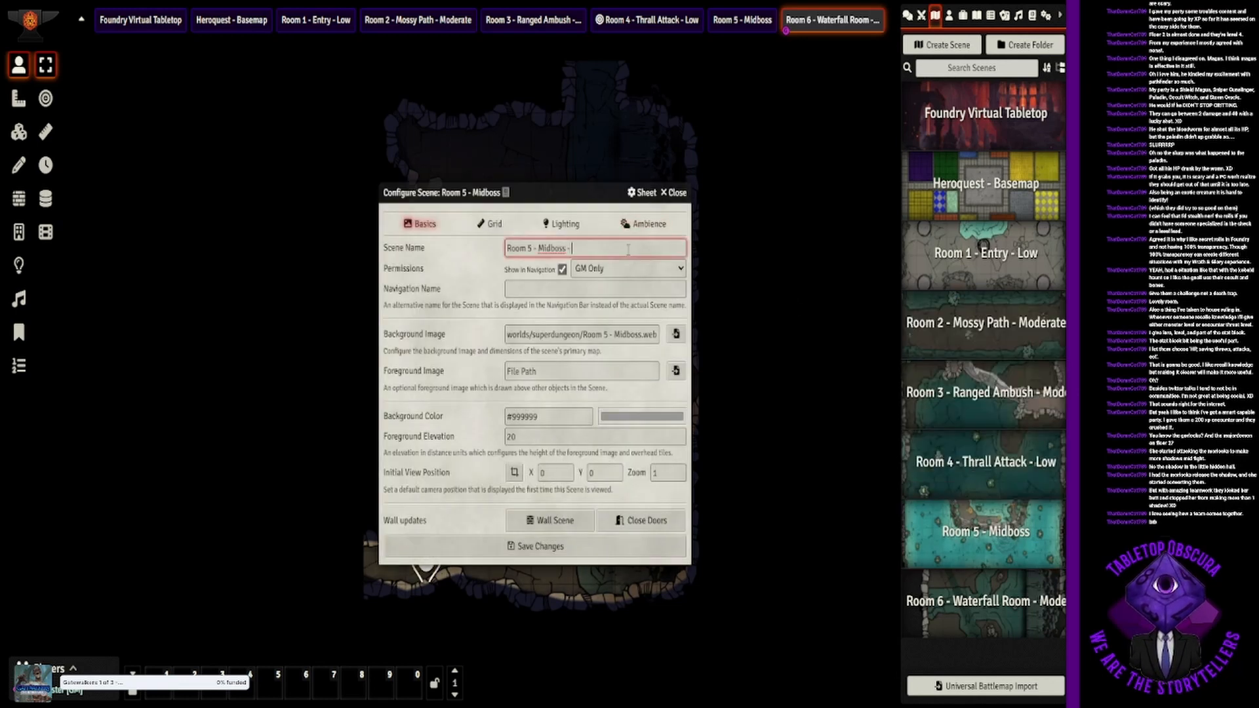
text(Severe)
click(577, 546)
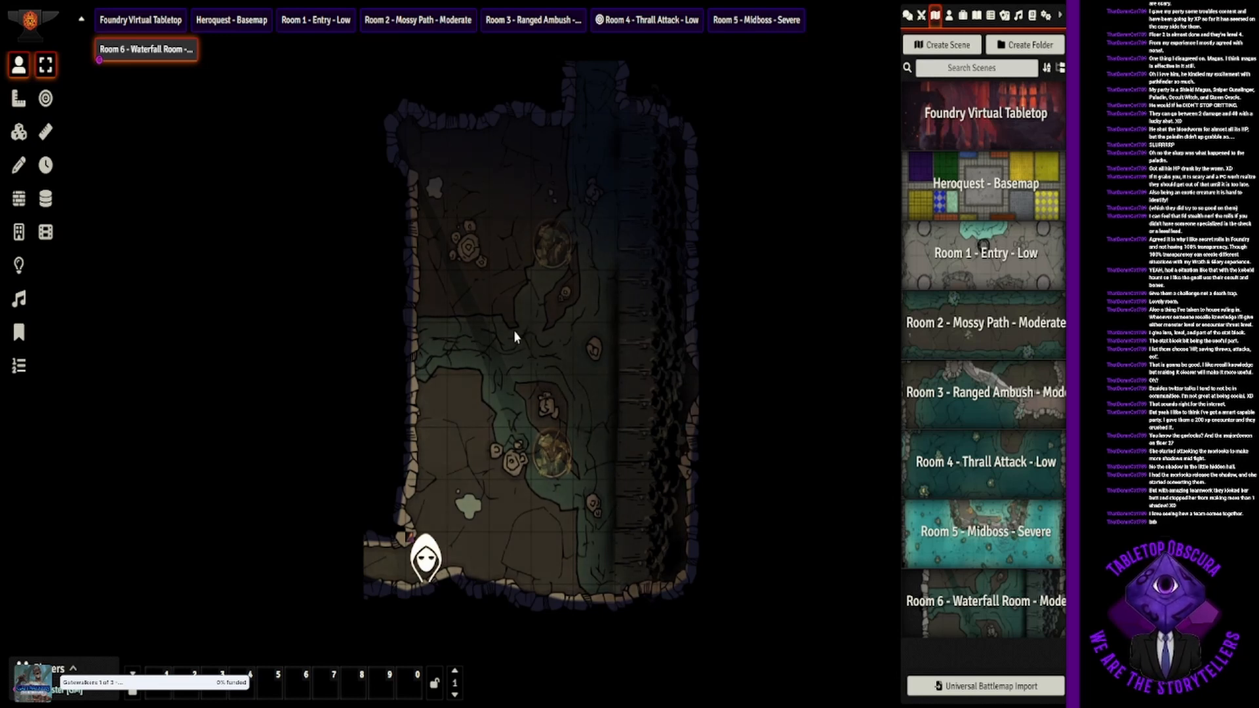
Step: Walk the Test token from the southwest entrance up to the river's south bank, west of the lower island, and deselect it
click(427, 556)
key(Left)
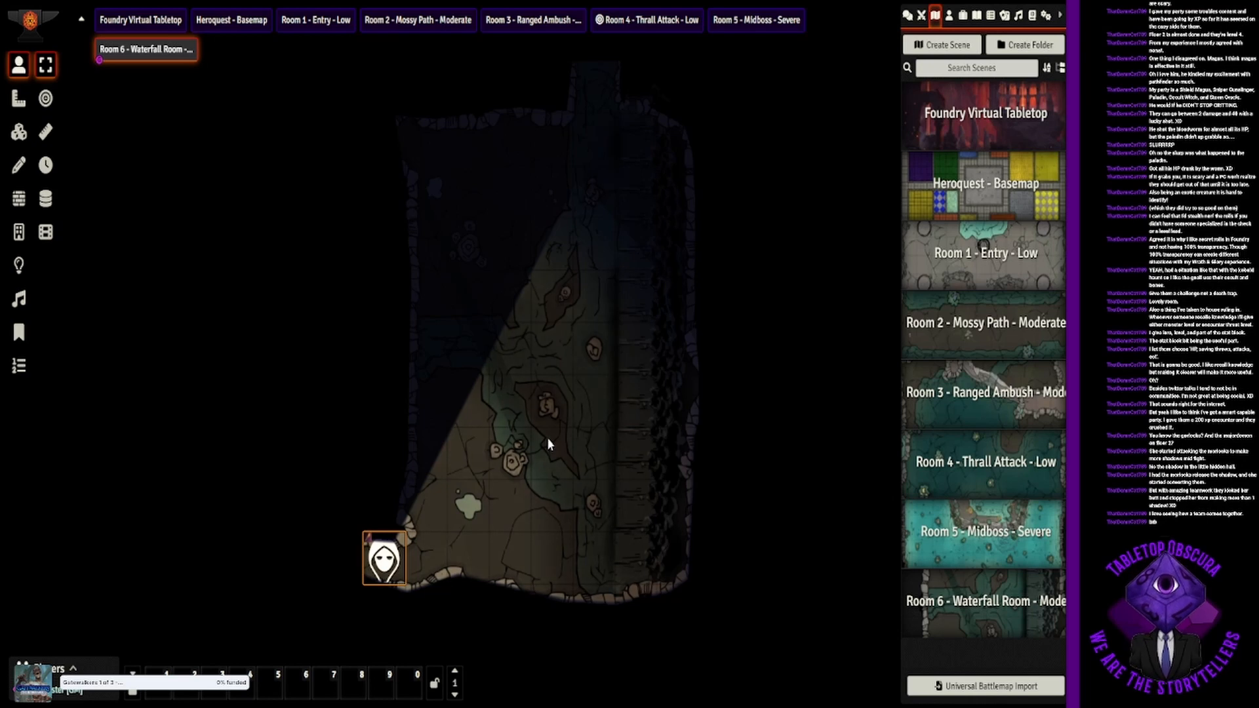
key(Right)
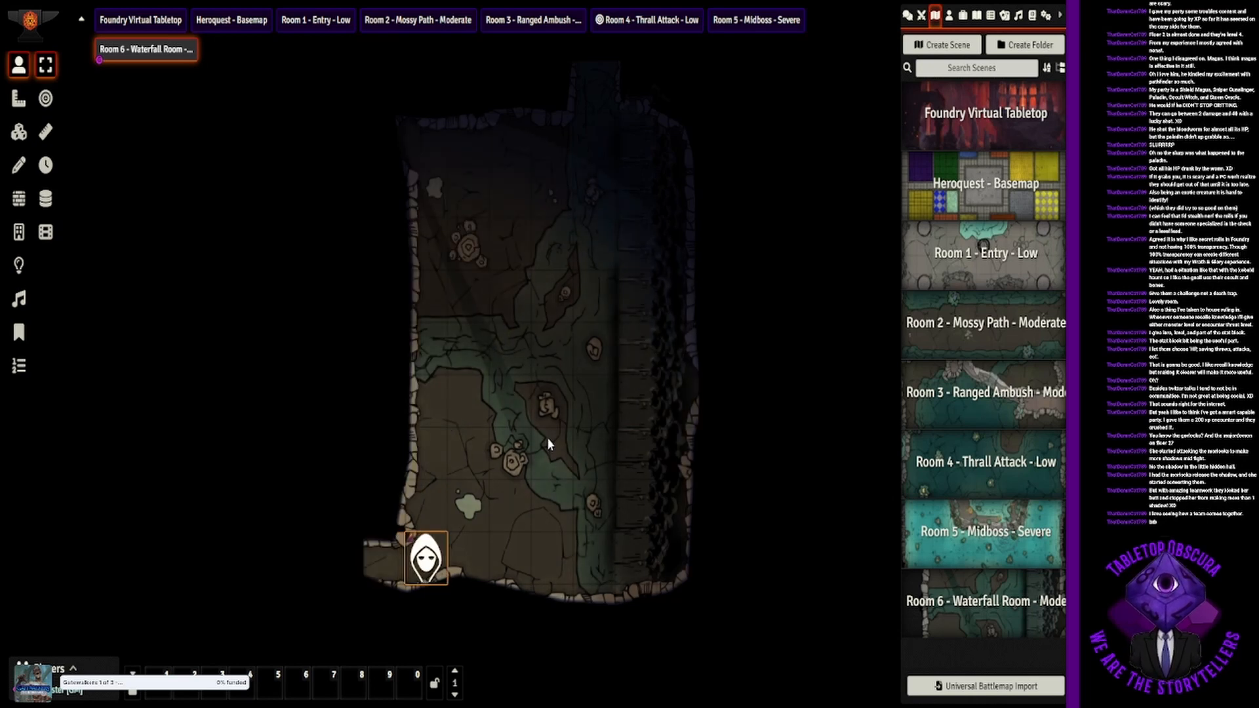
key(Up)
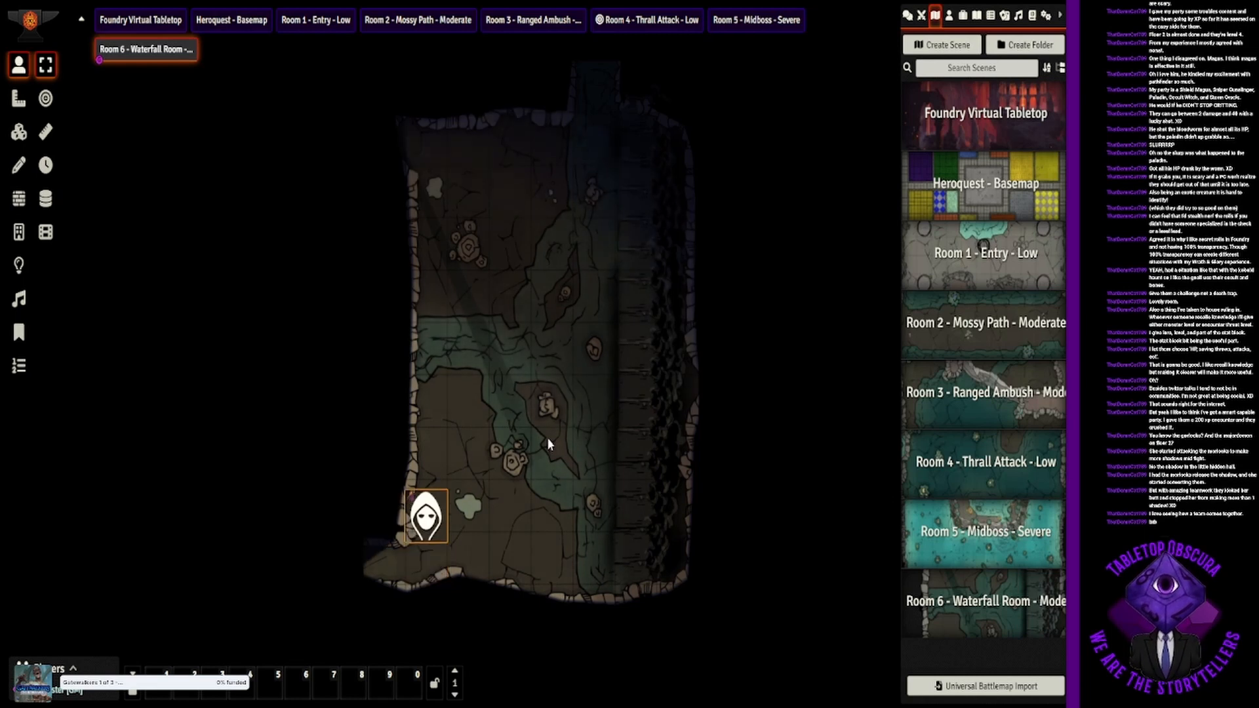
key(Up)
key(Up)
key(Right)
key(Up)
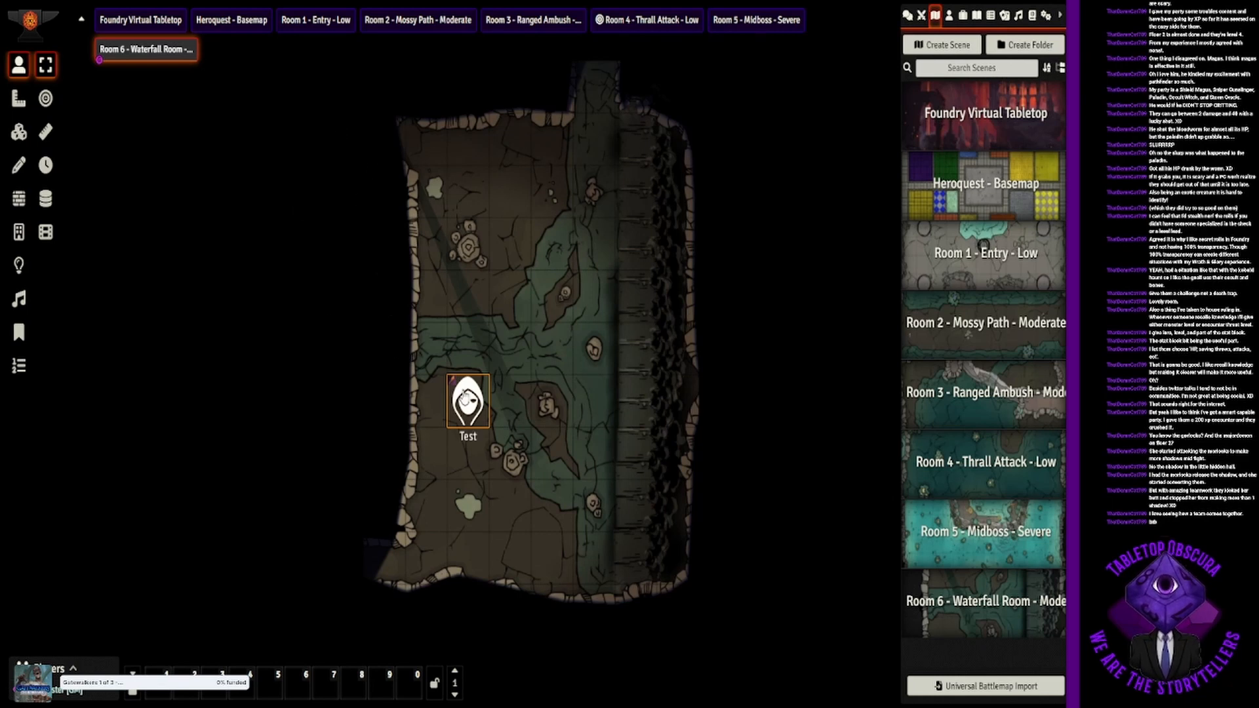
click(521, 371)
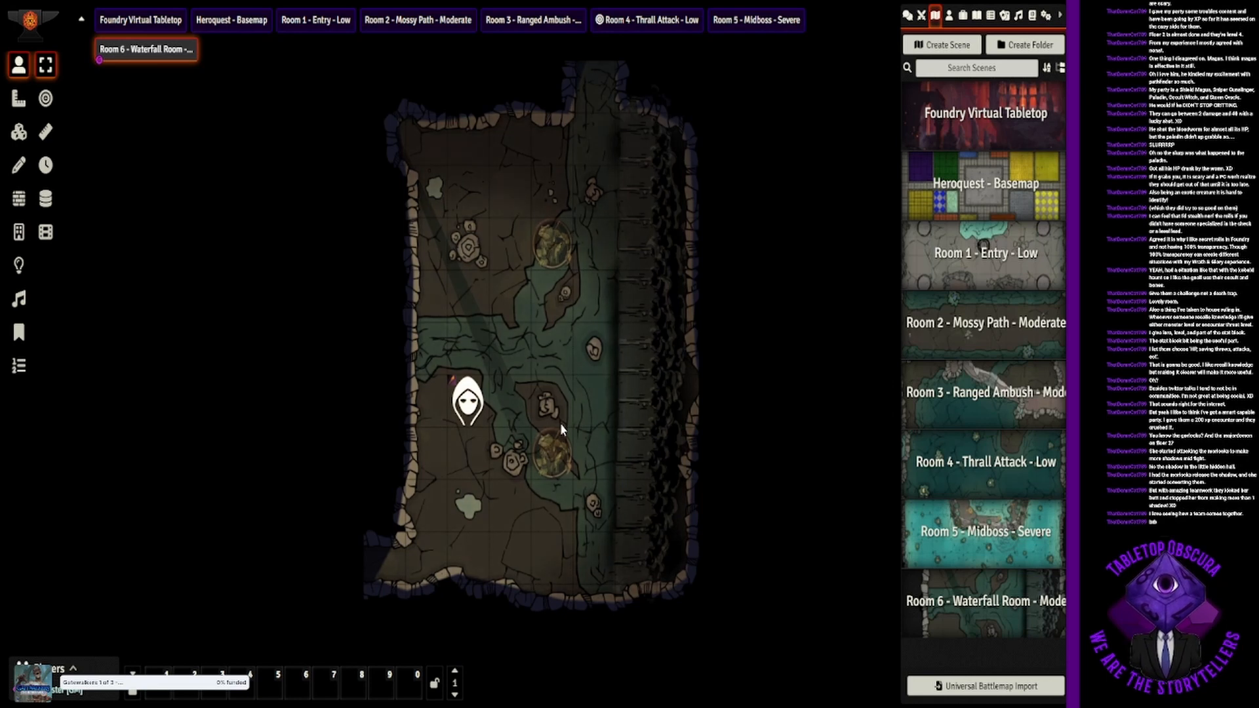
Step: Search the compendium packs for "leap" and read the Leap action's description
click(1033, 15)
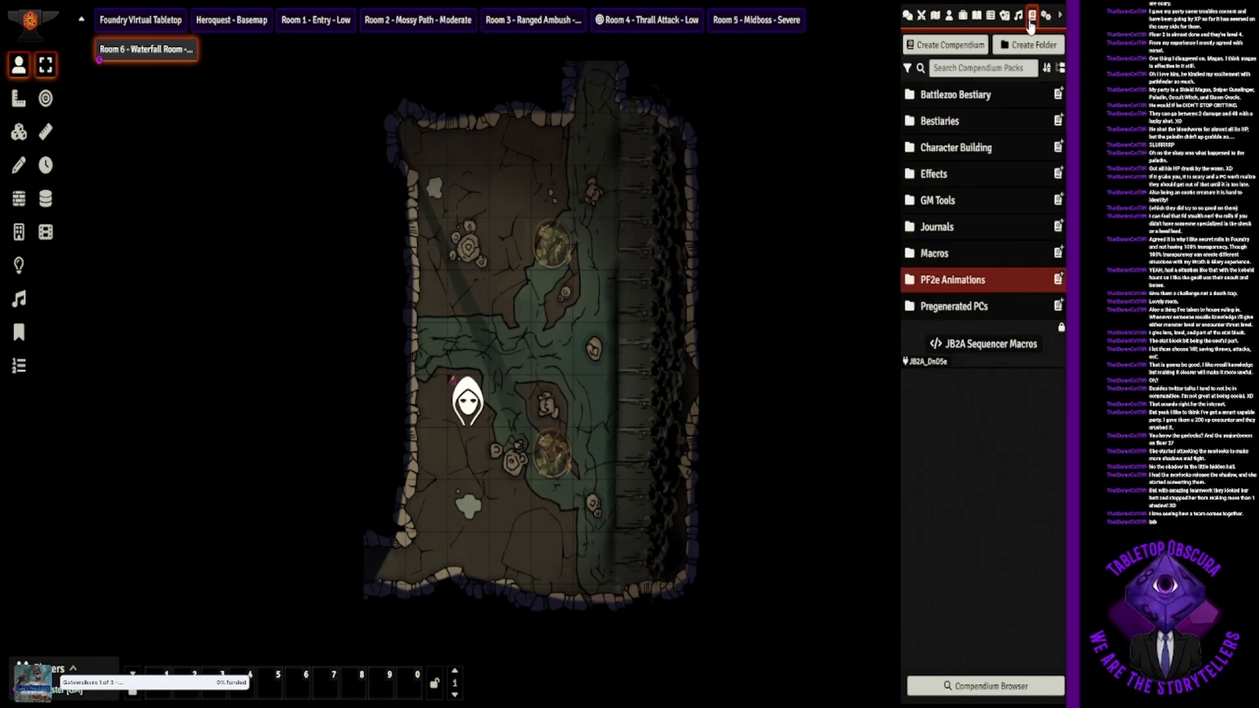
click(988, 68)
text(leap)
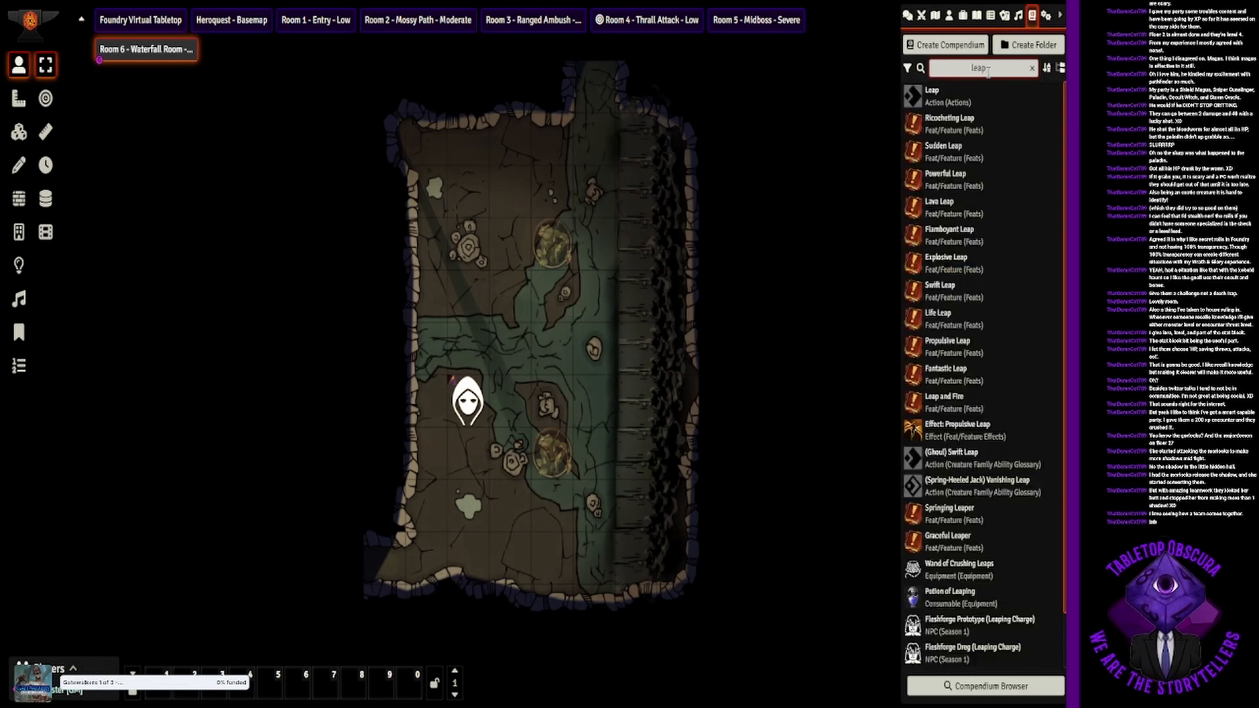
click(944, 97)
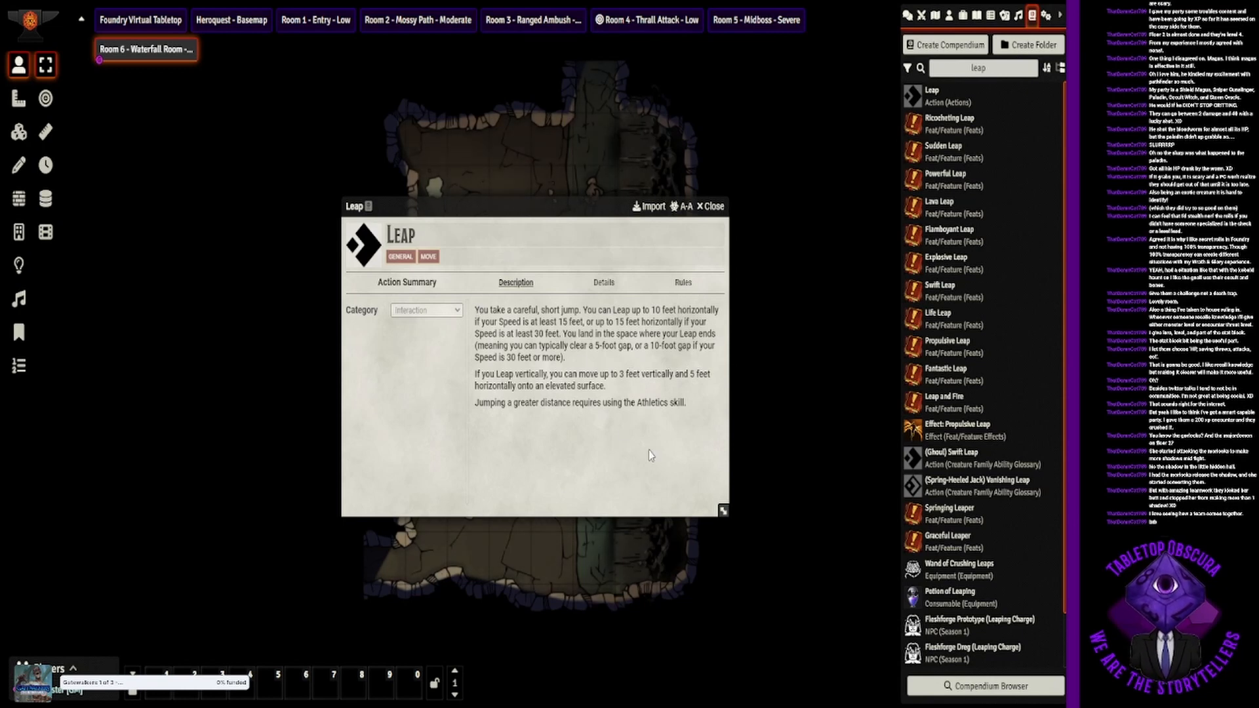
click(714, 207)
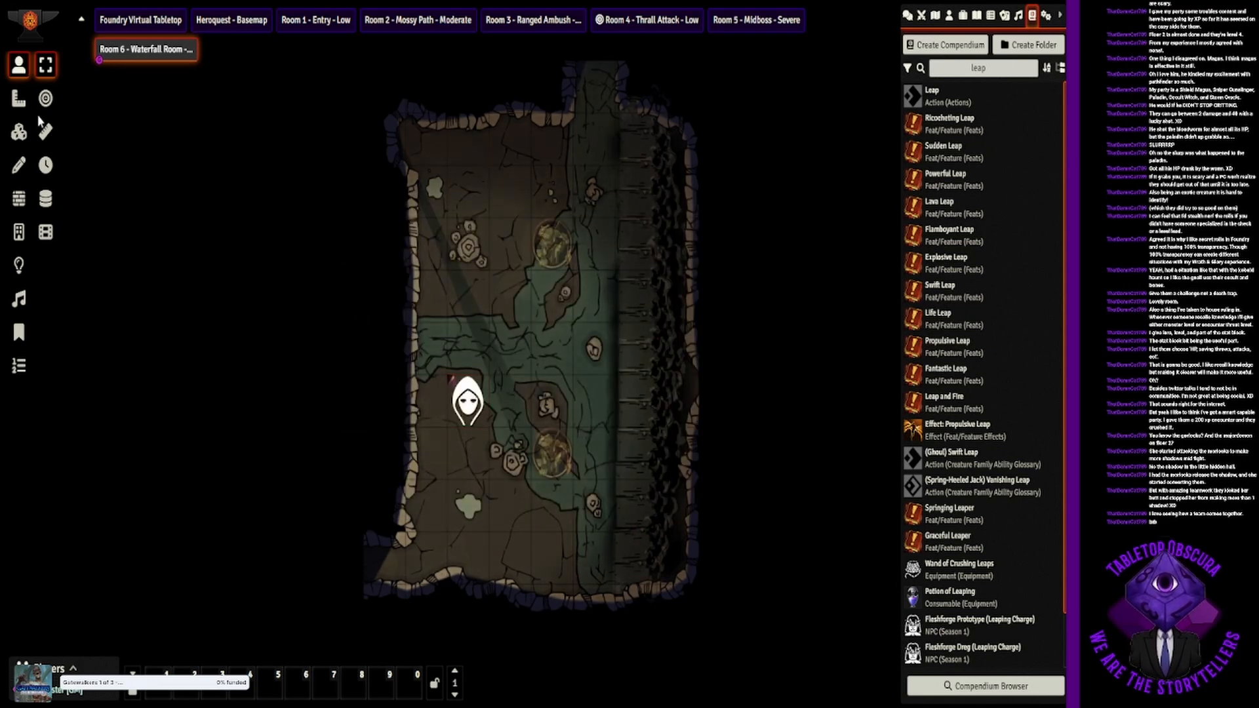
Step: Measure the distance from the Test token north across the river to the opposite bank
click(908, 15)
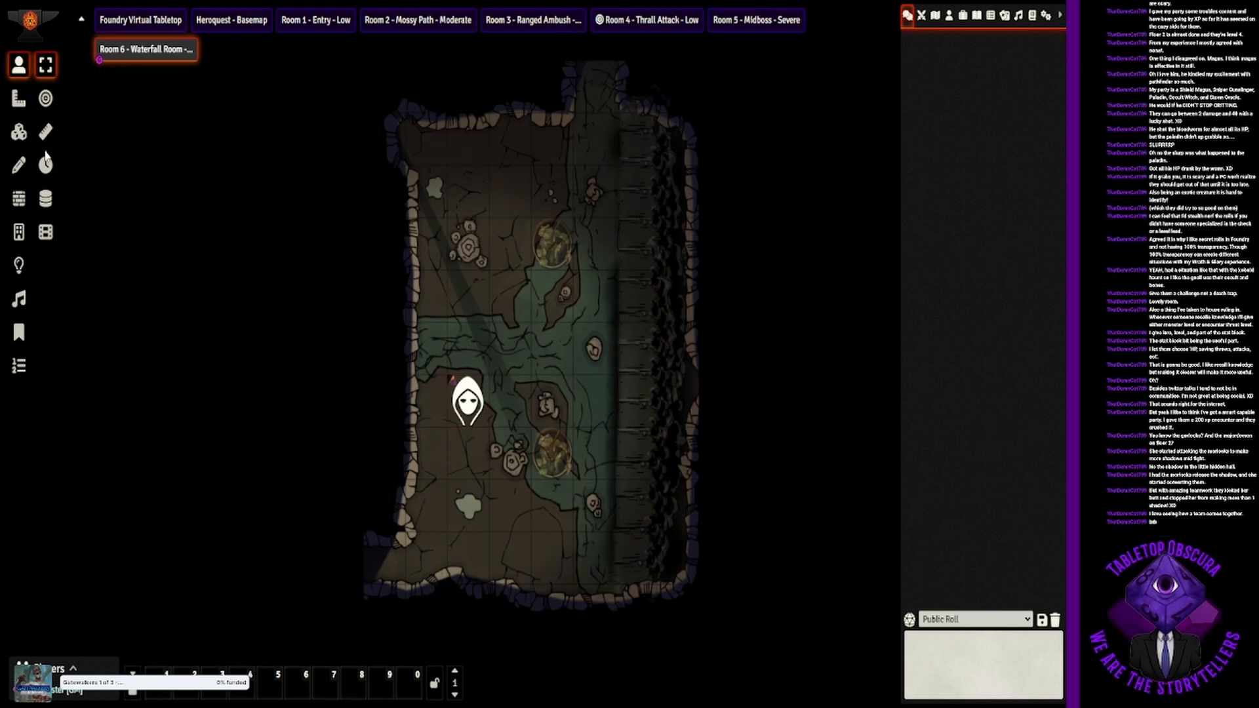
click(45, 131)
drag(468, 400, 467, 279)
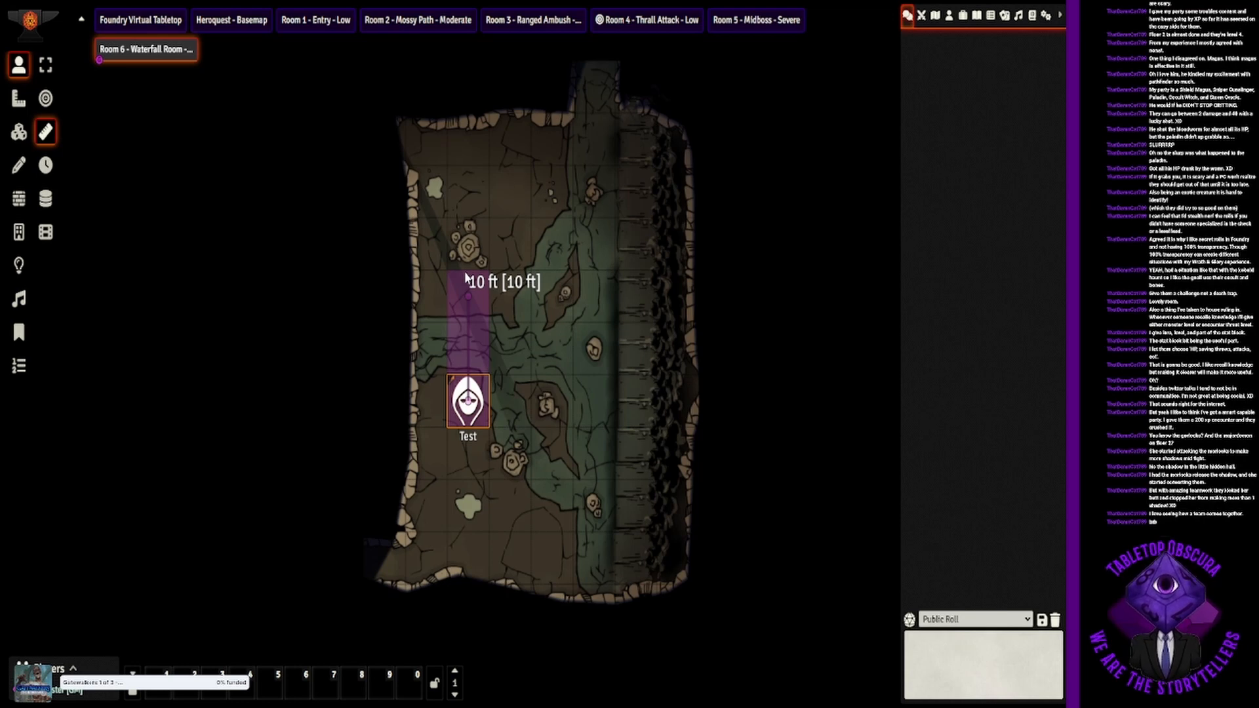
drag(466, 274, 476, 281)
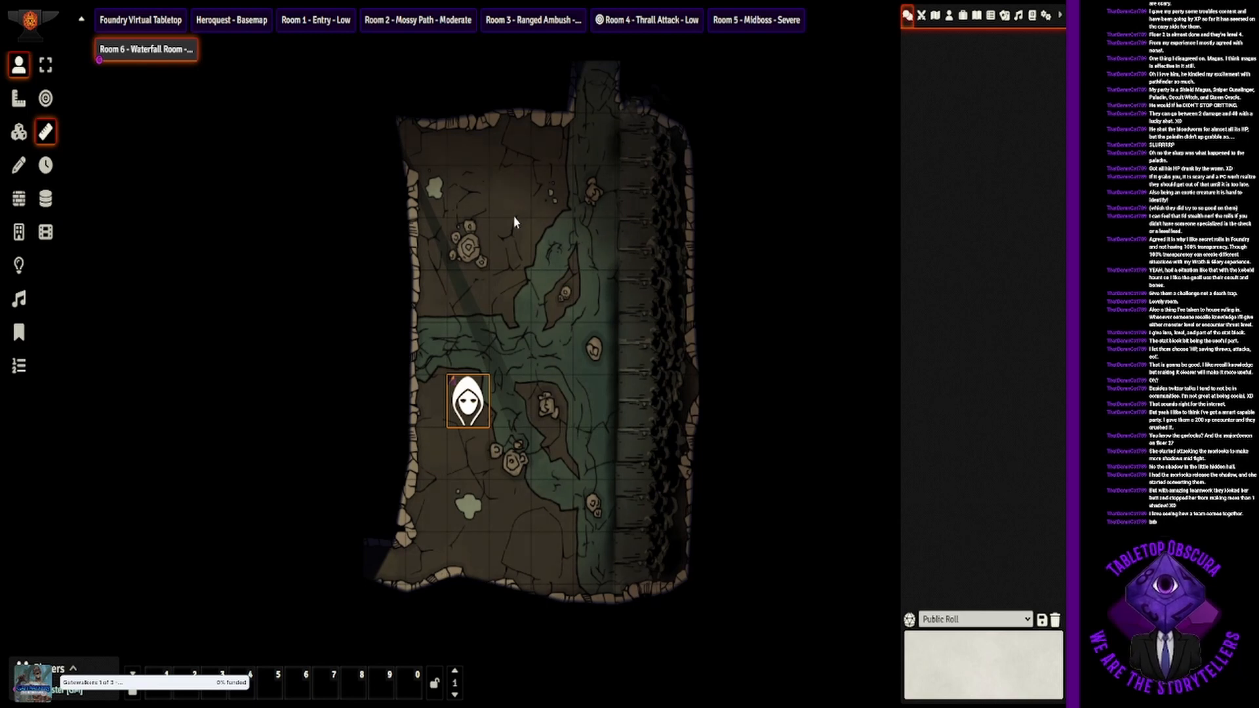
Step: Look through the Level 1 actors and review the Haniver's creature sheet, reading its Rearrange Possessions action
drag(514, 214, 561, 277)
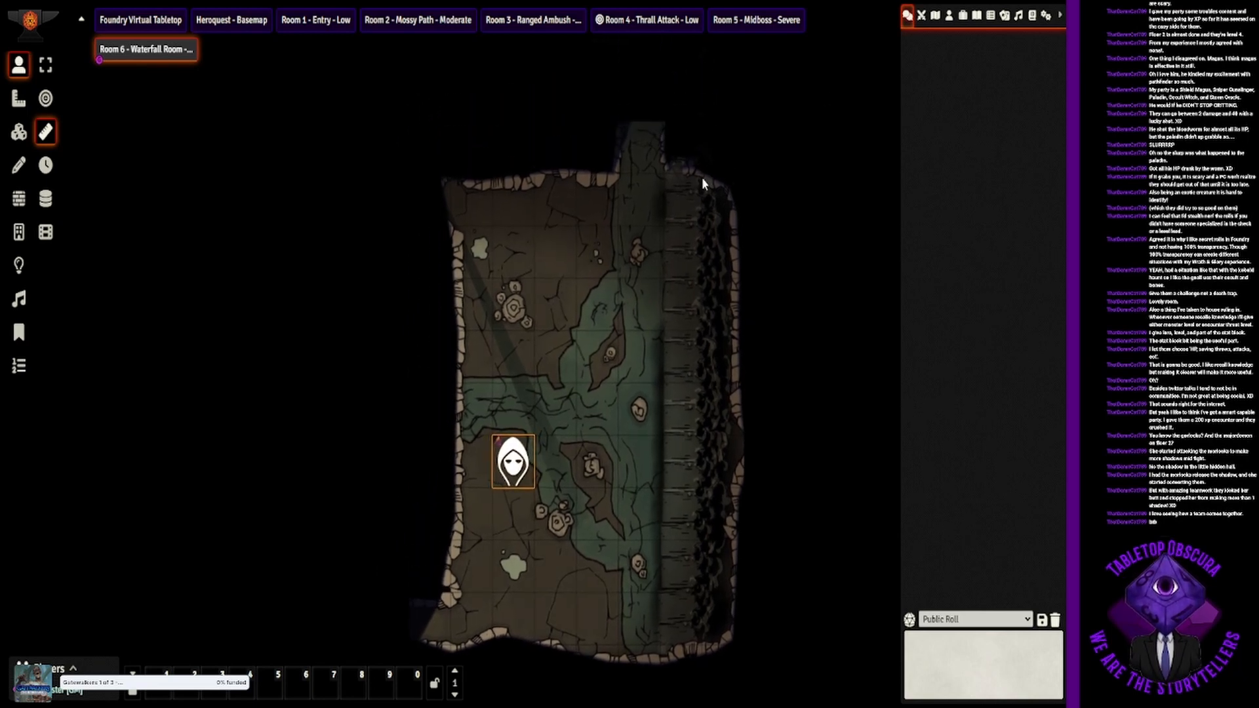
click(949, 26)
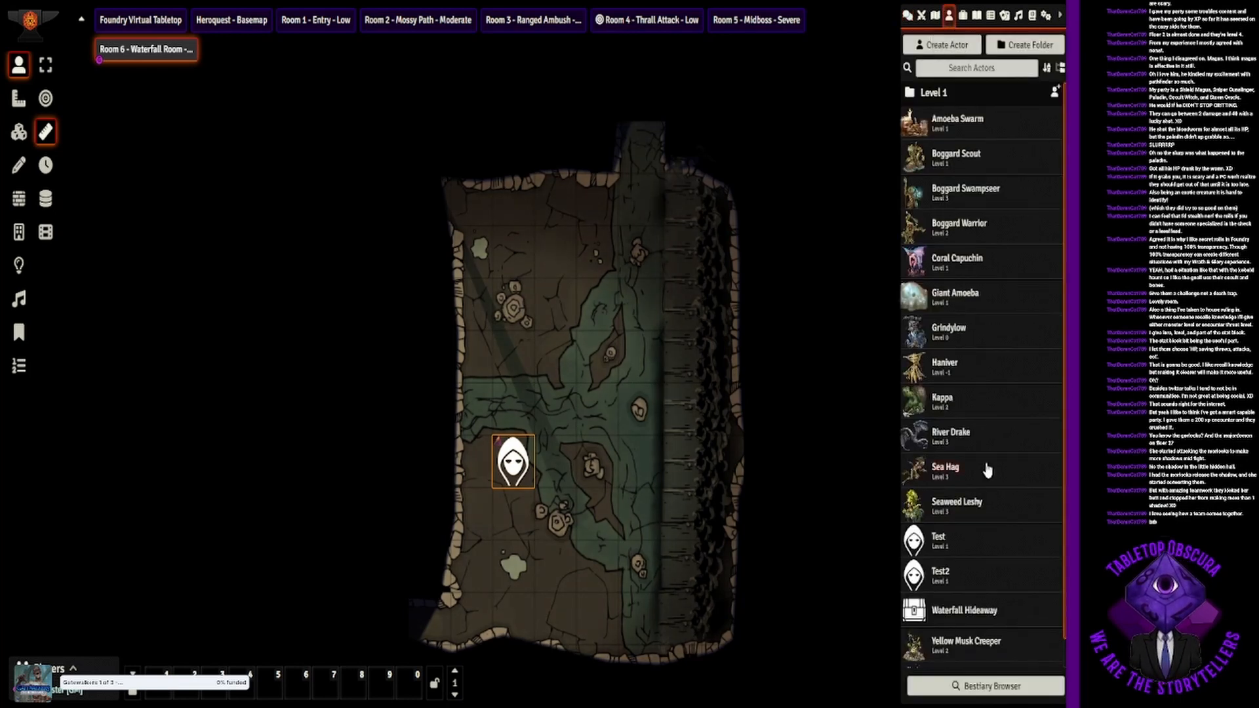
scroll(987, 470, down, 1)
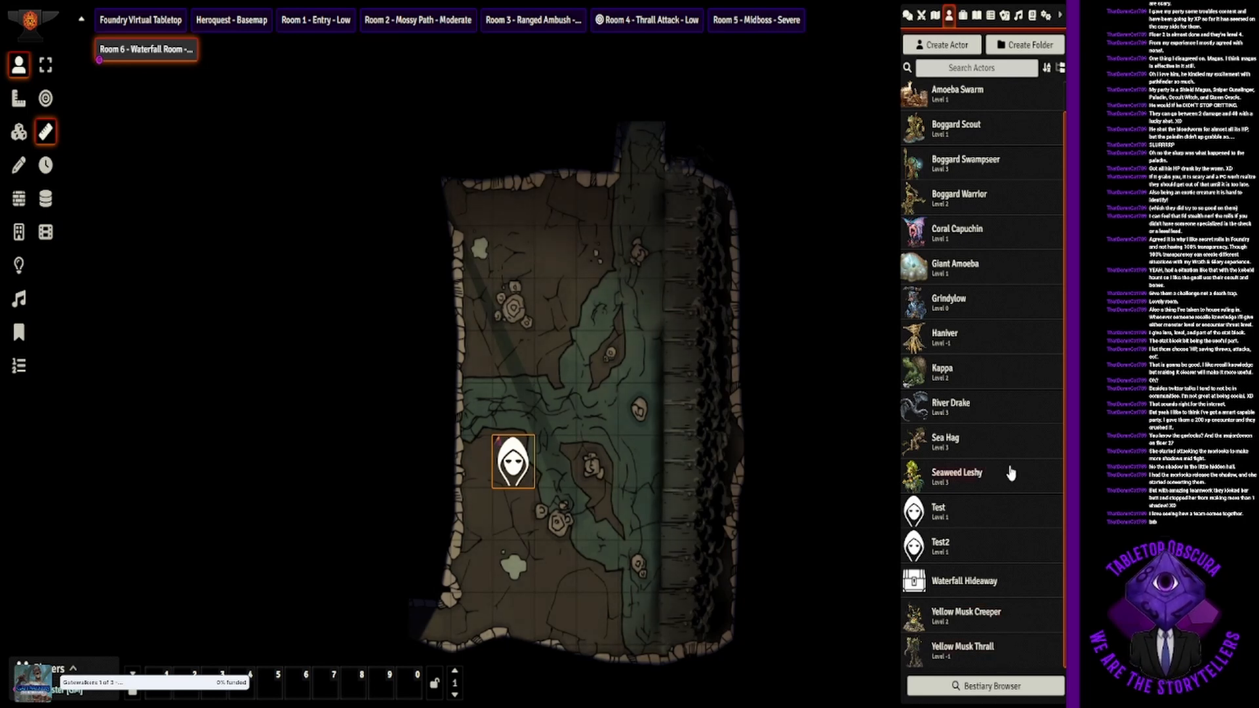
scroll(988, 525, up, 1)
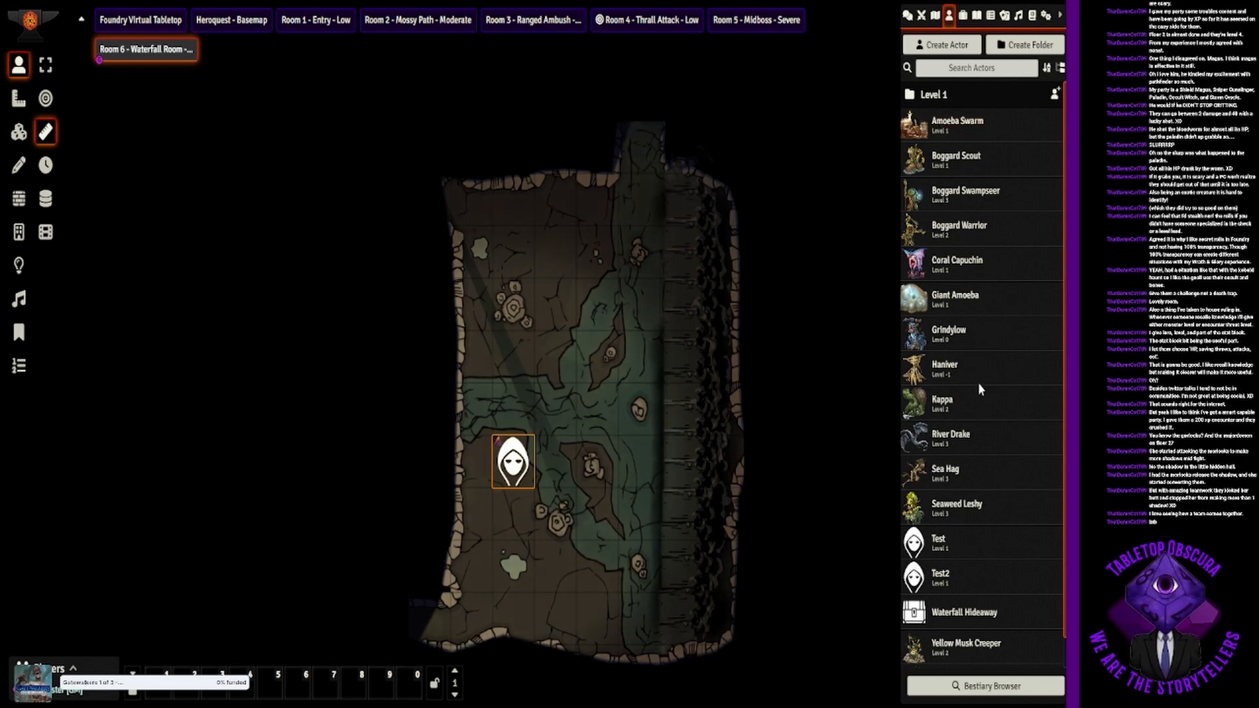
click(943, 371)
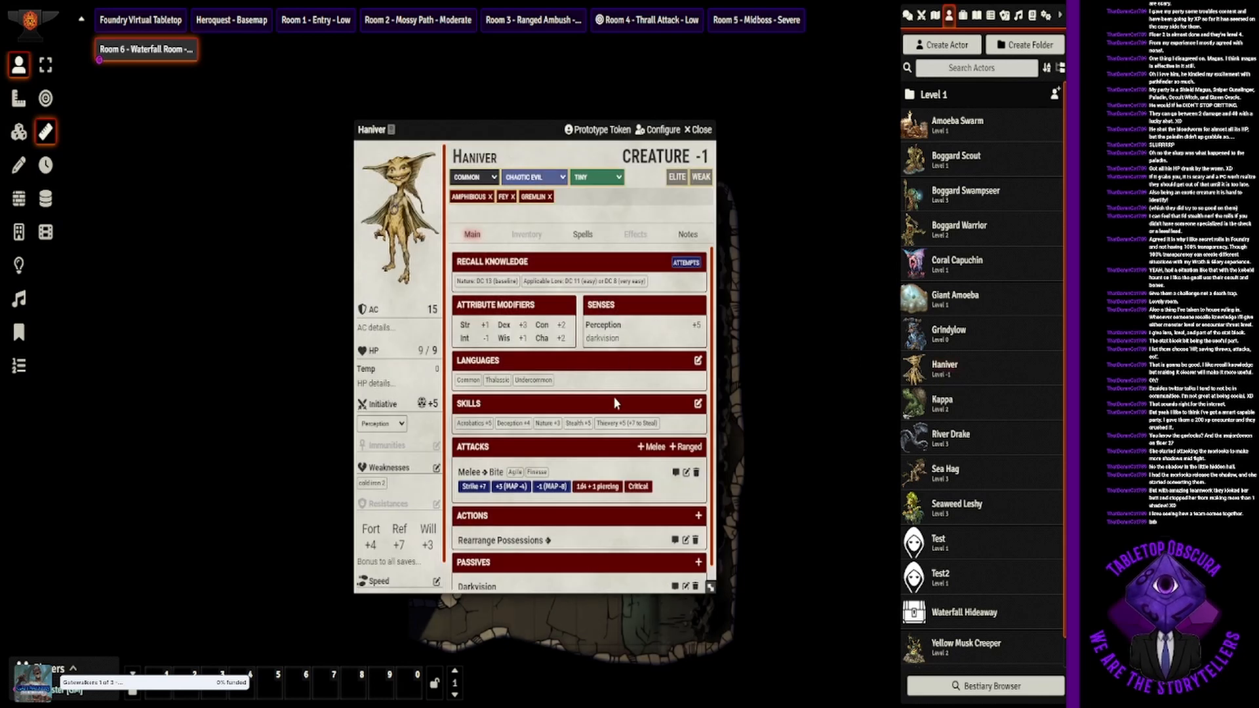
scroll(613, 397, down, 1)
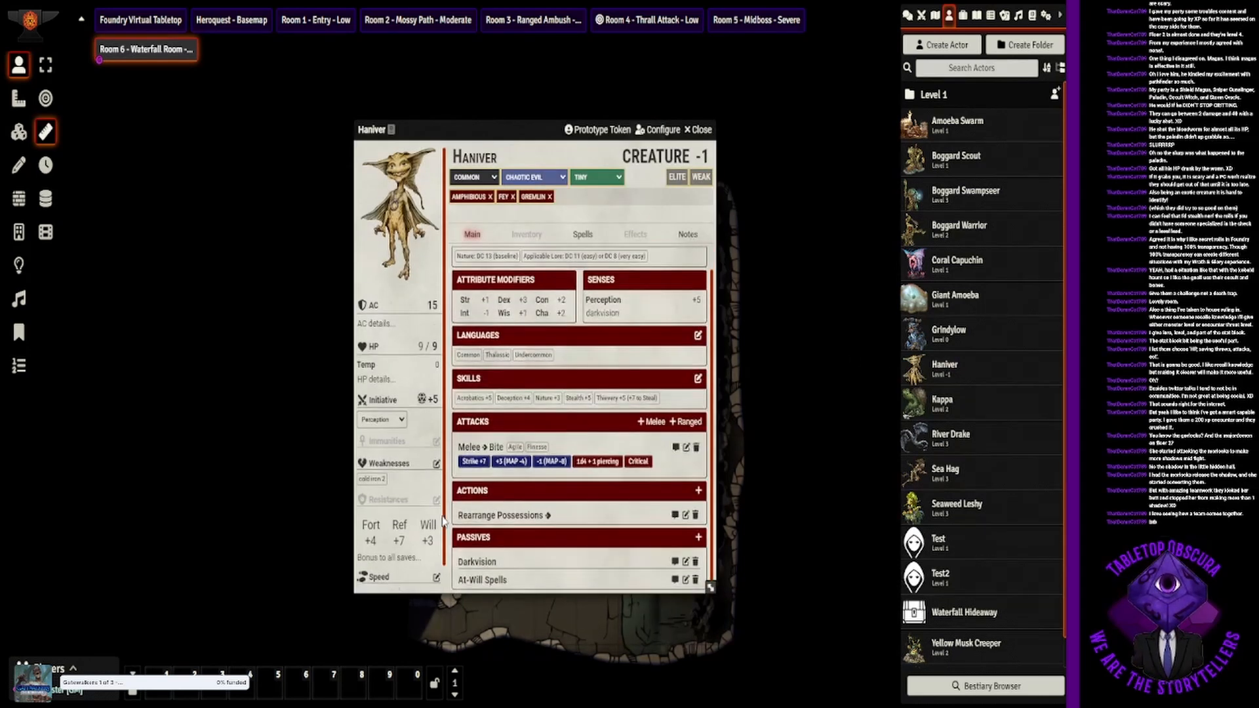
click(494, 517)
scroll(630, 459, down, 3)
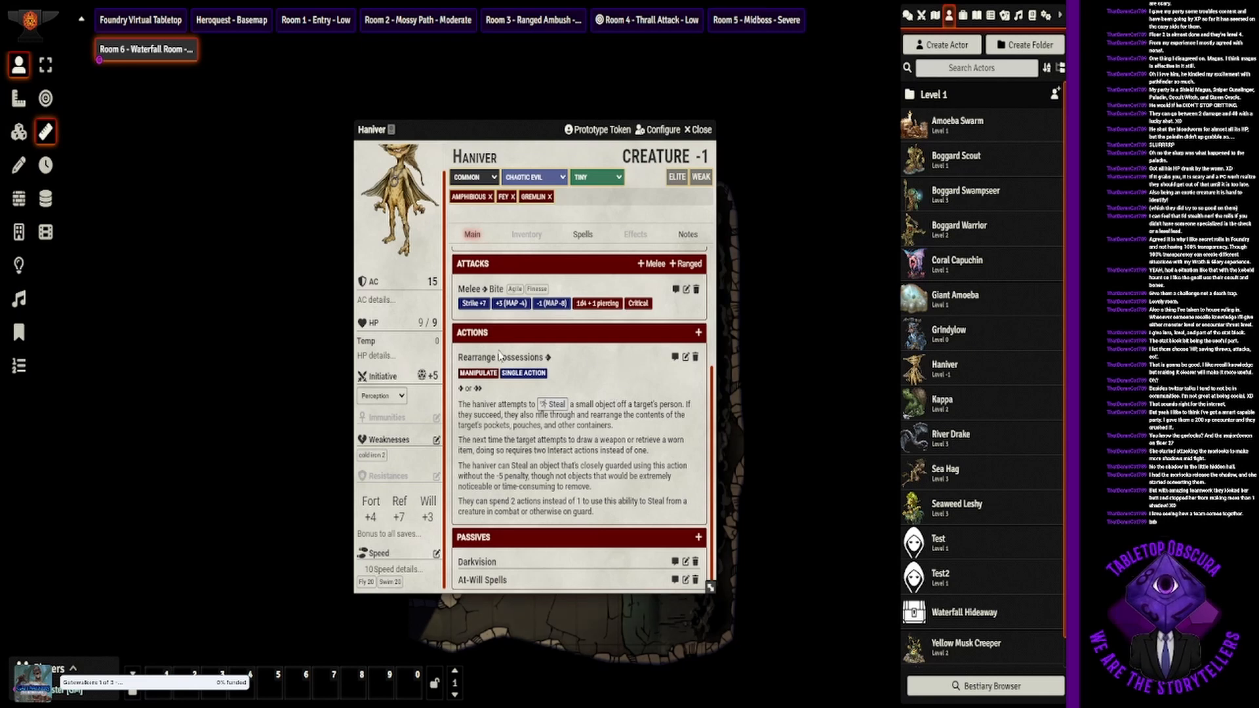
scroll(500, 357, up, 2)
scroll(499, 358, up, 1)
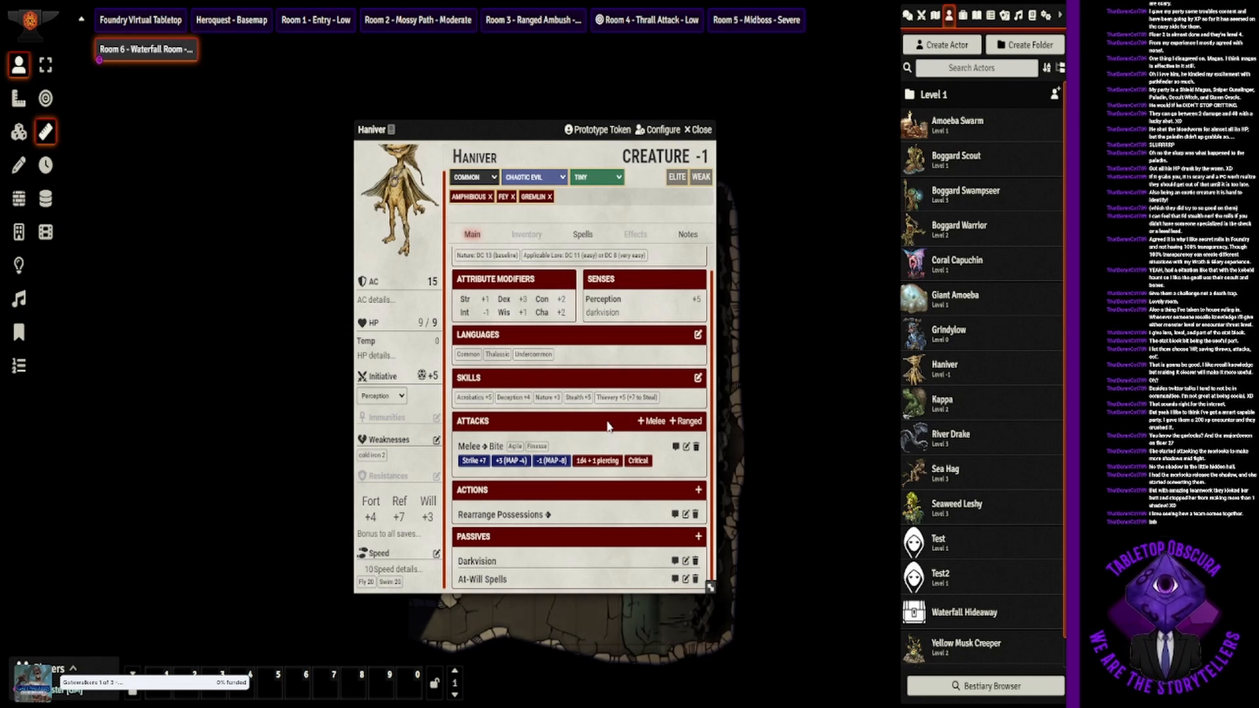
Step: Close the Haniver's creature sheet and return to the waterfall room map
click(699, 129)
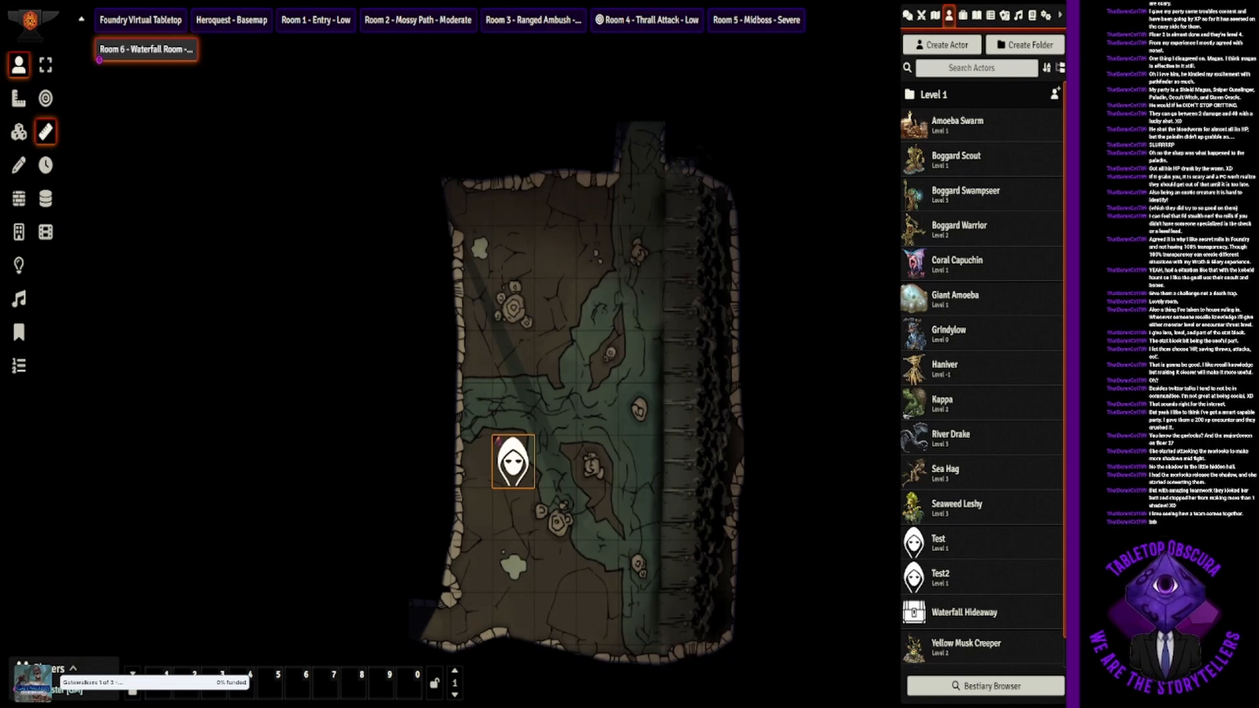
drag(511, 276, 422, 225)
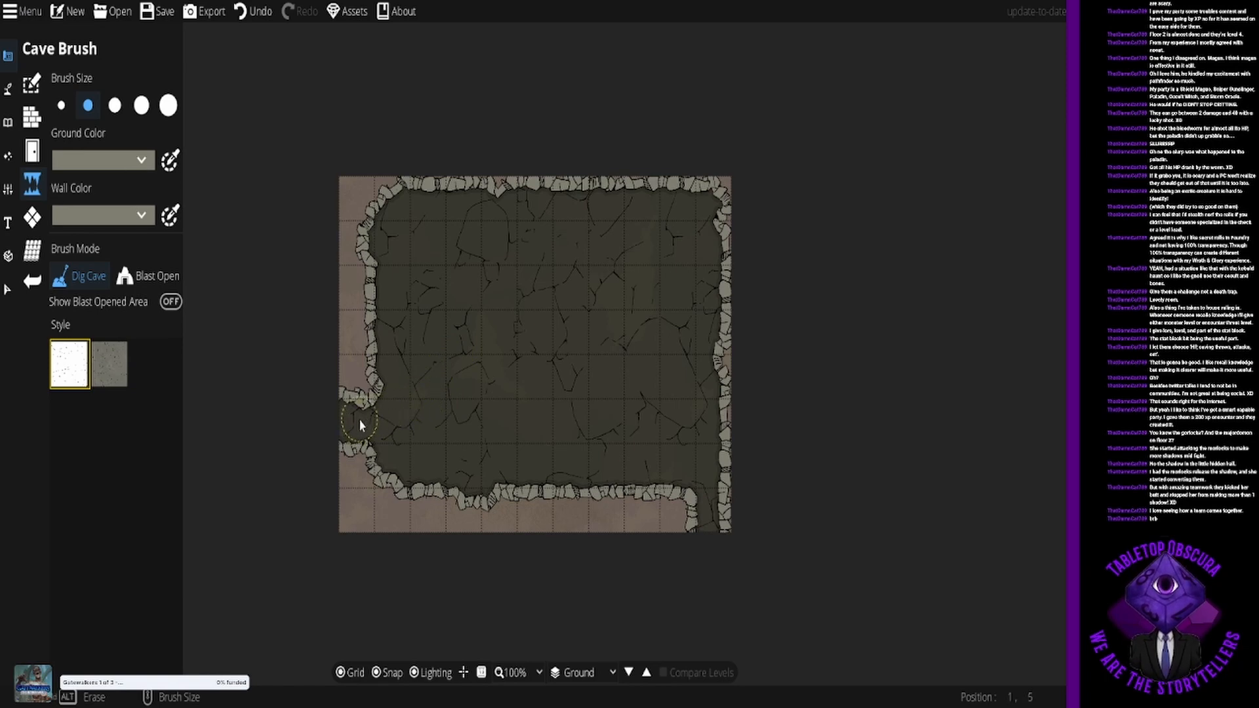
click(382, 419)
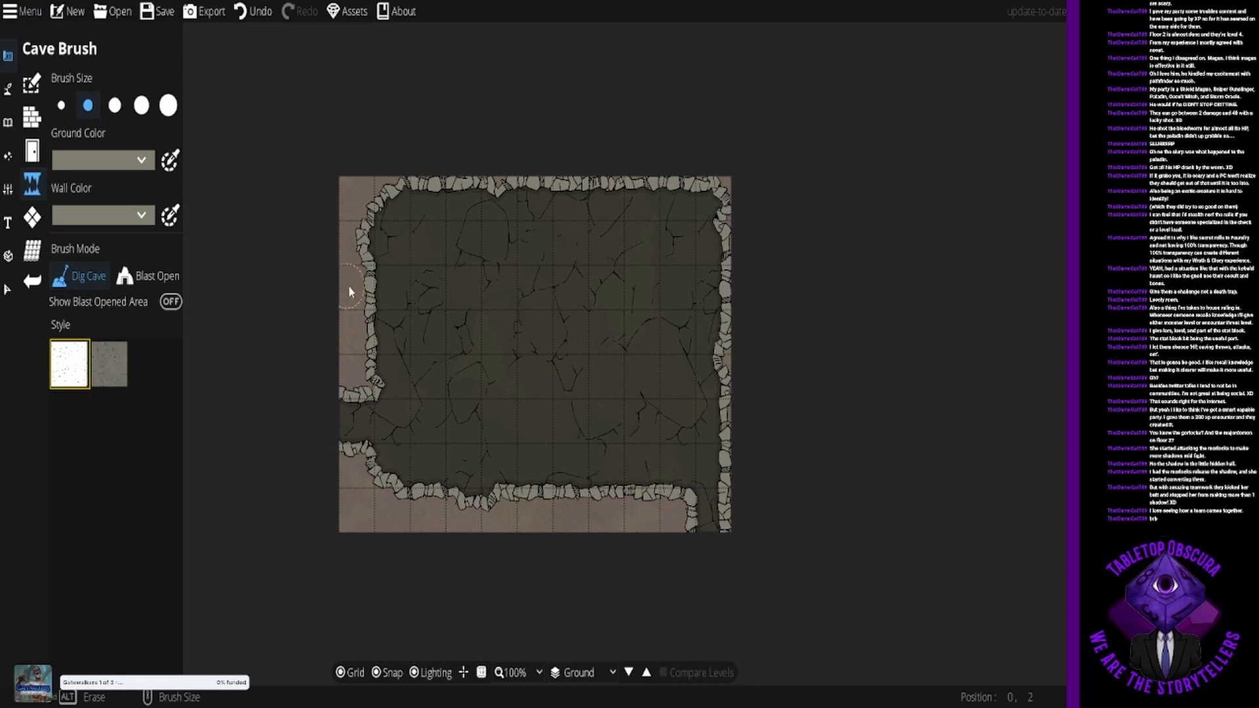
mouse_move(372, 293)
mouse_down()
mouse_move(354, 298)
mouse_move(406, 259)
mouse_up()
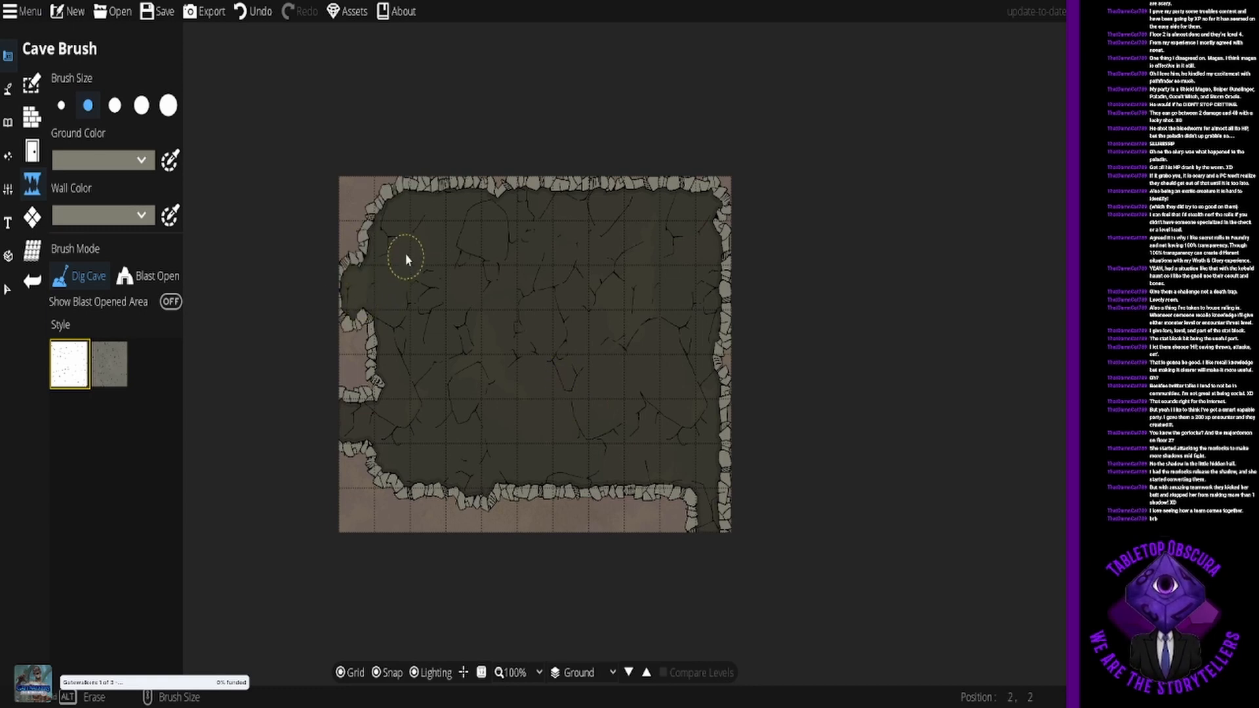
key(ctrl+z)
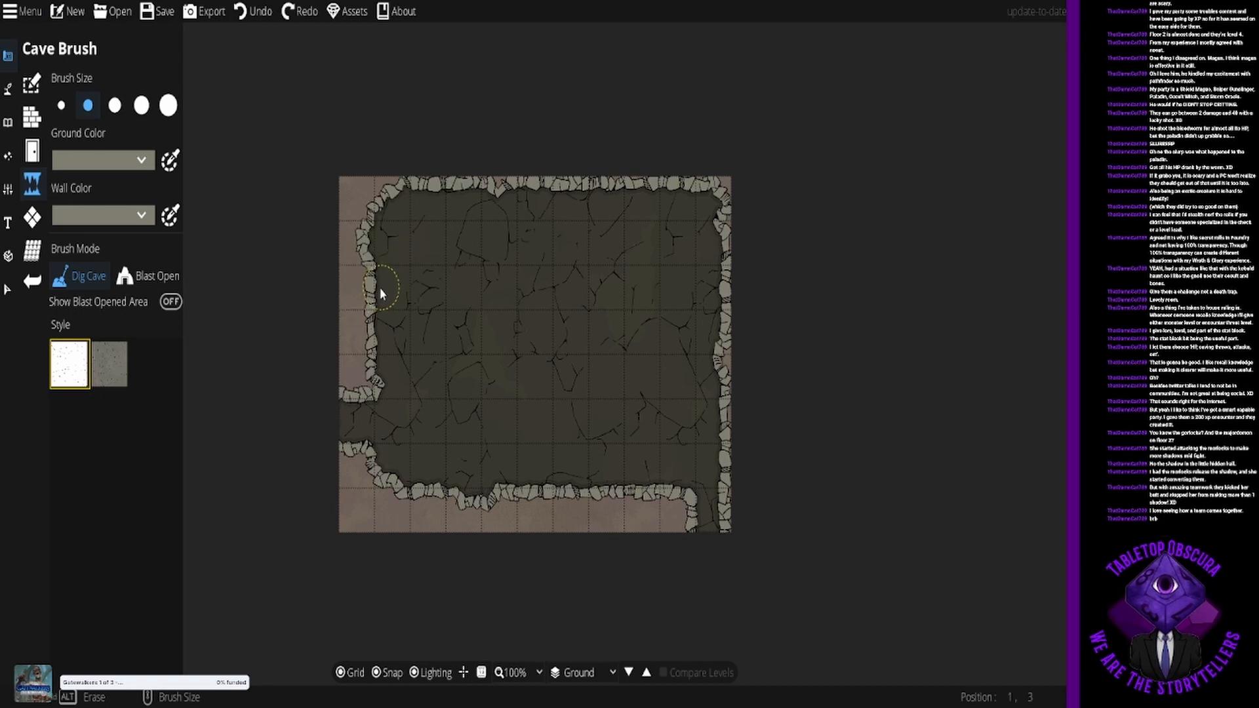
drag(365, 289, 363, 284)
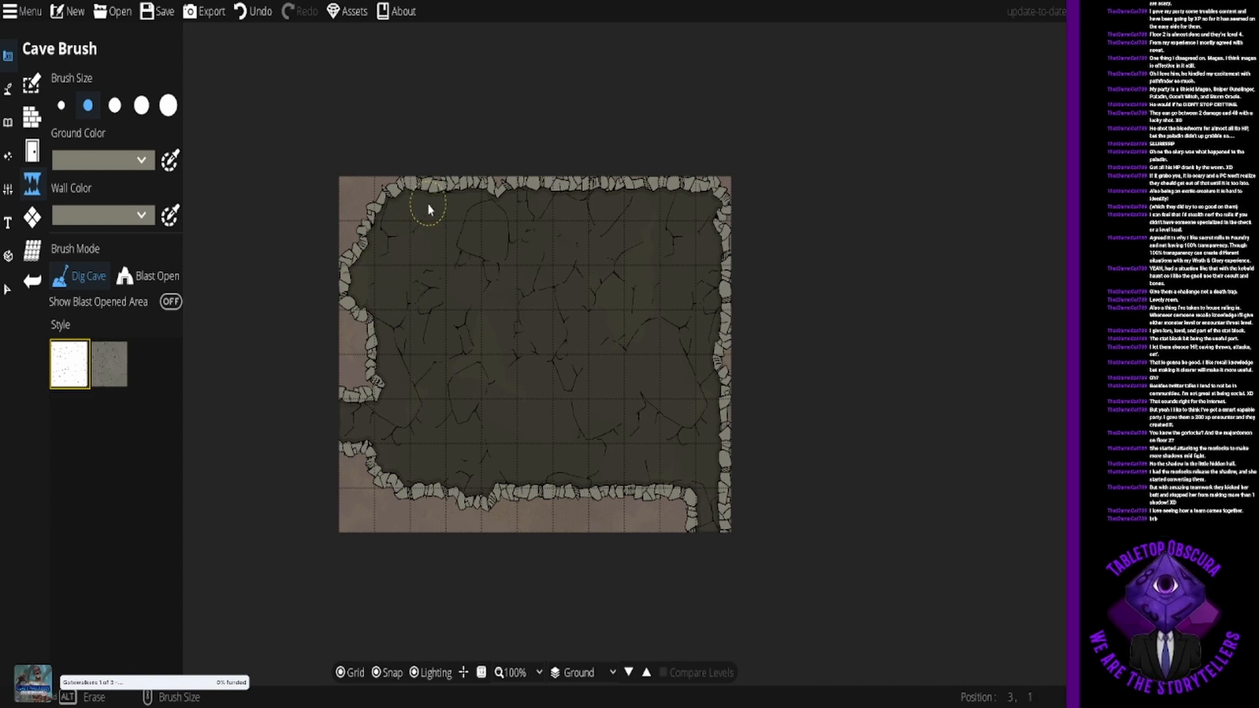
key(ctrl+z)
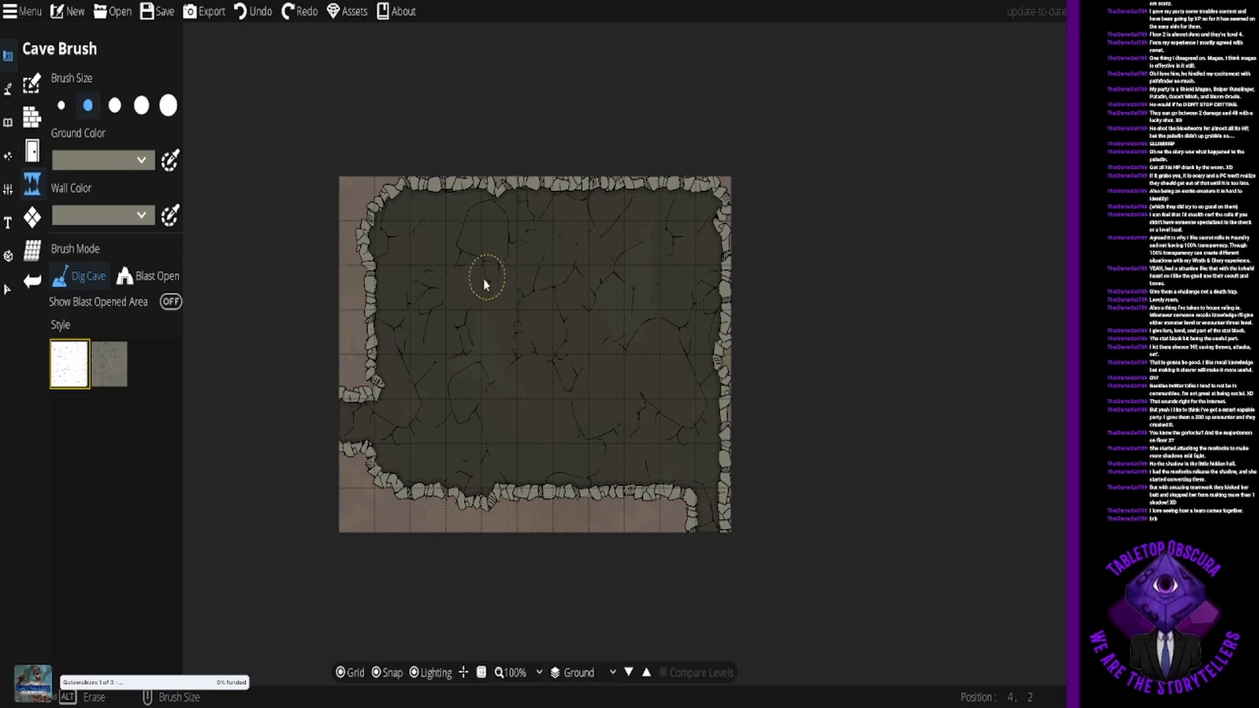
Step: Dig a shallow alcove into the cave's west wall, north of the western entrance
drag(369, 292, 364, 301)
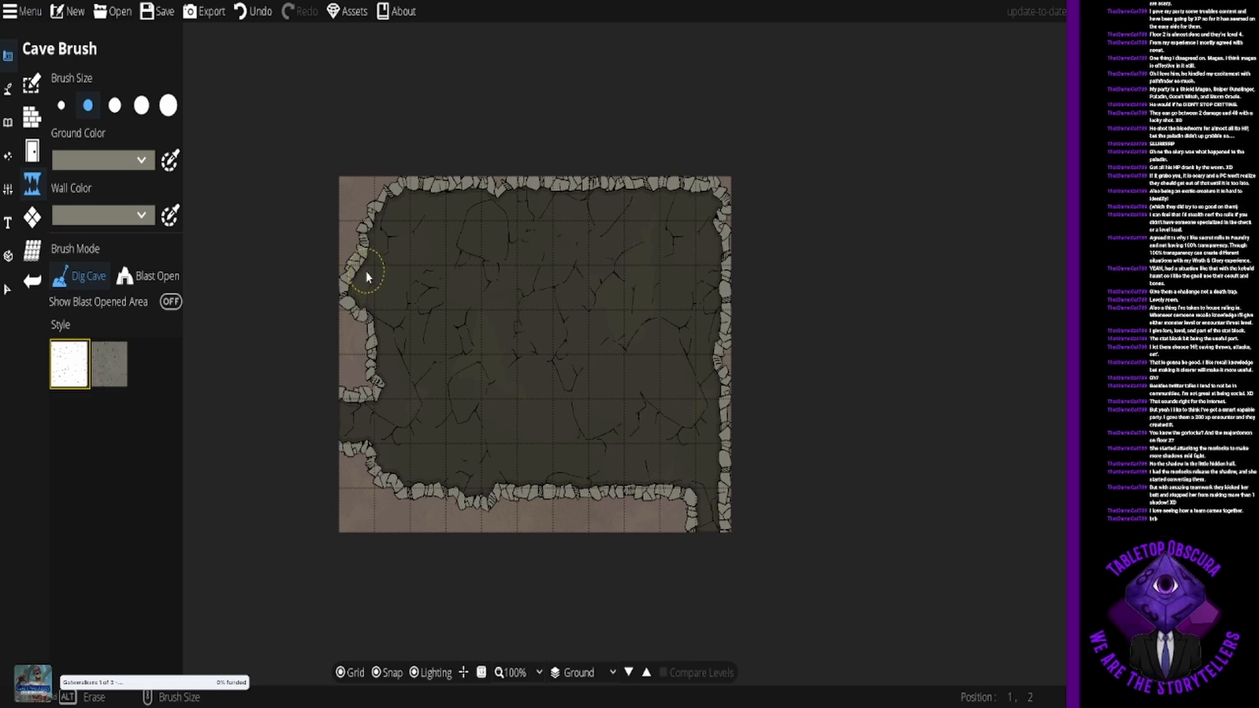
click(365, 270)
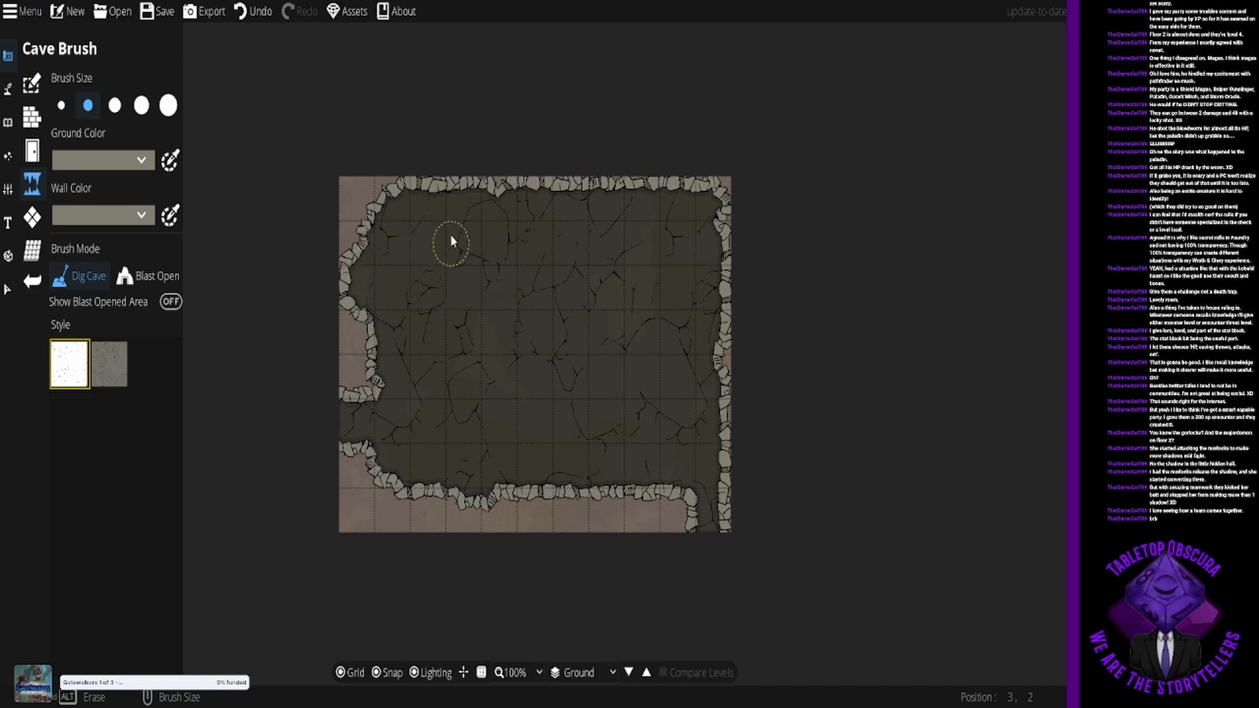
click(423, 205)
Step: Dig four evenly spaced small alcoves into the cave's south wall, west of the southeast passage
click(429, 505)
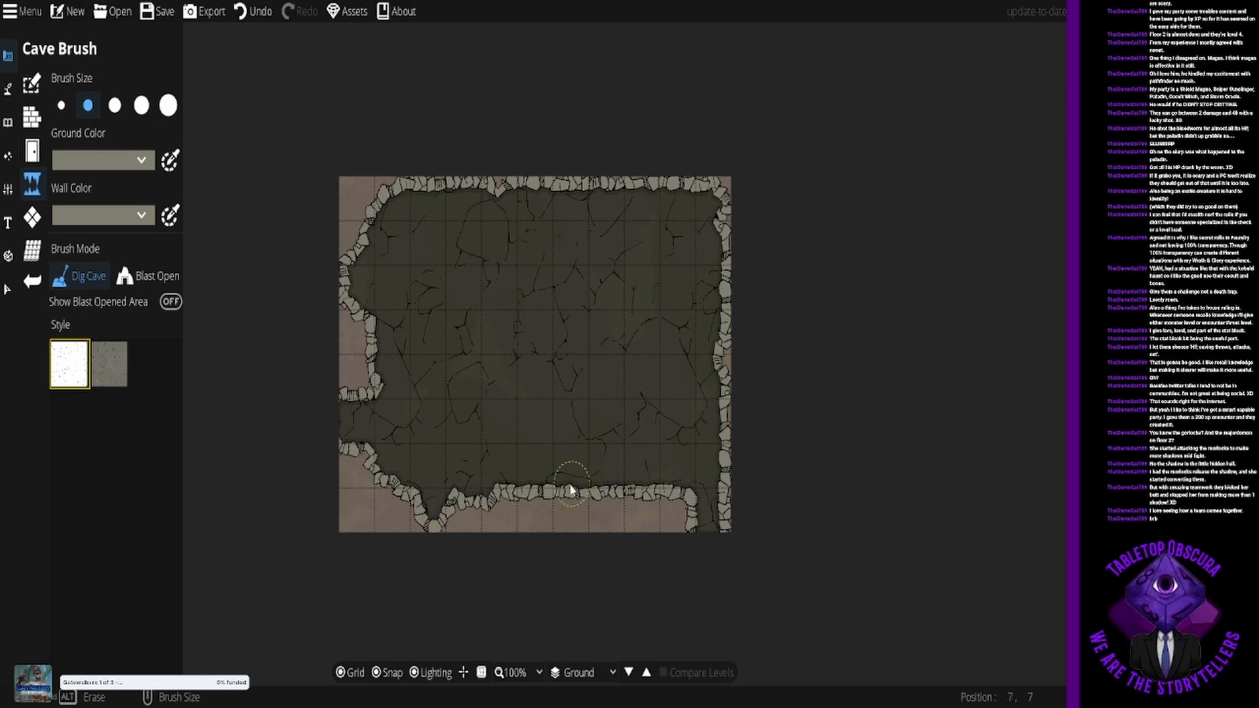
click(500, 505)
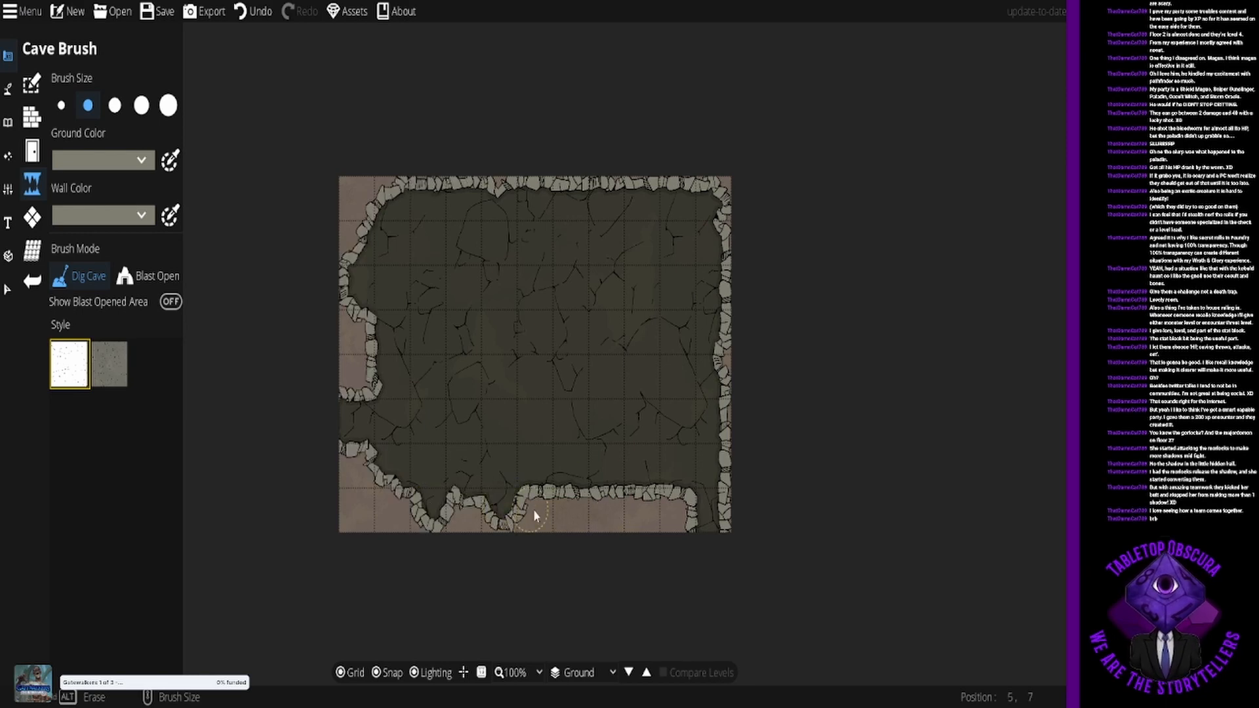
click(574, 506)
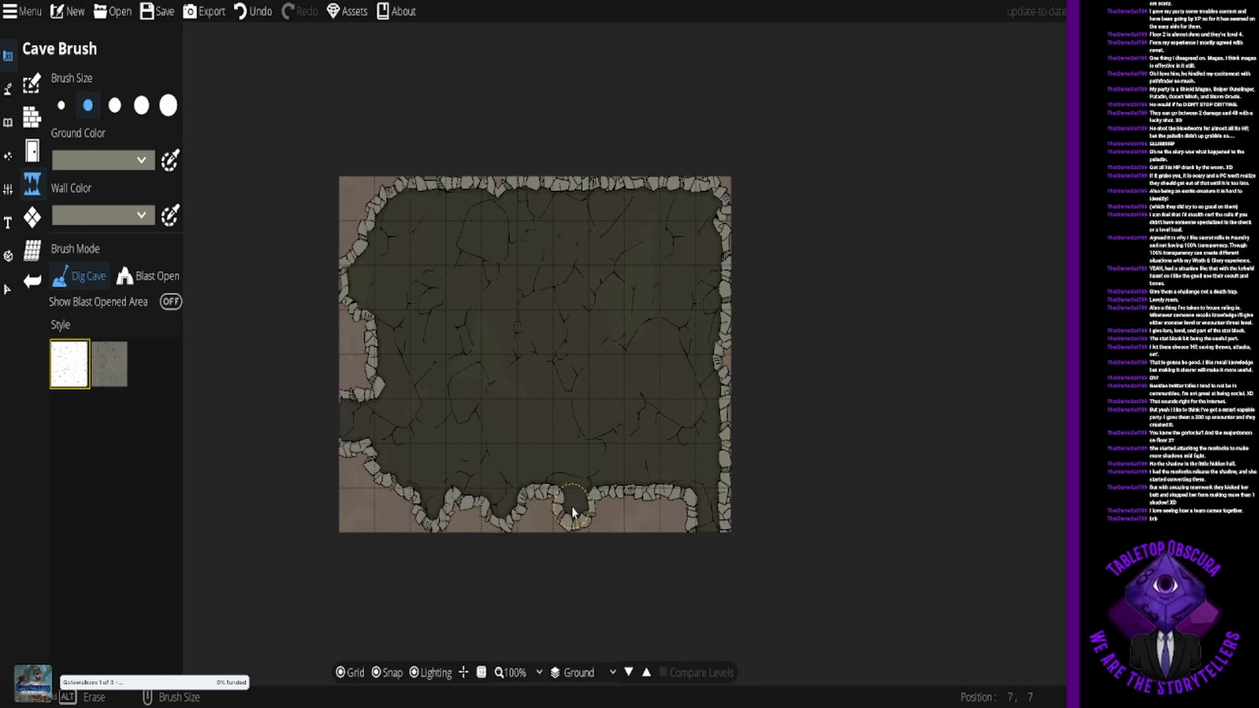
click(643, 505)
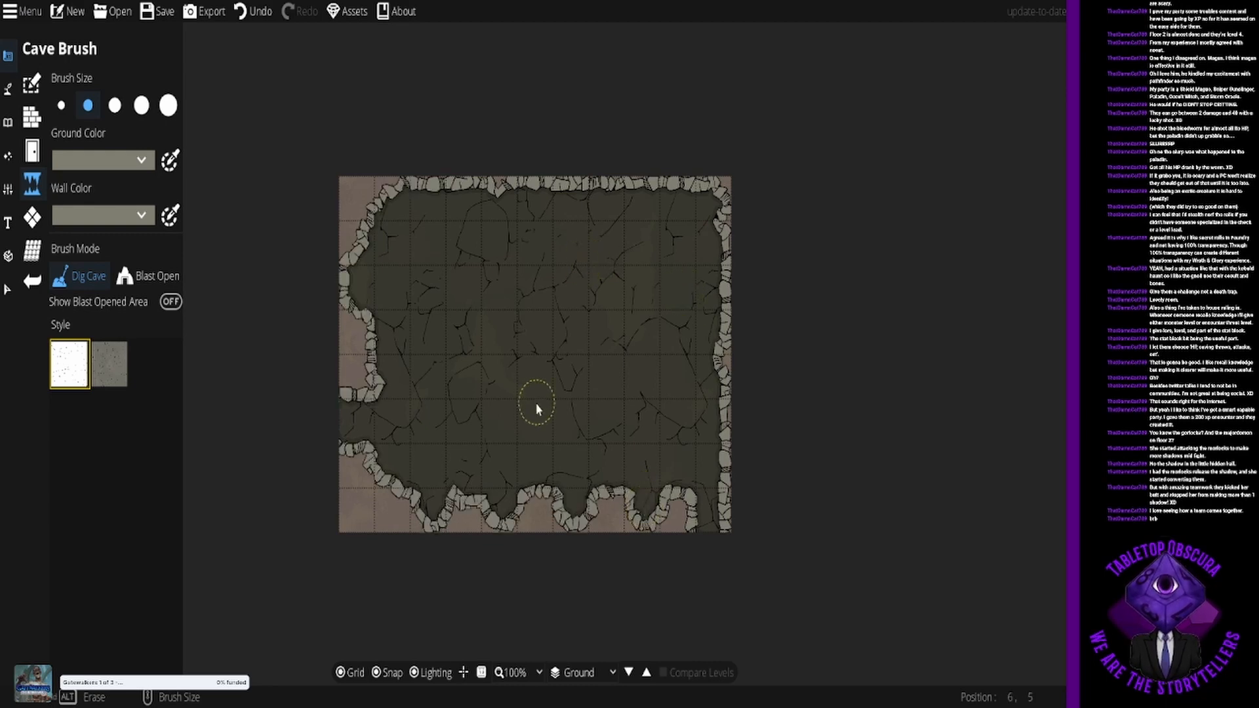
Step: Paint a large water pool across the cave's centre, with a channel running out through the southeast passage, using the second-smallest Water Brush
click(32, 117)
mouse_move(8, 89)
click(49, 118)
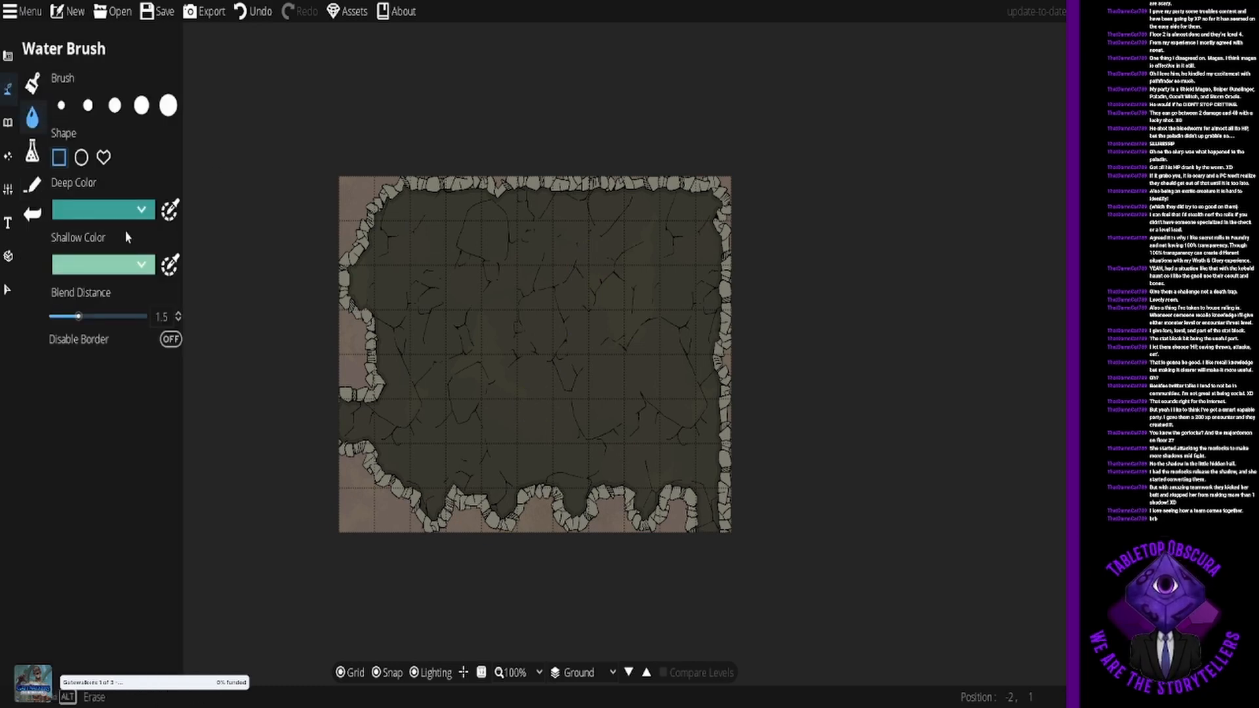
click(87, 105)
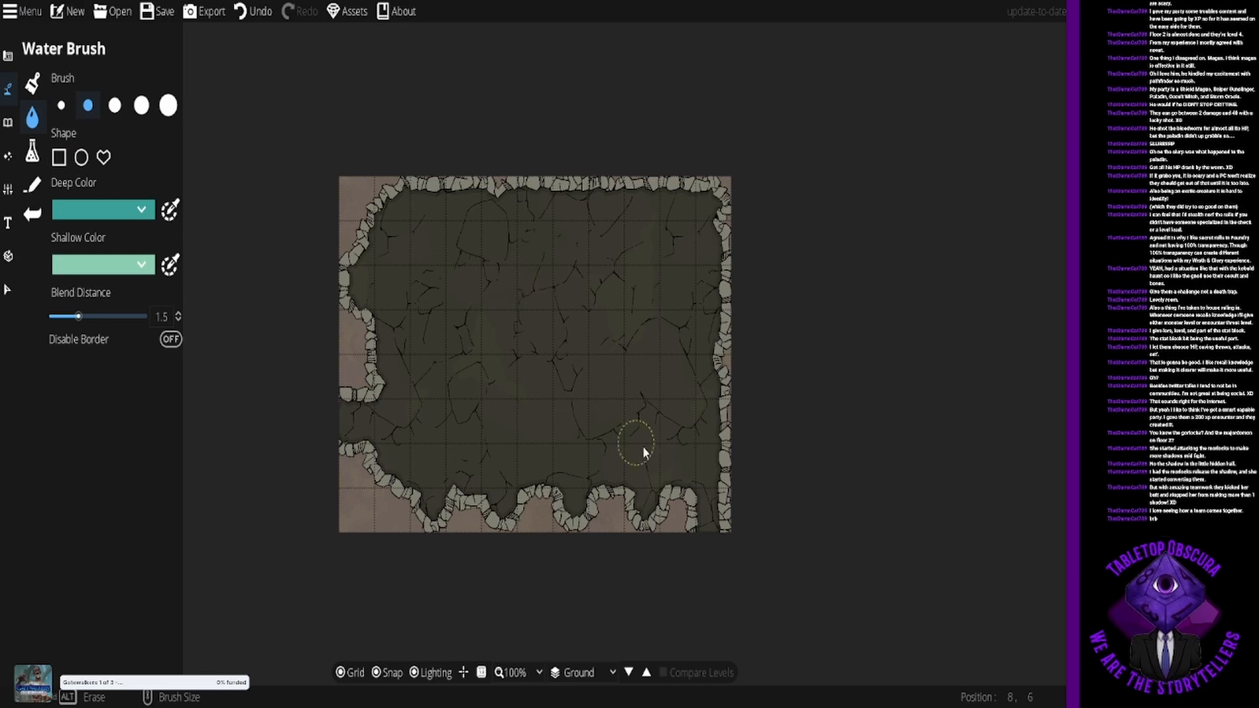
mouse_move(707, 518)
mouse_down()
mouse_move(711, 478)
mouse_move(706, 532)
mouse_up()
mouse_move(704, 467)
mouse_down()
mouse_move(626, 392)
mouse_move(541, 290)
mouse_move(495, 274)
mouse_move(432, 303)
mouse_move(439, 428)
mouse_move(602, 446)
mouse_move(633, 431)
mouse_move(663, 366)
mouse_move(640, 290)
mouse_move(570, 261)
mouse_move(455, 259)
mouse_move(442, 280)
mouse_move(525, 354)
mouse_move(589, 315)
mouse_move(613, 334)
mouse_move(571, 305)
mouse_move(557, 306)
mouse_move(601, 312)
mouse_move(652, 358)
mouse_move(624, 372)
mouse_move(590, 346)
mouse_move(616, 357)
mouse_up()
mouse_move(606, 407)
mouse_down()
mouse_move(537, 426)
mouse_move(470, 421)
mouse_move(450, 313)
mouse_move(481, 310)
mouse_move(499, 377)
mouse_up()
mouse_move(484, 360)
mouse_down()
mouse_move(491, 389)
mouse_move(585, 402)
mouse_move(577, 354)
mouse_move(544, 343)
mouse_up()
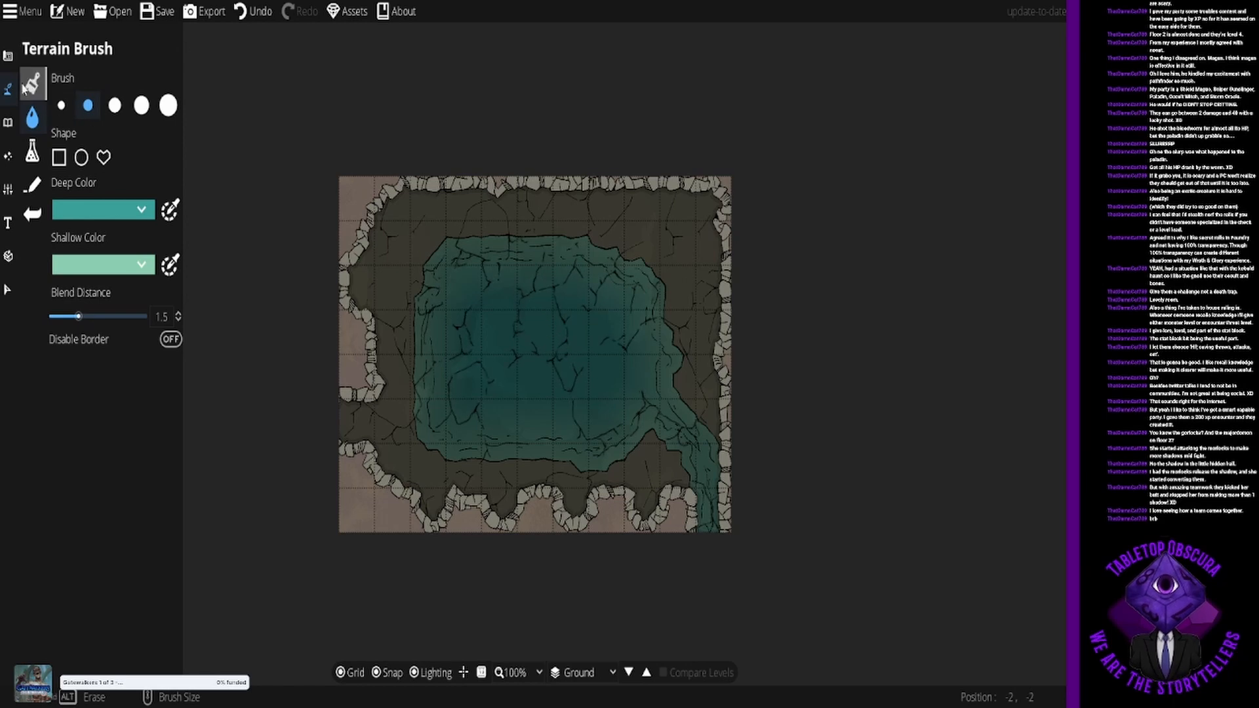
Step: Disable the terrain so that no ground texture is drawn outside the cave walls
click(8, 58)
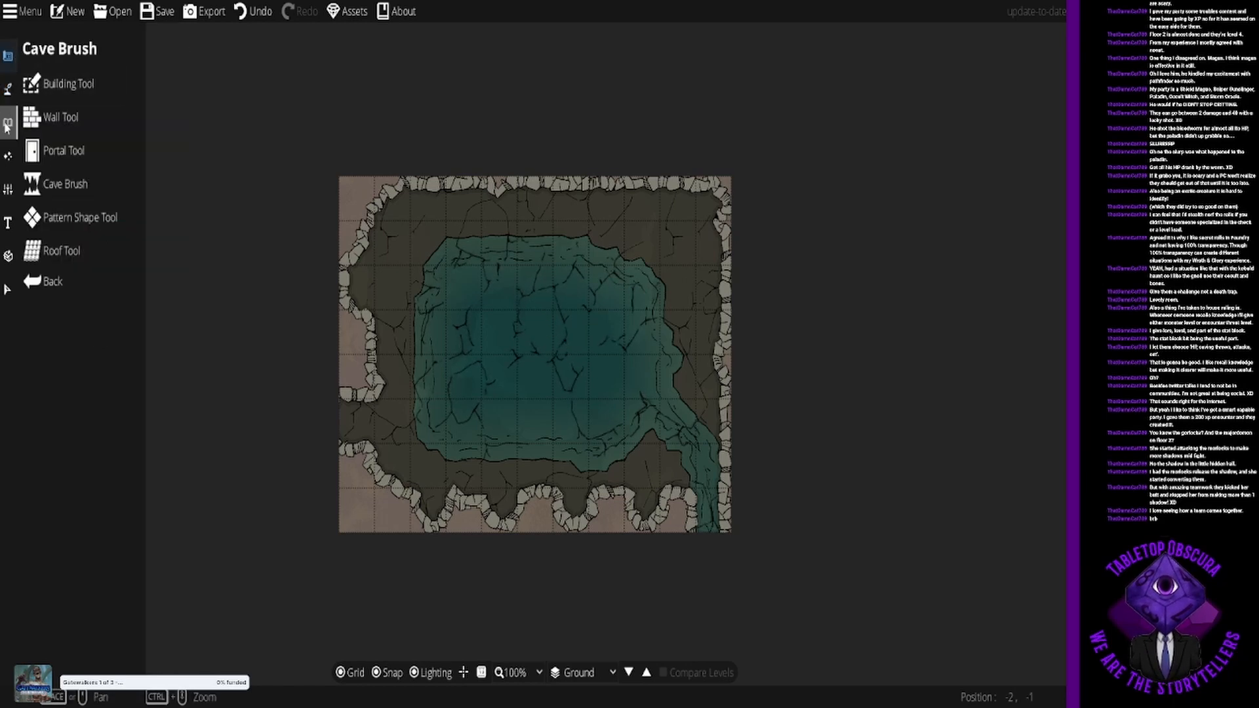
click(57, 187)
click(29, 83)
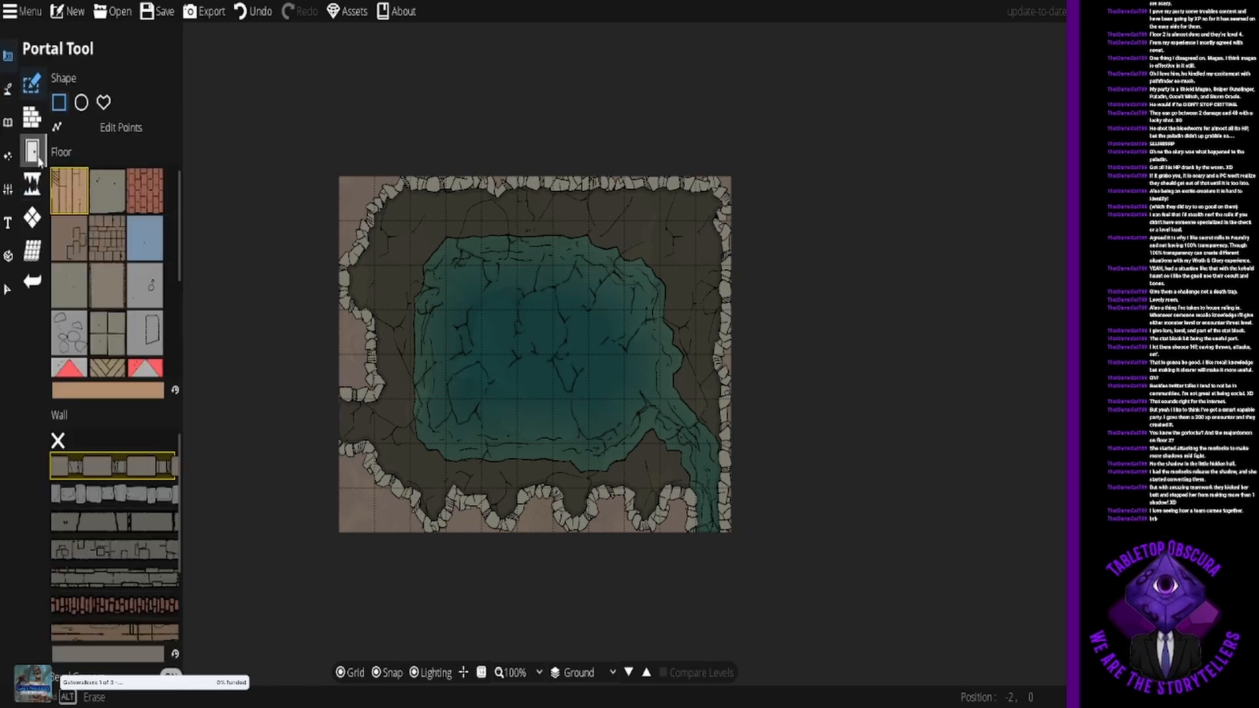
click(32, 185)
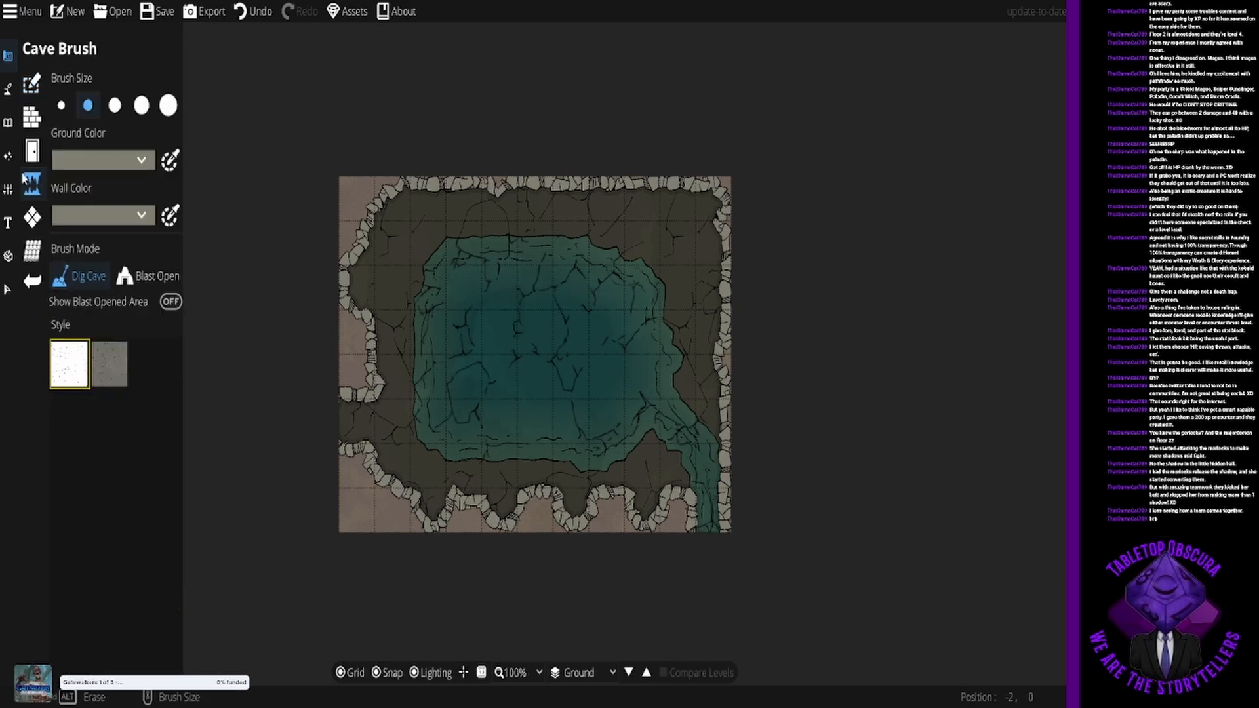
click(8, 93)
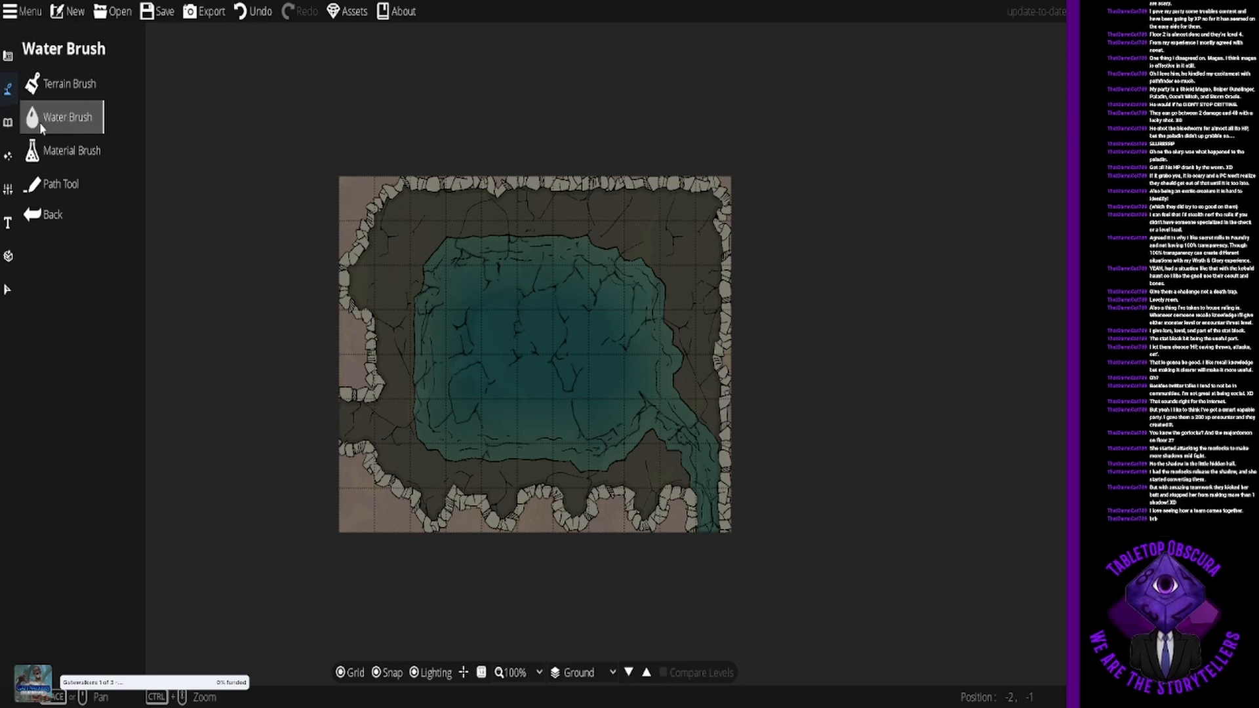
click(64, 76)
click(171, 78)
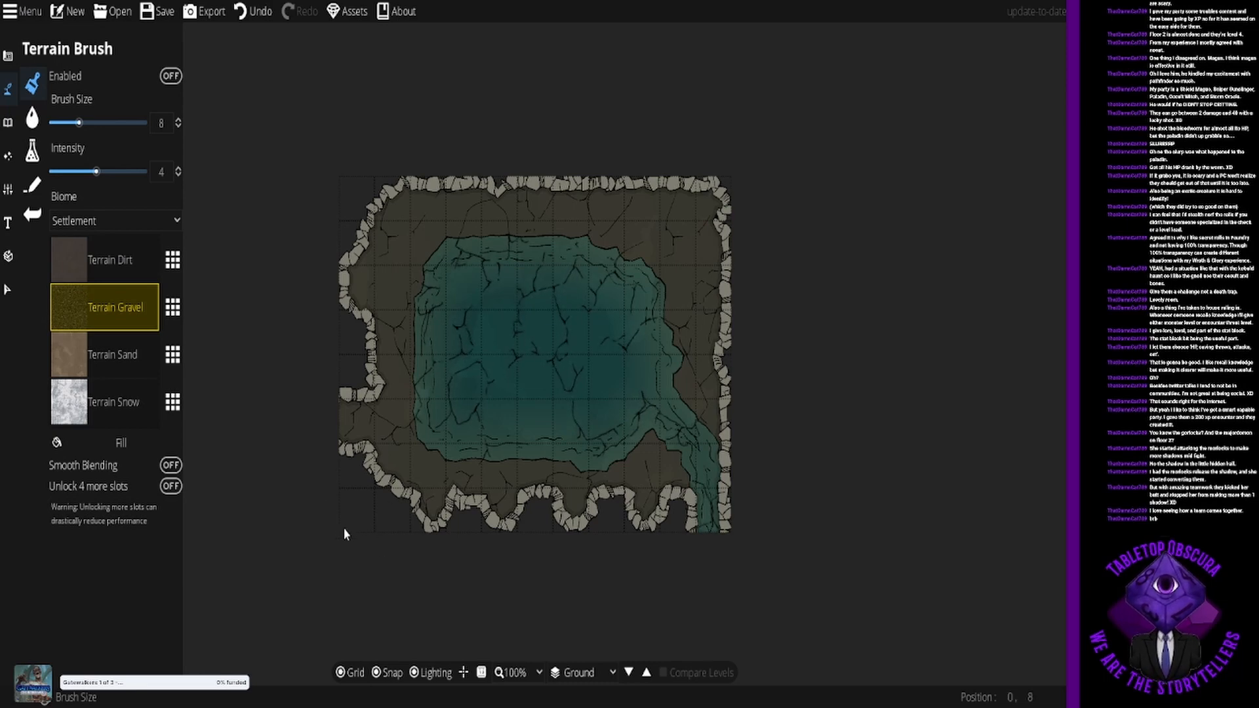
Step: Widen the water where the pool meets the southeast channel and touch up the pool's northwest corner
click(36, 122)
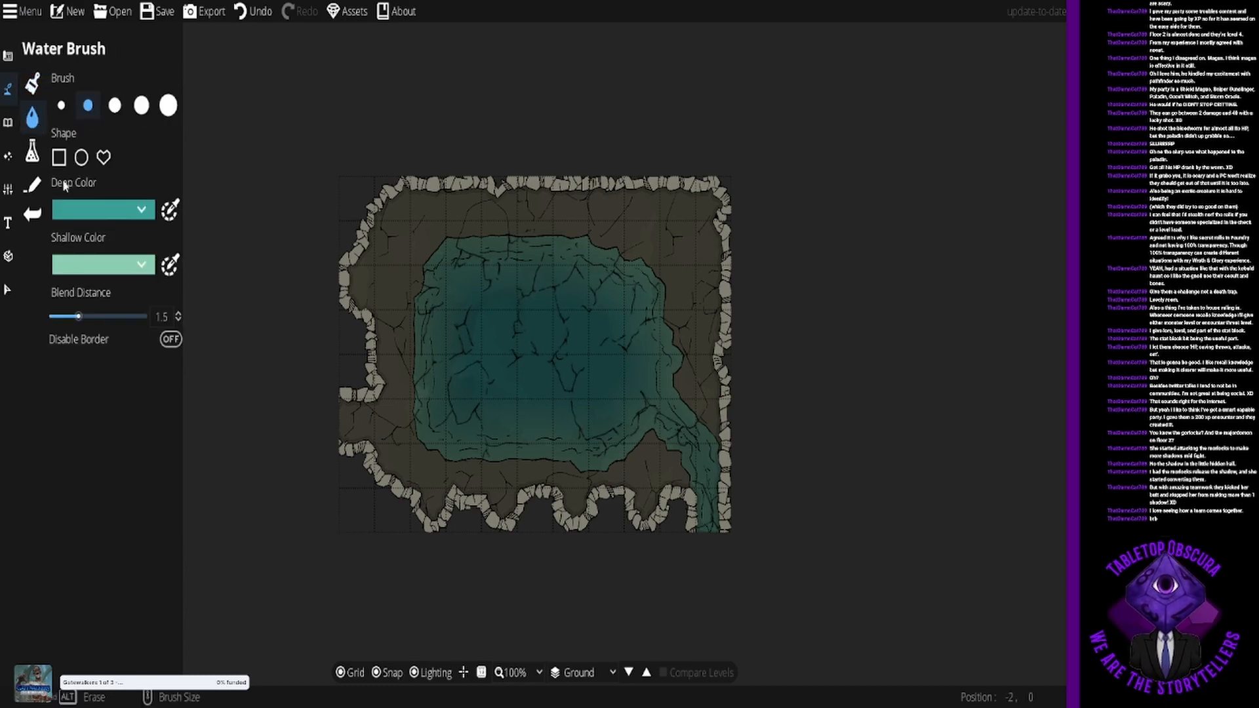
mouse_move(644, 433)
mouse_down()
mouse_move(676, 387)
mouse_move(684, 418)
mouse_up()
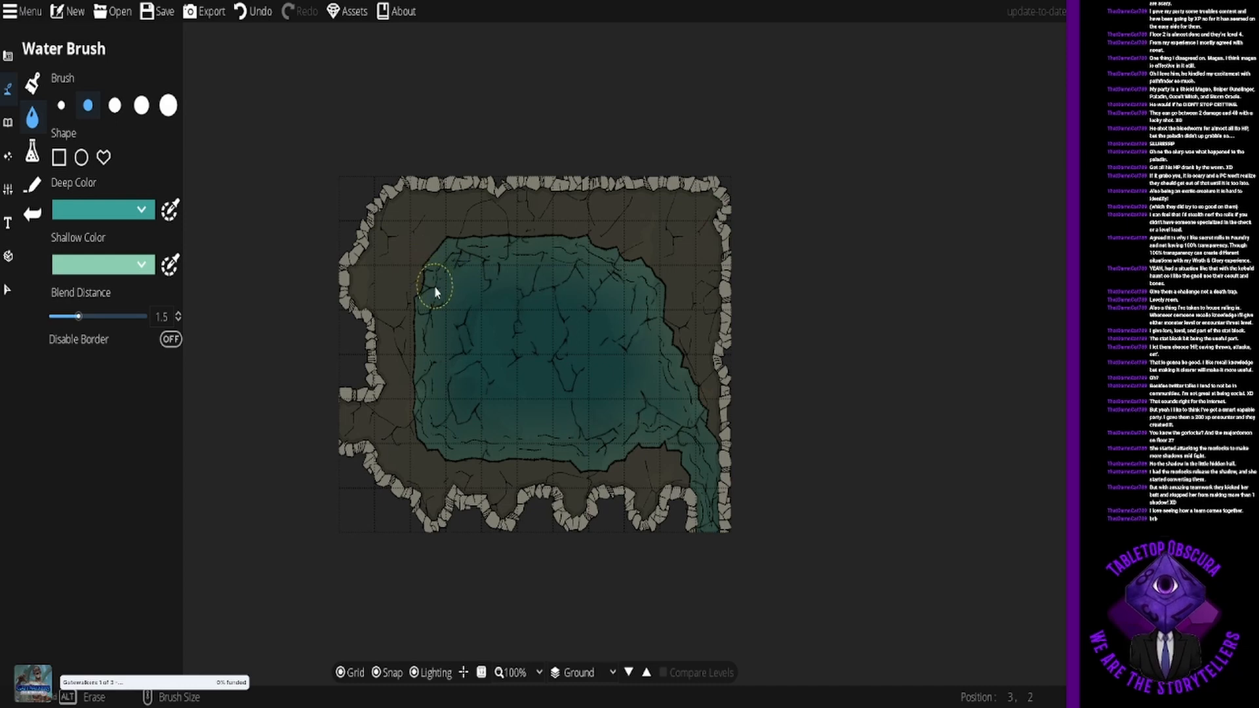
drag(439, 254, 441, 260)
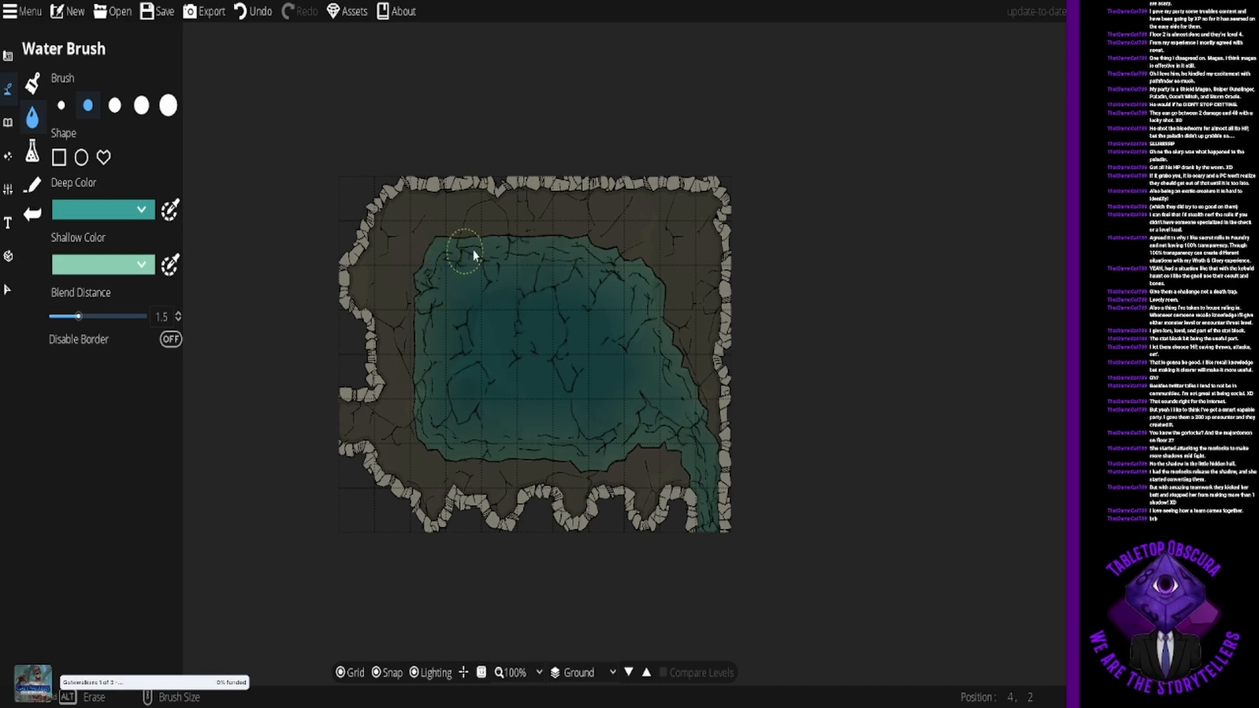
Step: Roughen the pool's northeast and west shorelines with the Water Brush, using the smallest brush size for the west edge
click(620, 262)
click(42, 91)
click(61, 105)
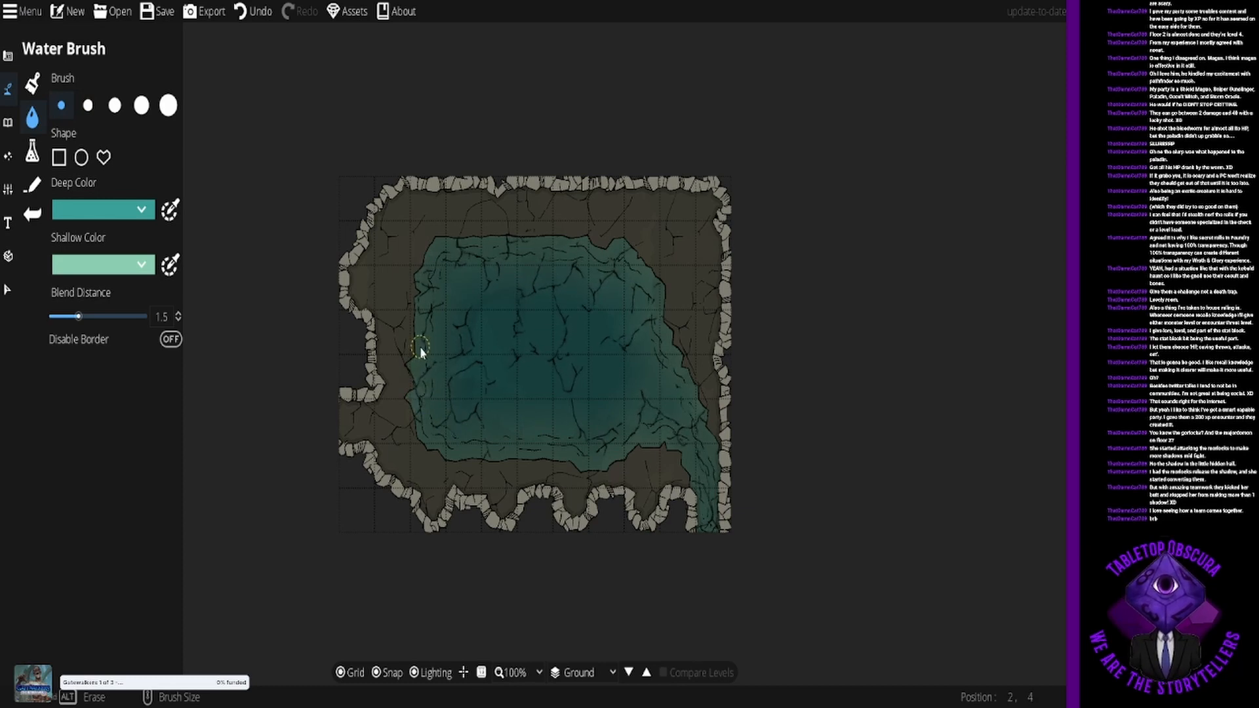
mouse_move(420, 351)
mouse_down()
mouse_move(417, 300)
mouse_move(450, 256)
mouse_up()
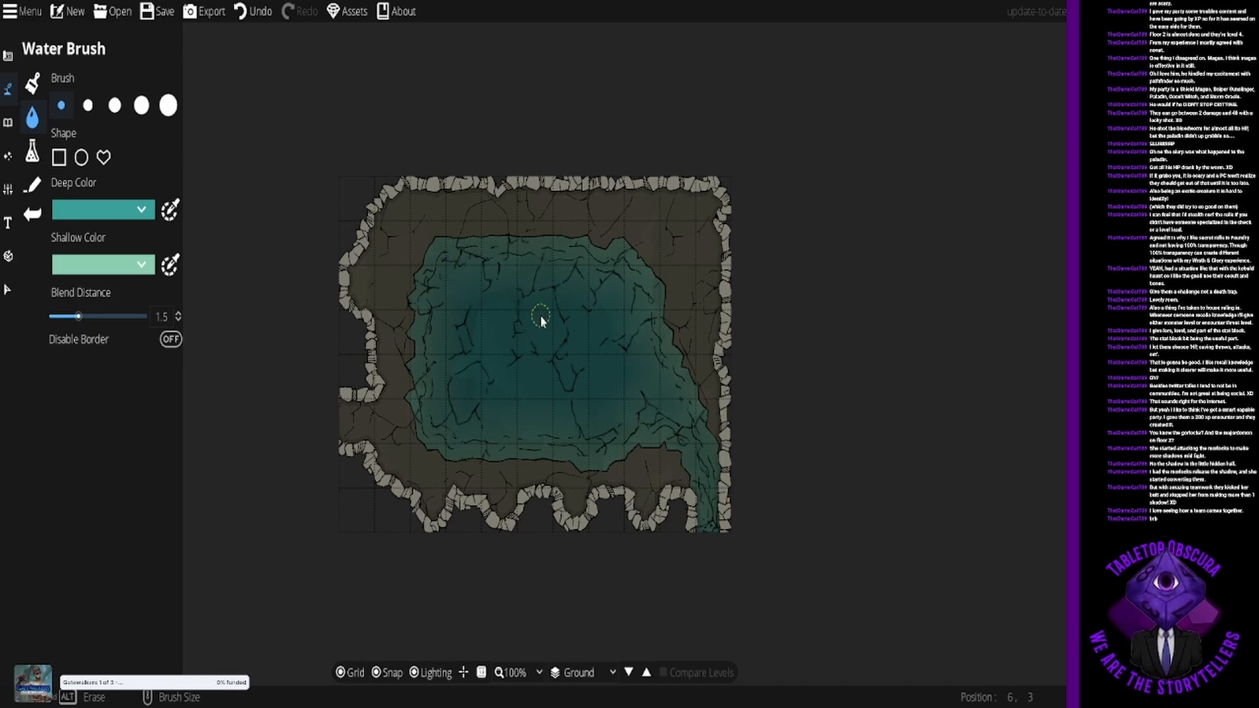
Step: Extend the water from the pool's southwest corner down into the cave wall's alcove, using the second-smallest Water Brush size
click(32, 83)
click(32, 117)
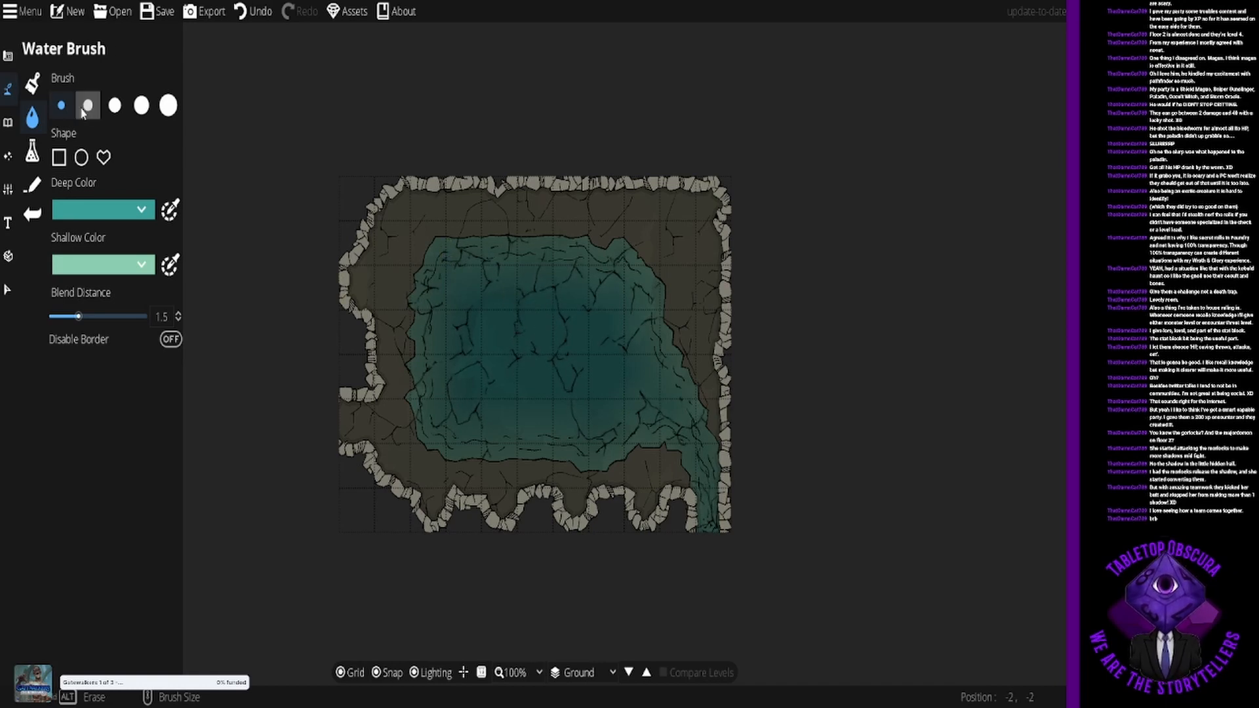
click(87, 105)
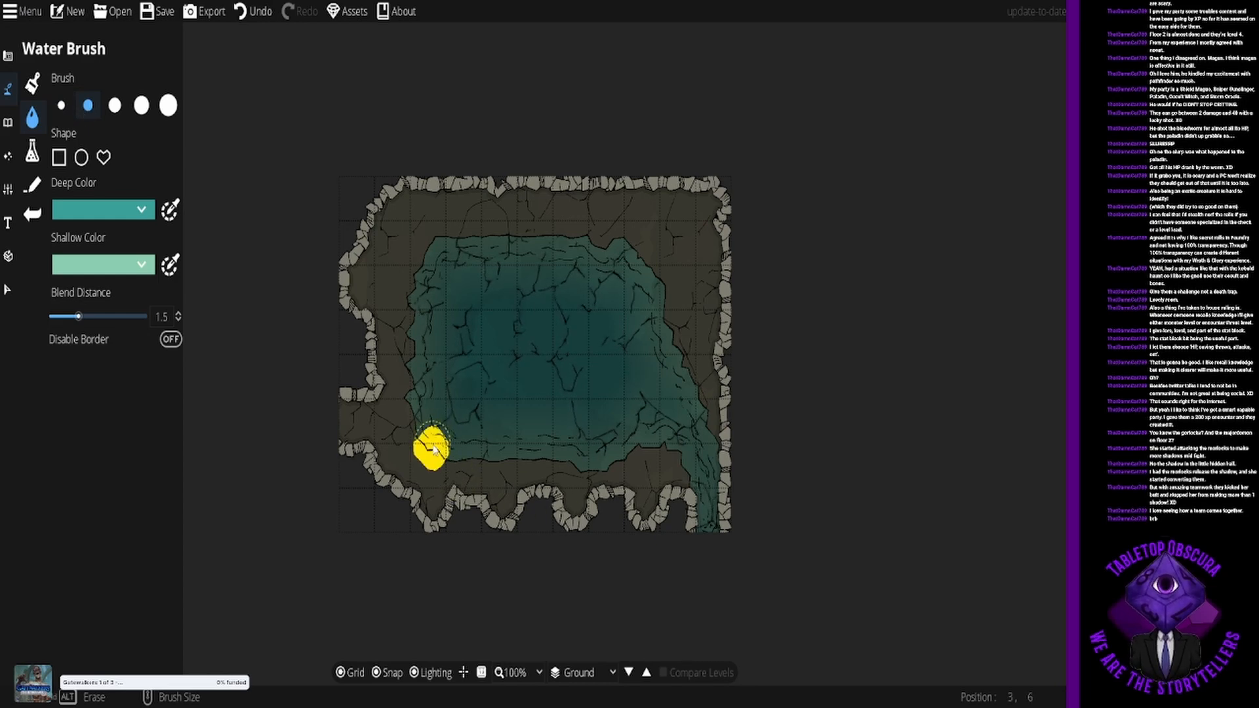
mouse_move(434, 449)
mouse_down()
mouse_move(433, 525)
mouse_move(440, 510)
mouse_up()
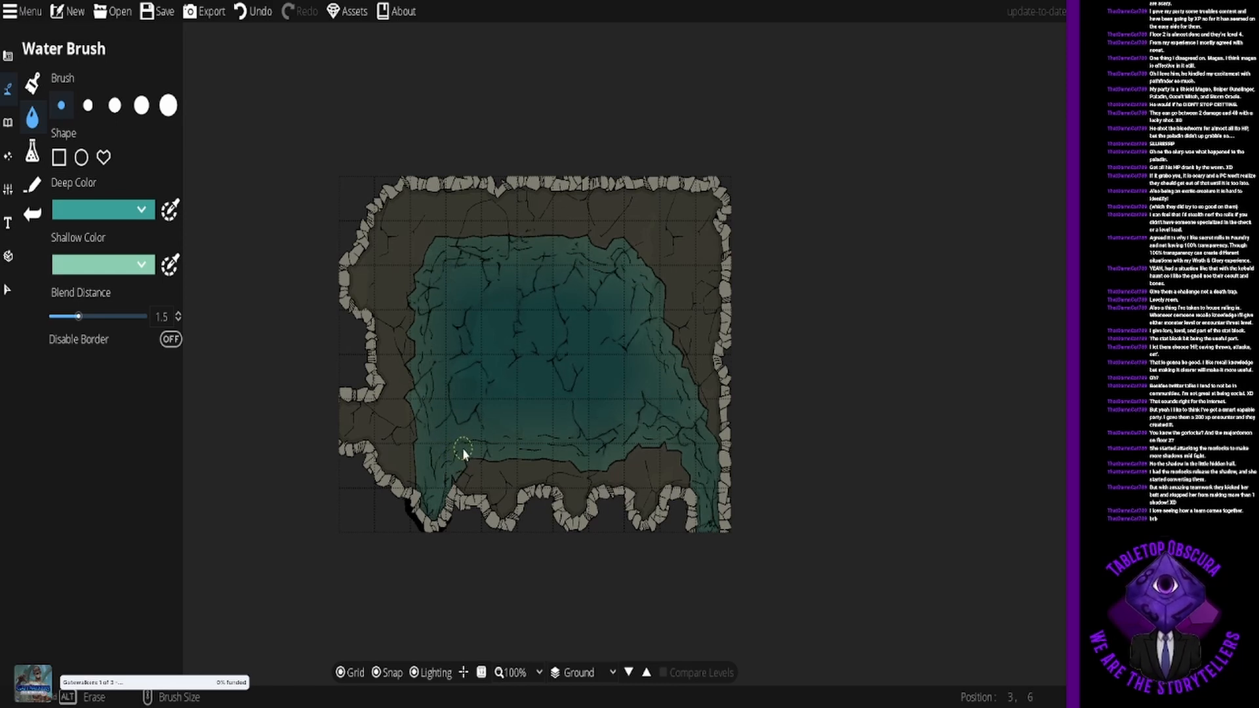
Step: Add small irregular bumps of water along the pool's south and north shorelines with the smallest brush
click(509, 454)
click(522, 452)
click(458, 242)
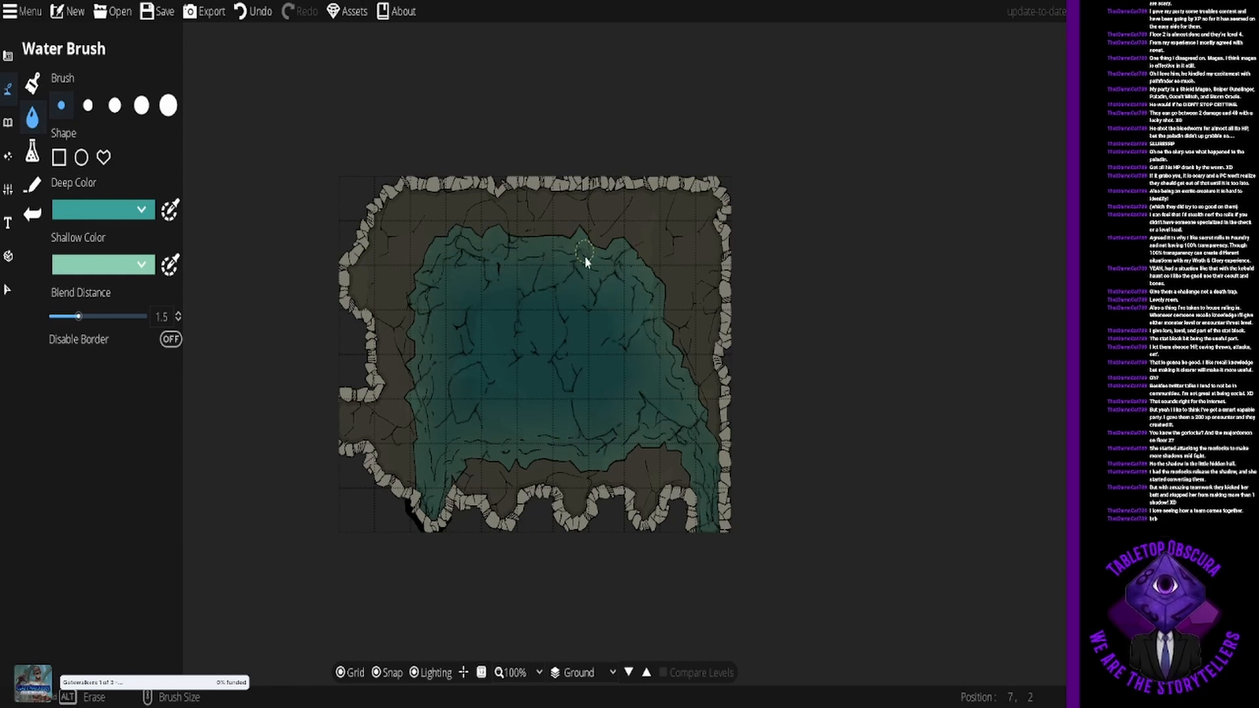
click(635, 261)
Step: Search the object library for "reed" and choose Reeds 5 for the Object Tool
click(8, 122)
click(53, 82)
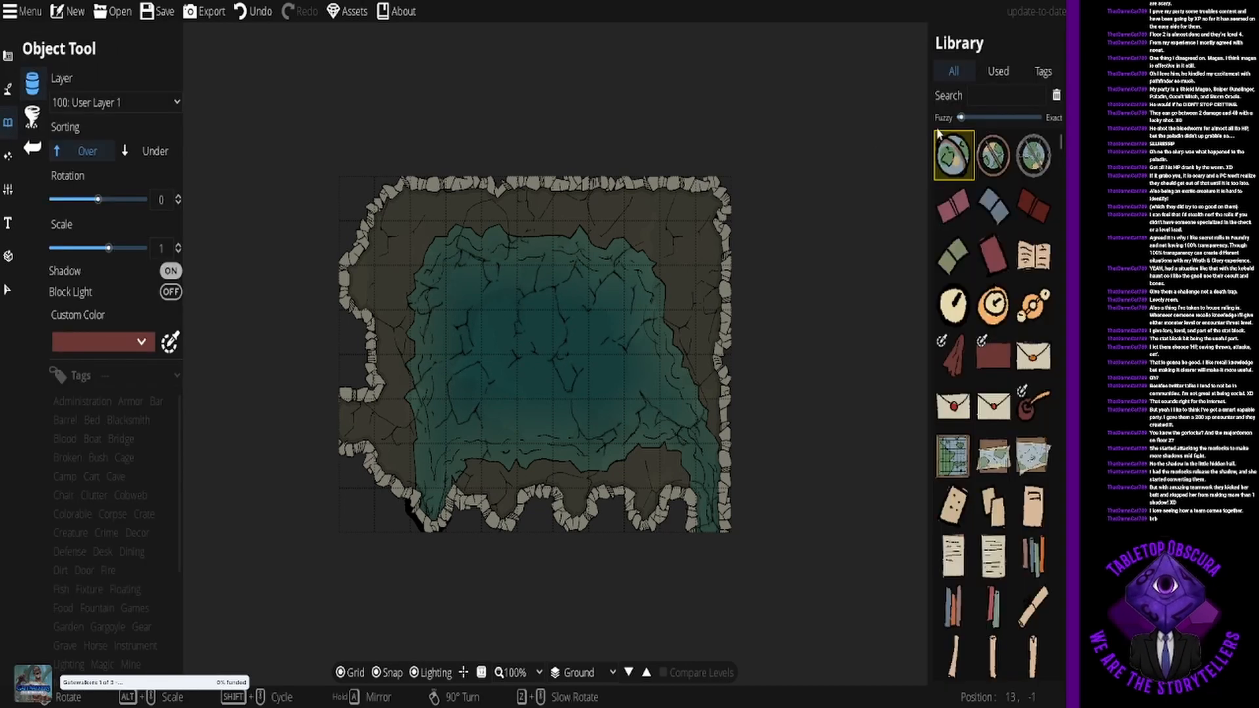
click(998, 93)
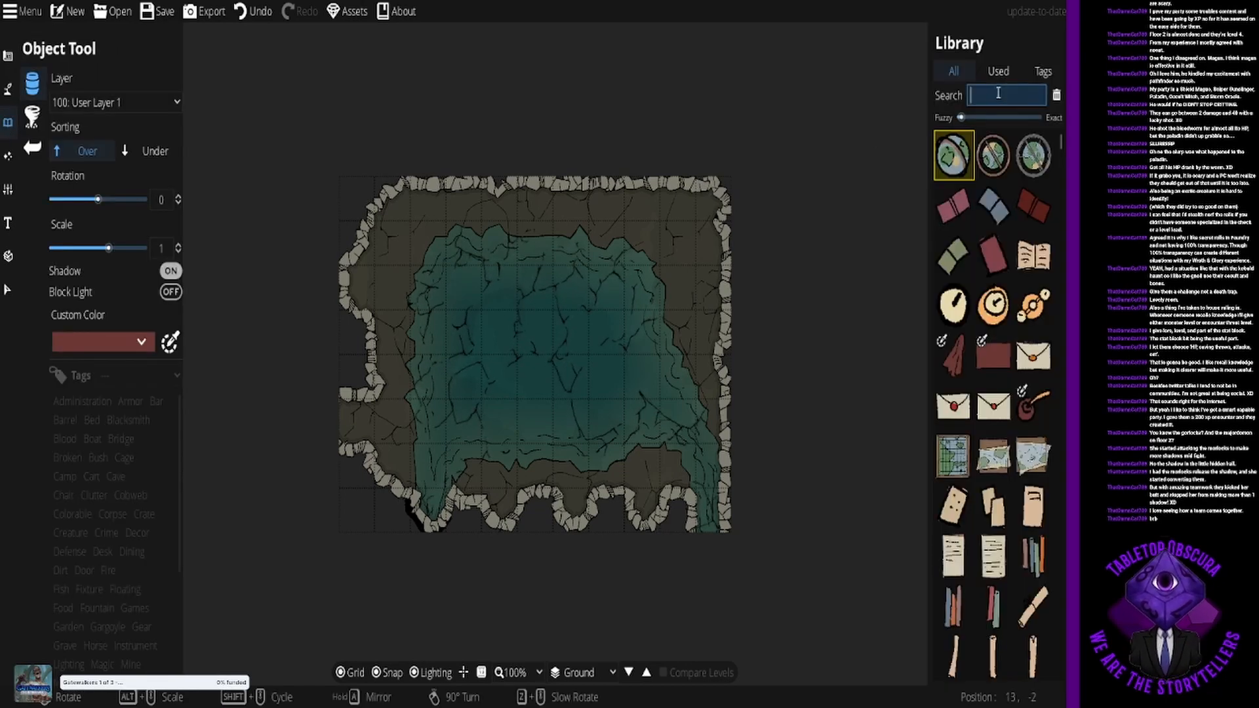
text(reed)
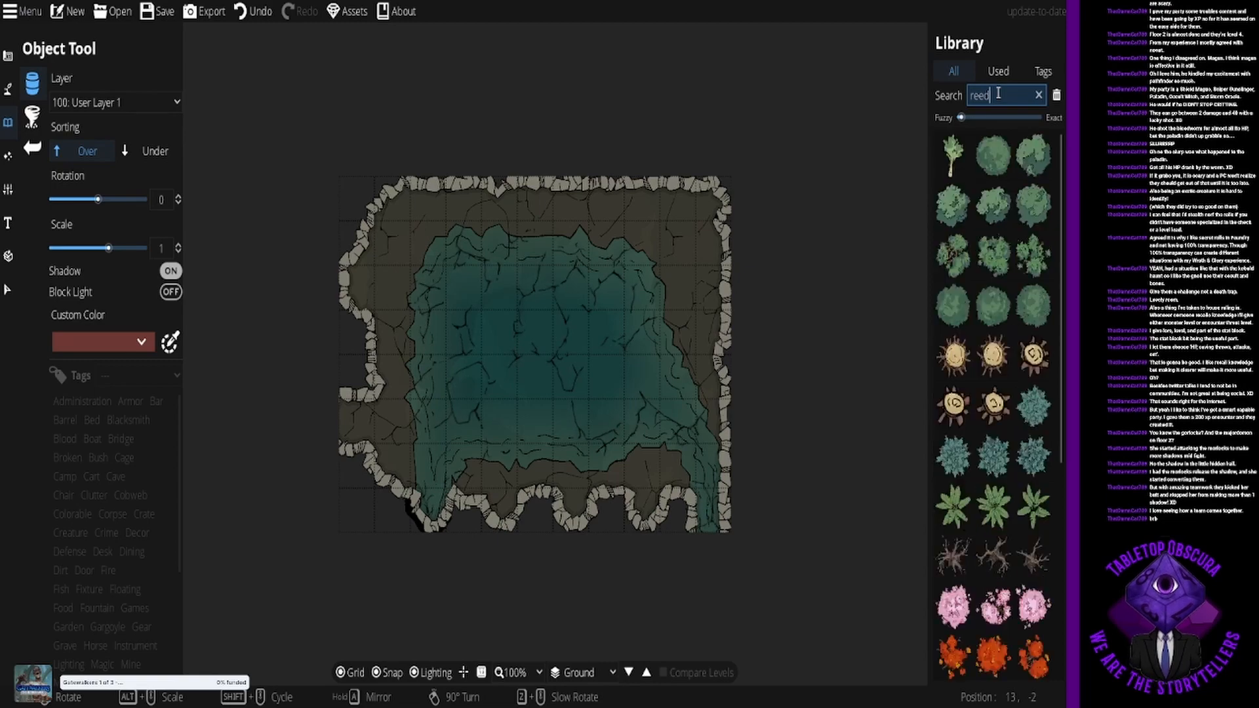
scroll(994, 210, down, 5)
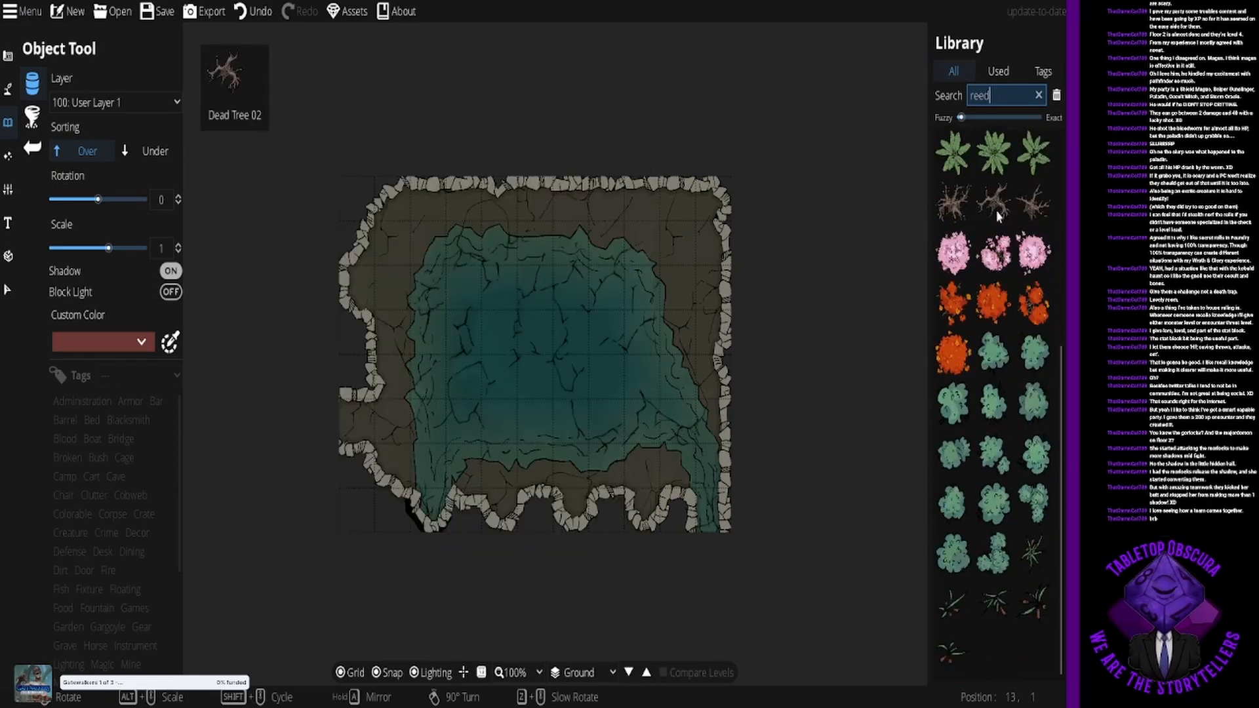
click(1030, 609)
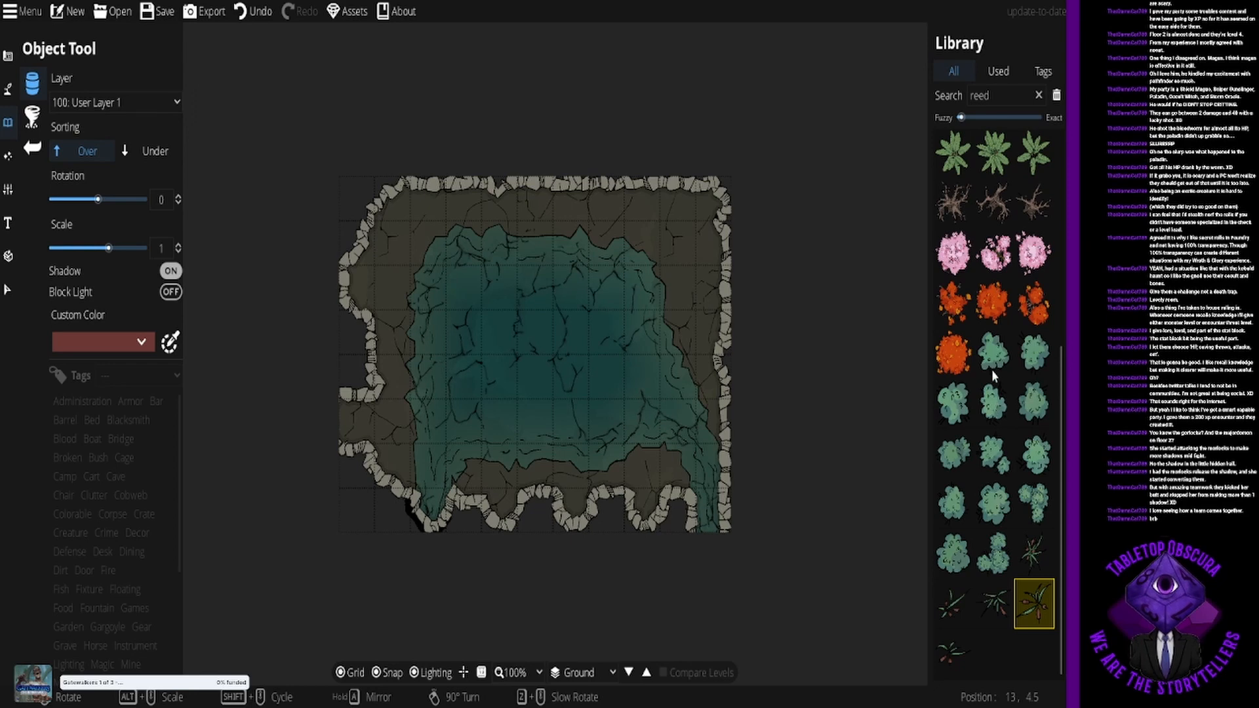
Step: Place two different teal bushes in the pool, one near the south shore and one in the northeast part
click(996, 349)
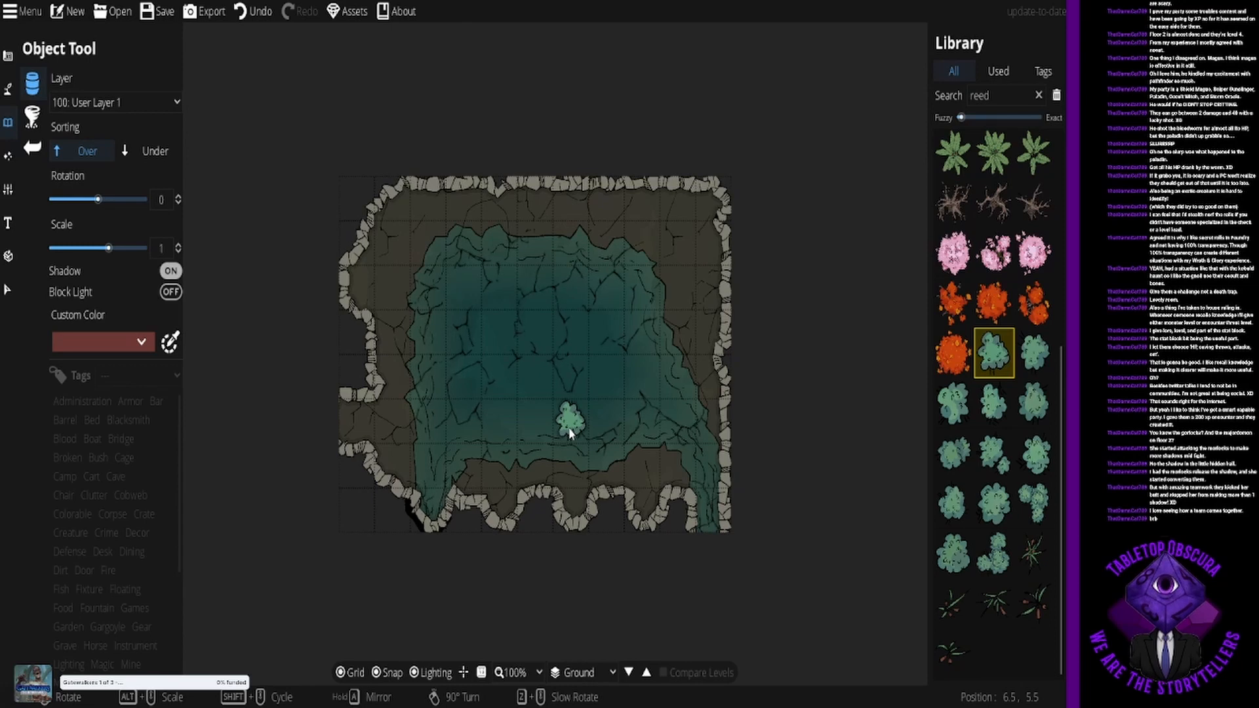
click(569, 431)
click(951, 410)
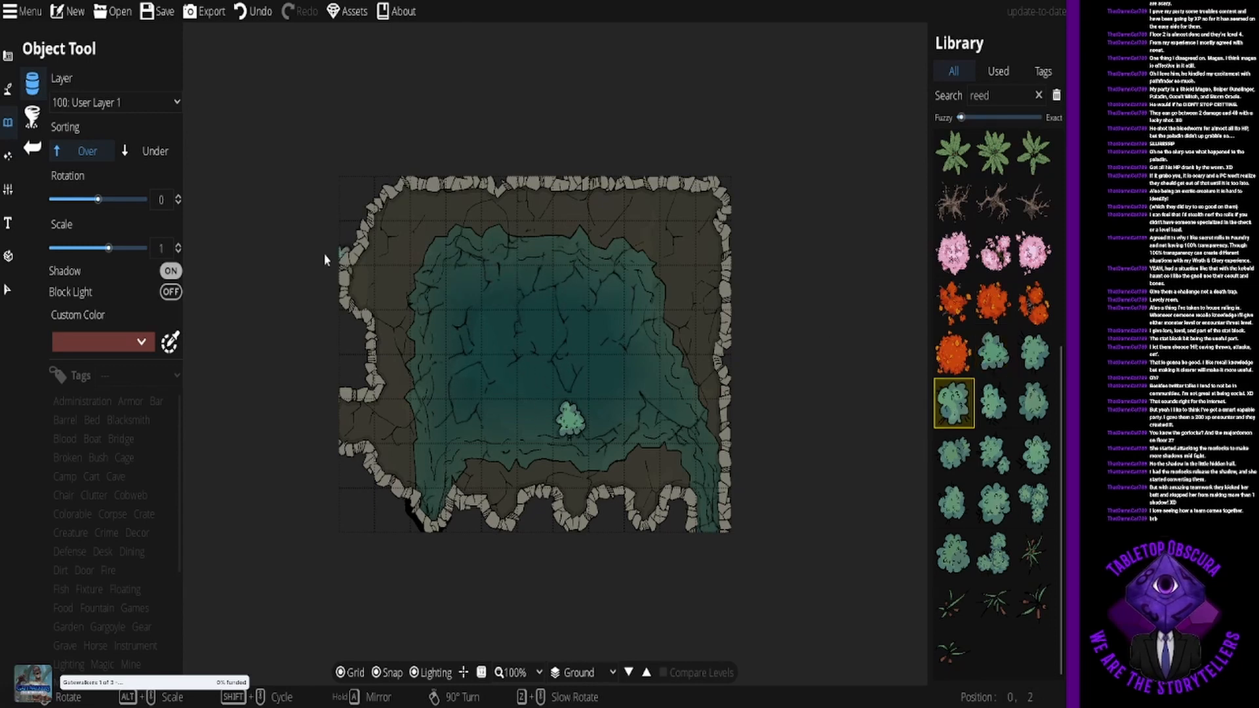
click(569, 298)
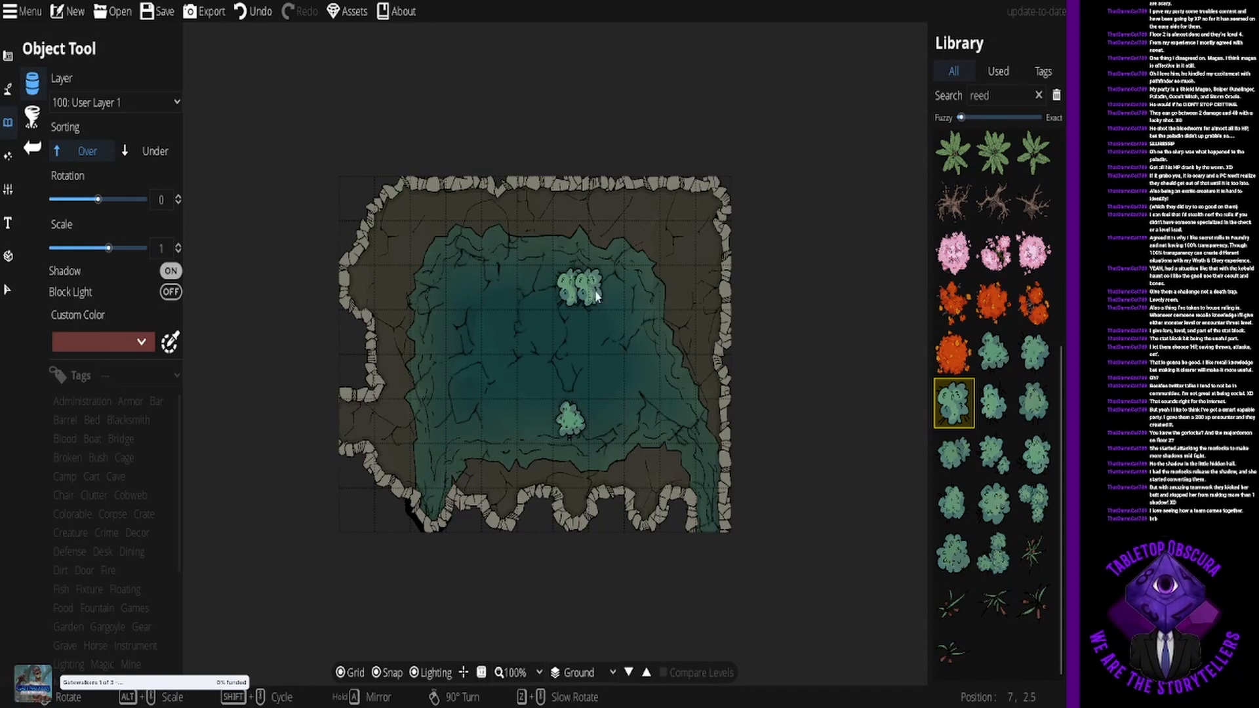
key(ctrl+z)
click(606, 296)
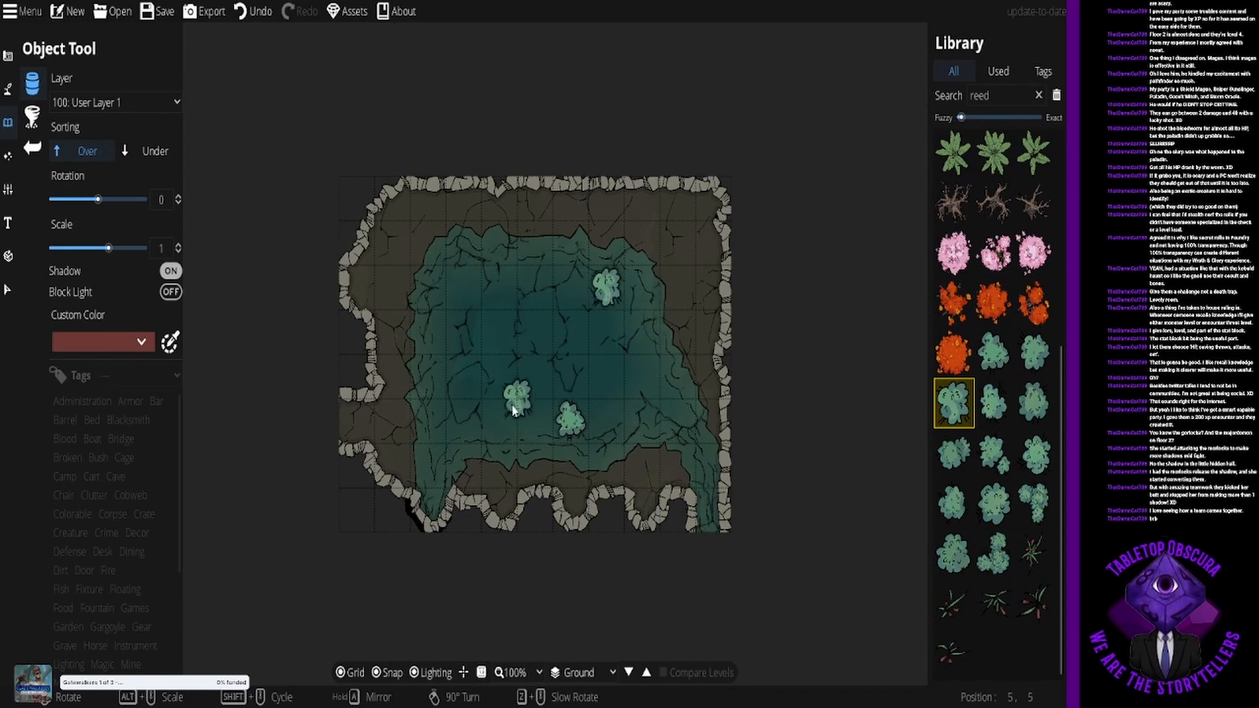
Step: Place a third teal bush variant, rotated to -90, in the west part of the pool
click(1035, 403)
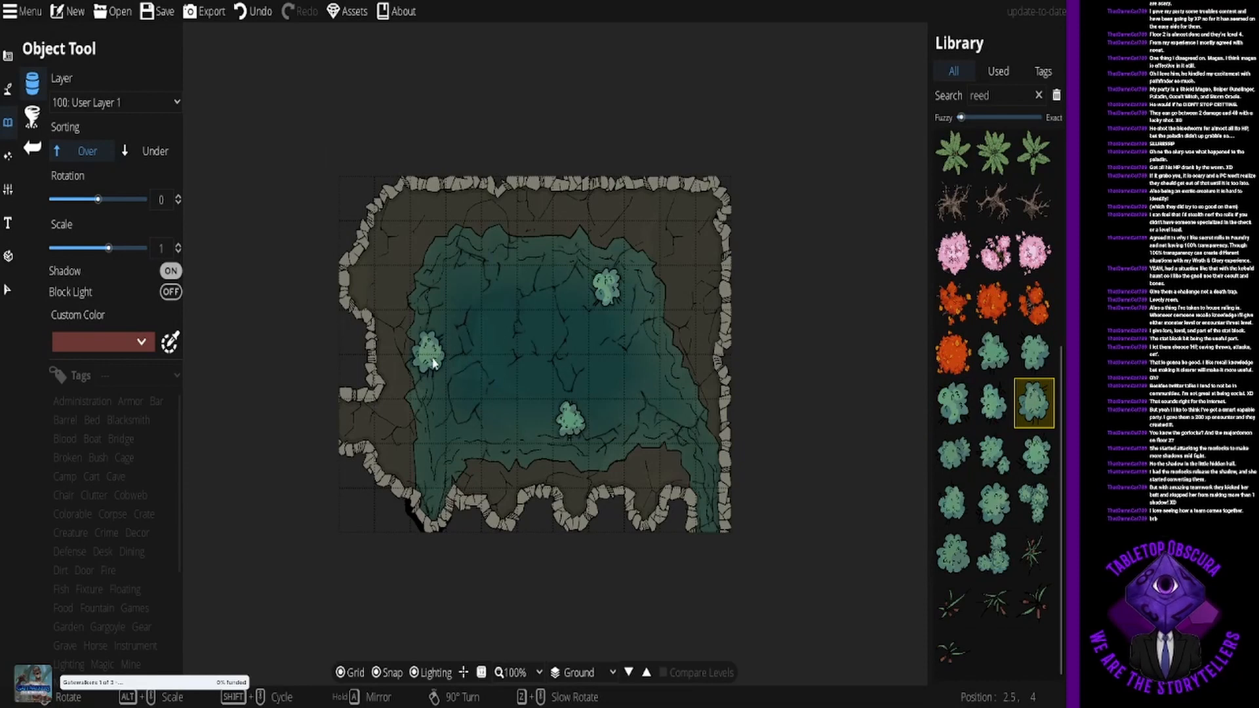
scroll(433, 362, down, 4)
scroll(433, 363, down, 2)
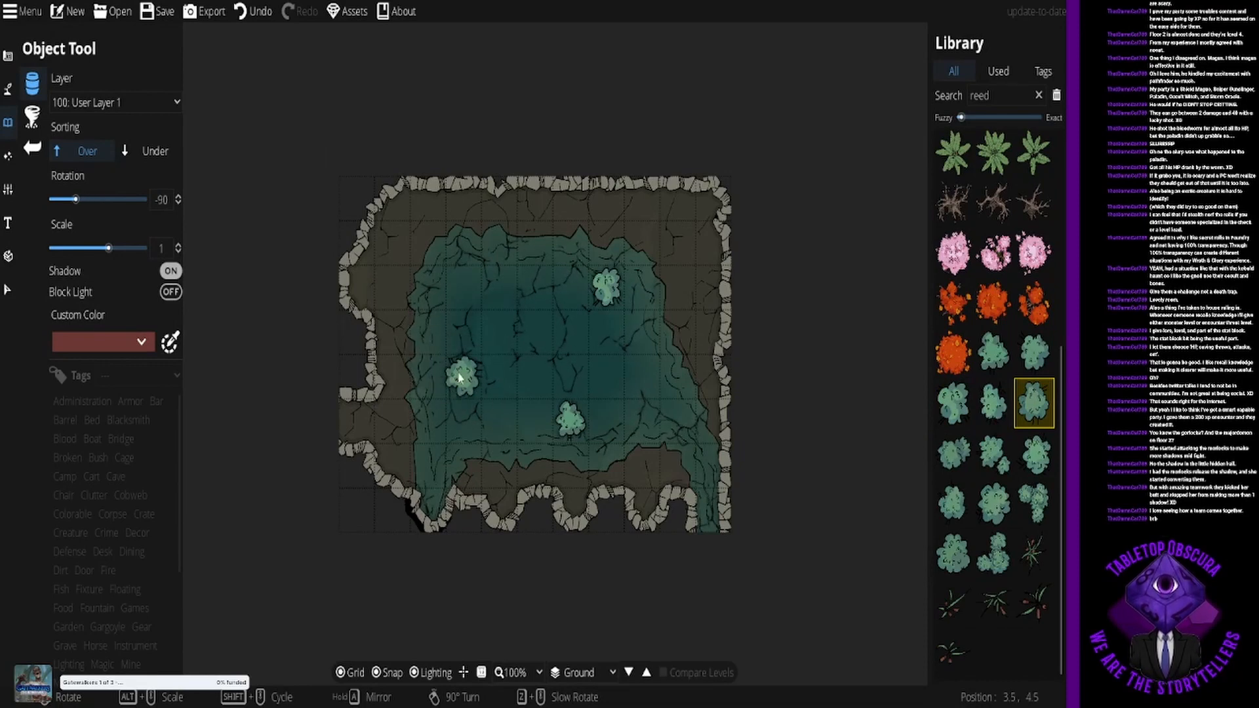
click(462, 375)
Step: Place a different reed over each of the three bushes, with Reeds 5 on the south bush and Reeds 2 on the west bush
click(1032, 604)
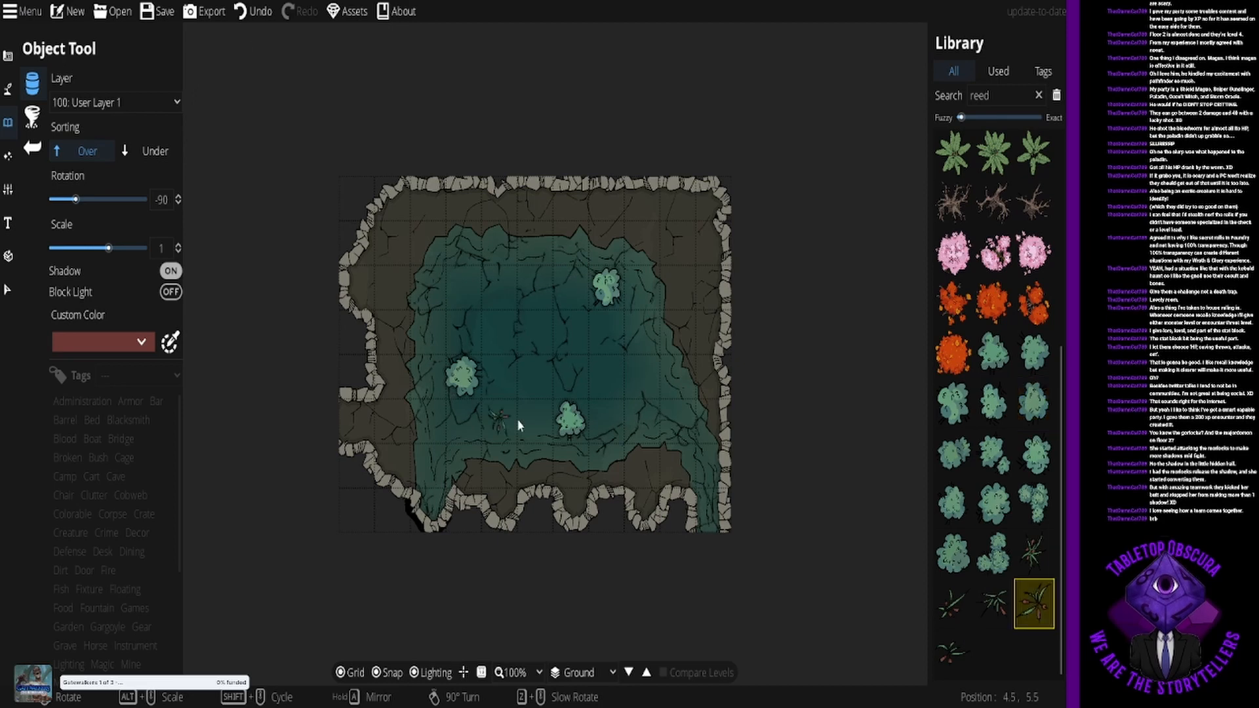
click(571, 426)
click(947, 653)
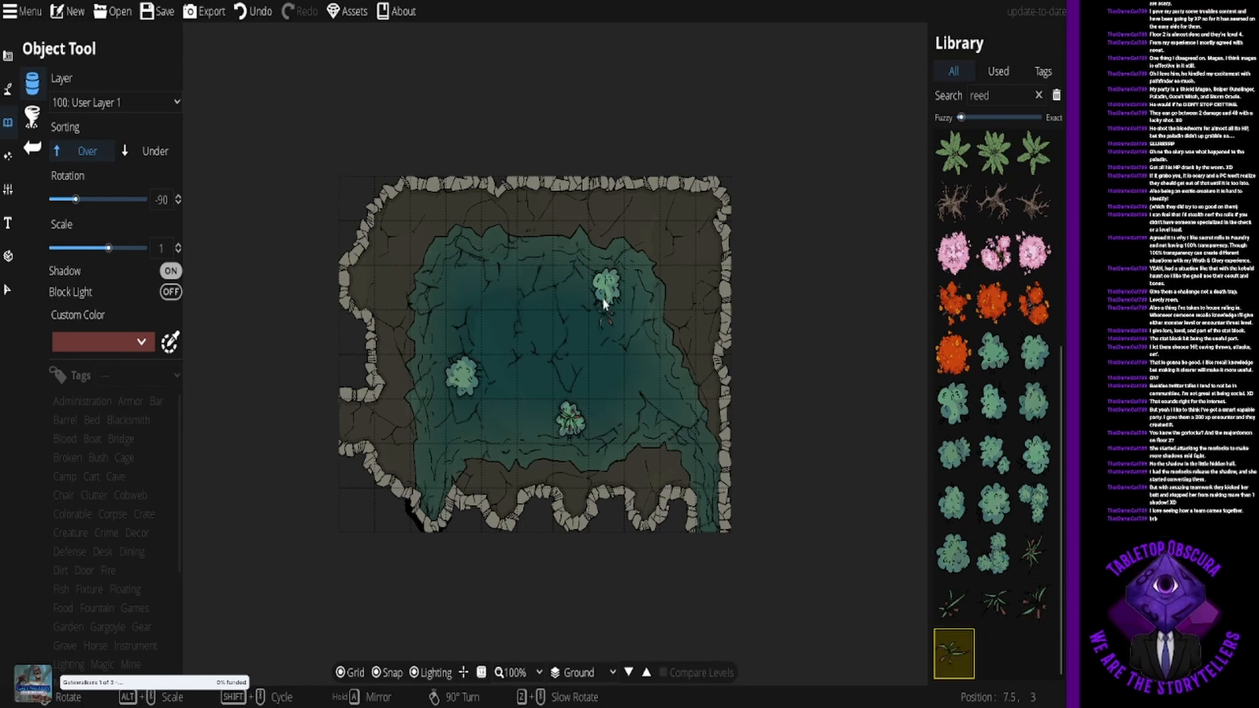
click(944, 605)
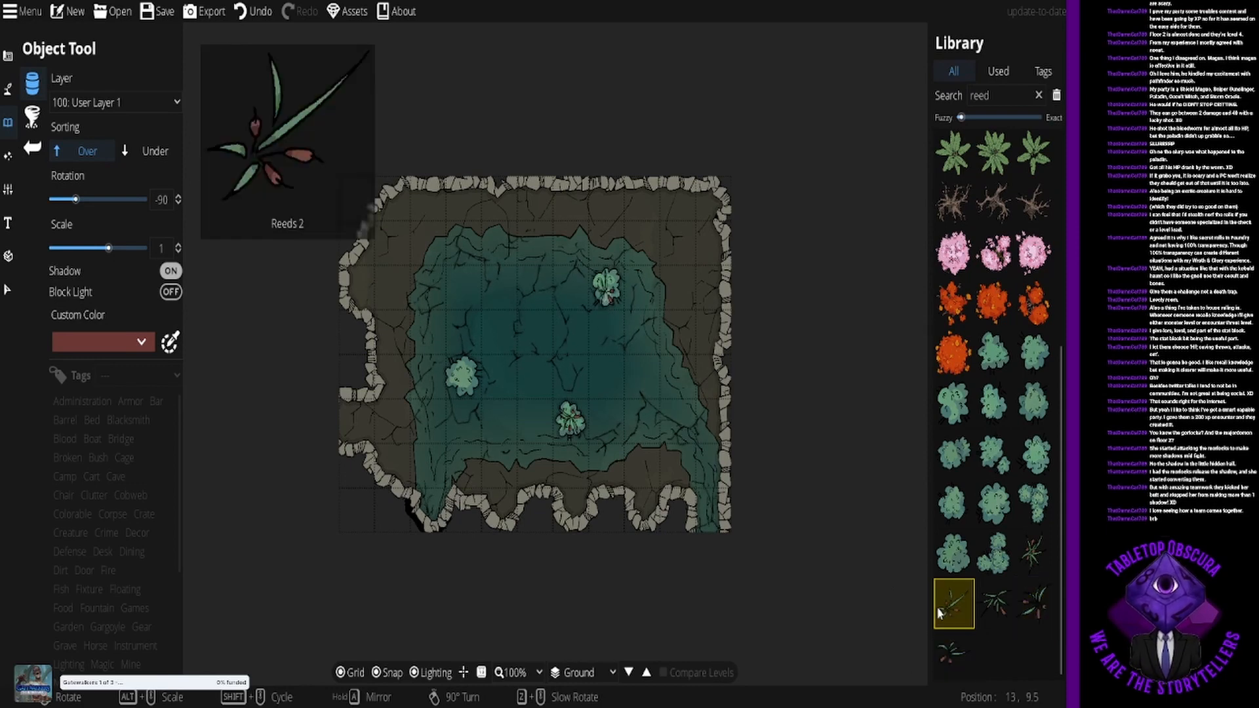
click(463, 381)
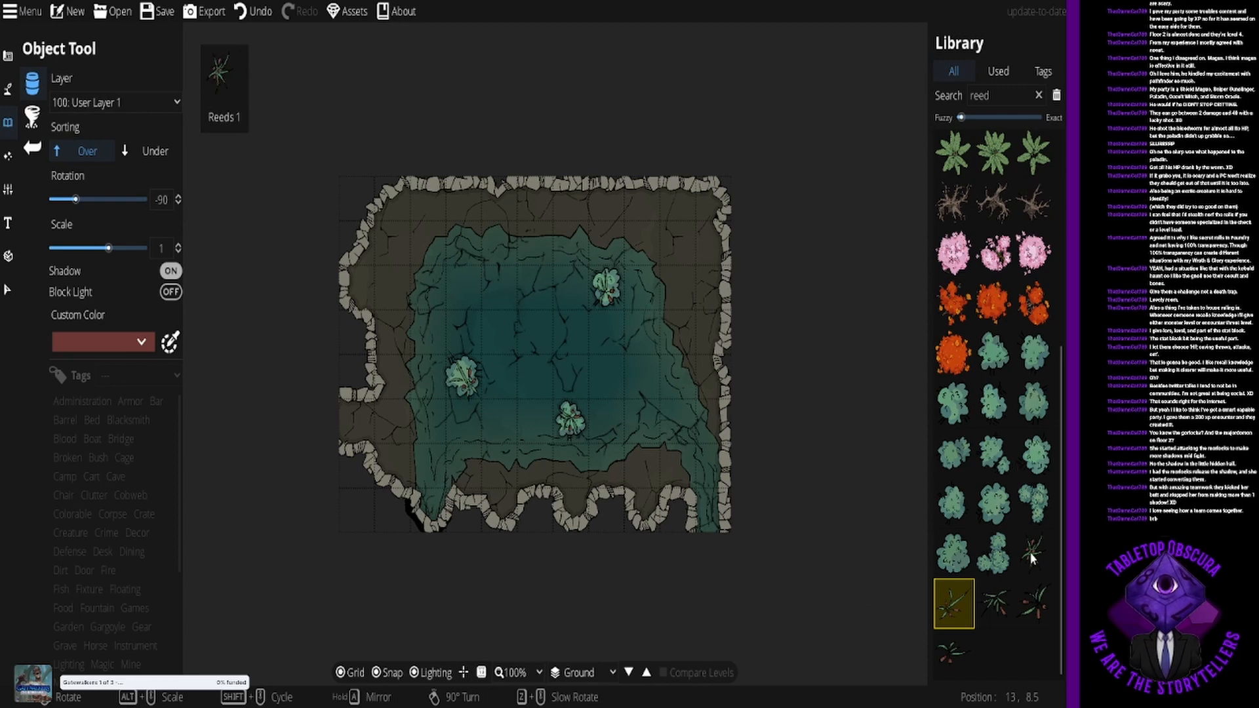
Step: Place Reeds 1 at rotation -90 and Reeds 2 at rotation -165 side by side on the pool's south shore
click(1031, 553)
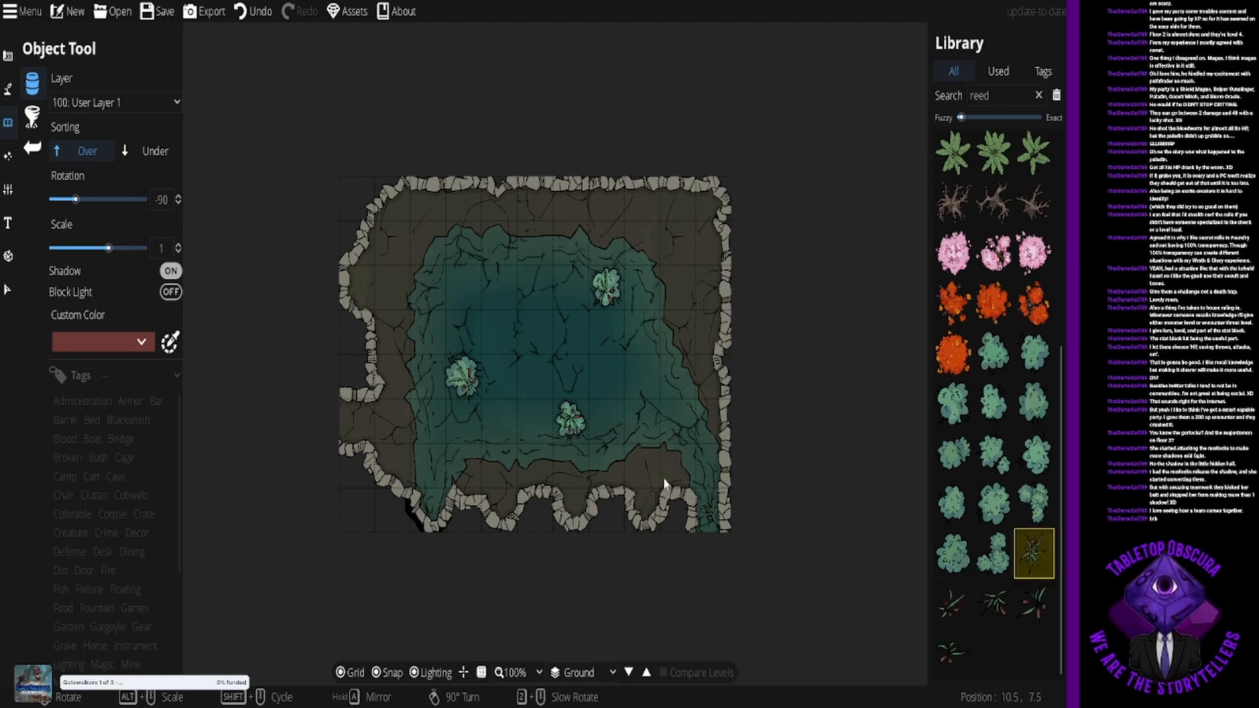
click(629, 447)
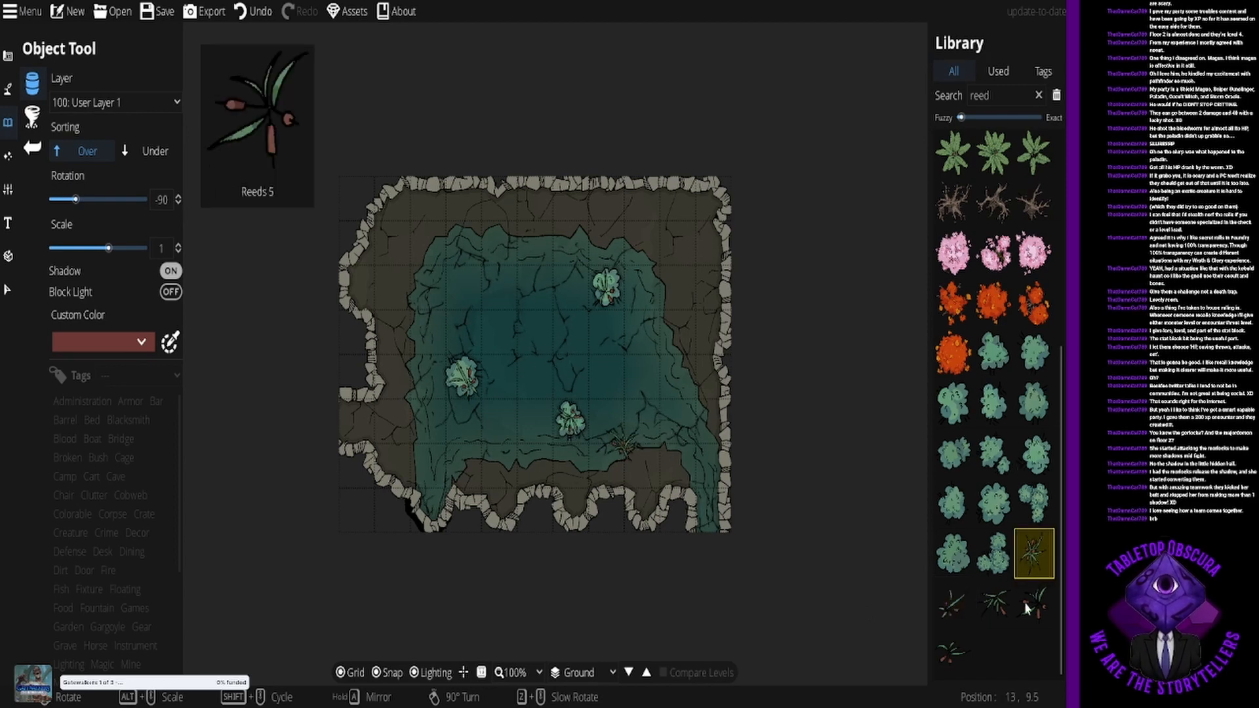
click(942, 616)
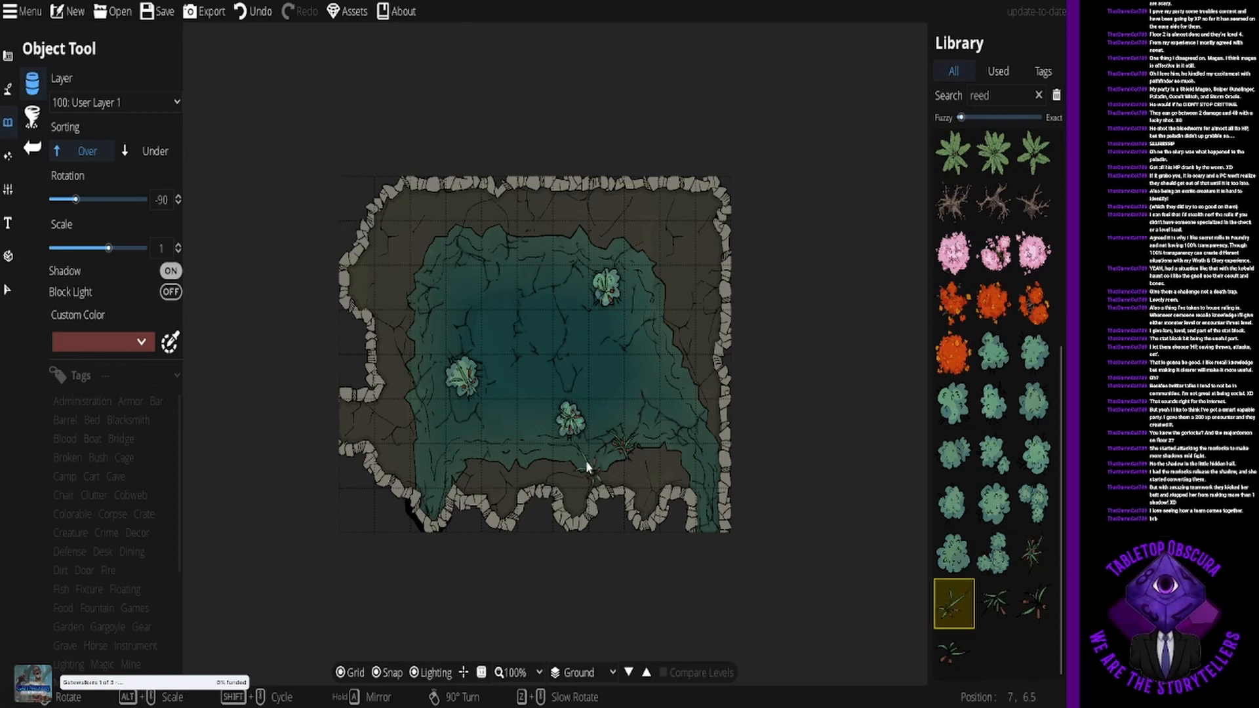
scroll(586, 461, down, 5)
click(589, 462)
Step: Cluster three reeds in the pool's northwest corner, rotating the first to -165 and the second, Reeds 5, to -60
shift+scroll(446, 247, down, 1)
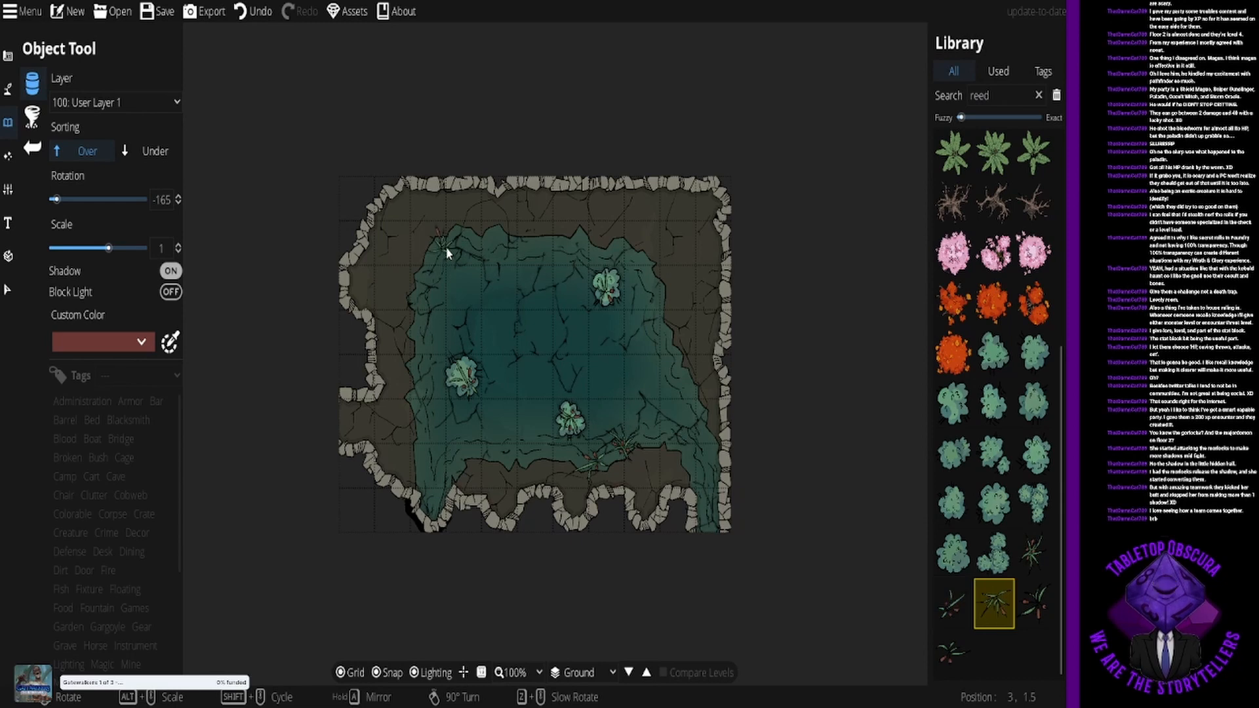
click(446, 246)
scroll(481, 252, up, 3)
shift+scroll(470, 252, down, 1)
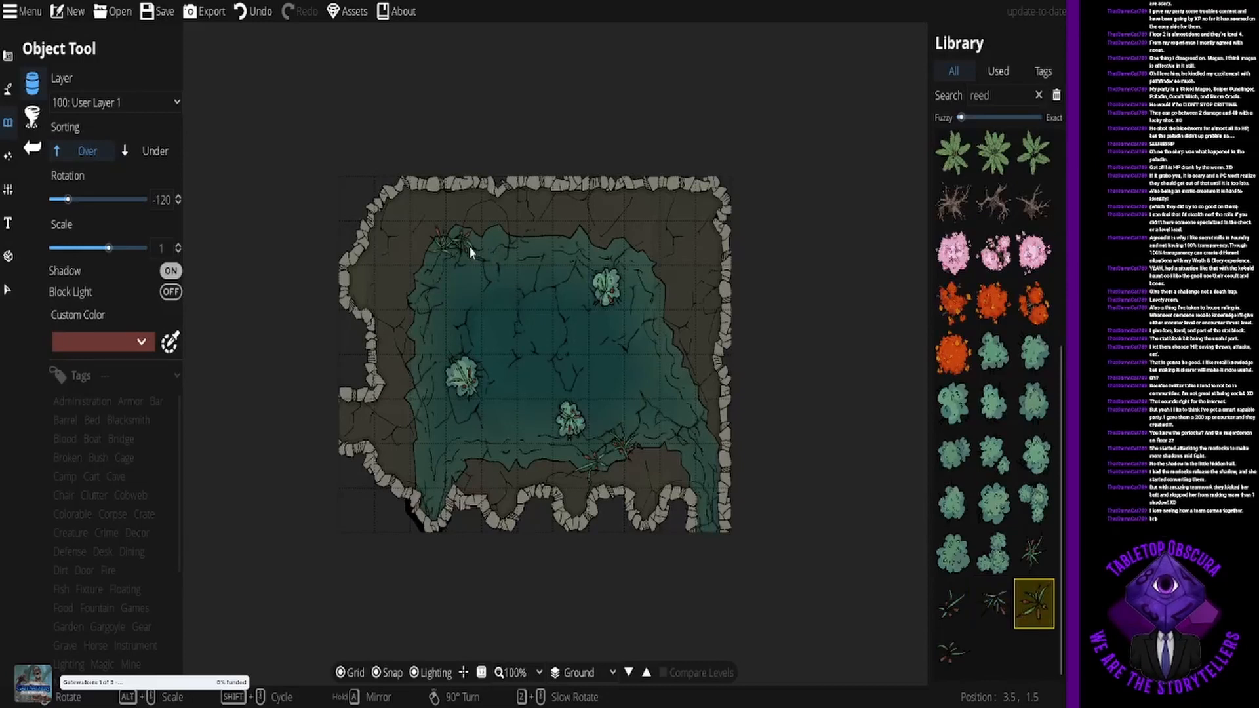
scroll(471, 252, up, 4)
click(457, 248)
shift+scroll(484, 255, down, 1)
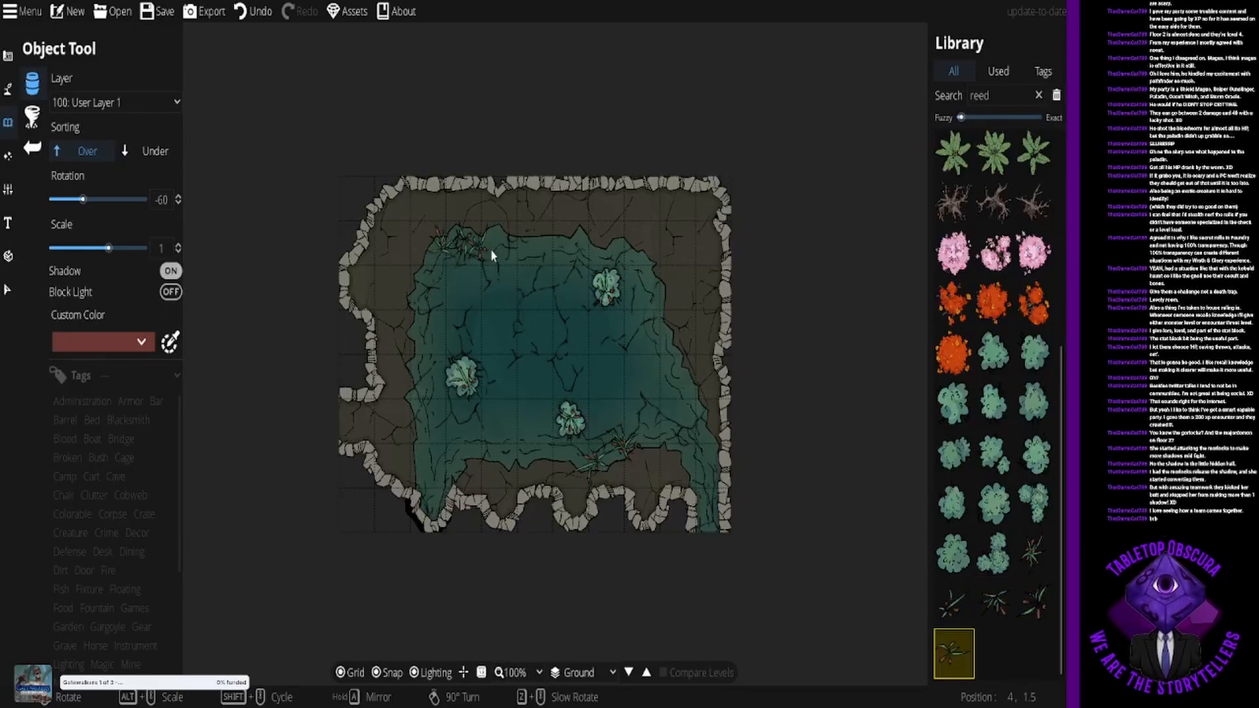
click(435, 259)
Step: Add one more reed rotated to 15 to fill out the cluster in the pool's northwest corner
scroll(543, 295, up, 1)
scroll(543, 295, down, 1)
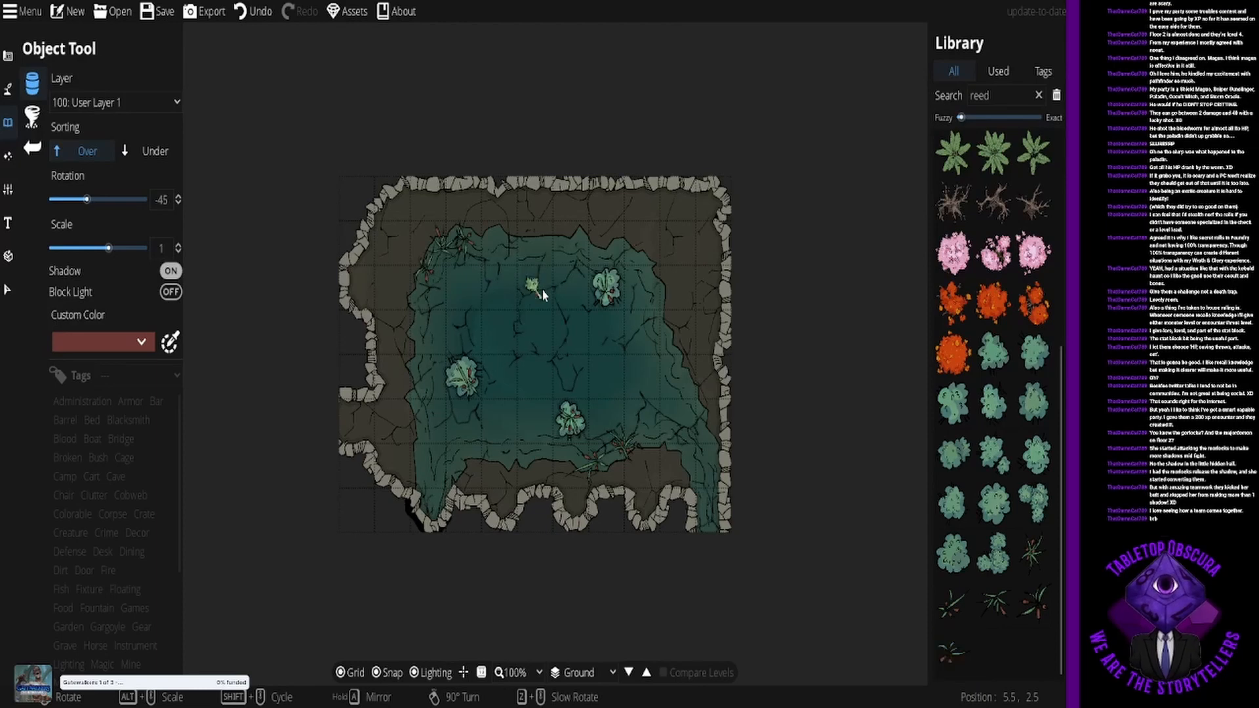
scroll(543, 295, up, 1)
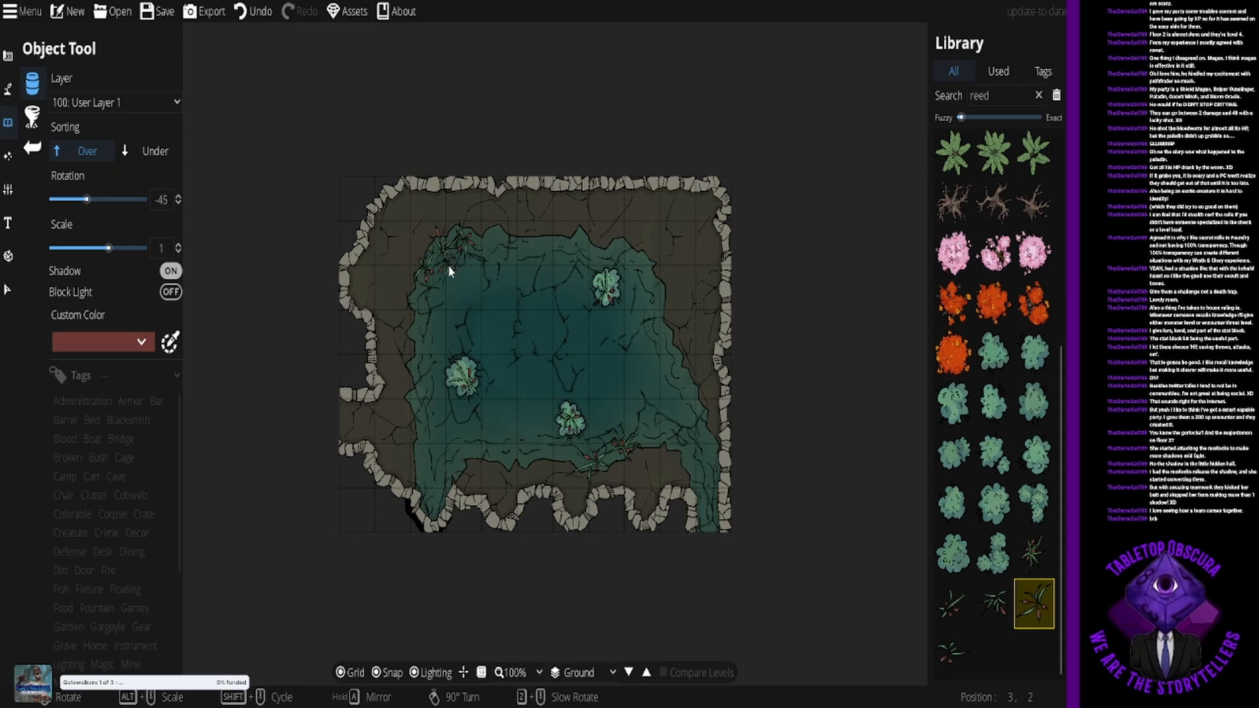
scroll(449, 270, up, 4)
scroll(515, 288, up, 2)
scroll(516, 288, down, 1)
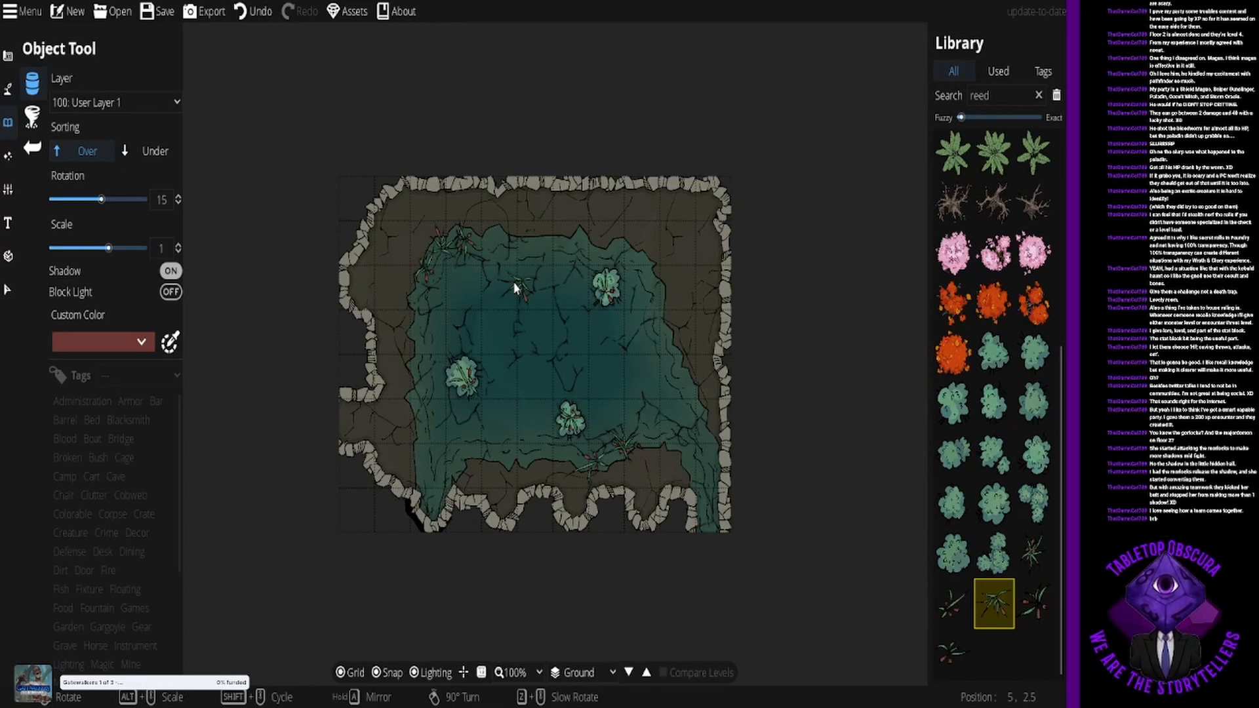
scroll(515, 289, up, 2)
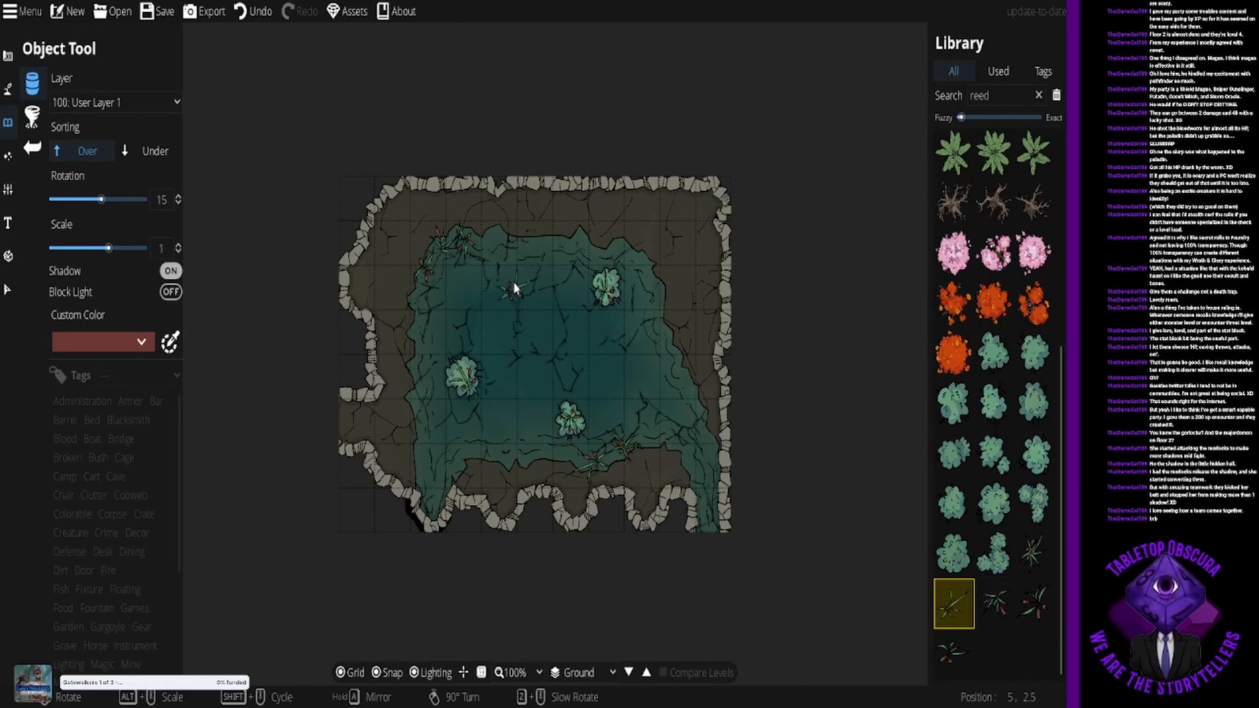
click(444, 265)
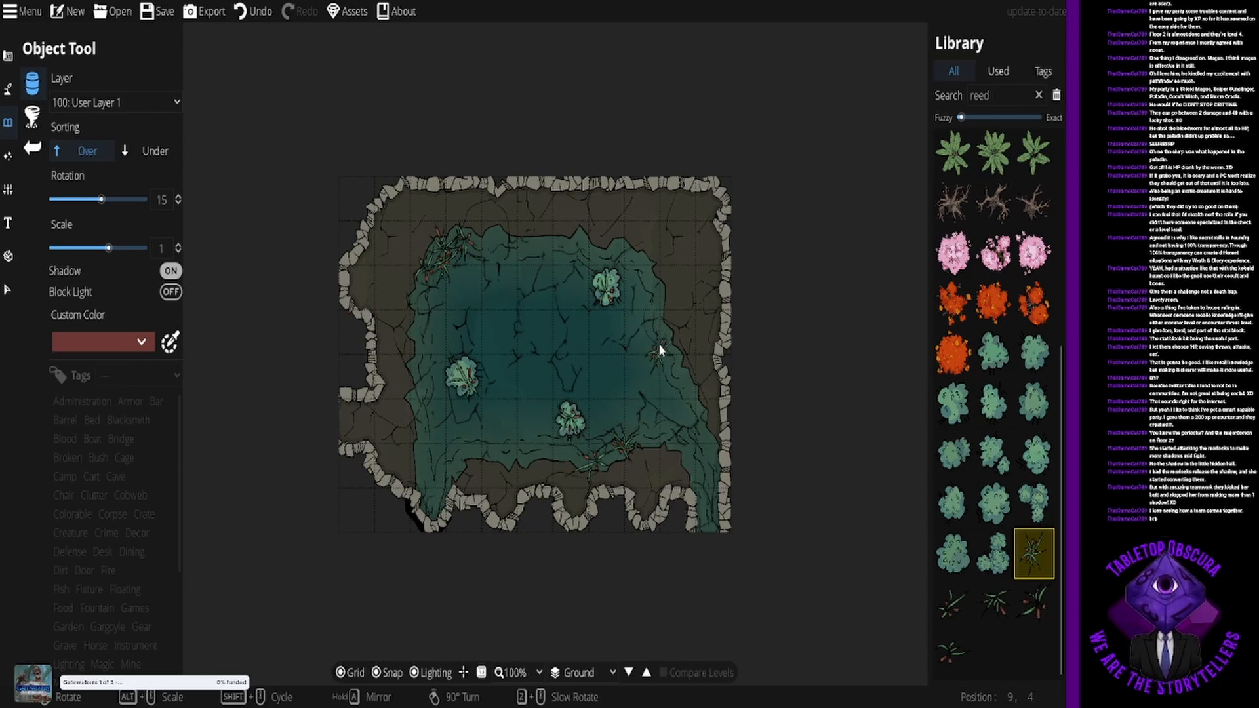
Step: Cluster reeds on the pool's east shore, starting with Reeds 1 at rotation 120 and adding other variants at -90
scroll(660, 349, up, 7)
click(995, 603)
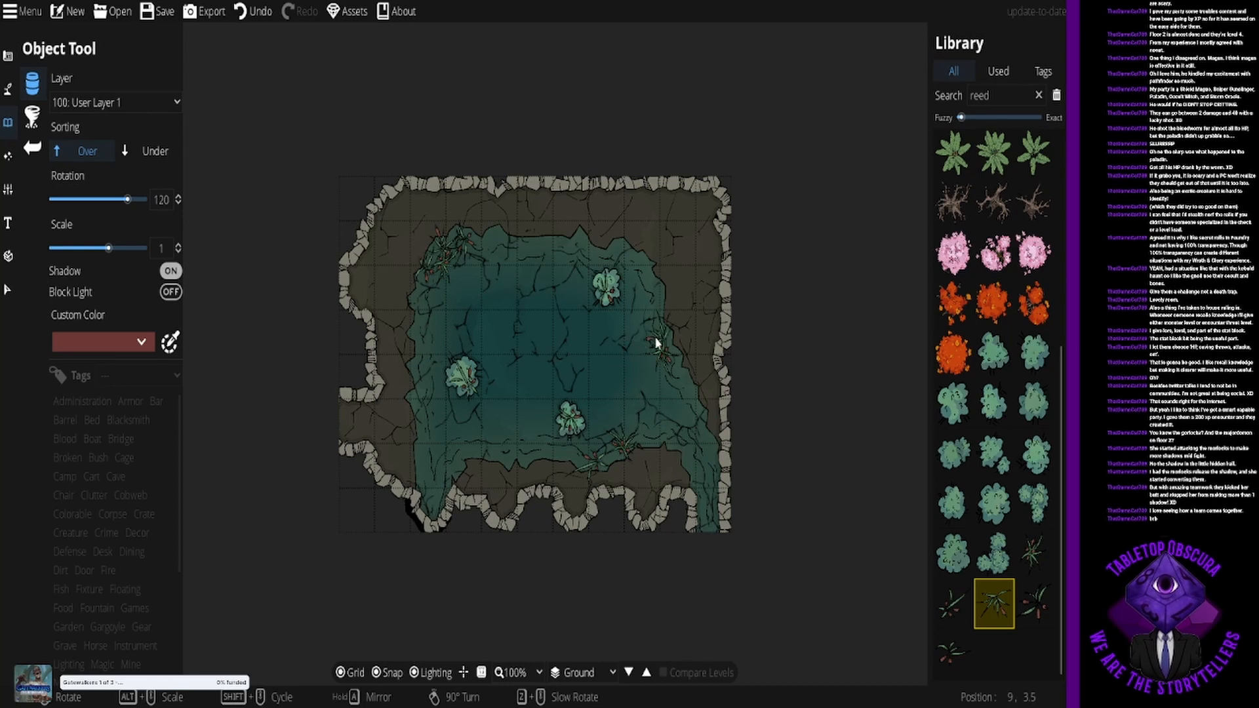
scroll(649, 335, down, 2)
scroll(652, 336, down, 12)
click(659, 337)
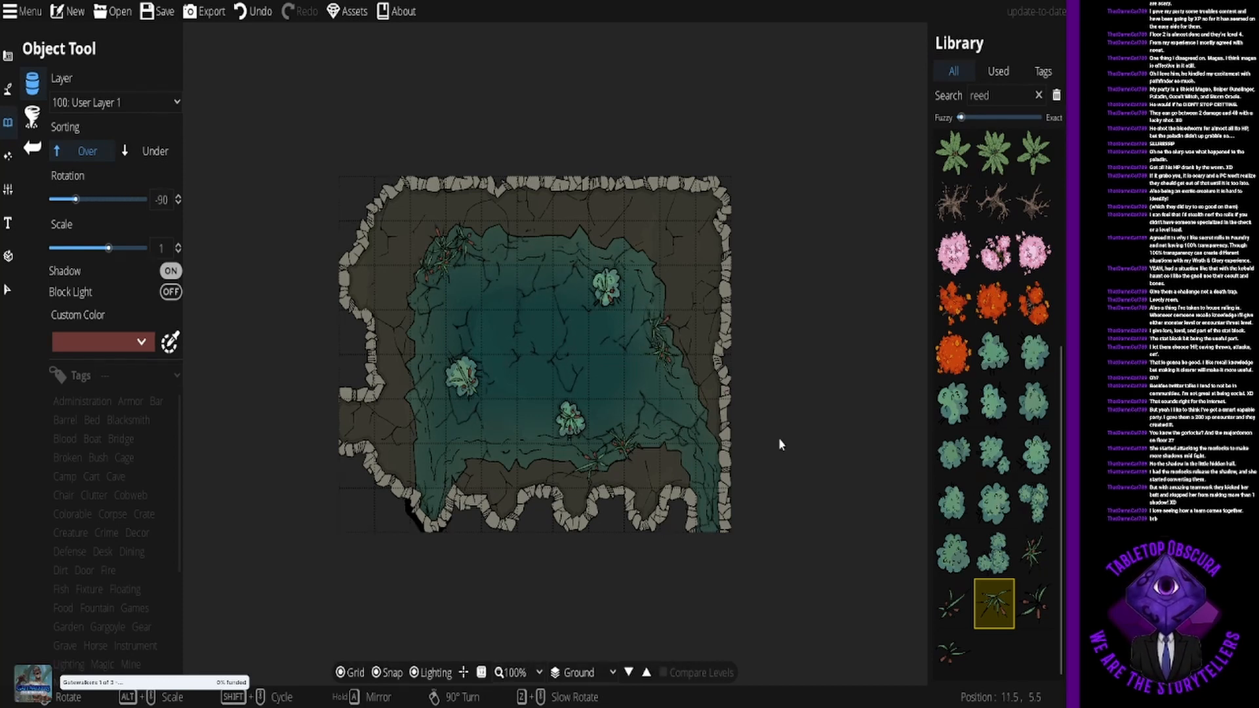
click(952, 653)
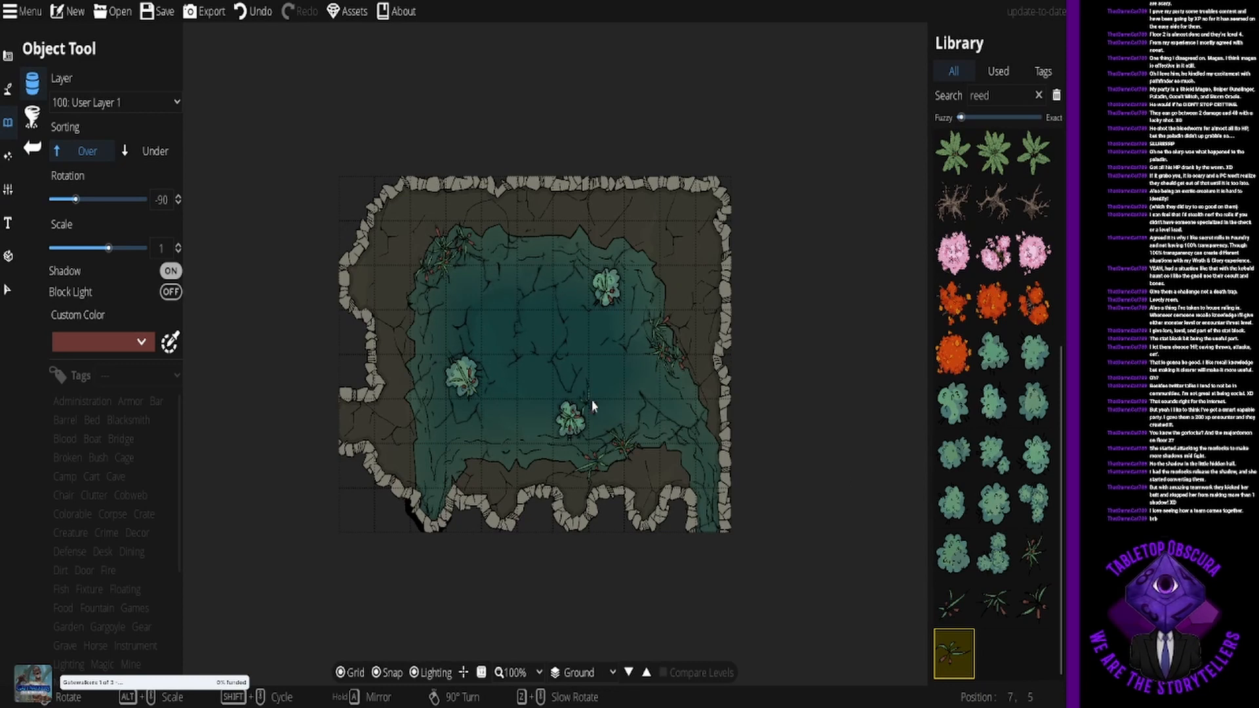
Step: Paint water with the second-smallest Water Brush over the south bank, extending the pool down to the scalloped cave wall
mouse_move(964, 426)
click(8, 89)
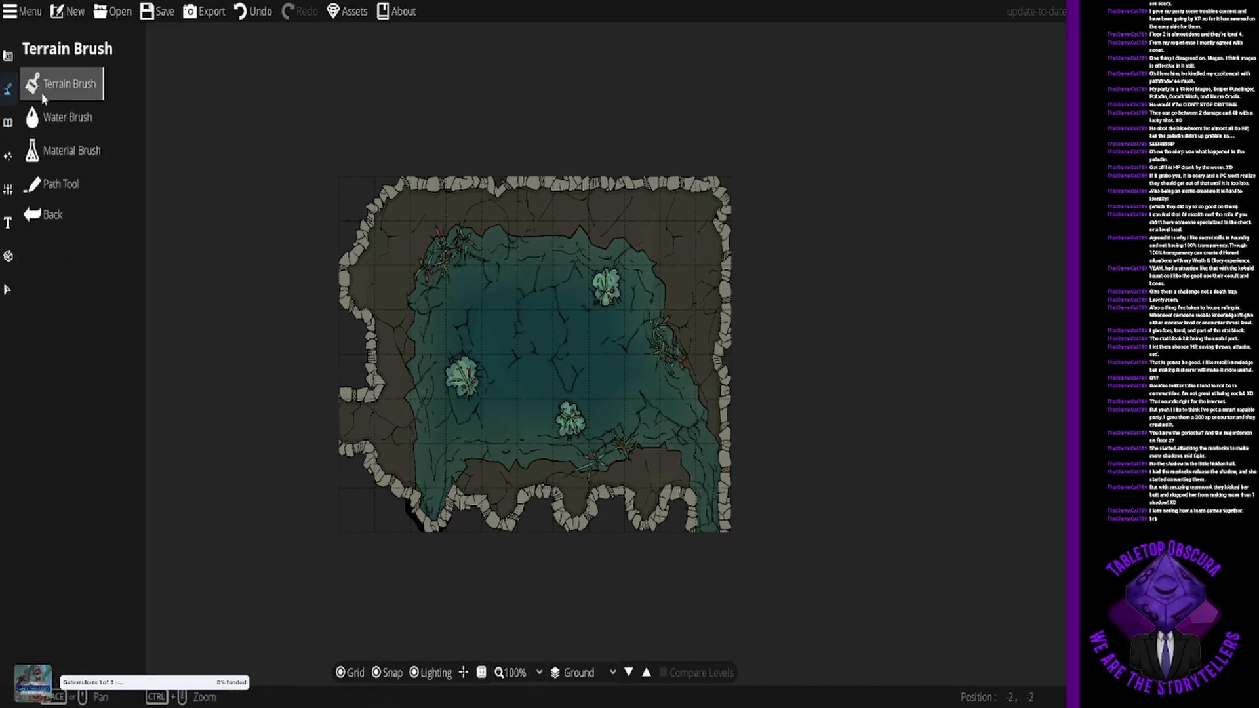
click(66, 117)
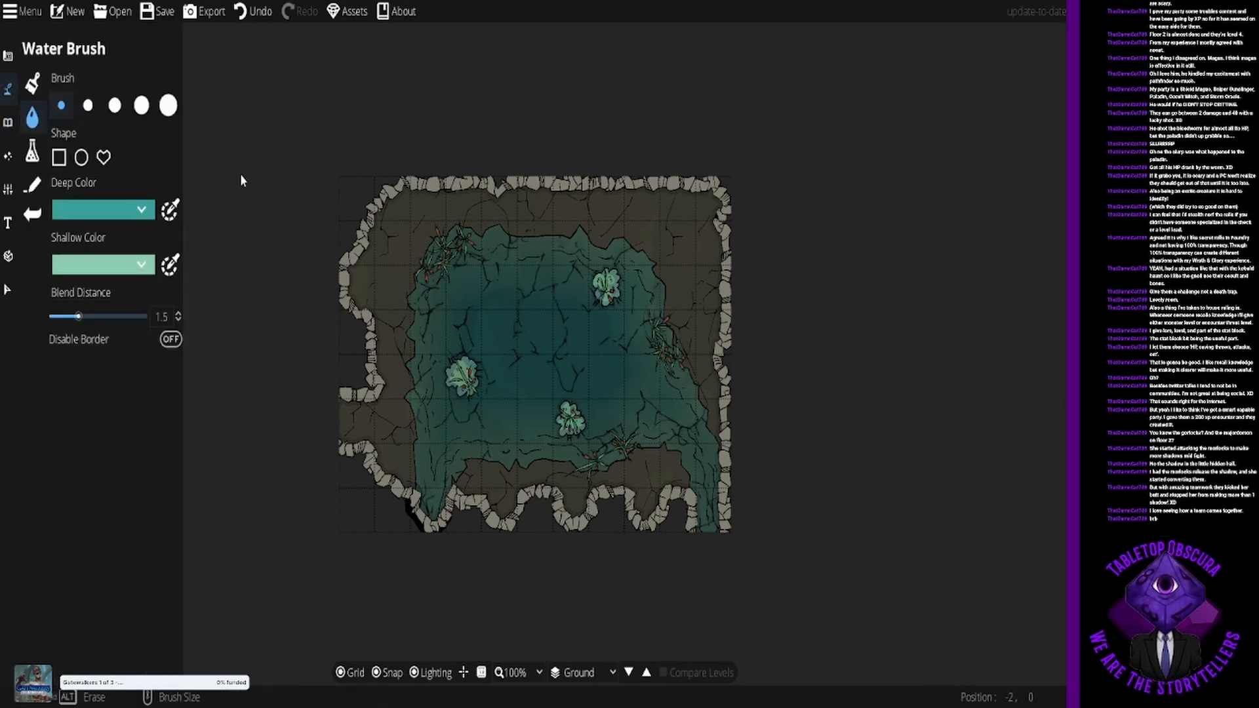
click(97, 113)
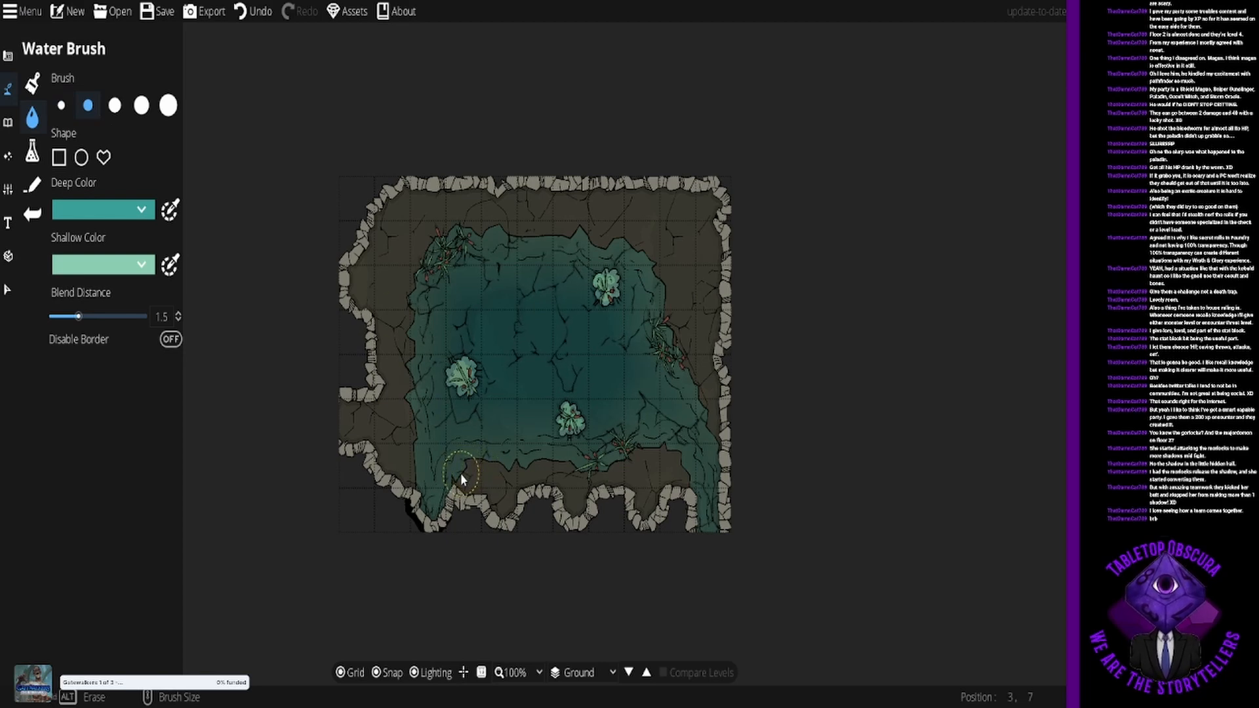
mouse_move(461, 473)
mouse_down()
mouse_move(502, 470)
mouse_move(515, 499)
mouse_move(504, 505)
mouse_move(554, 476)
mouse_move(577, 487)
mouse_move(575, 513)
mouse_move(593, 467)
mouse_move(623, 463)
mouse_move(652, 476)
mouse_move(644, 502)
mouse_up()
mouse_move(648, 459)
mouse_down()
mouse_move(646, 511)
mouse_move(646, 475)
mouse_move(682, 469)
mouse_up()
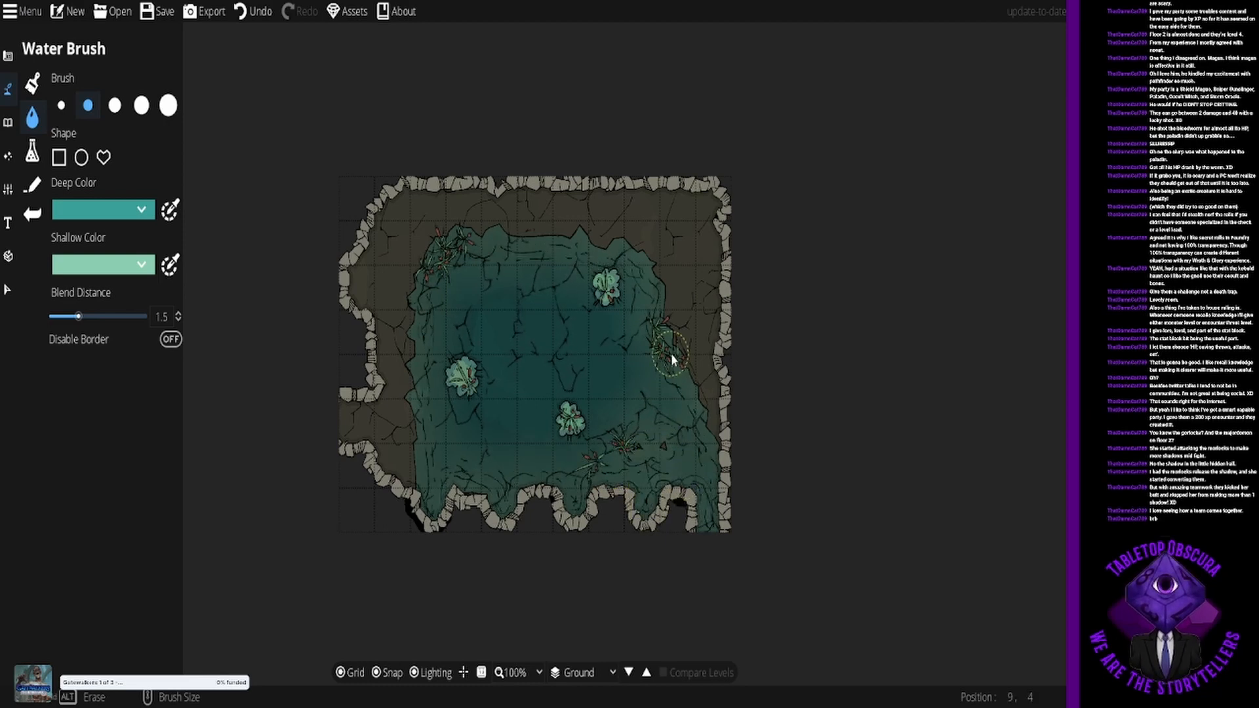
Step: Widen the pool's southeast corner and east shore with additional water strokes
click(658, 455)
click(701, 437)
mouse_move(702, 439)
mouse_down()
mouse_move(703, 383)
mouse_move(639, 307)
mouse_move(649, 303)
mouse_up()
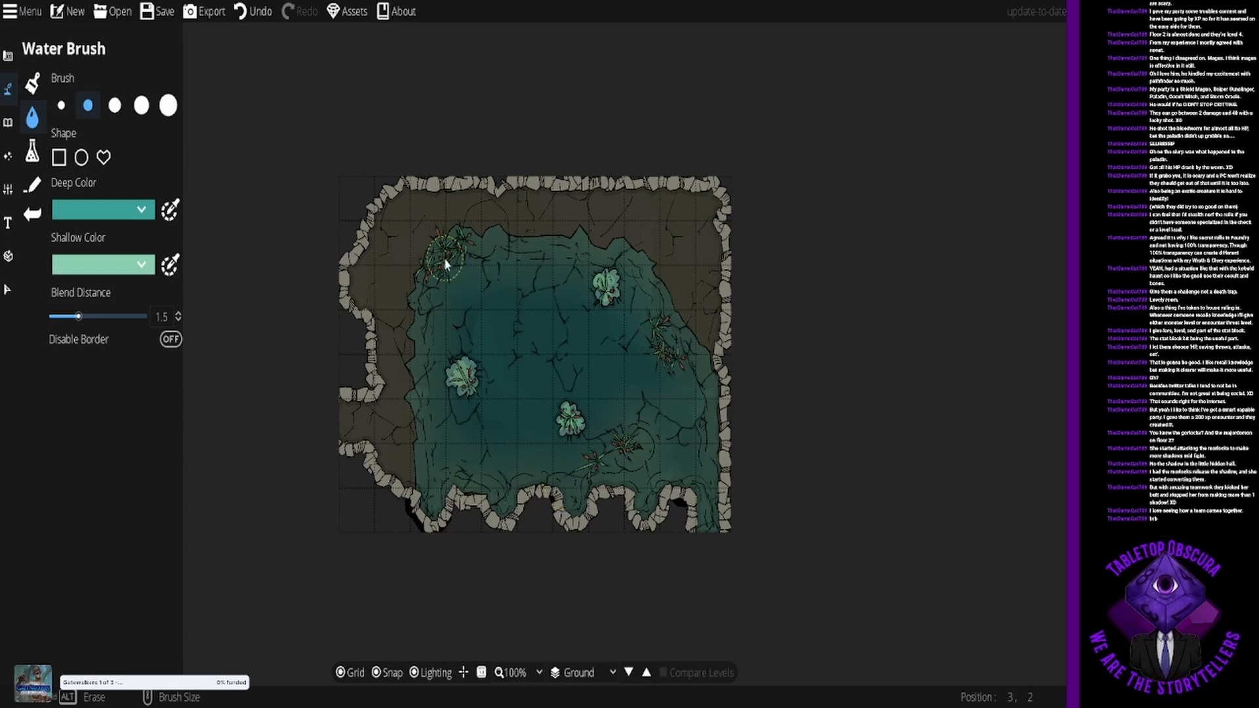
Step: Reposition the reeds to the new shoreline, nudging the east one and moving the two south ones into the wall coves
click(7, 290)
mouse_move(669, 333)
mouse_down()
mouse_move(699, 388)
mouse_move(679, 343)
mouse_move(694, 343)
mouse_move(675, 348)
mouse_up()
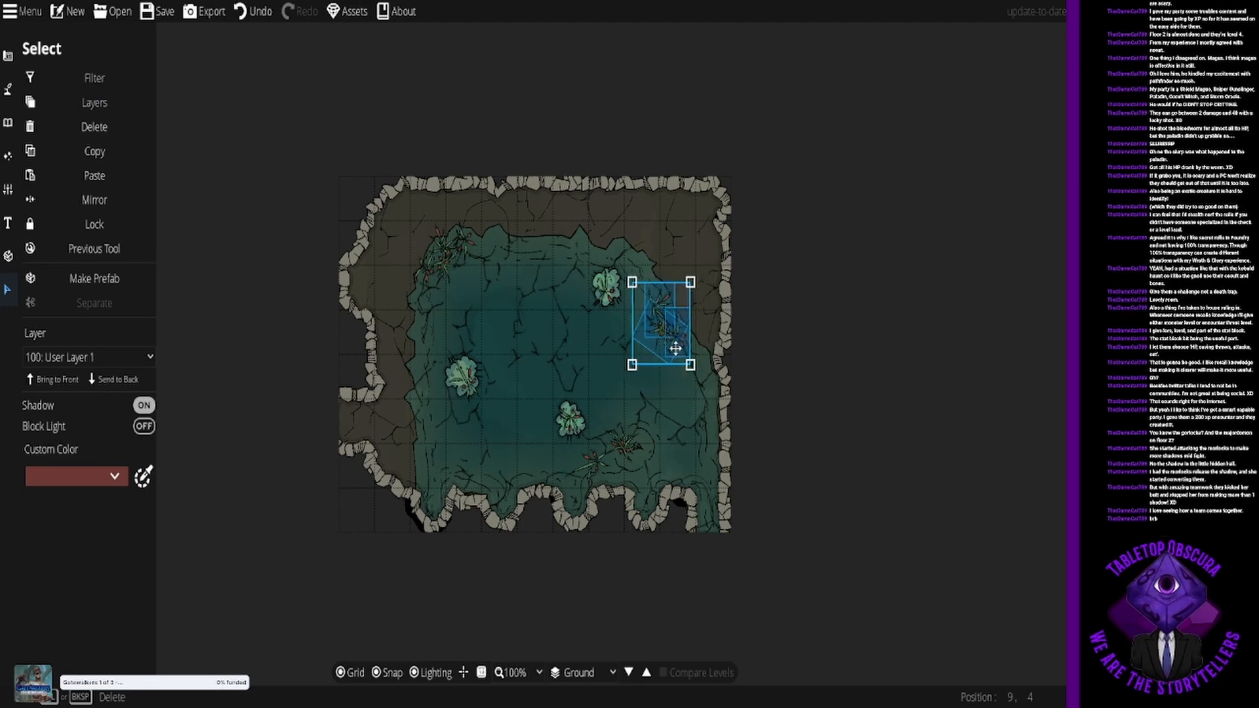
click(624, 447)
drag(623, 448, 648, 498)
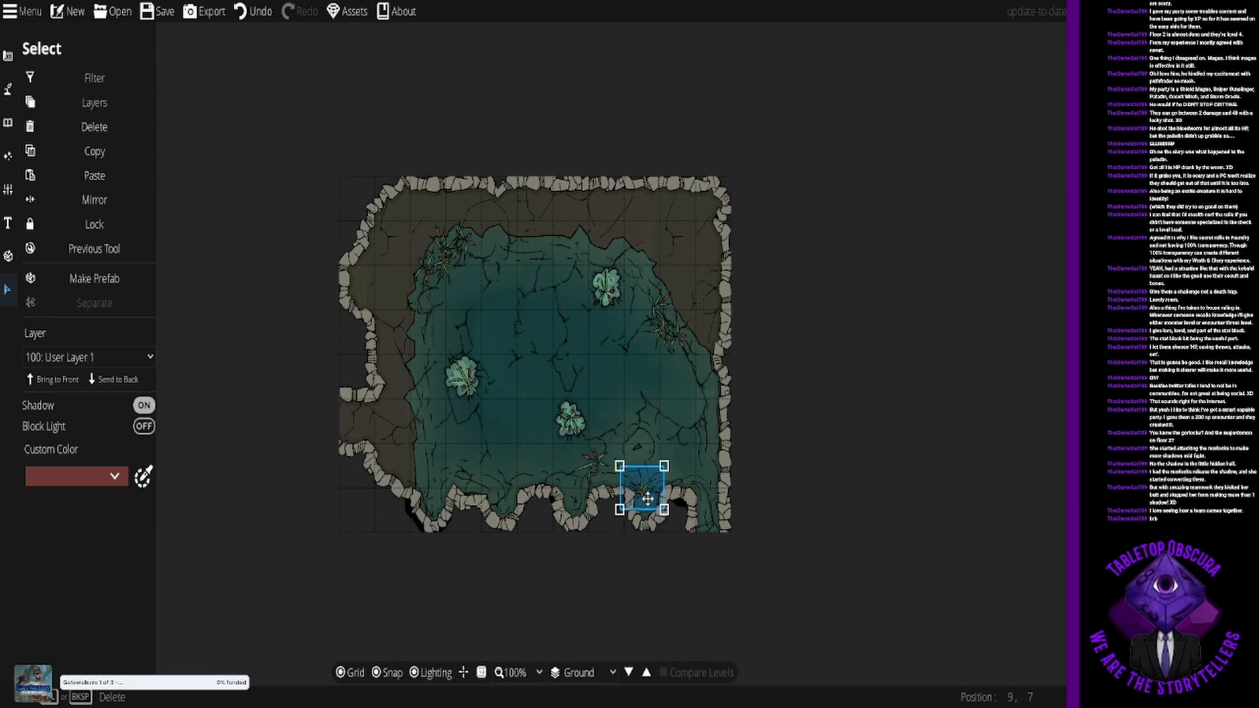
click(586, 471)
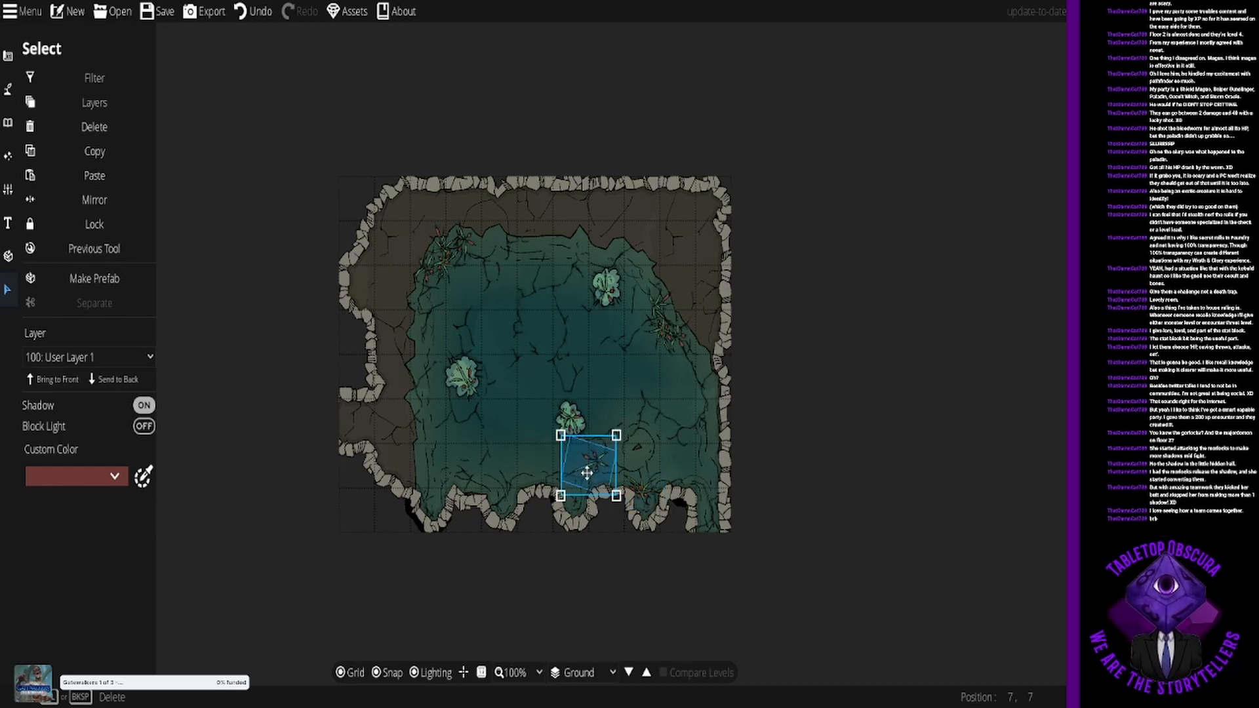
drag(587, 472, 573, 484)
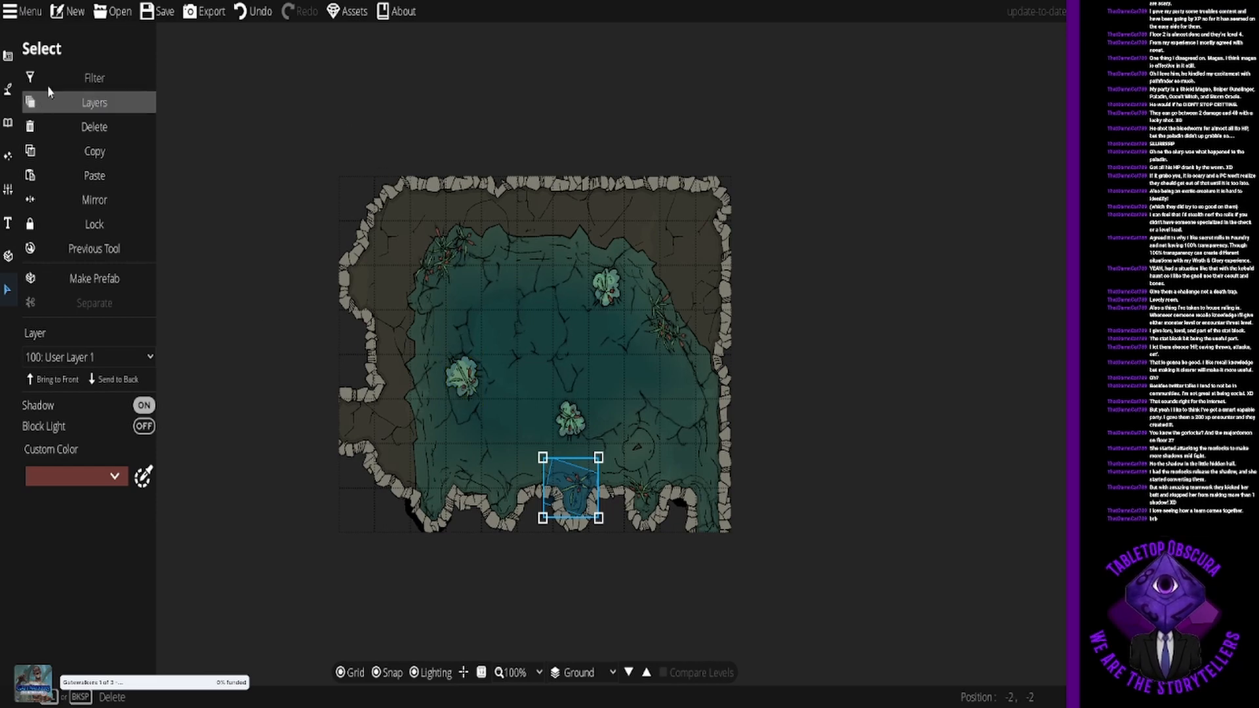
Step: Place Bush Green Simple 13 at rotation 0 on the pool's southwest shore
click(9, 90)
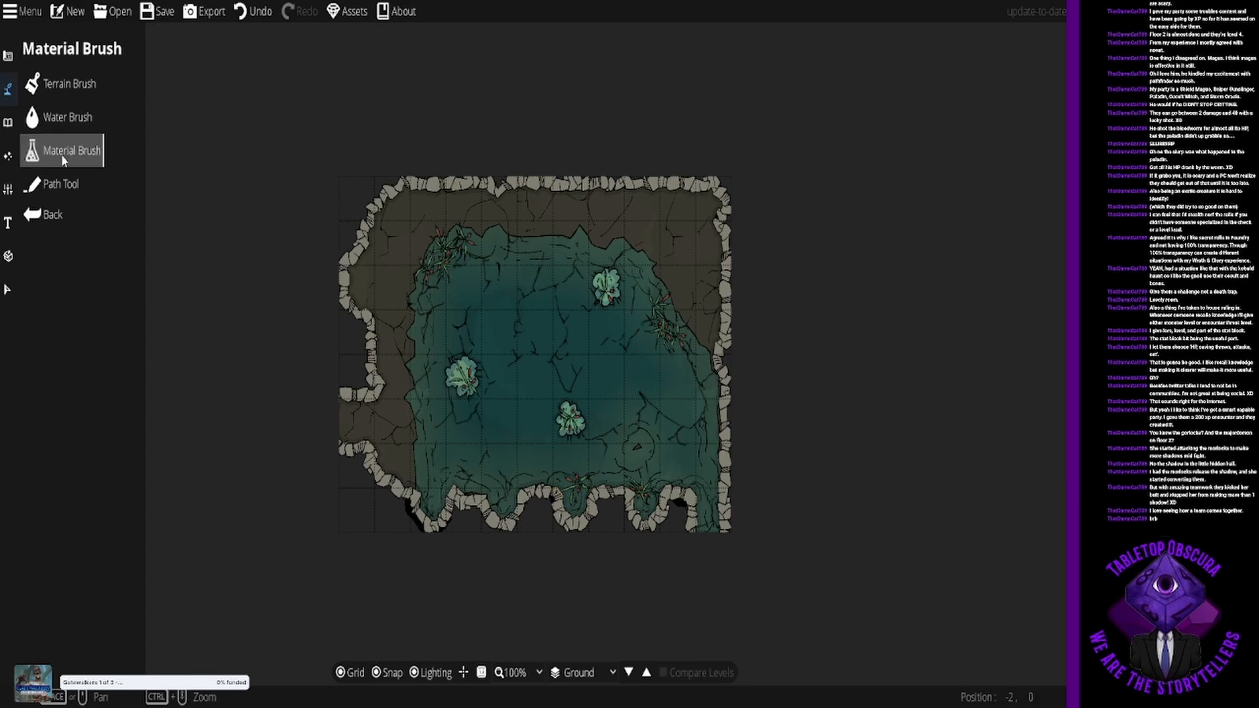
click(7, 122)
click(63, 84)
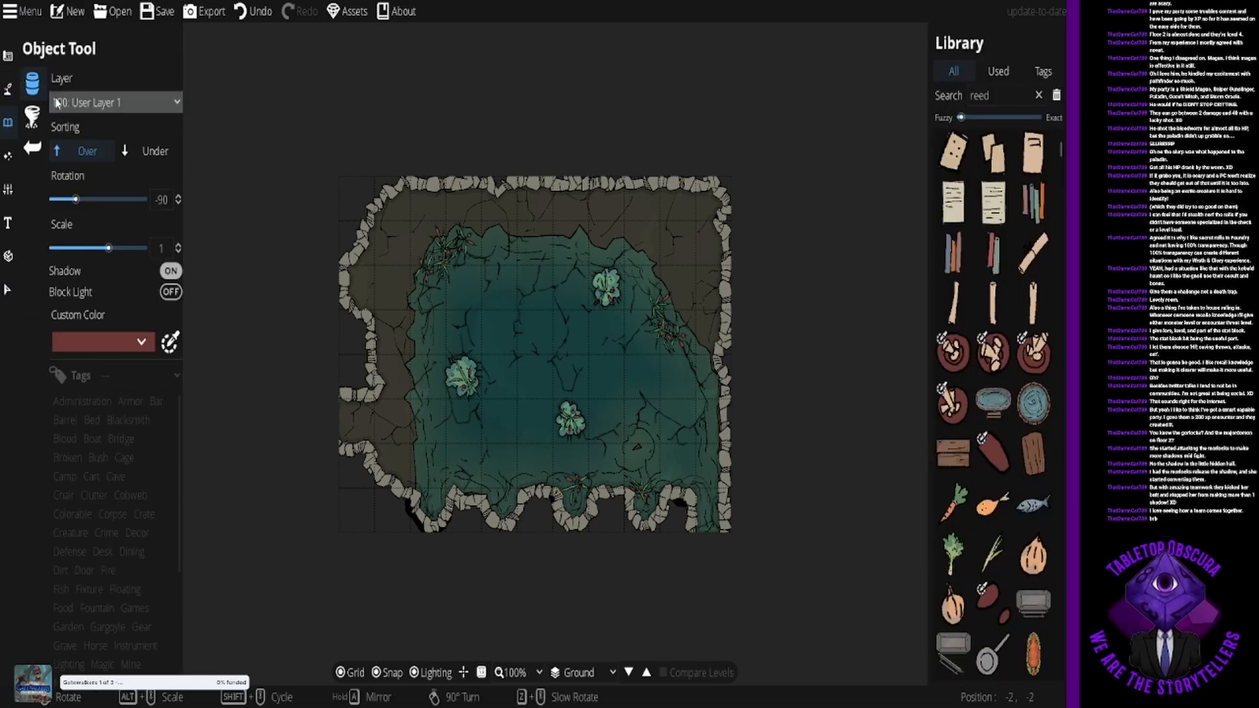
click(1000, 95)
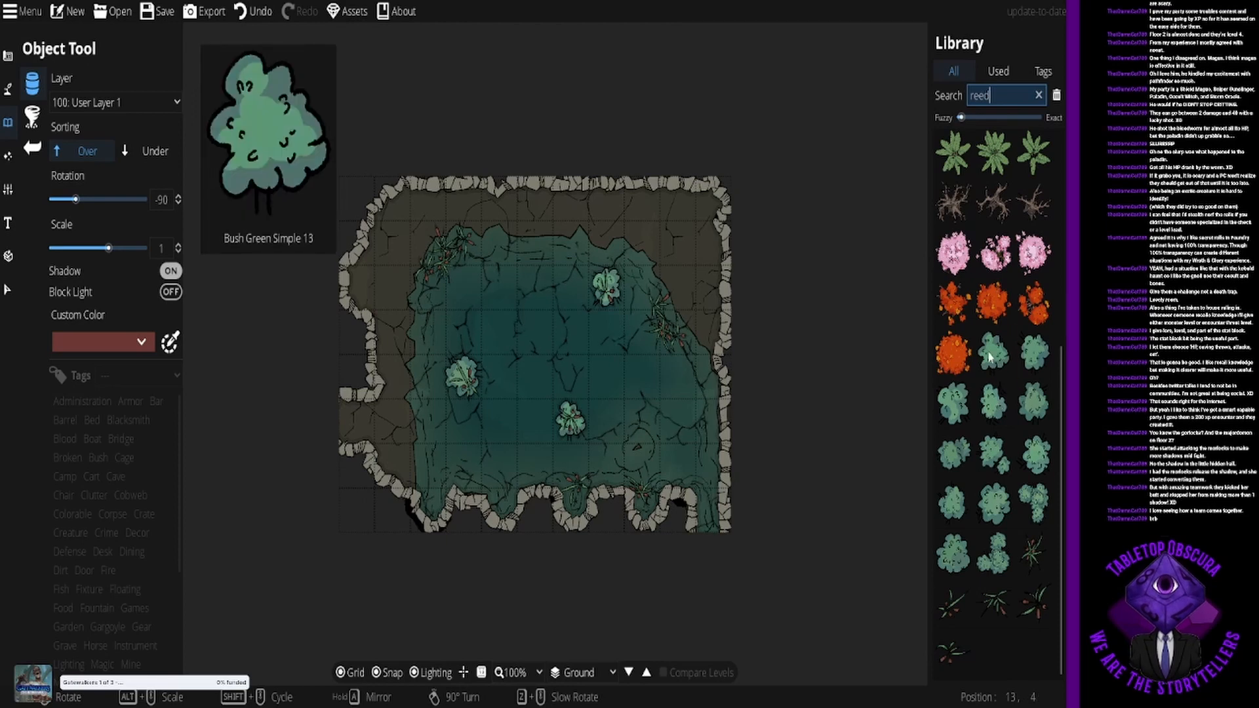
click(994, 352)
scroll(459, 463, up, 6)
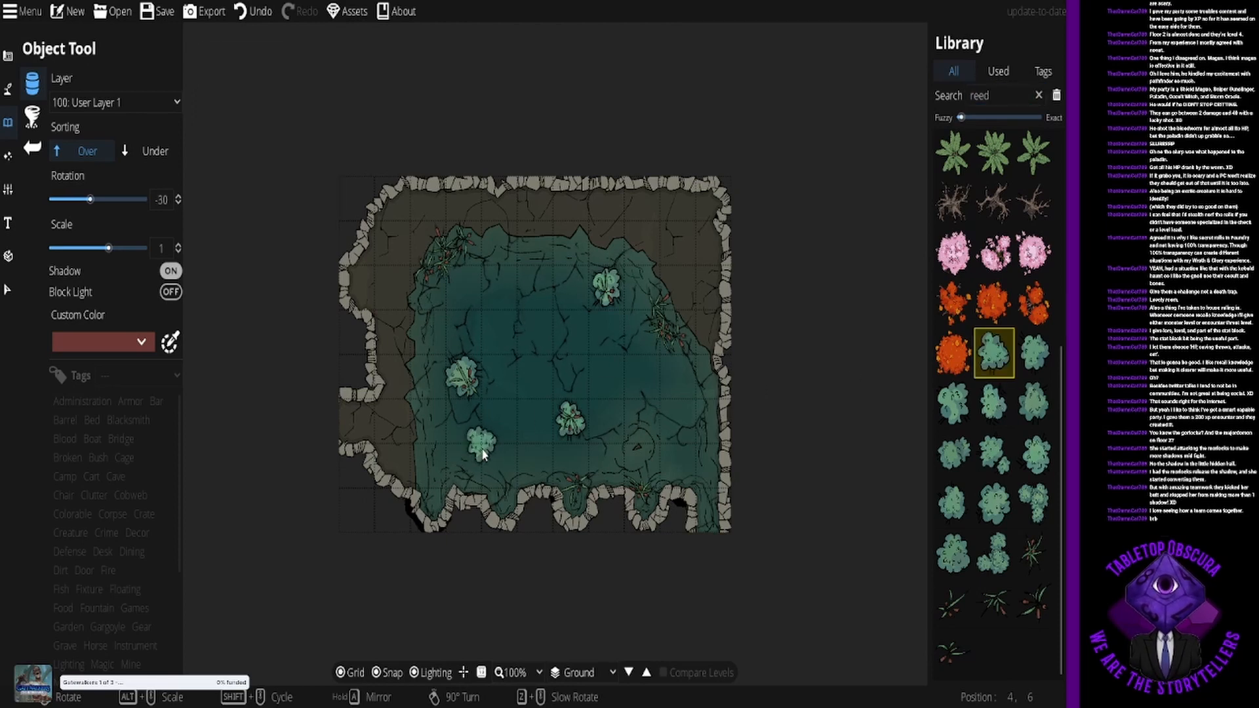
click(427, 444)
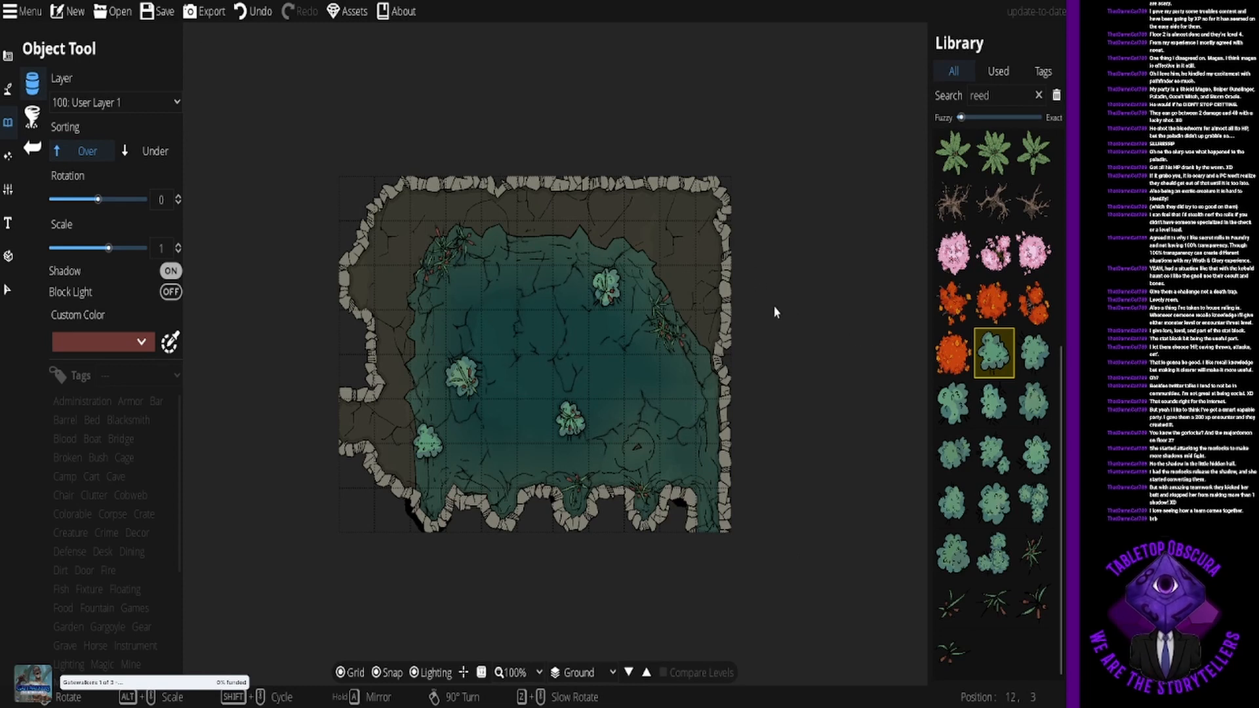
Step: Try searching the object library for foliage
click(1037, 614)
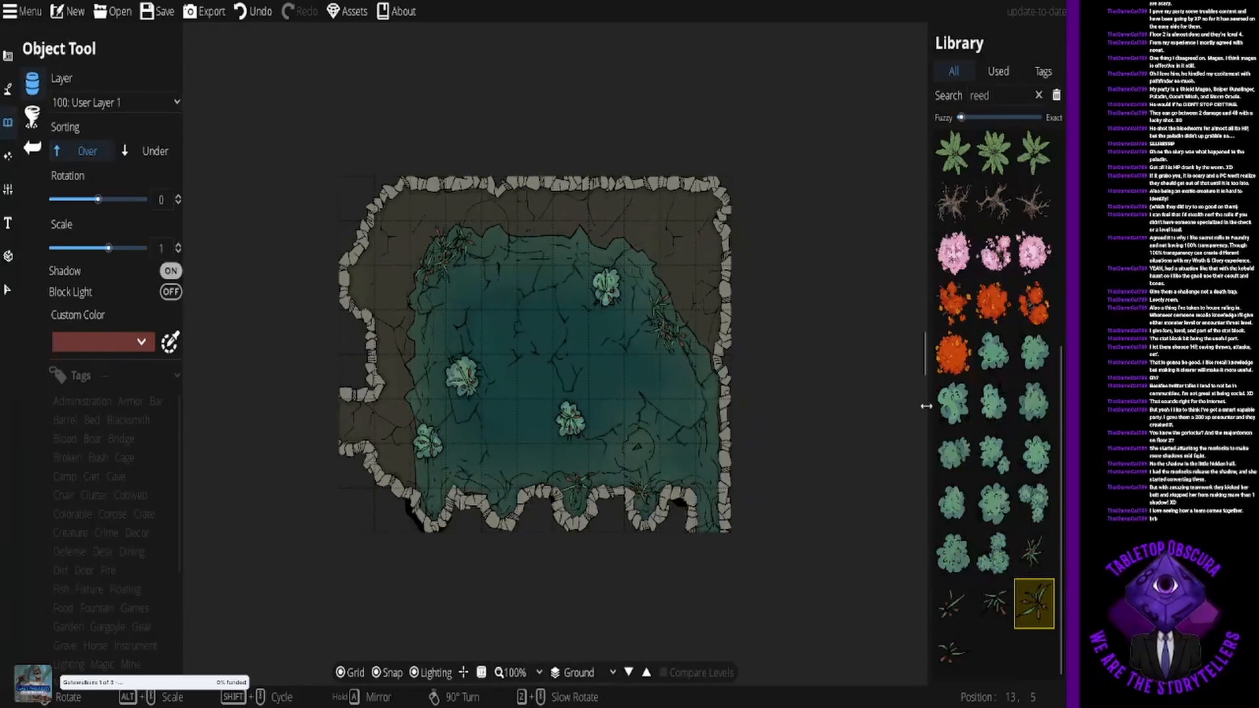
scroll(994, 393, up, 5)
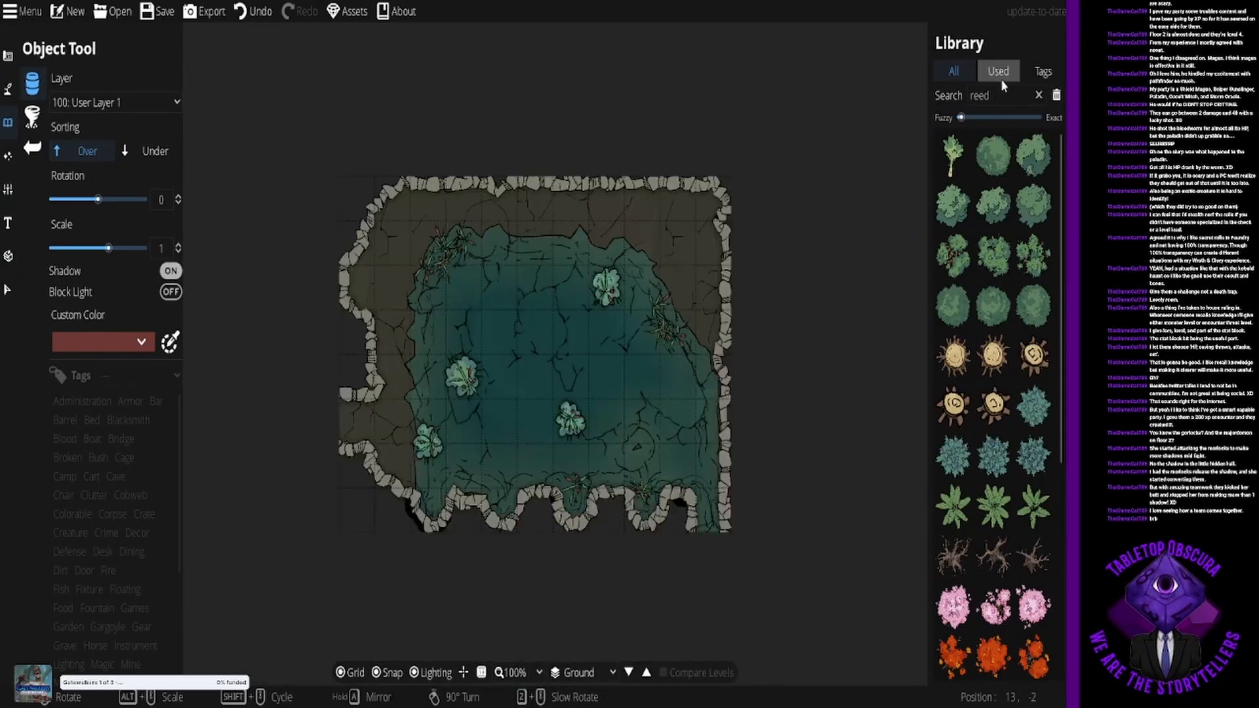
drag(1003, 96, 959, 100)
text(foliage)
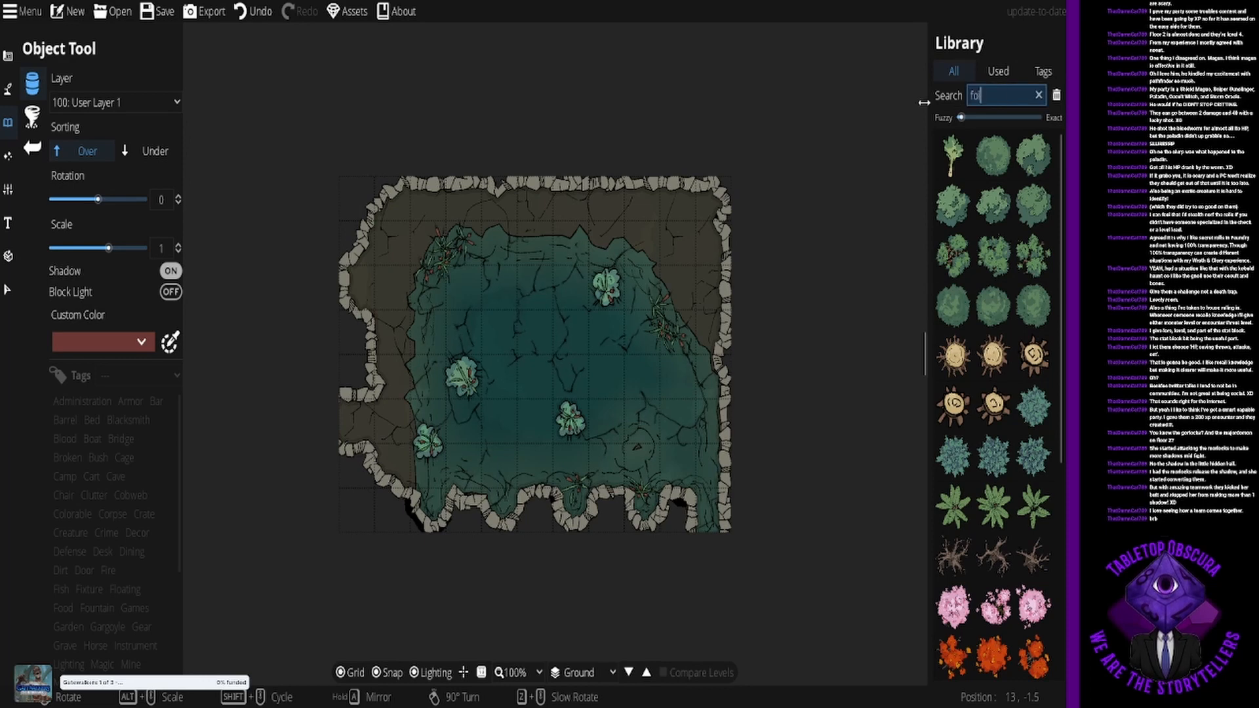
key(BackSpace)
key(BackSpace)
key(BackSpace)
key(BackSpace)
key(BackSpace)
key(BackSpace)
key(BackSpace)
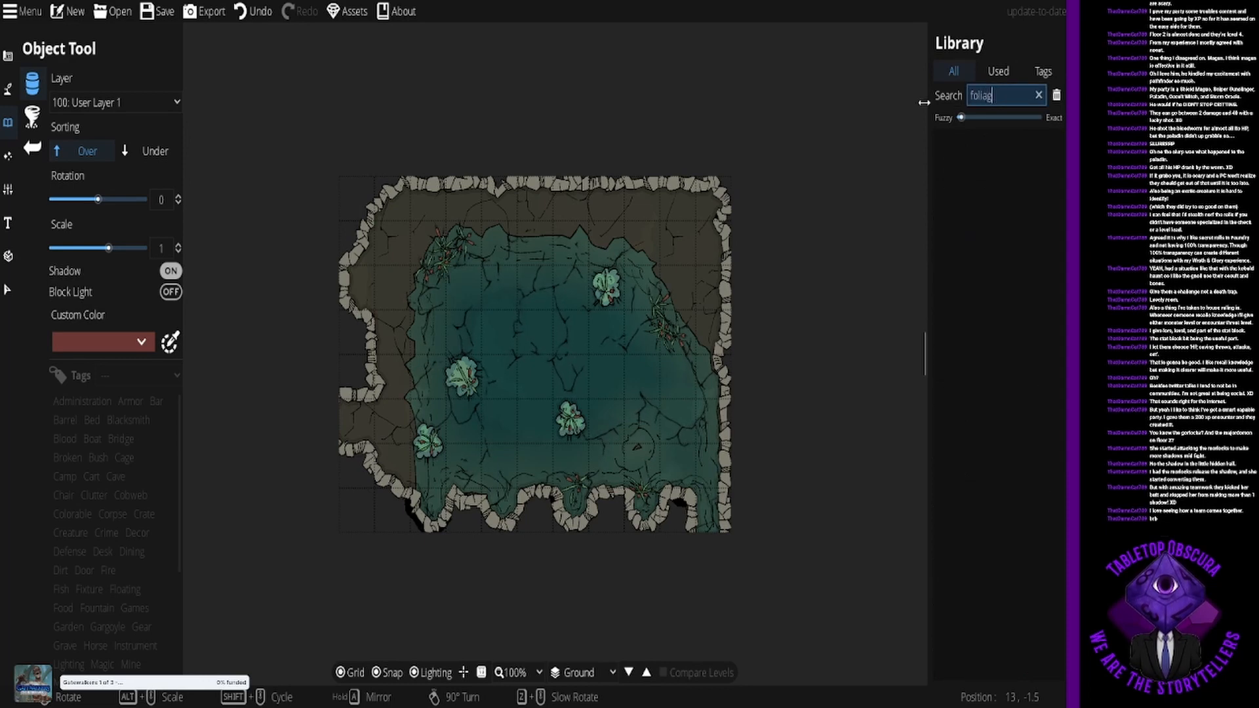
Step: Search the object library for leaf and place a two-leaf object at rotation 30 near the pool's centre
text(leaf)
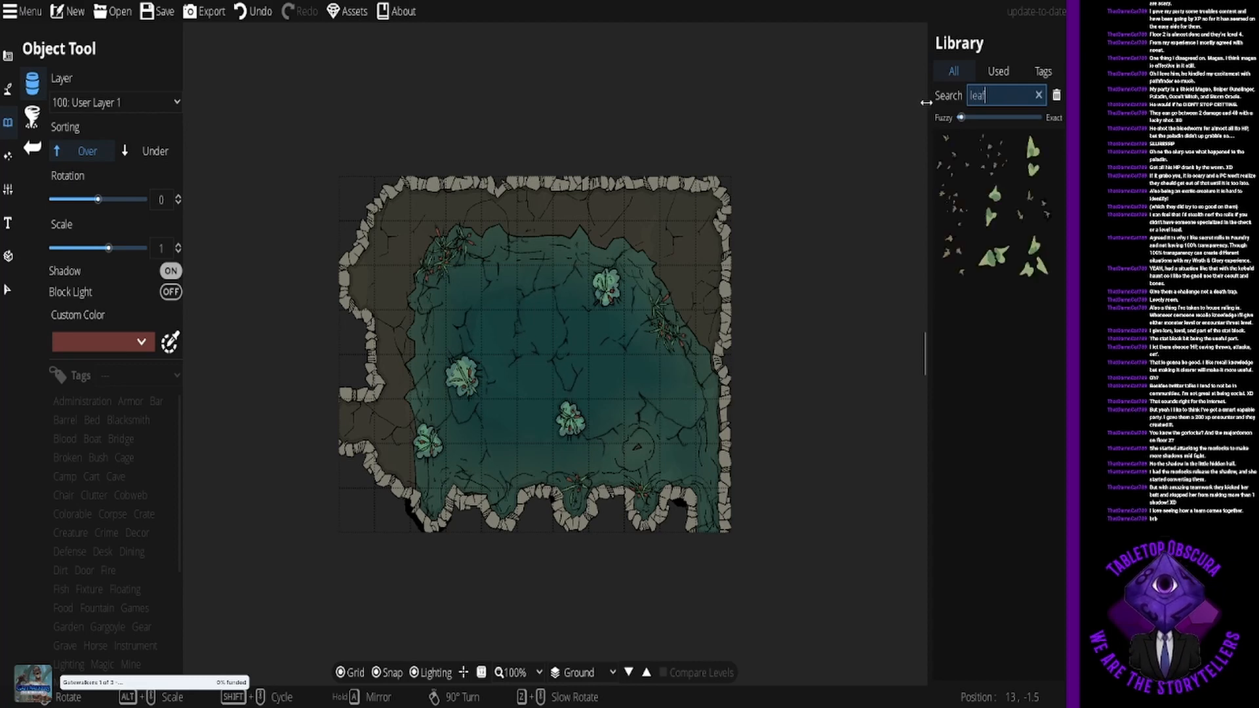
click(998, 219)
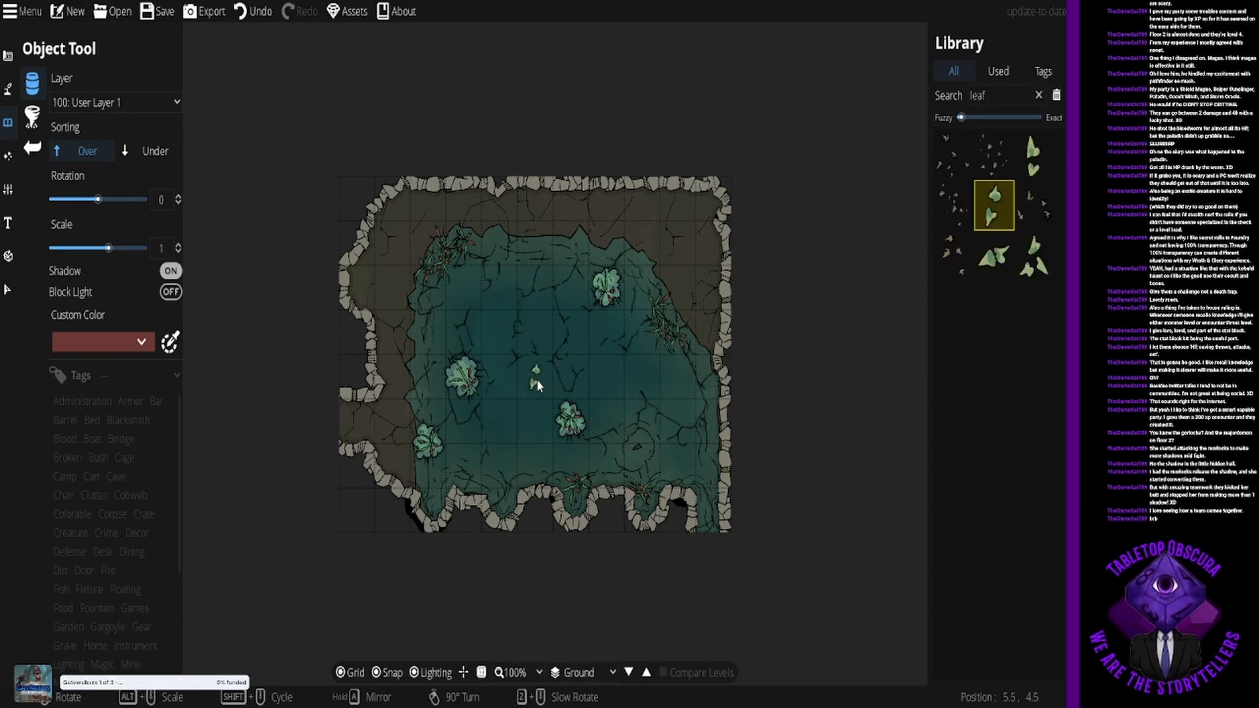
scroll(537, 379, up, 2)
click(536, 387)
Step: Place the three-leaf object at rotation 165 on the water in the pool's northwest part
click(1034, 255)
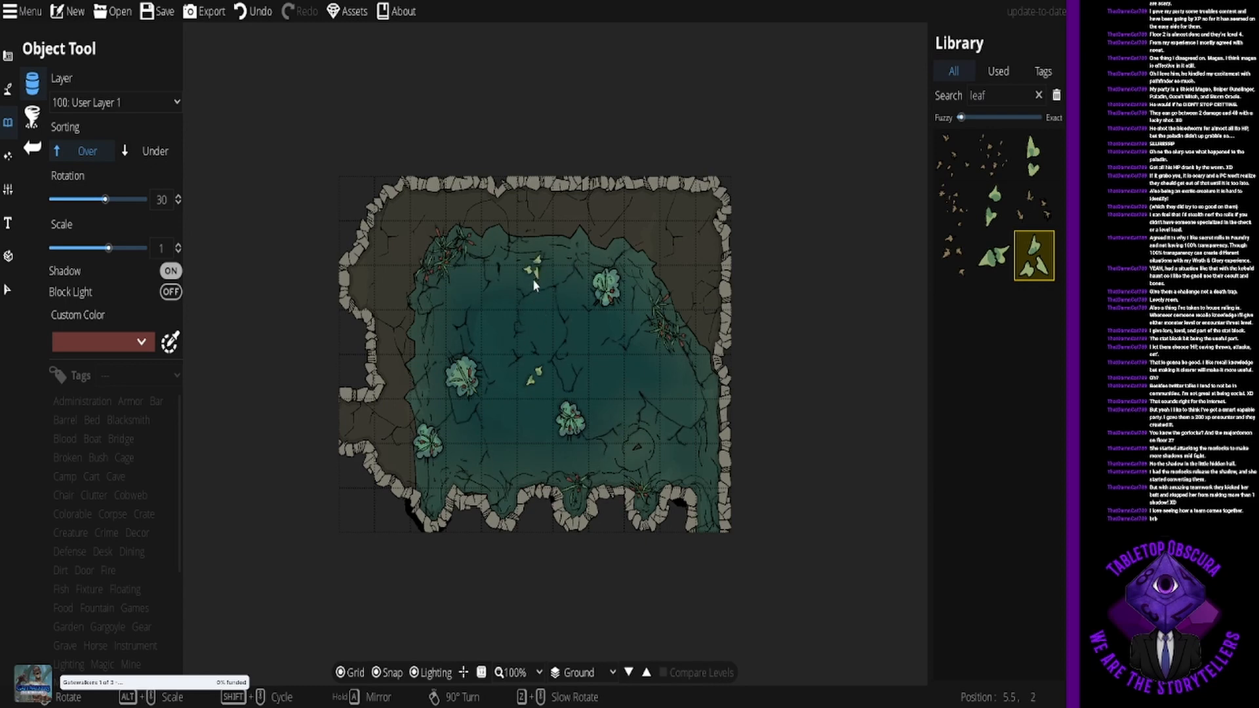
scroll(495, 332, down, 9)
click(496, 289)
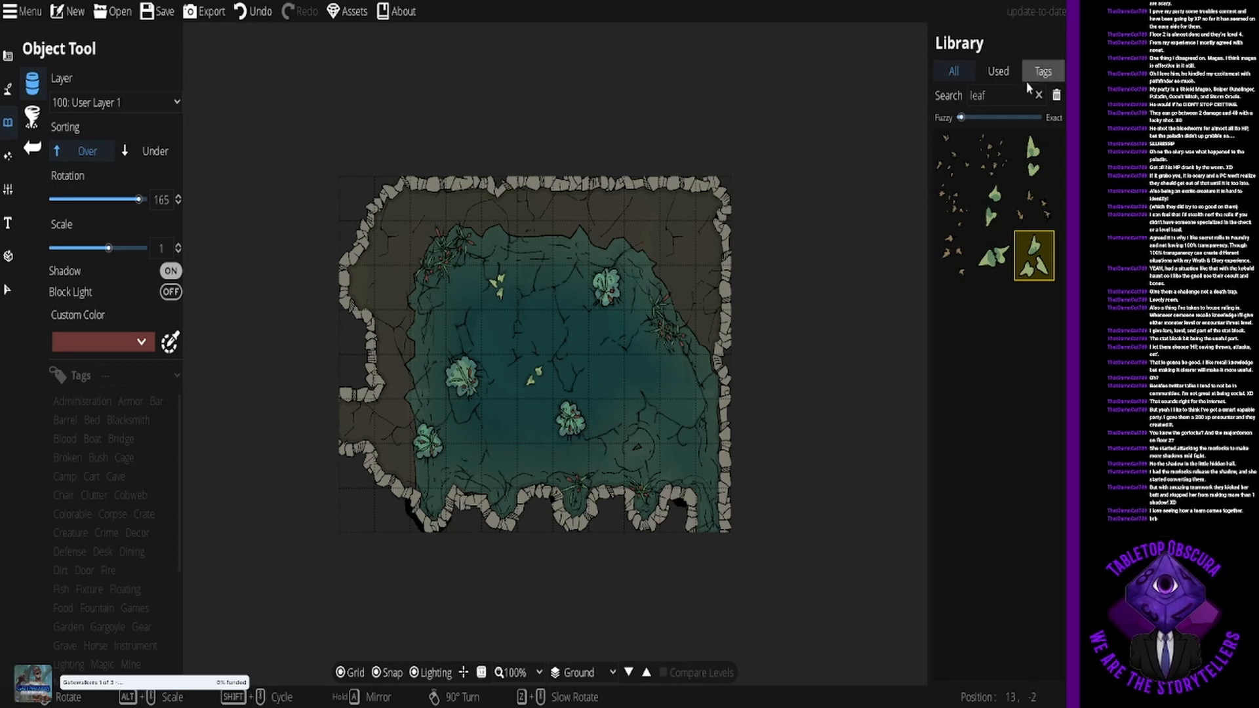
Step: Place another two-leaf object at rotation -45 on the water in the pool's east part
click(998, 196)
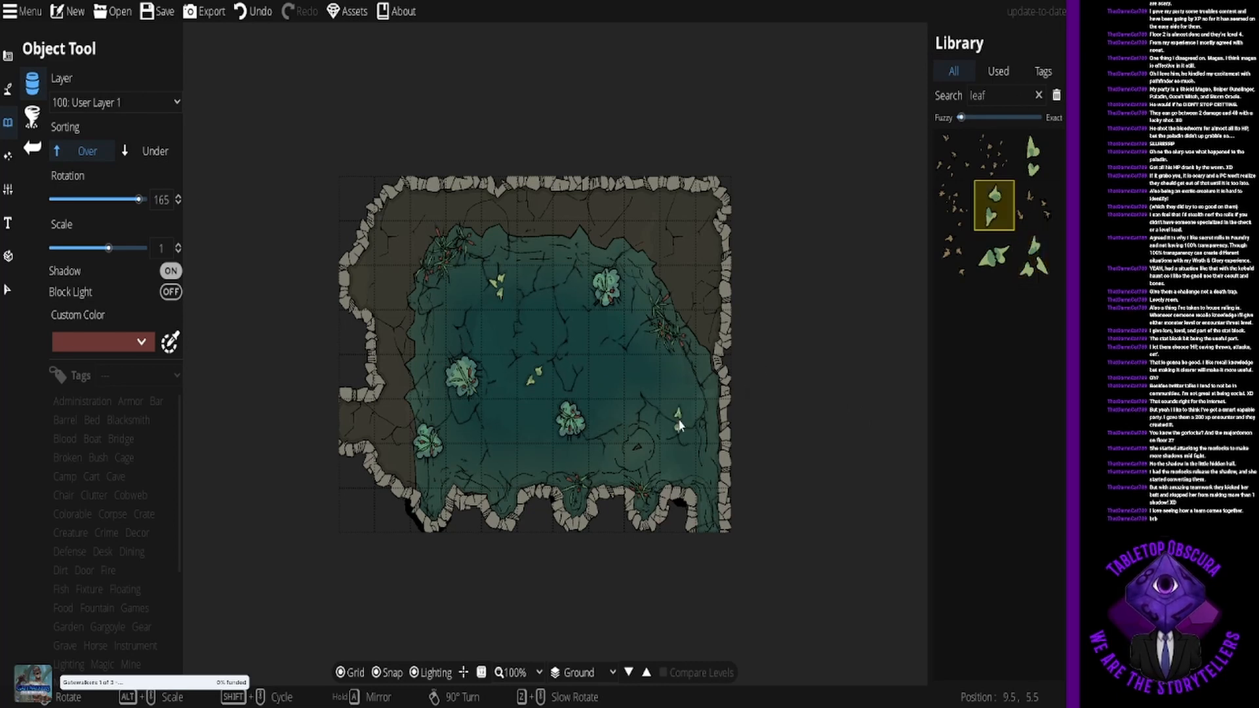
scroll(678, 423, down, 8)
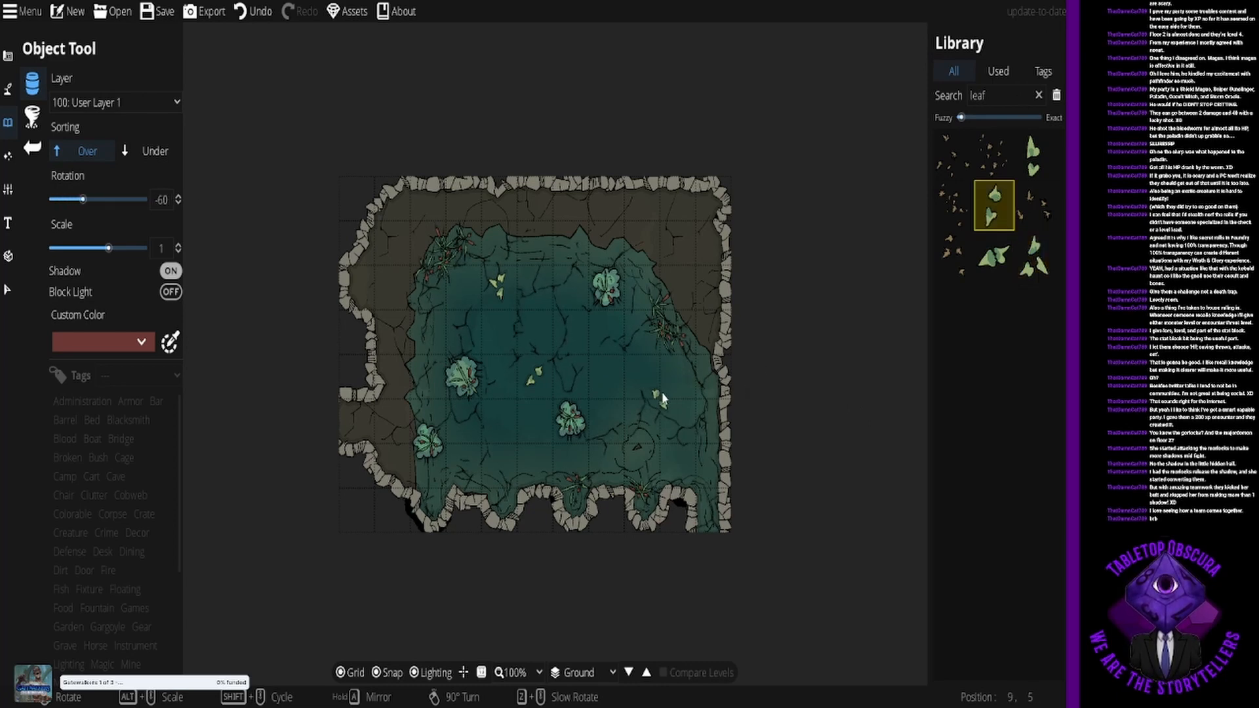
scroll(657, 395, up, 1)
click(659, 399)
click(569, 288)
Step: Save the map and export it in Universal VTT mode with grid and lighting on at 100 pixels per grid square
key(ctrl+s)
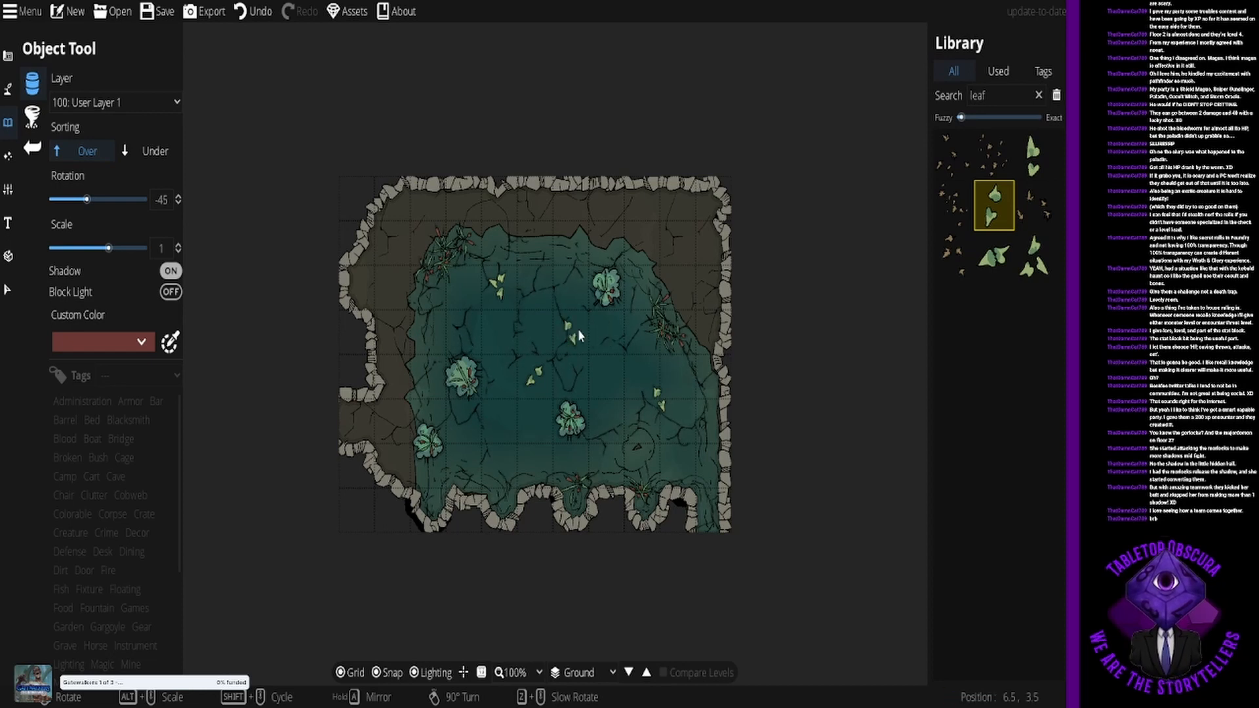
click(158, 12)
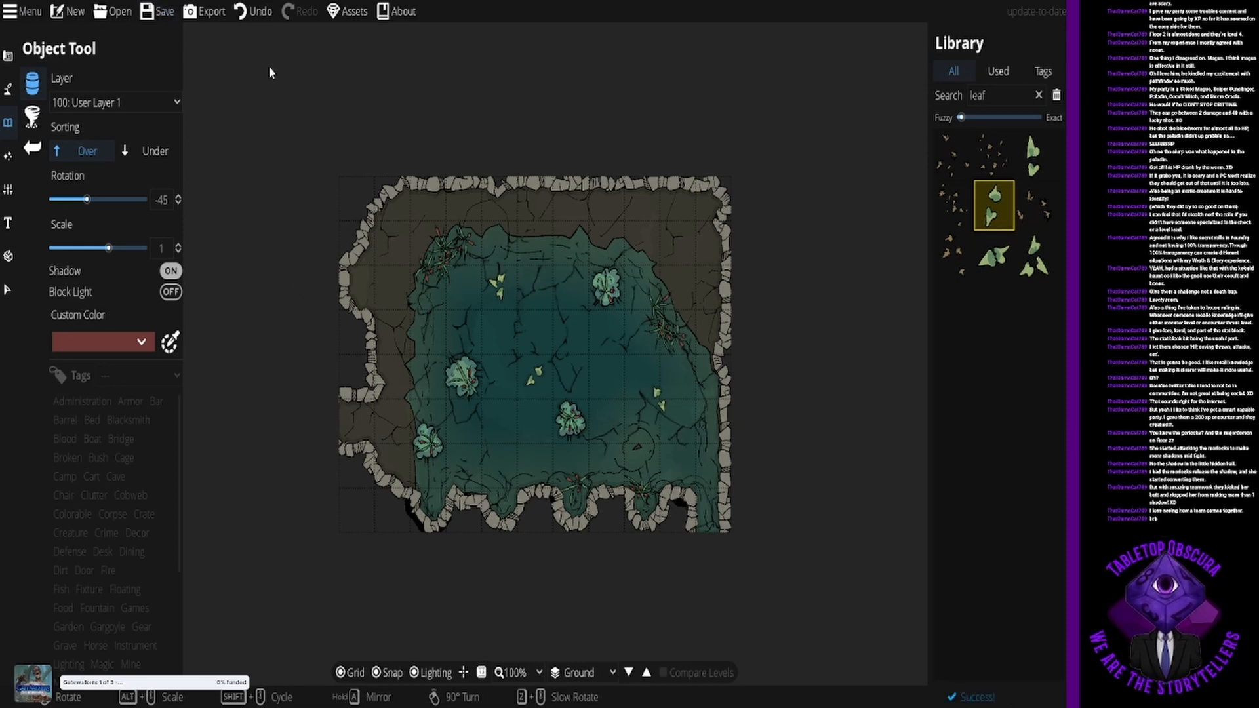
click(205, 11)
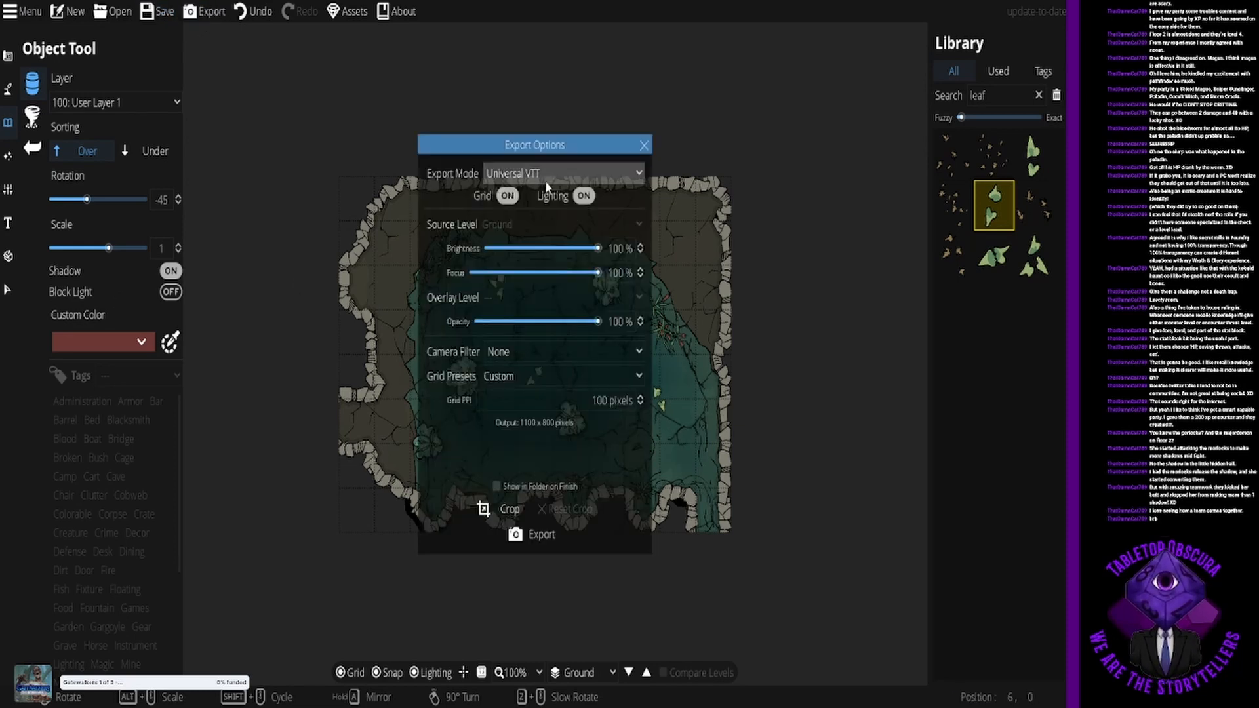
click(532, 534)
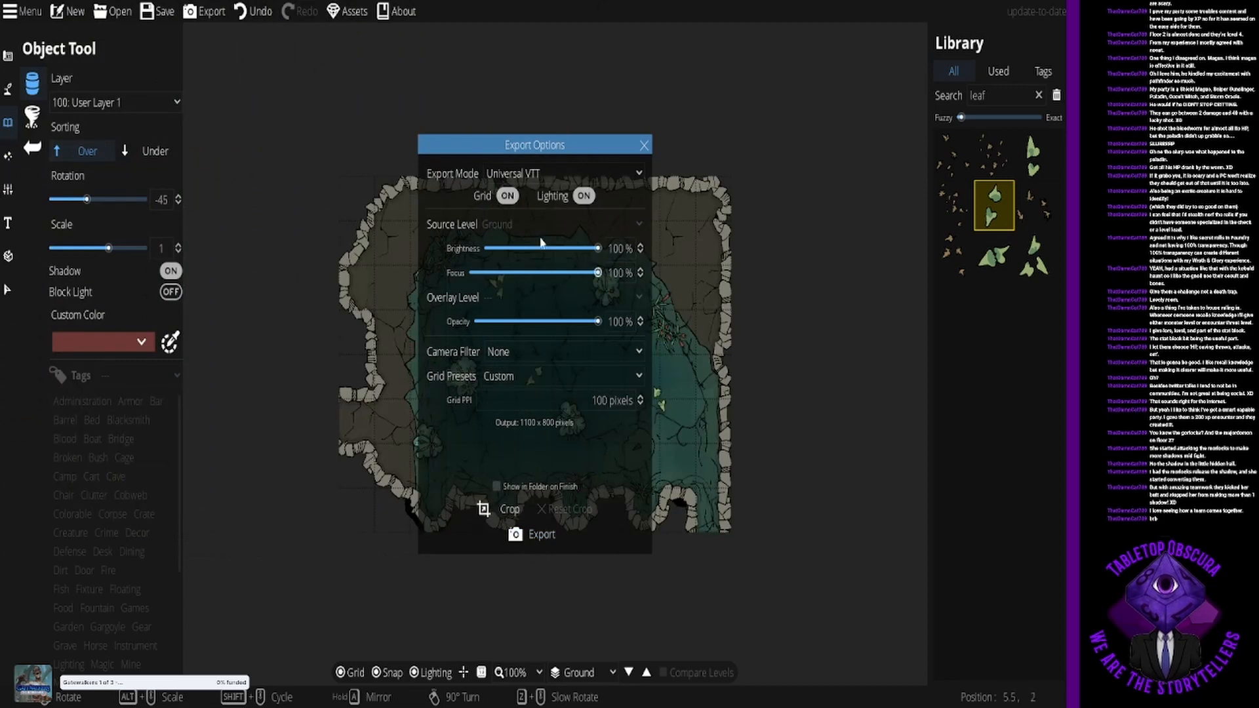
Step: Export the map as a PNG as well, with the same grid settings, and close the export options
click(572, 182)
click(542, 192)
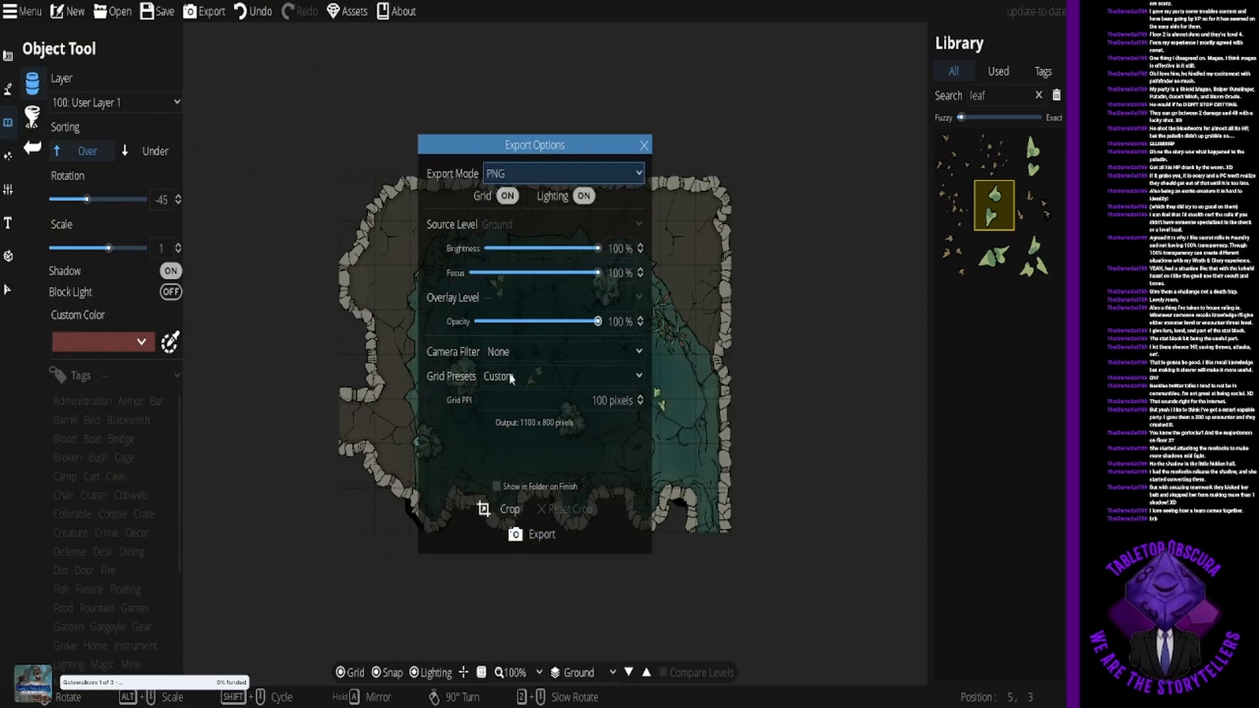
click(524, 537)
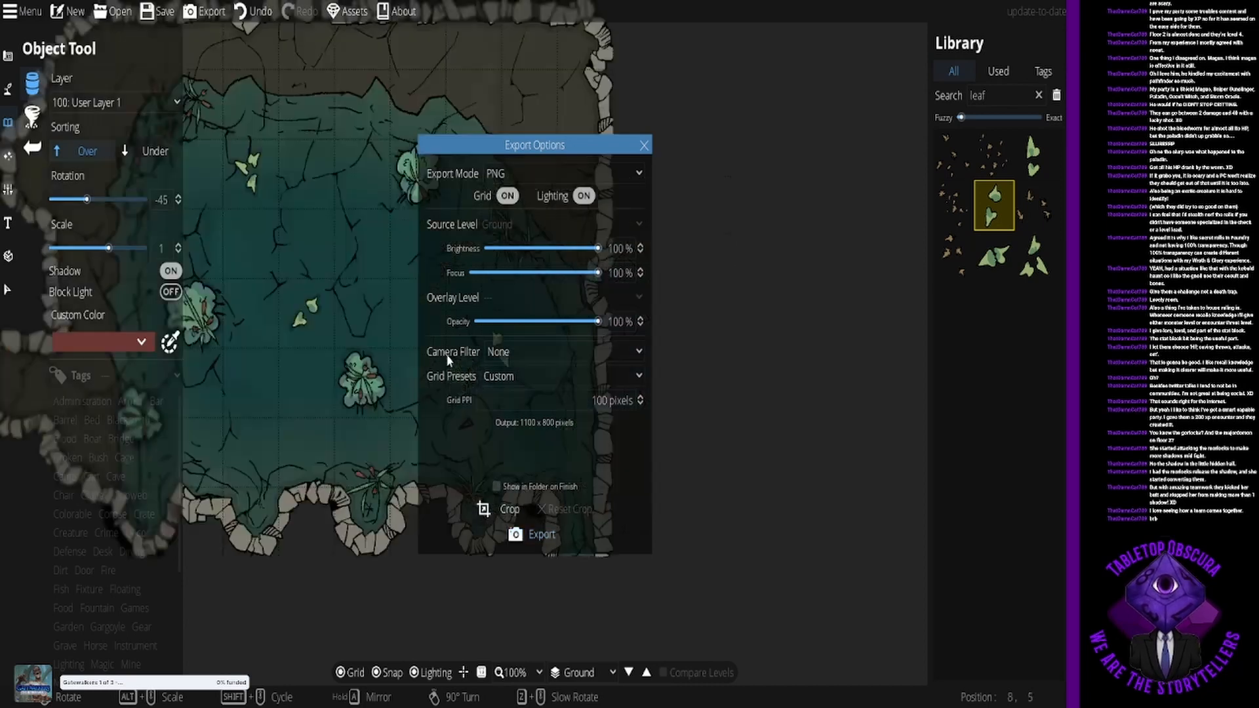
click(644, 145)
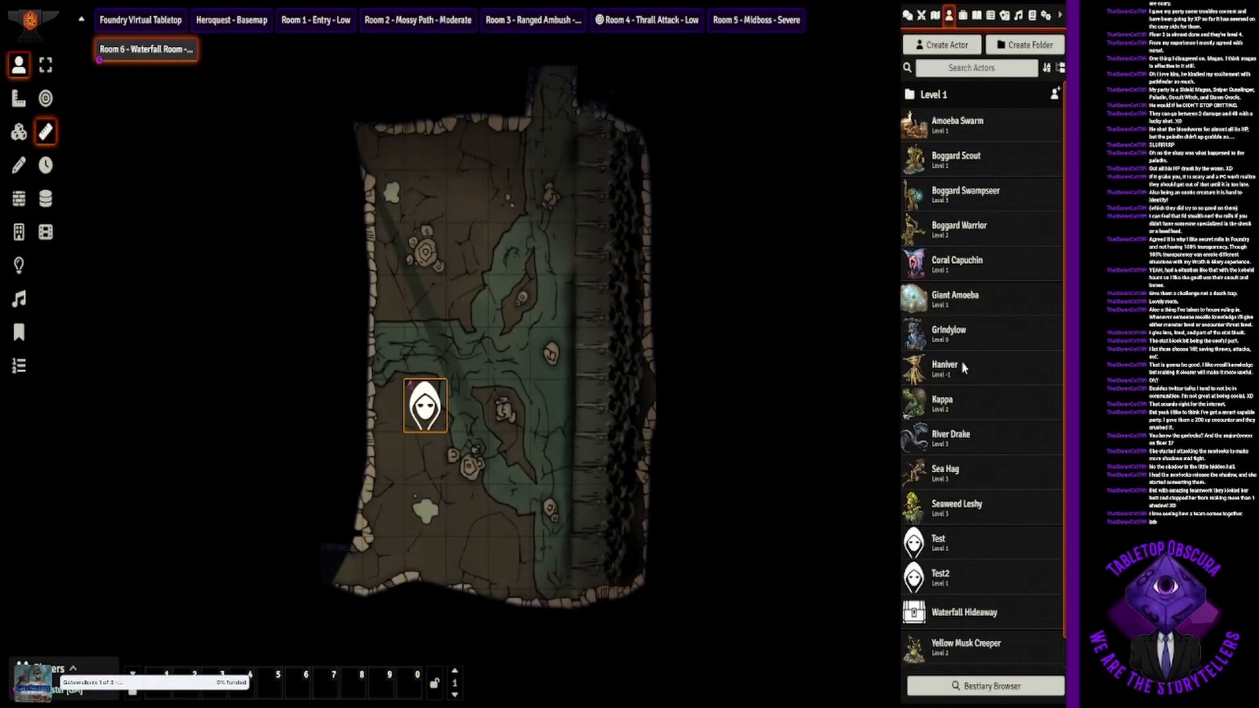
Step: In Foundry Virtual Tabletop, import the Room 7 Universal VTT file as a new scene with the Universal Battlemap Importer
click(935, 16)
click(1017, 694)
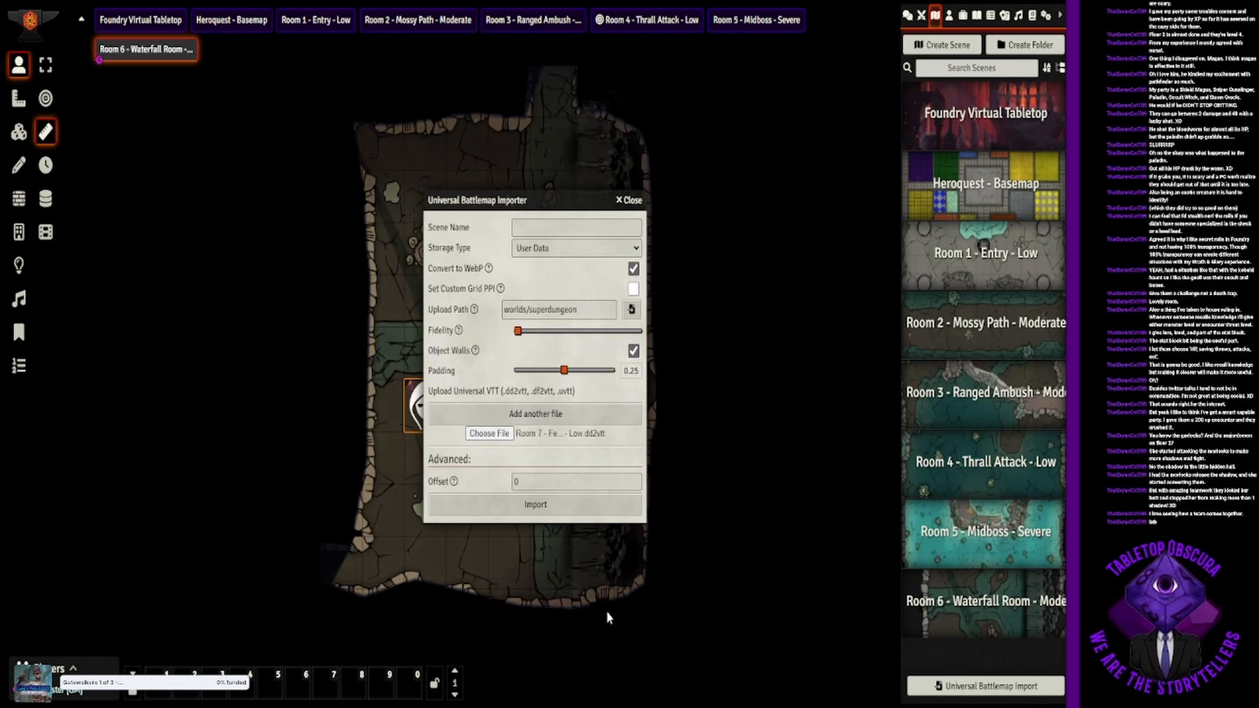
click(535, 507)
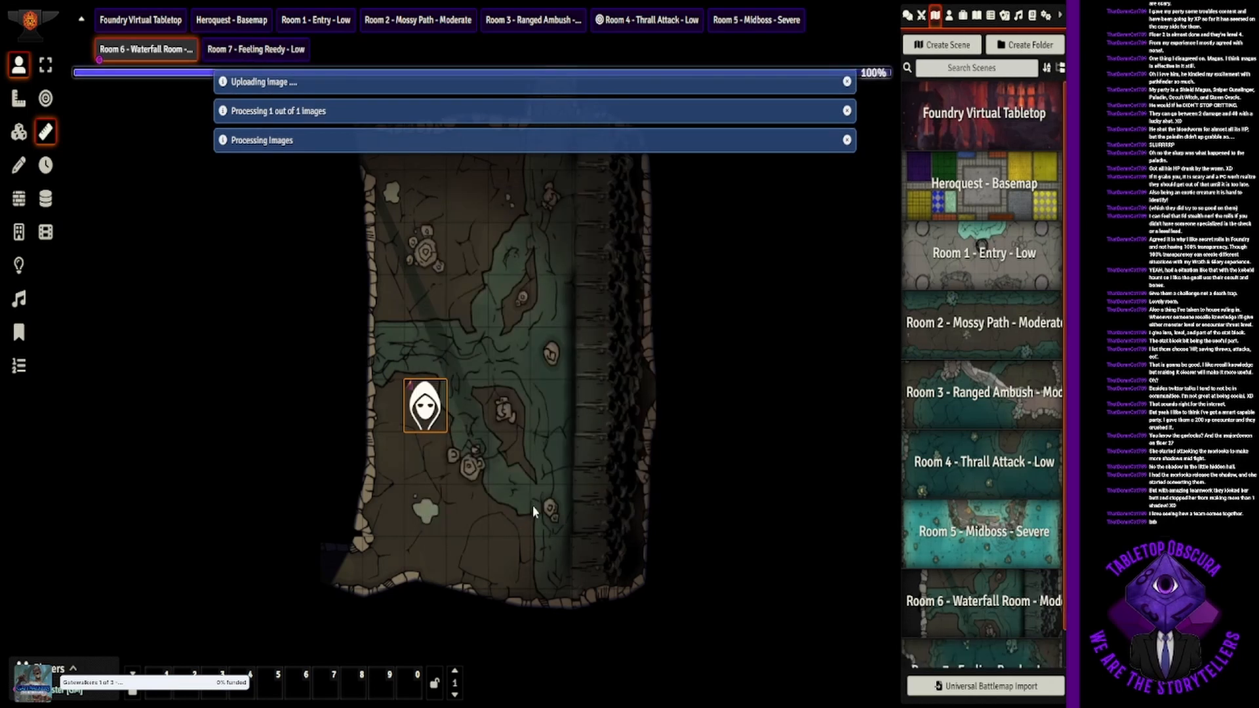
Step: View the Room 7 - Feeling Reedy - Low scene and transition its lighting to darkness
scroll(966, 589, down, 1)
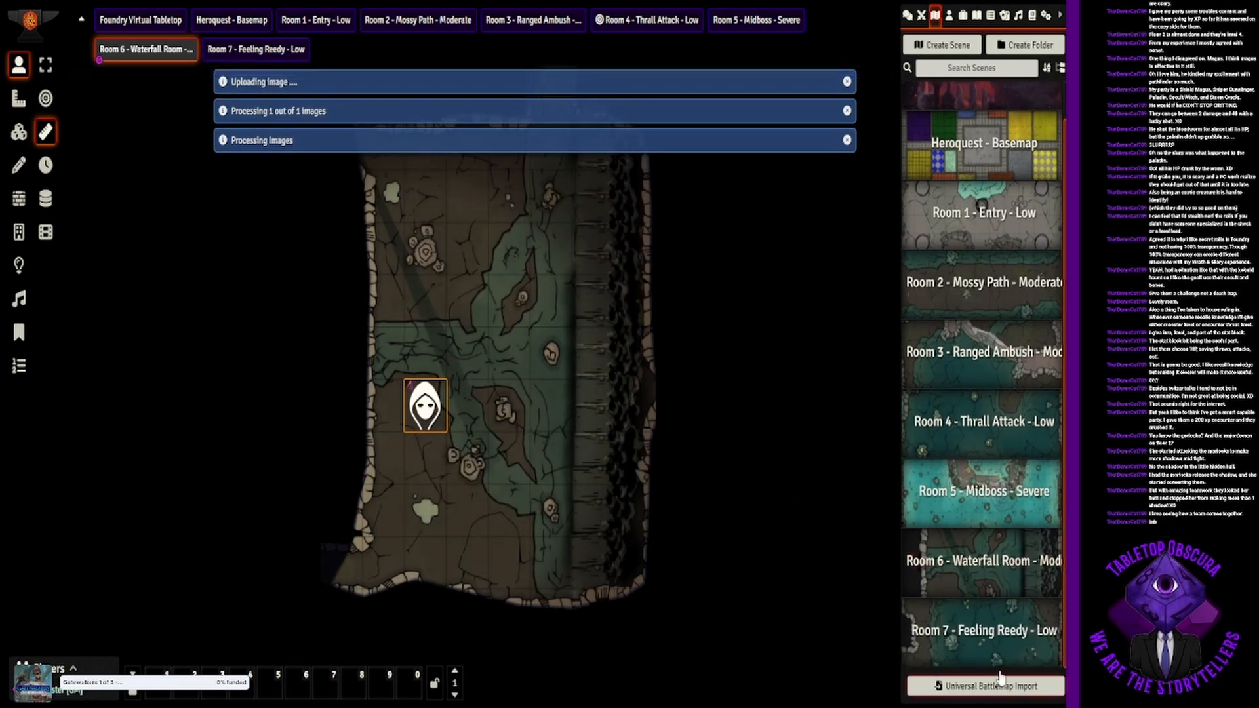
right_click(975, 620)
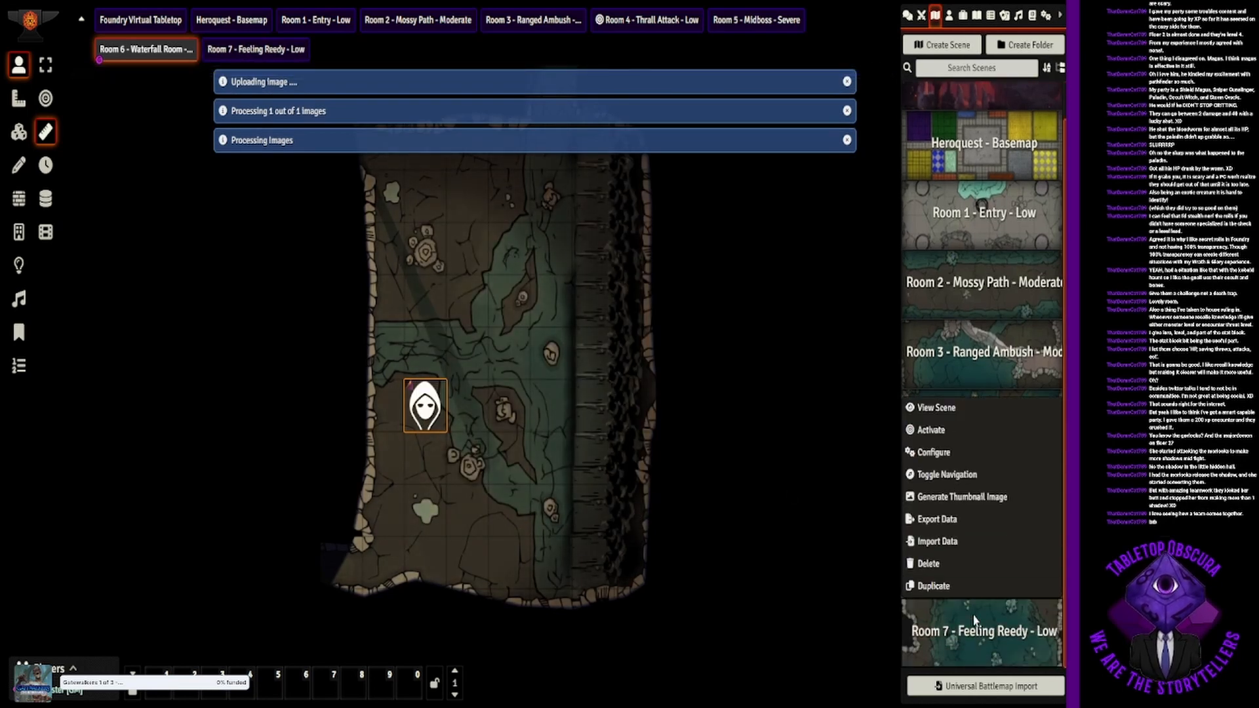
click(936, 408)
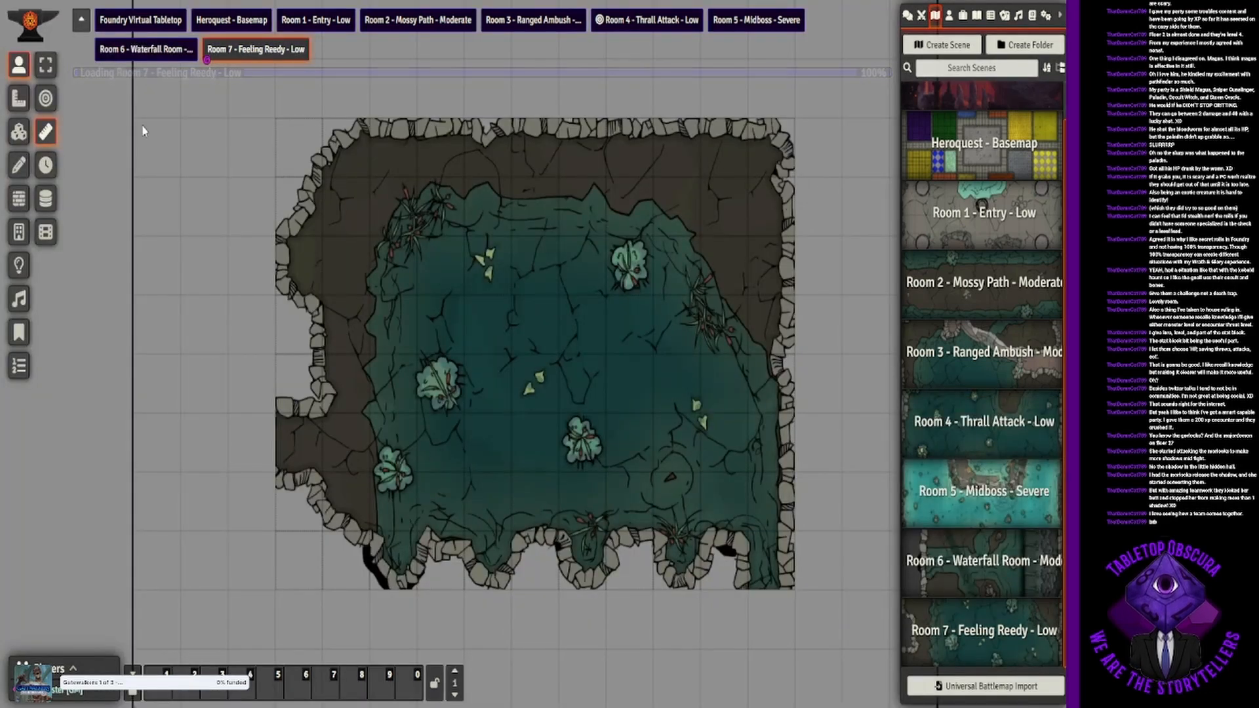
click(18, 265)
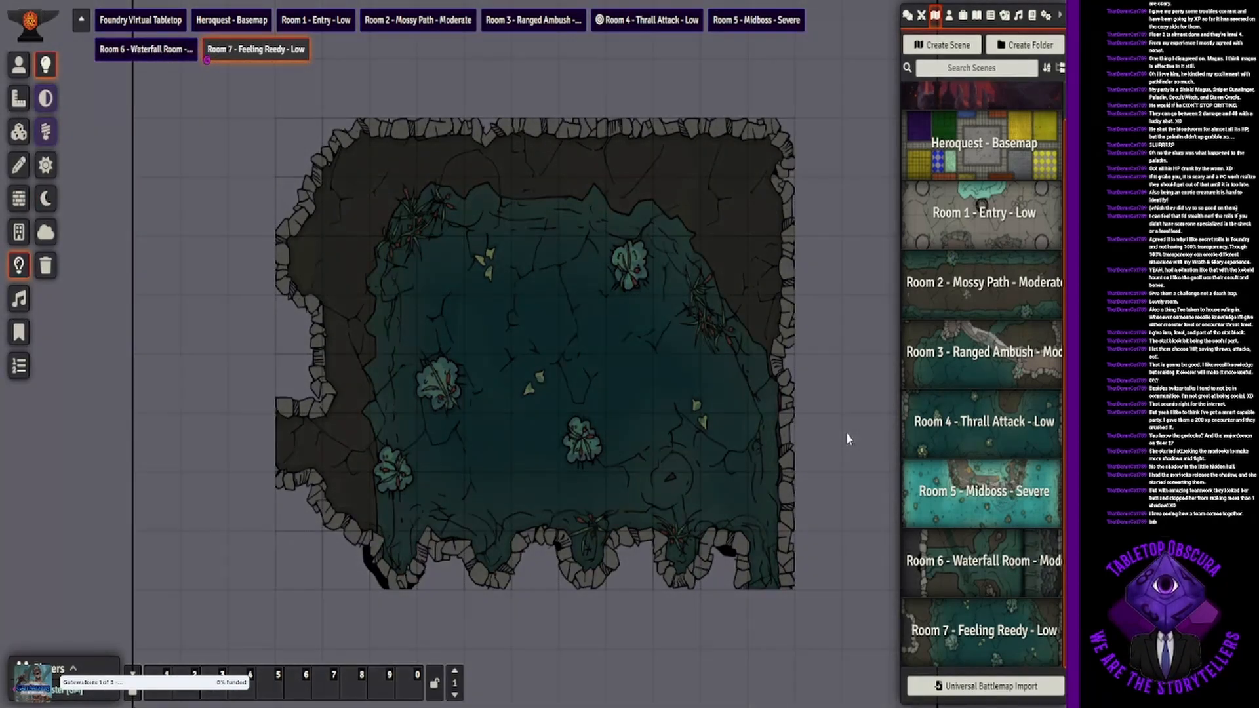
drag(715, 383, 646, 329)
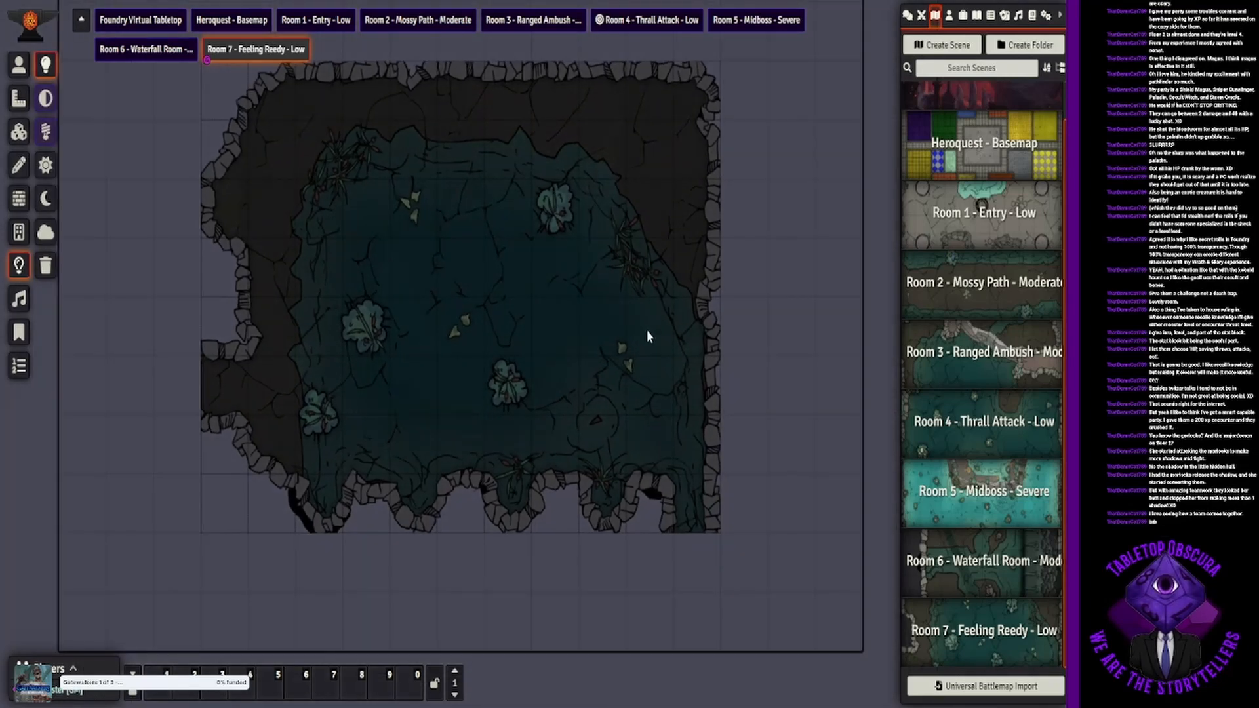
Step: Place three Haniver tokens: by the northeast leafy plant, in the reeds on the east bank, and in a southern alcove
click(949, 14)
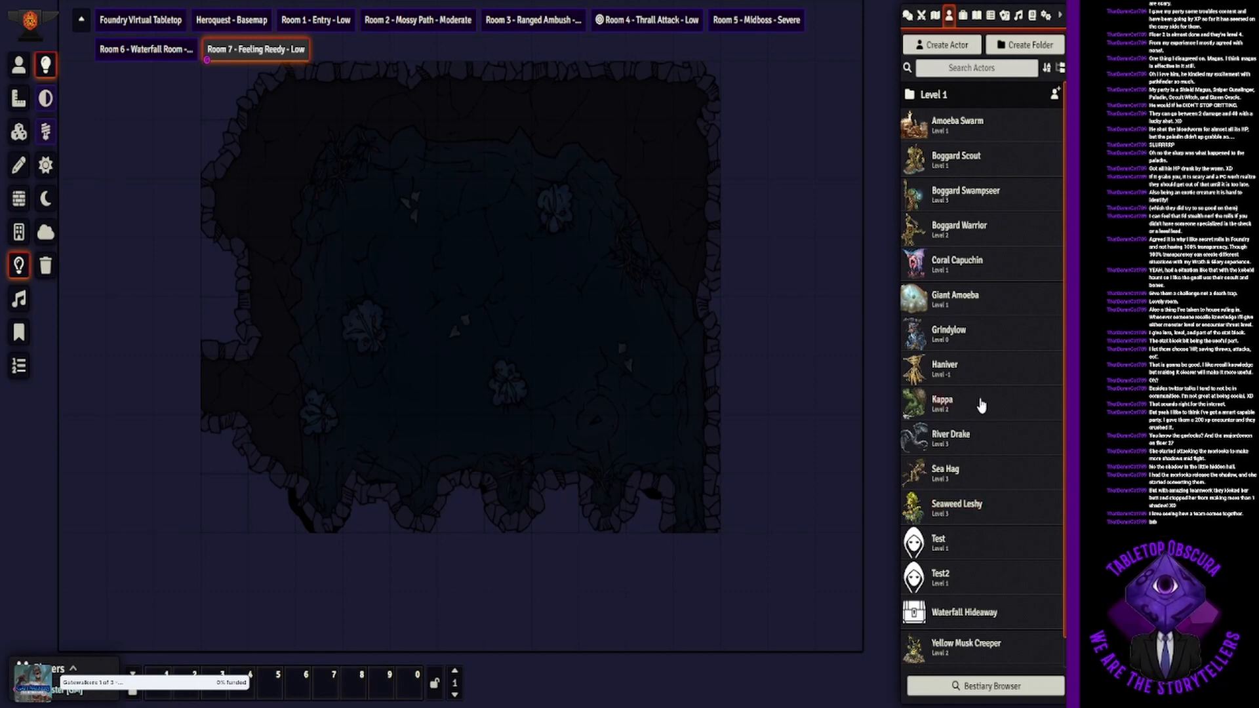
drag(944, 374, 481, 195)
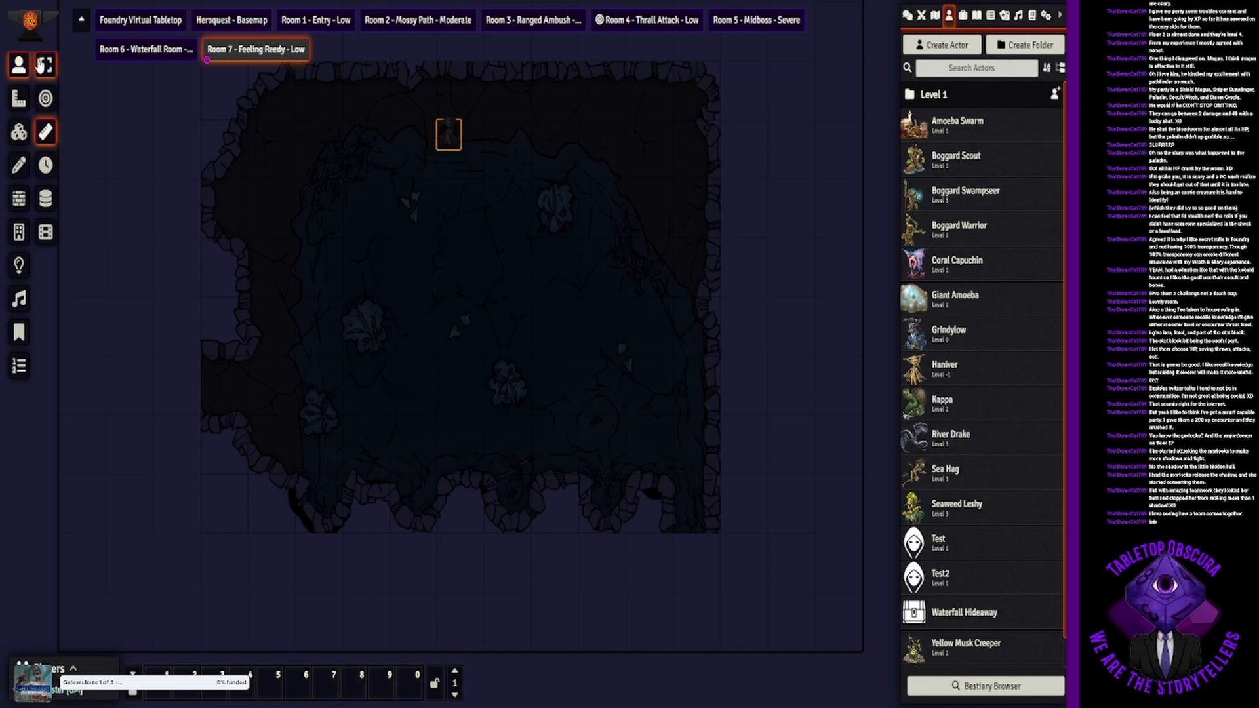
click(45, 65)
drag(445, 138, 470, 172)
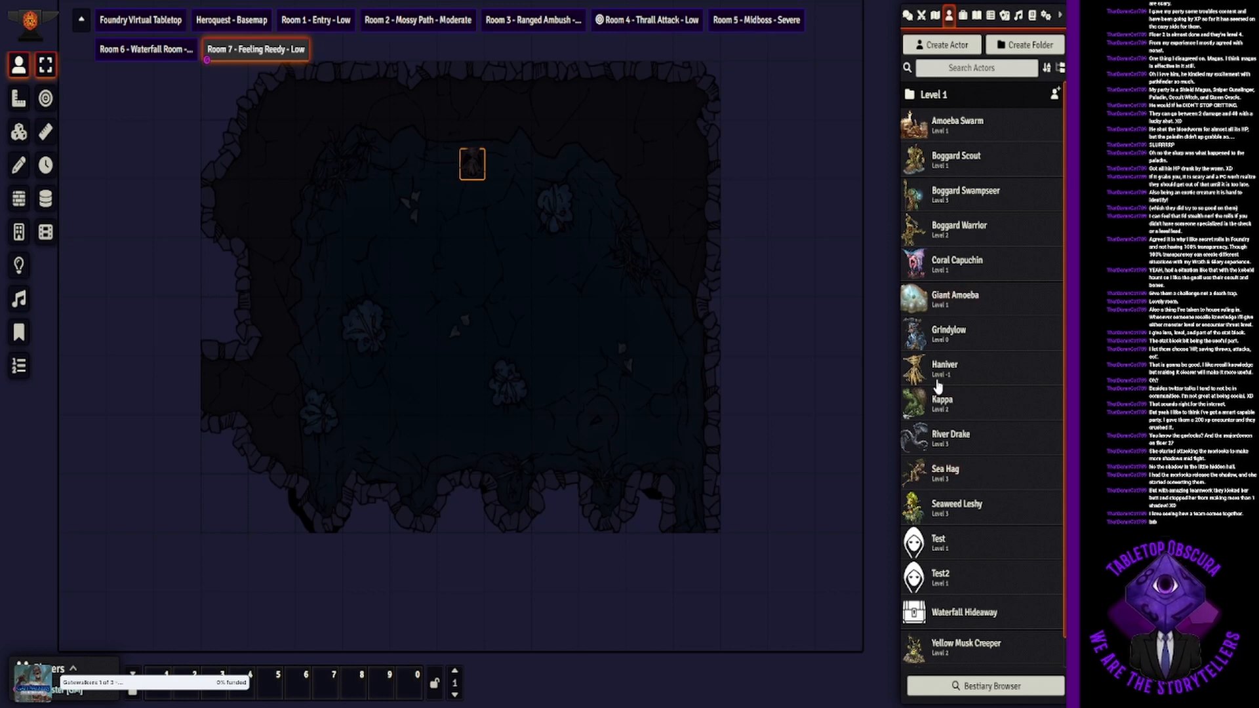
drag(954, 373, 612, 478)
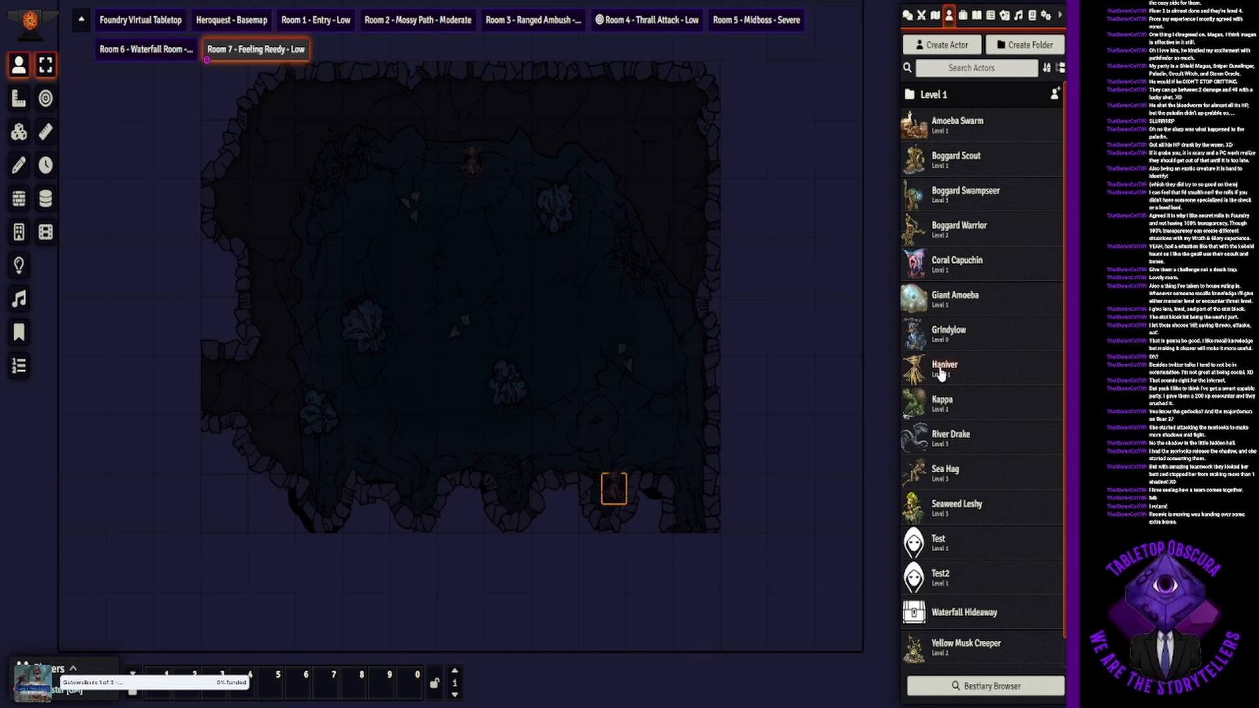
drag(947, 370, 641, 258)
drag(473, 160, 553, 203)
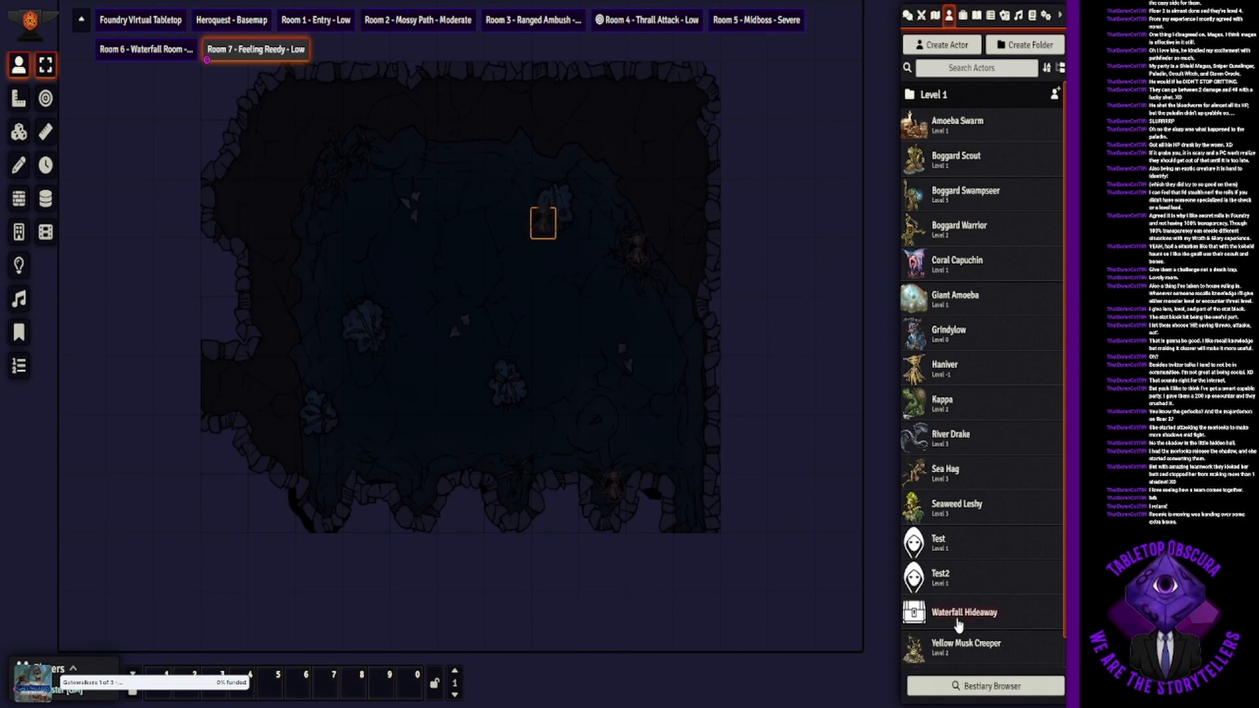
Step: Place a Test token in the southeast passage and select it to show the room from its view
scroll(959, 577, down, 1)
scroll(955, 564, up, 1)
drag(942, 544, 708, 521)
click(712, 523)
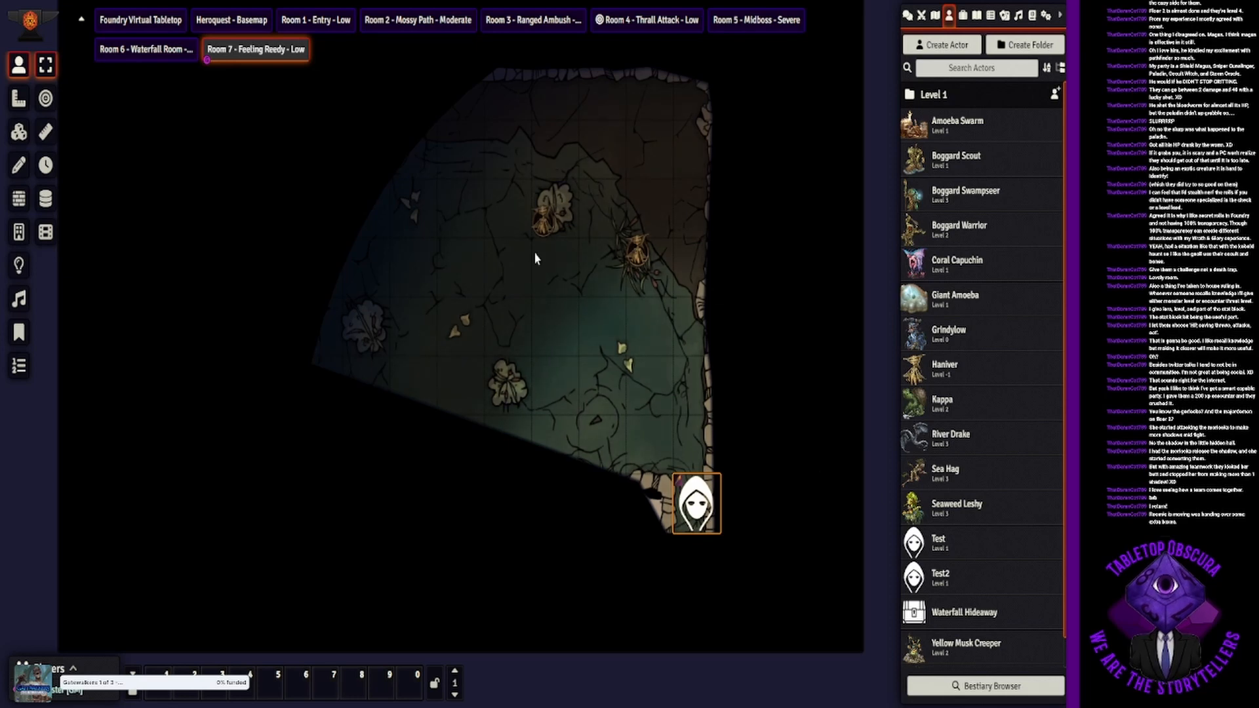
Step: Hide all three Haniver tokens from players, the two northeastern ones together and the southern one separately
drag(473, 163, 652, 337)
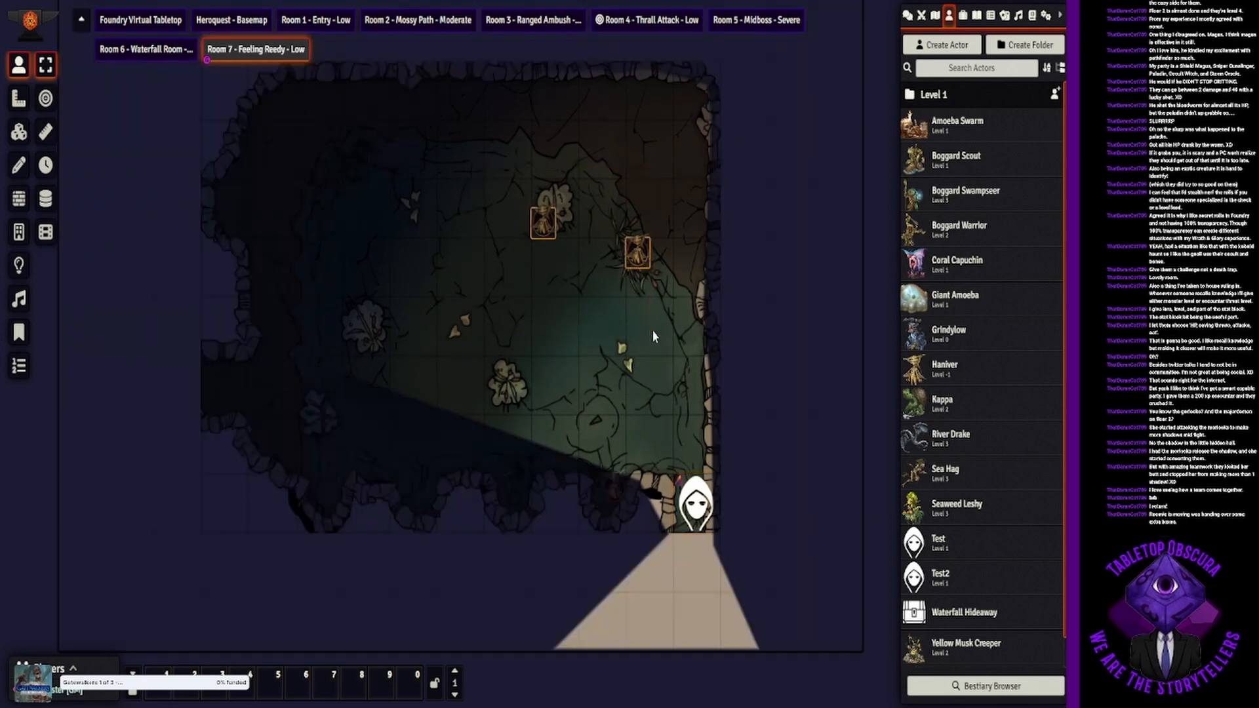
right_click(640, 254)
click(602, 449)
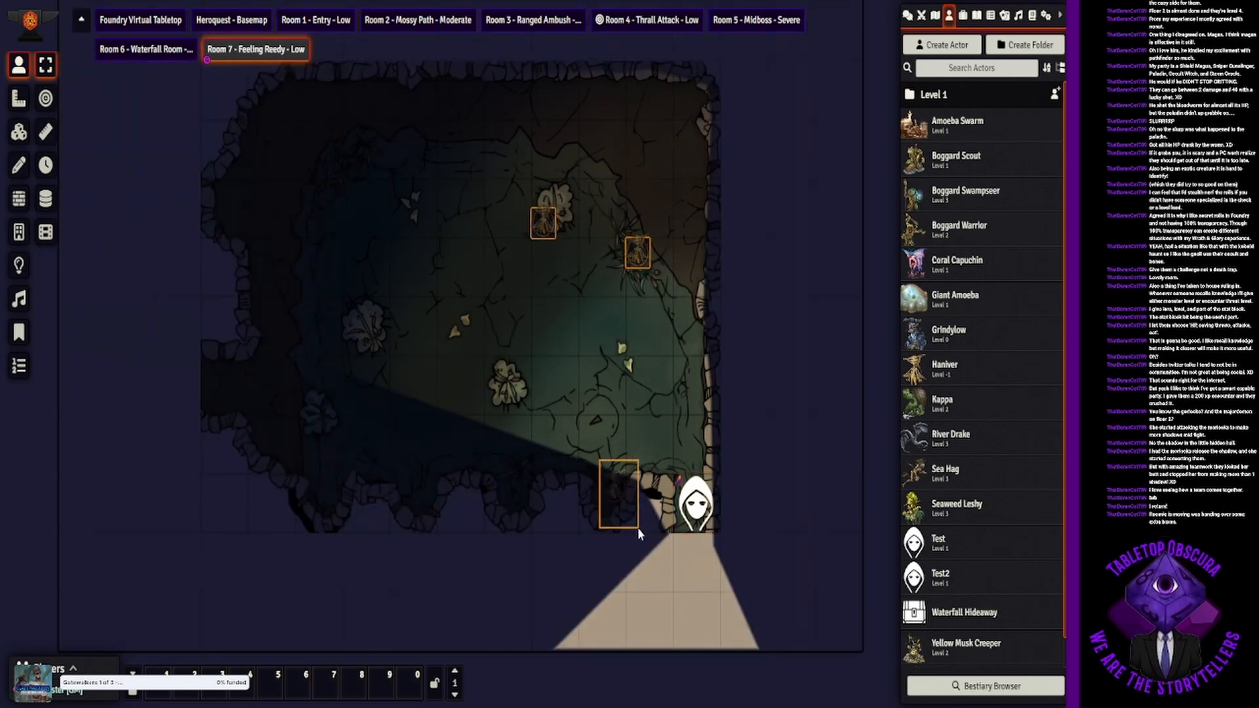
click(611, 493)
right_click(610, 499)
click(644, 451)
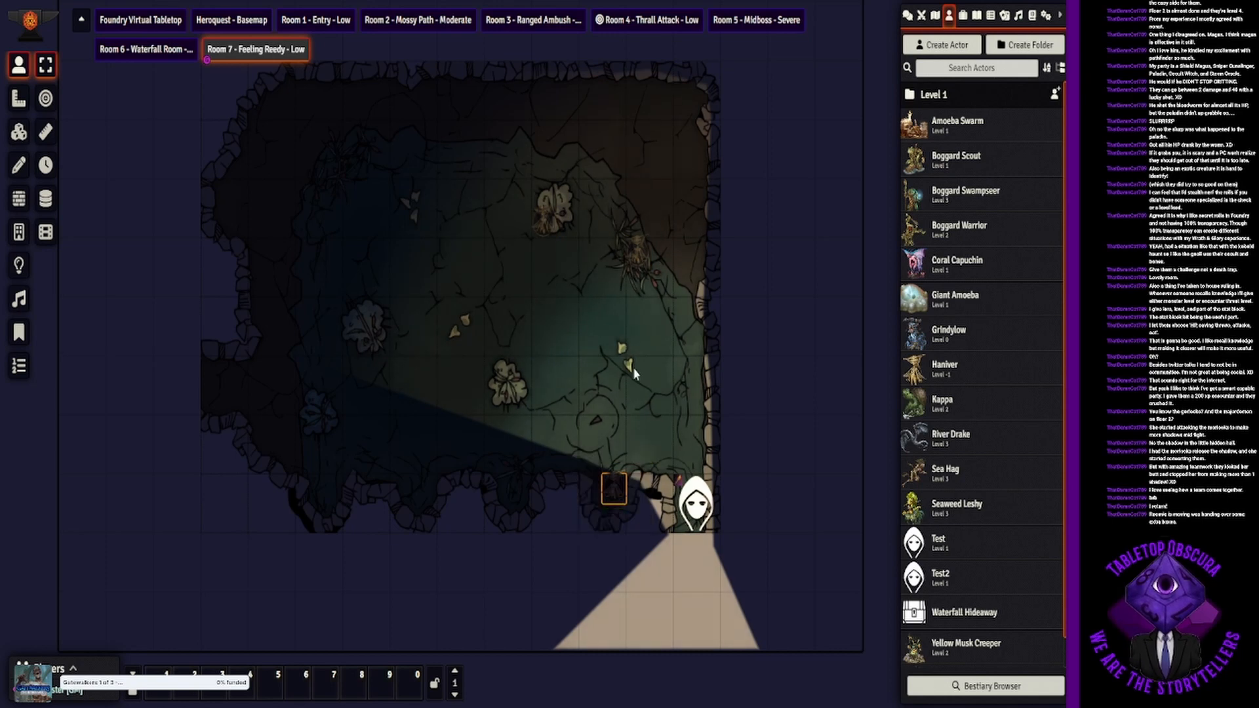
Step: Move the Test token two squares north and two squares west into the pool to check its vision
click(693, 501)
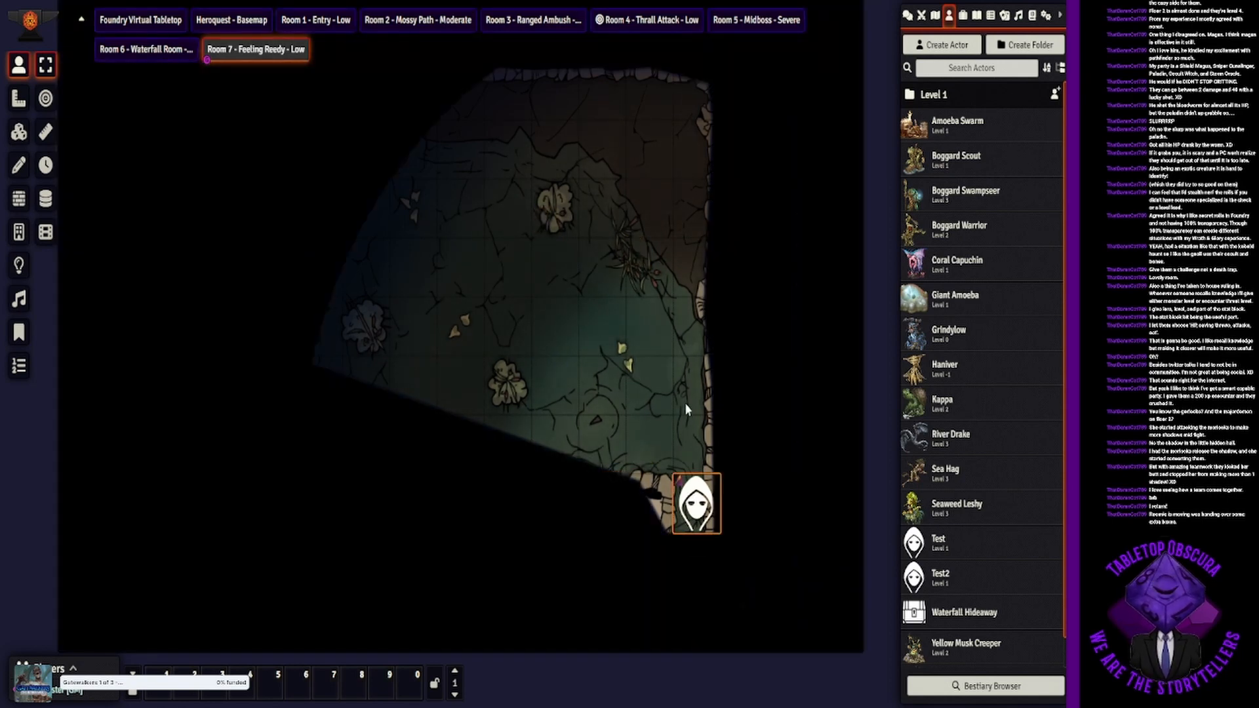
key(Up)
key(Left)
key(Up)
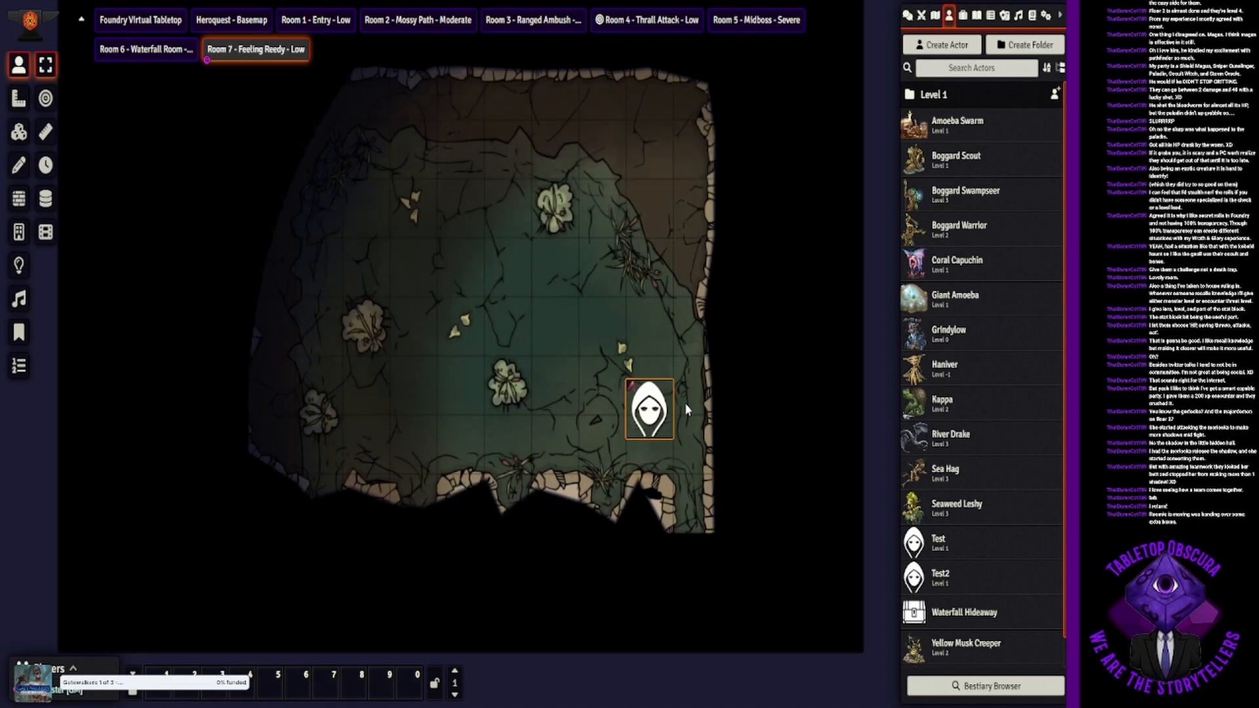
key(Left)
key(Down)
key(Up)
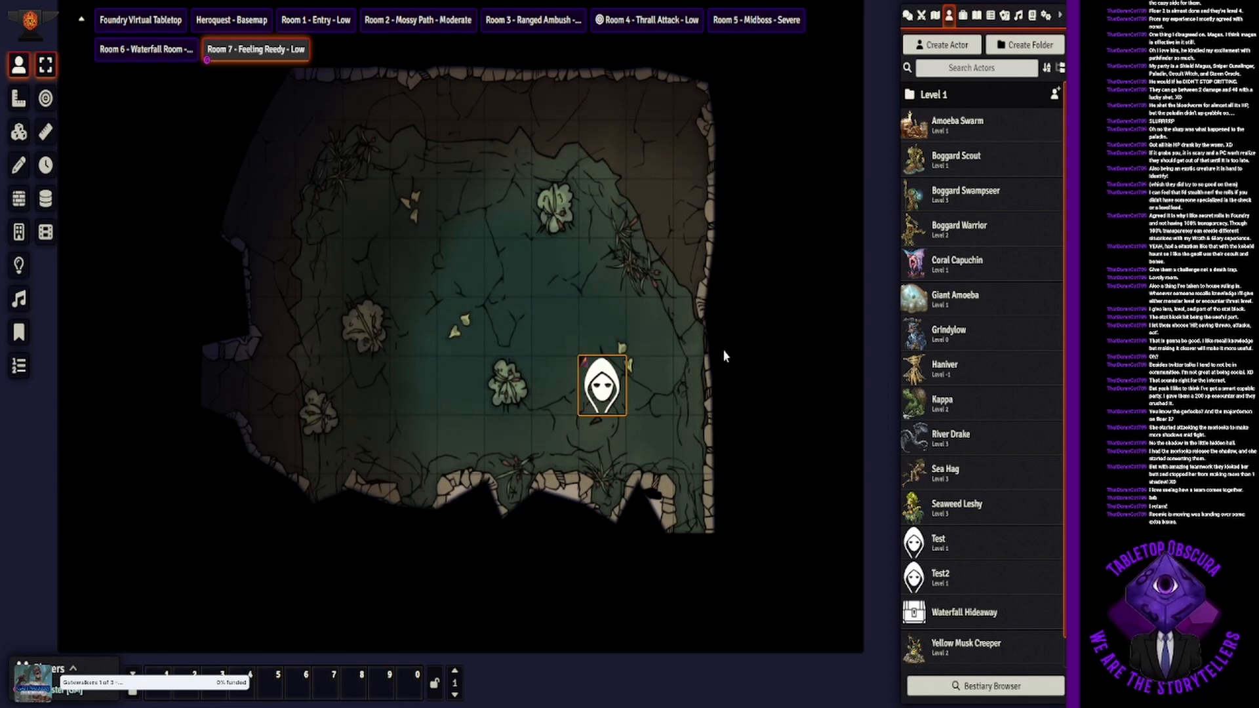
Step: Open the eastern Haniver token's sheet, read its Rearrange Possessions action, and close the sheet
click(626, 294)
click(634, 247)
double_click(634, 247)
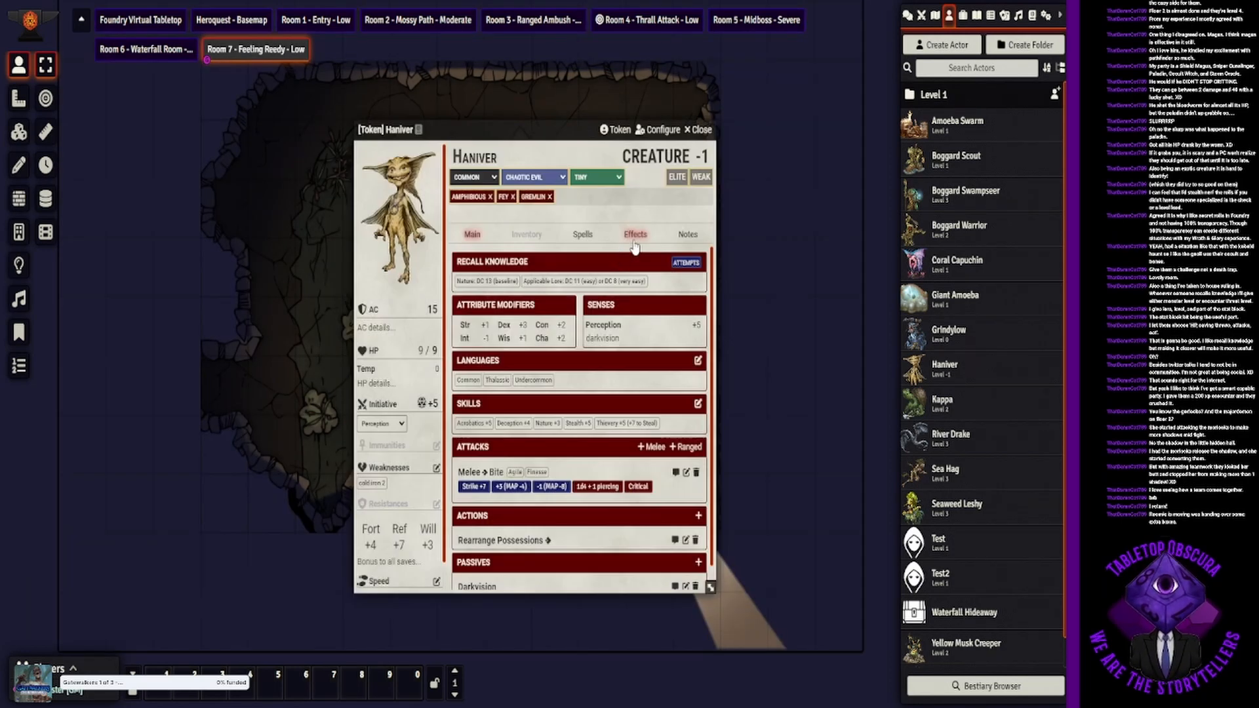
click(530, 521)
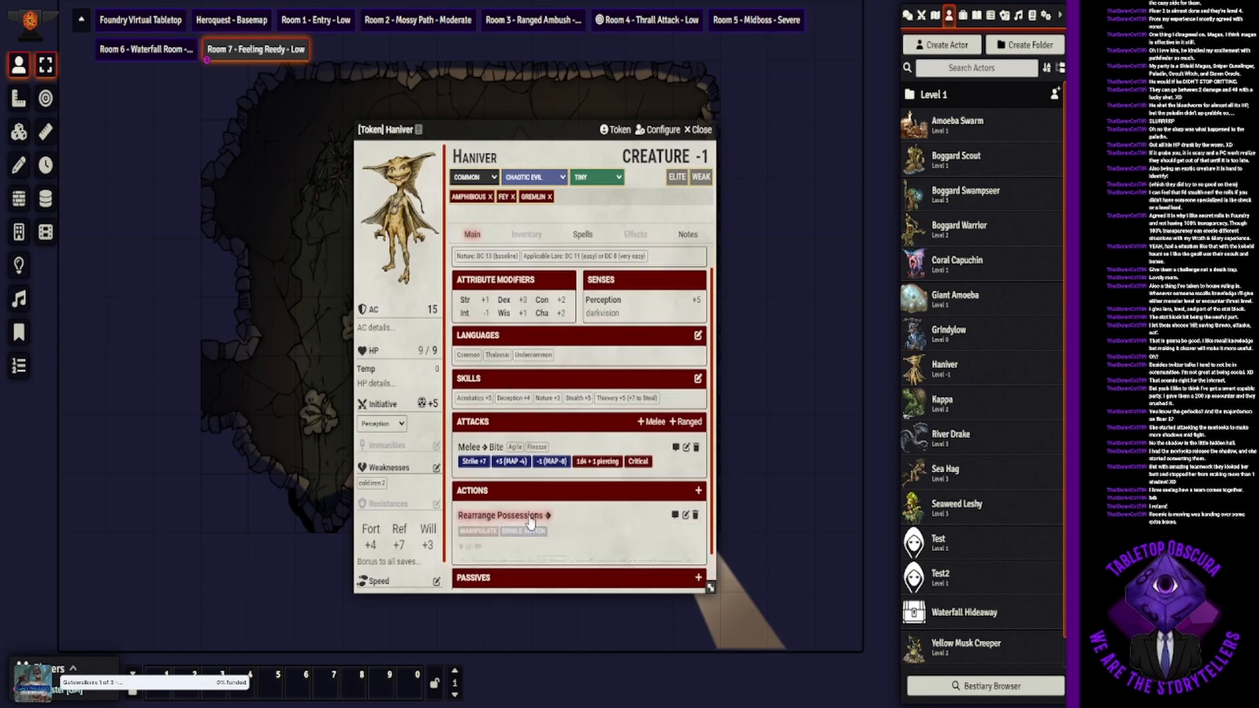
scroll(669, 400, down, 3)
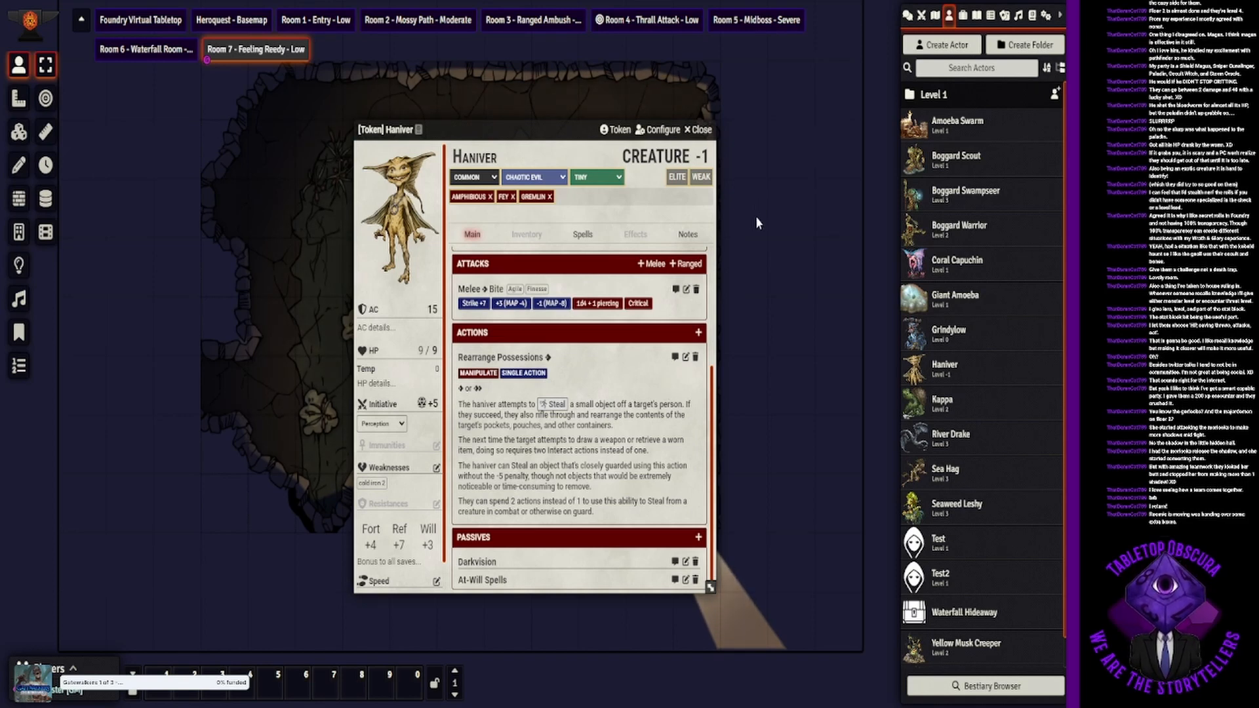
click(700, 129)
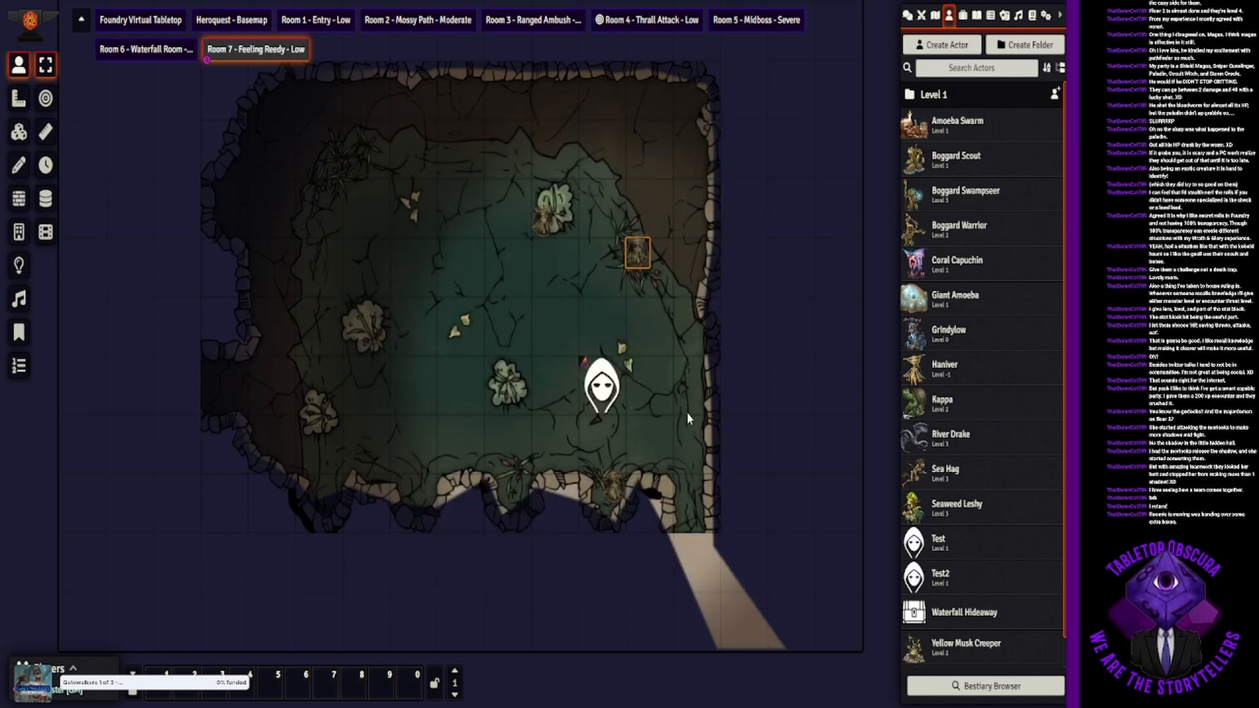
Step: Align the wall ends on both sides of the southeast passage and close its opening with a new wall
click(19, 198)
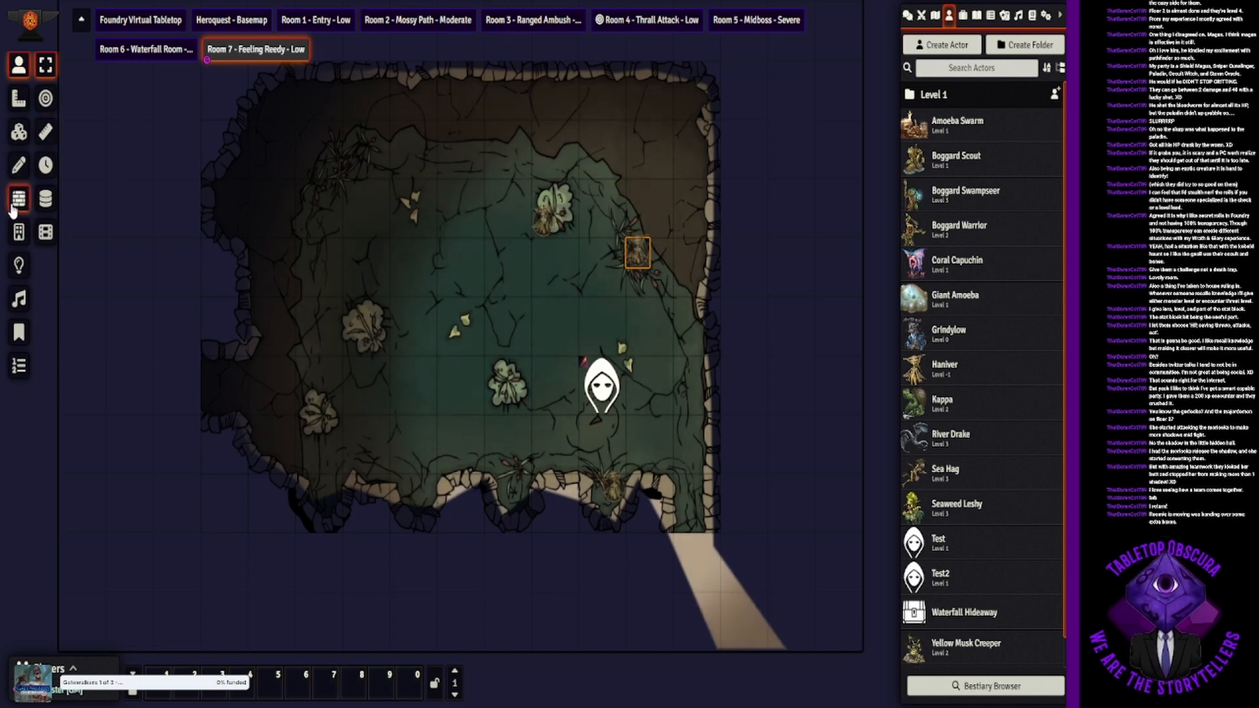
mouse_move(667, 536)
mouse_down()
mouse_move(670, 484)
mouse_move(670, 536)
mouse_up()
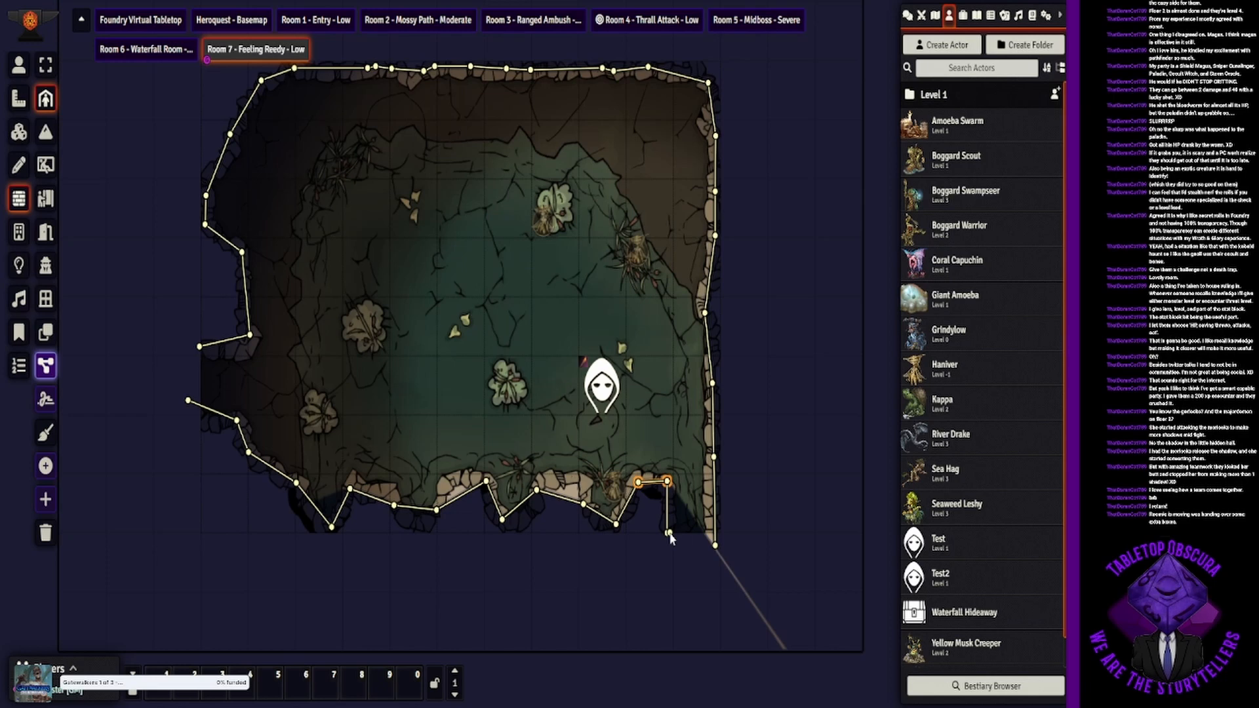
click(712, 545)
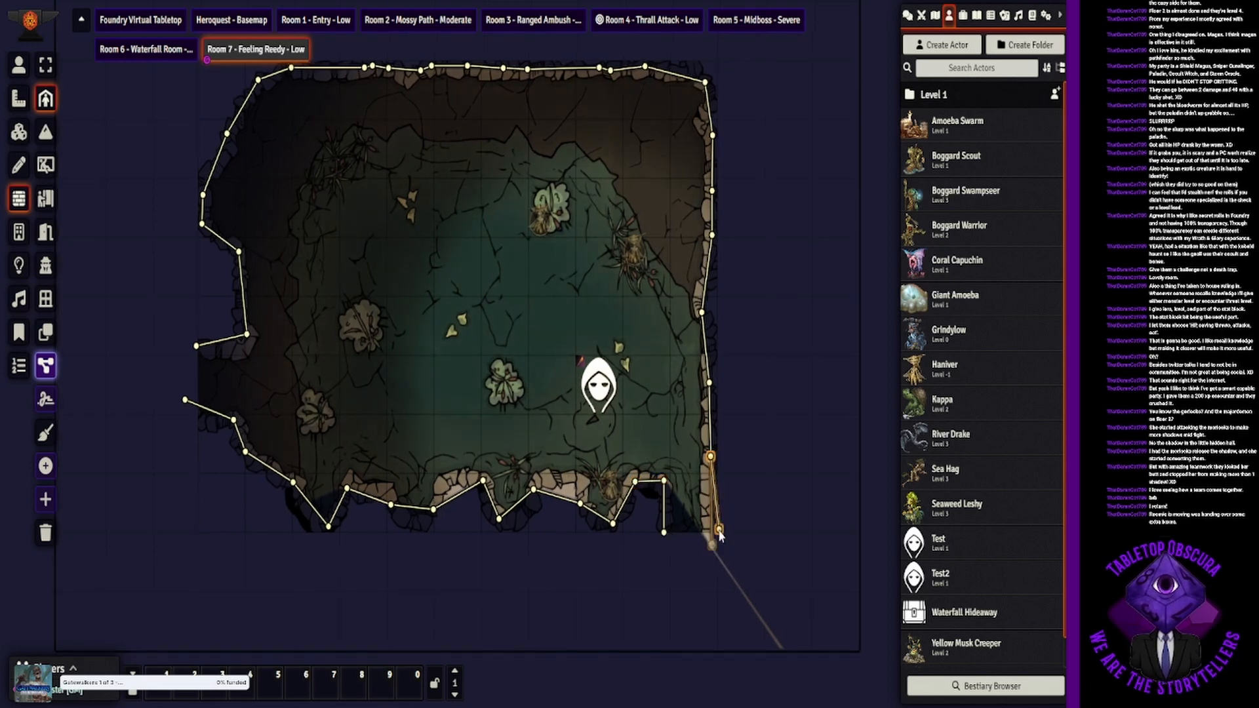
drag(715, 536, 718, 532)
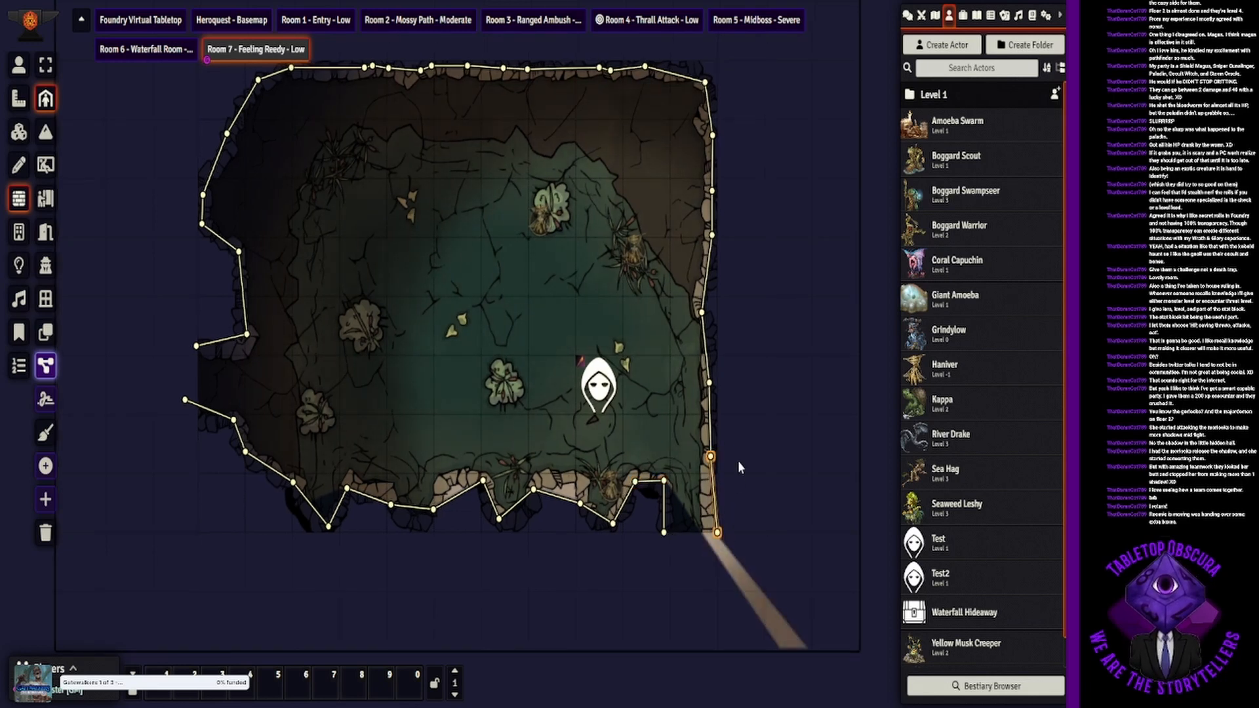
click(664, 524)
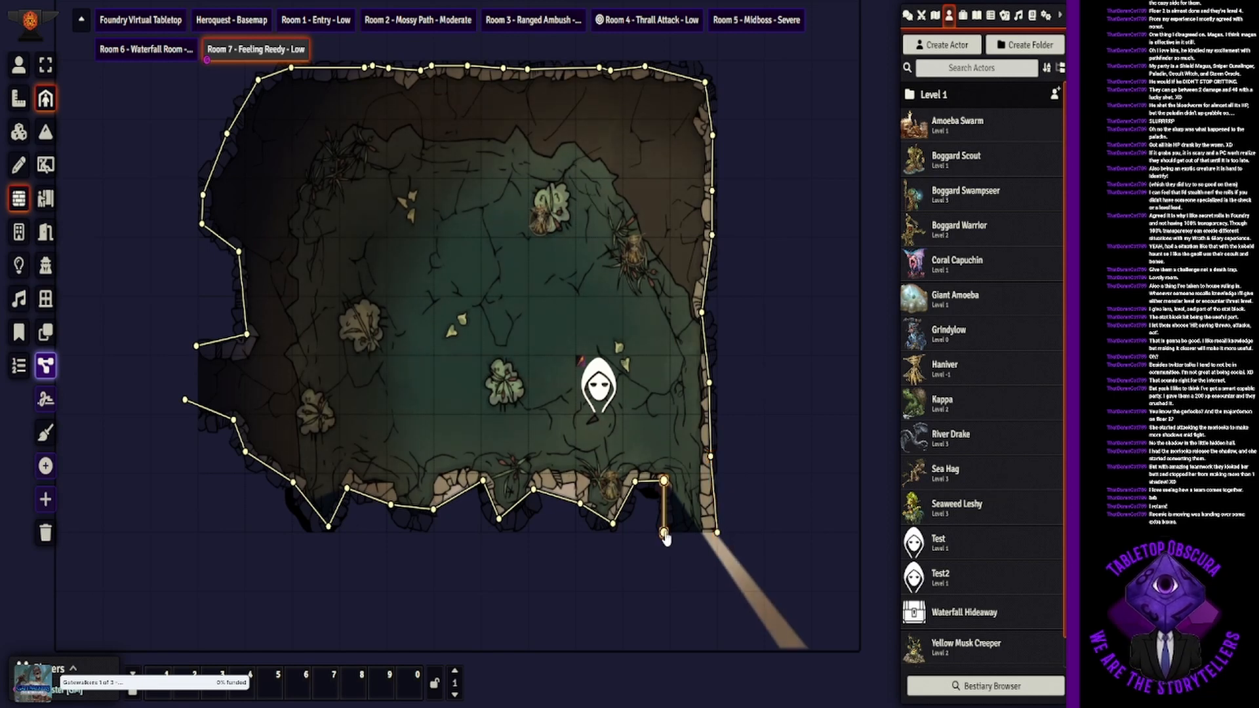
drag(663, 532, 717, 533)
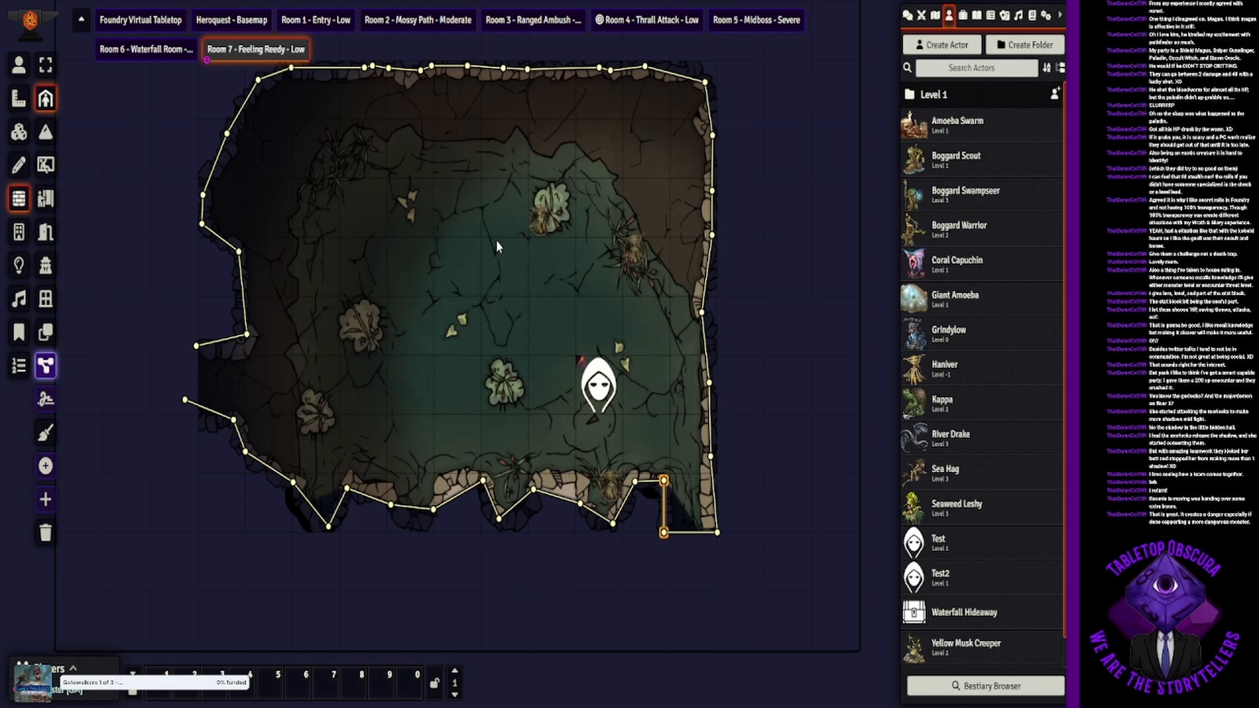
Step: Shift the wall corner on the southern rocks slightly southwest to follow the rock edge, and return to the token controls
drag(528, 316, 570, 325)
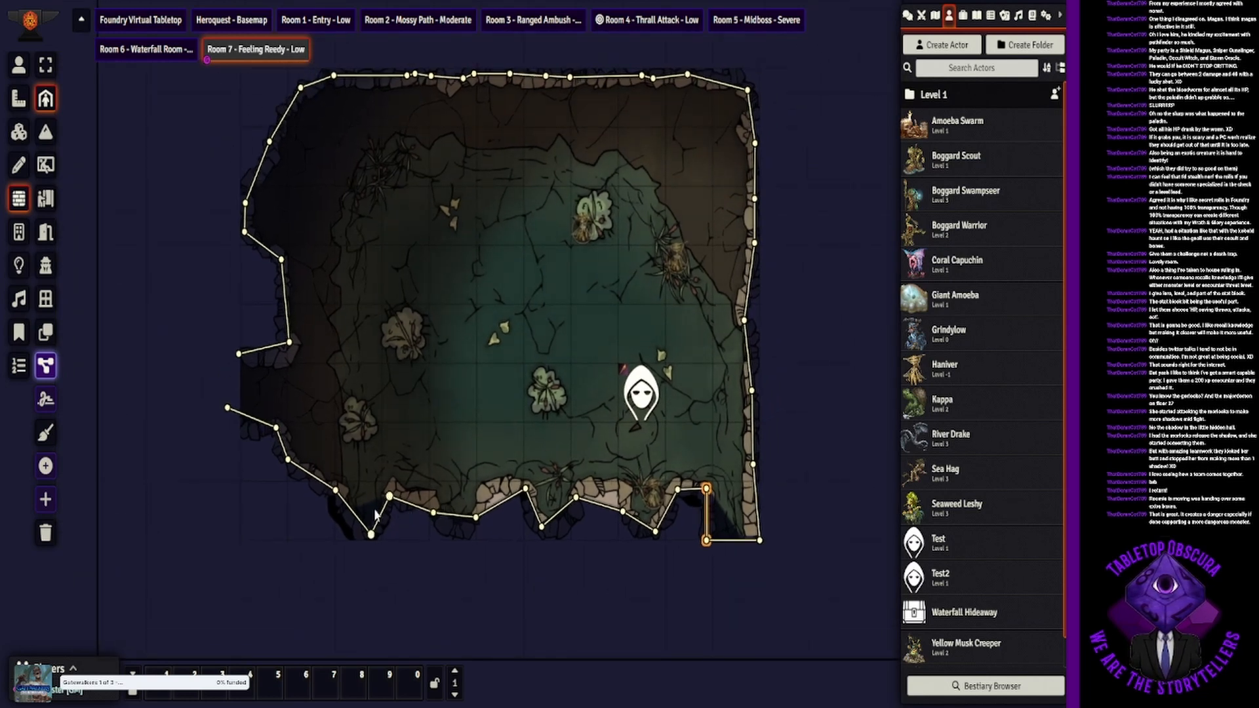
click(457, 522)
mouse_move(476, 517)
mouse_down()
mouse_move(452, 548)
mouse_move(459, 533)
mouse_up()
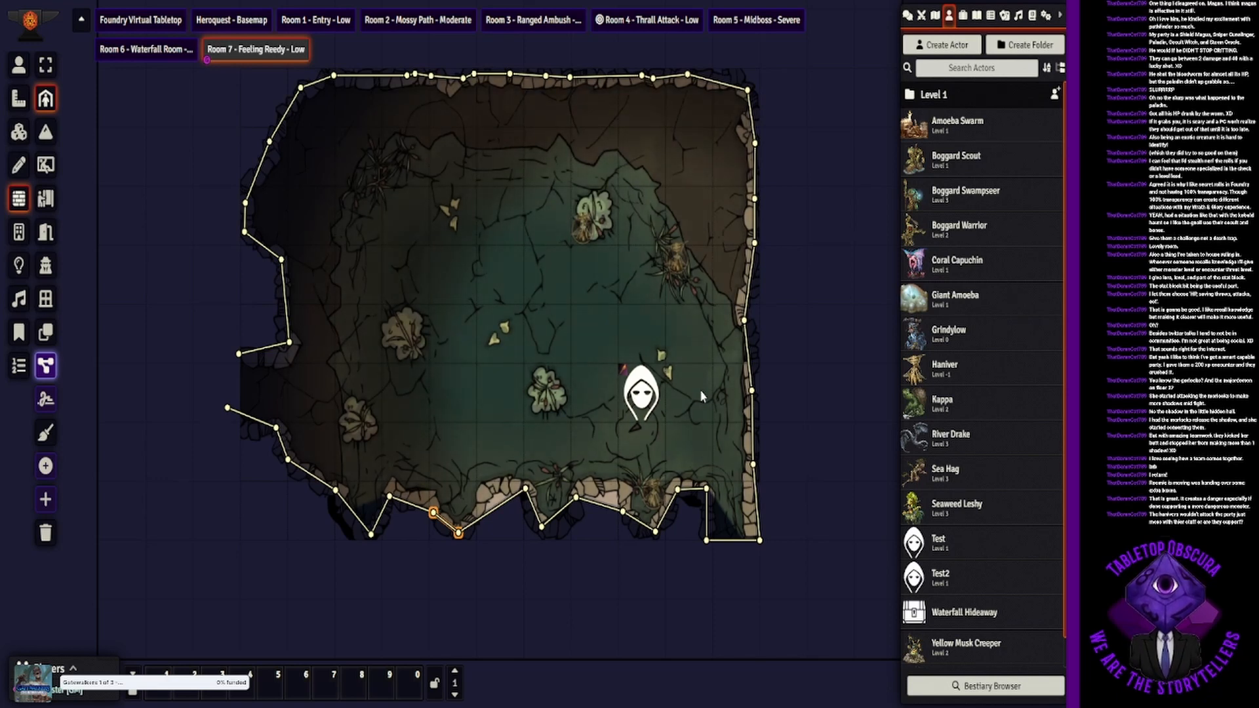
click(19, 64)
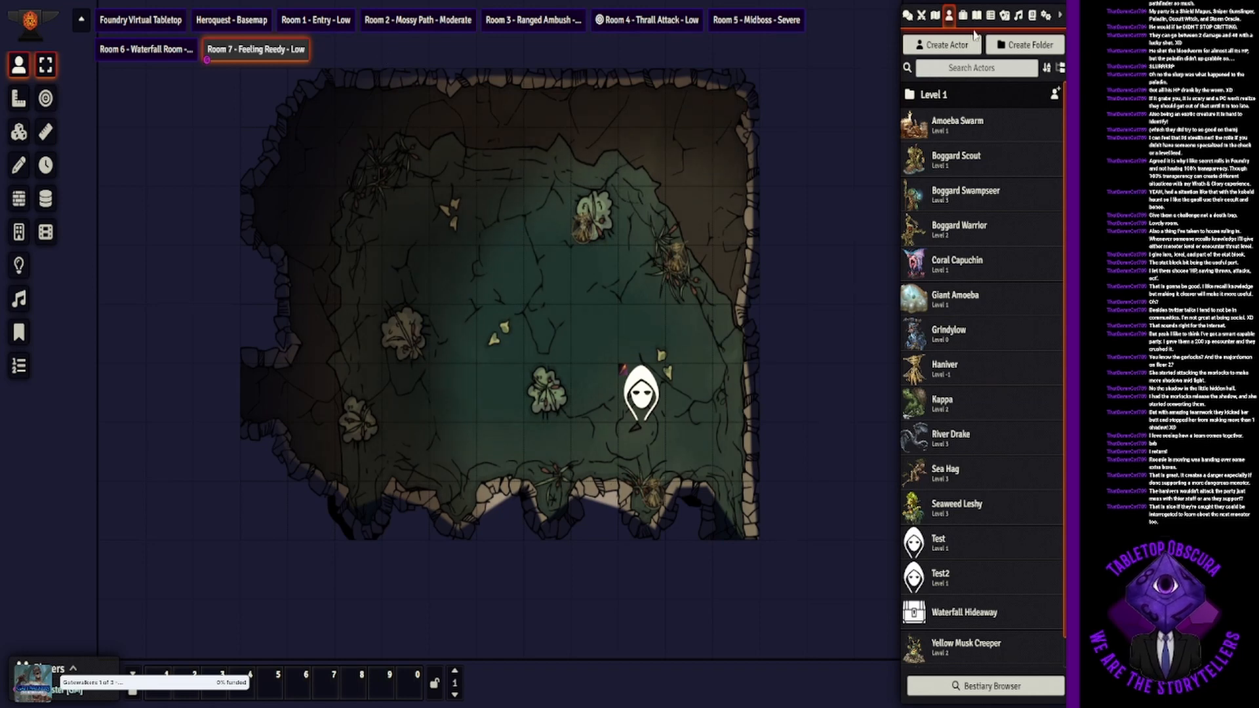
click(935, 14)
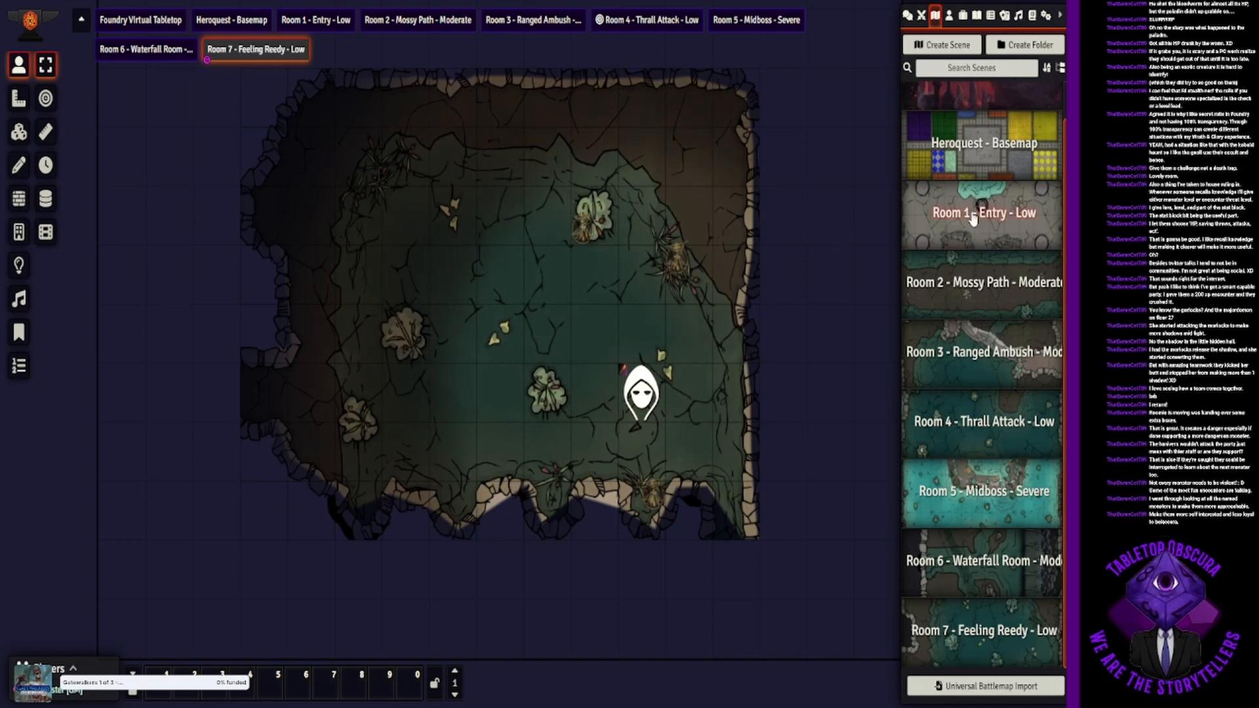
scroll(973, 217, up, 1)
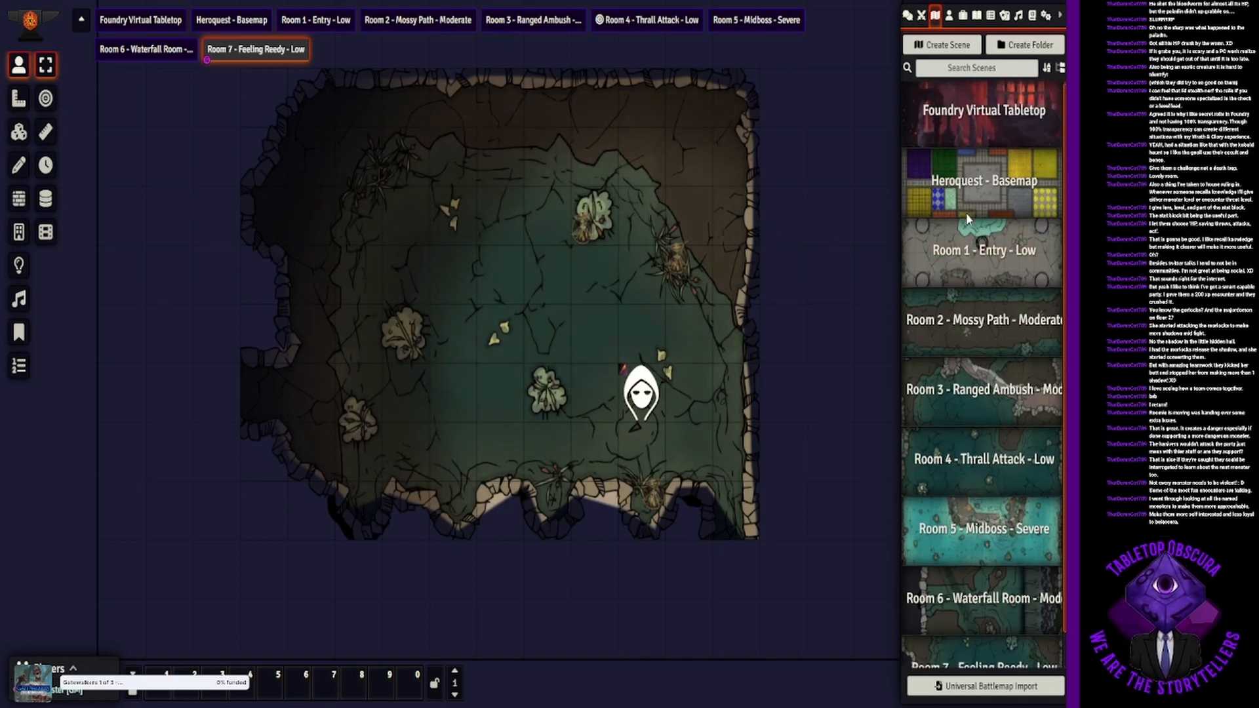
scroll(964, 226, down, 1)
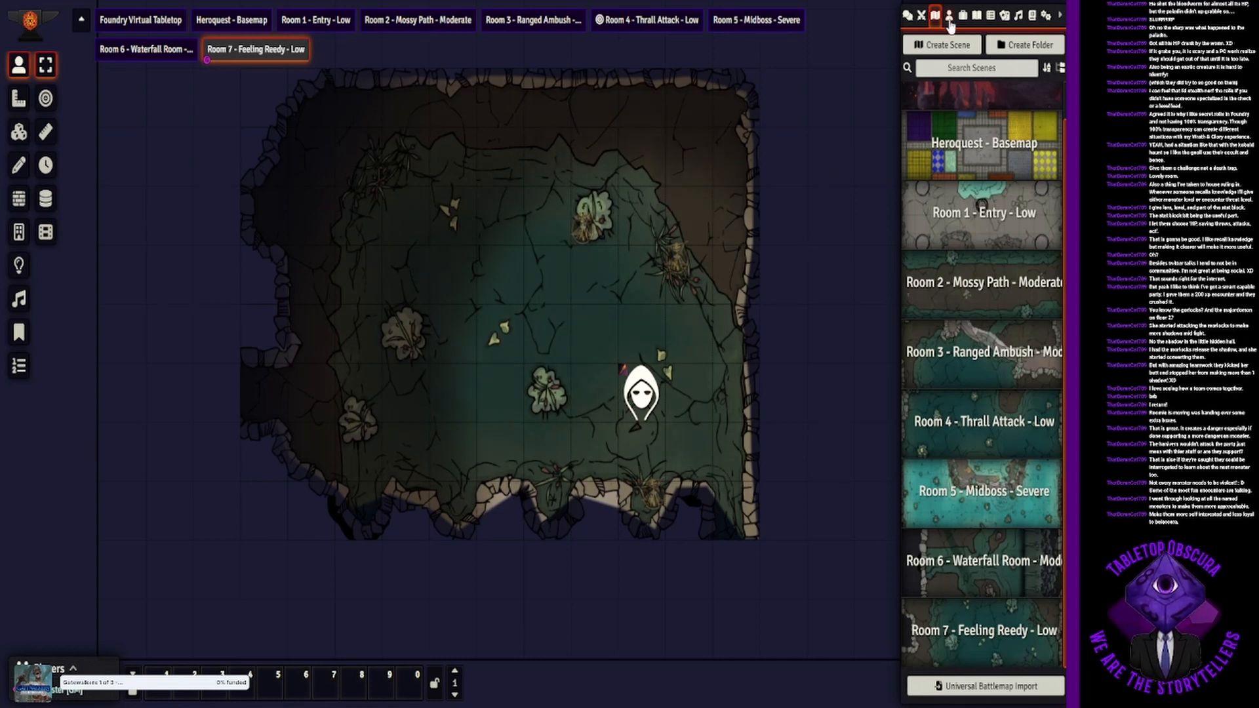
click(949, 19)
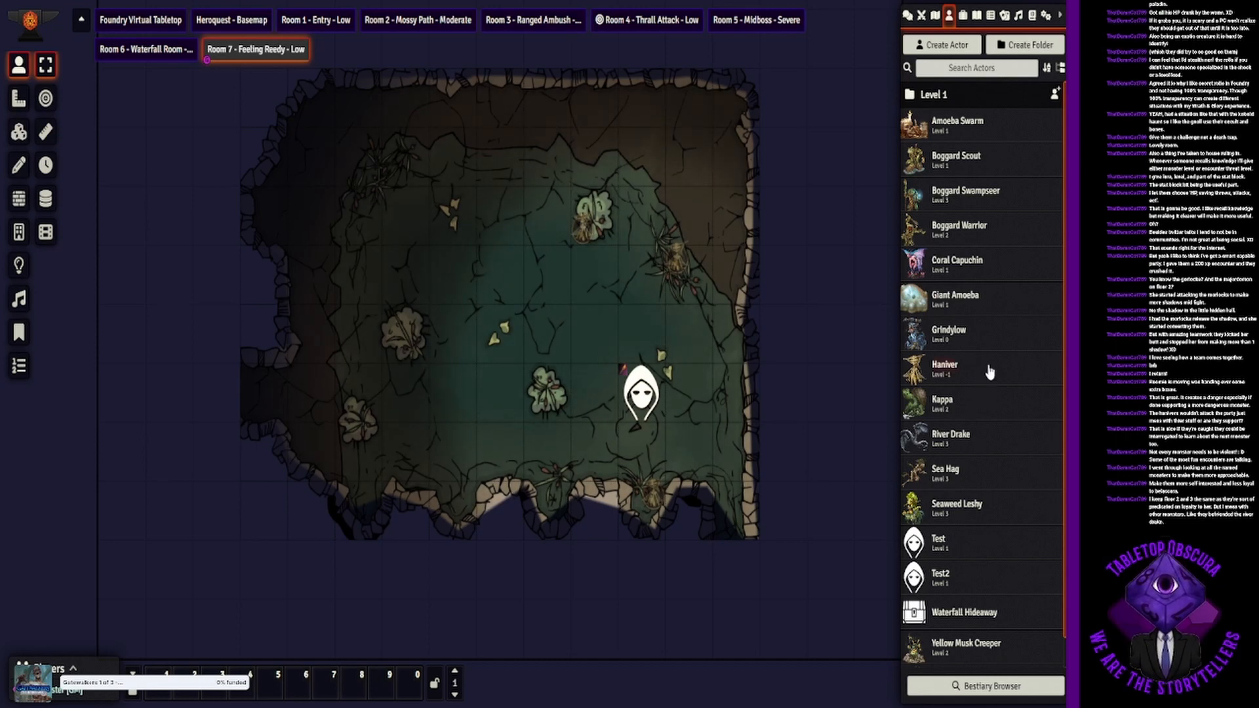
scroll(989, 371, down, 1)
scroll(989, 371, up, 1)
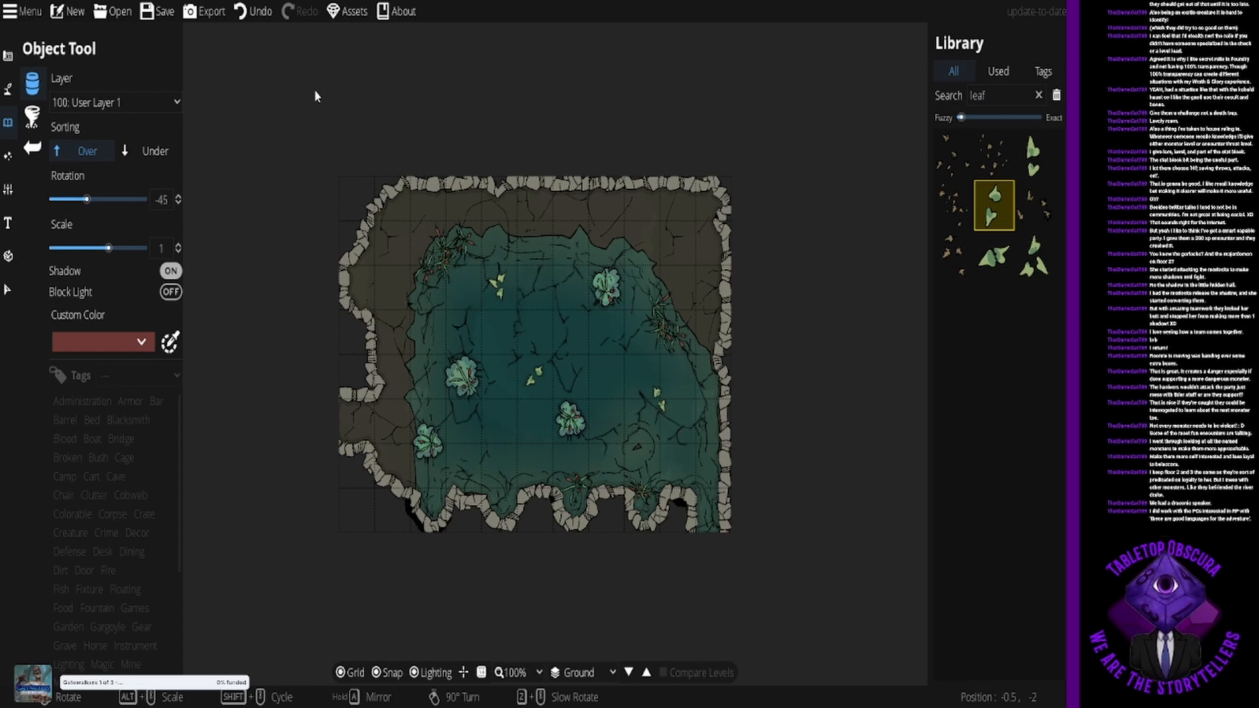
Step: Create a new map 8 tiles wide and 11 tiles high
click(76, 15)
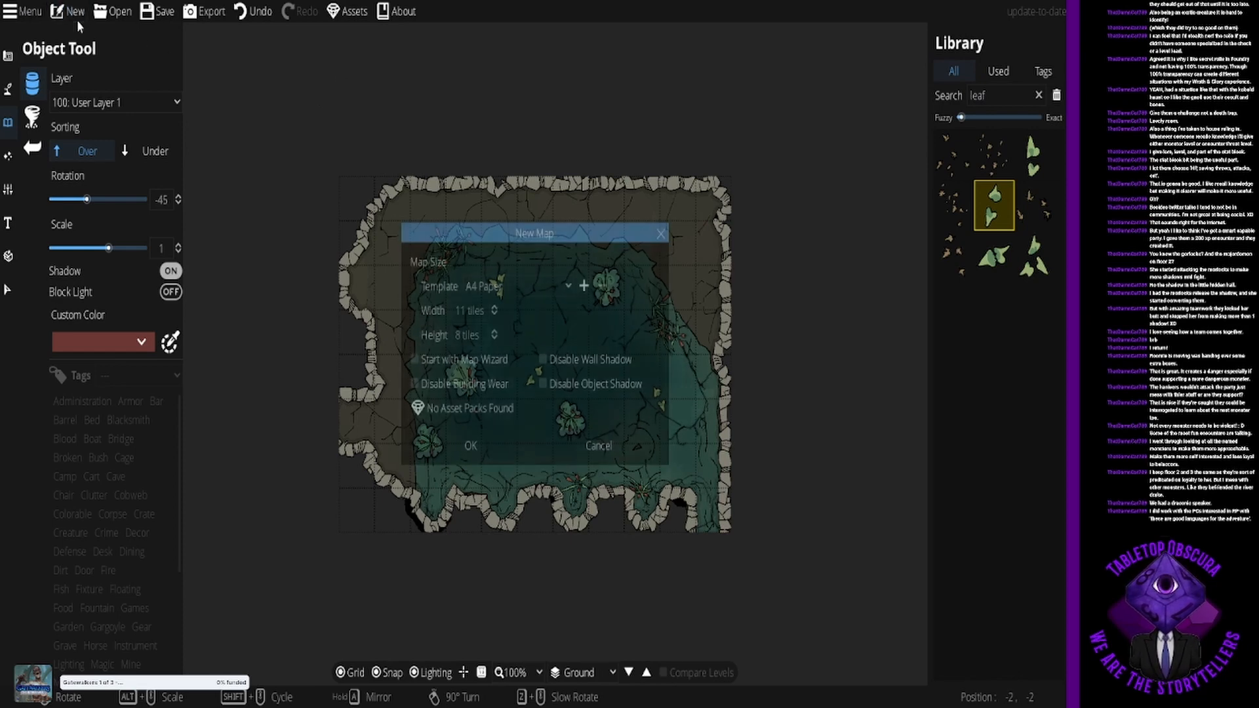
click(466, 313)
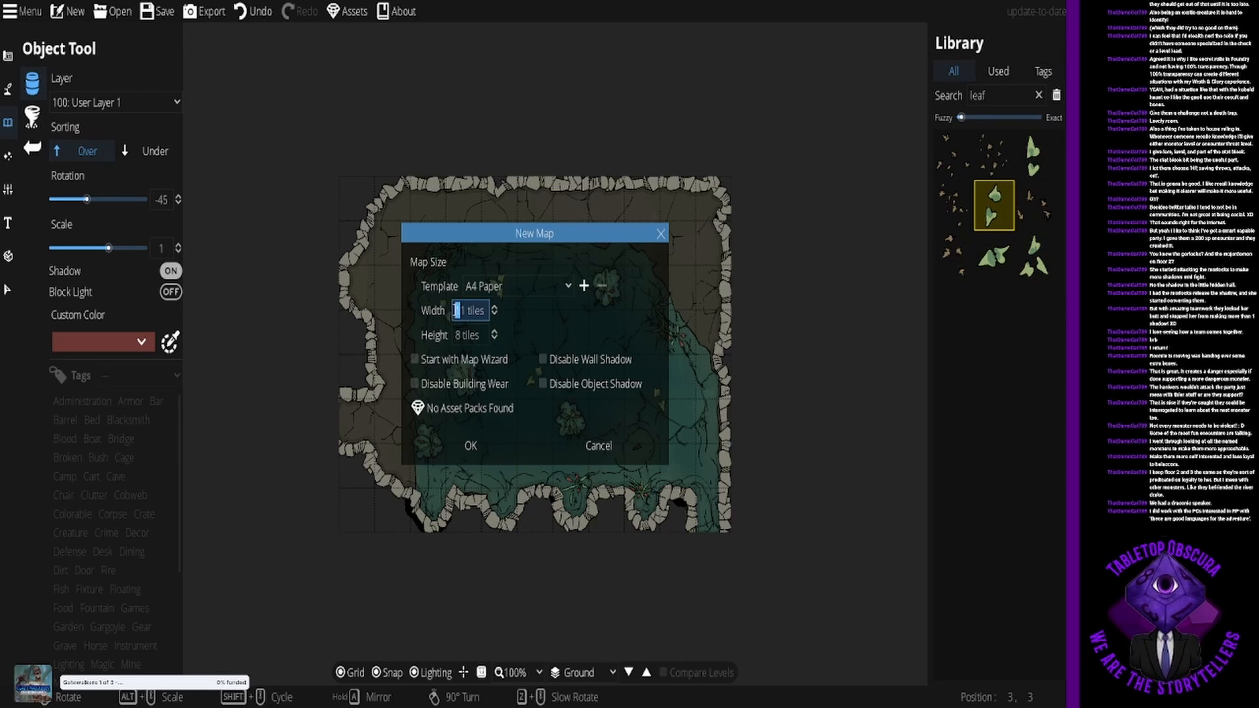
text(8)
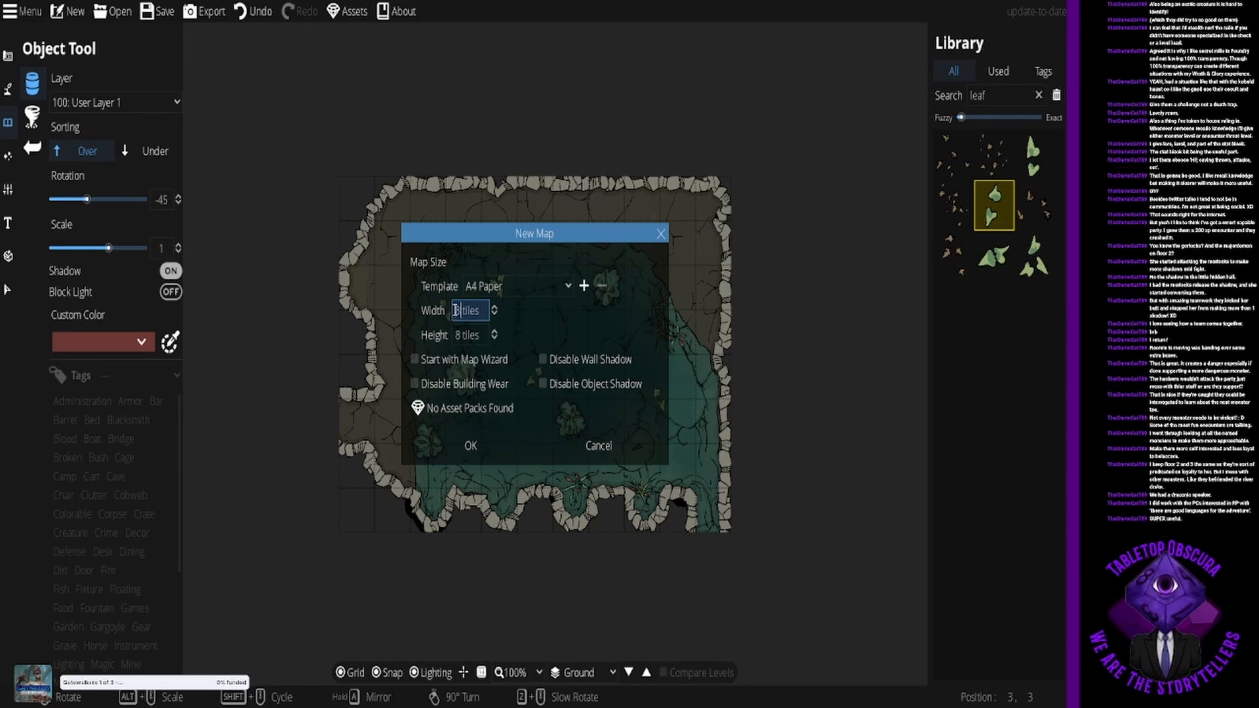
click(465, 336)
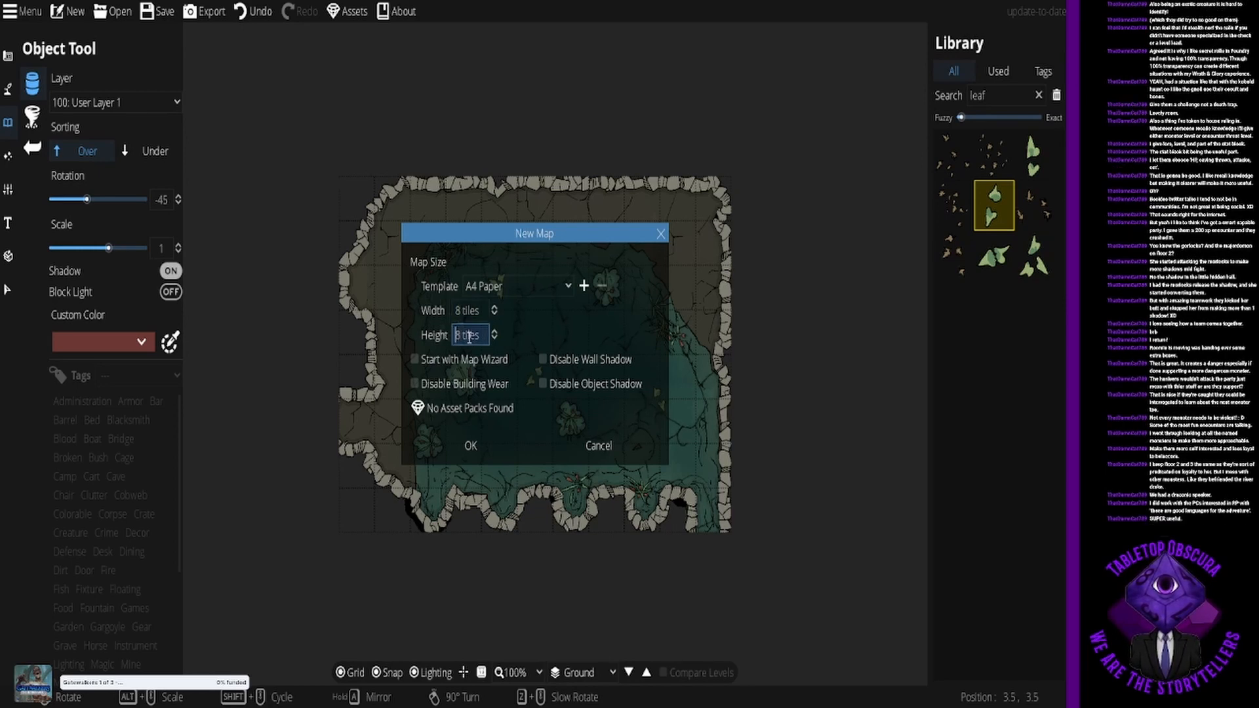
text(11)
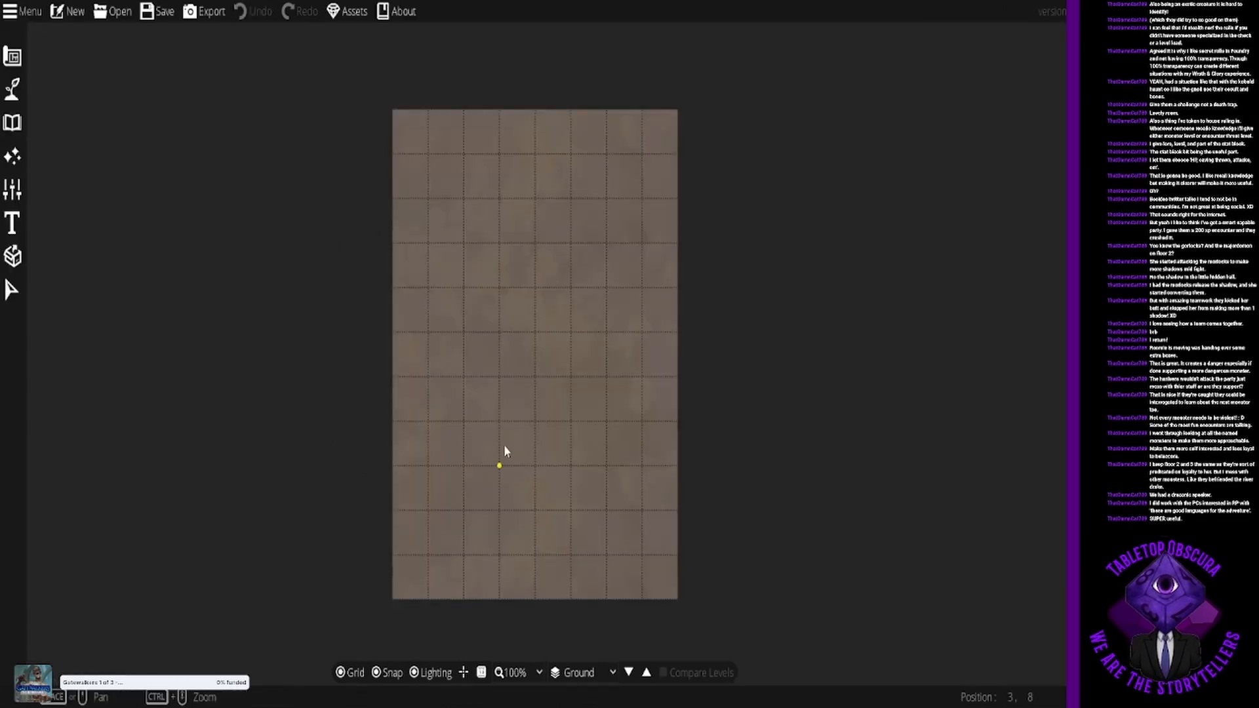
Step: Disable the terrain so the new map has no ground texture
click(14, 58)
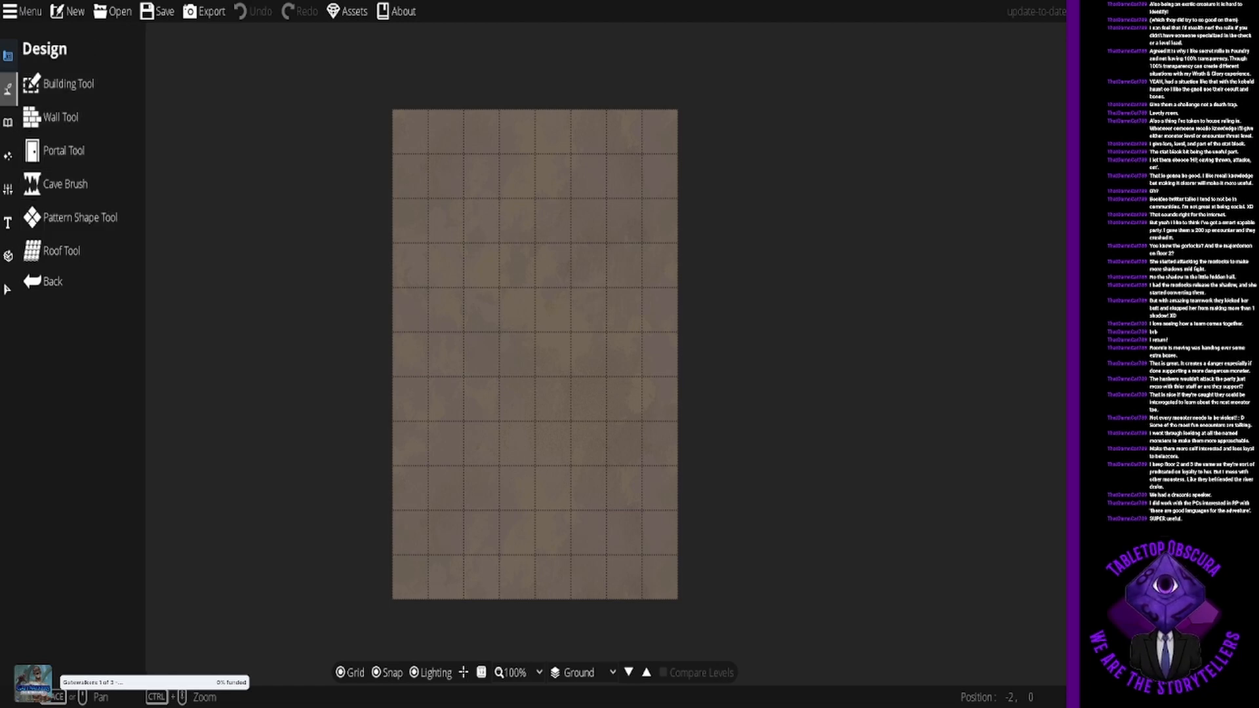
click(8, 89)
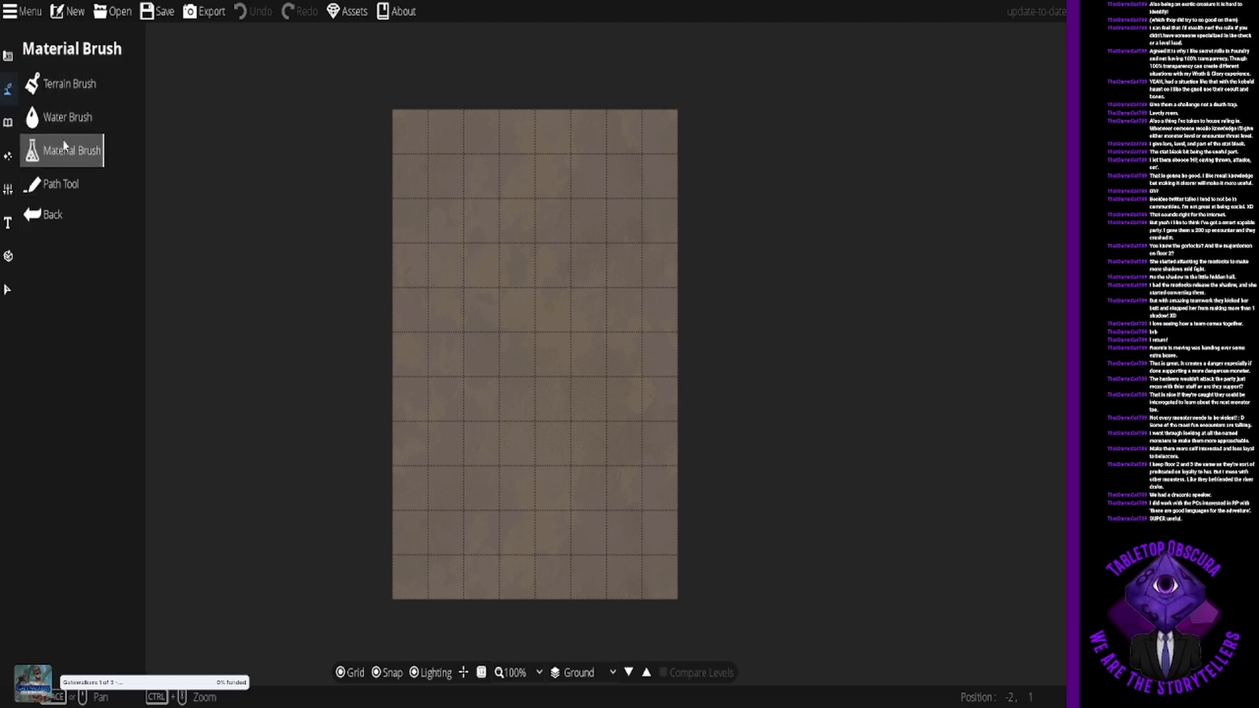
click(69, 83)
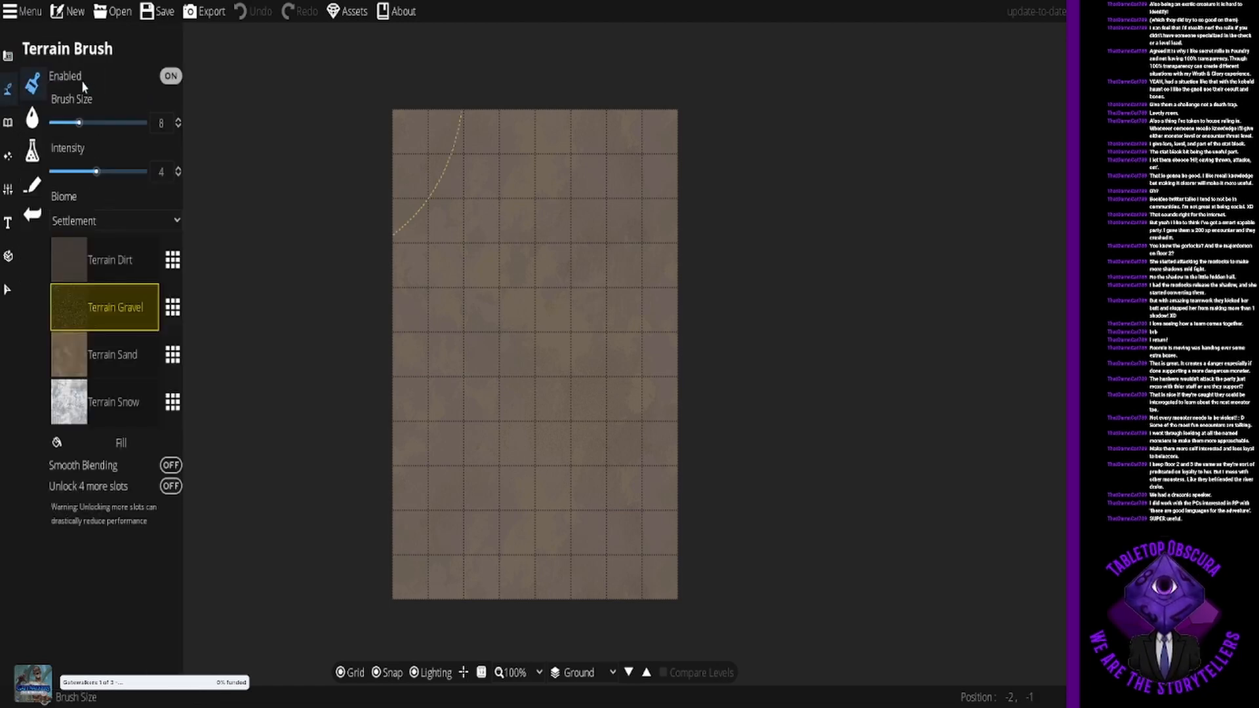
click(176, 78)
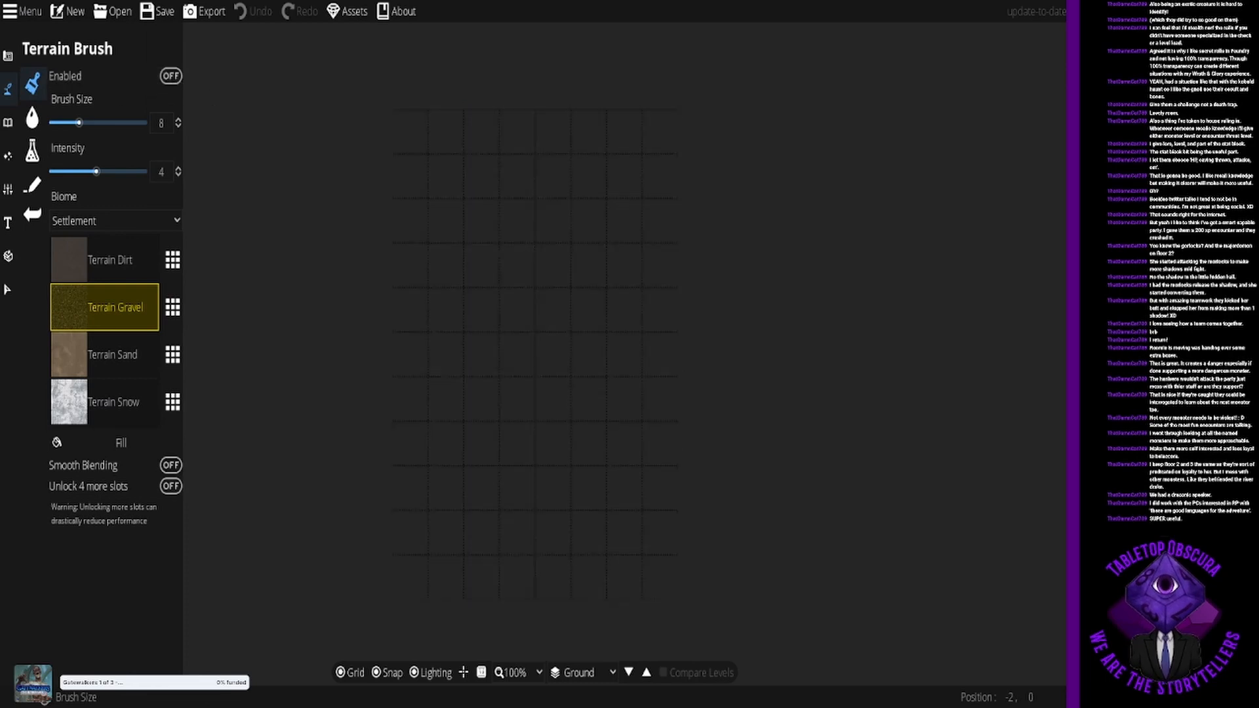
Step: Dig a narrow cave passage with the Cave Brush from the southeast edge up along the map's east side
click(8, 55)
click(65, 183)
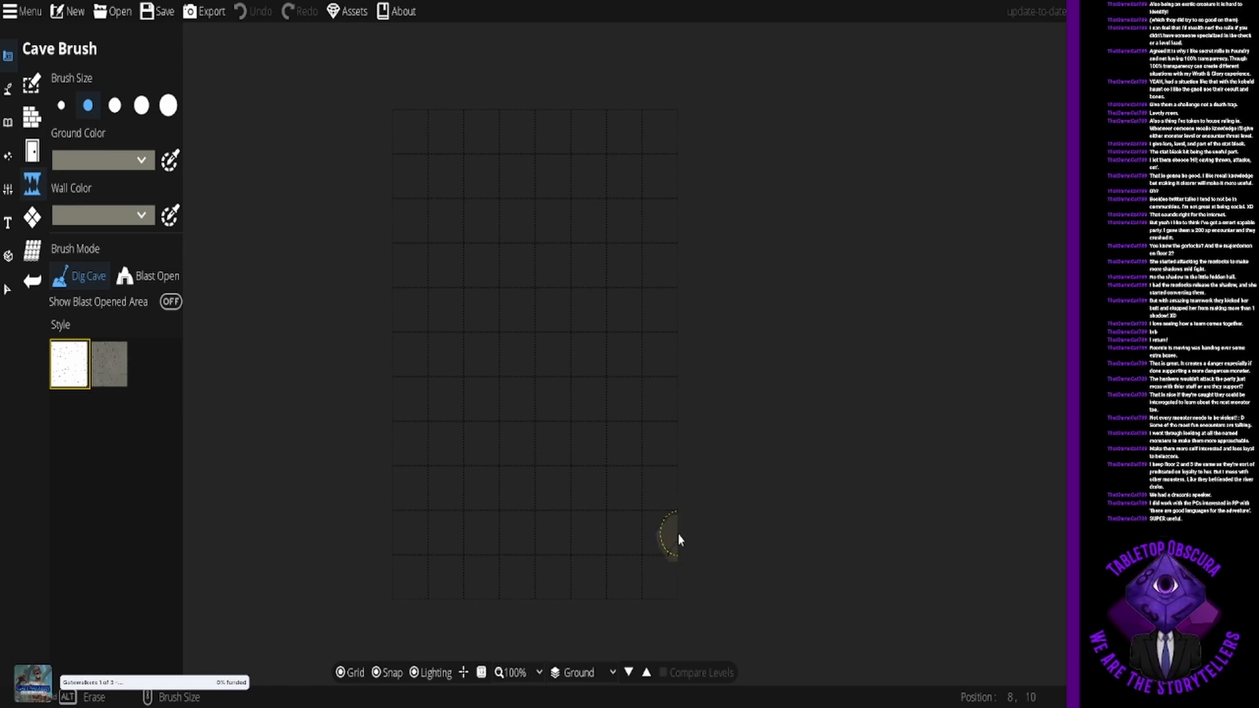
drag(677, 522, 677, 522)
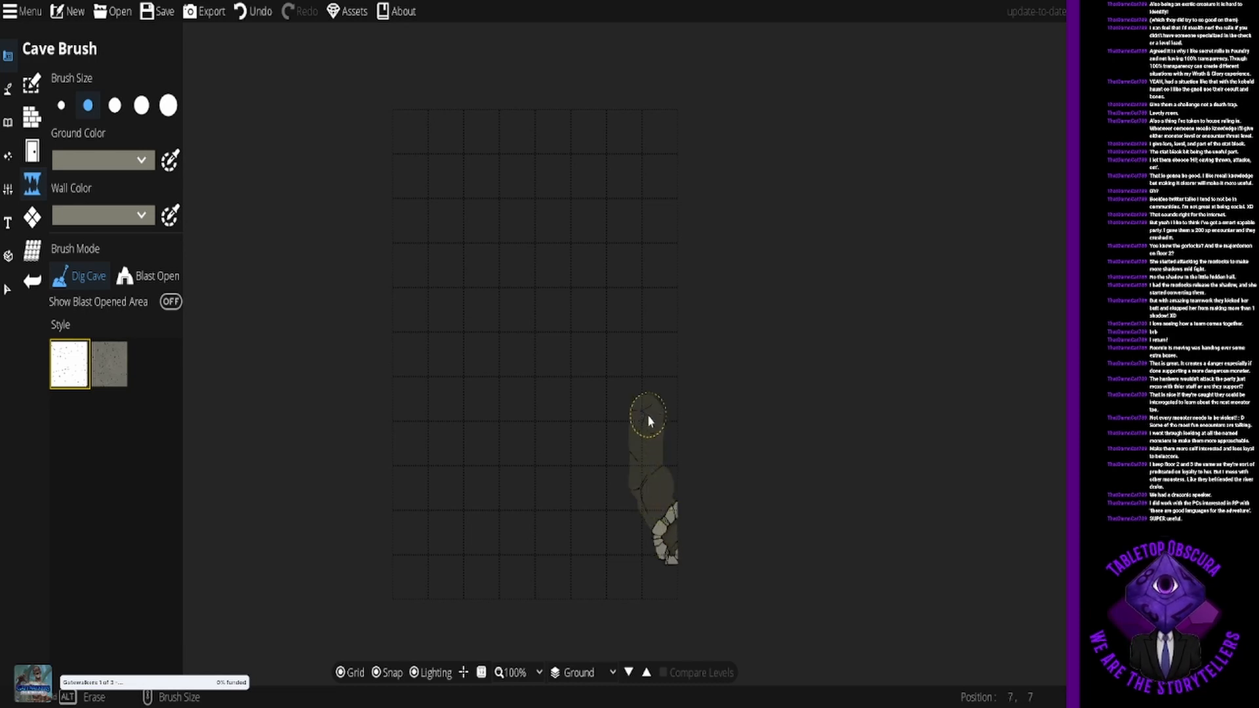
drag(648, 419, 659, 317)
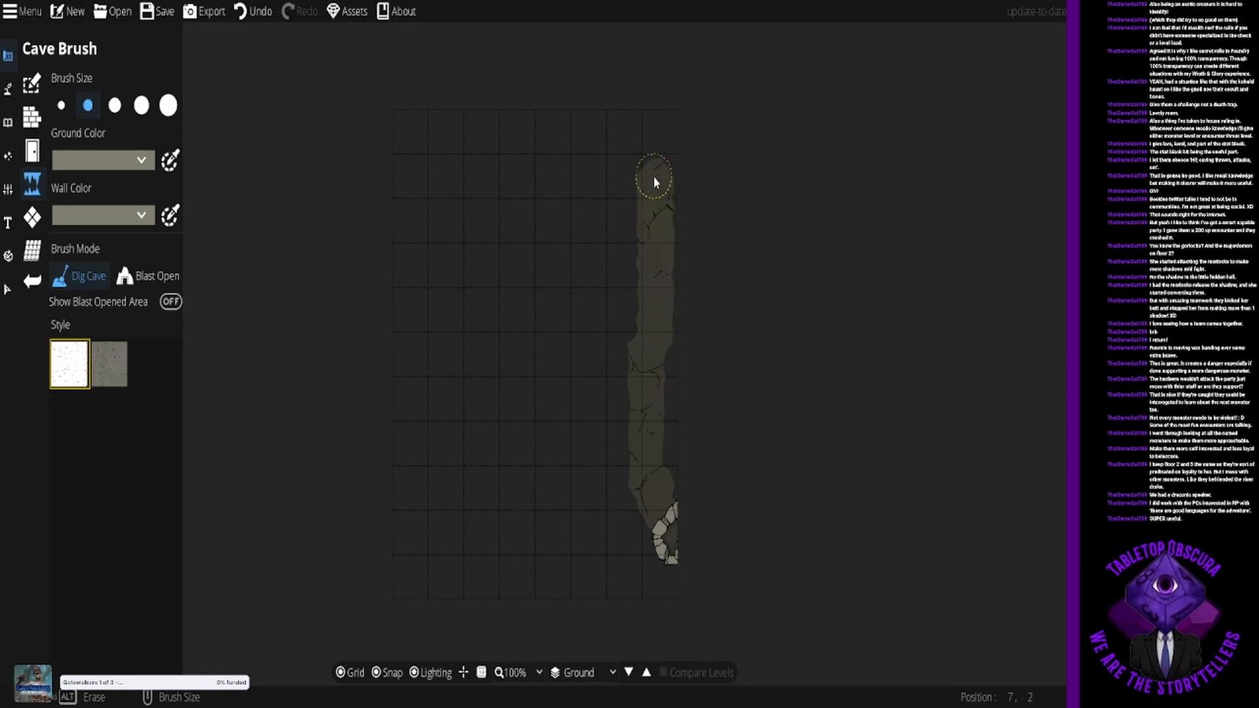
drag(653, 175, 653, 176)
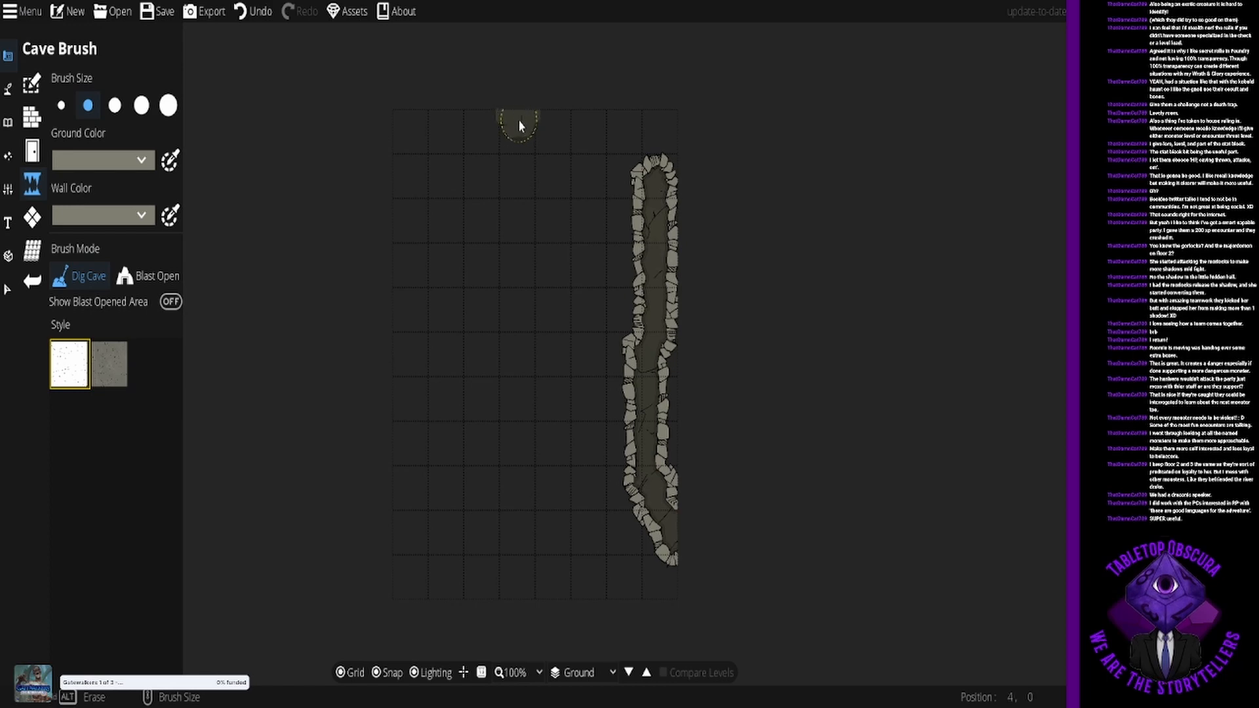
Step: Continue the cave passage along the north, west and south sides into a closed ring, with openings mid-north and mid-south
drag(520, 126, 517, 143)
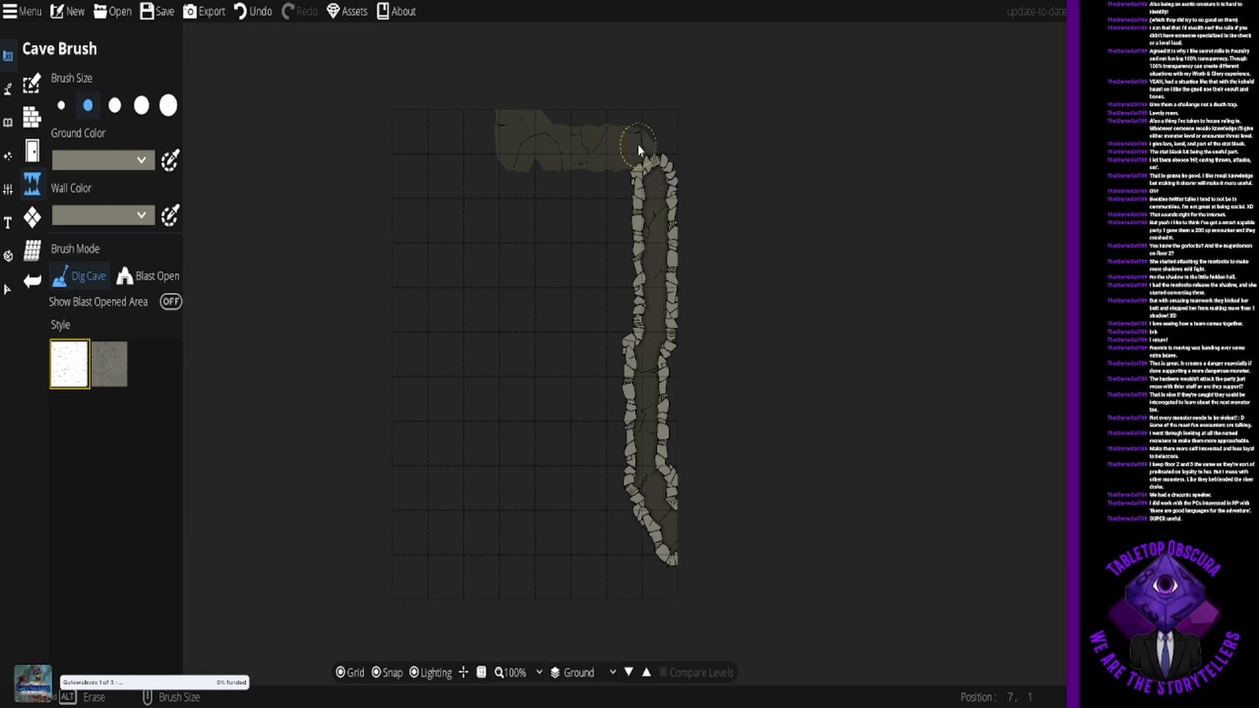
mouse_move(638, 144)
mouse_down()
mouse_move(651, 139)
mouse_move(656, 163)
mouse_up()
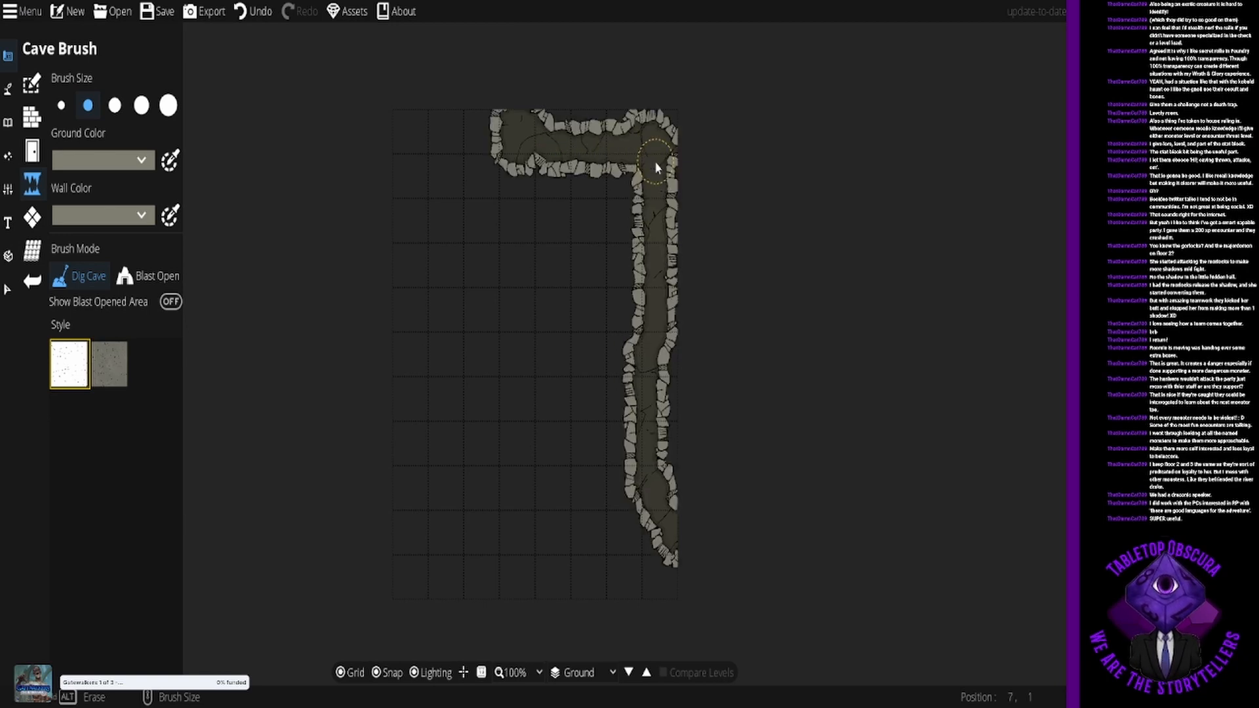
drag(494, 147, 492, 149)
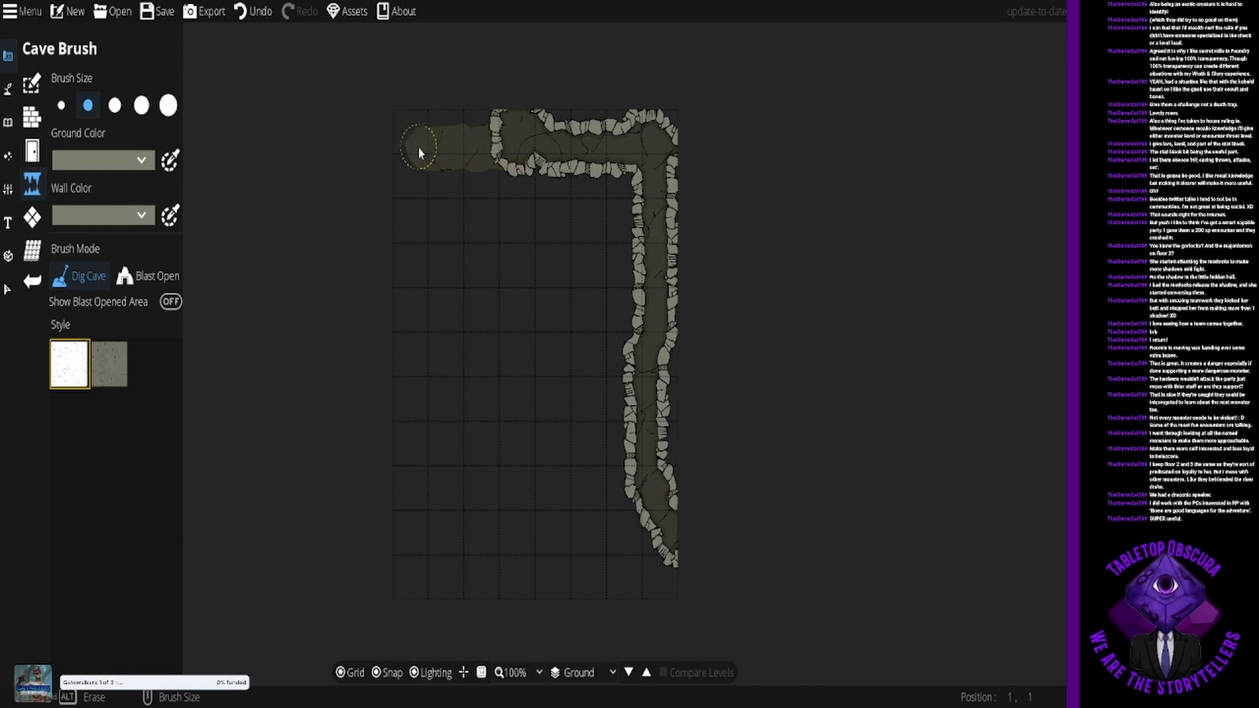
drag(417, 161, 419, 409)
mouse_move(415, 491)
mouse_down()
mouse_move(413, 573)
mouse_move(557, 583)
mouse_move(570, 576)
mouse_move(578, 534)
mouse_move(573, 573)
mouse_move(655, 570)
mouse_up()
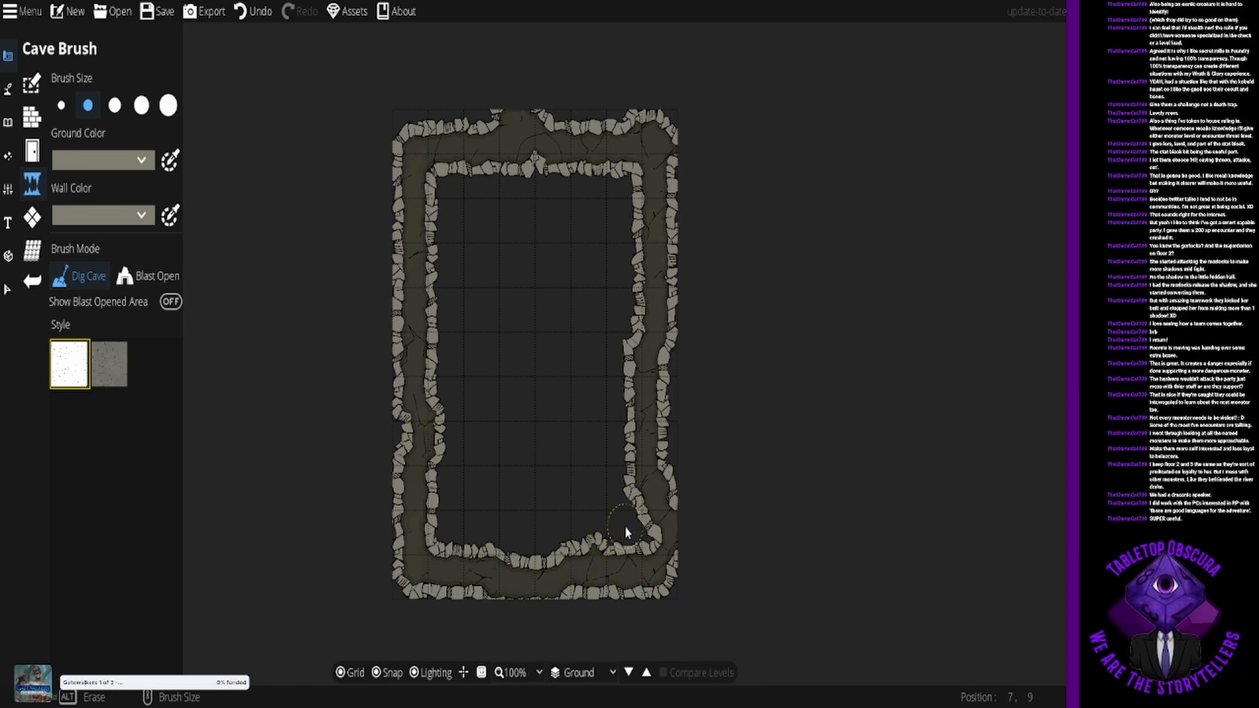
Step: Dig out the whole interior of the cave ring with the largest brush size
click(168, 105)
mouse_move(502, 508)
mouse_down()
mouse_move(465, 515)
mouse_move(481, 436)
mouse_move(466, 211)
mouse_move(606, 213)
mouse_move(612, 403)
mouse_move(550, 284)
mouse_move(533, 480)
mouse_move(545, 510)
mouse_move(608, 509)
mouse_up()
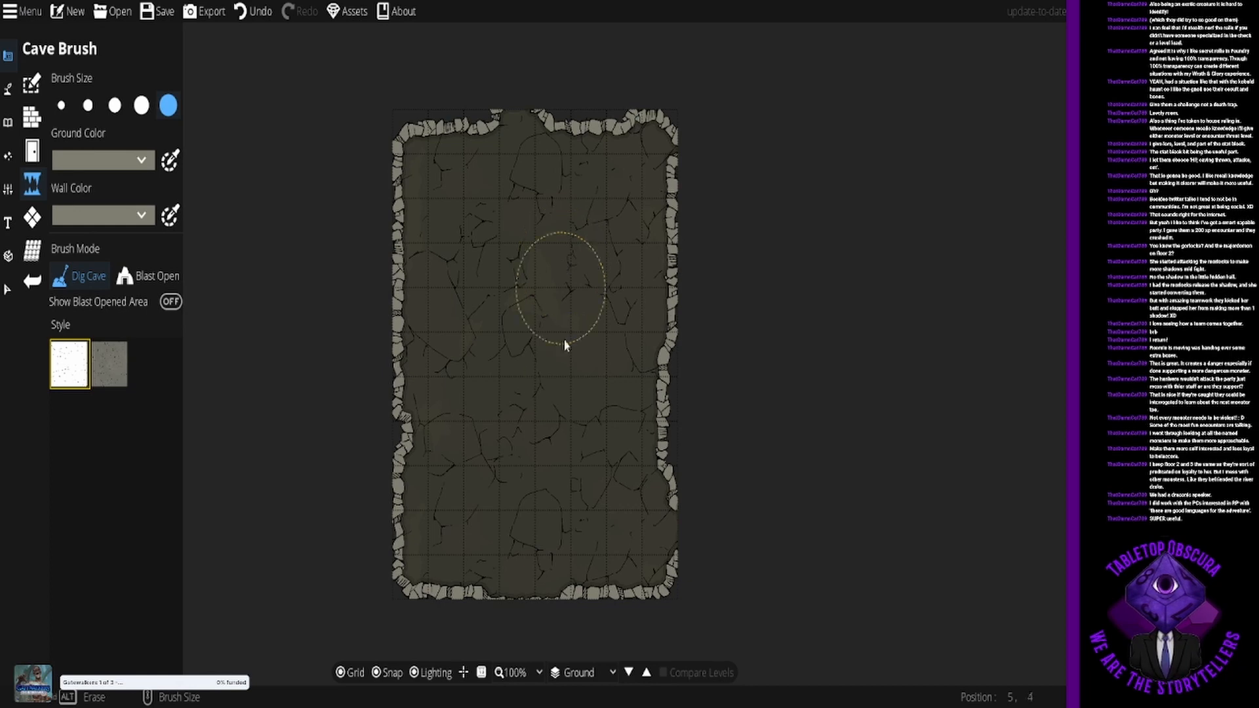
click(10, 84)
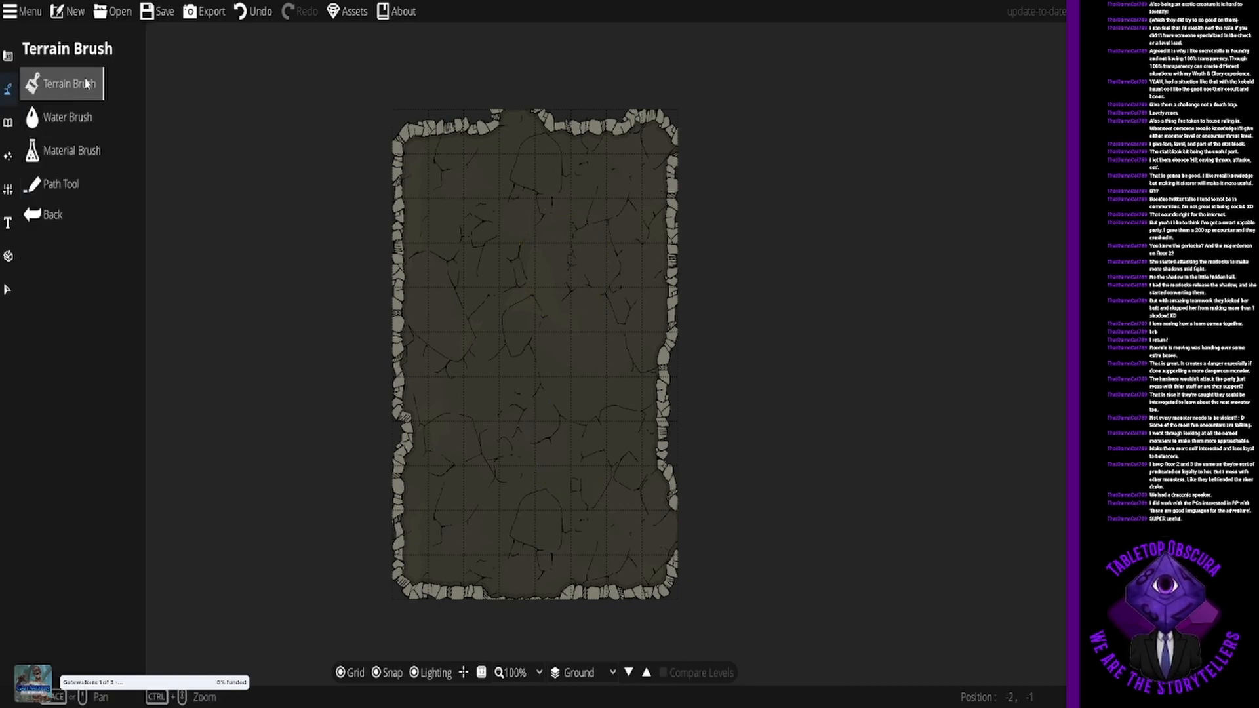
click(77, 121)
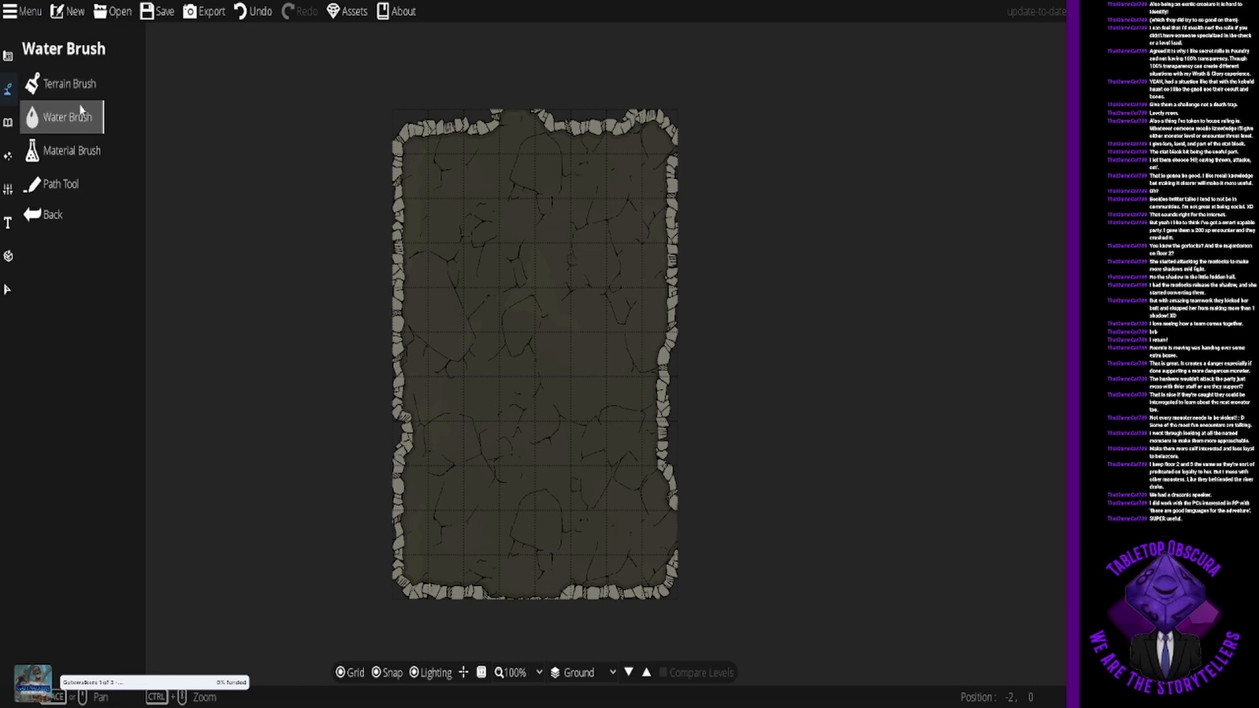
click(82, 80)
Step: Search the object library for "spikes" and choose Floor Spikes 01 for the Object Tool
click(8, 122)
click(61, 77)
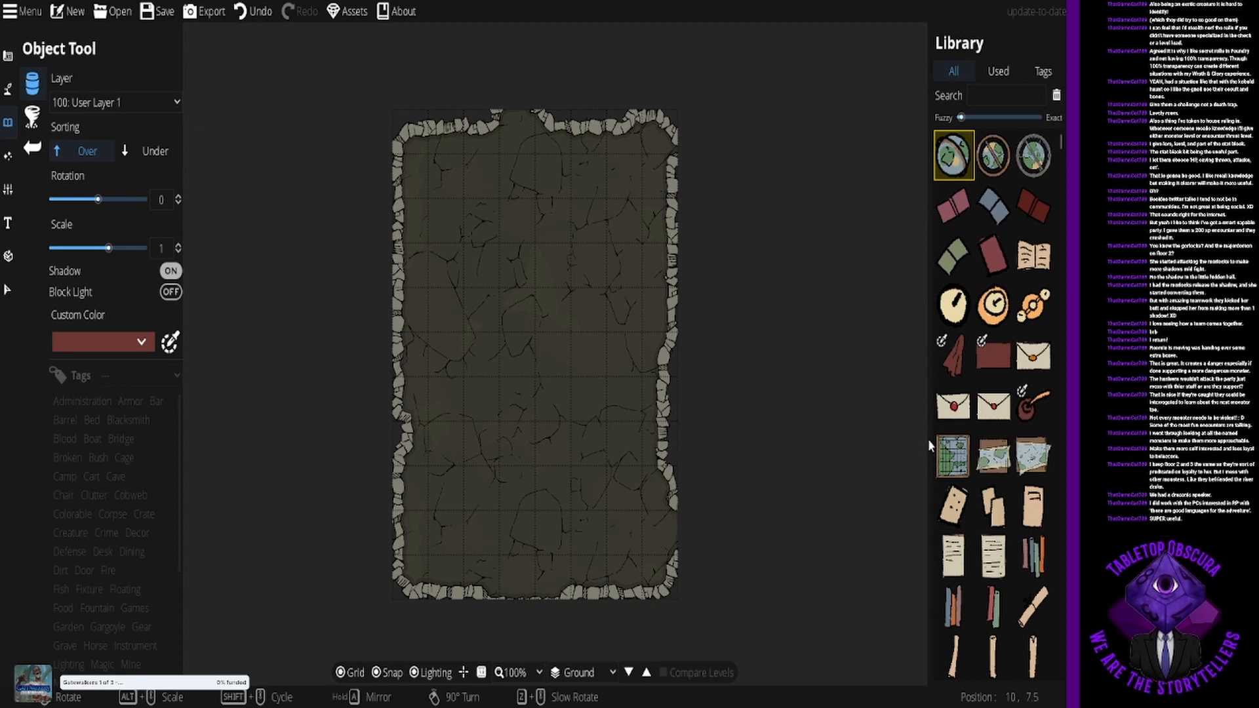
click(983, 90)
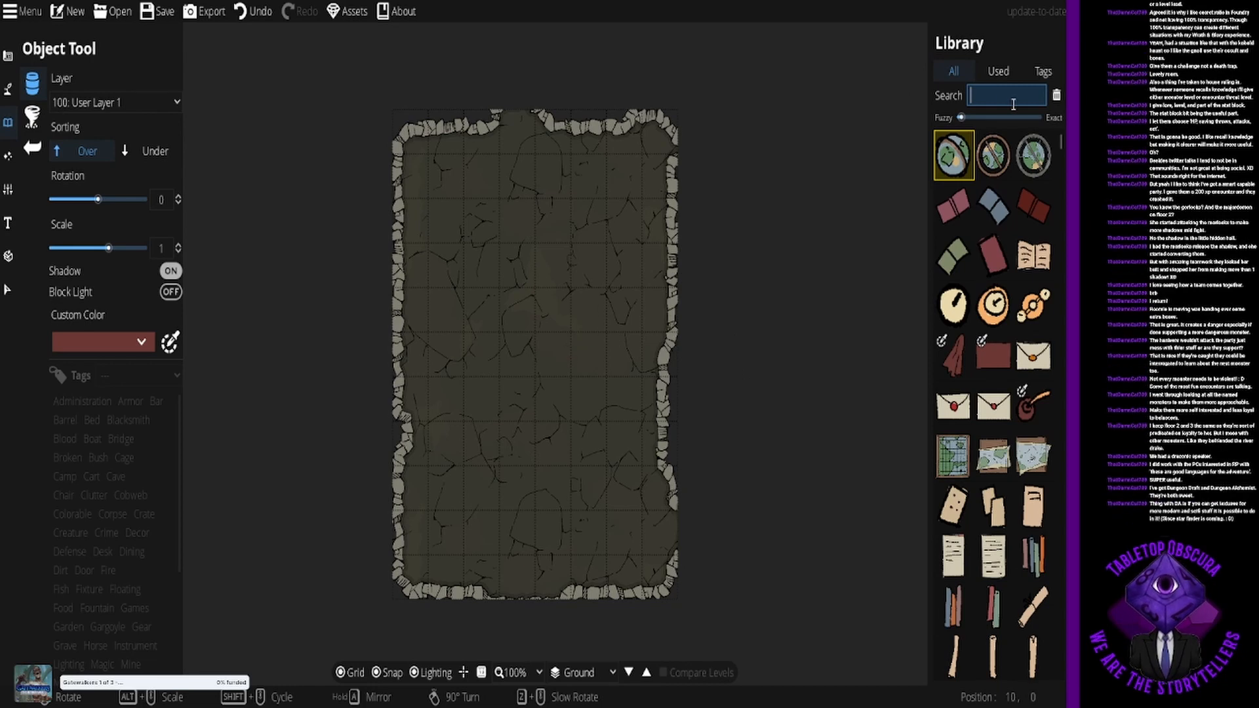
text(spikes)
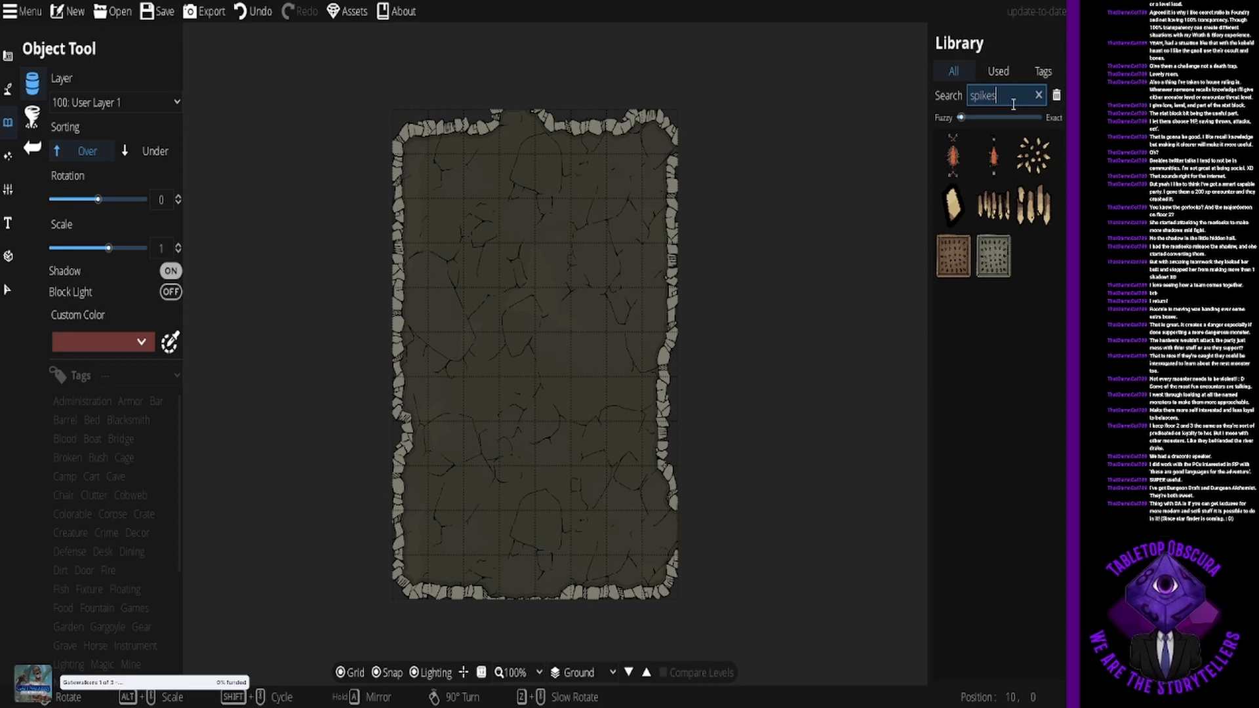
mouse_move(1032, 153)
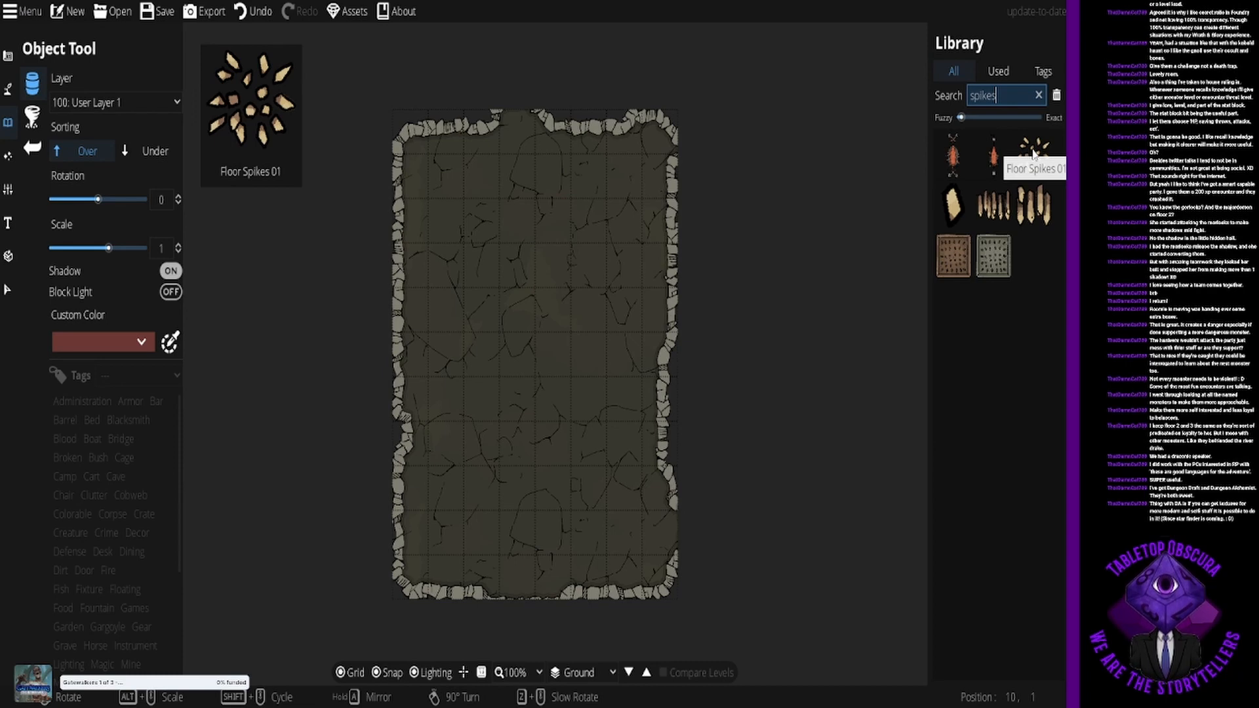
click(1034, 154)
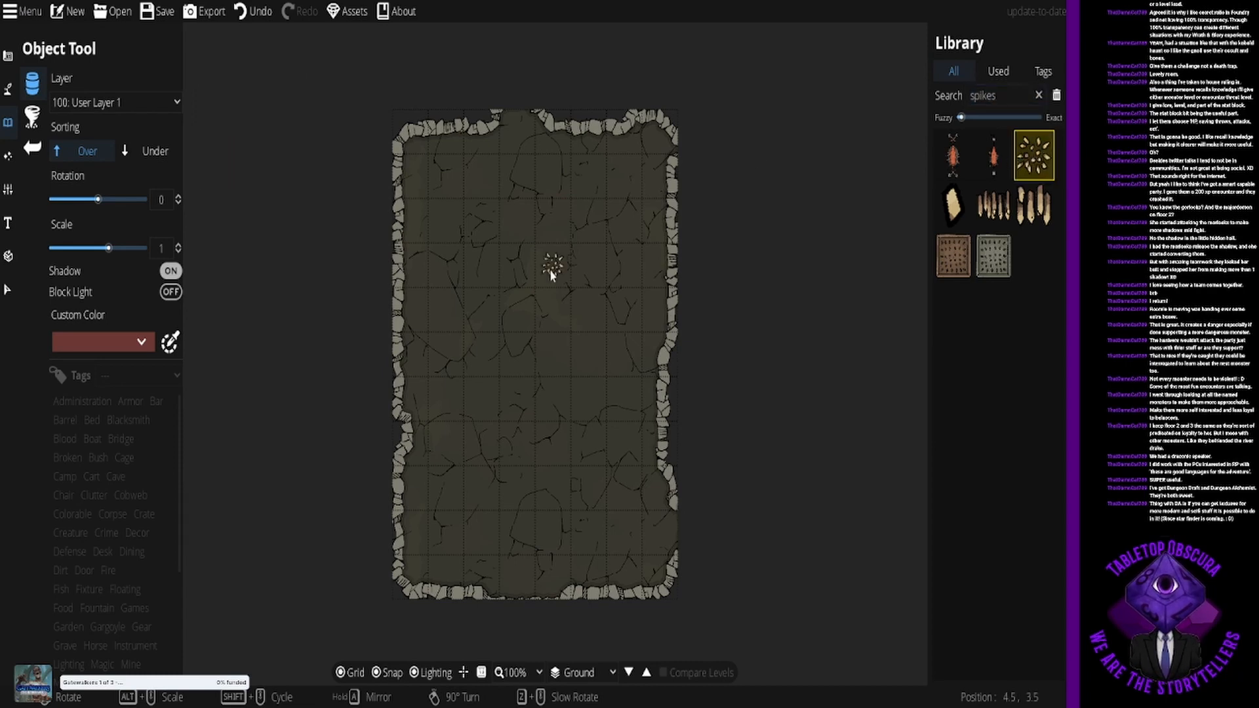
Step: Try placing Floor Spikes 01 at four spots forming a rectangle on the cave floor
click(993, 147)
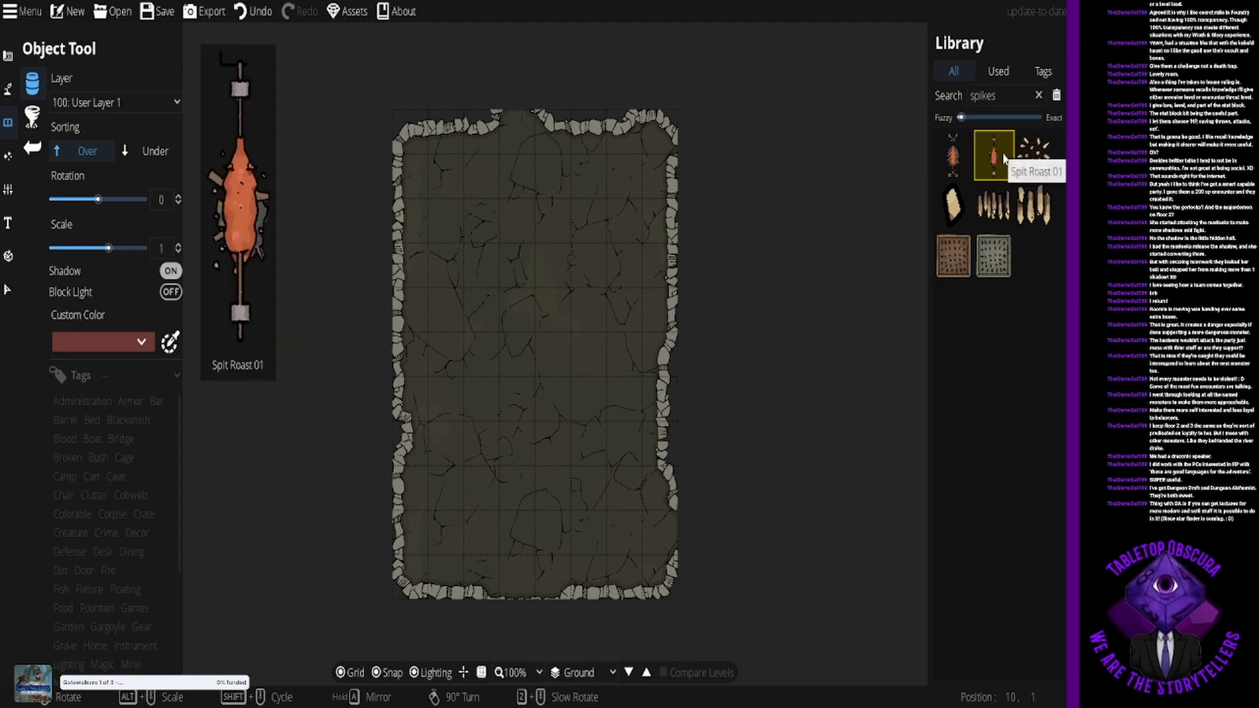
mouse_move(954, 156)
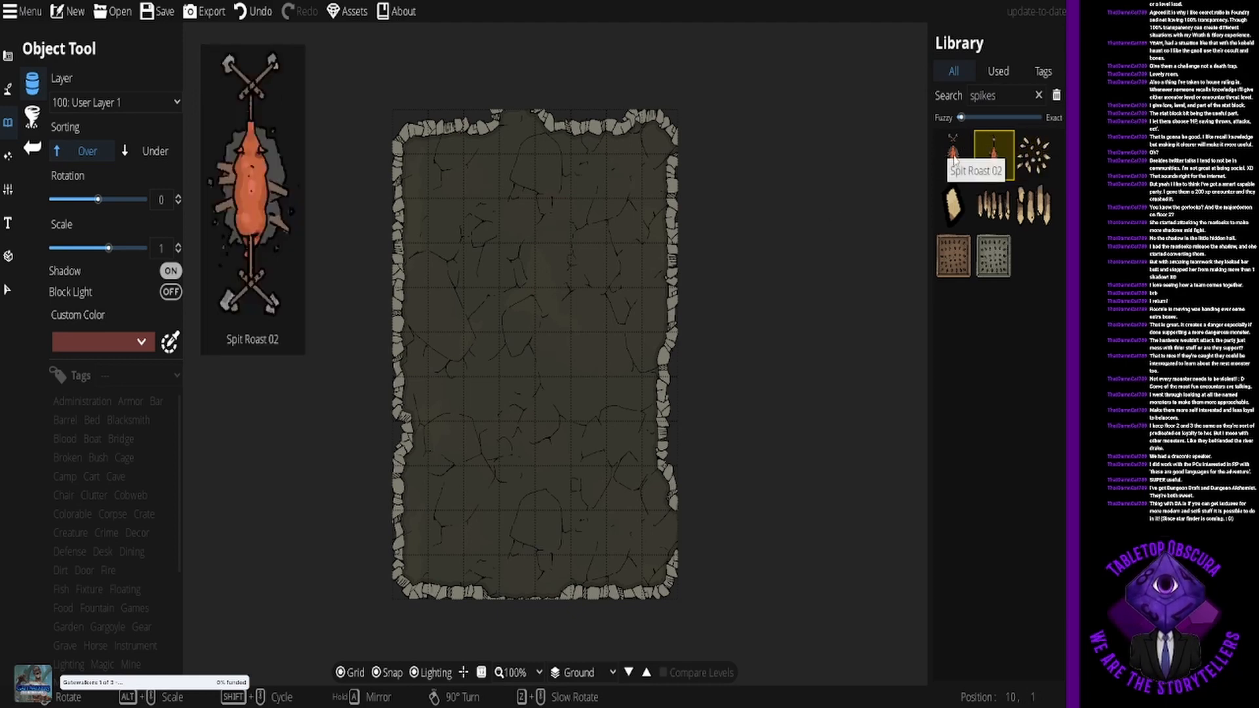
mouse_move(1028, 156)
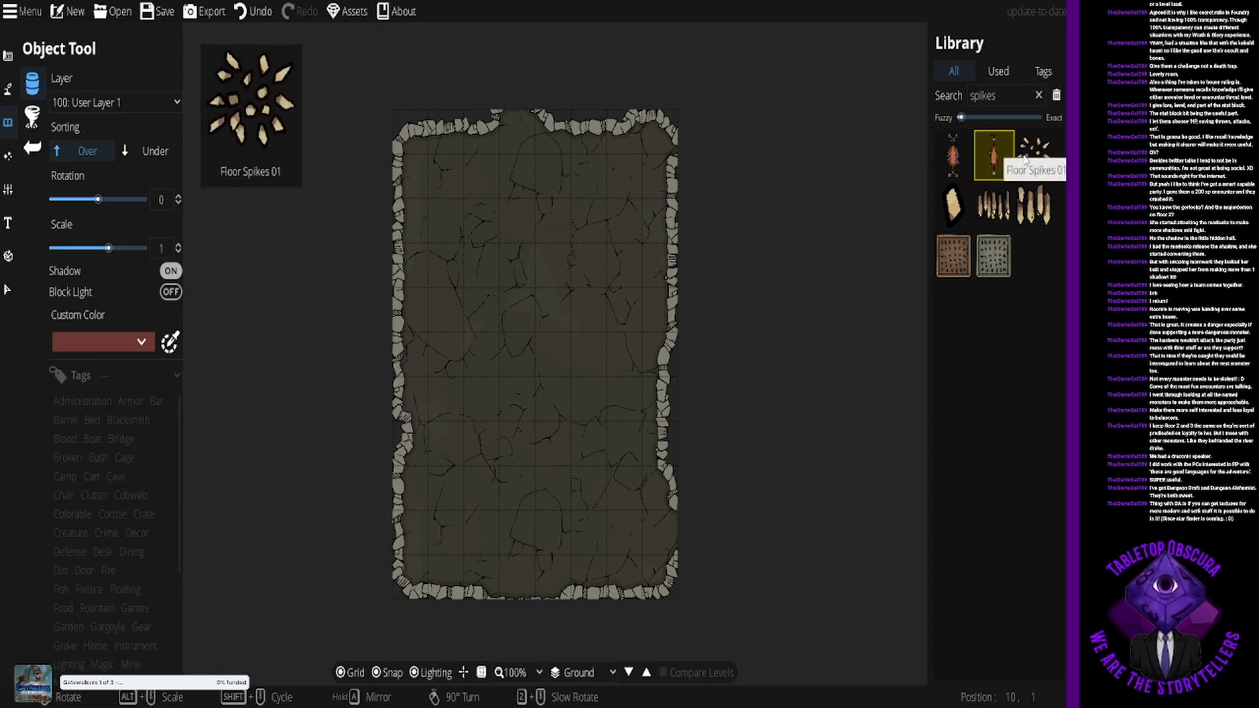
click(1027, 157)
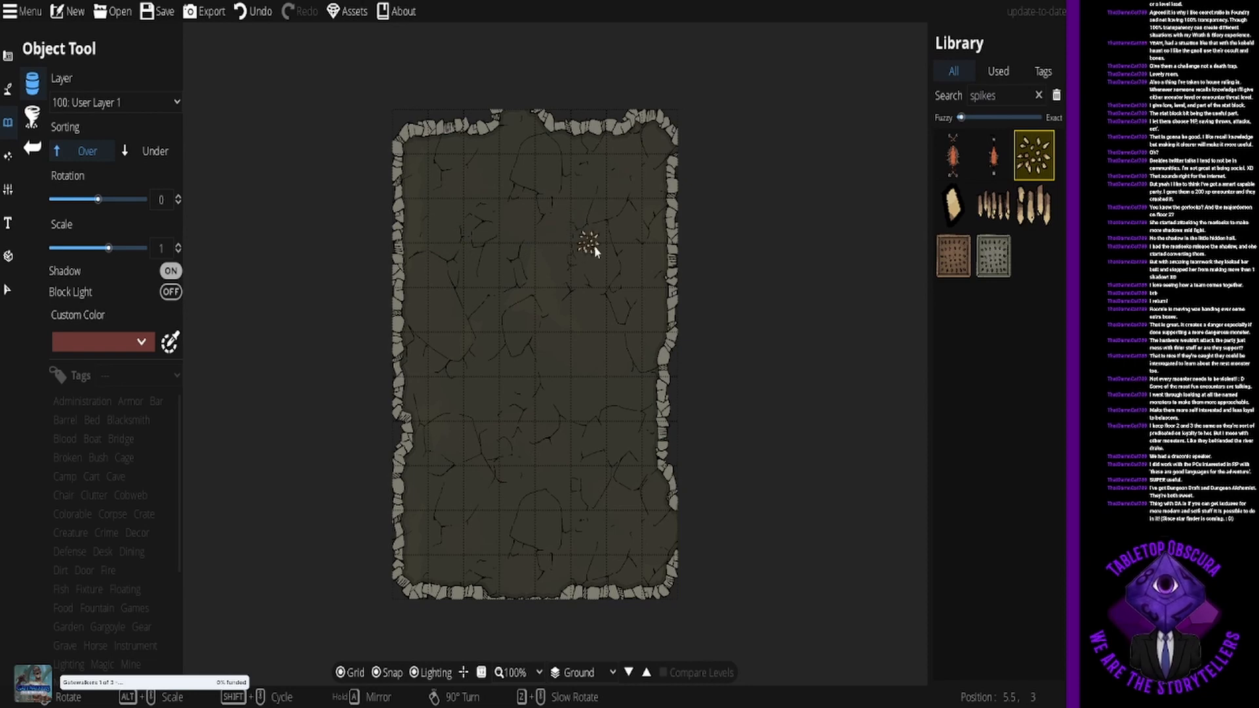
click(440, 221)
click(596, 230)
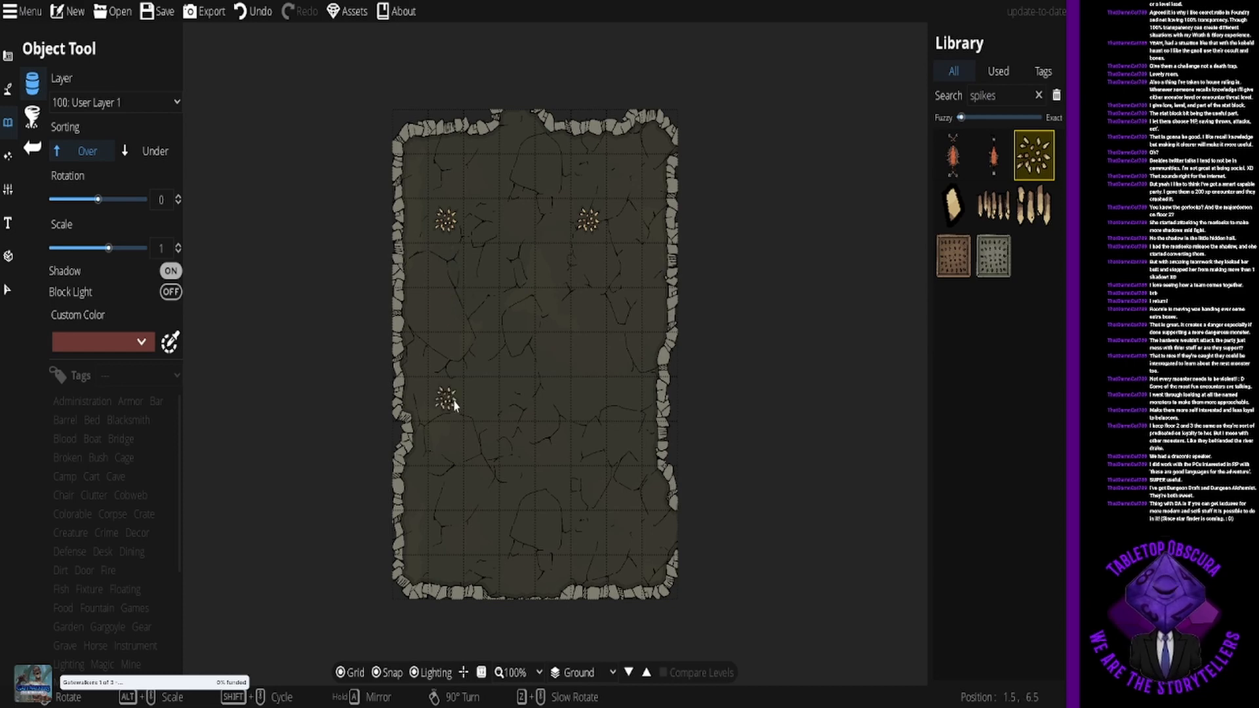
click(454, 404)
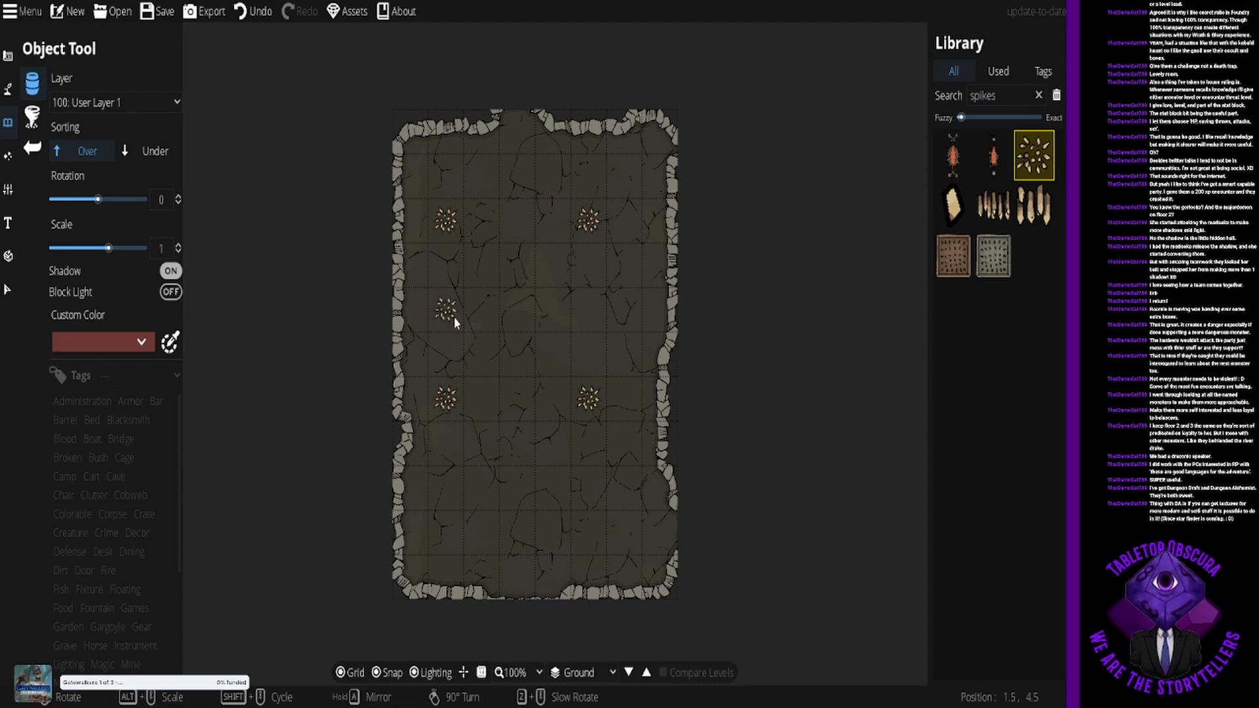
Step: Undo the four floor spike placements
key(ctrl+z)
key(ctrl+z)
key(ctrl+z)
key(ctrl+z)
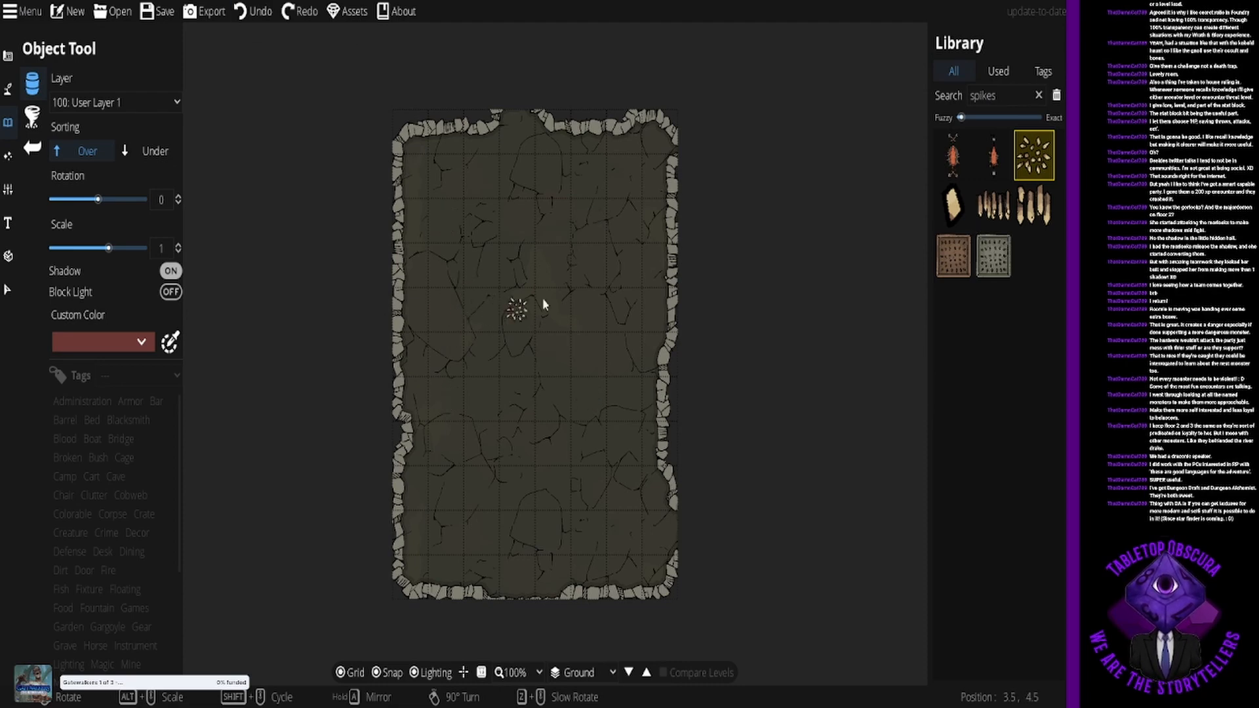
Step: Preview the brown square spike object over the cave floor, and reselect Floor Spikes 01
click(941, 256)
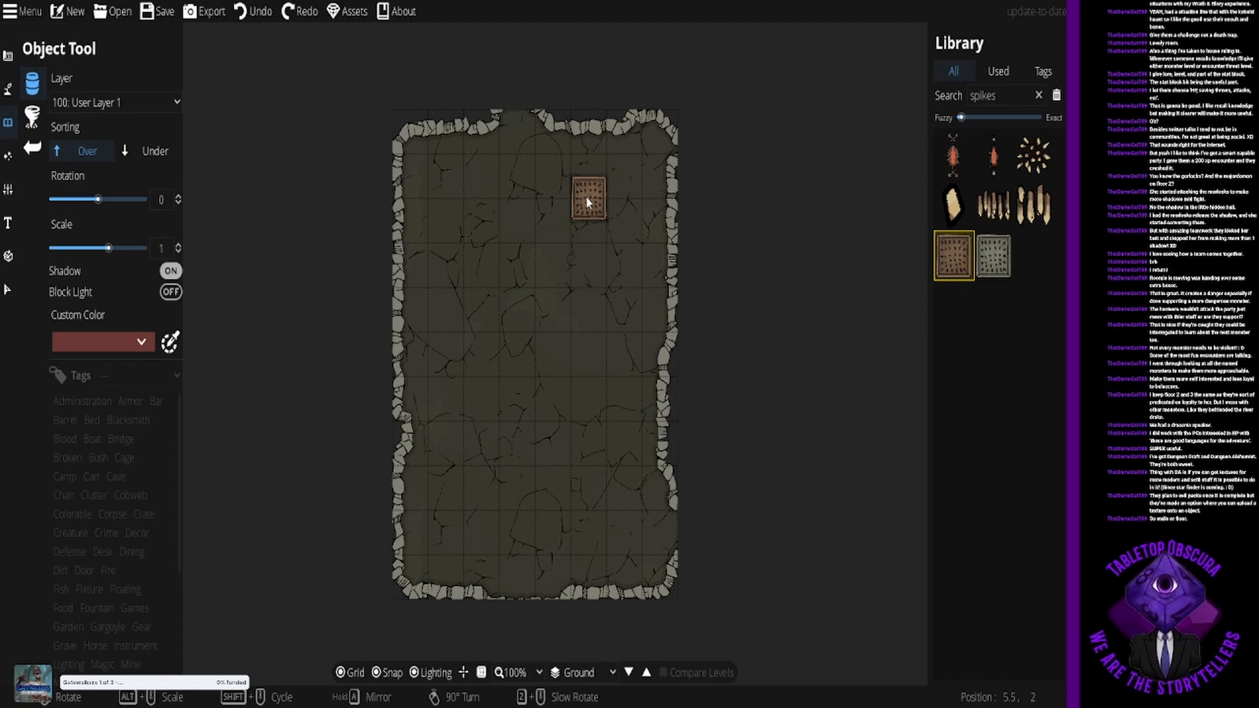
click(1044, 157)
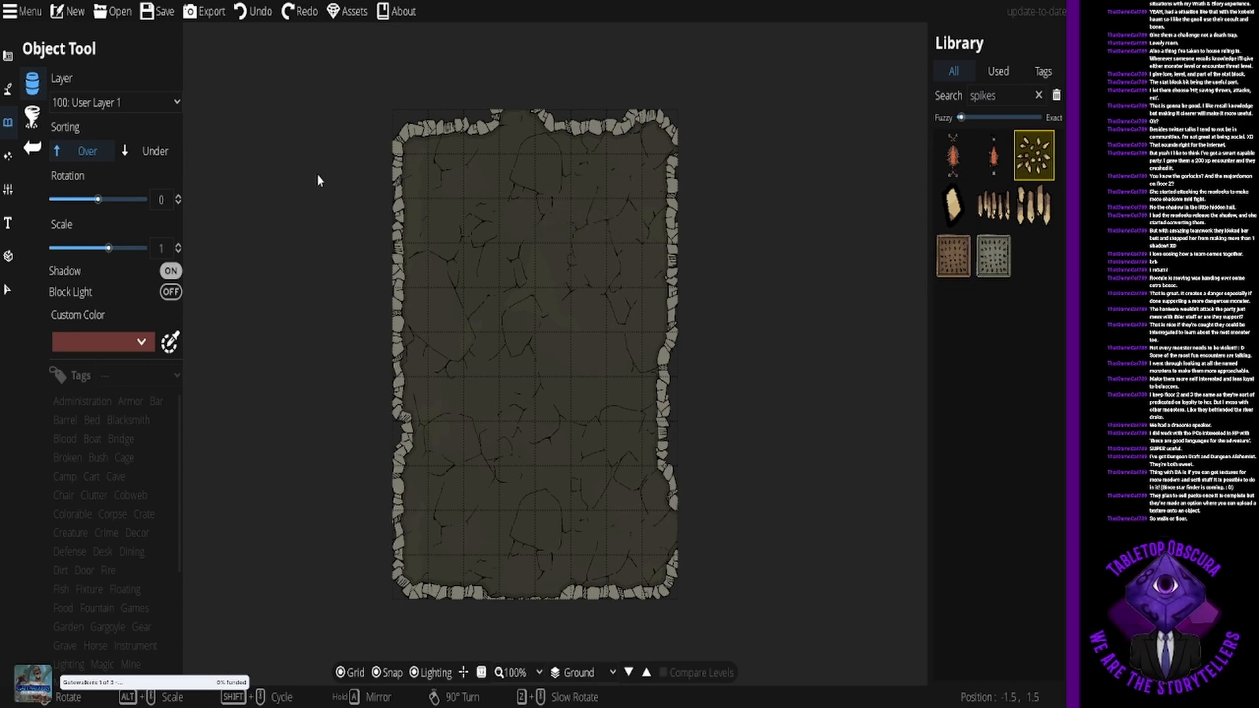
Step: Blast open four small pits in a rectangle on the cave floor with the second-smallest Cave Brush, then restore Dig Cave mode
click(11, 64)
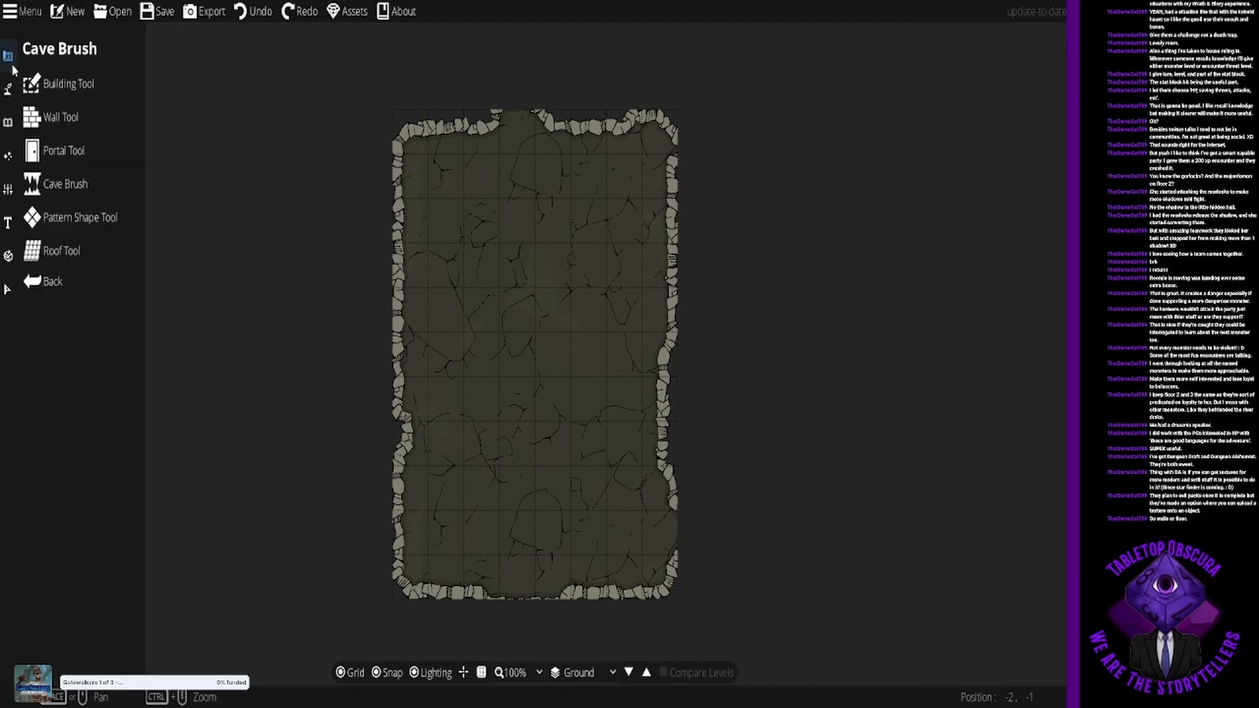
click(74, 188)
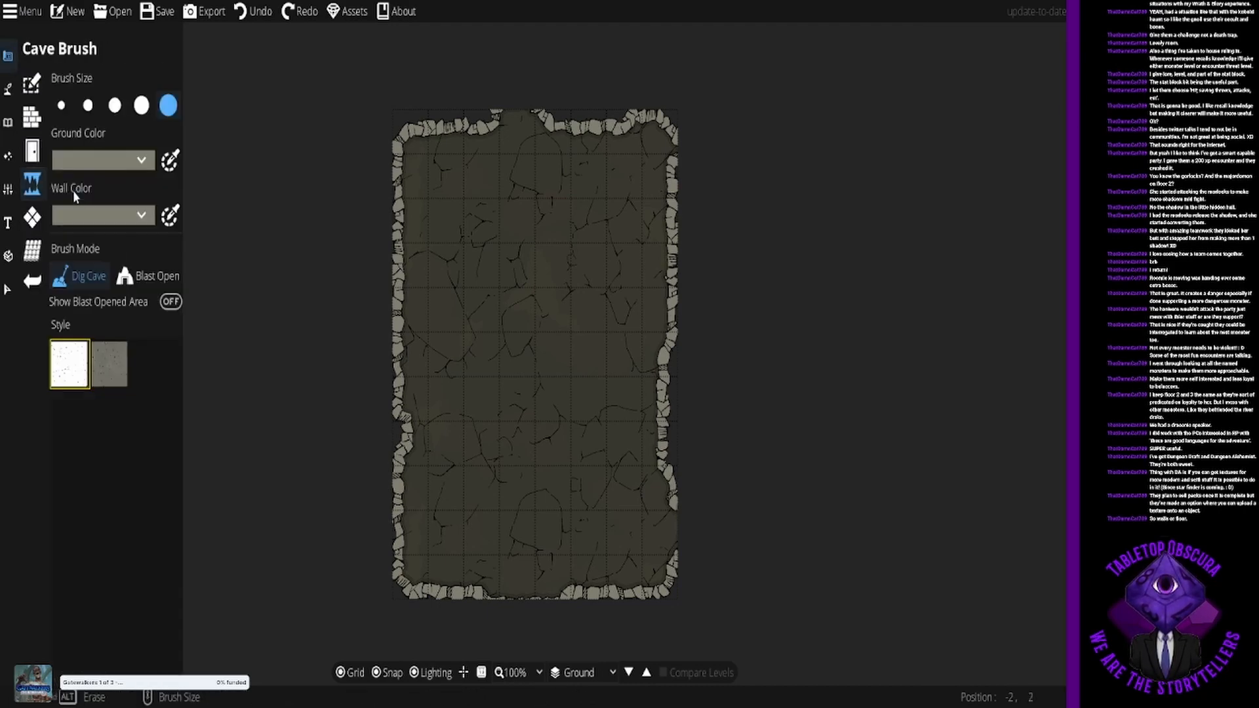
click(125, 276)
click(88, 105)
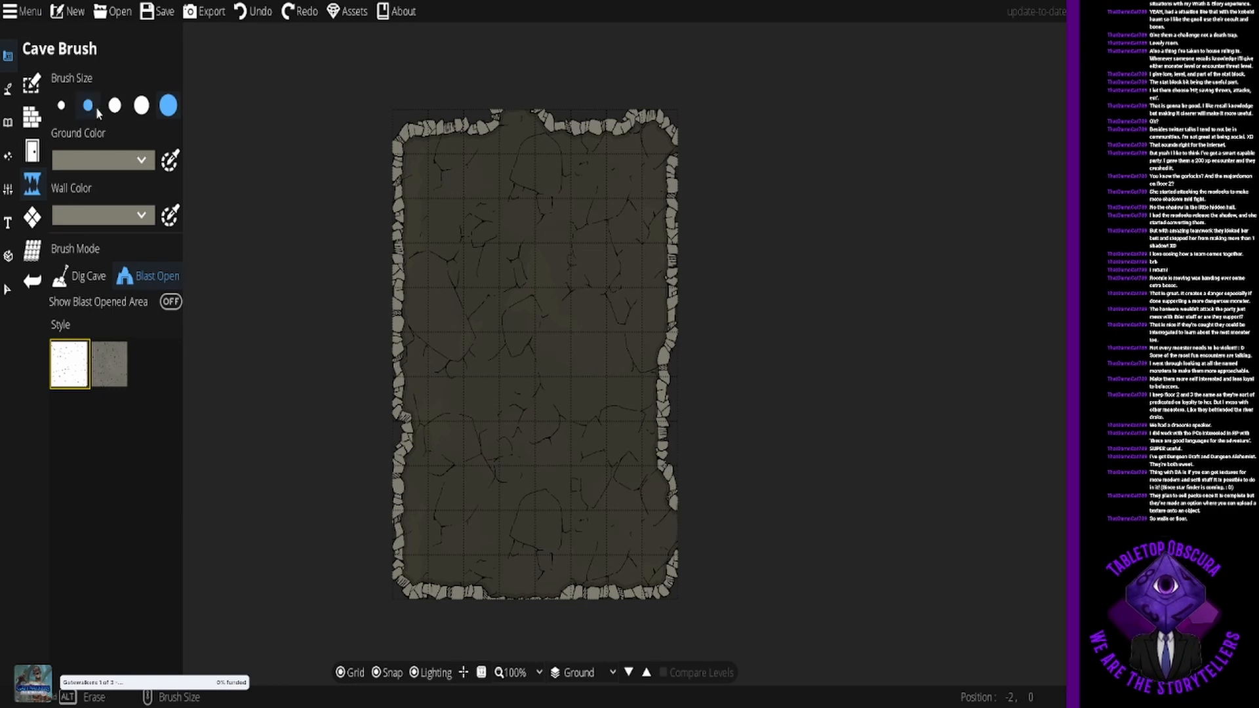
click(444, 221)
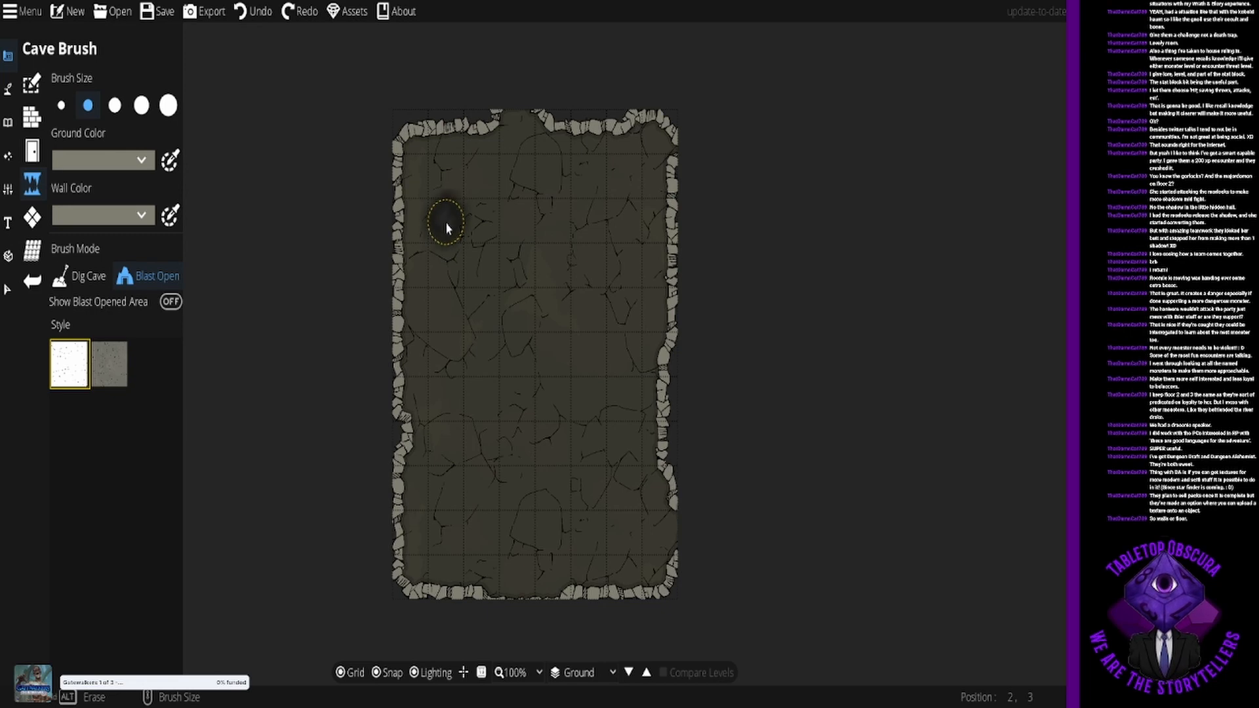
click(588, 222)
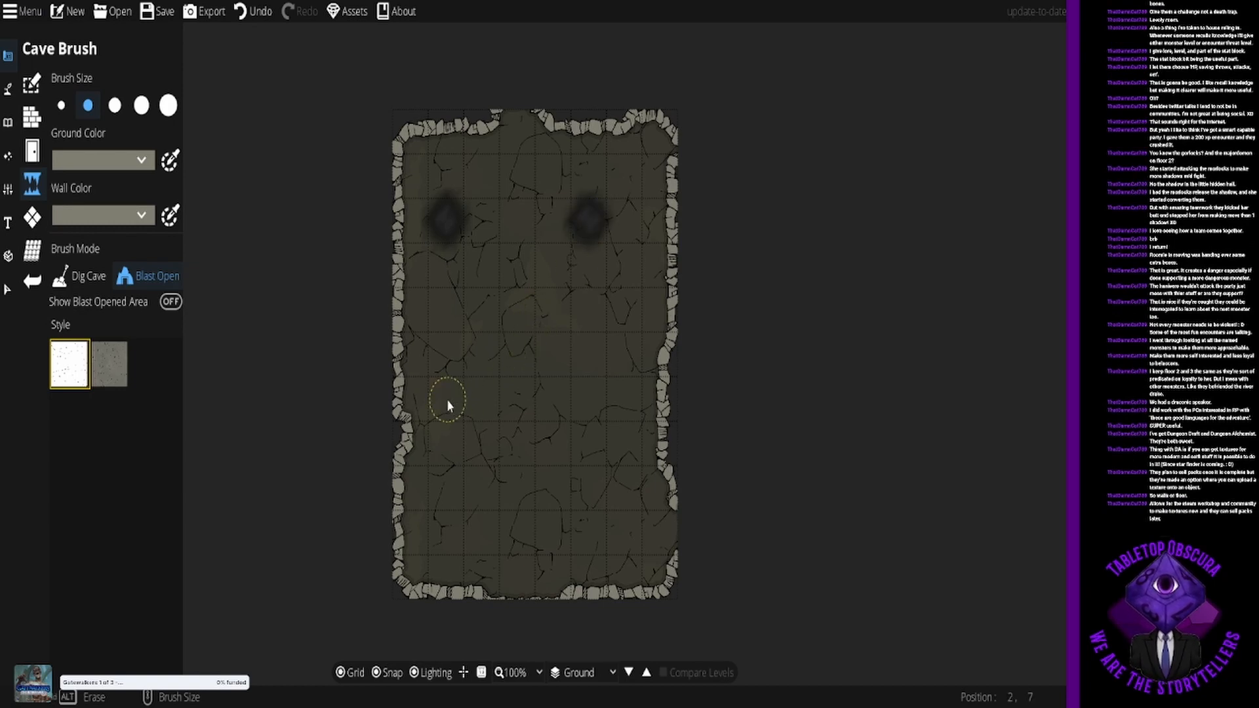
click(590, 398)
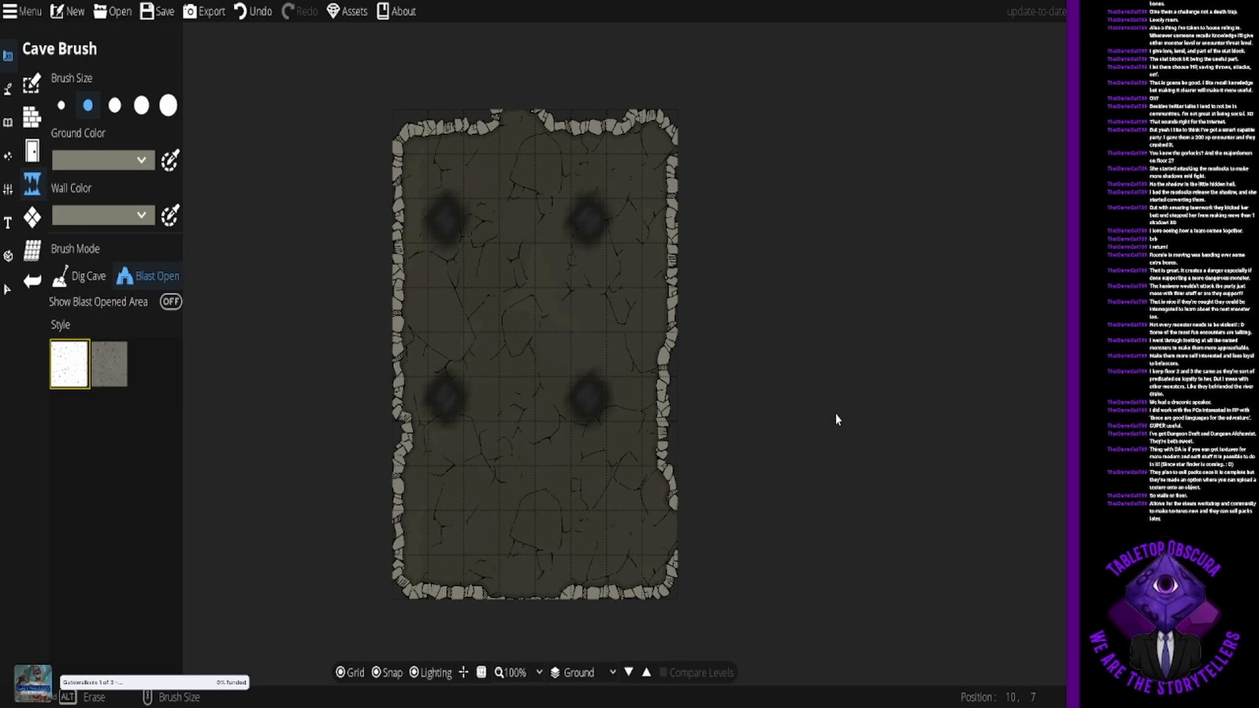
click(98, 278)
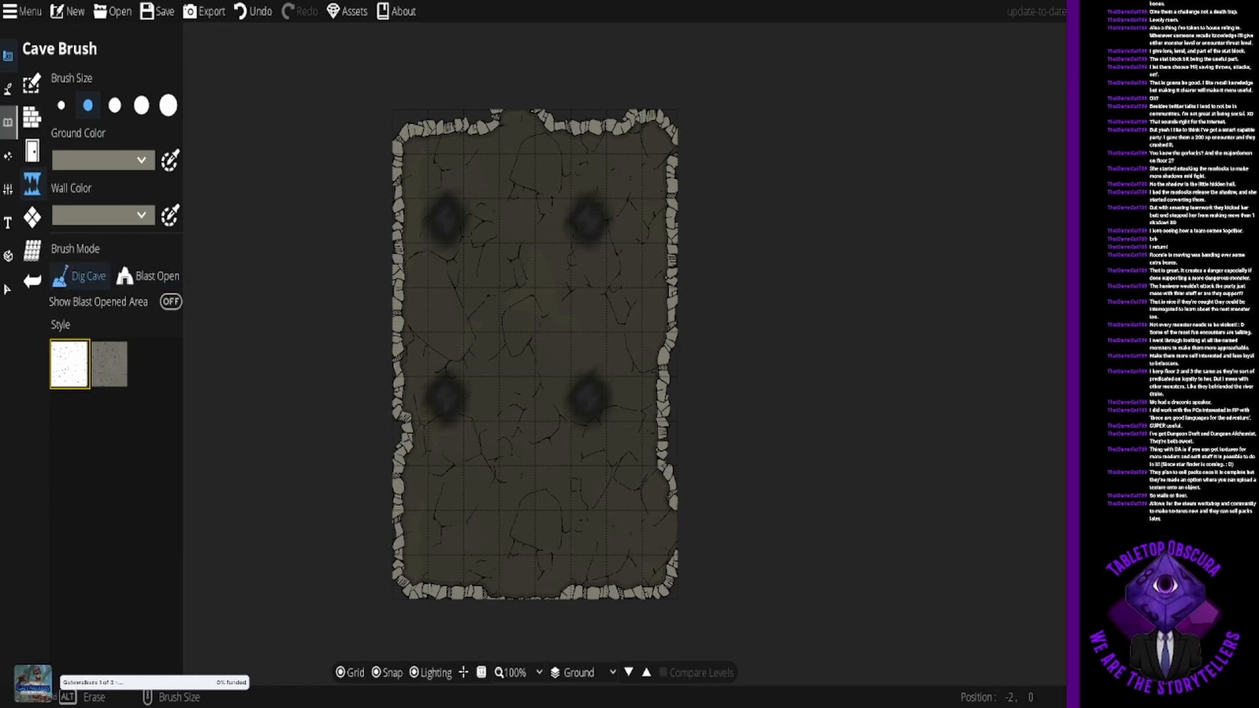
Step: Find Floor Spikes 01 among the "spikes" objects again and place one in each of the four pits
click(8, 135)
click(59, 83)
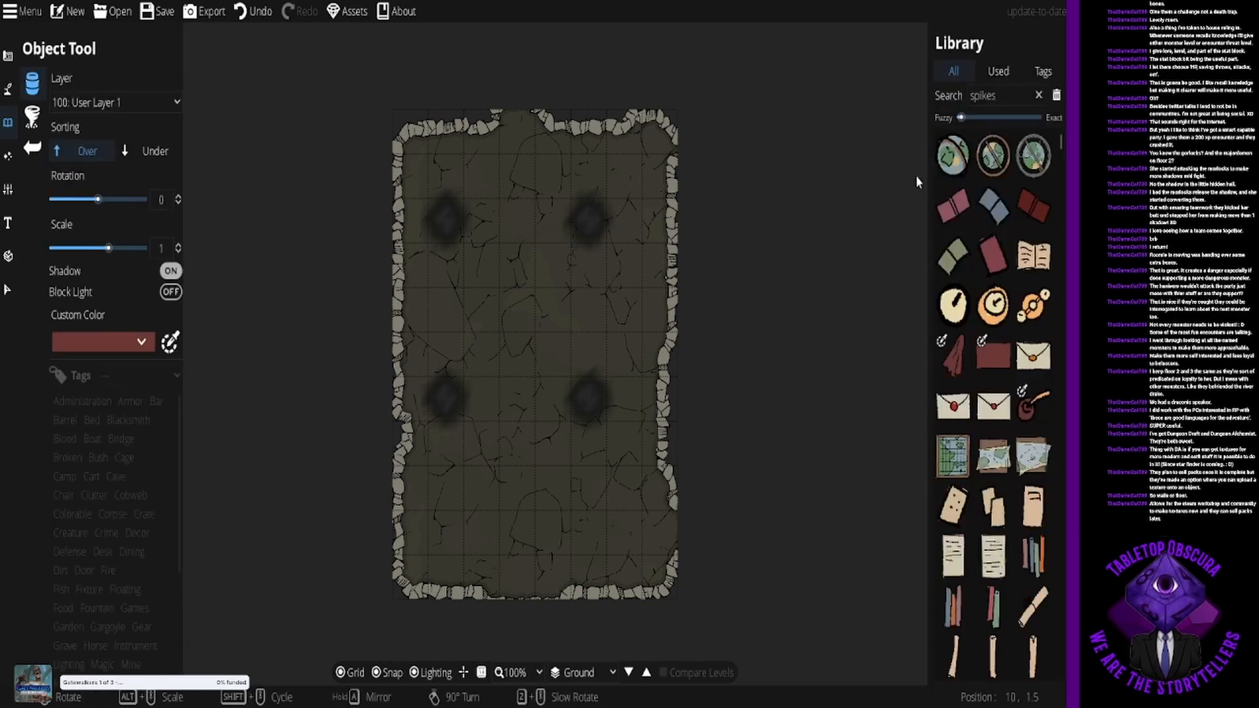
click(999, 96)
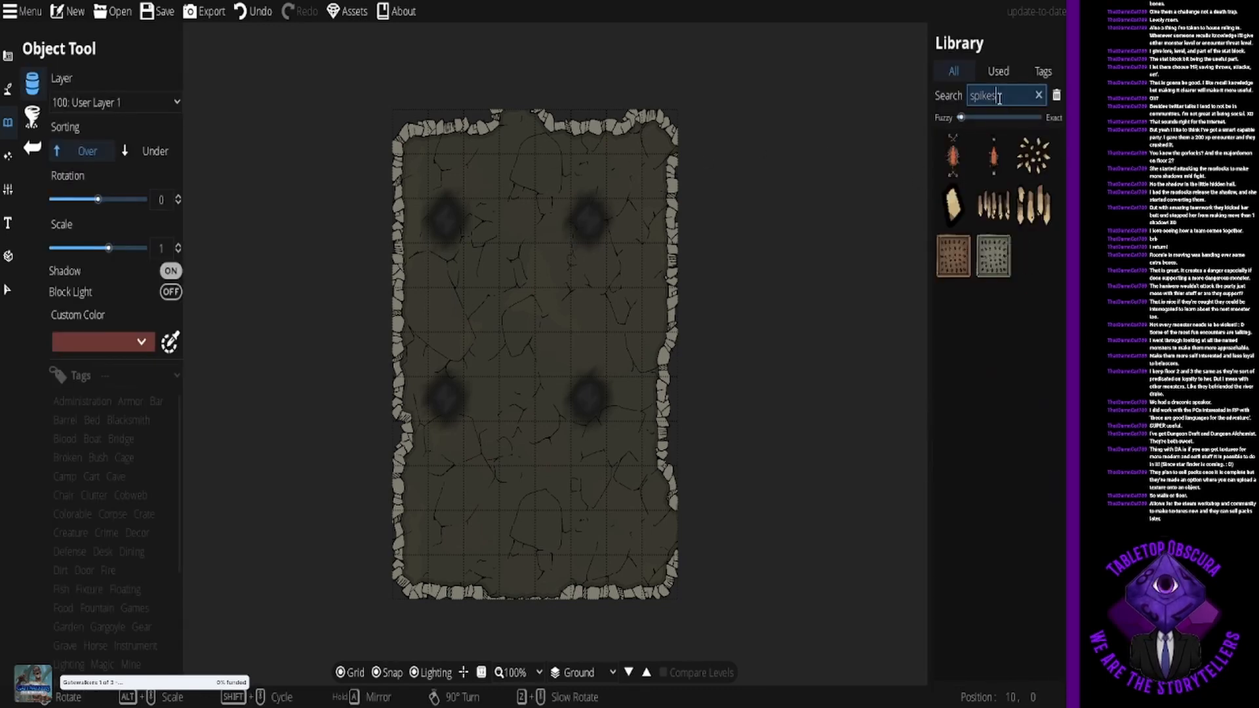
click(1034, 155)
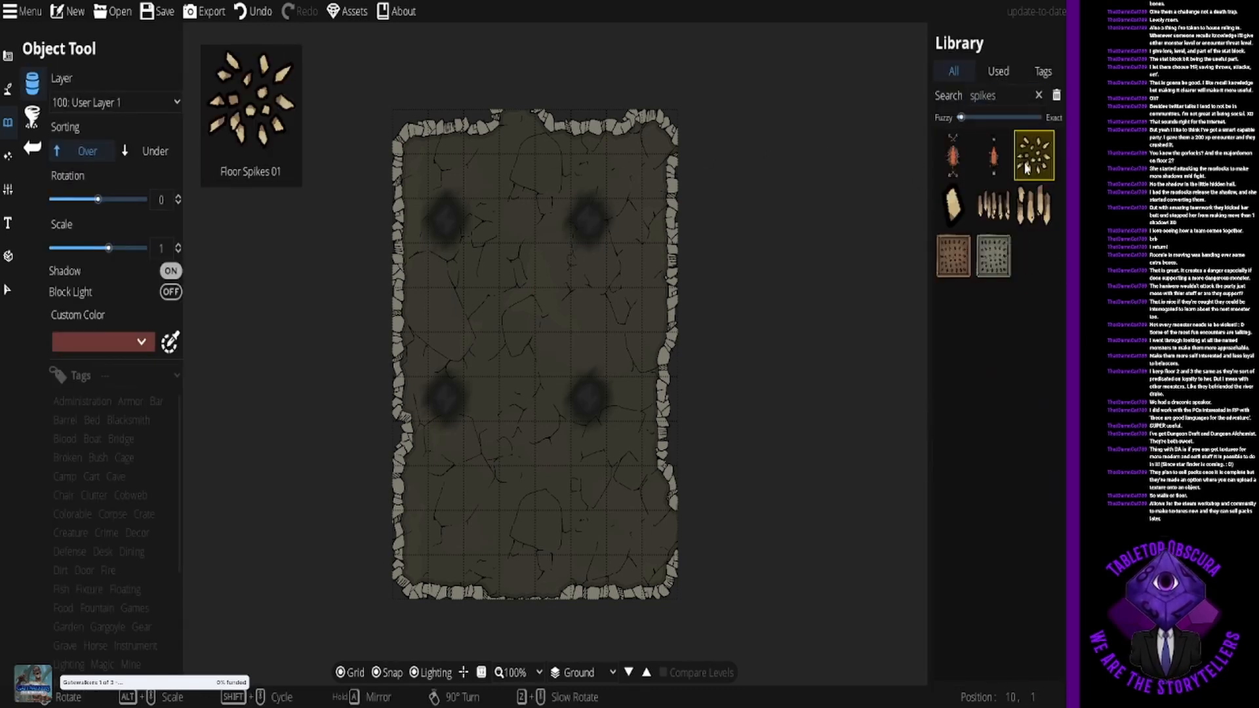
click(588, 400)
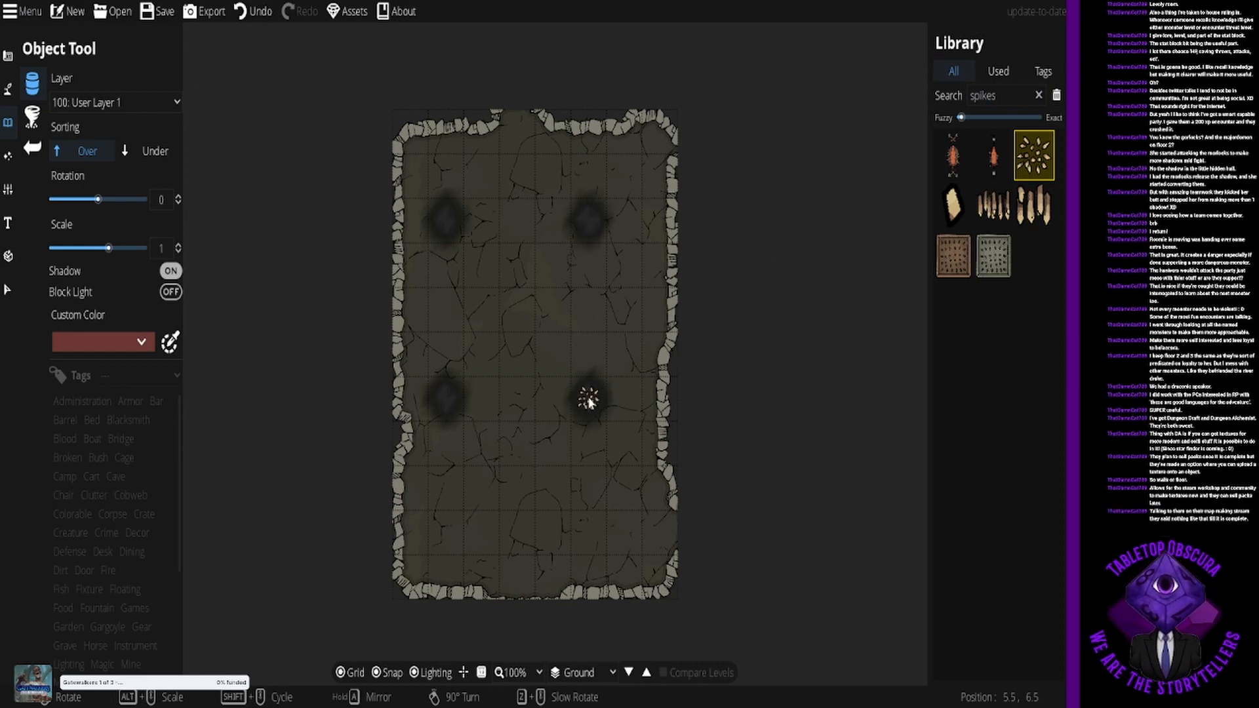
click(593, 231)
click(452, 229)
click(445, 395)
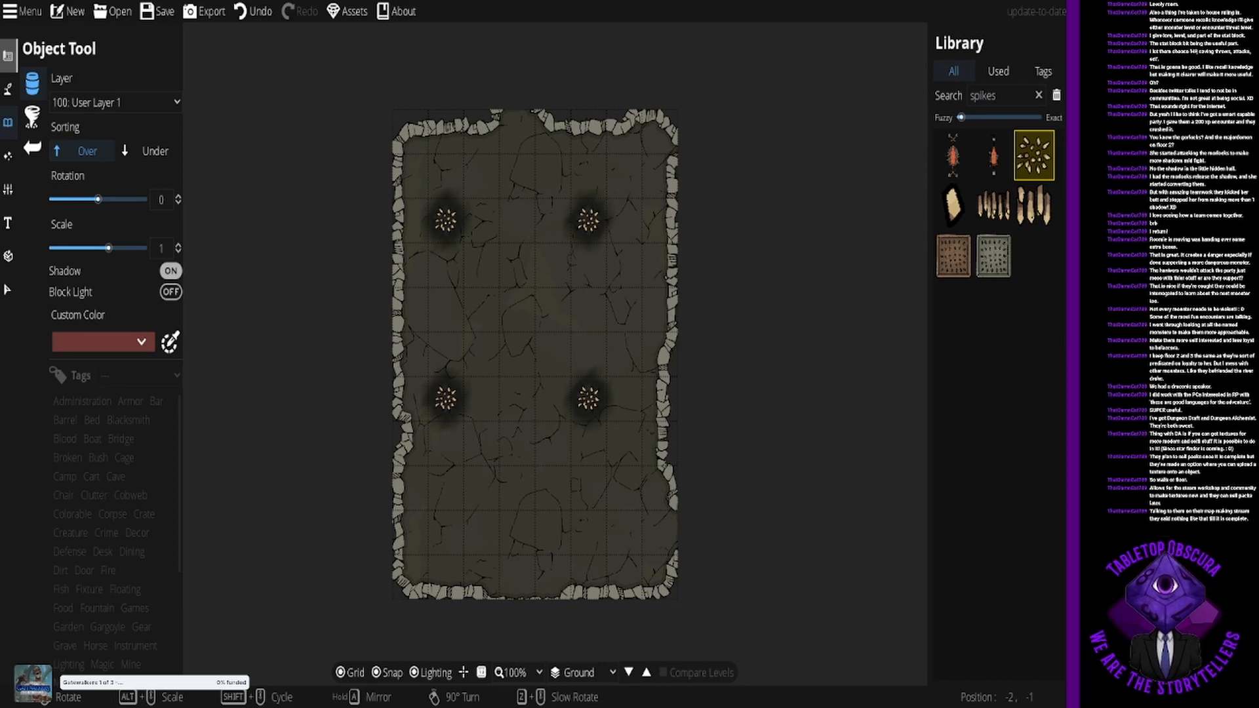
Step: Draw a path of round log tops from the north wall down the west side, curving east below the southwest pit
click(8, 57)
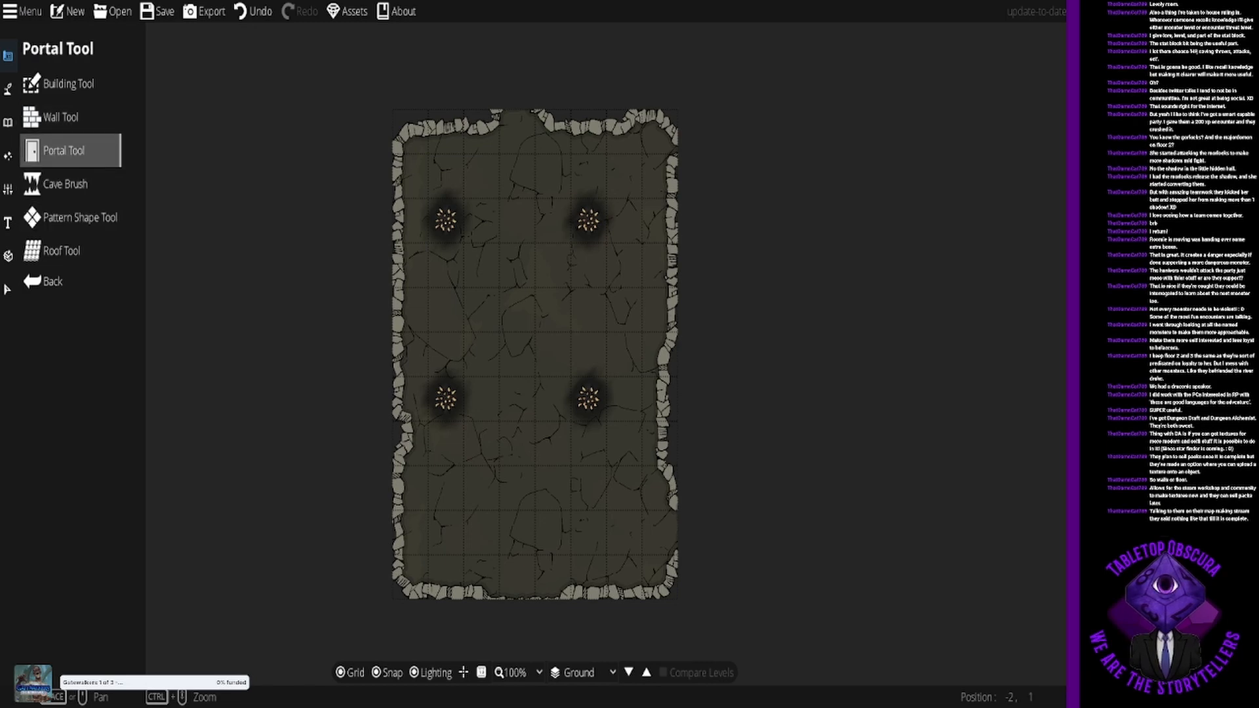
click(8, 89)
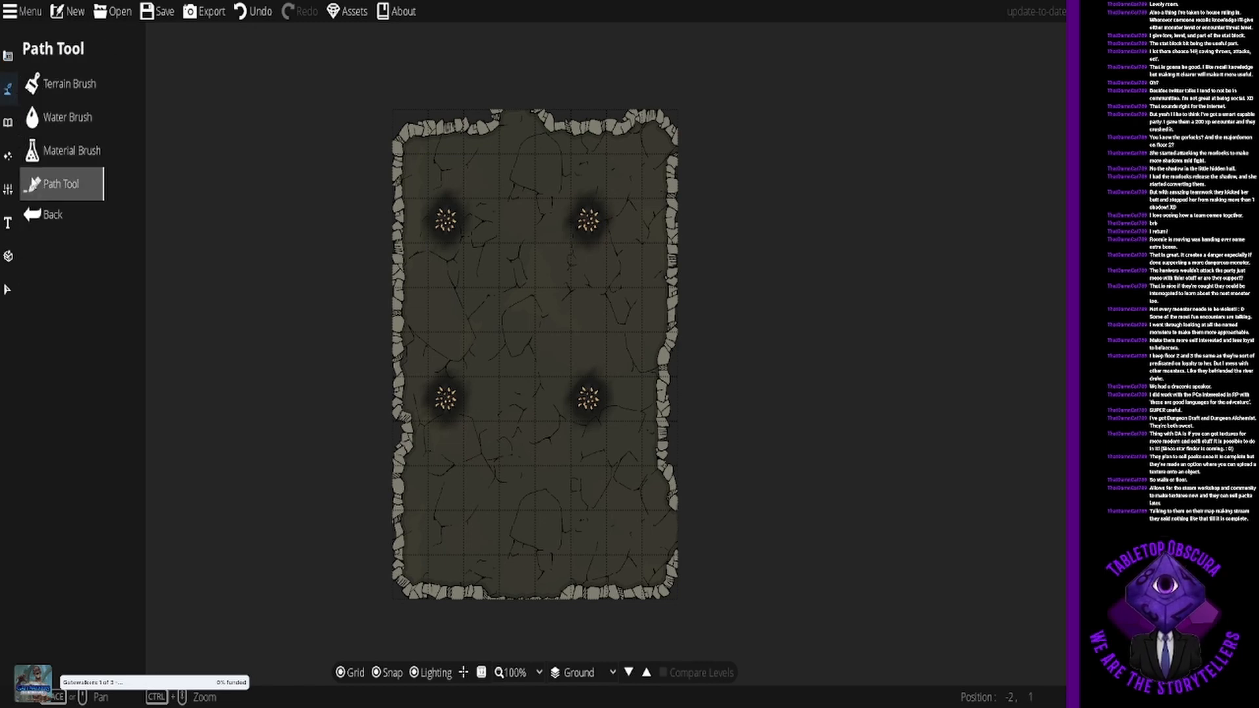
click(36, 186)
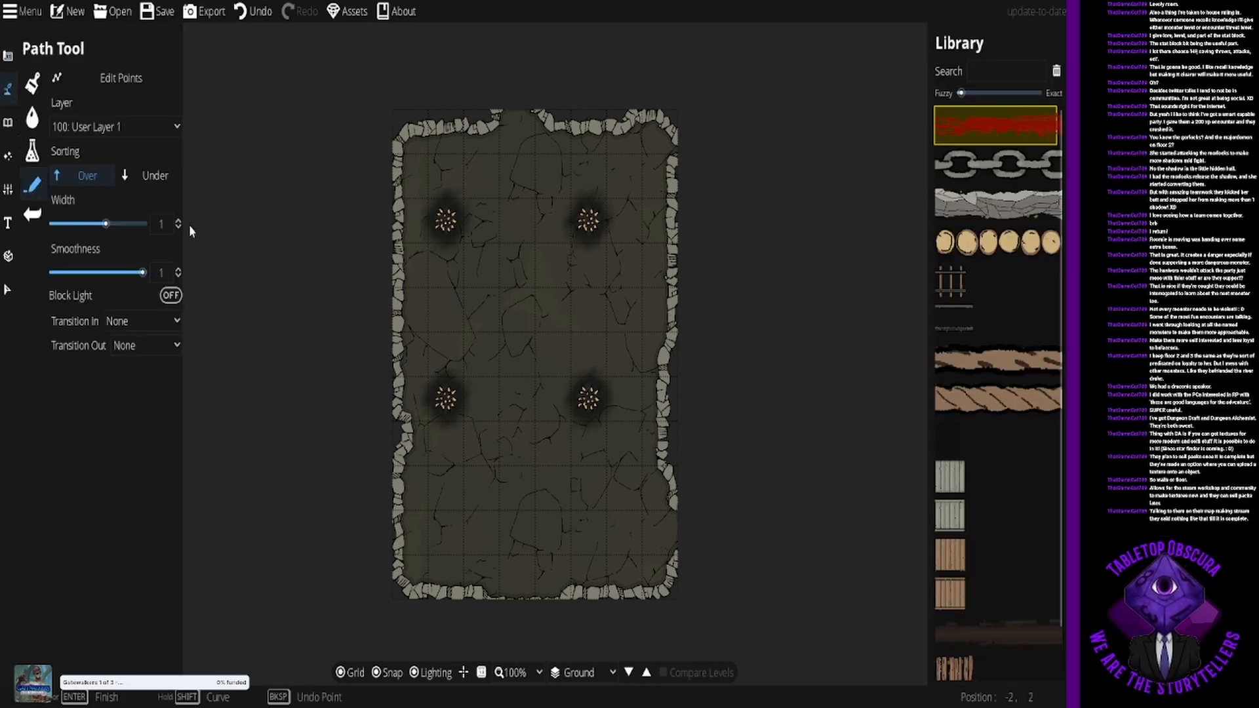
click(1029, 242)
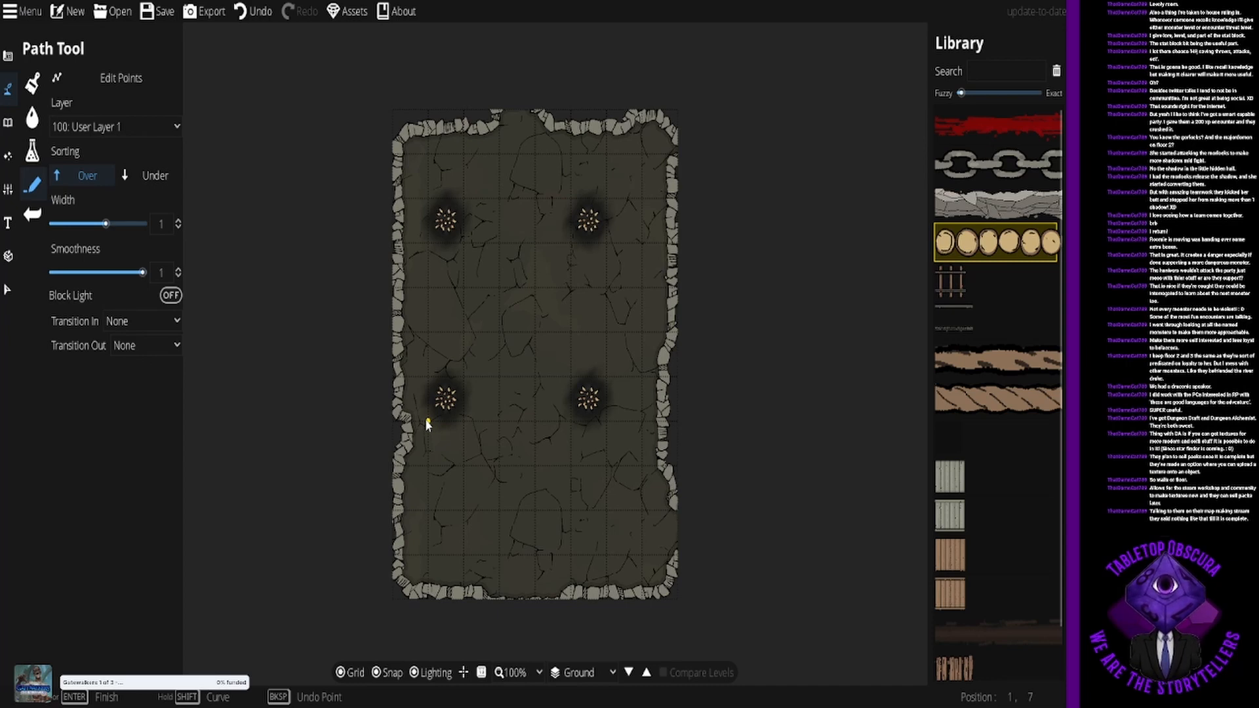
click(430, 141)
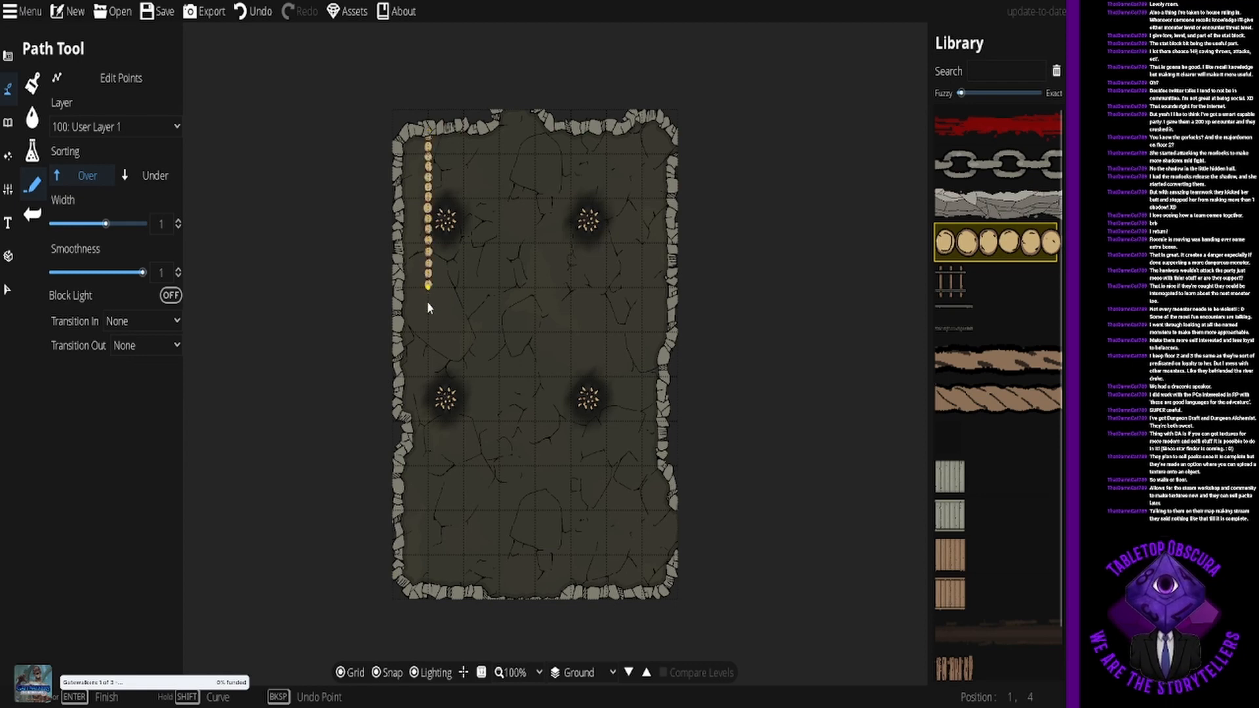
click(423, 378)
click(435, 416)
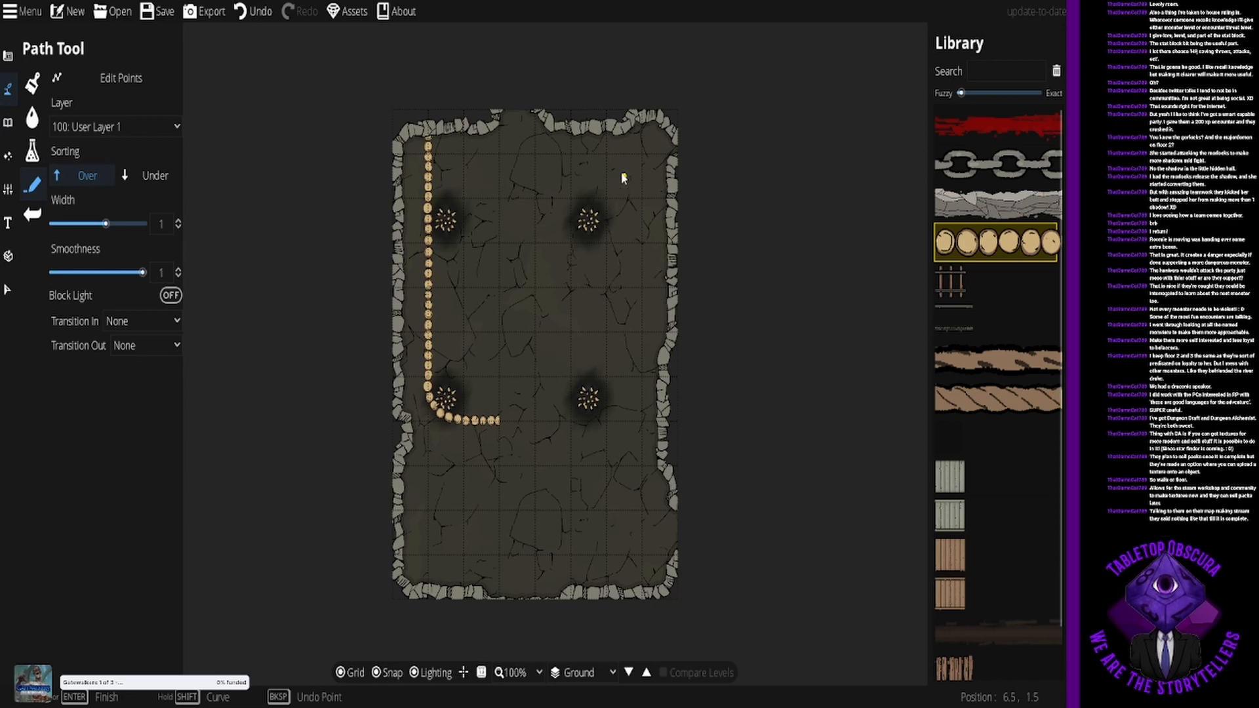
Step: Draw a mirrored log path down the east side, curving west below the southeast pit and leaving a central entrance gap
click(606, 134)
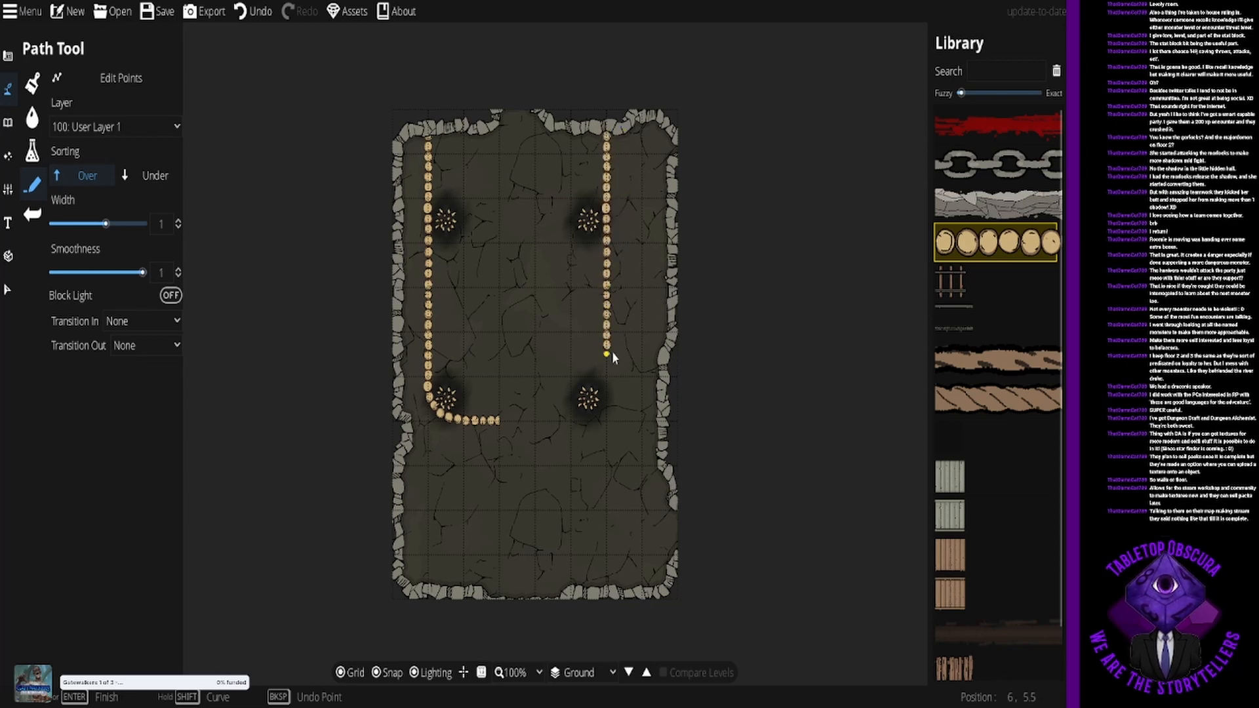
click(607, 407)
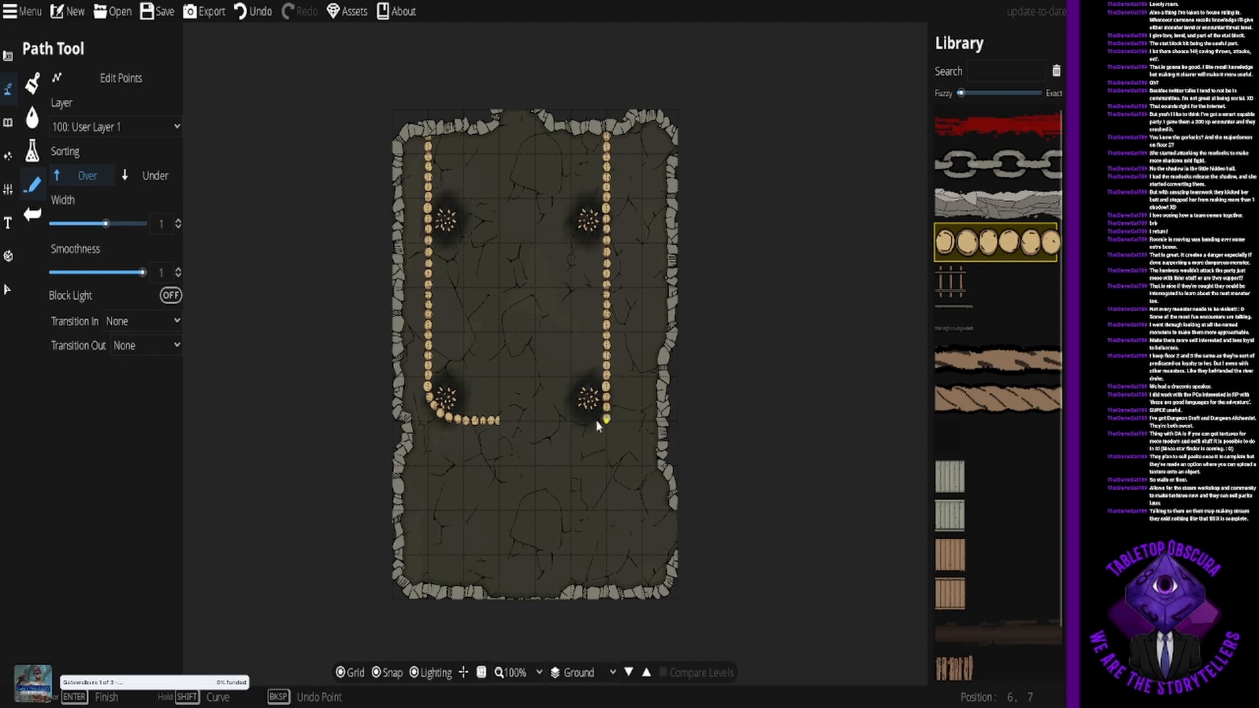
click(538, 420)
key(Return)
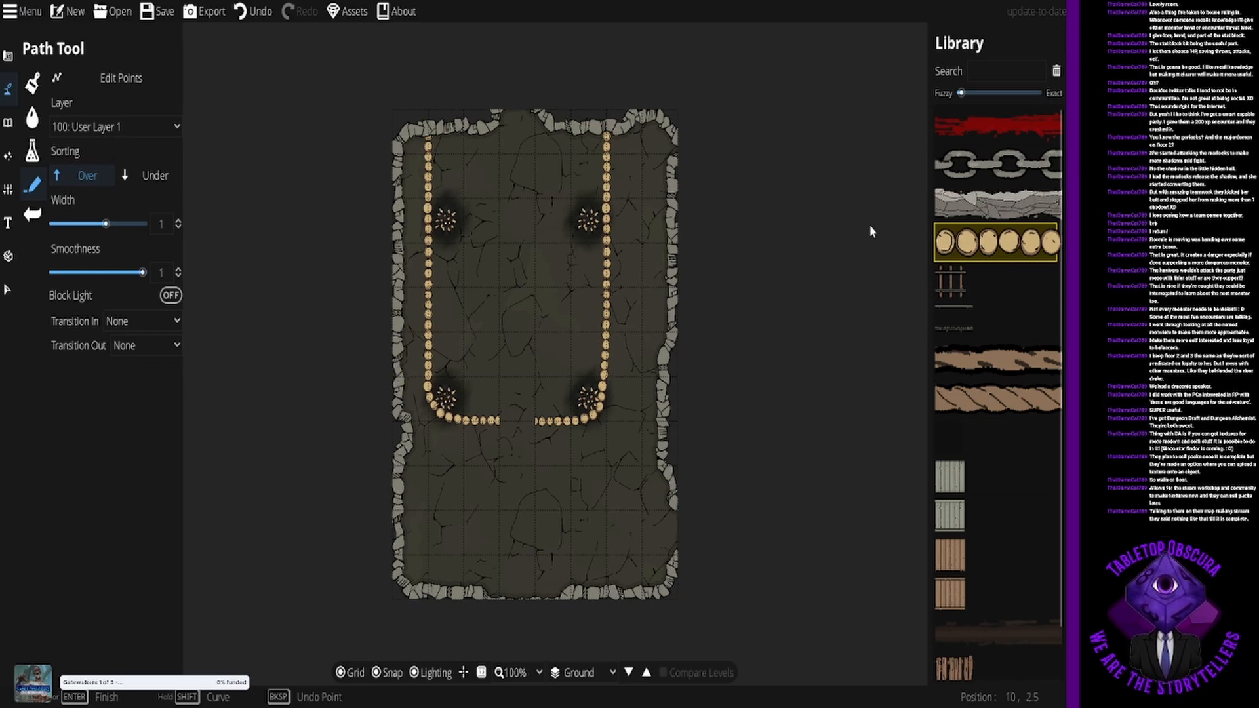
Step: Place the longer wall spikes object, rotated 90 with Snap off, inside the east log path just above the southeast pit
click(8, 118)
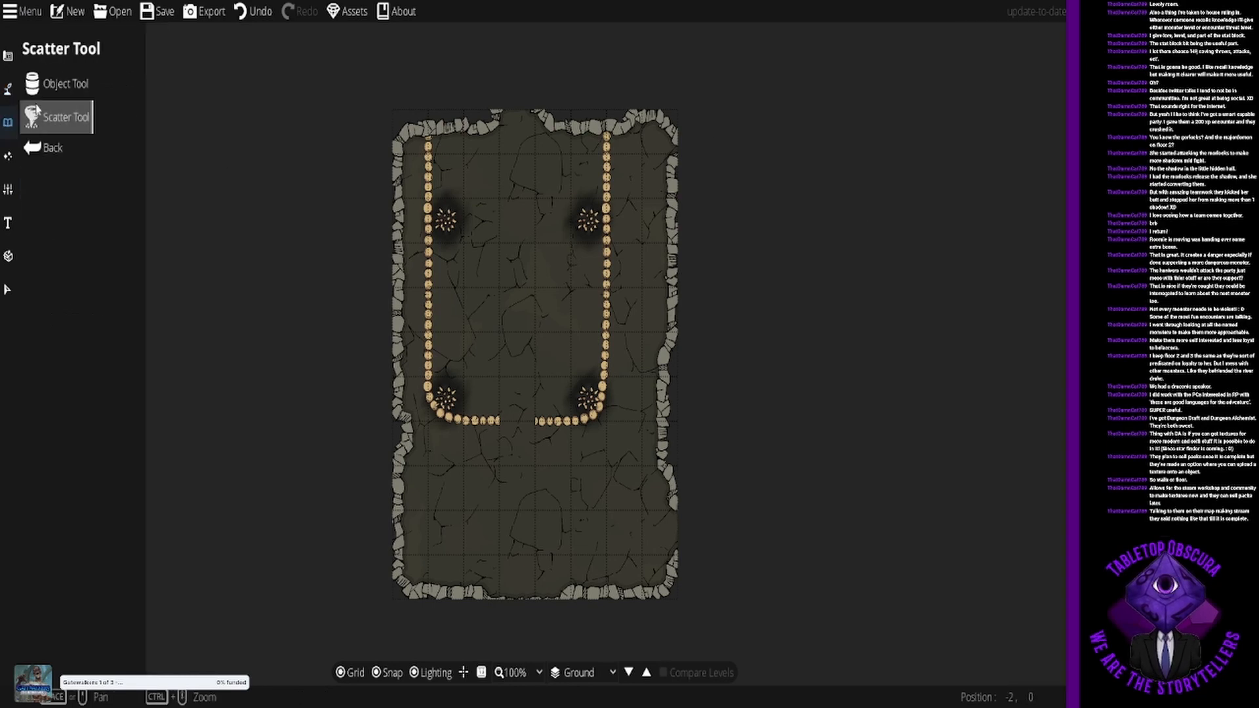
click(78, 82)
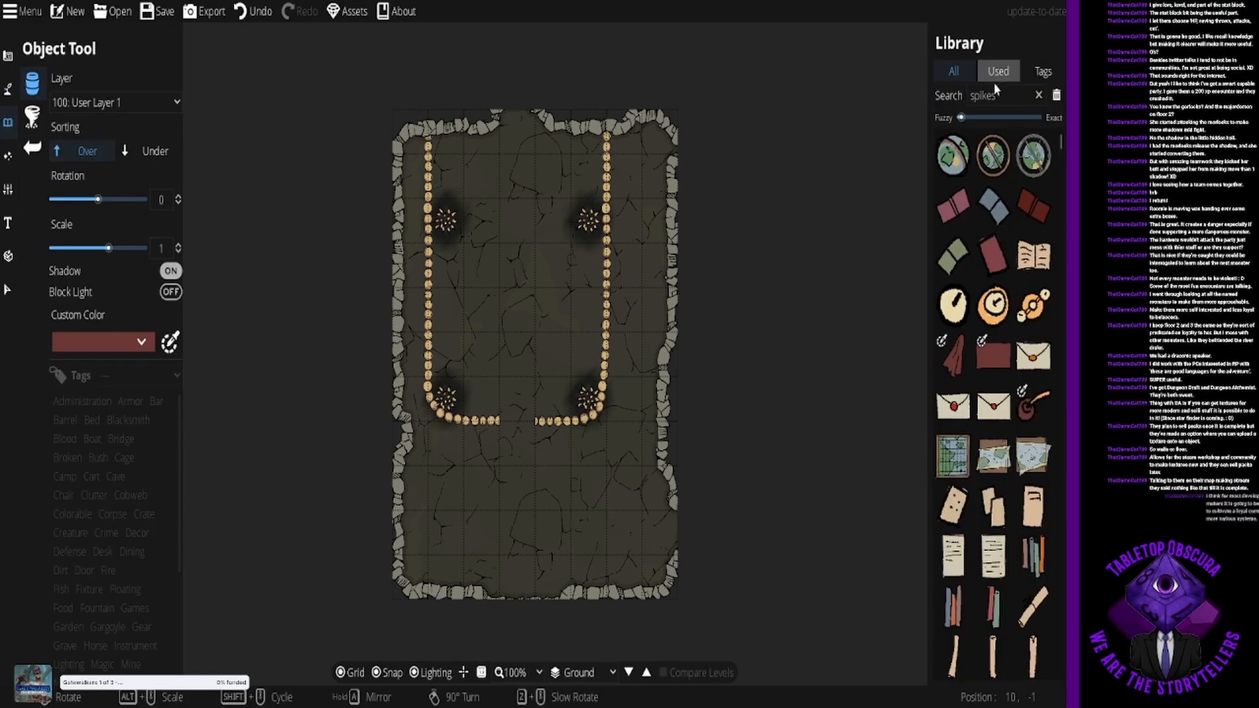
click(1008, 96)
key(Return)
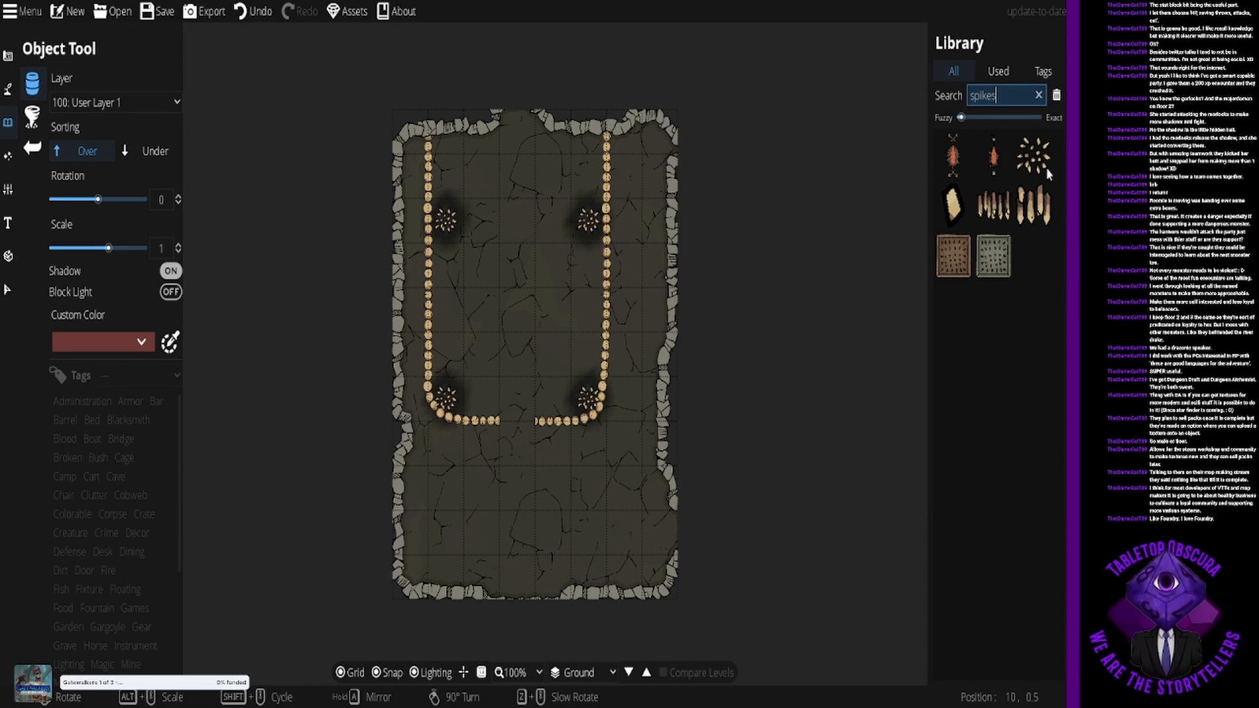
click(994, 205)
scroll(599, 341, up, 7)
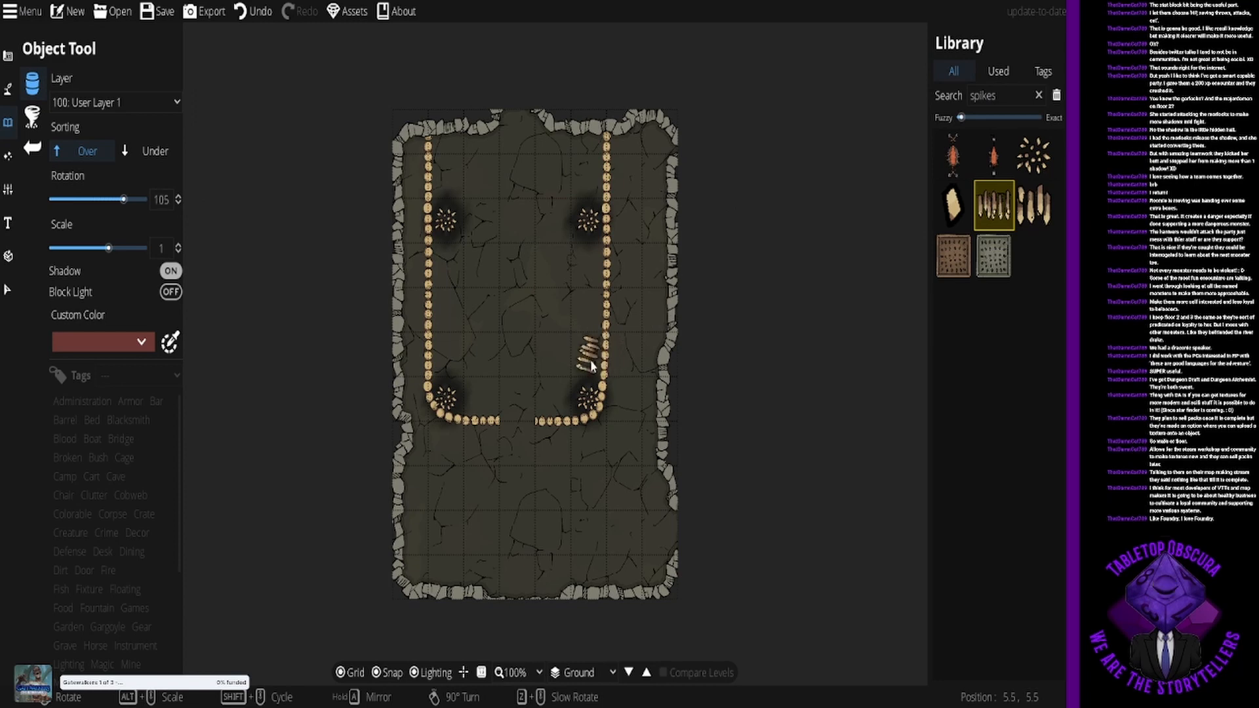
scroll(591, 366, down, 1)
click(375, 674)
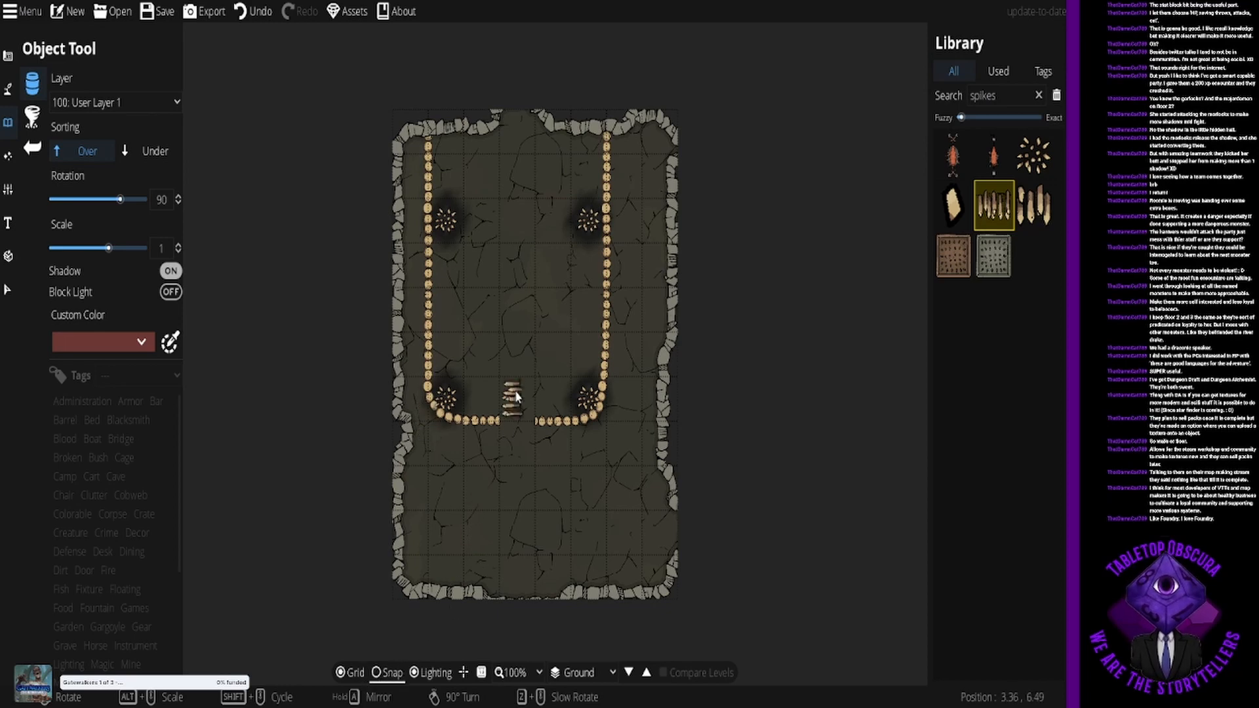
click(592, 358)
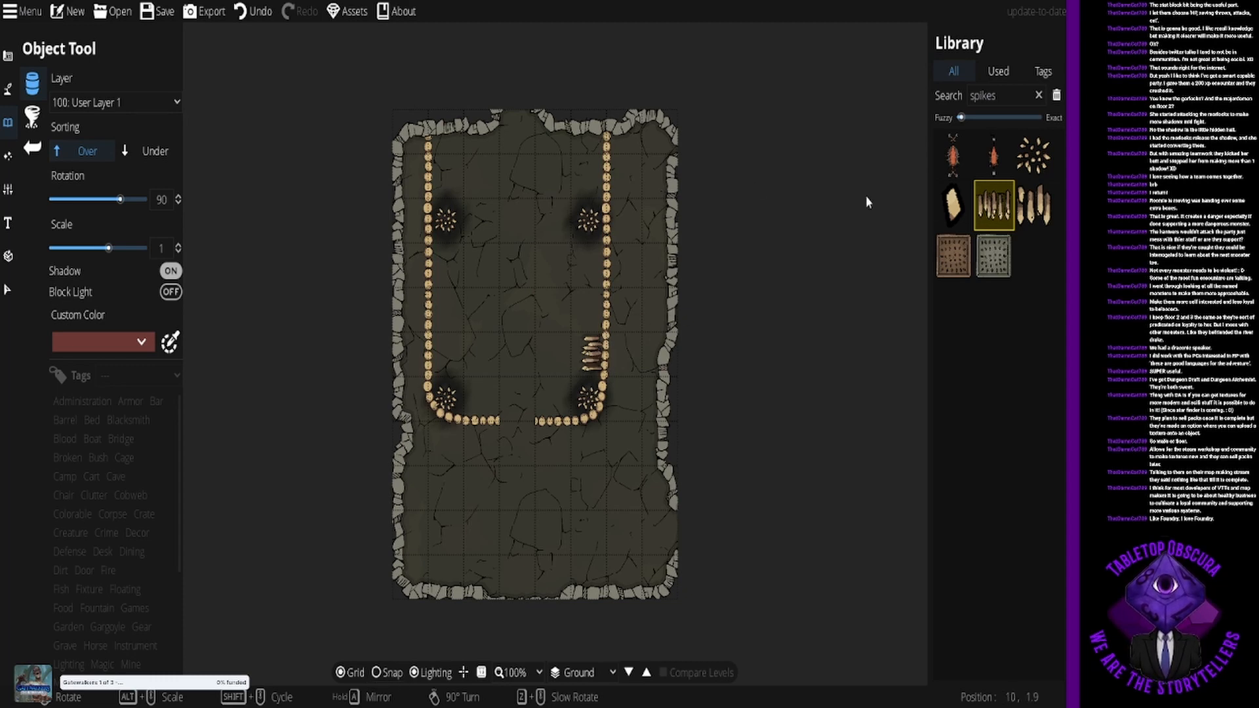
Step: Extend the spikes north along the east log path to the upper pit, alternating the shorter and longer wall spikes
mouse_move(1024, 203)
click(1036, 206)
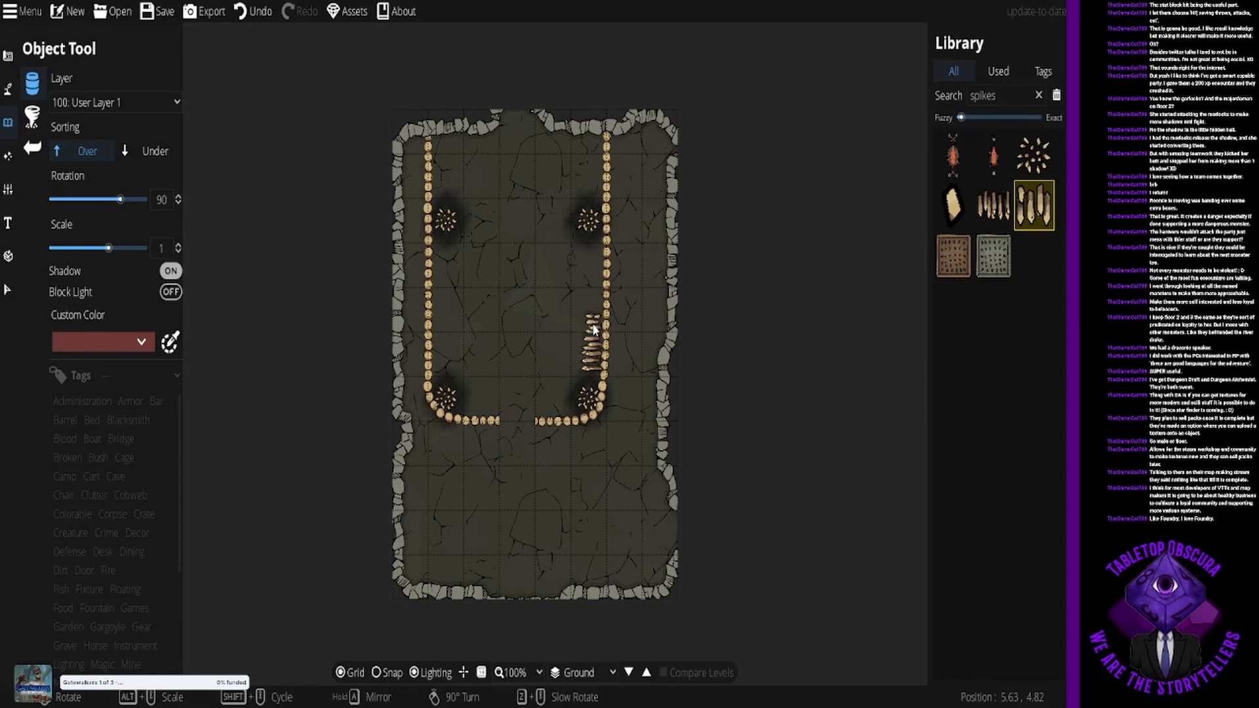
click(595, 331)
click(999, 218)
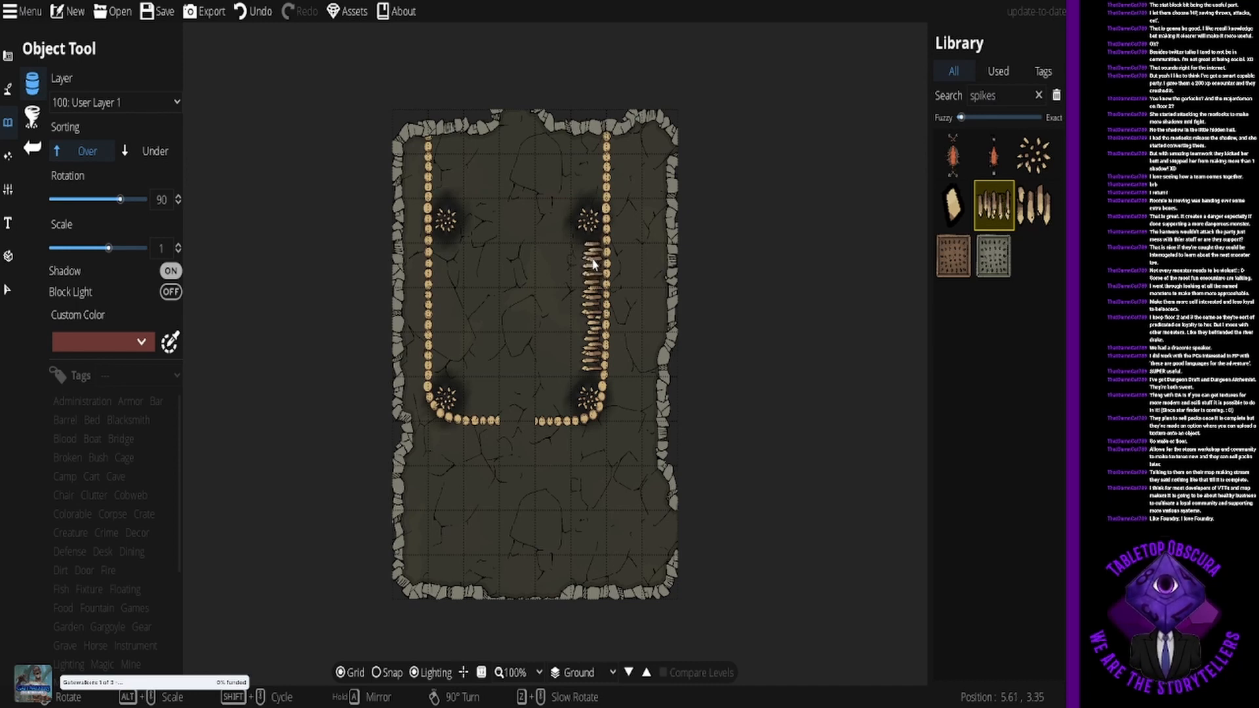
click(593, 264)
Step: Place the shorter and then the longer wall spikes, rotated -90, inside the west log path above the southwest pit
click(1040, 206)
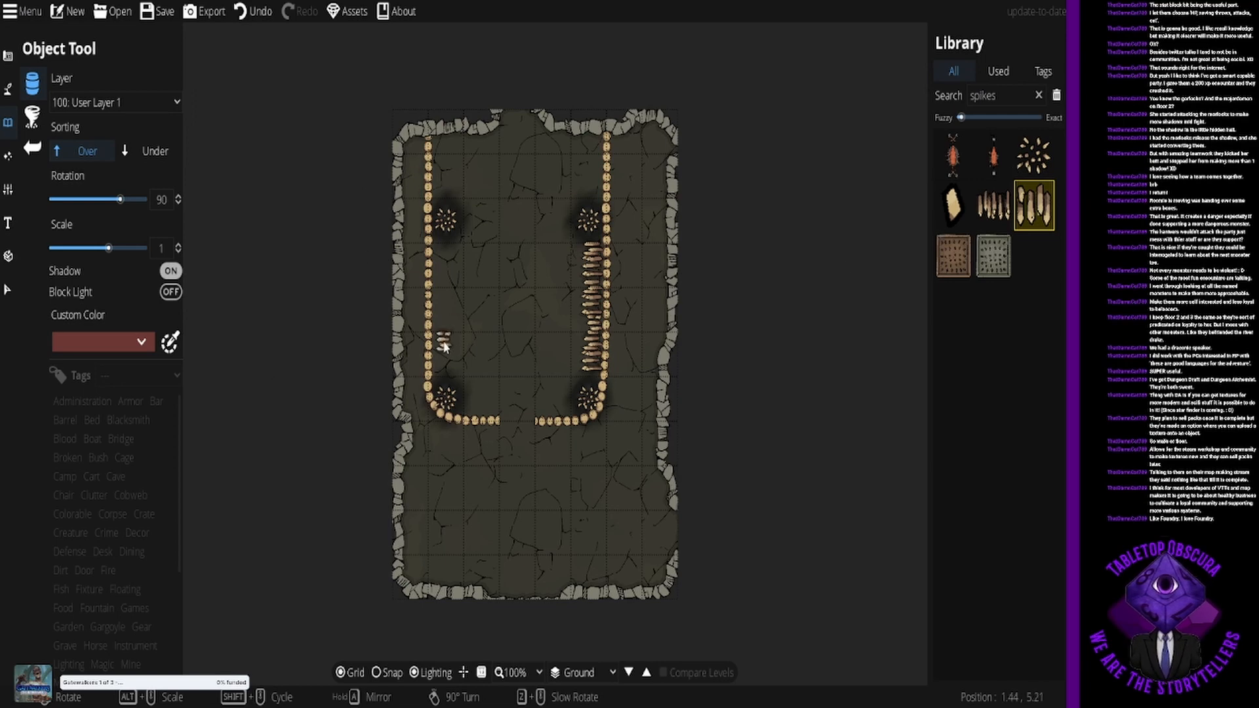
scroll(444, 346, up, 13)
scroll(444, 346, down, 1)
click(442, 375)
click(998, 202)
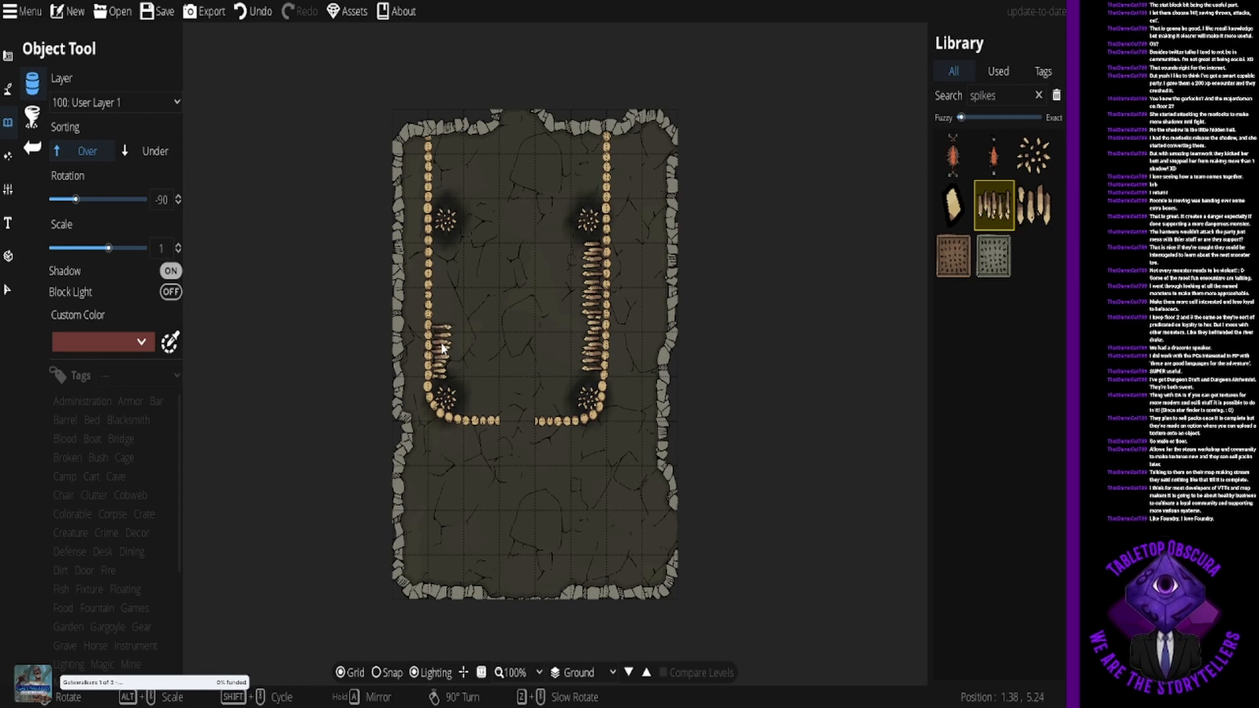
click(443, 348)
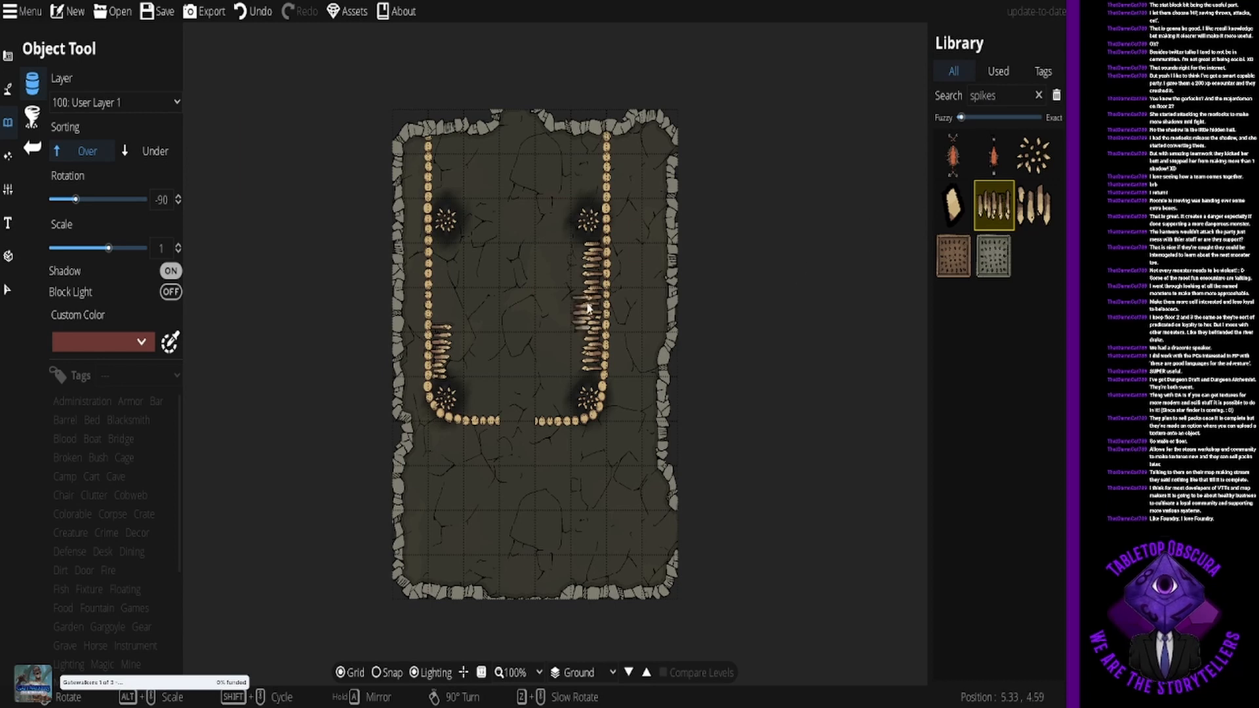
Step: Add another longer wall spikes object directly north of the existing spikes along the west log path
click(1018, 211)
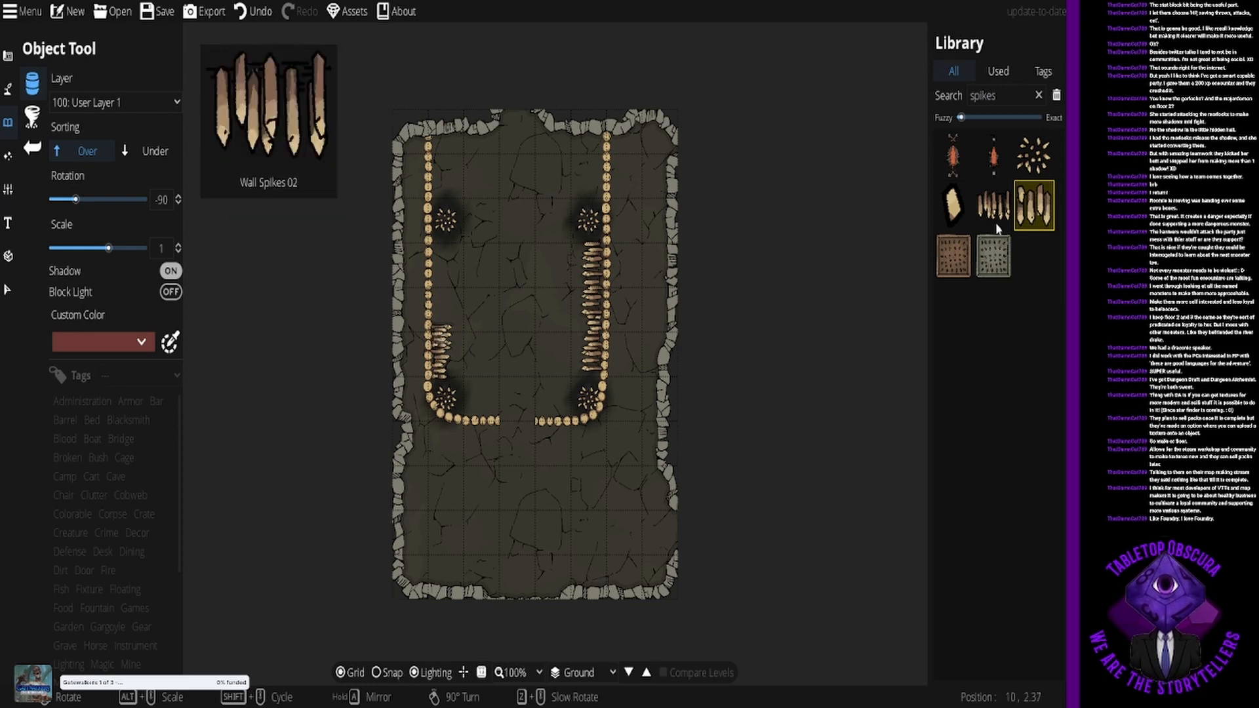
click(994, 205)
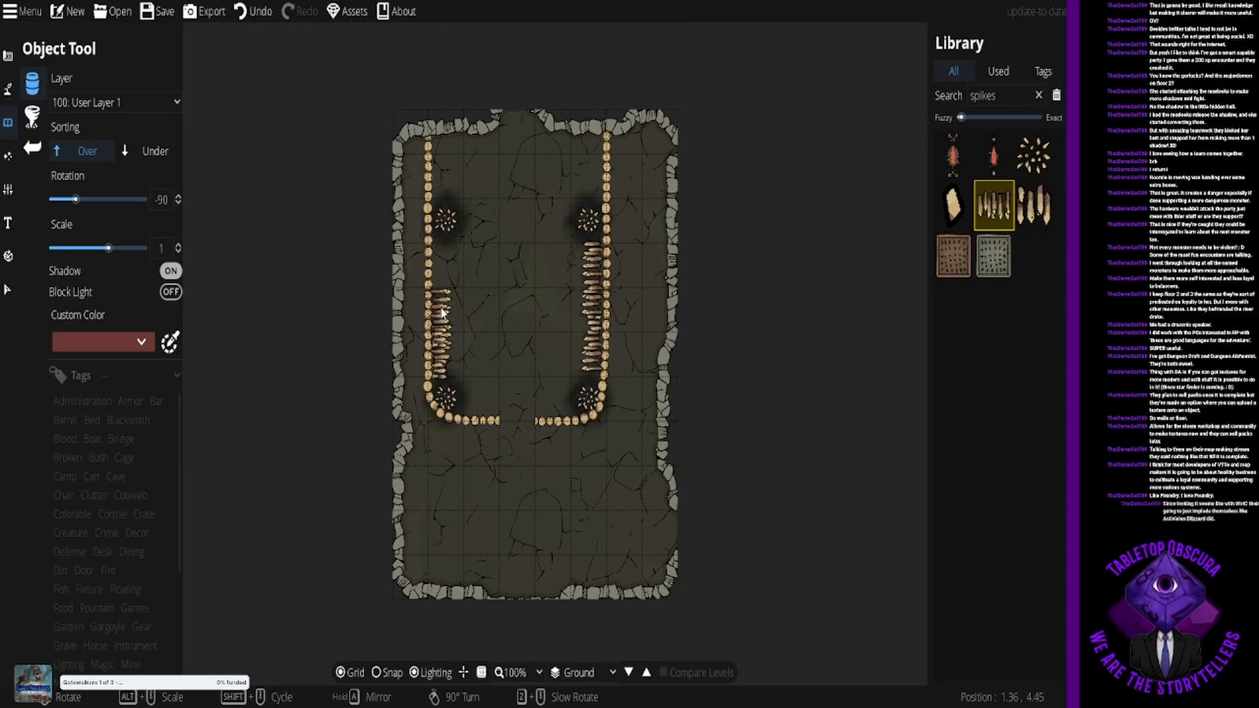
click(444, 315)
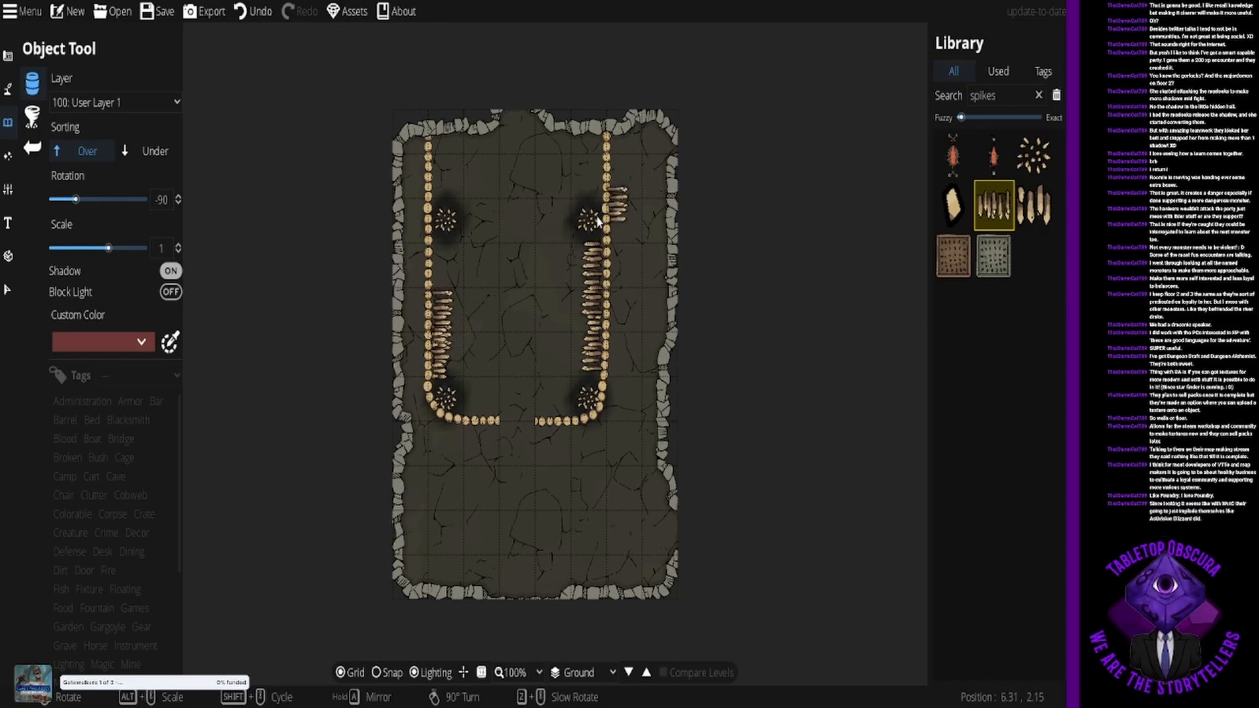
Step: Extend the spikes north along the west log path to the upper pit with the shorter wall spikes and Wall Spikes 02
click(1035, 205)
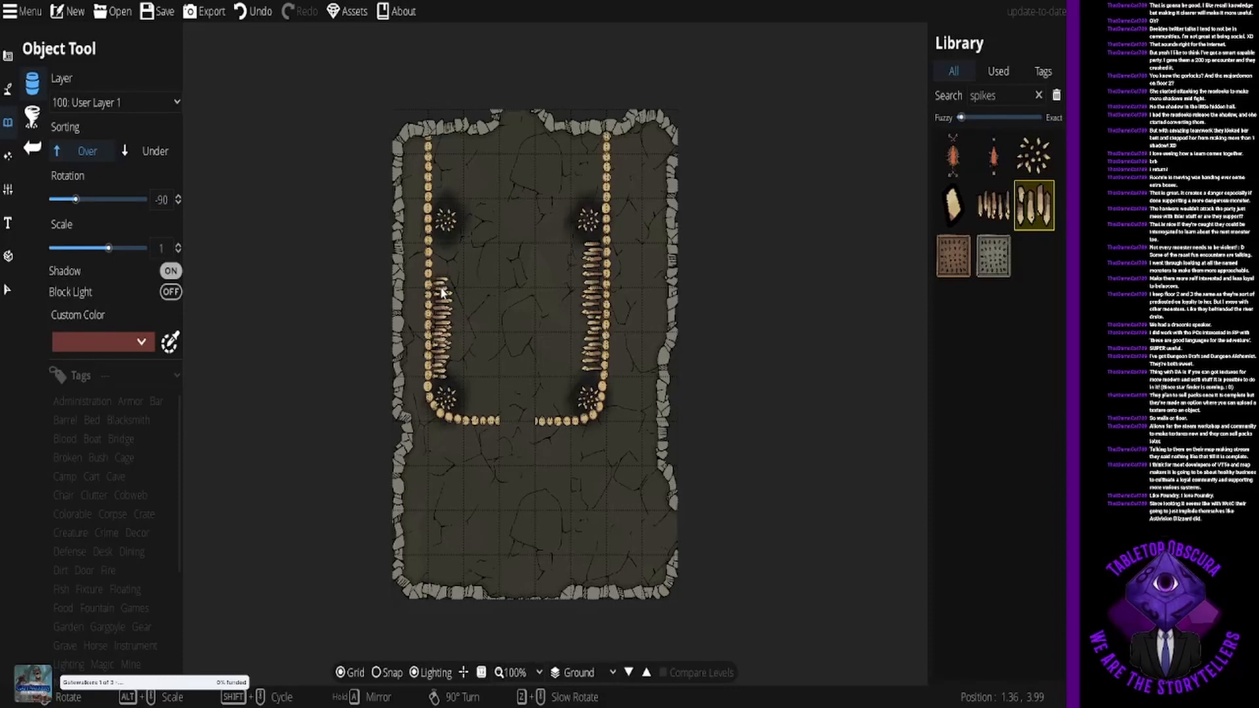
click(994, 205)
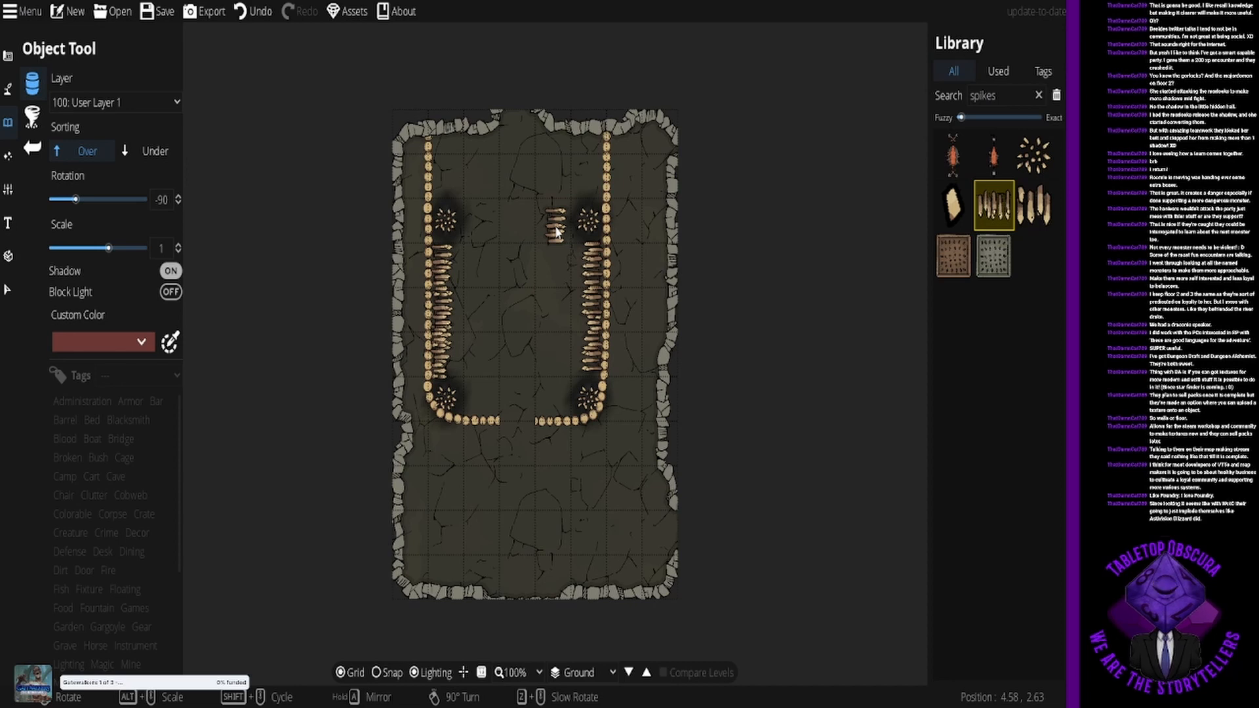
Step: Add another Wall Spikes 02 object, rotated 90, at the south end of the east log path's spikes, next to the southeast pit
scroll(595, 358, up, 8)
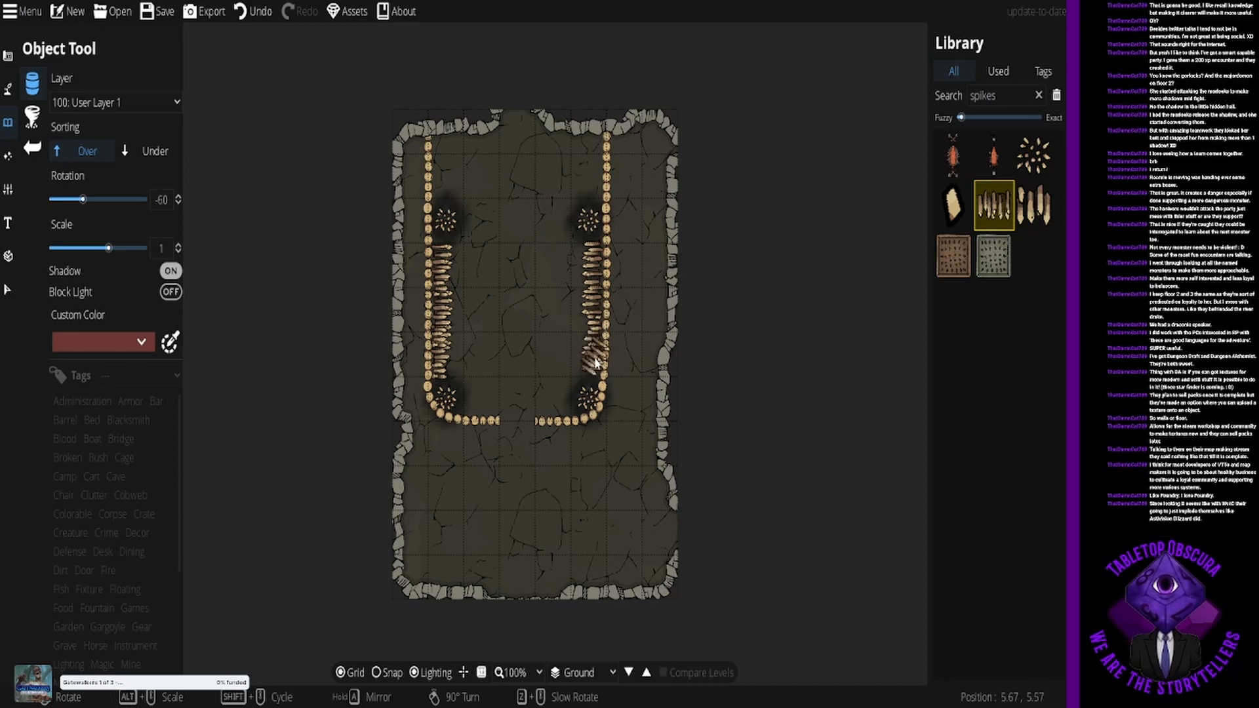
scroll(594, 358, up, 4)
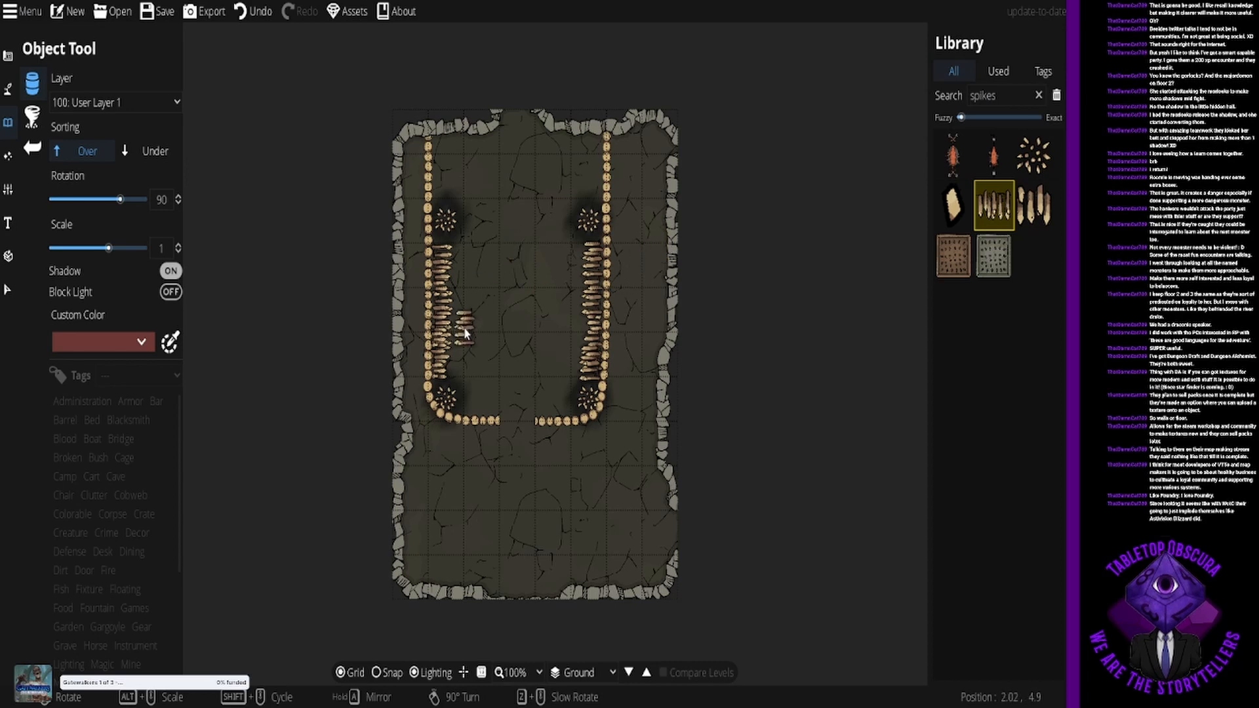
scroll(453, 348, up, 2)
scroll(448, 365, up, 10)
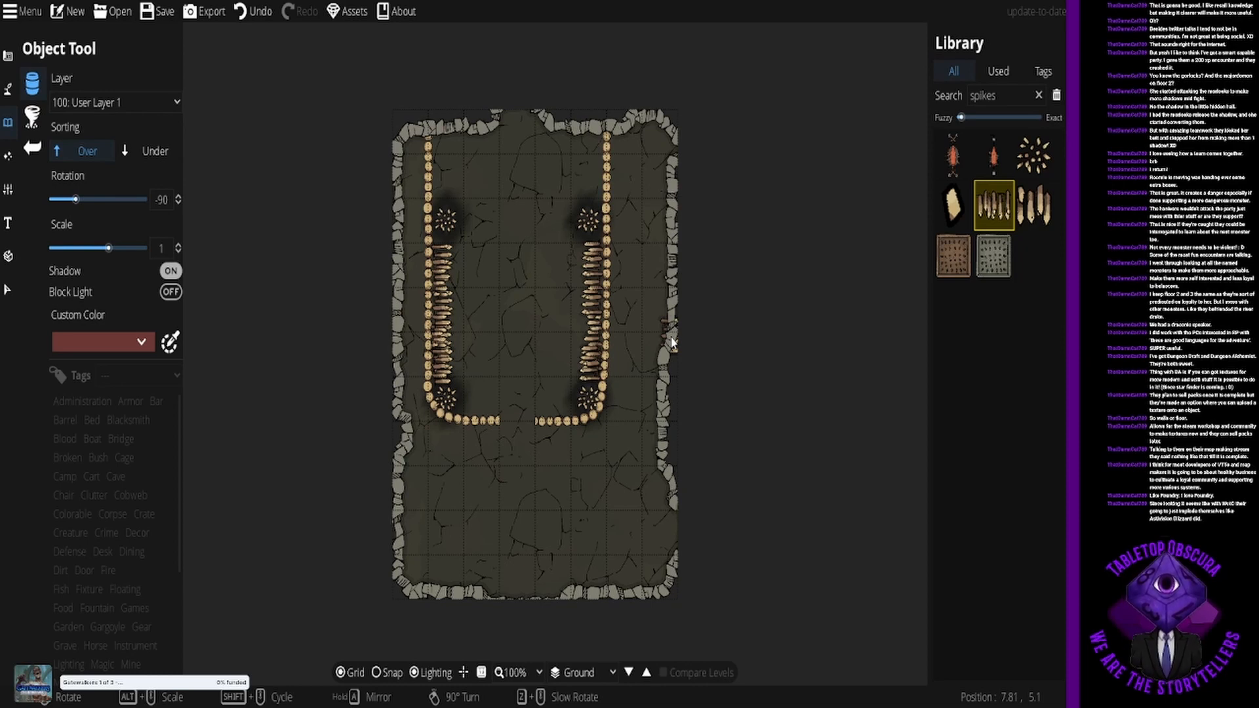
scroll(616, 315, up, 11)
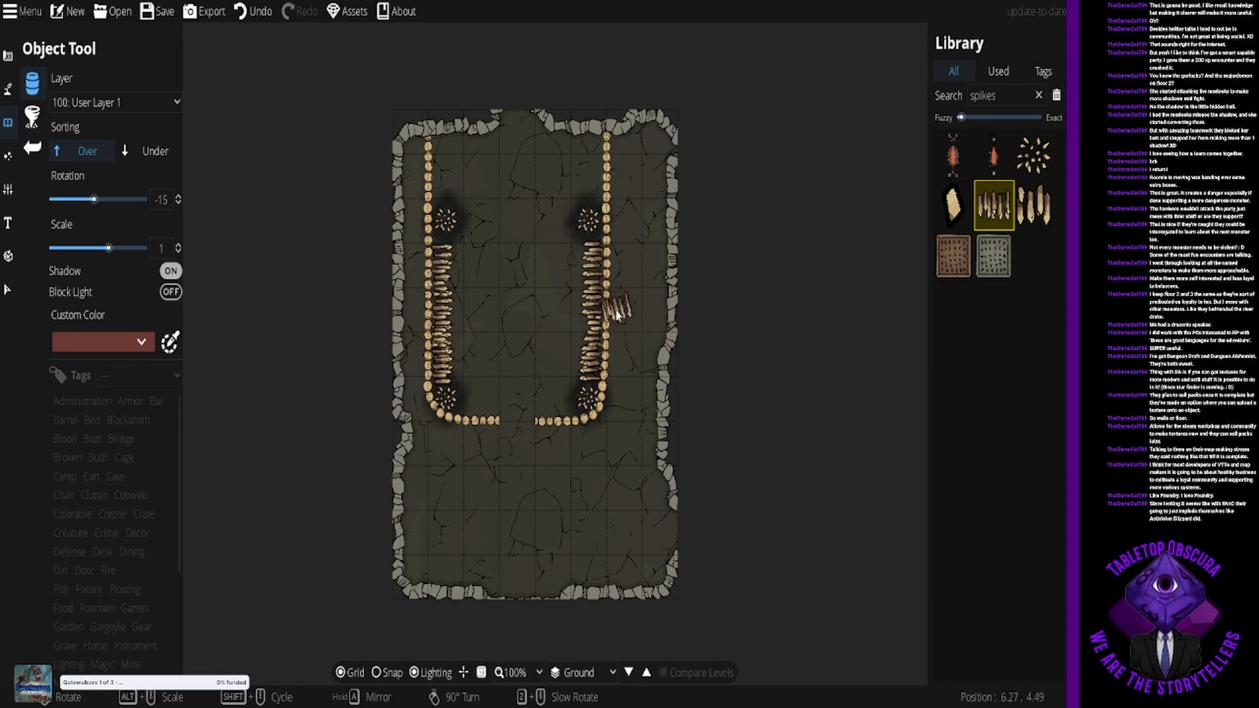
scroll(613, 312, up, 1)
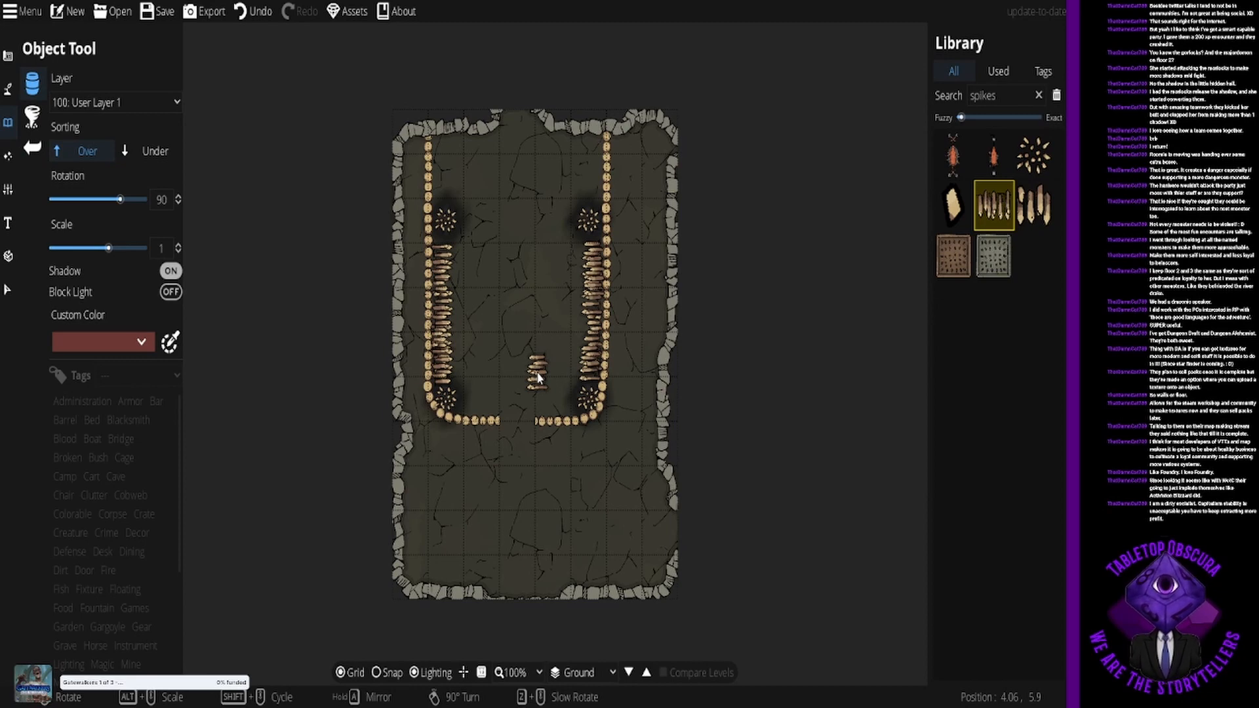
Step: Place Wall Spikes 02 at rotation 0 along the south side of the log segment east of the palisade opening
drag(1014, 92, 949, 85)
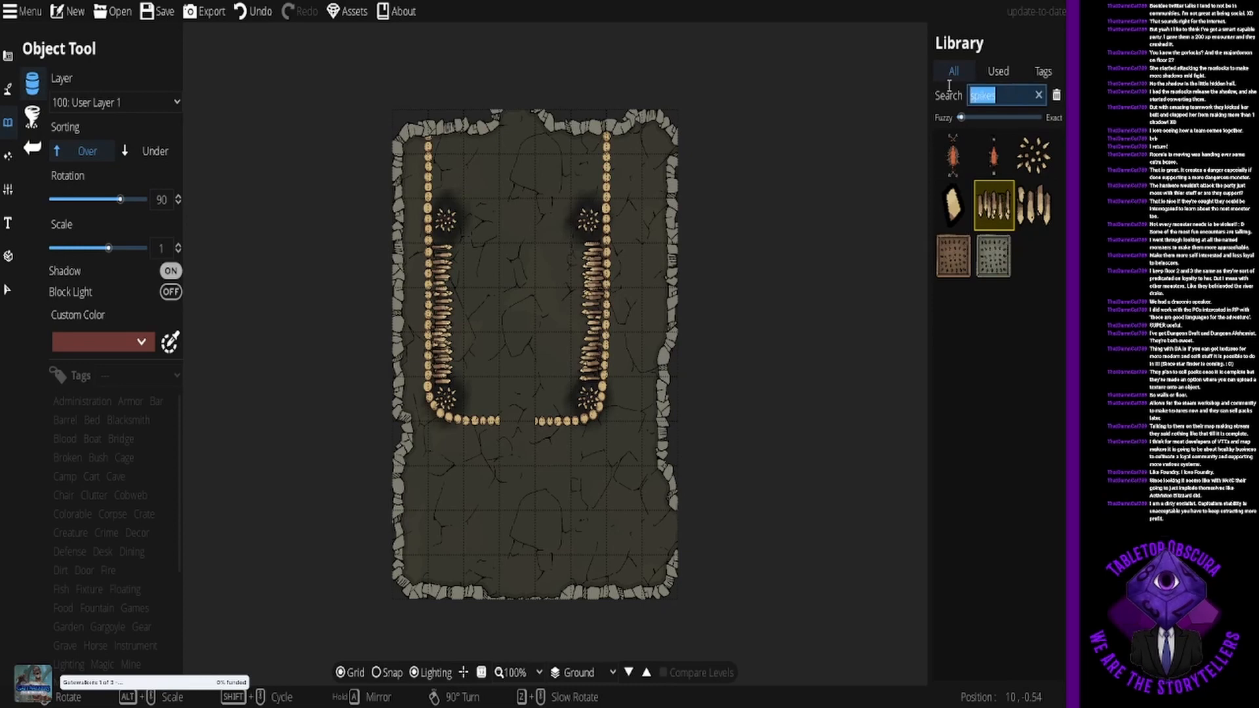
click(995, 204)
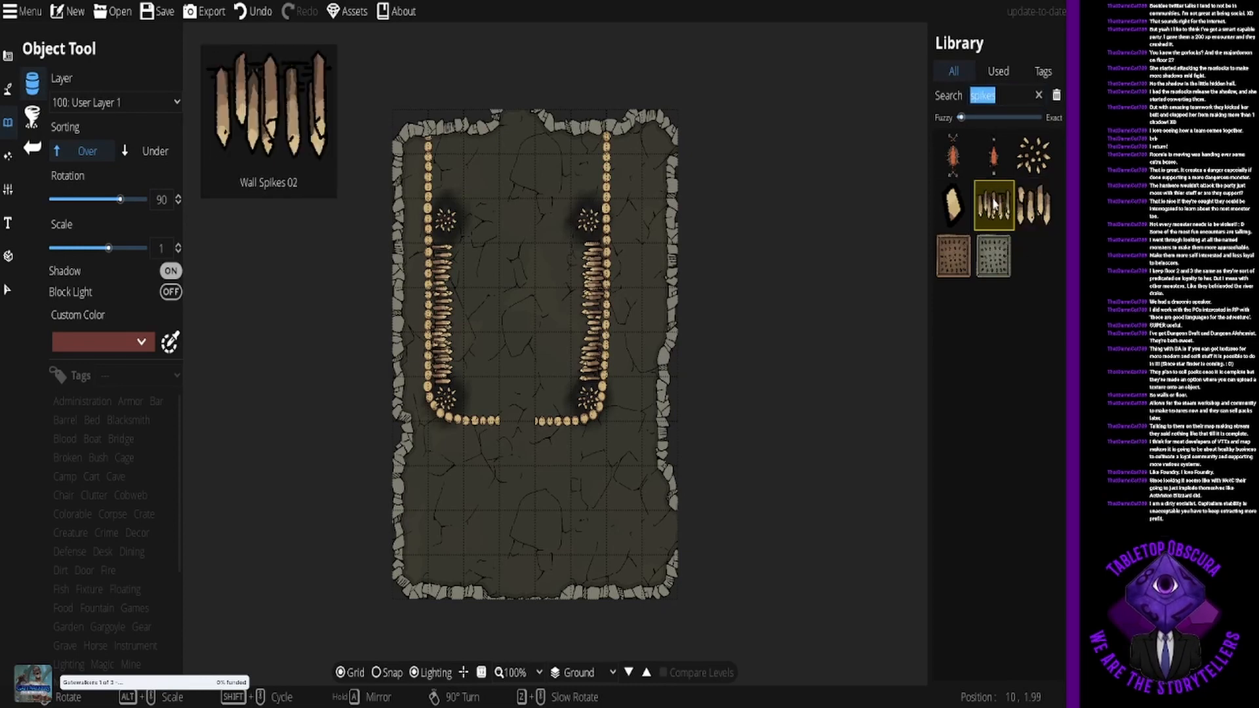
scroll(556, 438, down, 14)
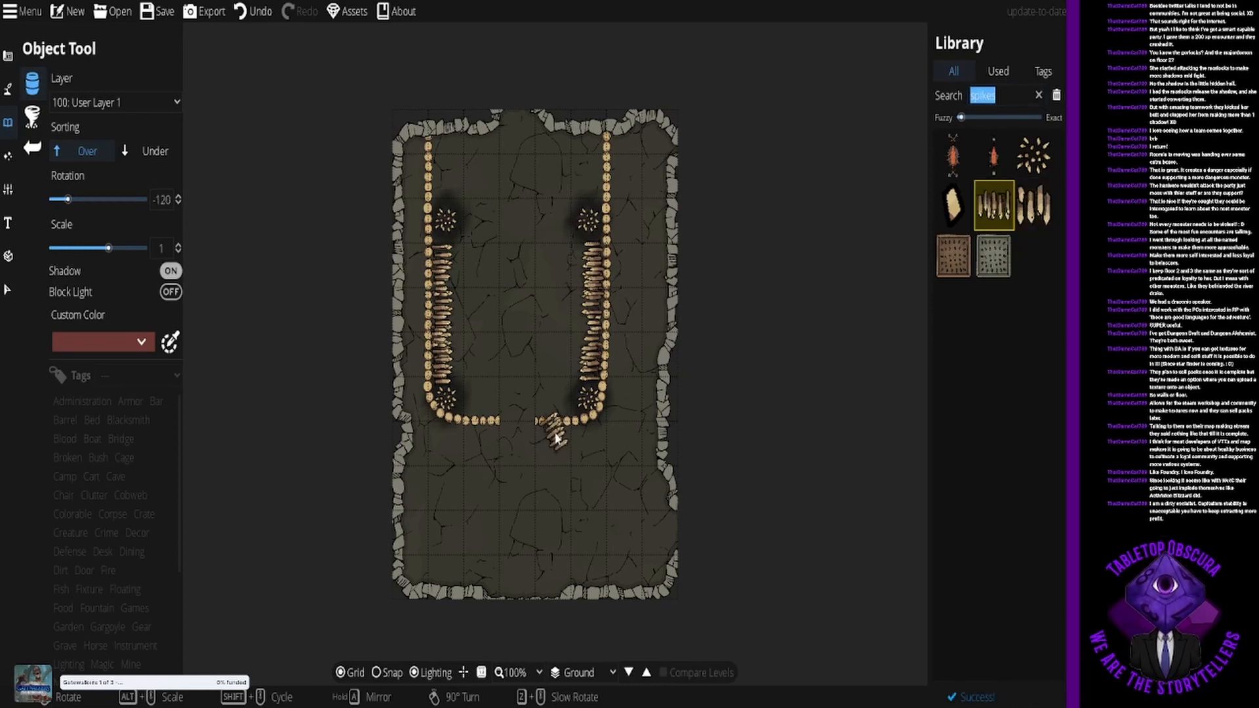
scroll(556, 438, up, 8)
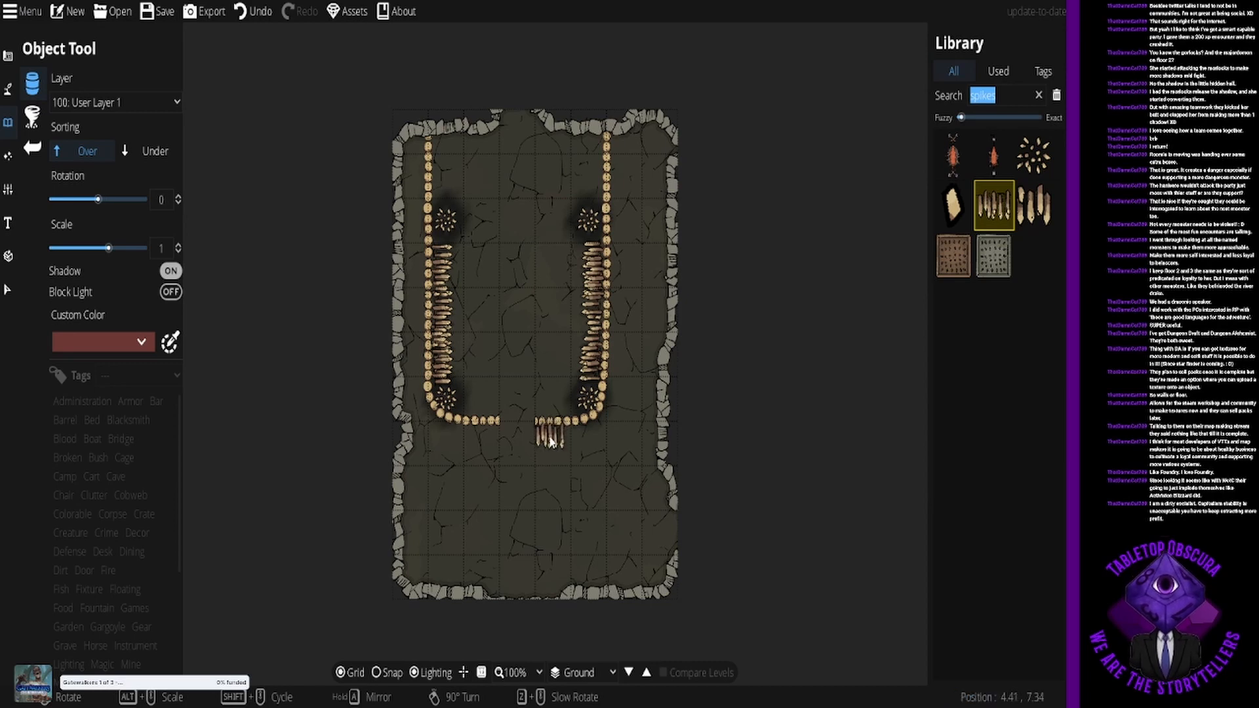
click(551, 442)
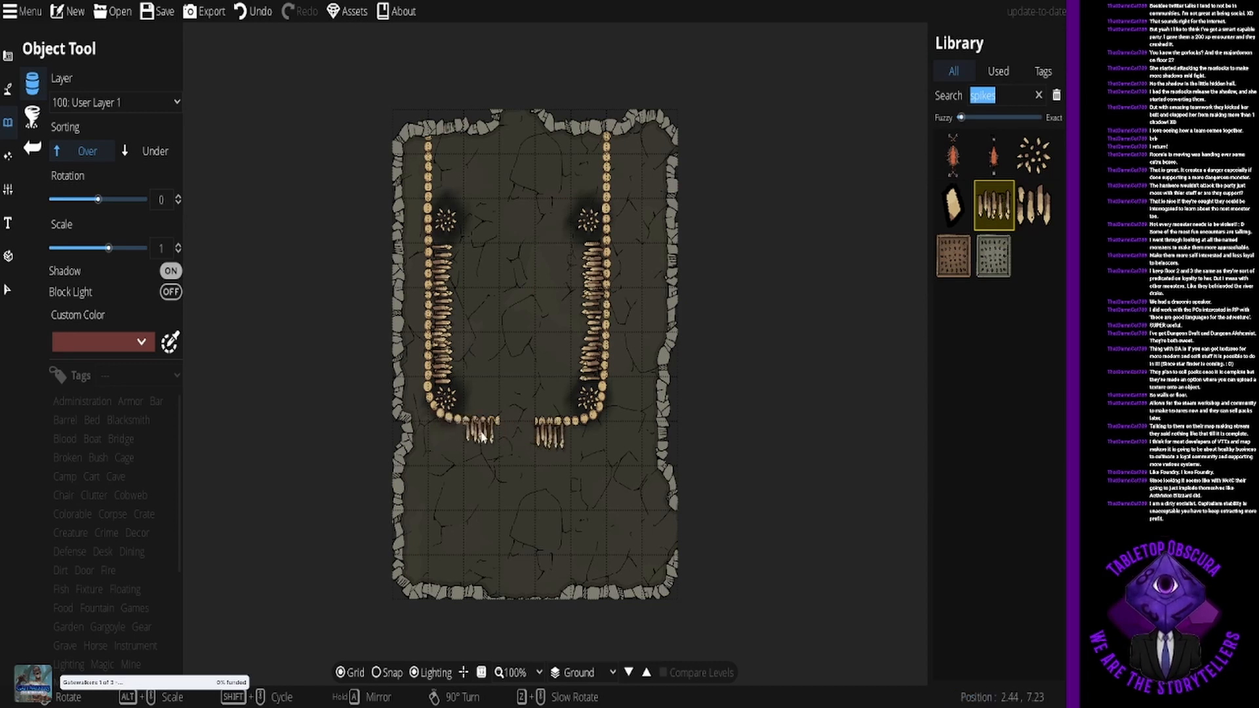
Step: Place two of the shorter wall spikes side by side along the south side of the log segment west of the opening
click(1034, 206)
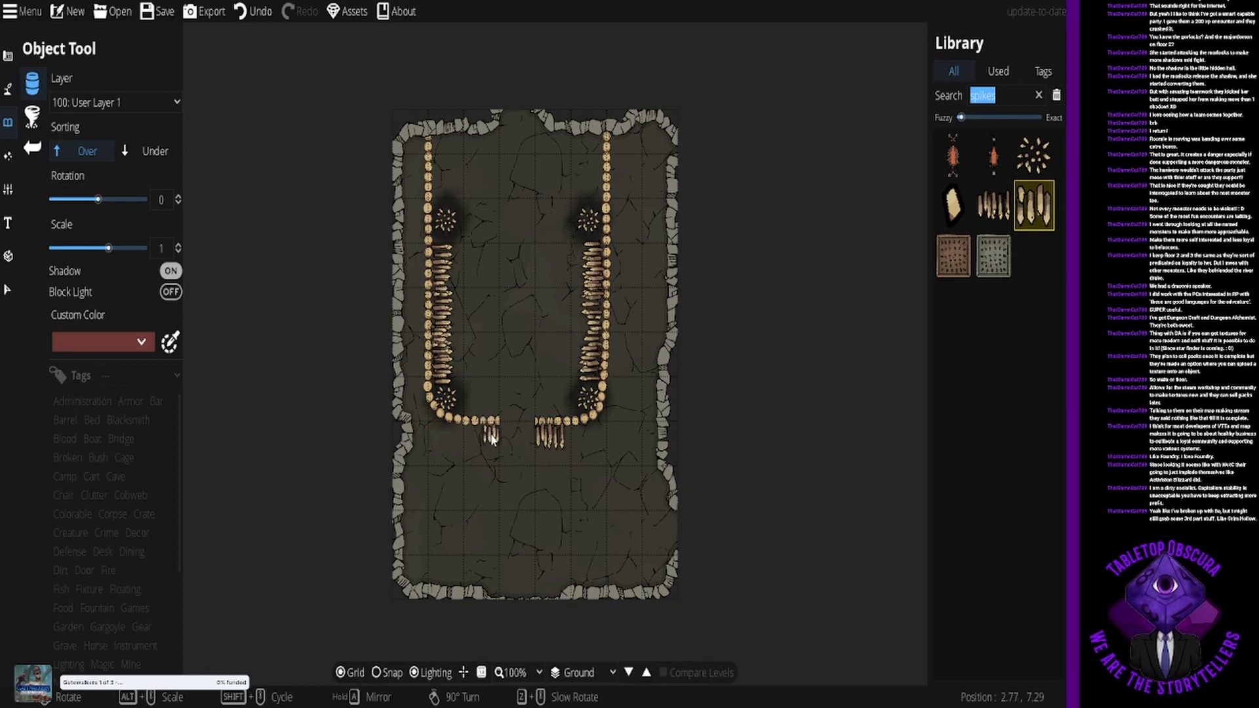
mouse_move(1007, 212)
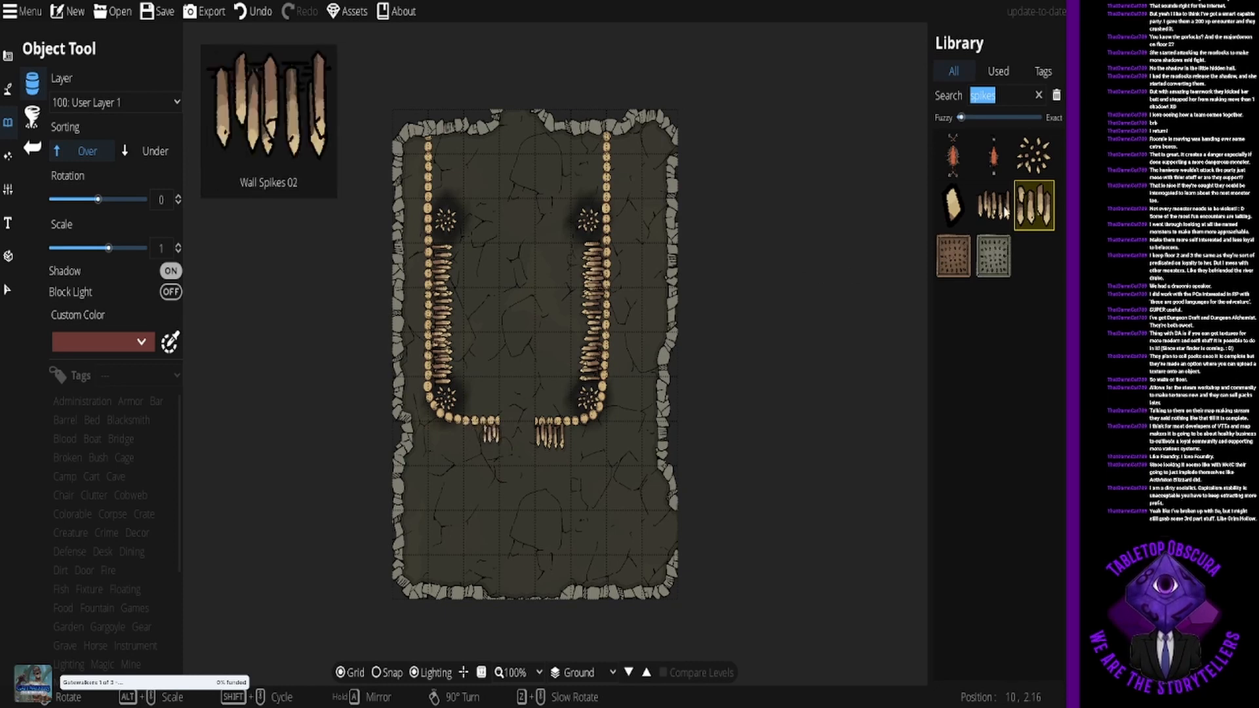
mouse_move(1011, 164)
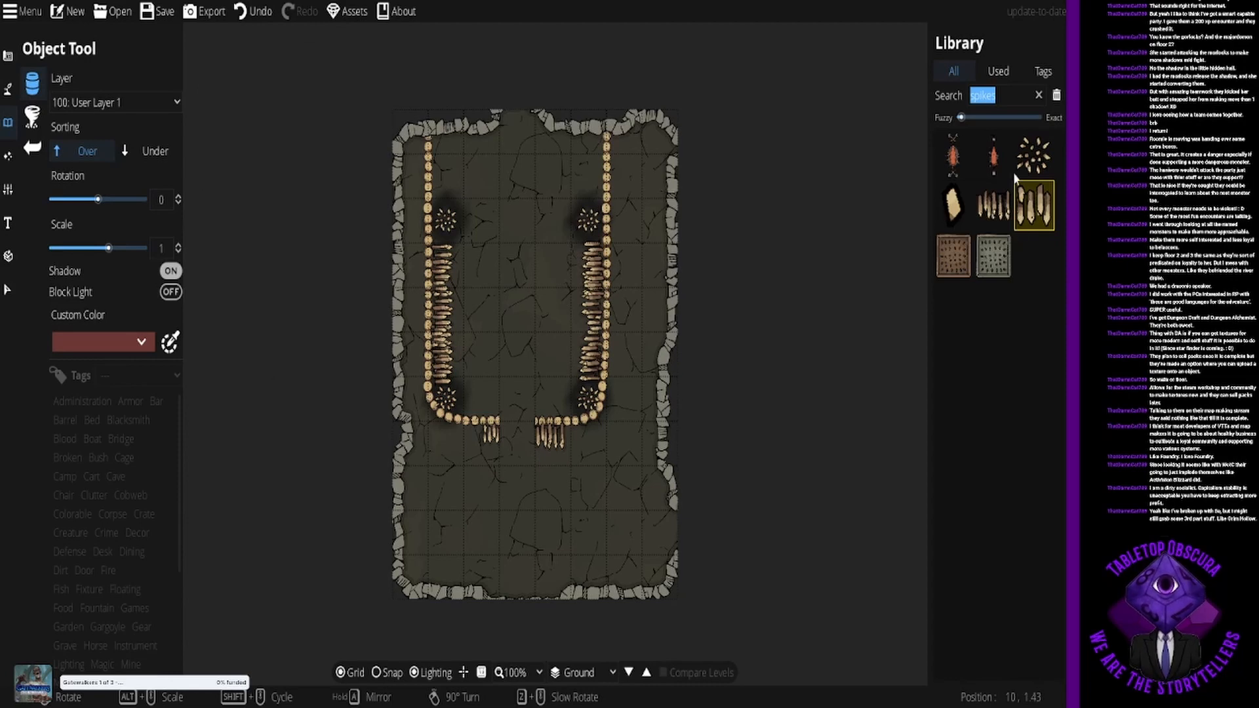
mouse_move(956, 167)
click(471, 441)
Step: Search the object library for "gate" and look through the results for a gate to fit the palisade opening
click(1016, 100)
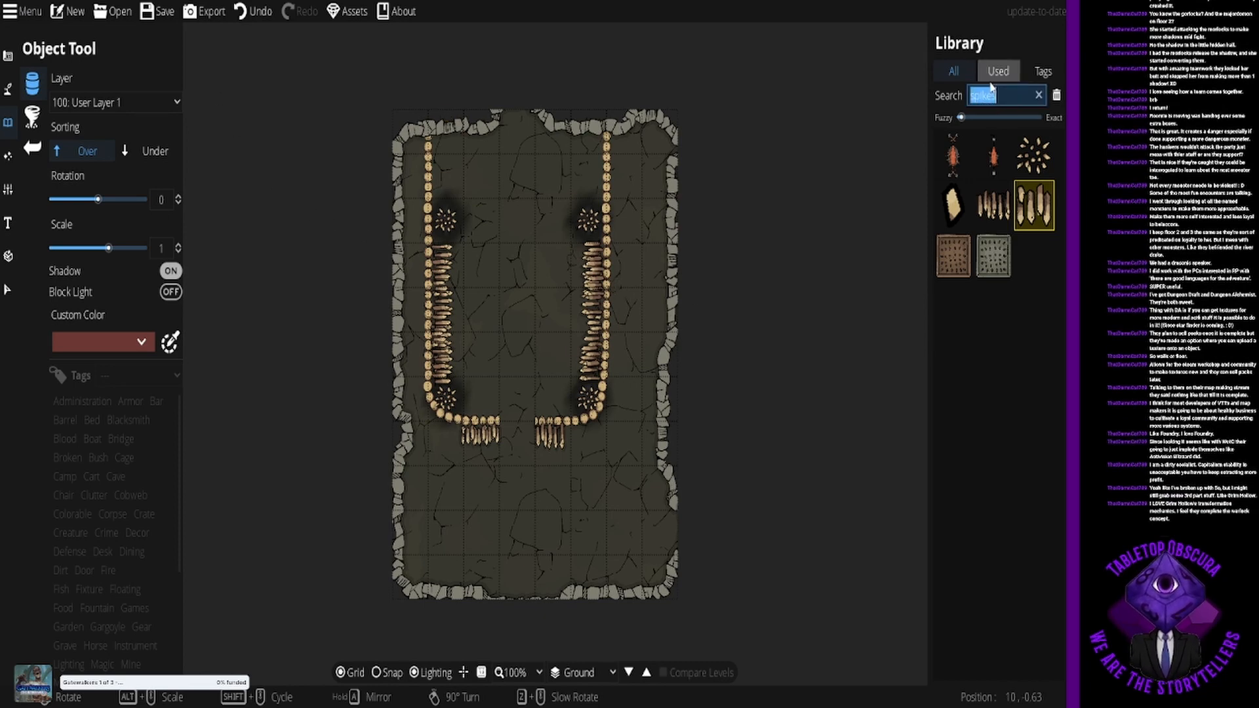
text(gate)
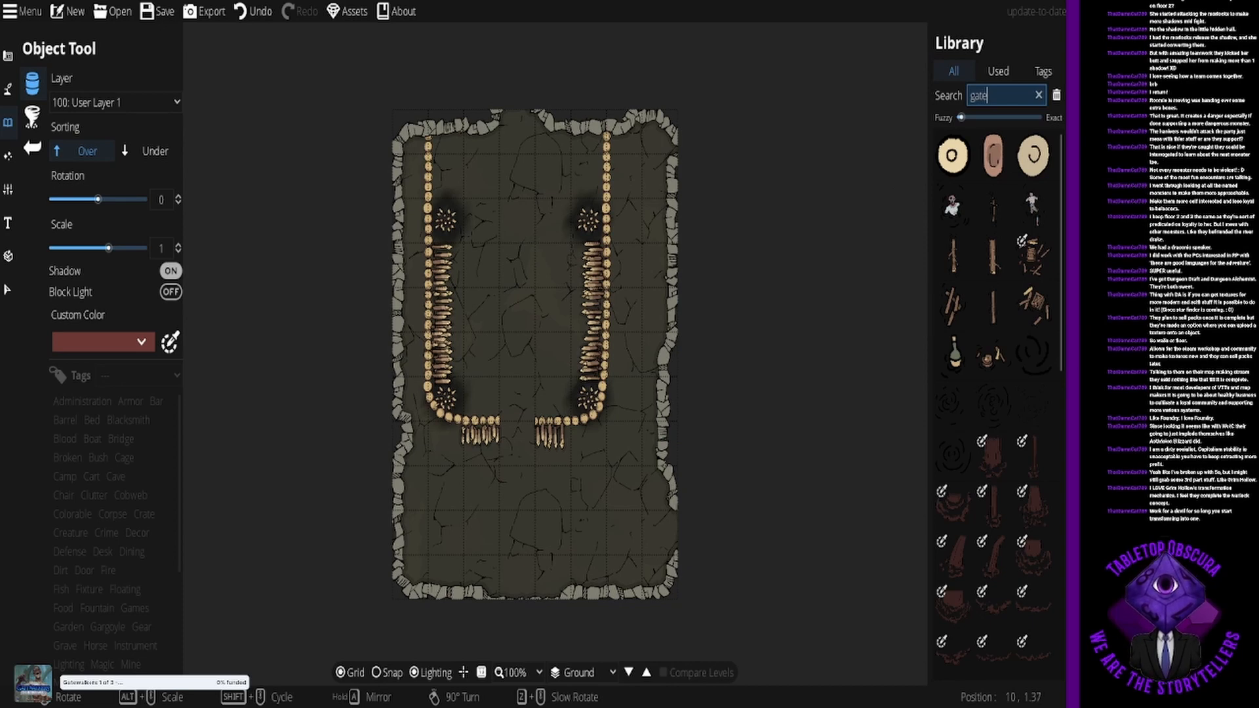
mouse_move(983, 256)
scroll(983, 256, down, 10)
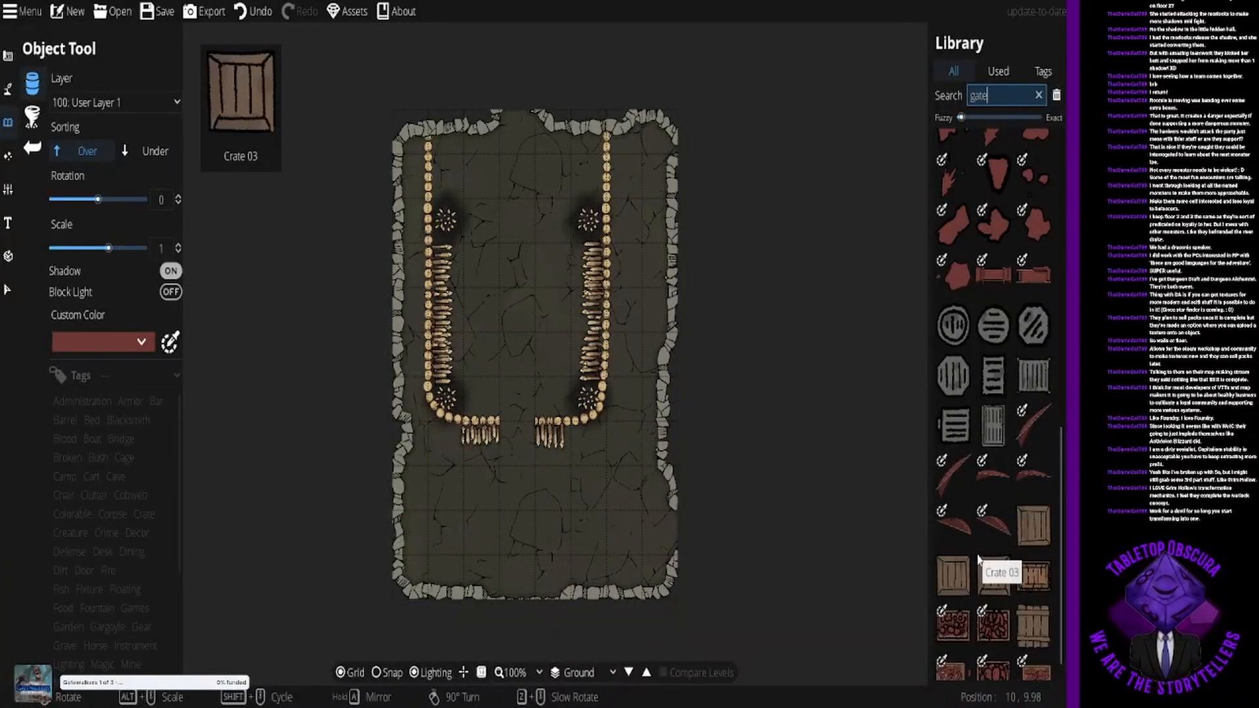
scroll(1022, 550, down, 1)
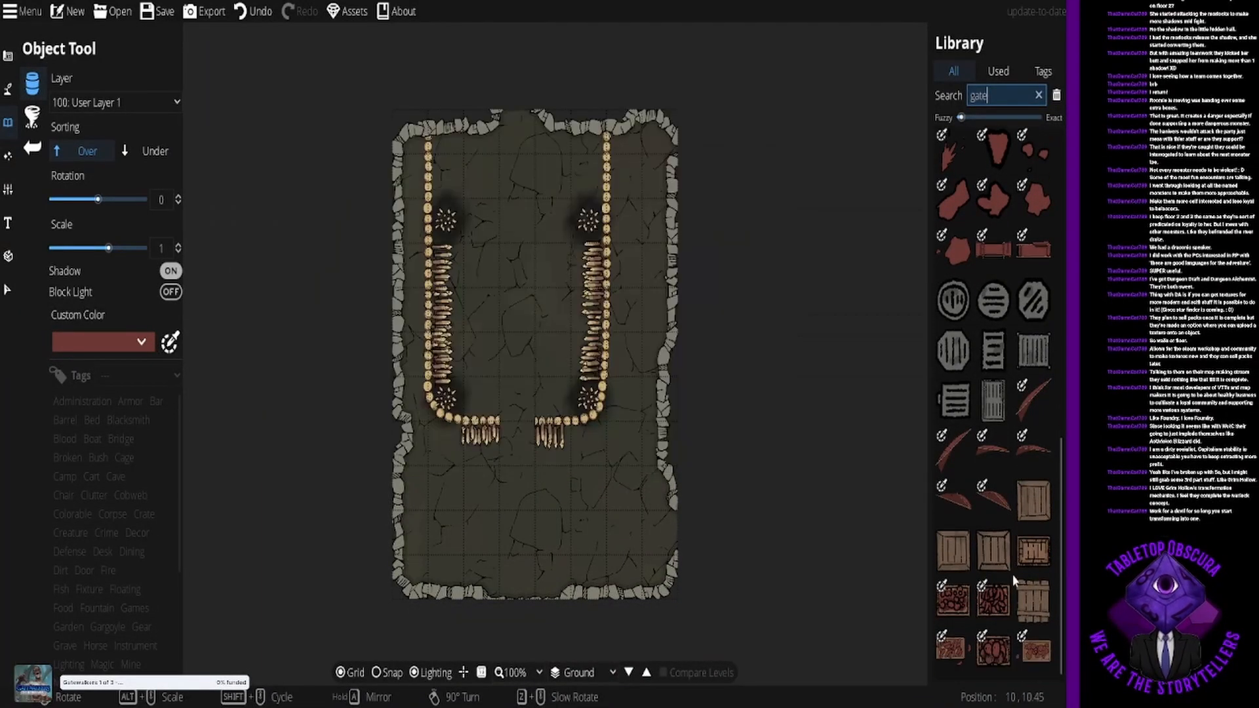
scroll(1013, 583, up, 10)
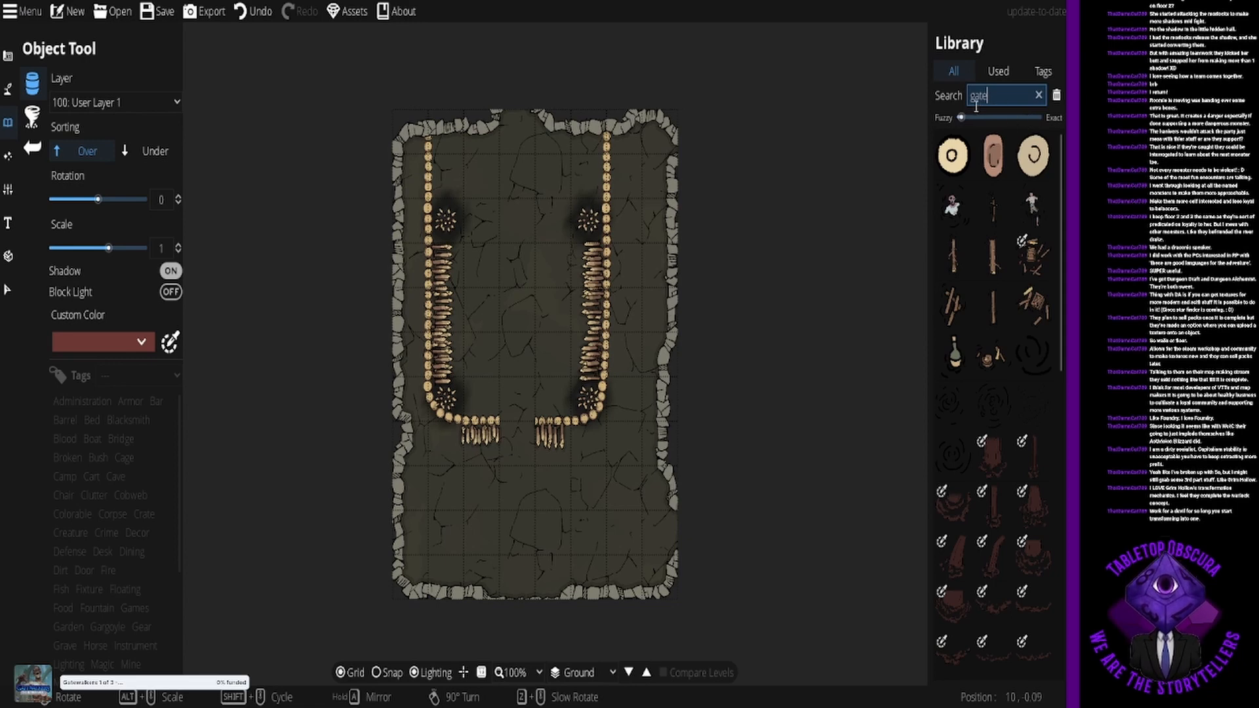
Step: Search the object library for "wood" to find a wooden pillar
drag(998, 103, 933, 98)
mouse_move(1003, 138)
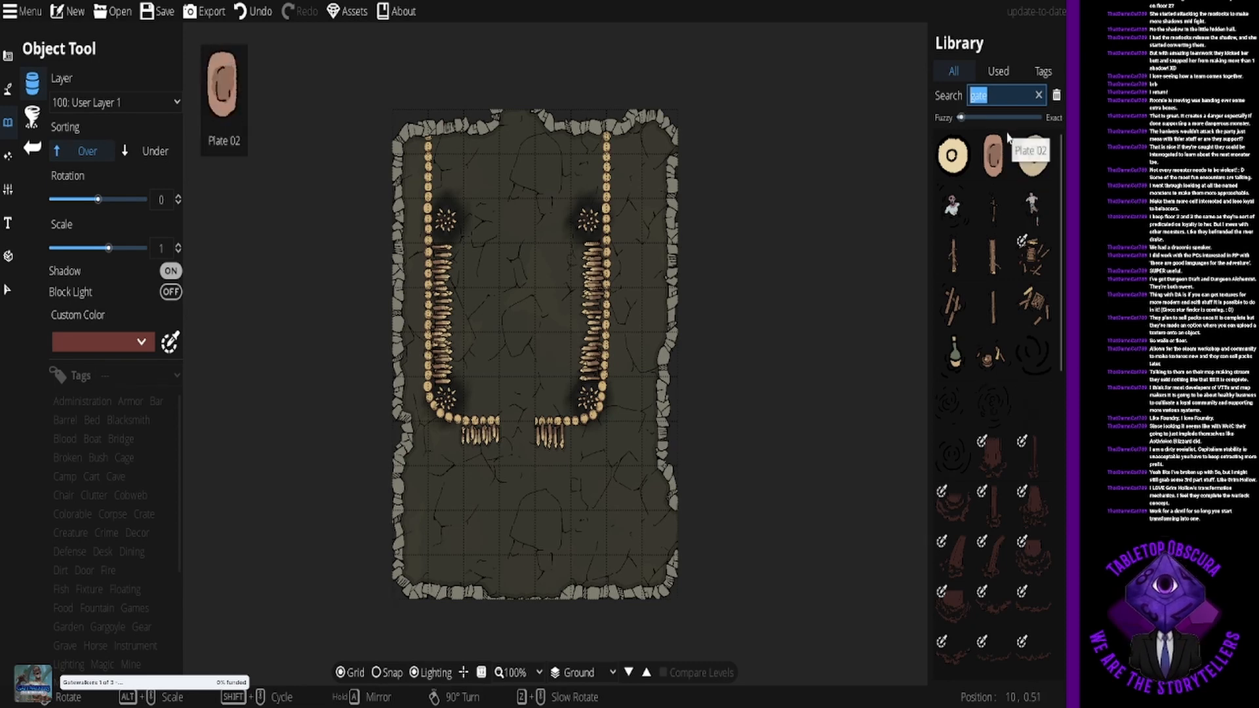
text(pilla)
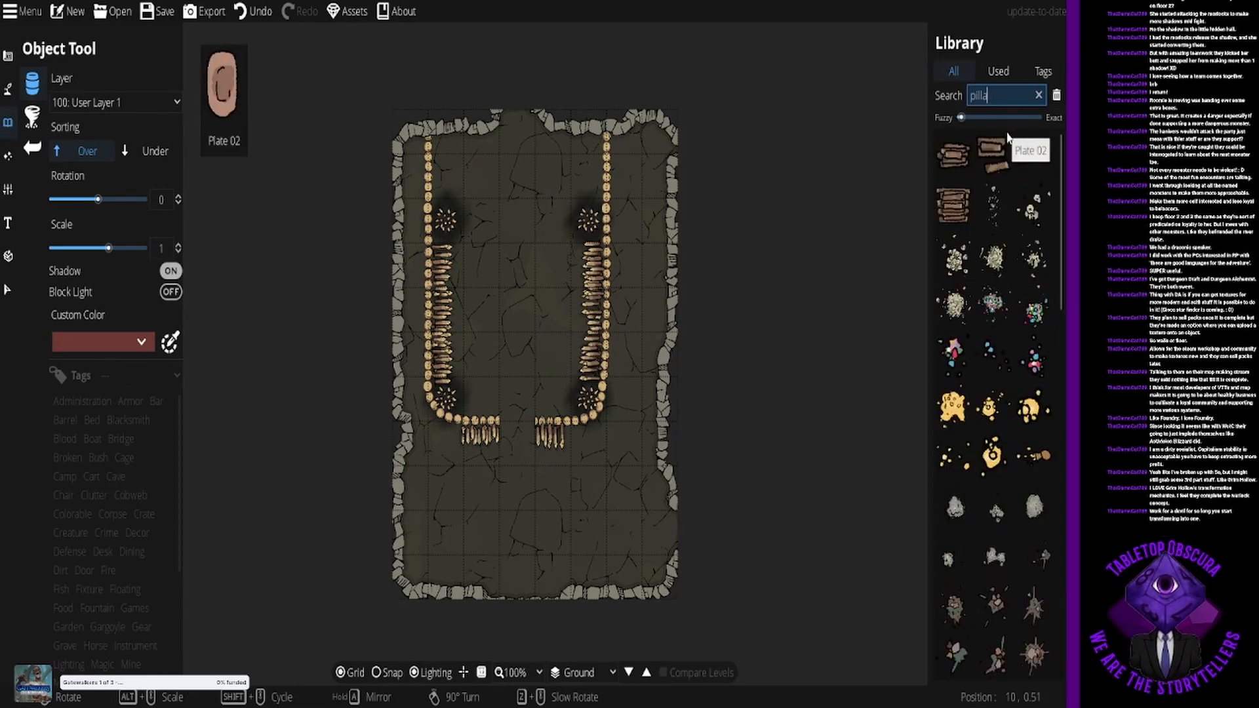
key(BackSpace)
key(BackSpace)
key(BackSpace)
key(BackSpace)
key(BackSpace)
text(wood)
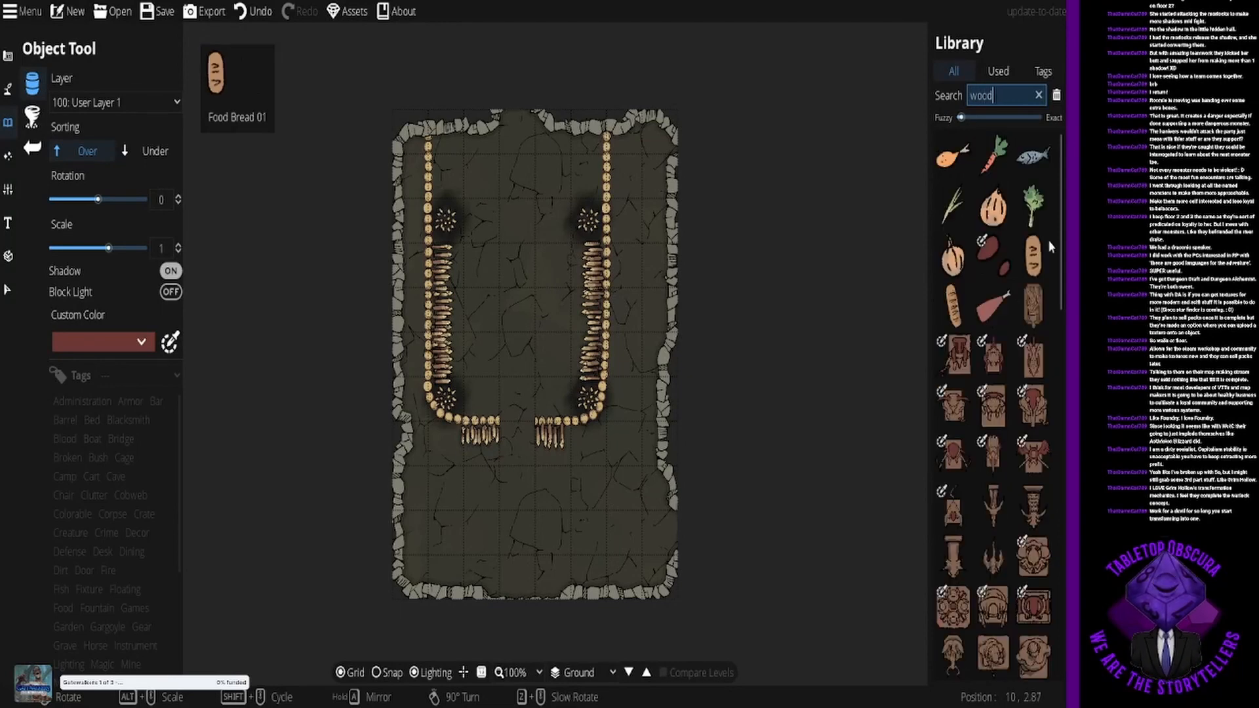
Step: Place a plain round wooden pillar at scale 2 on each log end flanking the south opening of the palisade
scroll(997, 291, down, 6)
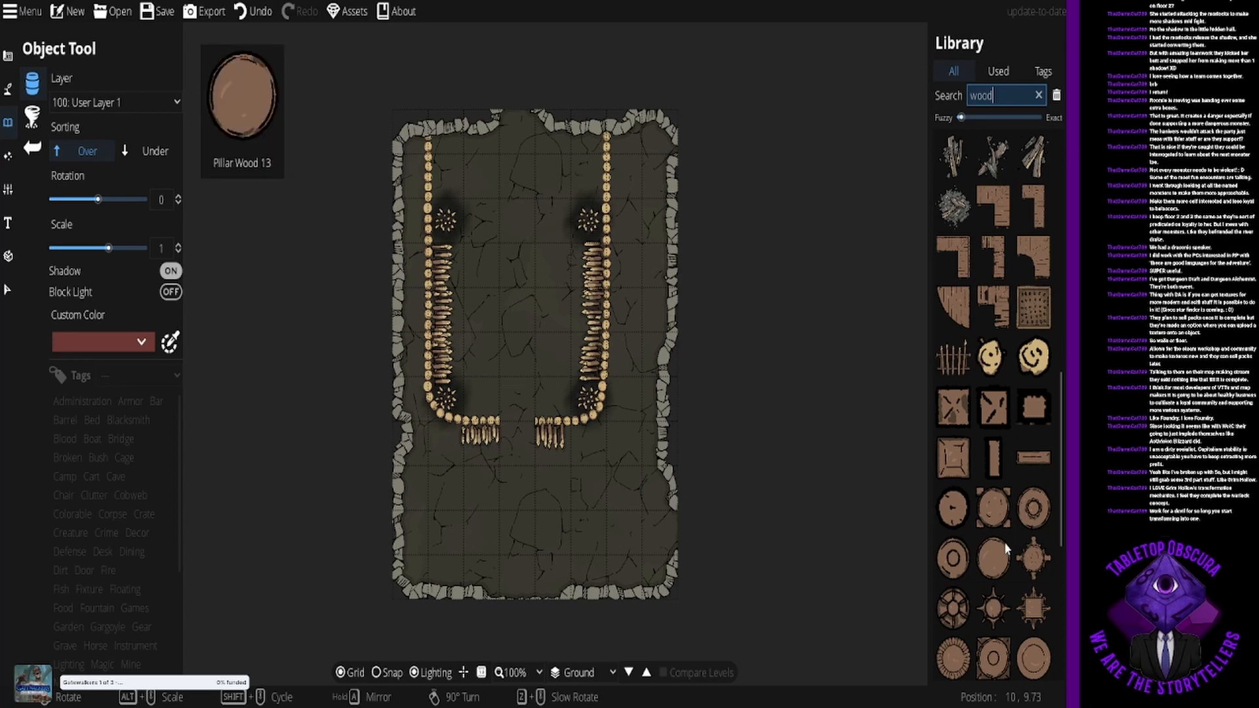
scroll(963, 525, down, 3)
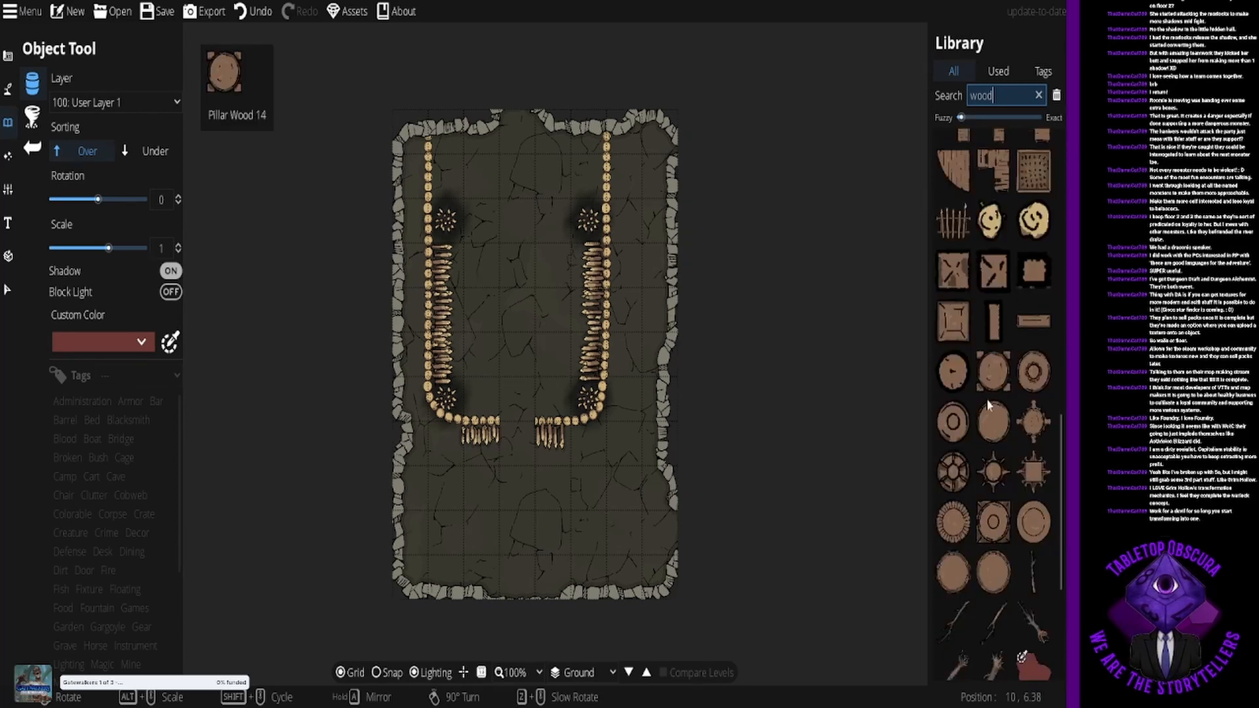
click(953, 371)
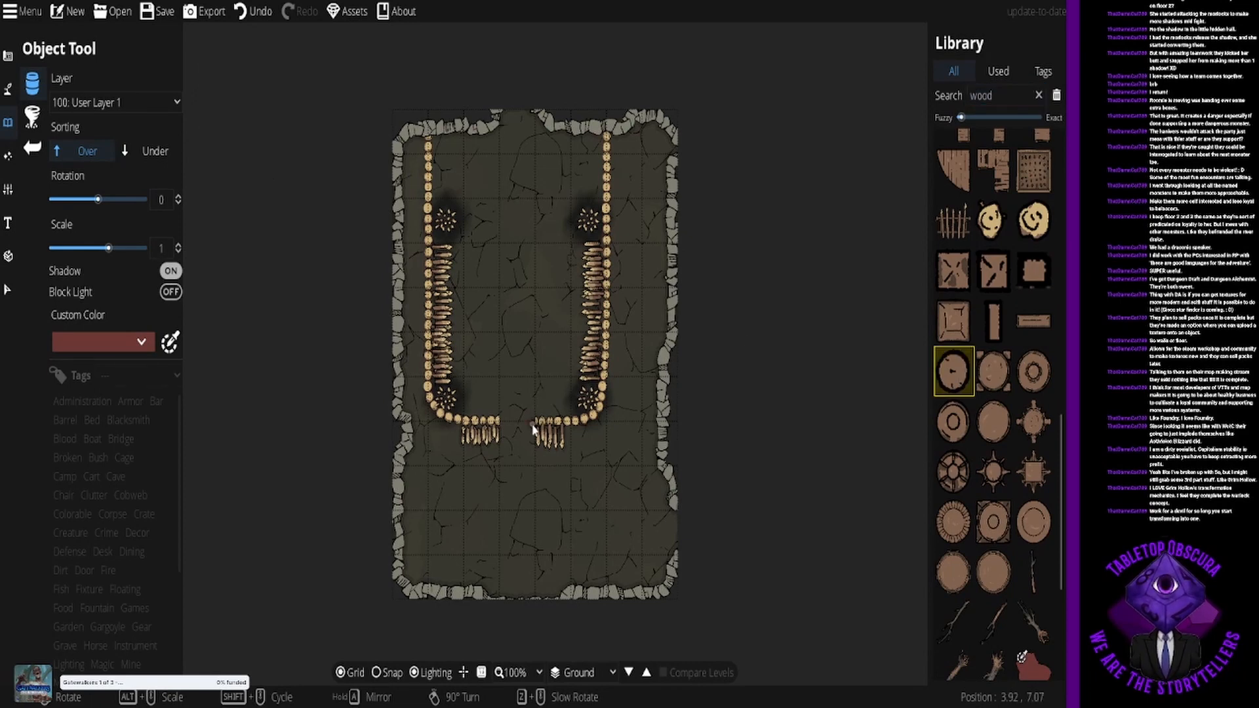
alt+scroll(532, 430, up, 6)
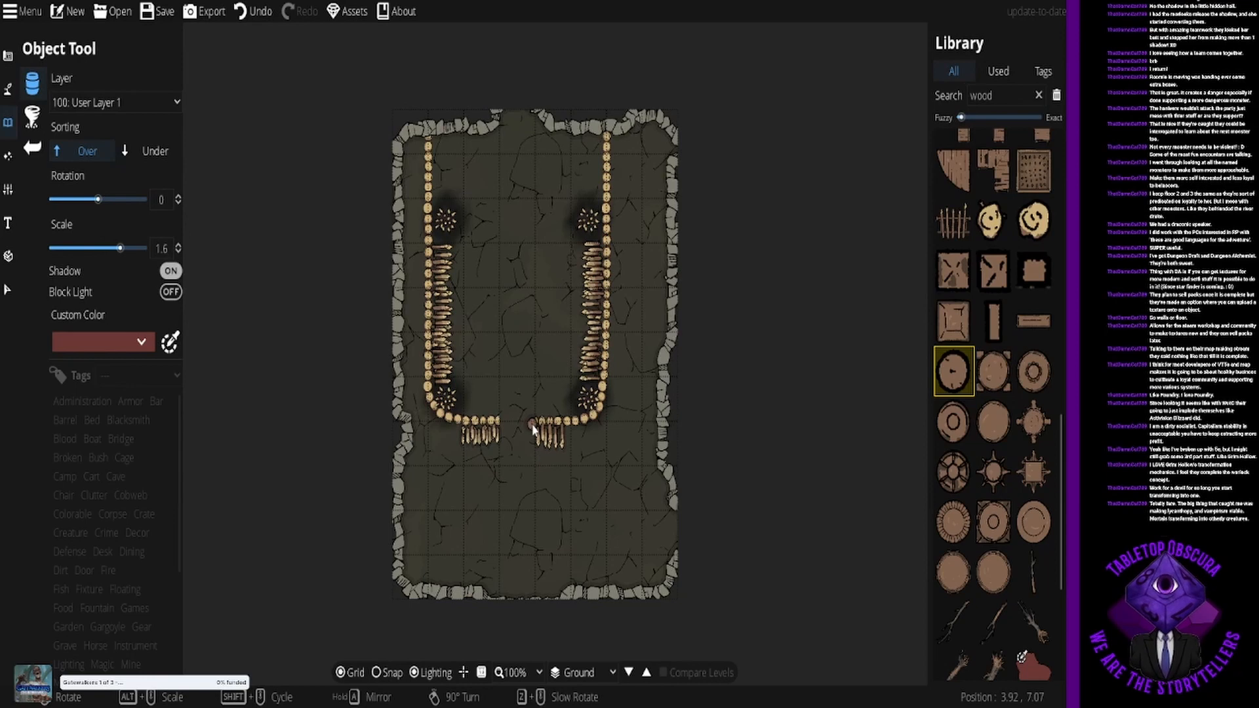
alt+scroll(533, 430, up, 4)
click(540, 425)
click(493, 425)
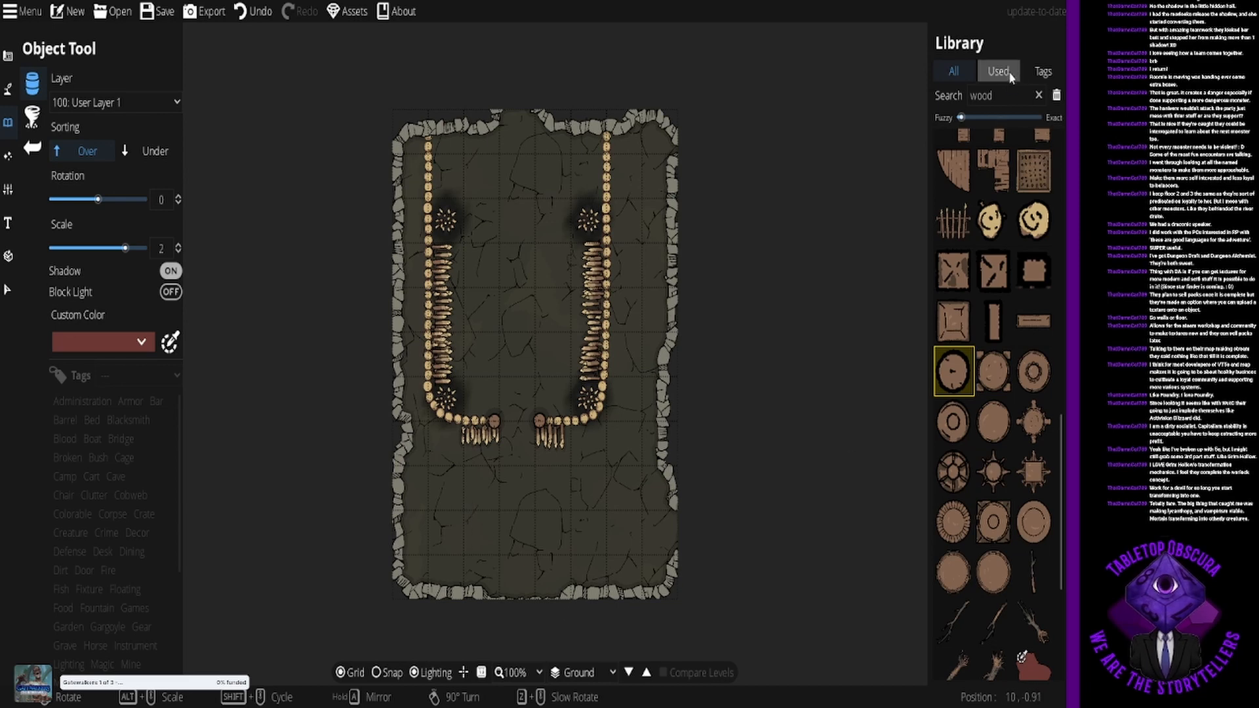
Step: Search the object library for "torches"
click(947, 96)
text(tor)
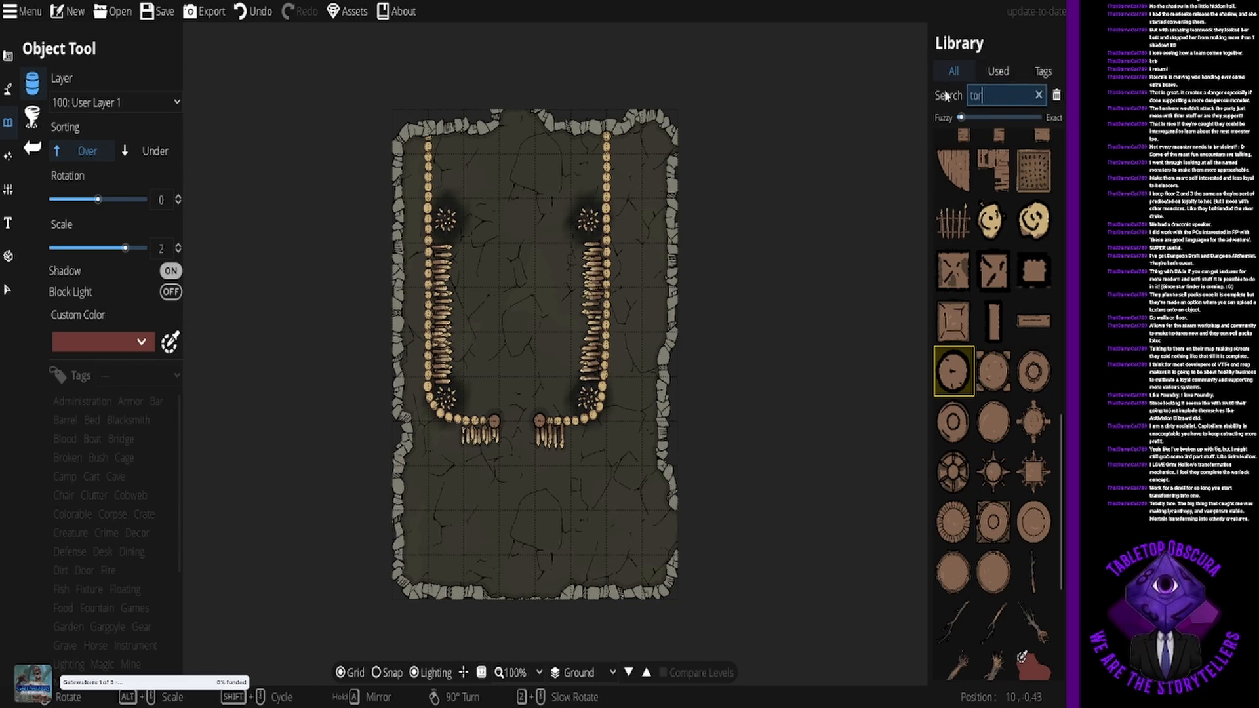
text(ches)
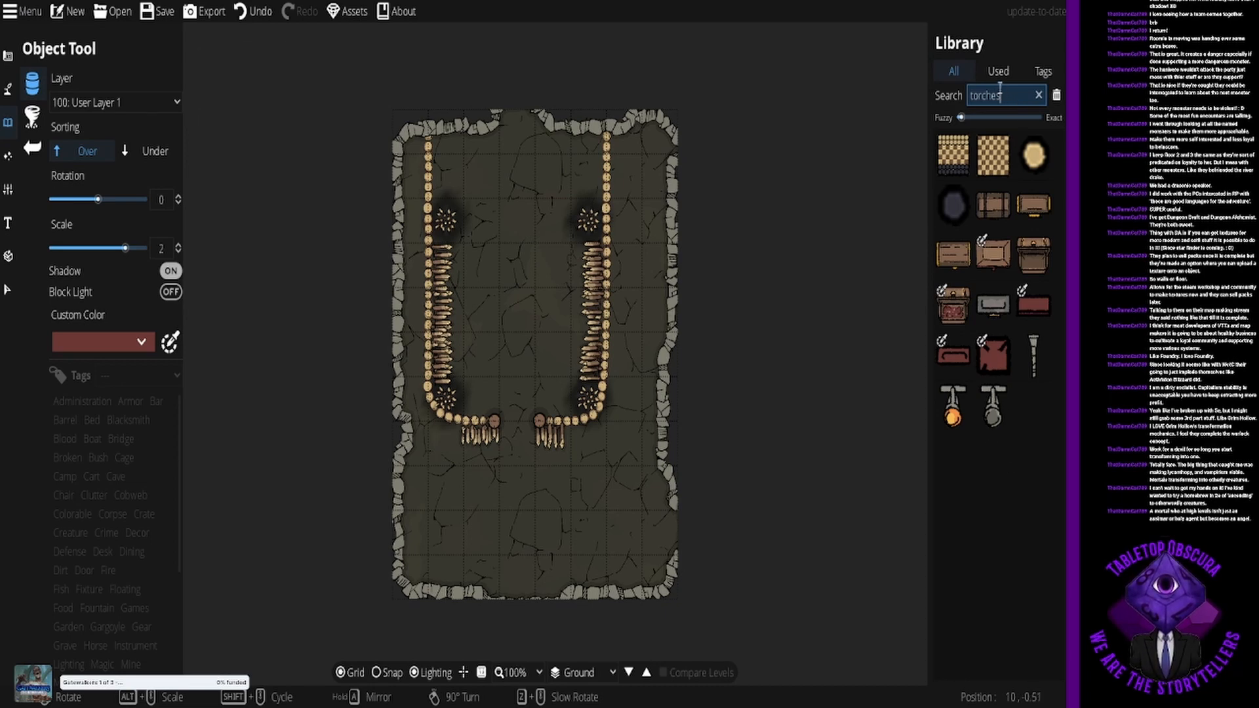
Step: Search the library for "fire" and place the lit campfire with cooking pans at scale 0.9 inside the palisade, above the northwest pit
drag(1003, 95, 951, 115)
text(fire)
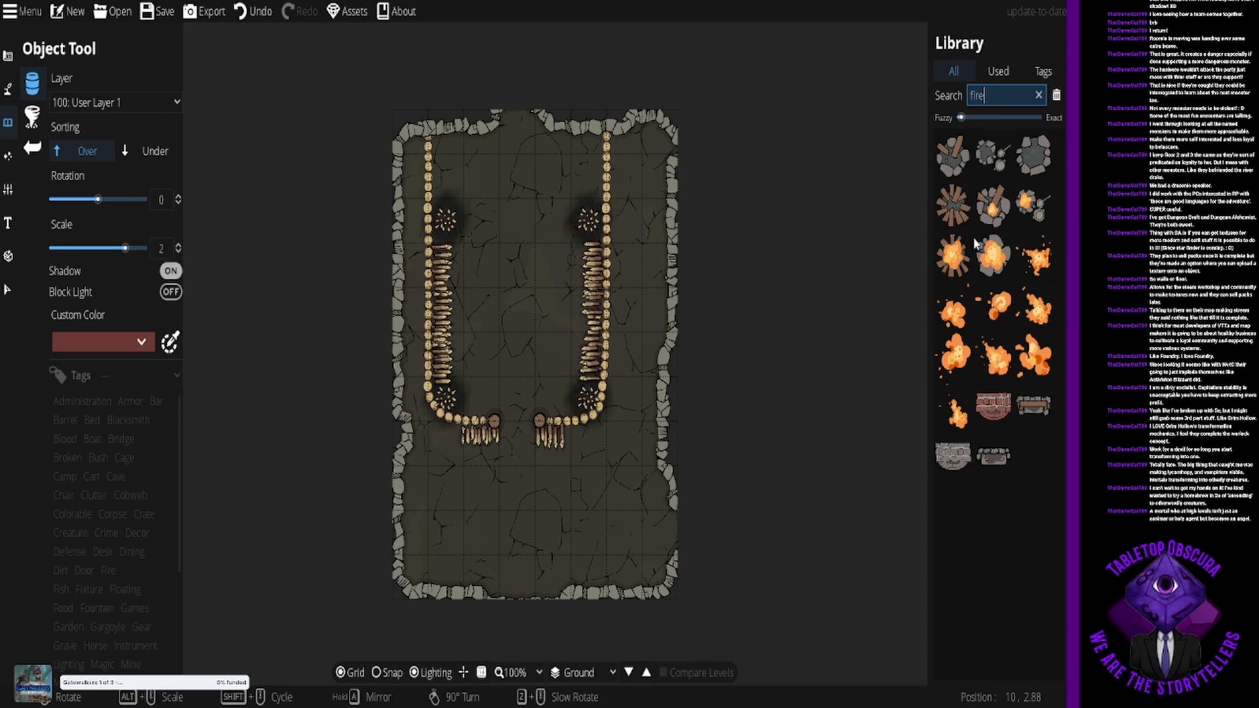
click(1034, 205)
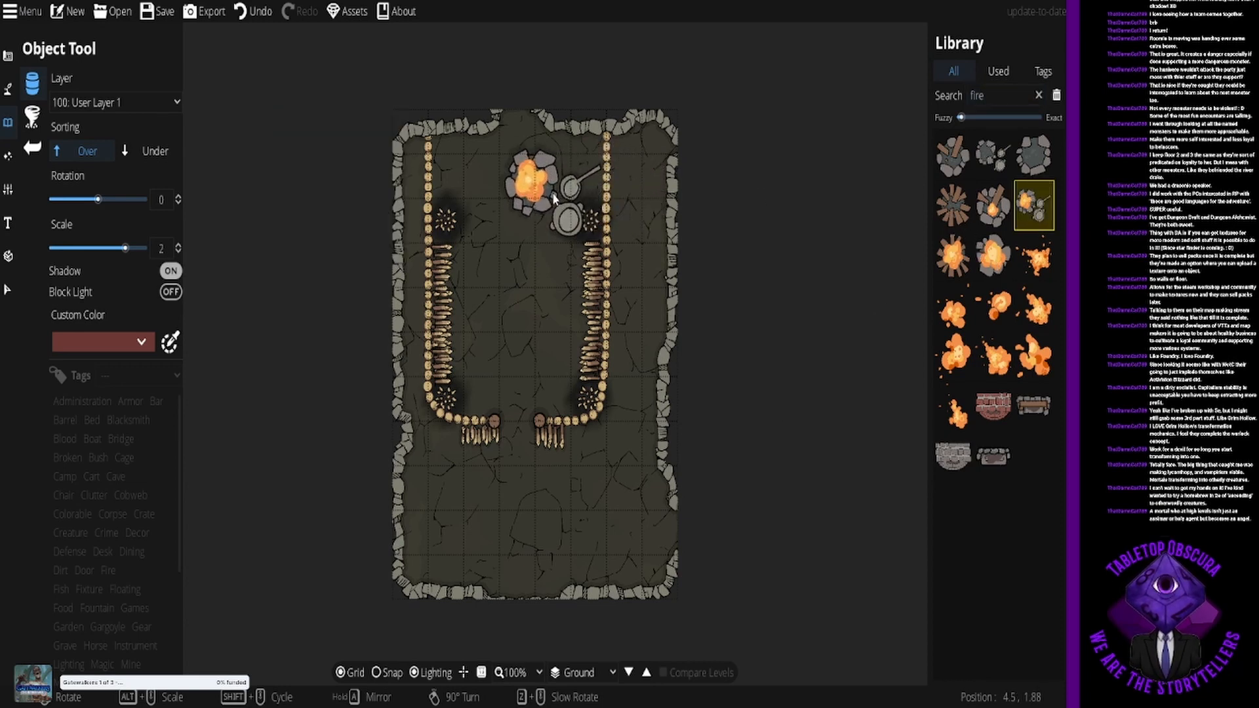
alt+scroll(554, 204, down, 5)
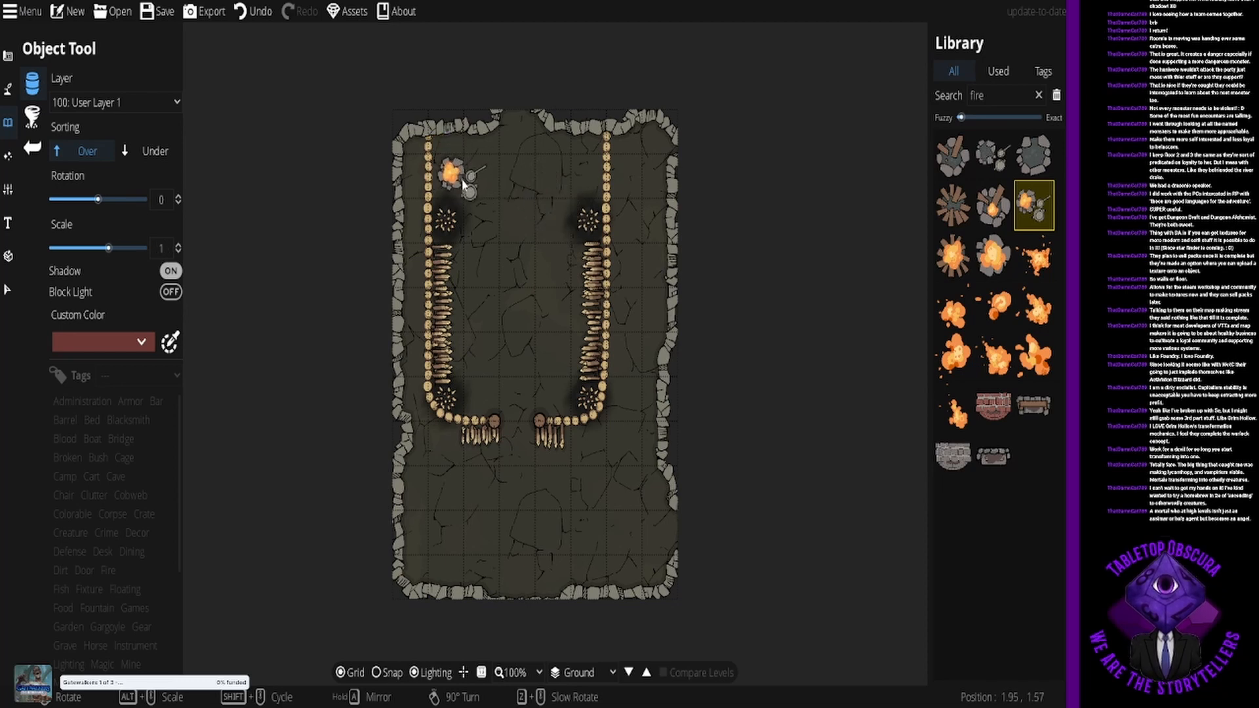
alt+scroll(463, 184, down, 1)
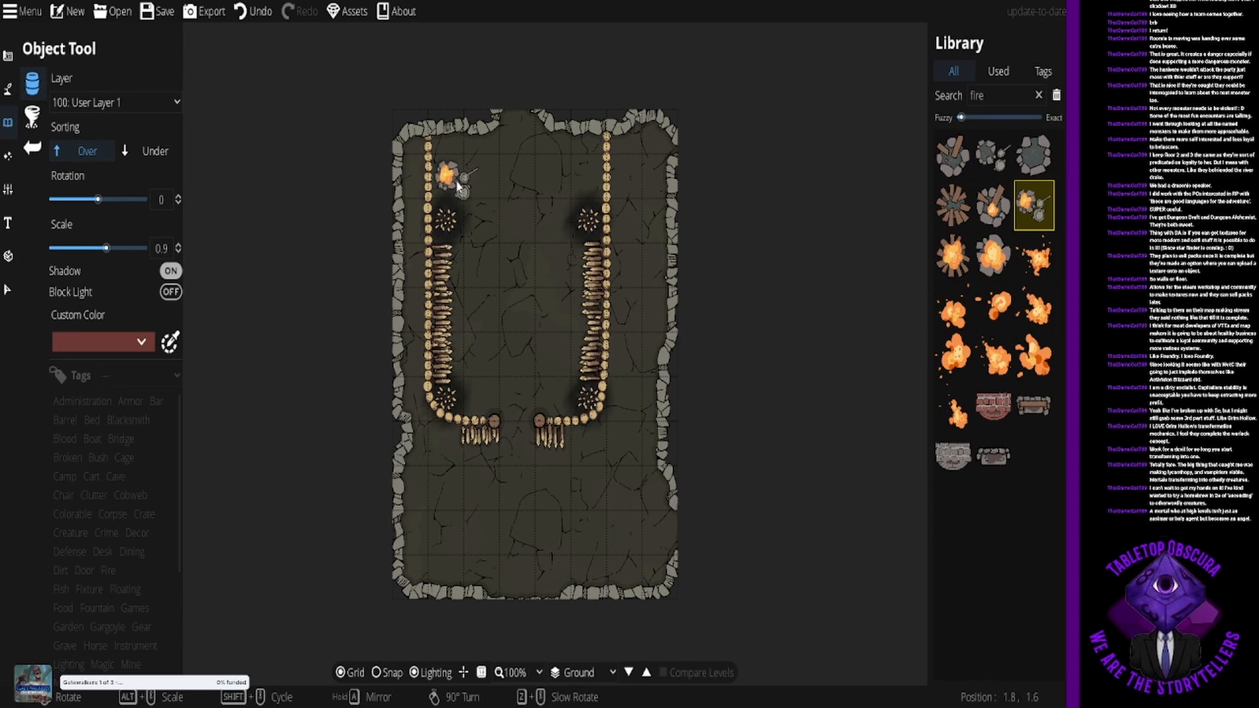
click(457, 183)
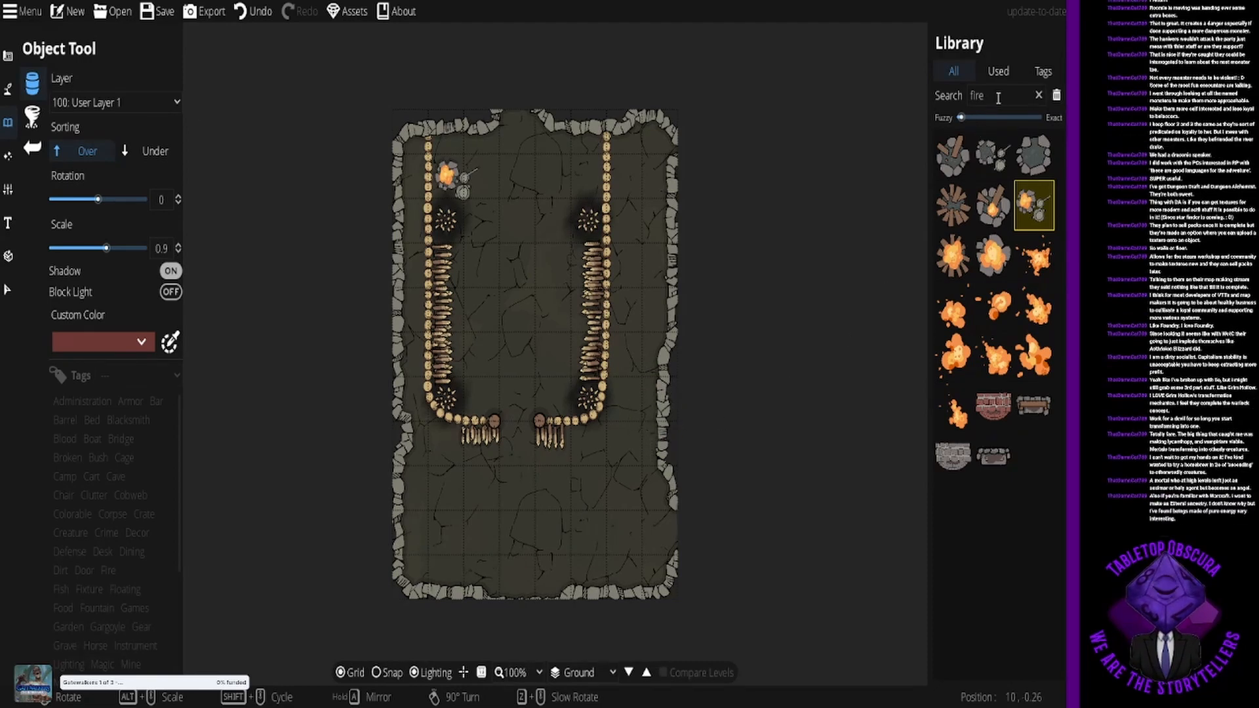
Step: Search the object library for "rug" and place the spotted cowhide rug at scale 0.9, rotation 0, in the palisade's south gate opening
double_click(977, 95)
text(wood)
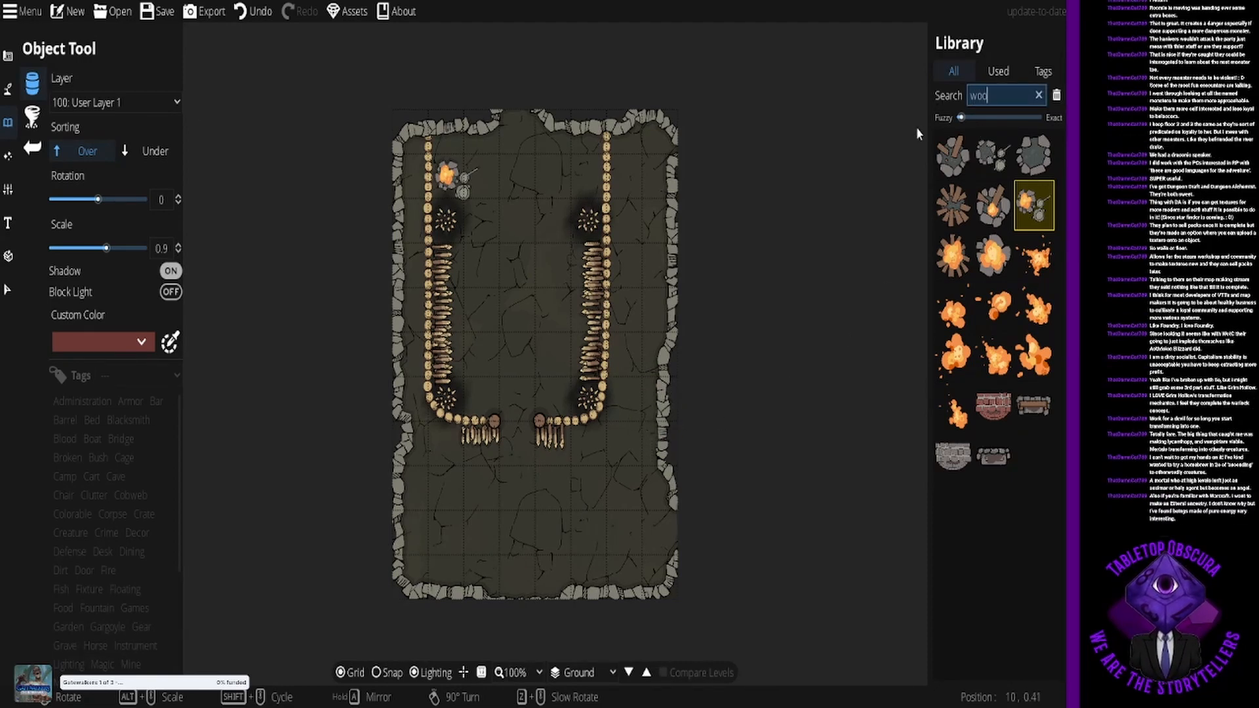
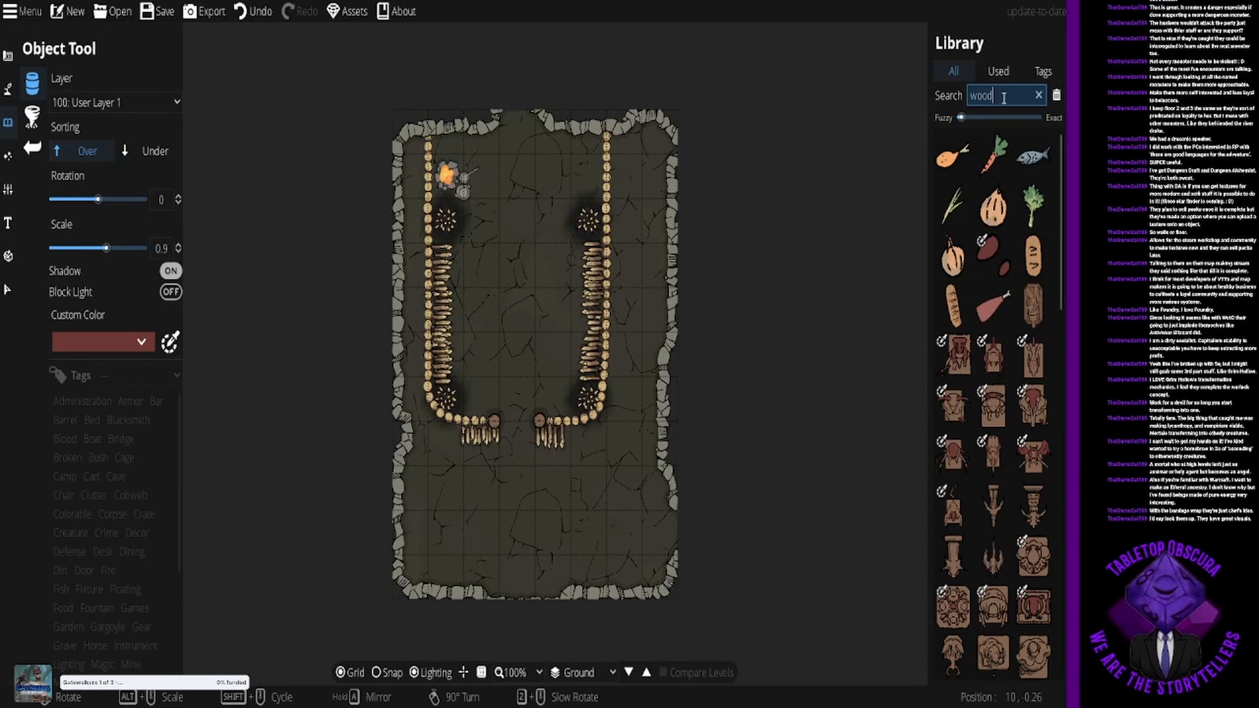
drag(995, 96, 969, 102)
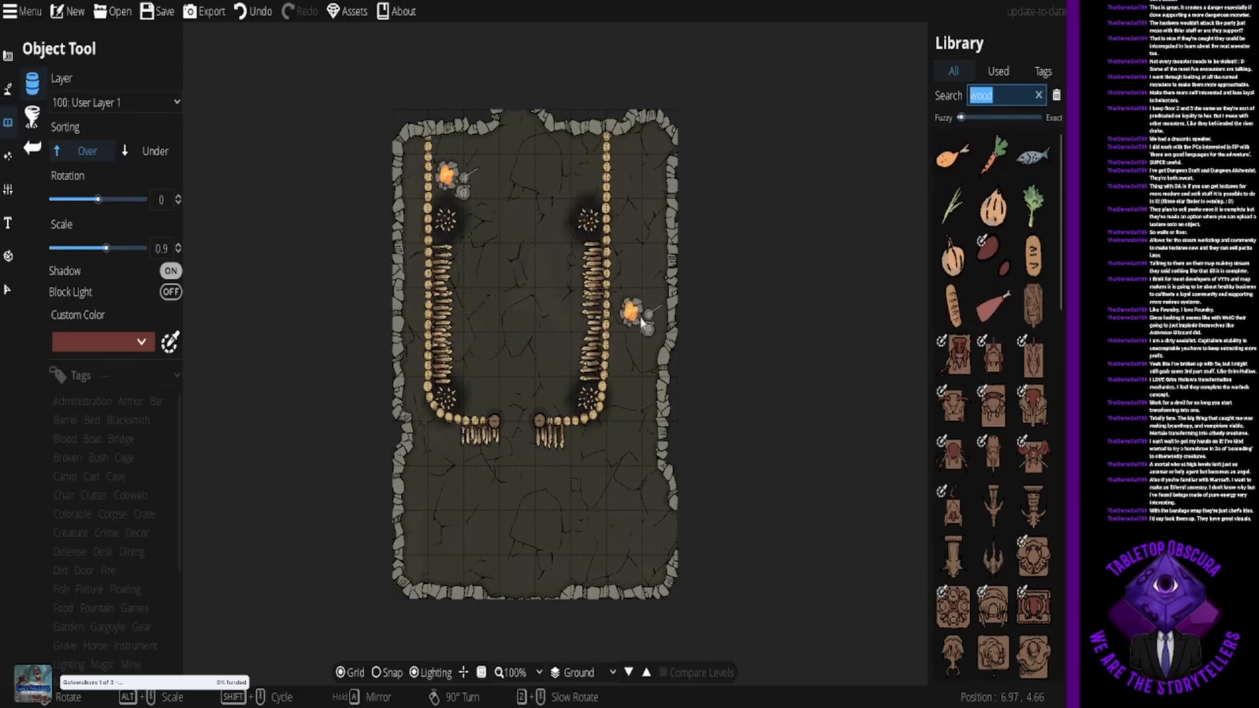
text(rug)
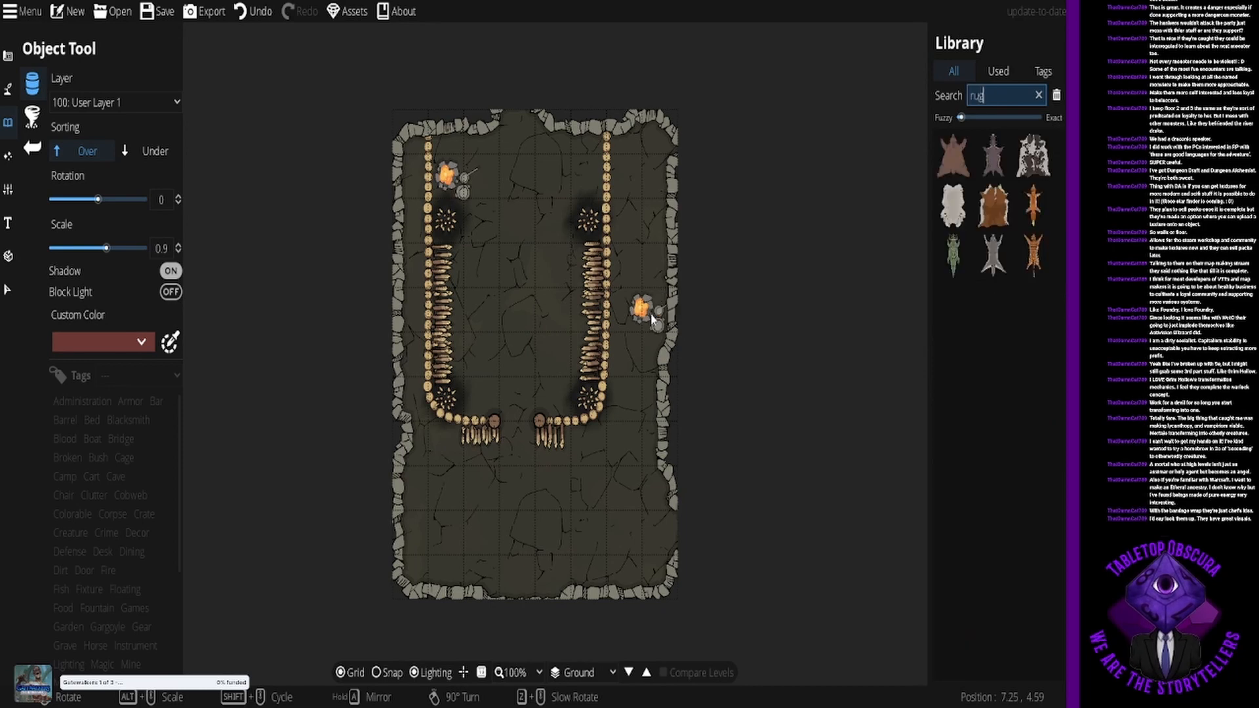
click(1034, 156)
scroll(534, 435, down, 8)
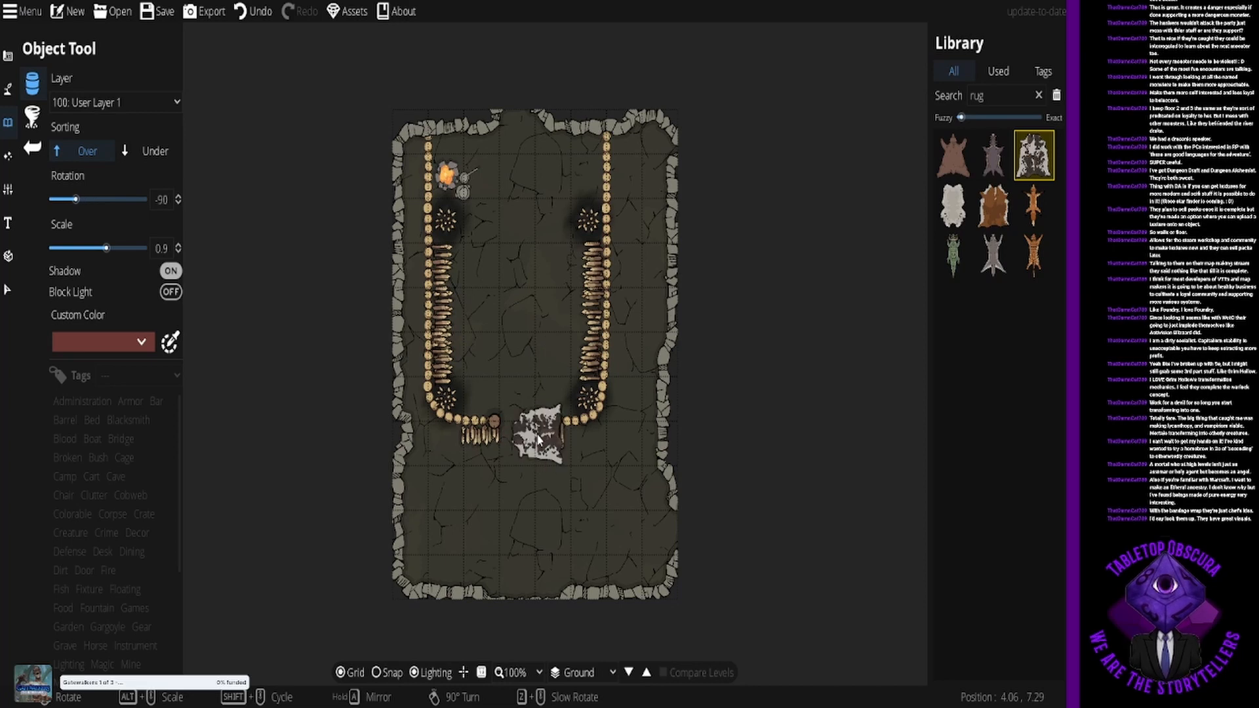
scroll(531, 443, down, 4)
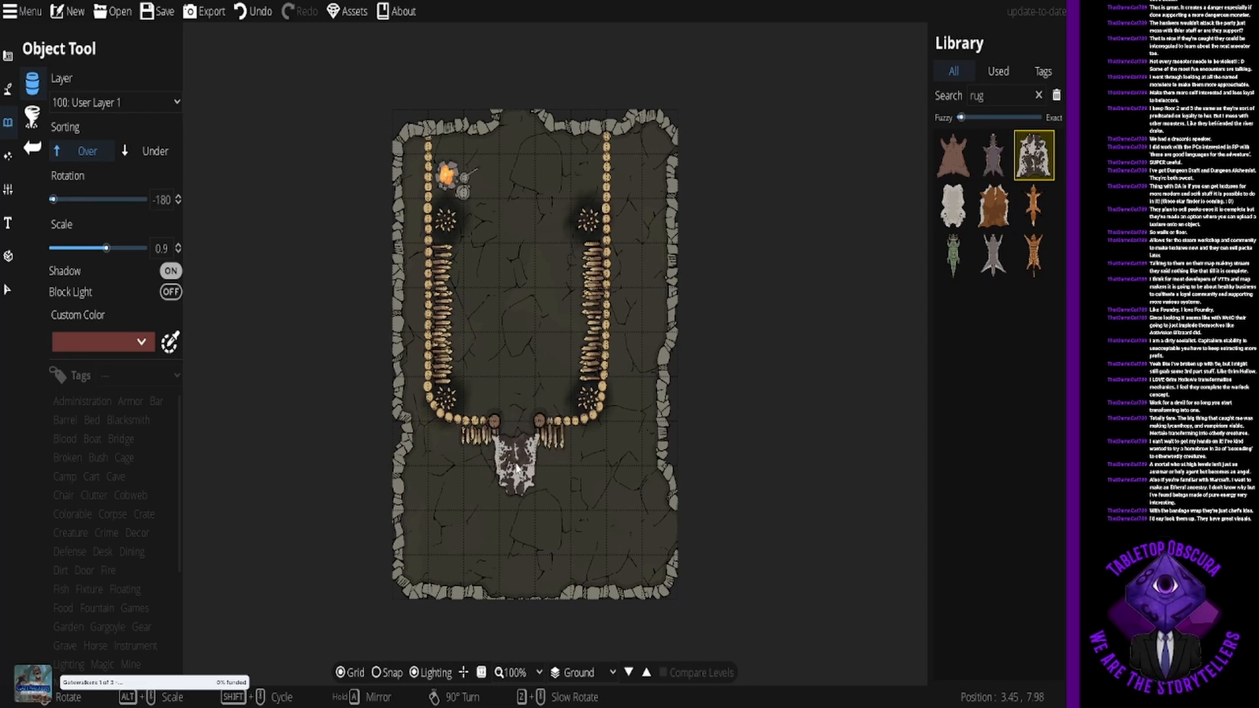
scroll(517, 464, up, 12)
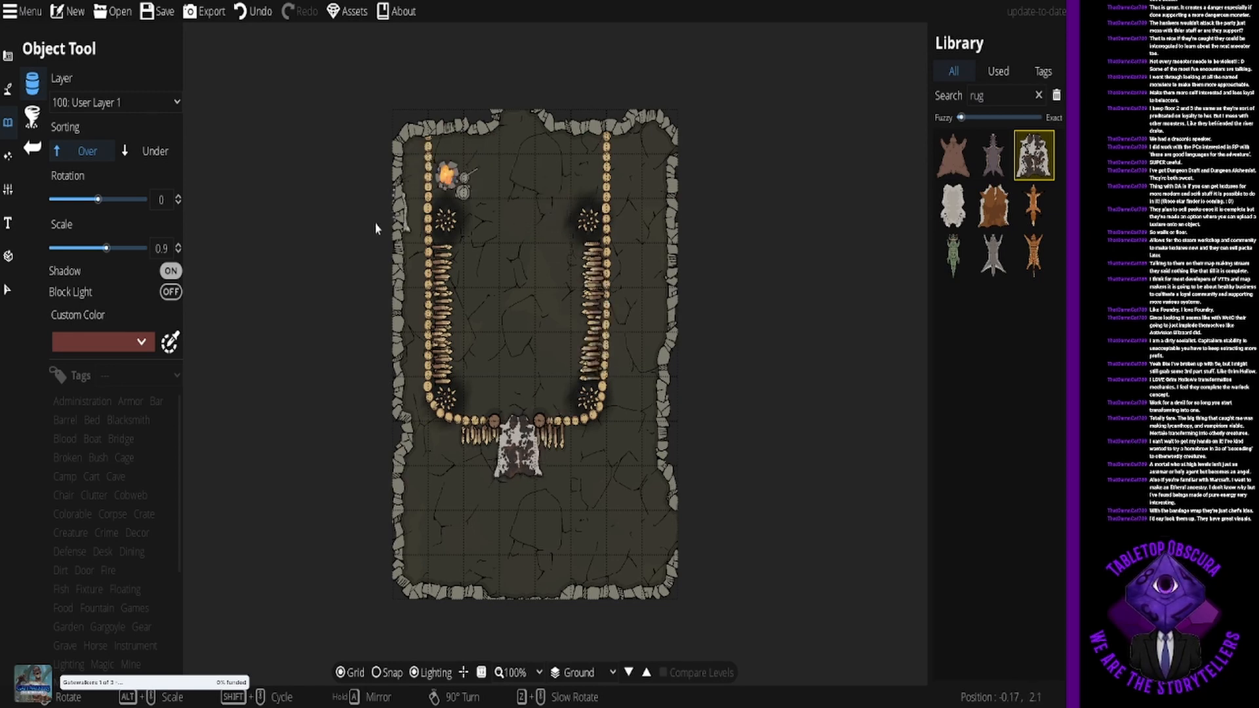
Step: Nudge the spike row east of the gate slightly toward the gate post, and send the cowhide rug to the back
click(8, 289)
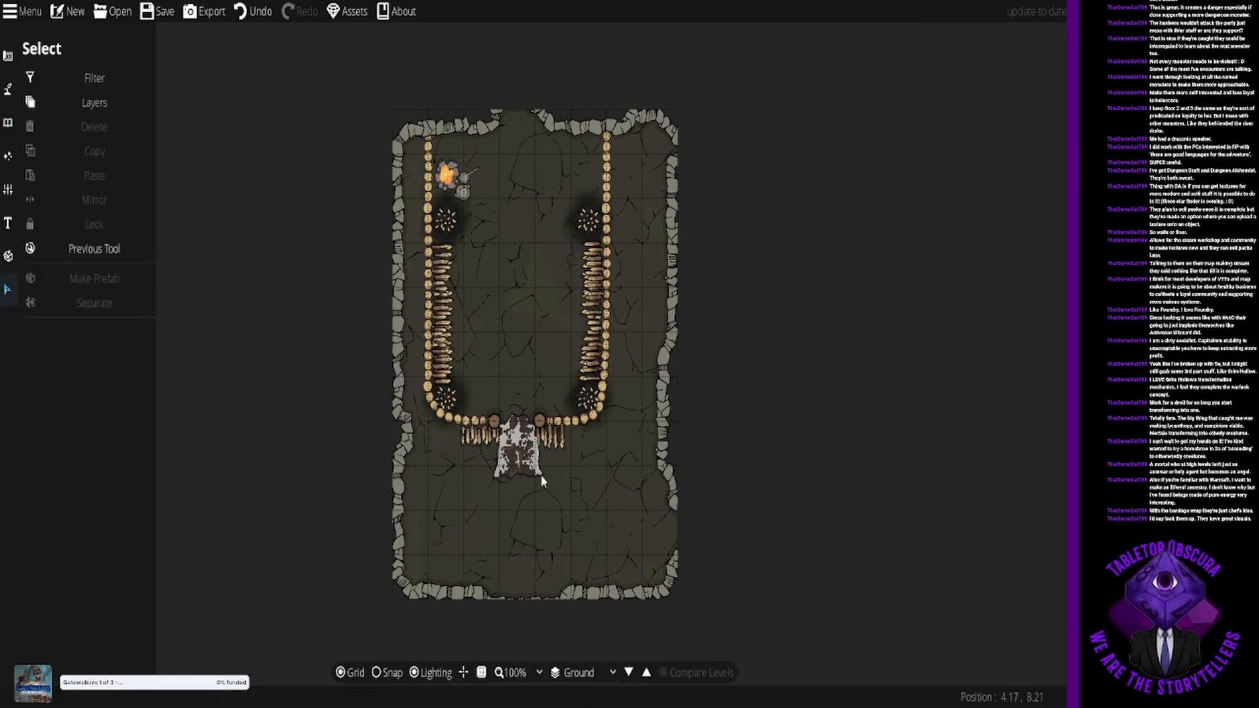
click(564, 437)
click(717, 487)
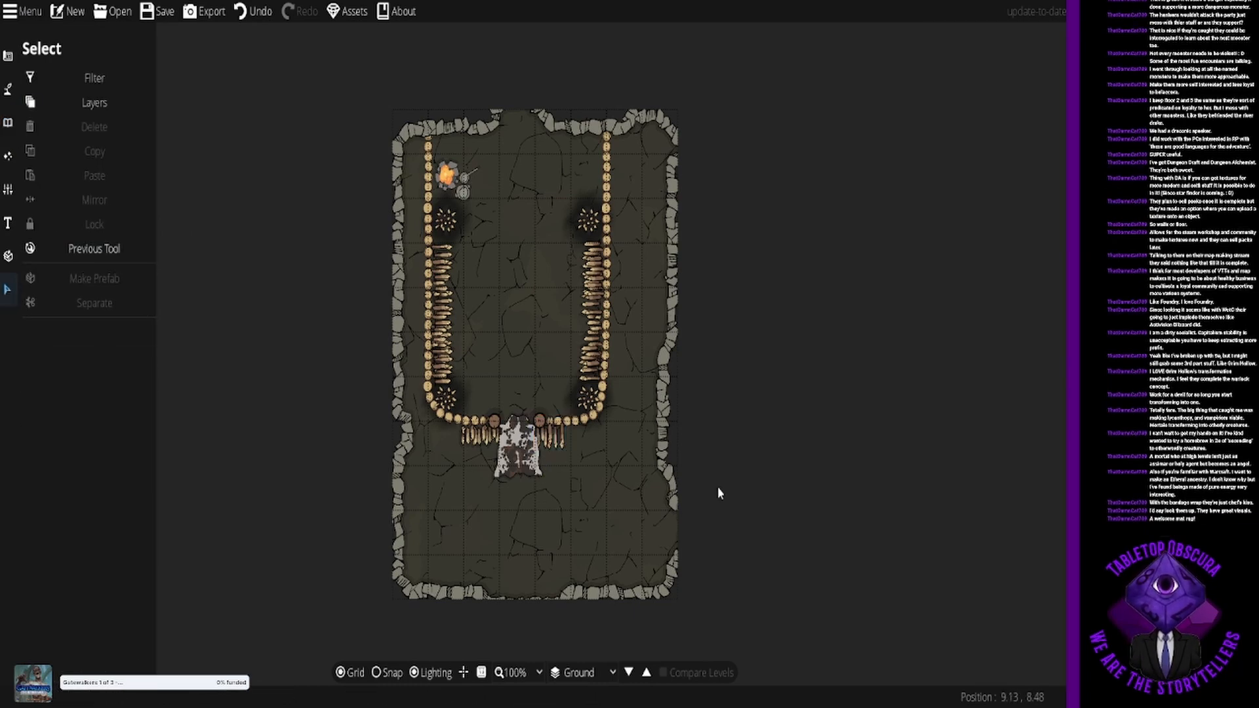
click(556, 441)
mouse_move(557, 441)
mouse_down()
mouse_move(577, 451)
mouse_move(559, 437)
mouse_up()
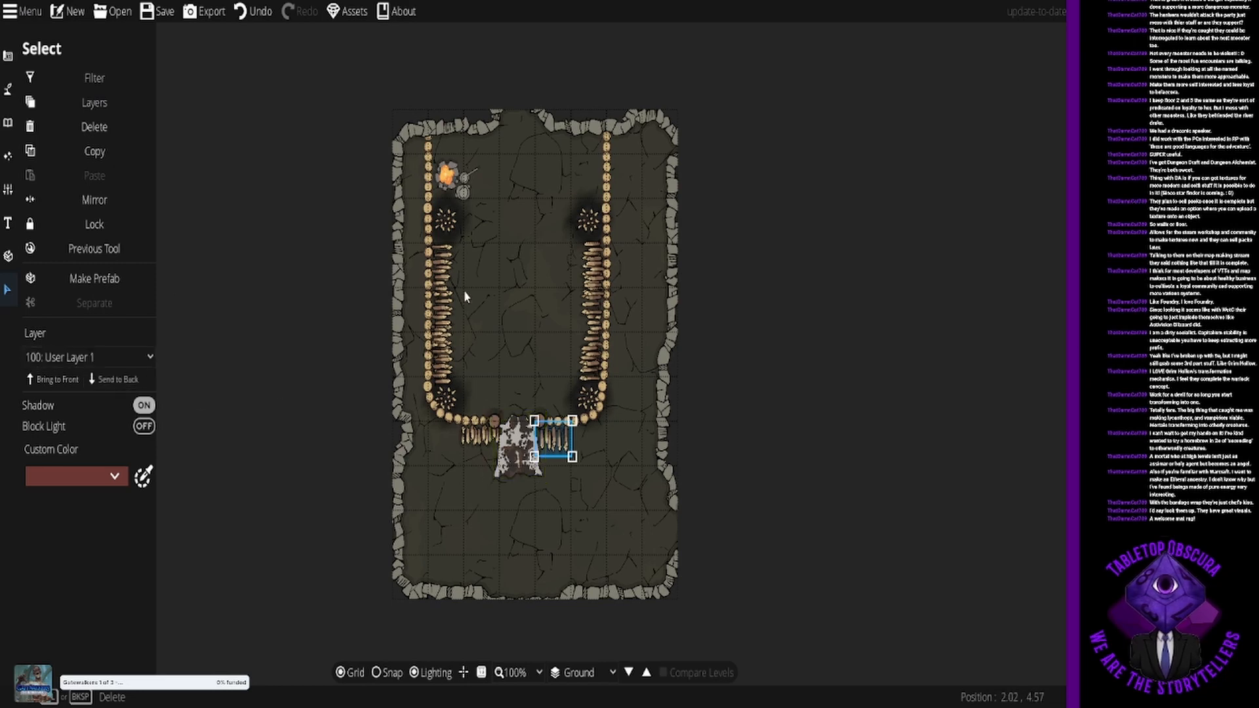
click(258, 337)
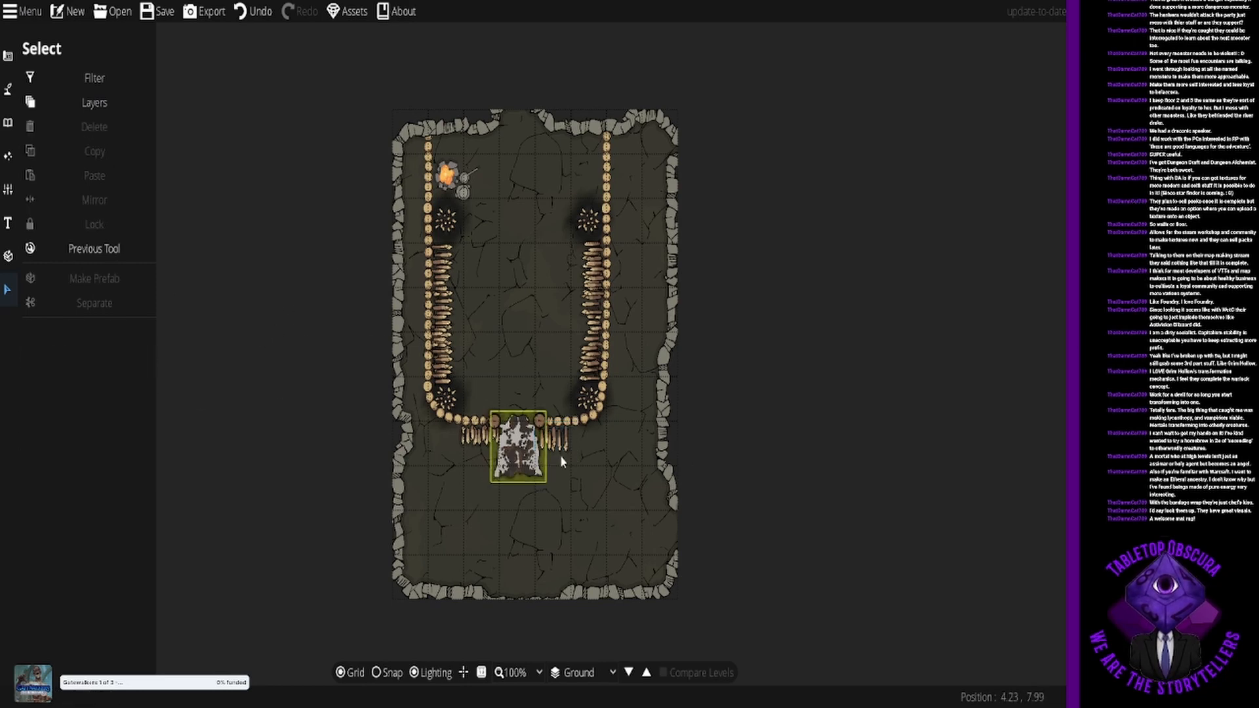
click(552, 434)
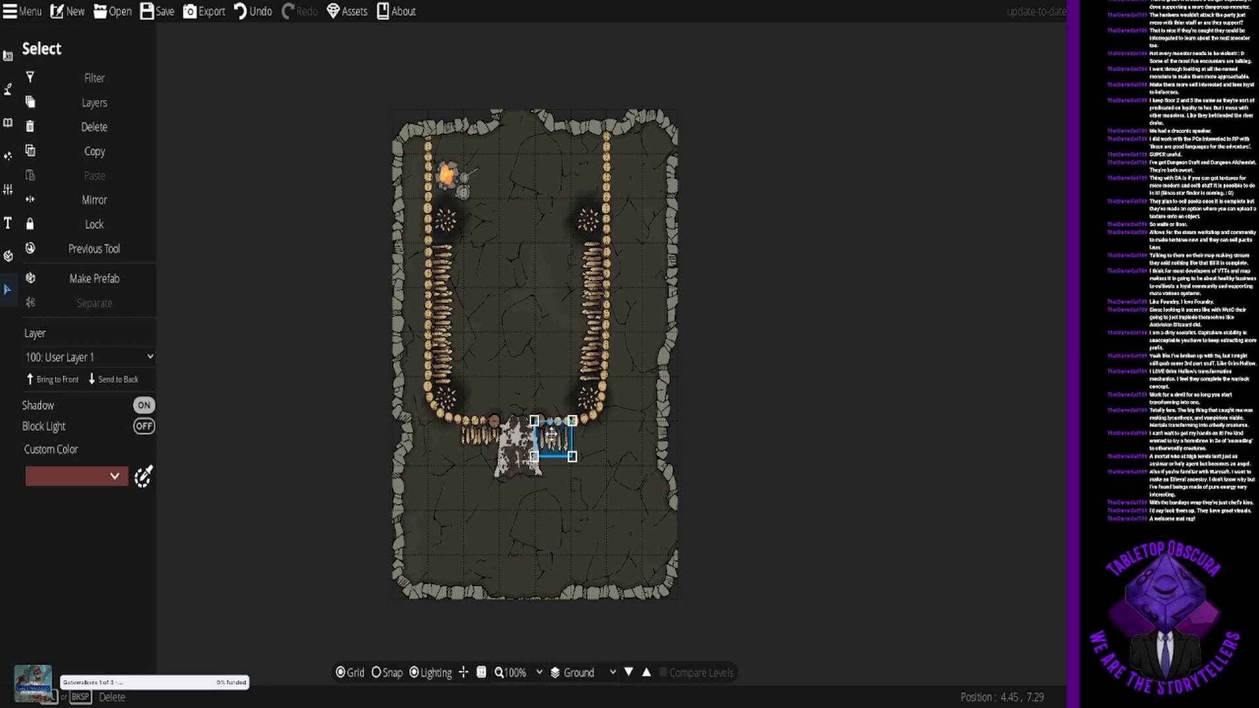
drag(551, 434, 548, 432)
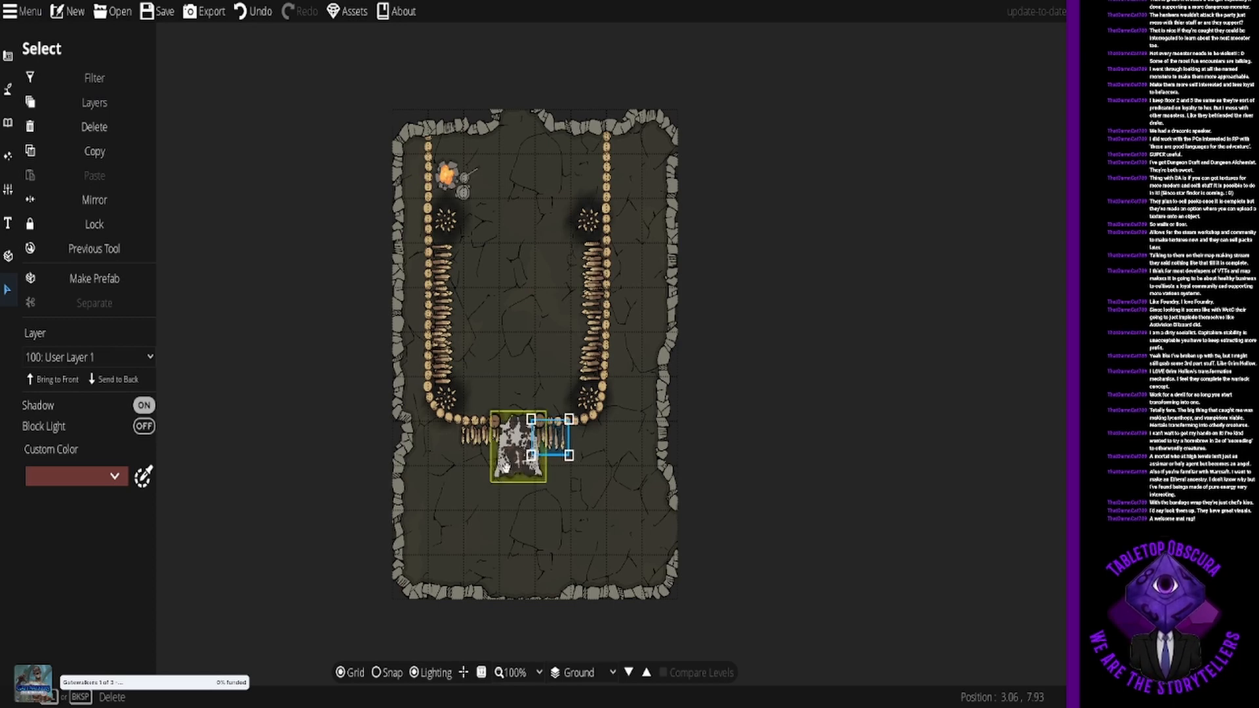
click(458, 484)
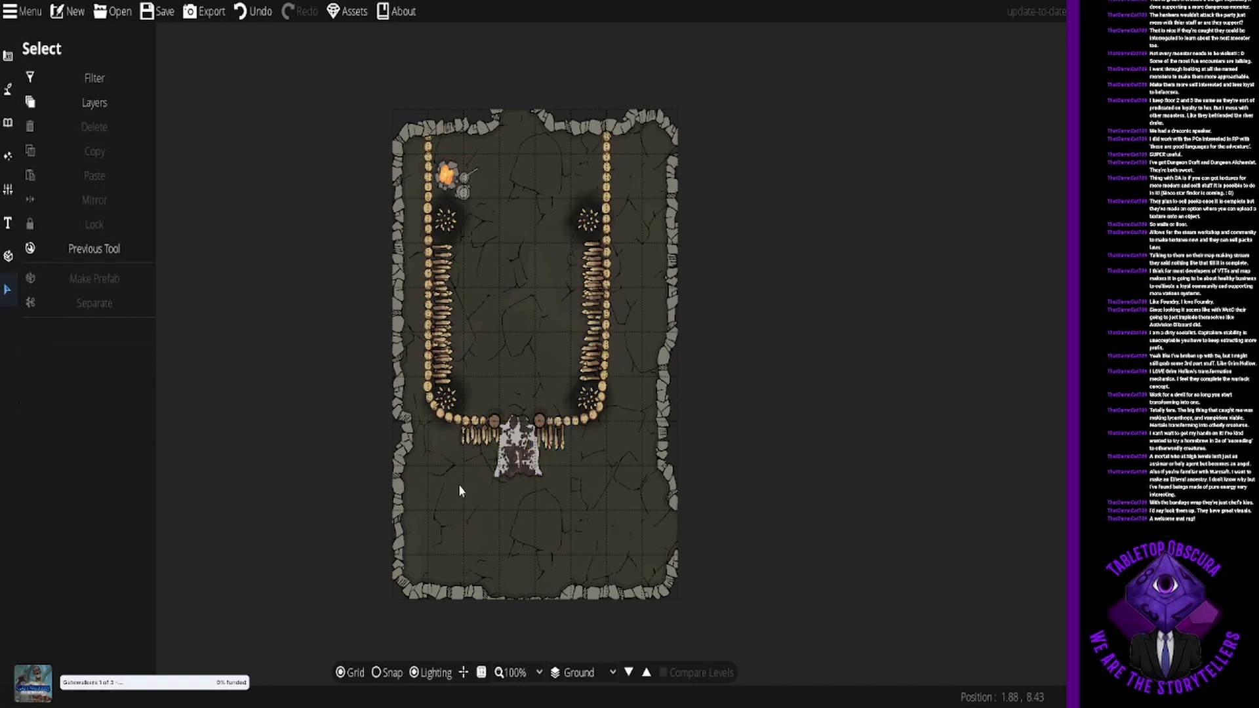
click(525, 464)
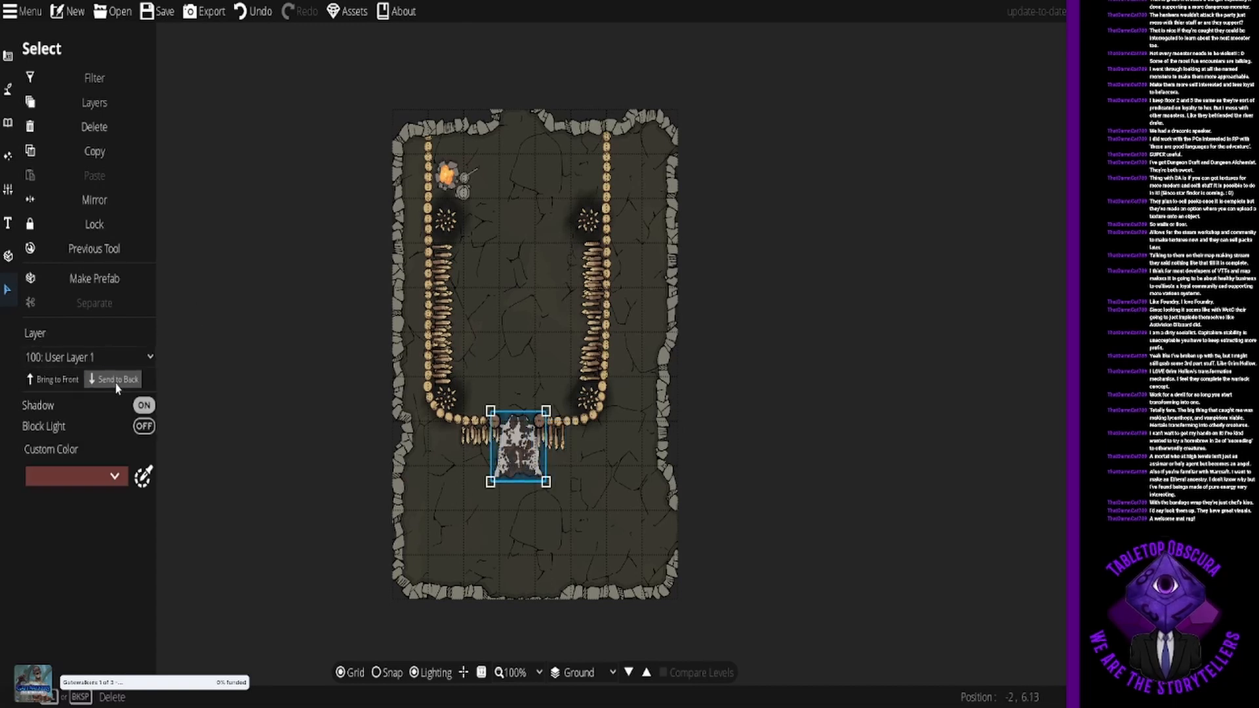
click(275, 387)
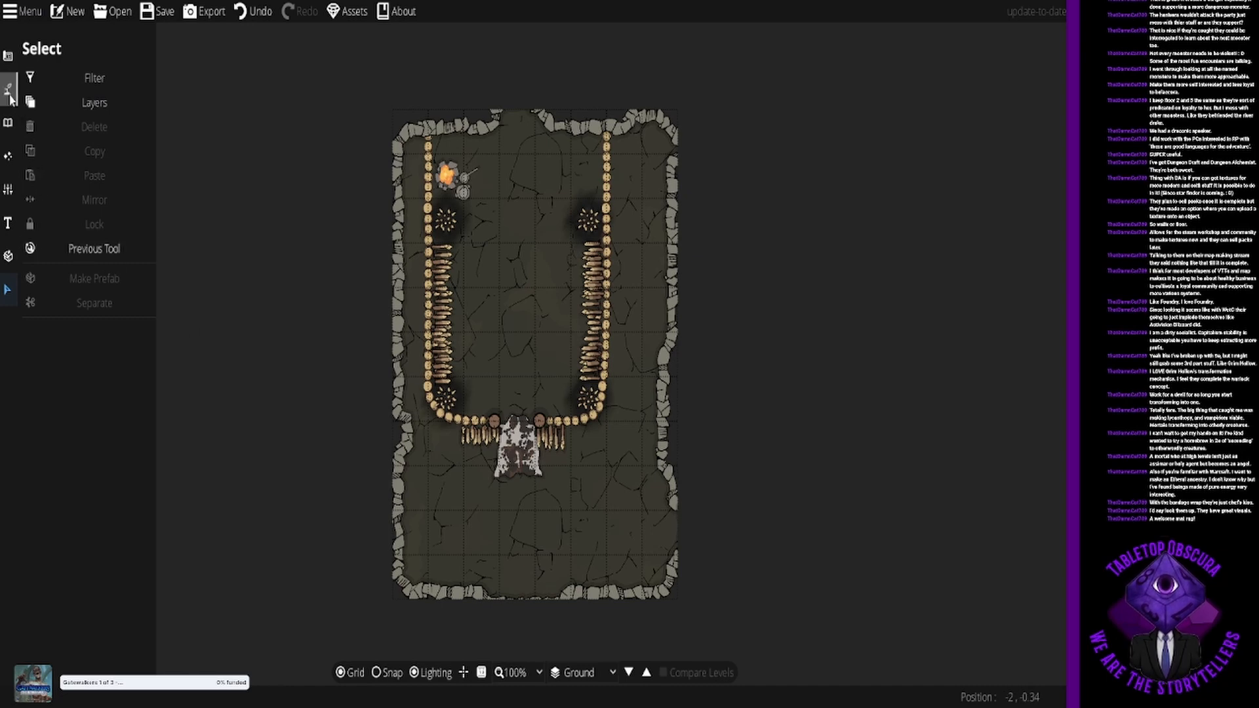
Step: Place the Rug Boar object at rotation 30 and scale 0.9 just east of the campfire inside the palisade
click(7, 56)
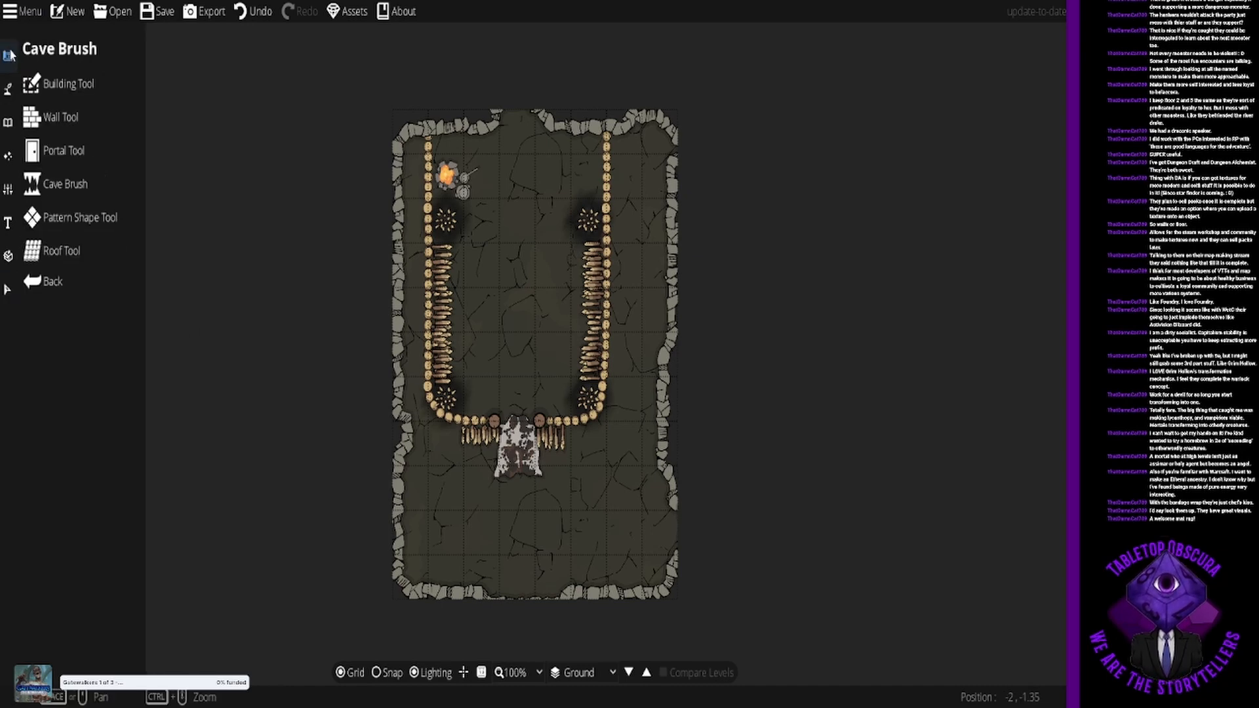
click(8, 89)
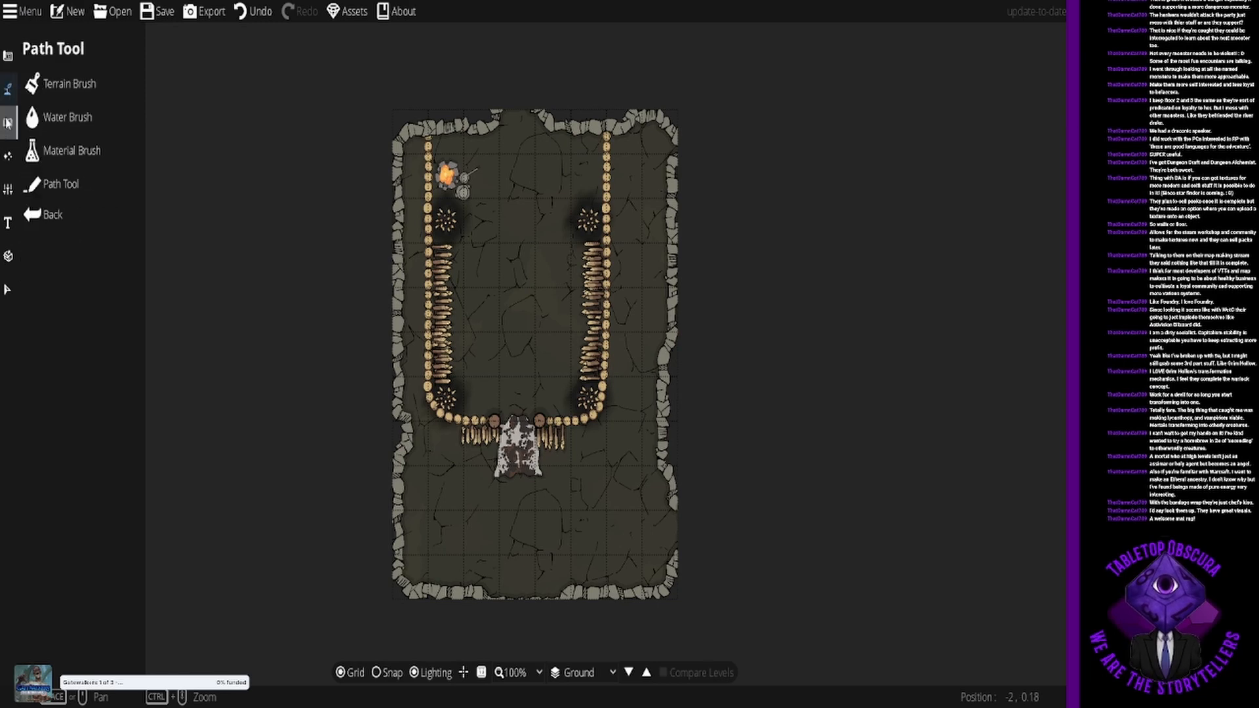
click(6, 125)
click(65, 84)
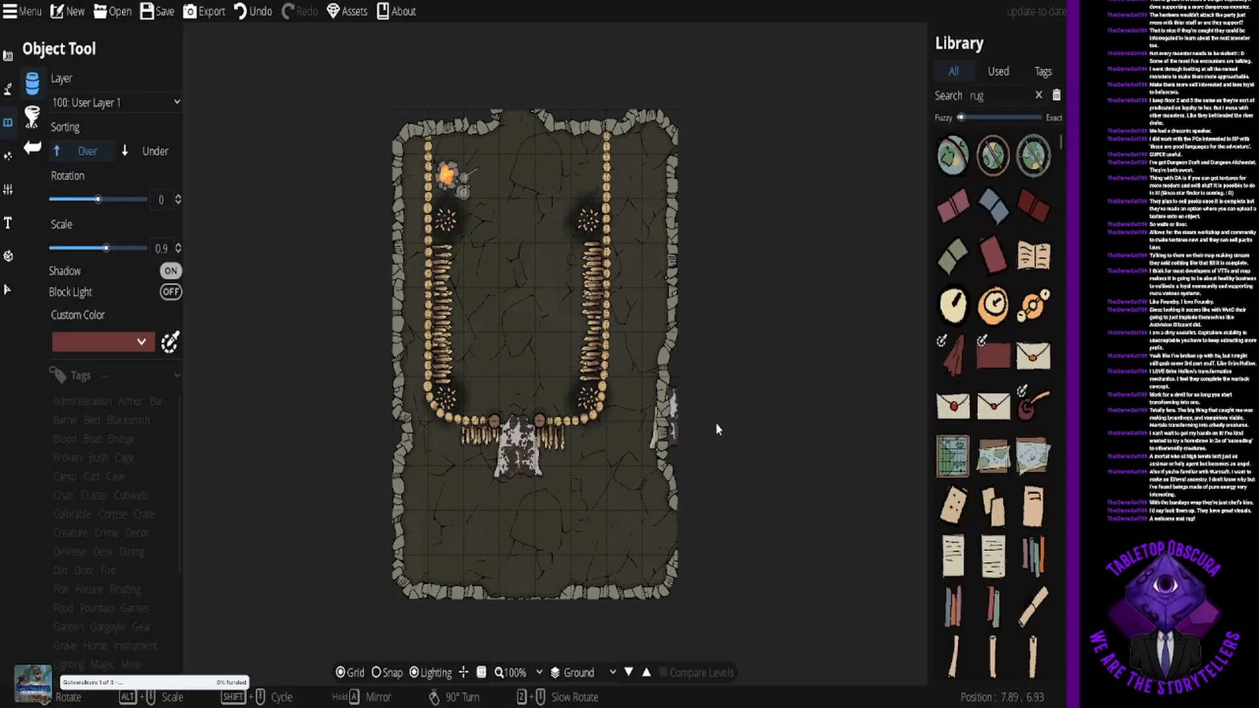
click(979, 96)
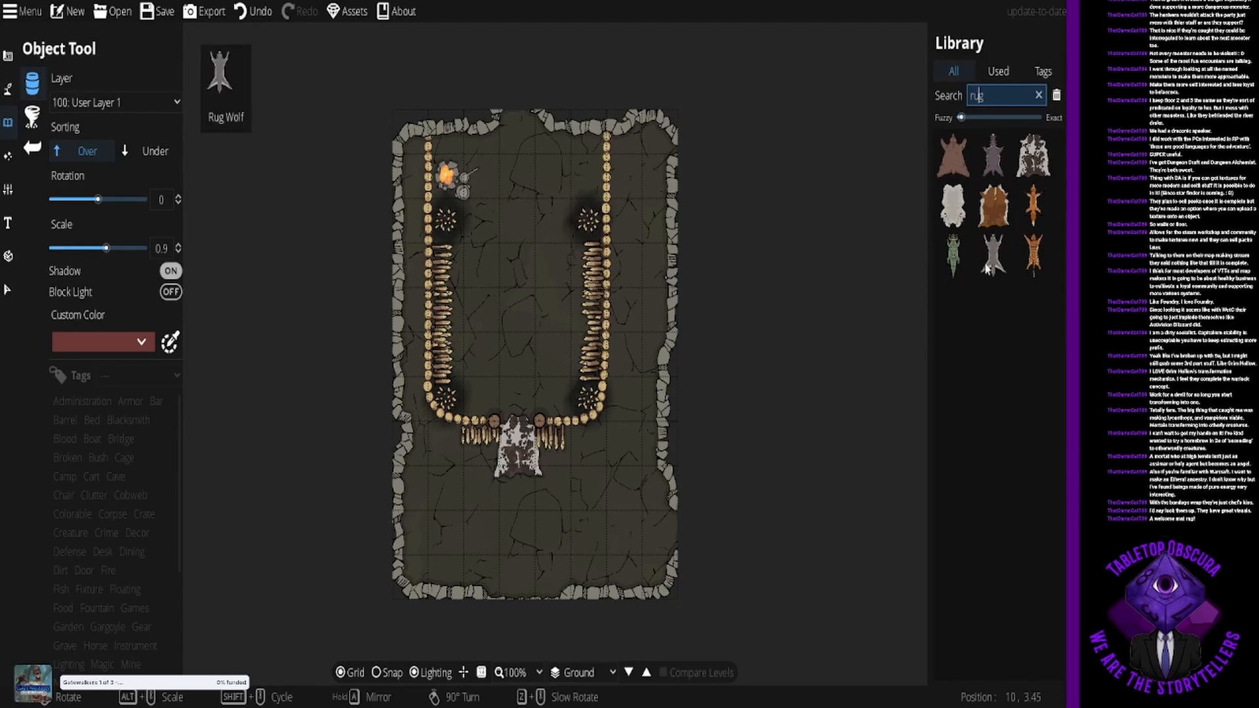
mouse_move(963, 167)
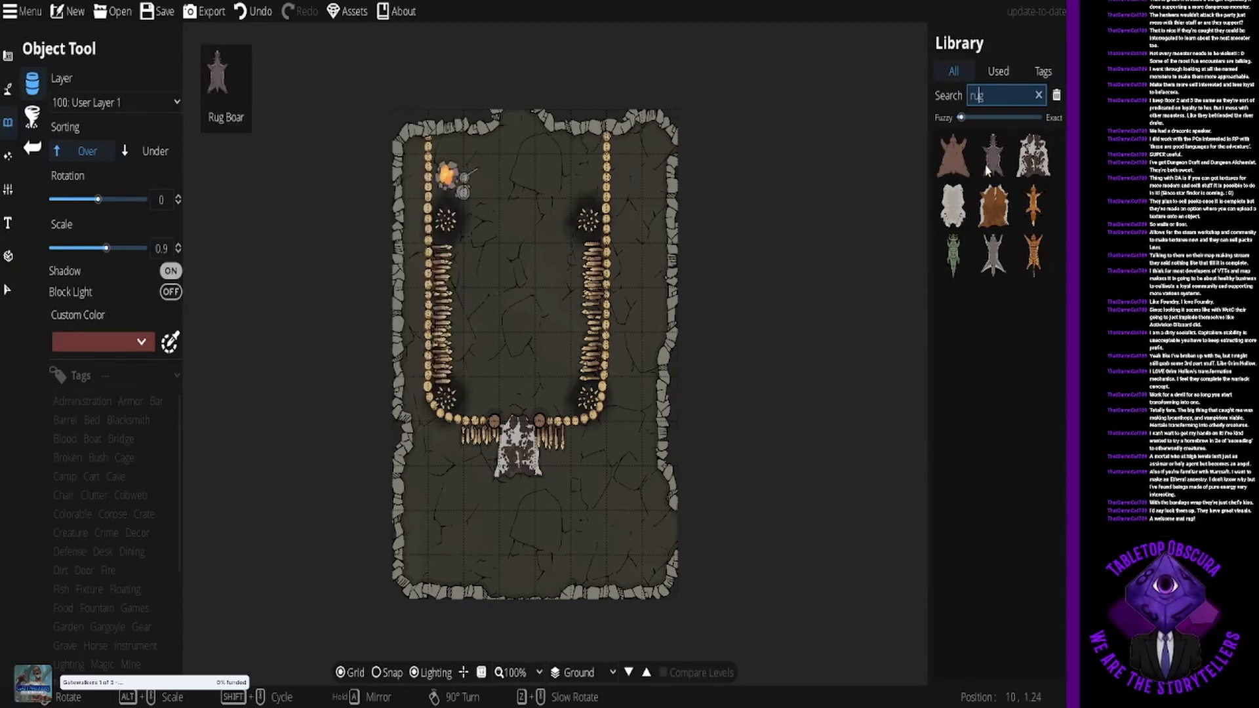
click(987, 169)
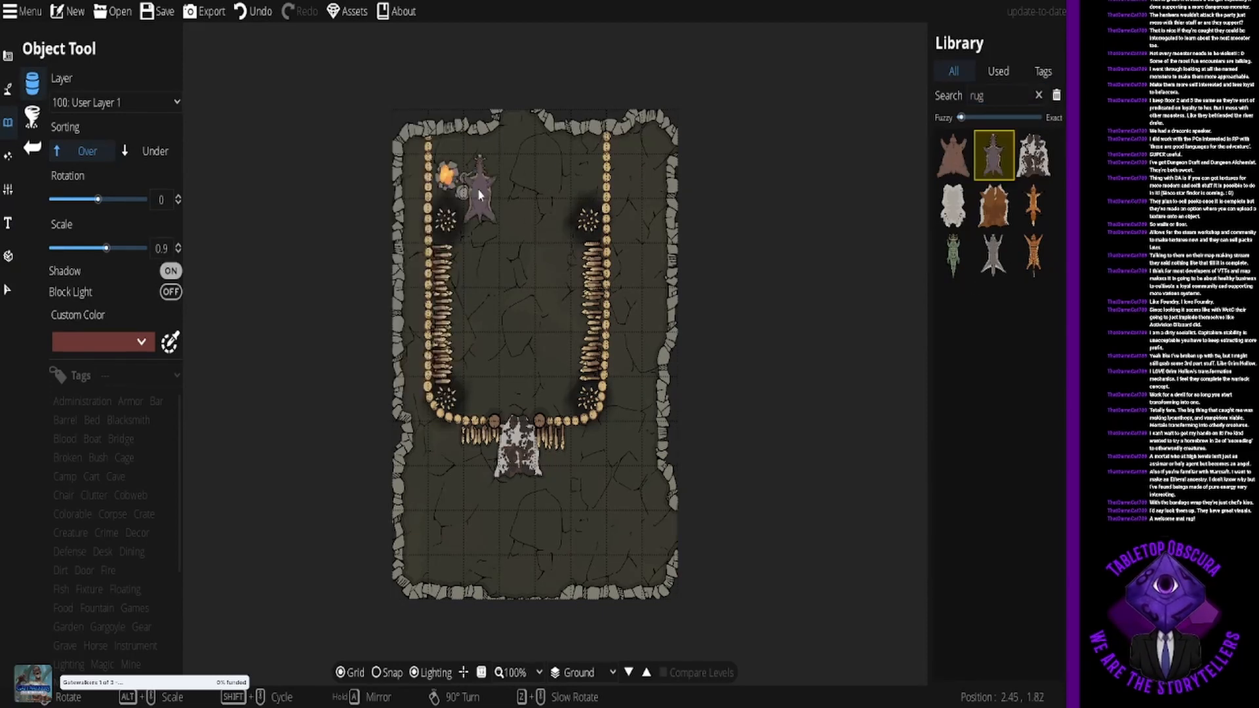
scroll(485, 187, down, 2)
click(484, 176)
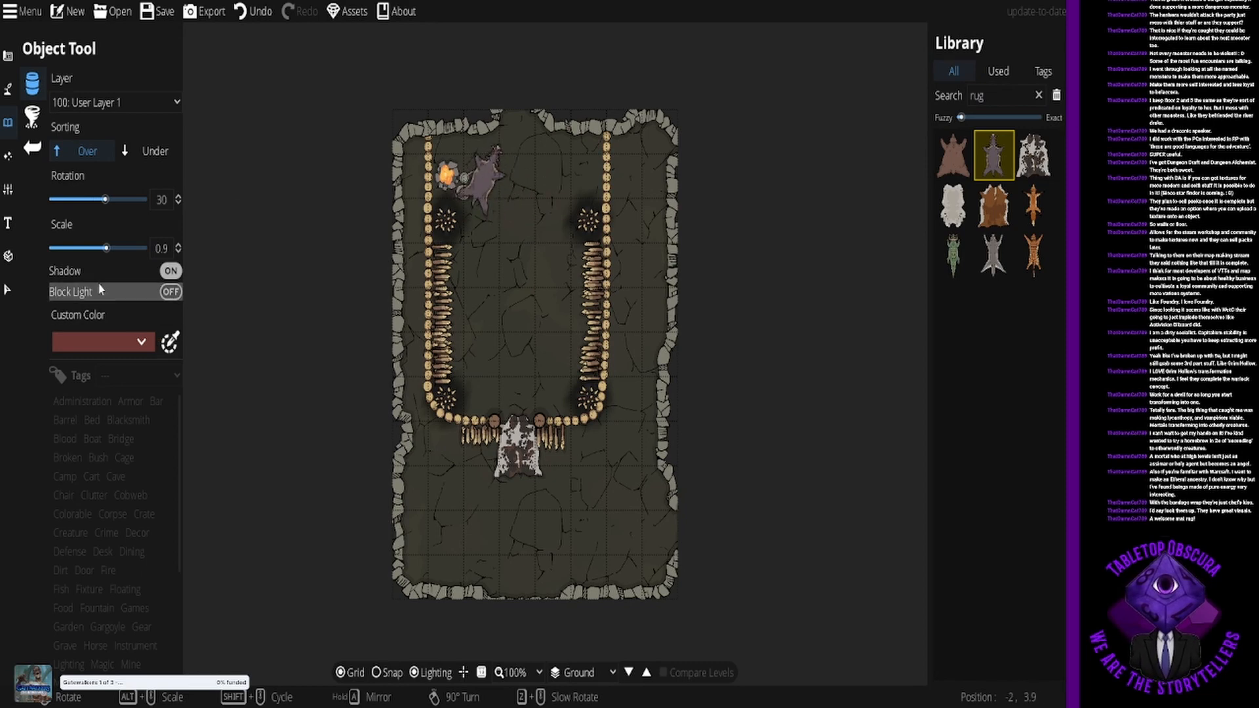
Step: Send the boar rug to the back so it lies beneath the campfire's cooking pans
click(33, 124)
click(30, 86)
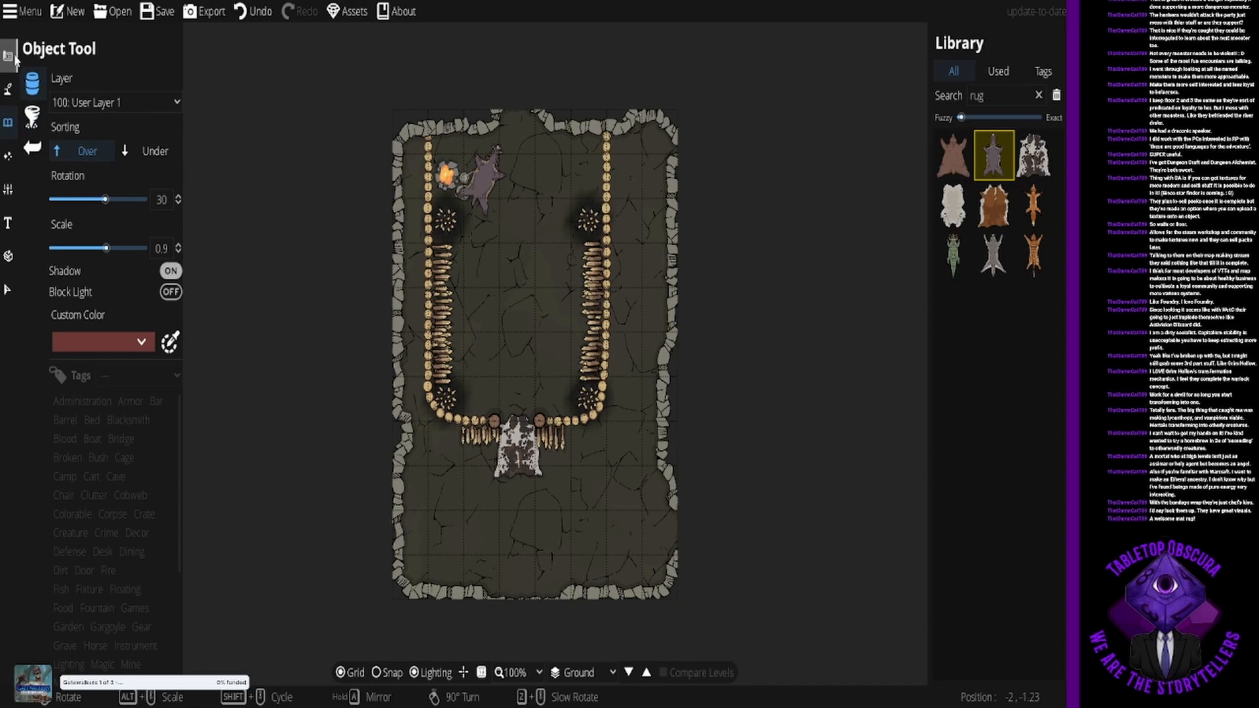
click(7, 289)
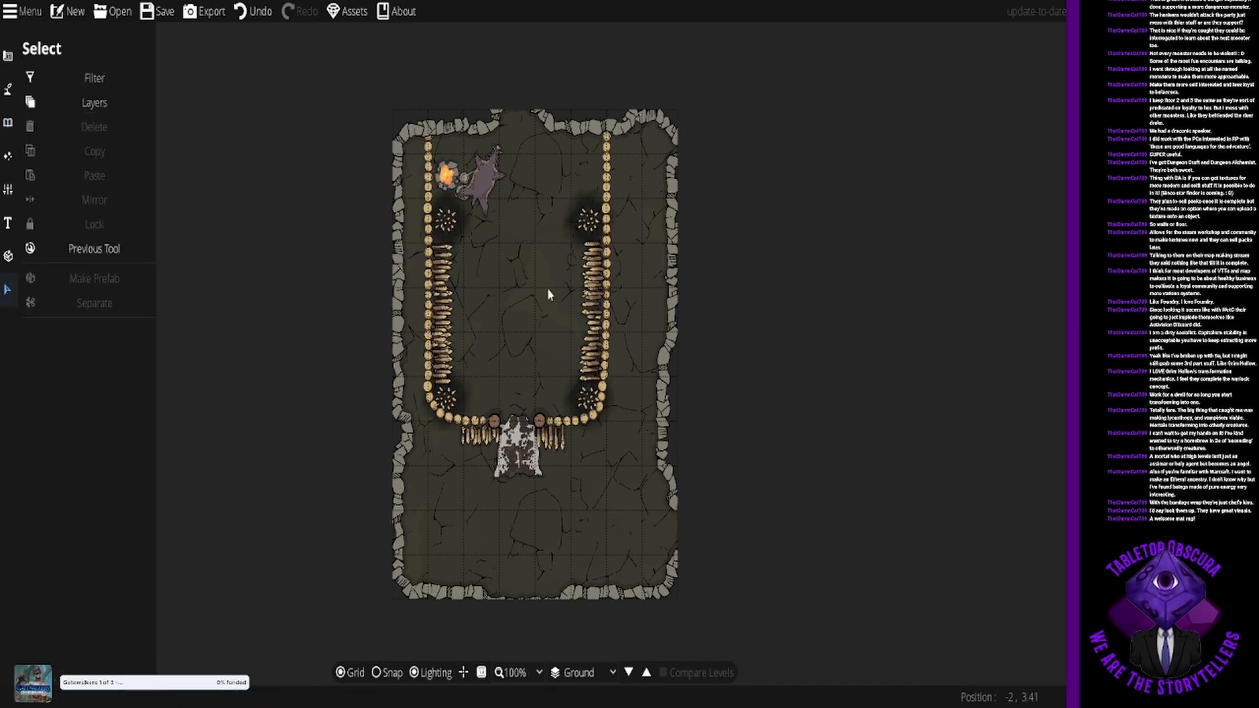
click(476, 190)
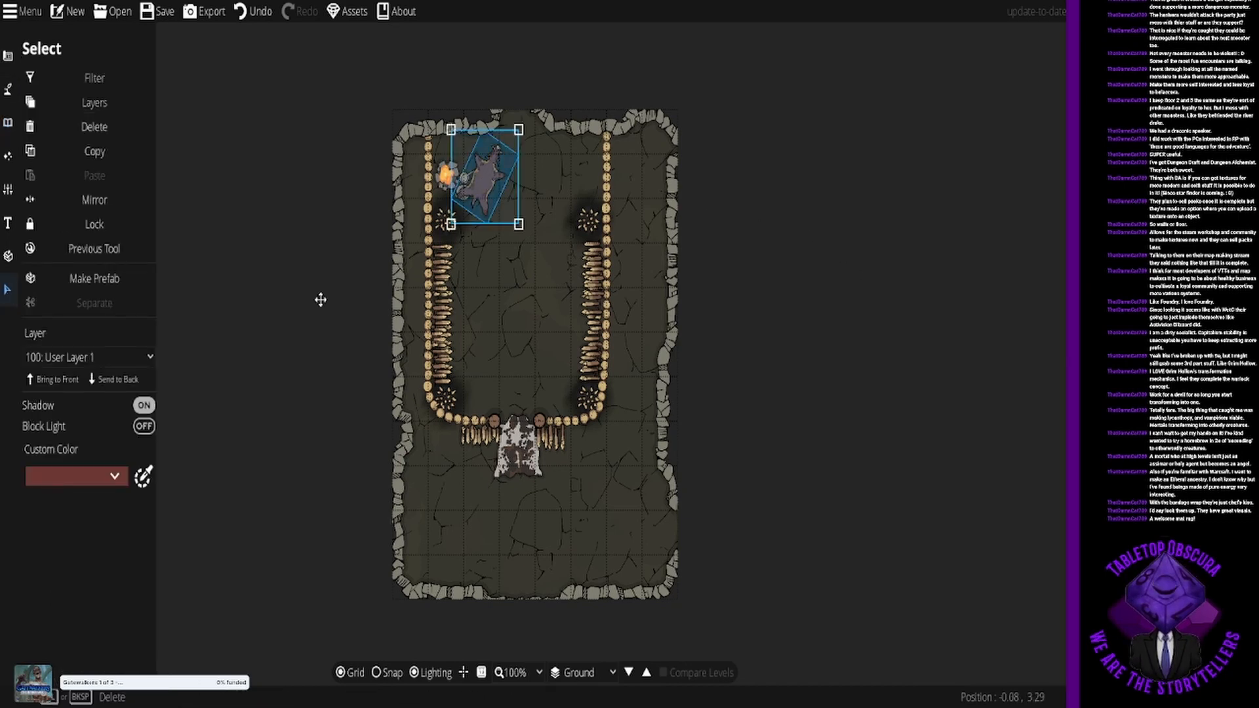
click(127, 383)
click(266, 188)
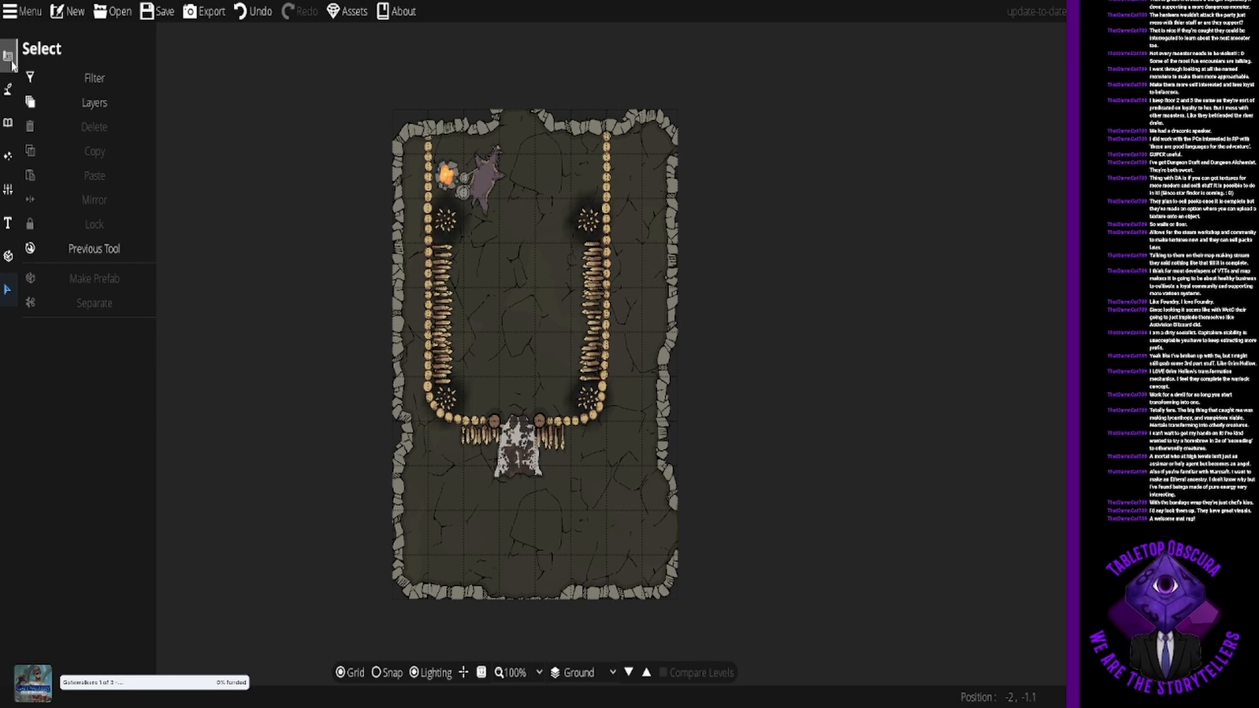
Step: Search the object library for "tent" and place Tent 05 at rotation 60, scale 0.9, in the chamber's southwest corner
click(8, 122)
click(99, 78)
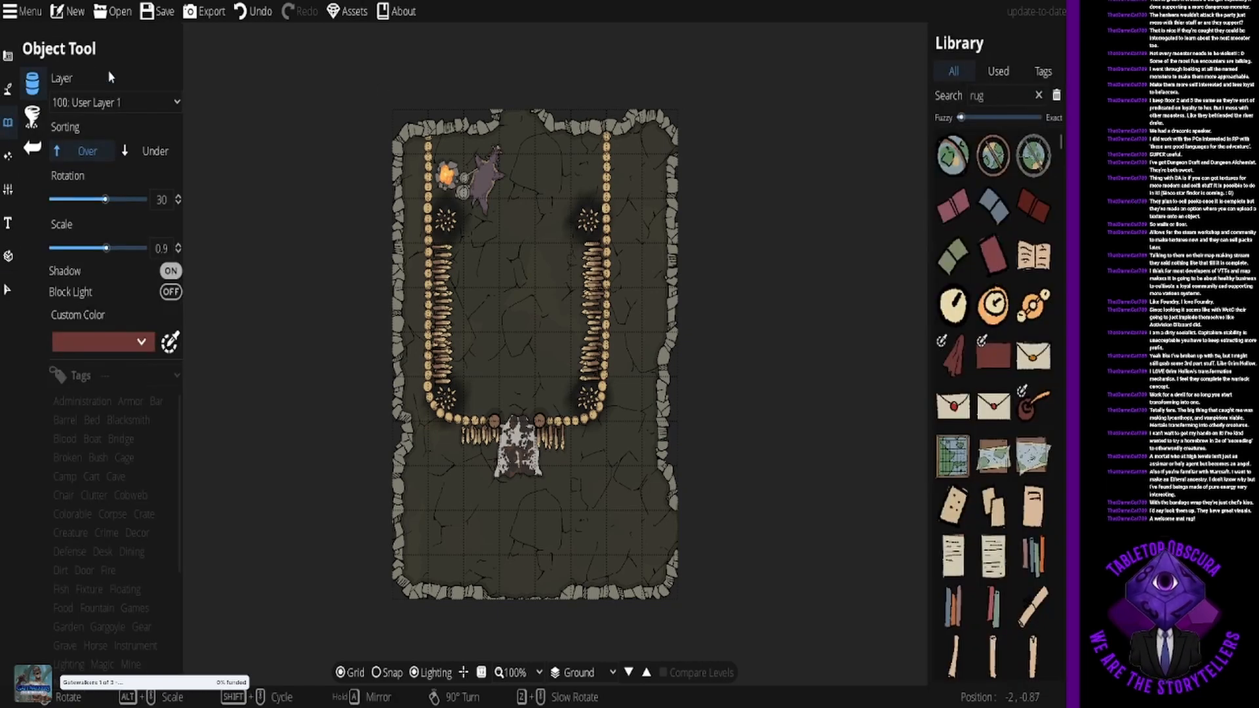
drag(1016, 92, 949, 77)
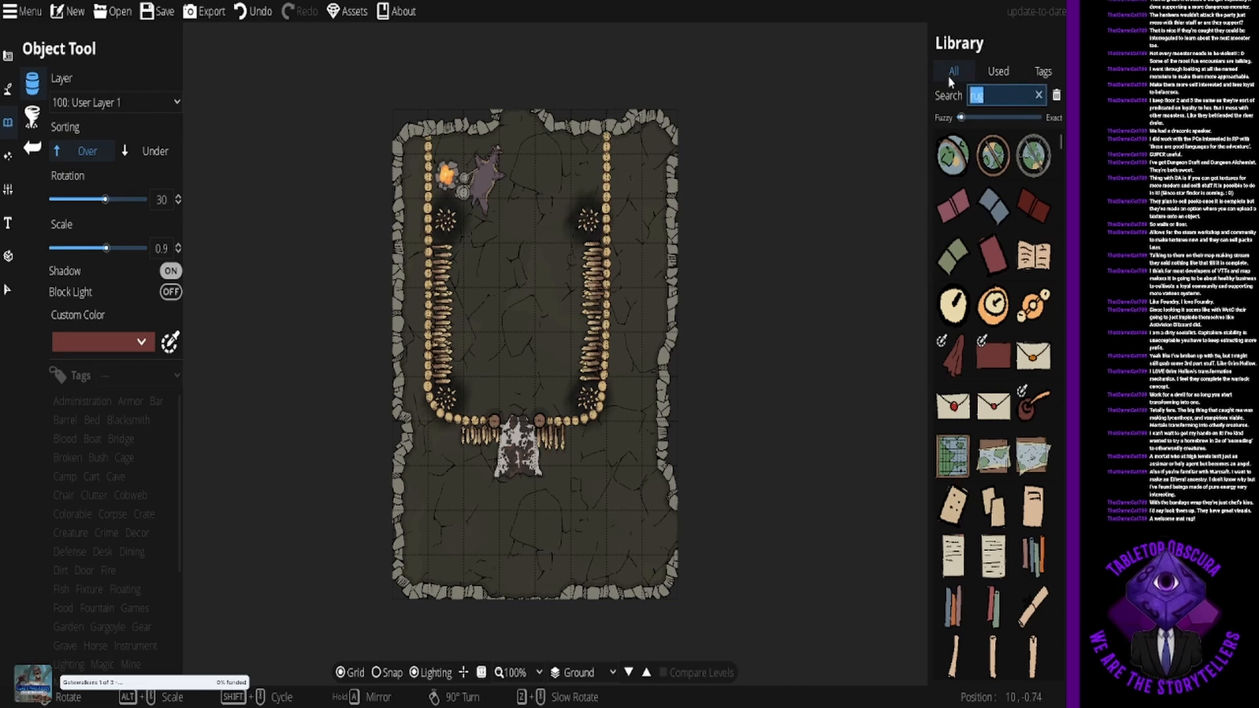
text(tent)
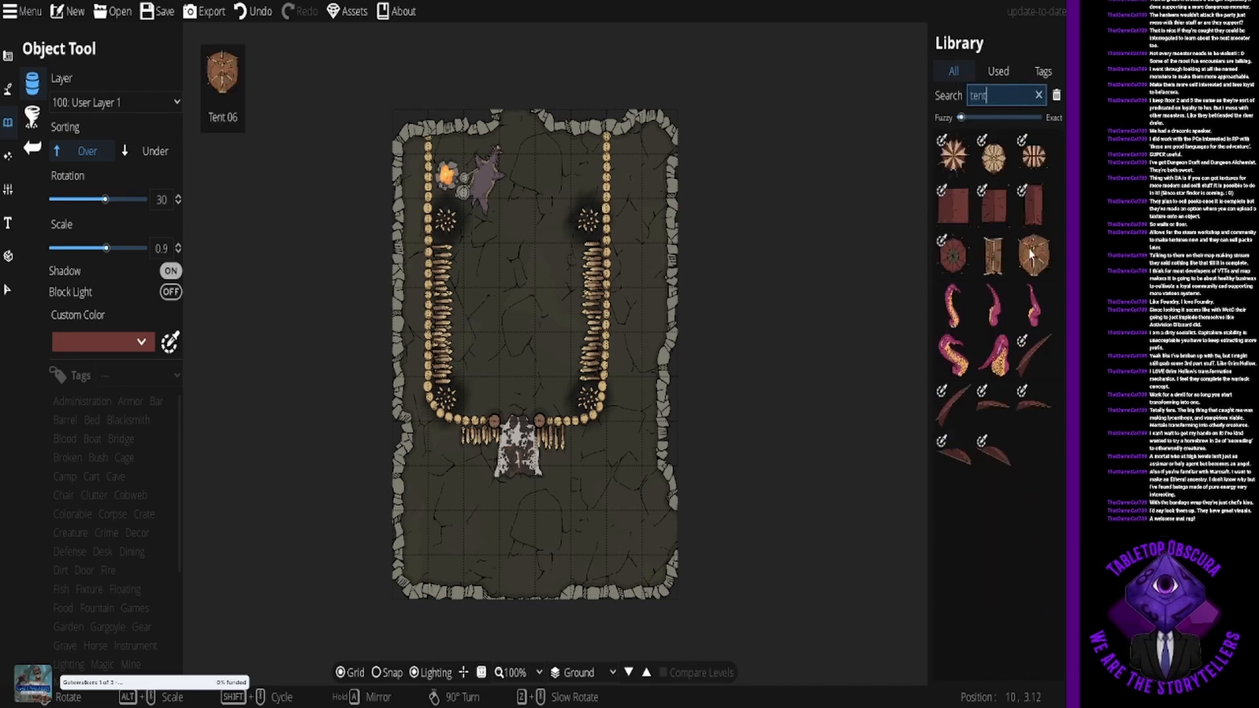
click(994, 255)
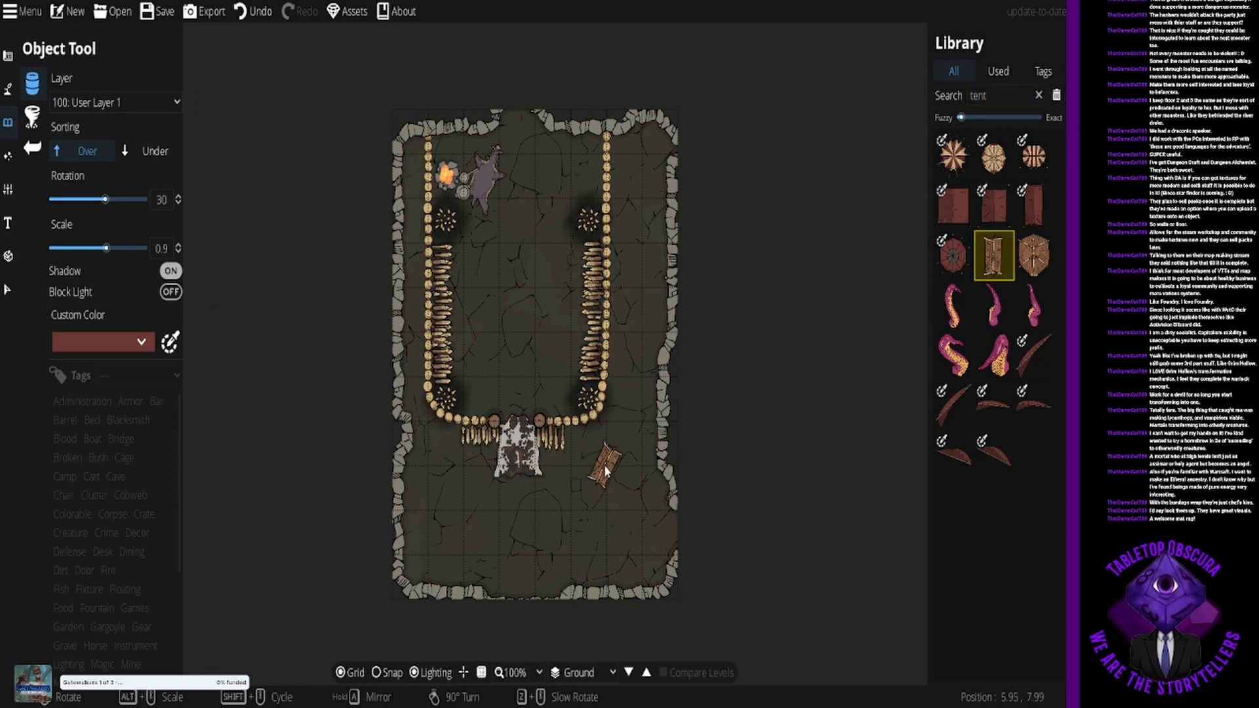
scroll(433, 561, up, 2)
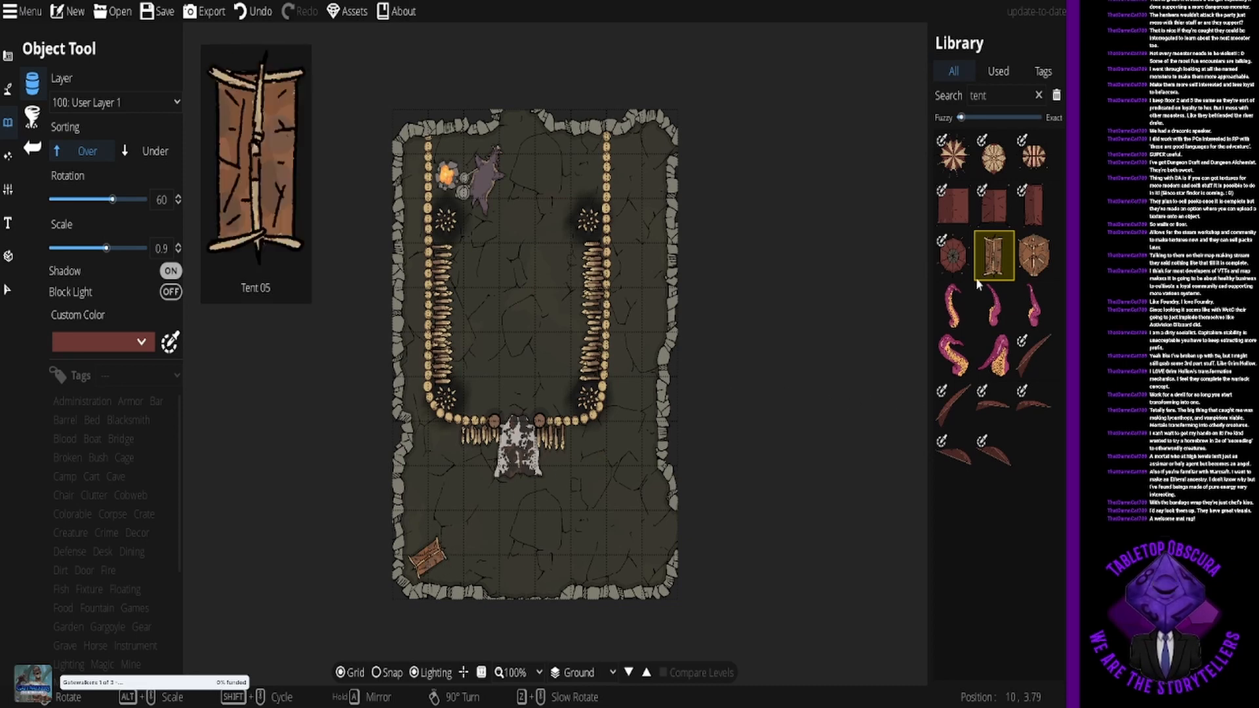
Step: Place two more Tent 05 objects around the southwest corner tent: one north of it at rotation 90, one east at rotation 0
mouse_move(1046, 262)
scroll(433, 547, up, 2)
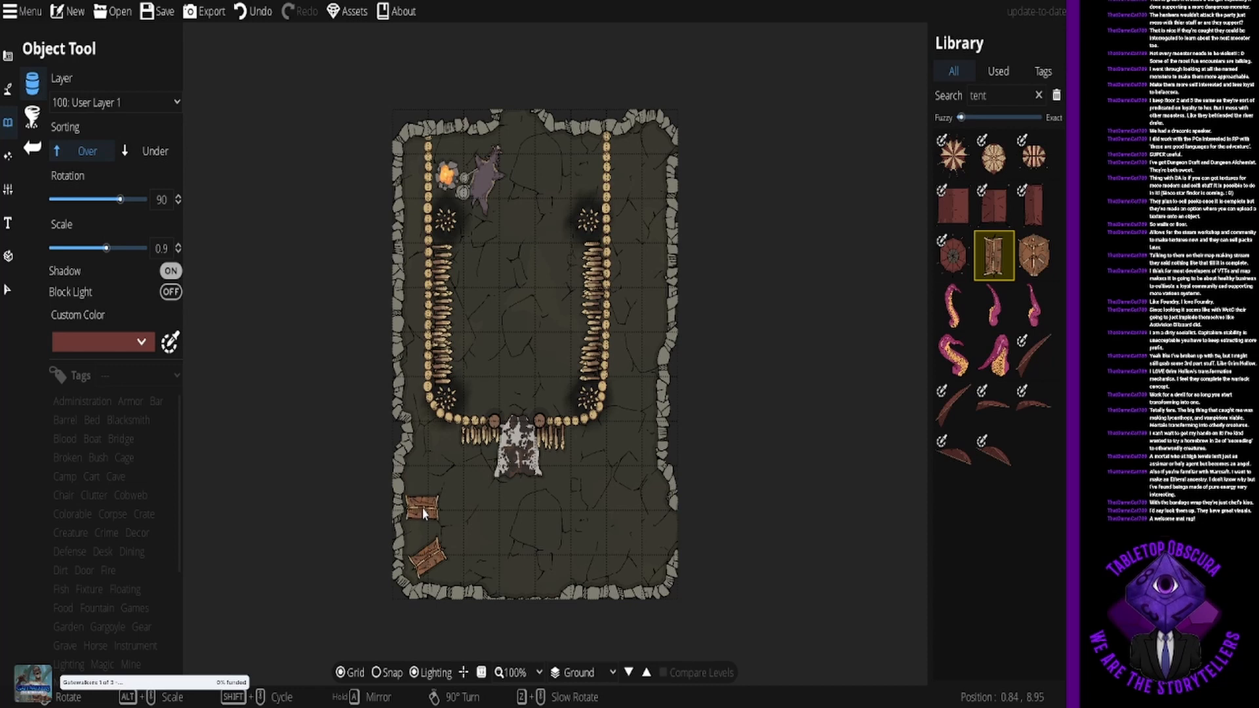
click(423, 513)
scroll(420, 474, down, 1)
scroll(482, 561, down, 1)
scroll(482, 563, down, 4)
click(472, 578)
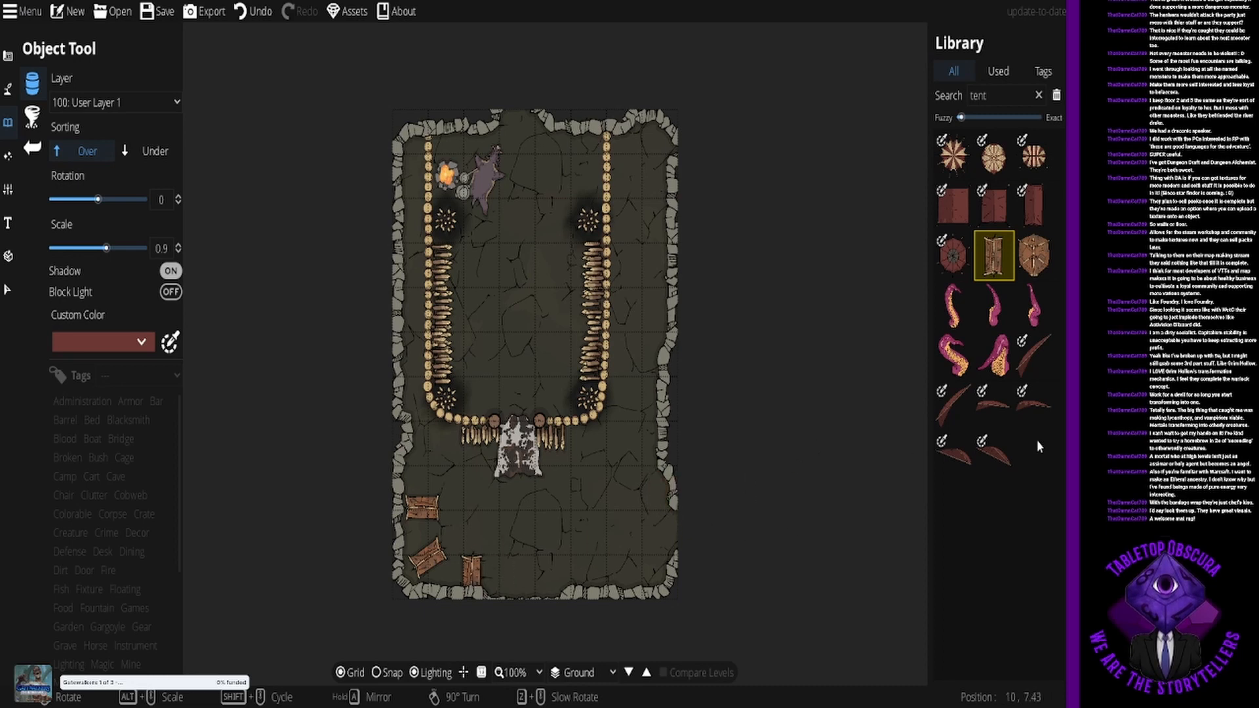
mouse_move(973, 480)
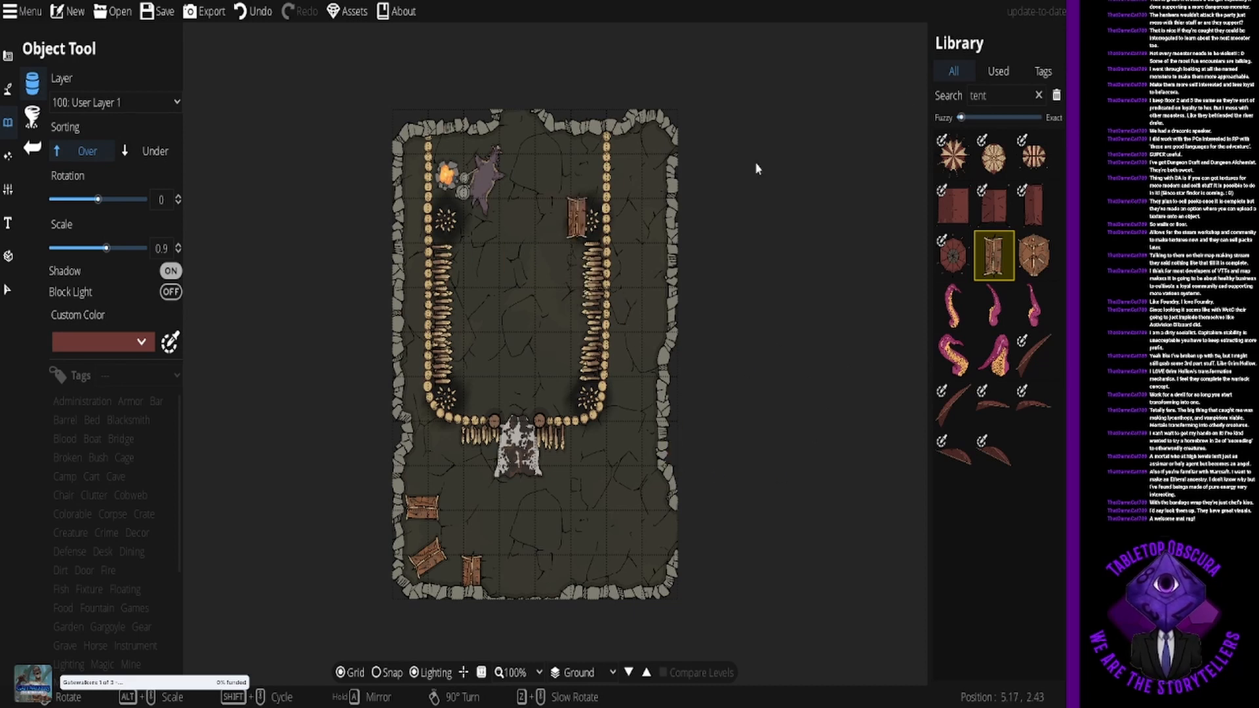
Step: Search the object library for "rug" and for "wood", and look through the results for camp furnishings
click(992, 97)
drag(992, 97, 948, 97)
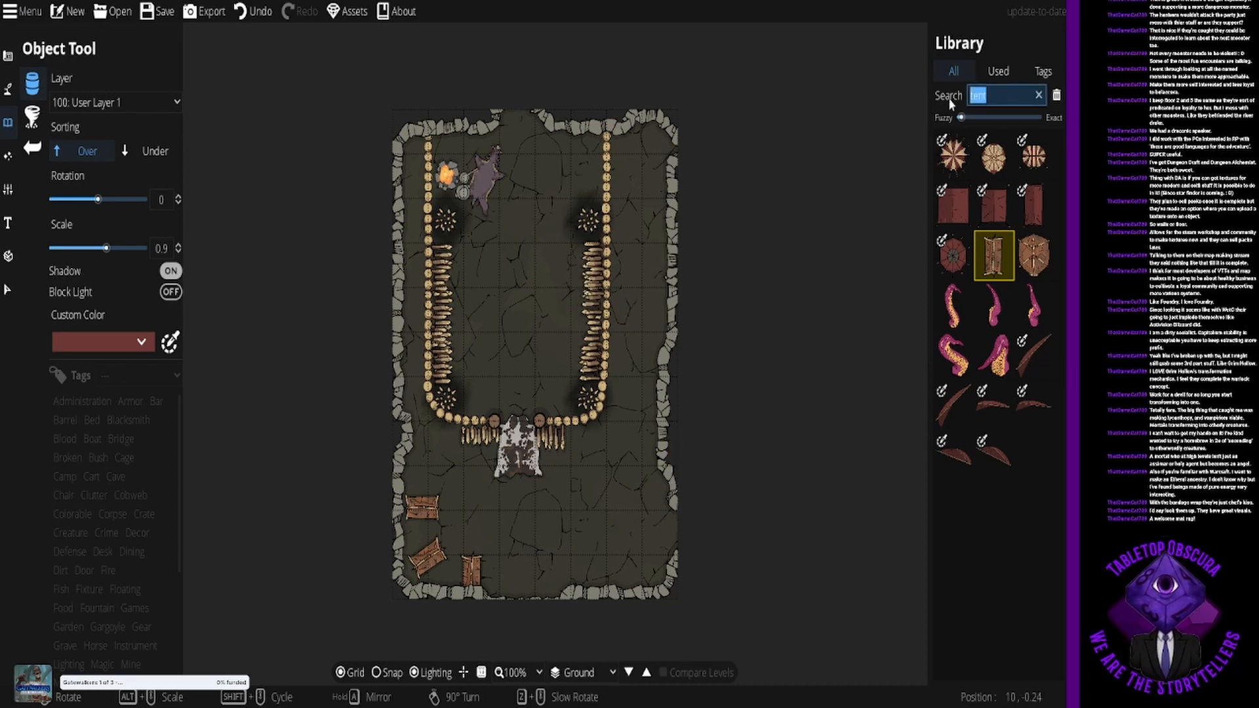
text(rug)
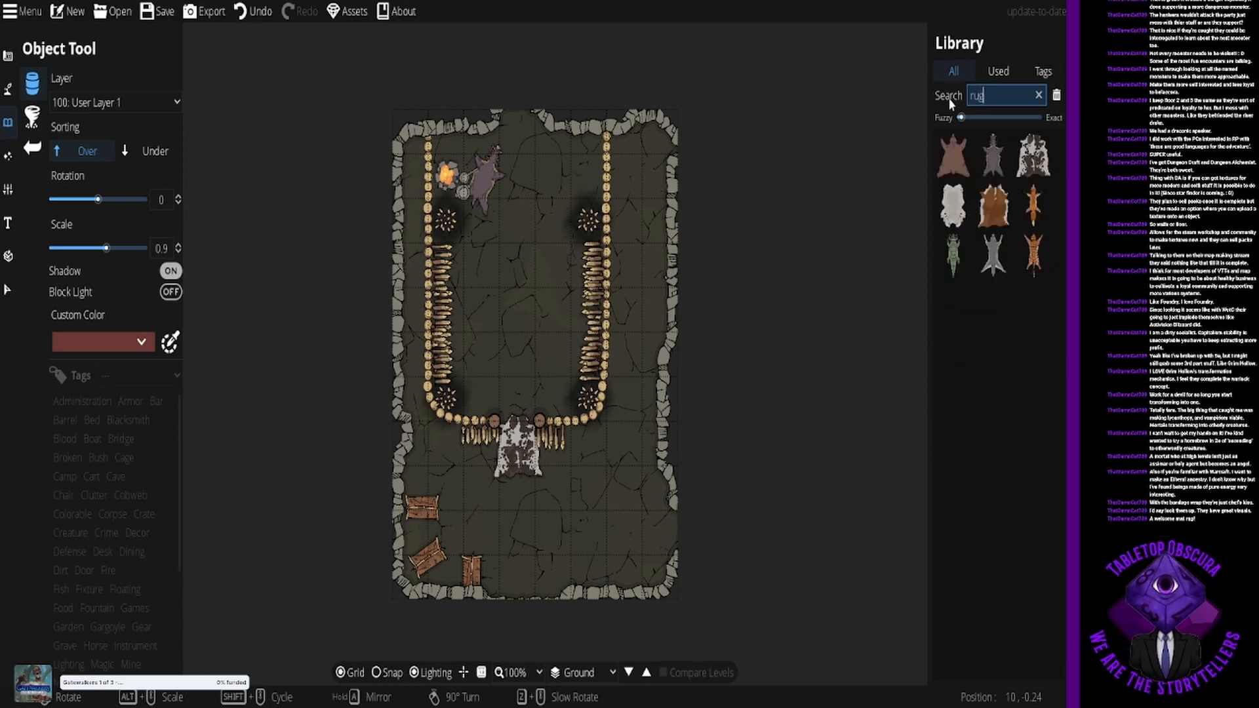
mouse_move(1032, 270)
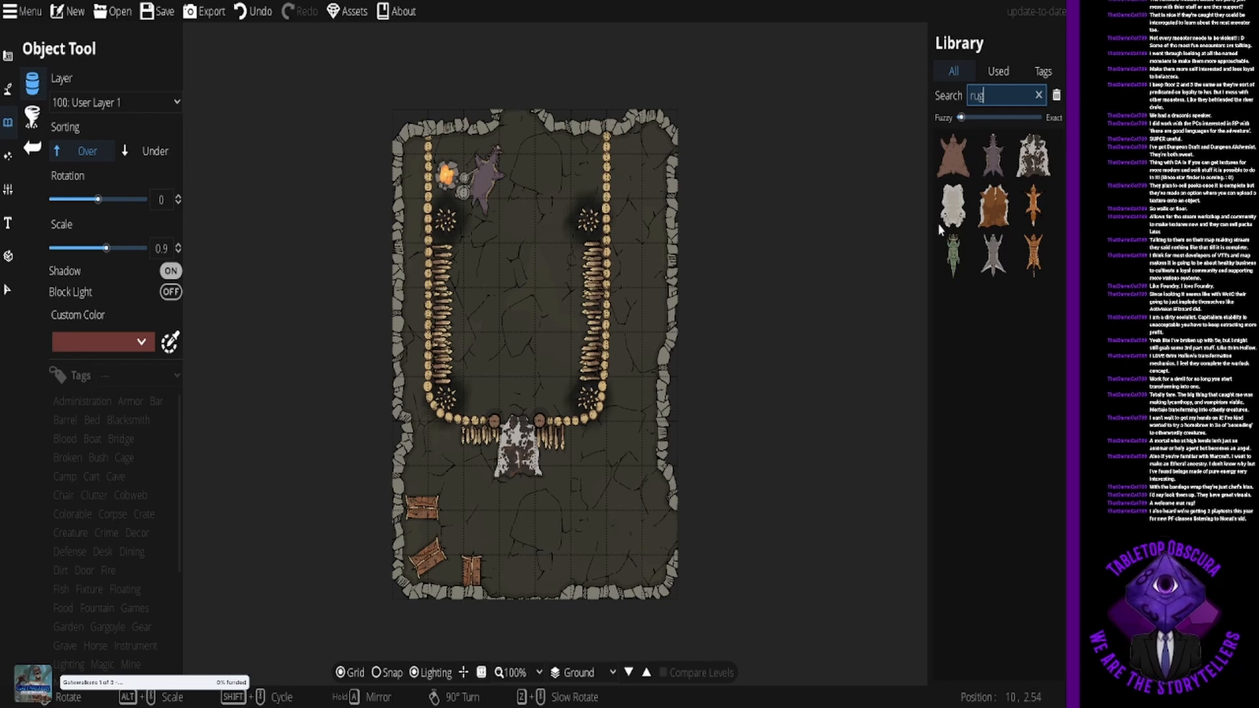
mouse_move(964, 261)
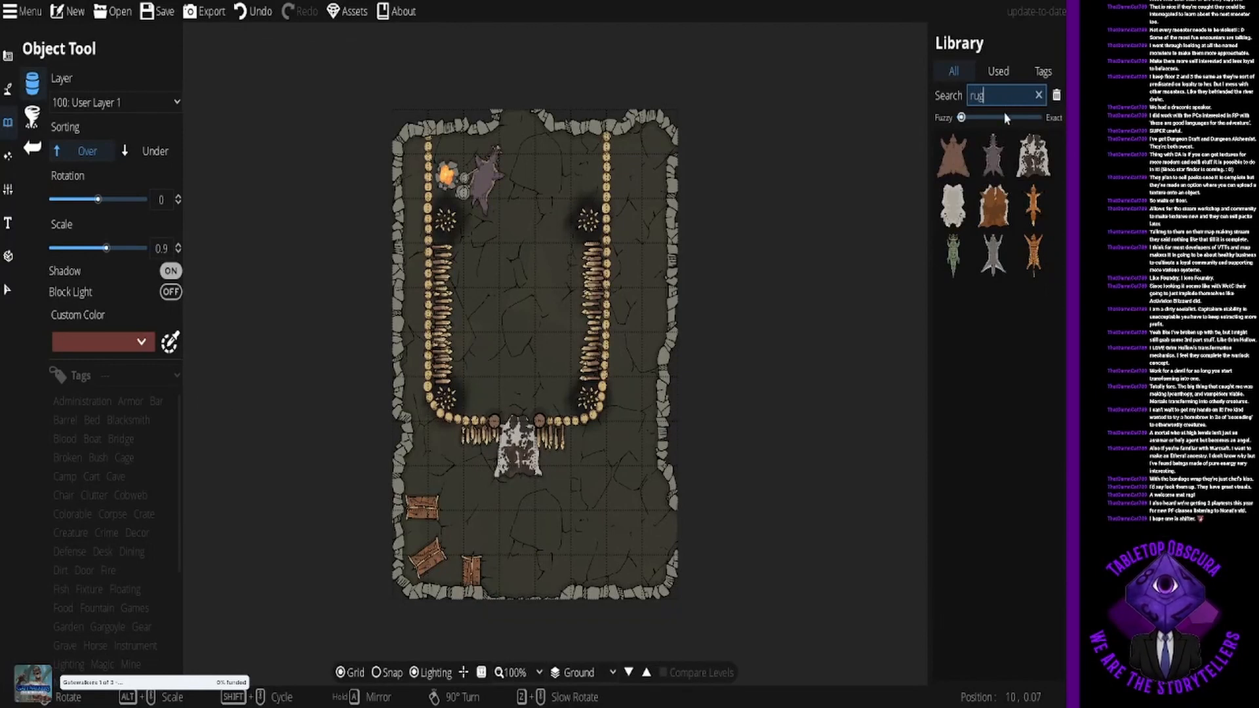
double_click(977, 96)
text(wood)
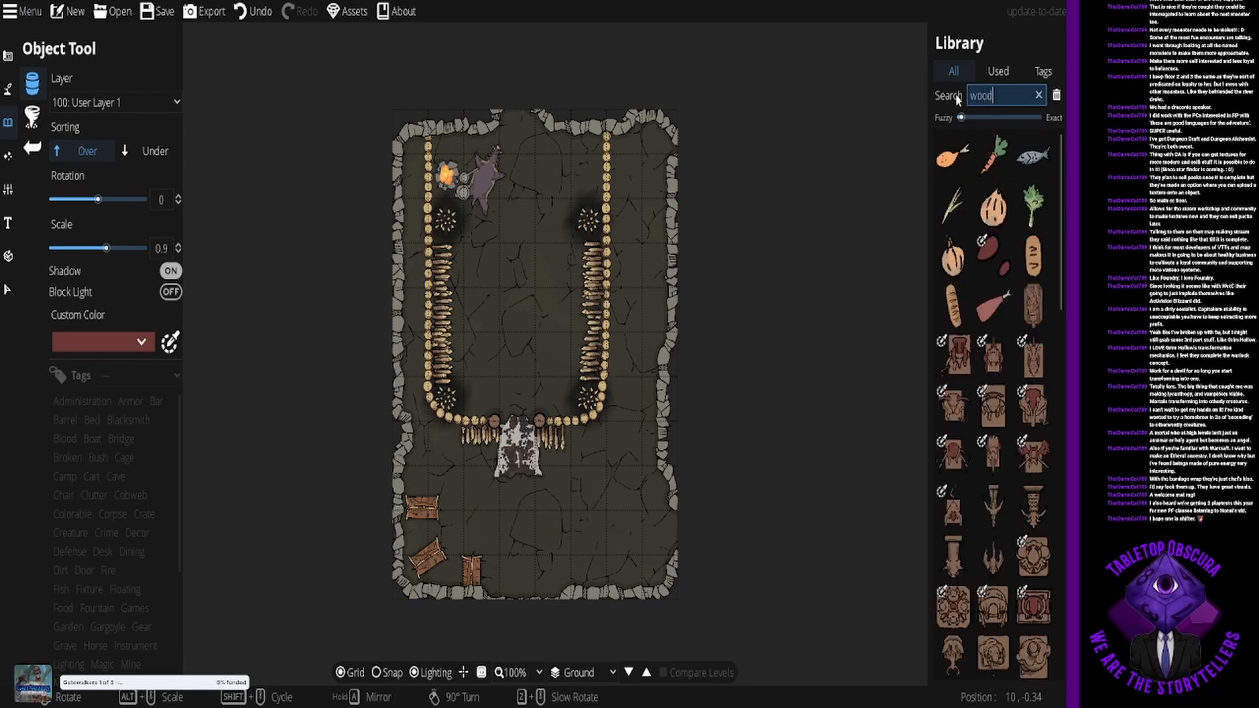
scroll(1005, 402, down, 5)
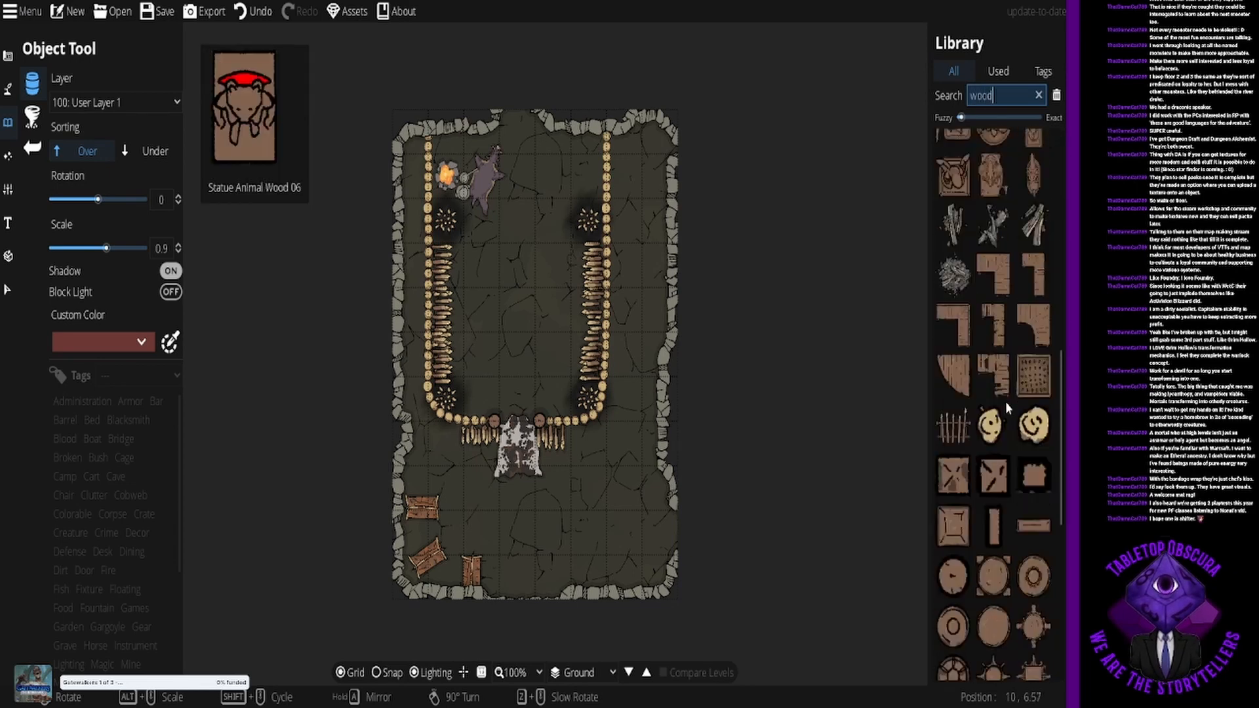
scroll(1006, 441, down, 3)
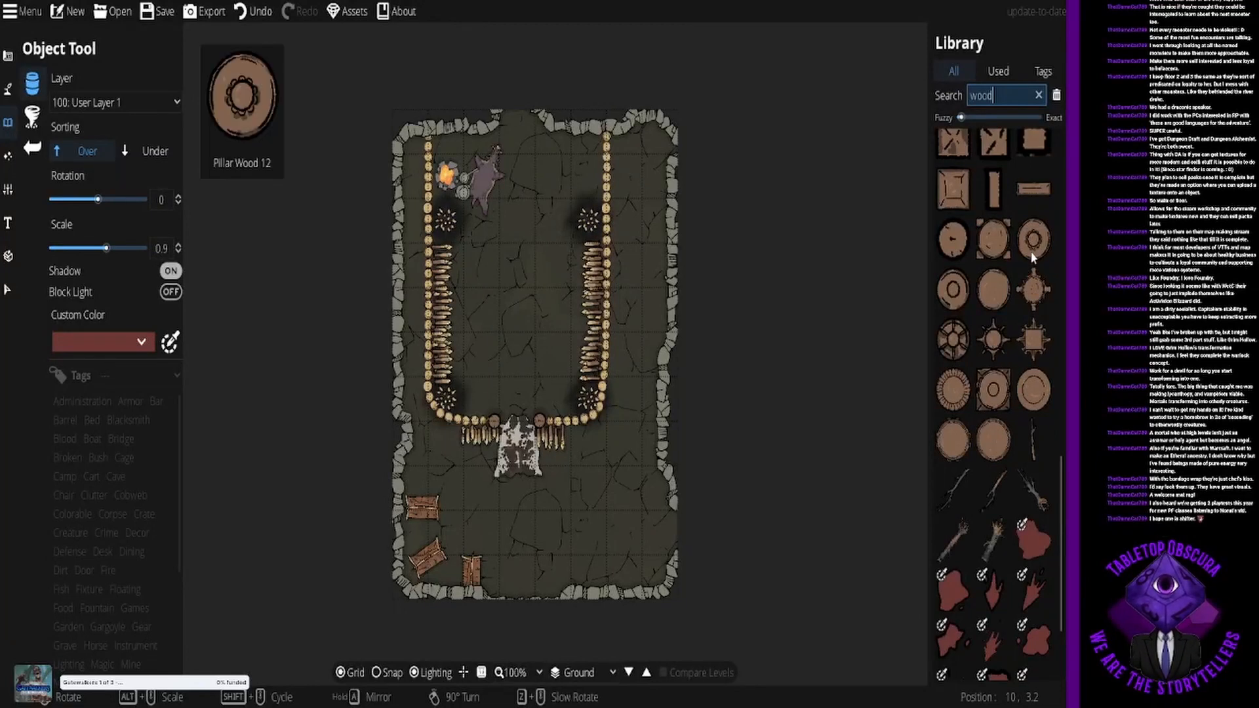
Step: Search the object library for "stake", clear the term, and search for "torch"
double_click(994, 89)
text(stake)
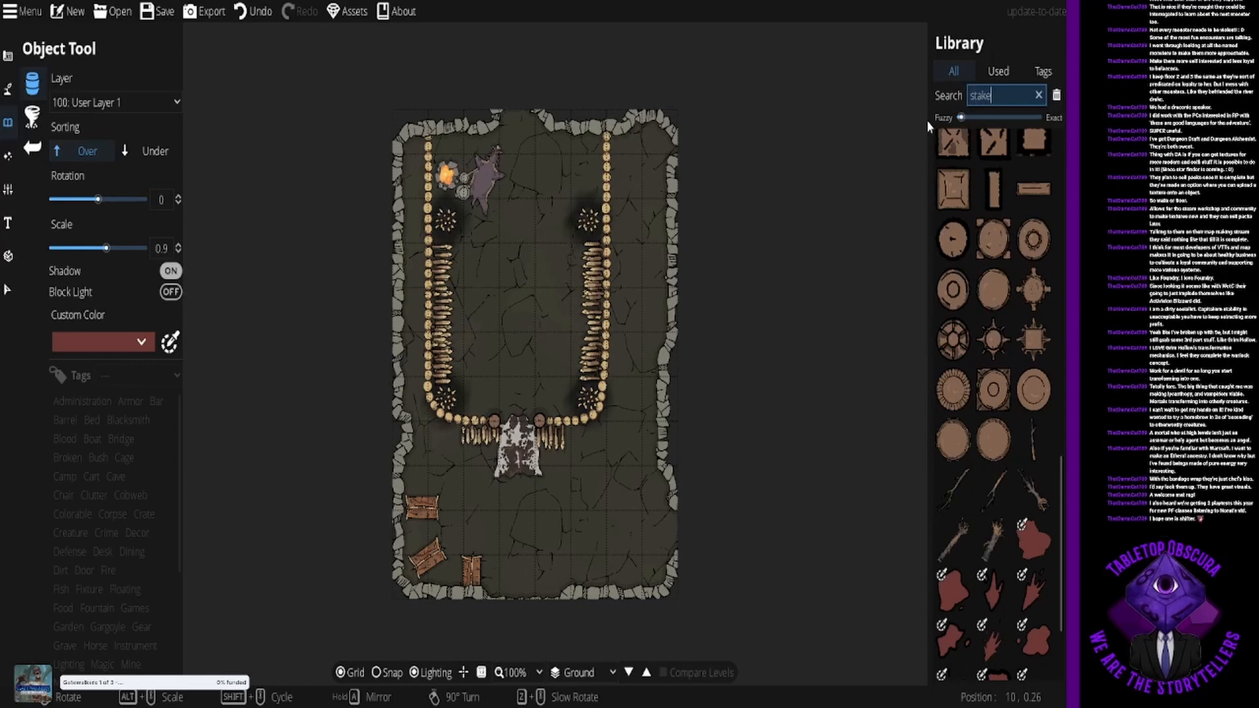
key(BackSpace)
key(BackSpace)
key(BackSpace)
key(BackSpace)
key(BackSpace)
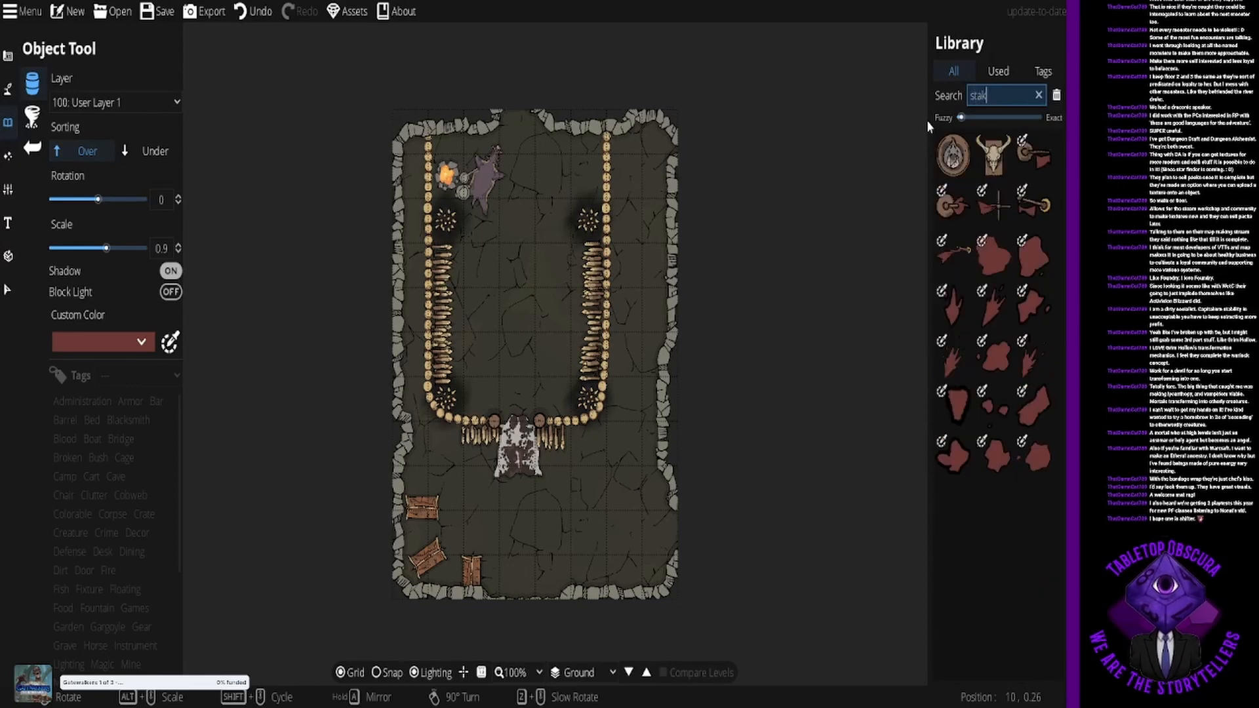
text(torch)
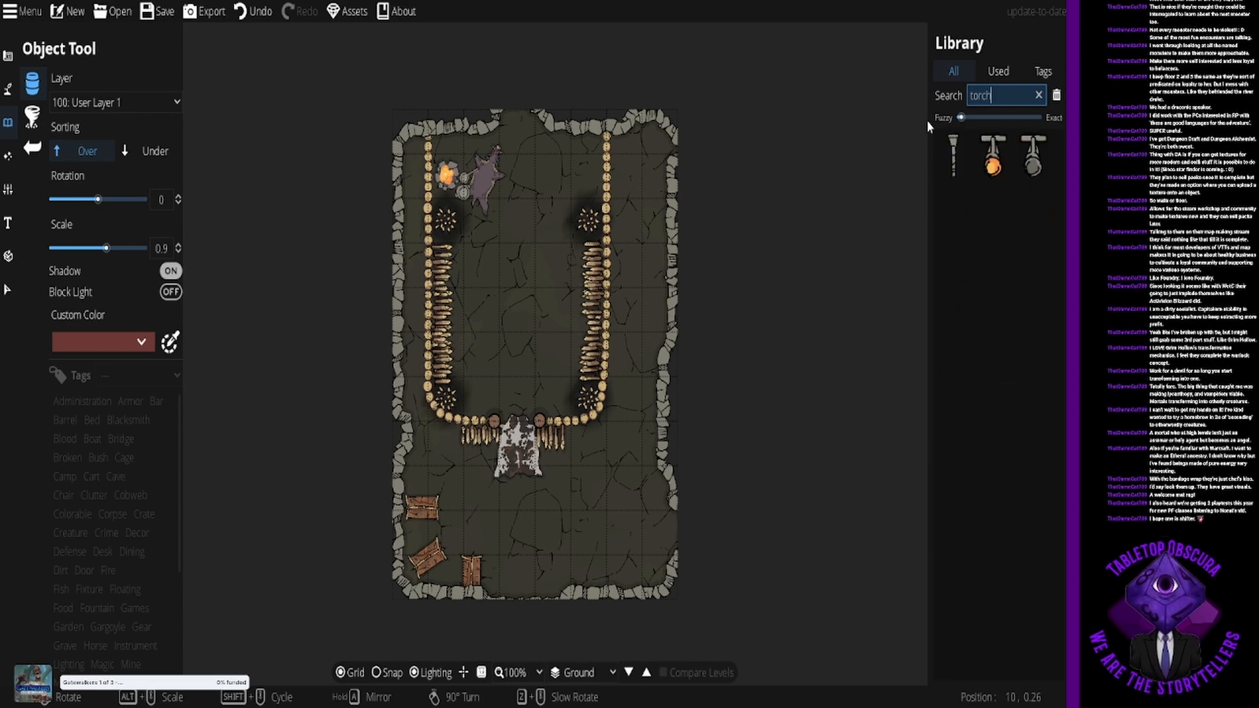
Step: Search the object library for "fire" and place a lit stone-ringed campfire at rotation 0, scale 0.9, beside the southwest tents
key(BackSpace)
key(BackSpace)
key(BackSpace)
key(BackSpace)
key(BackSpace)
text(fire)
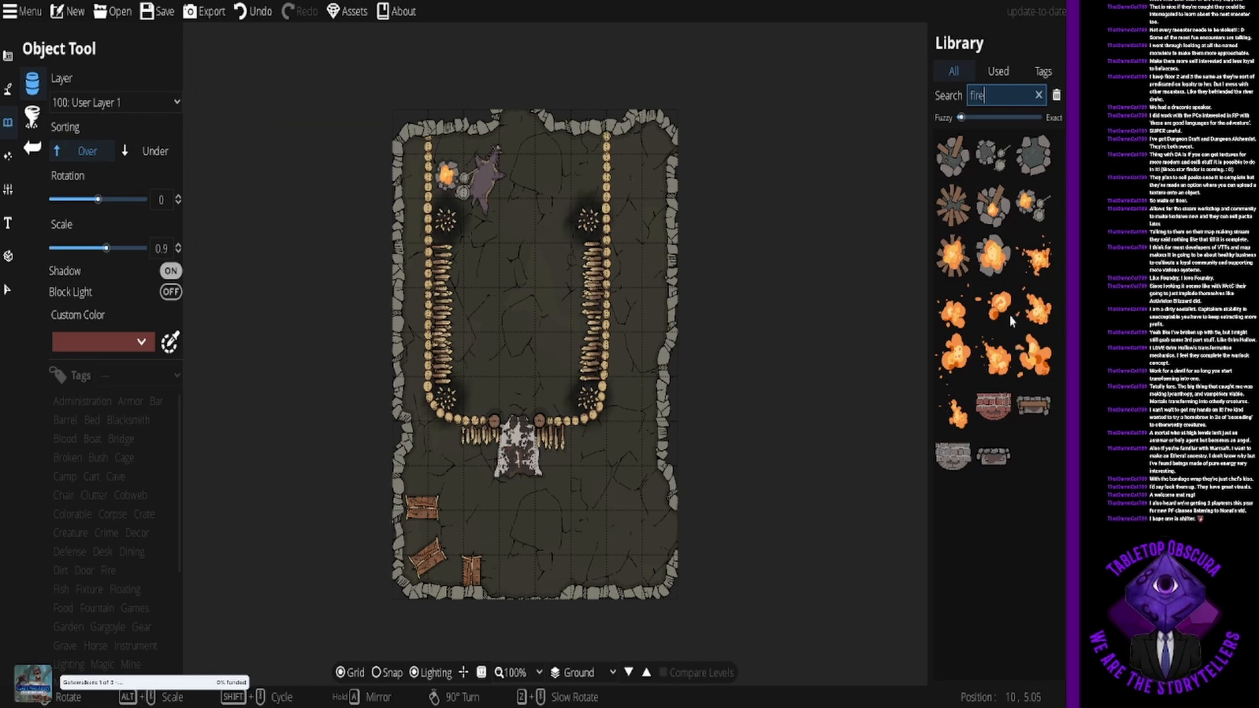
click(994, 205)
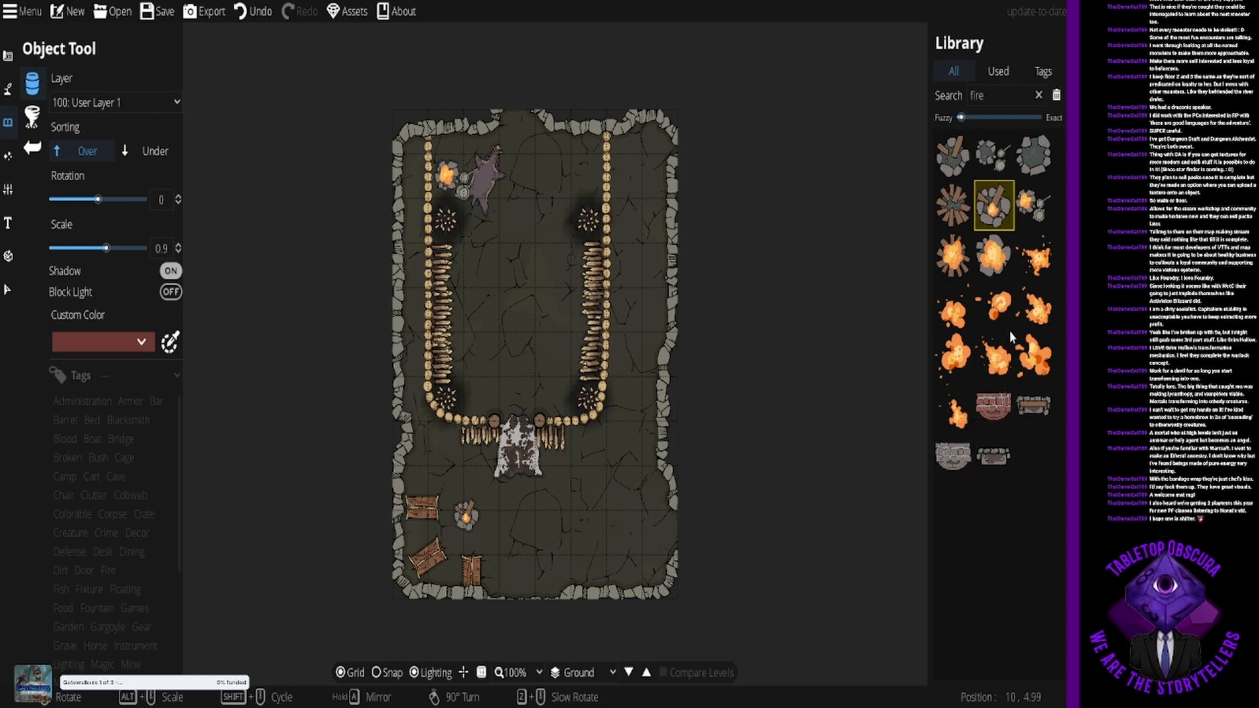
click(997, 313)
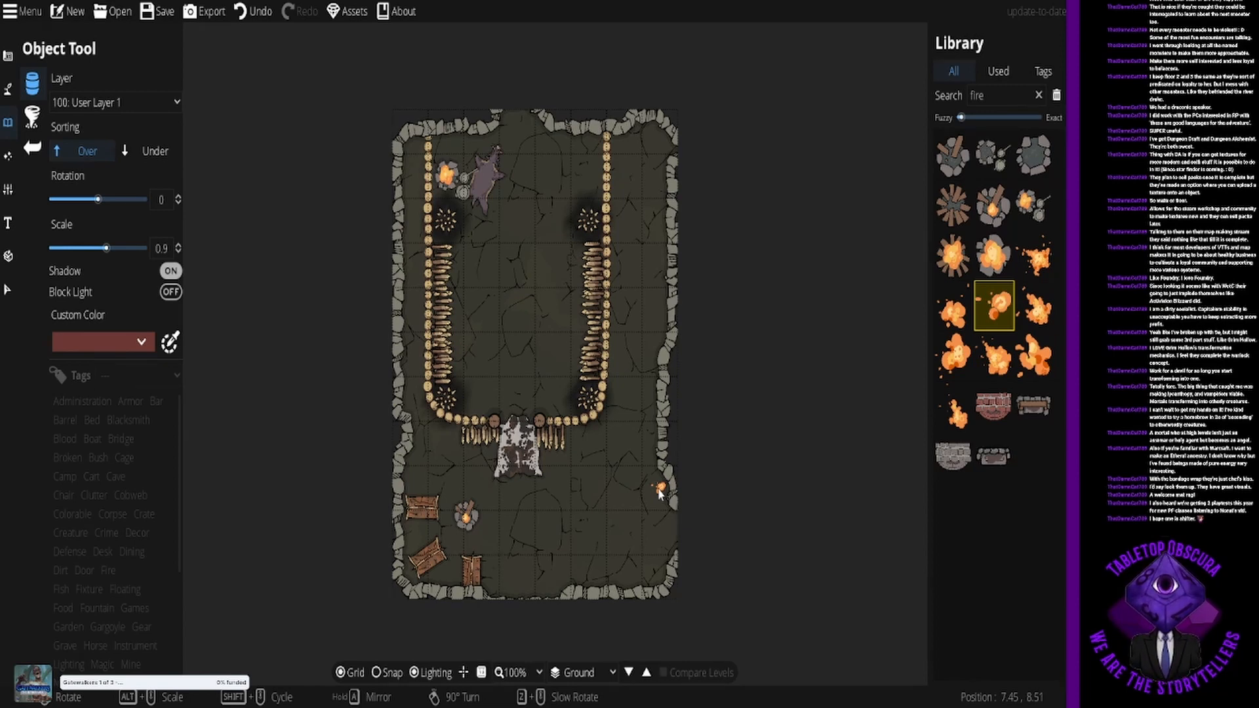
click(659, 490)
click(1032, 363)
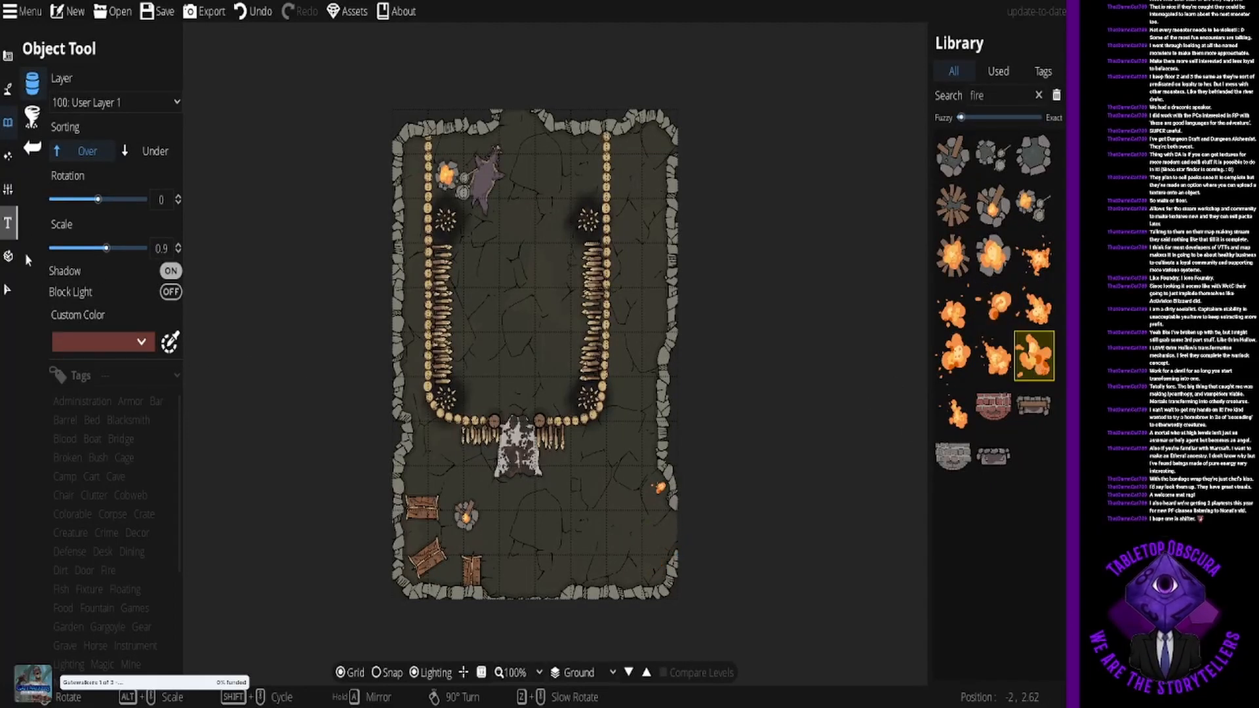
click(9, 289)
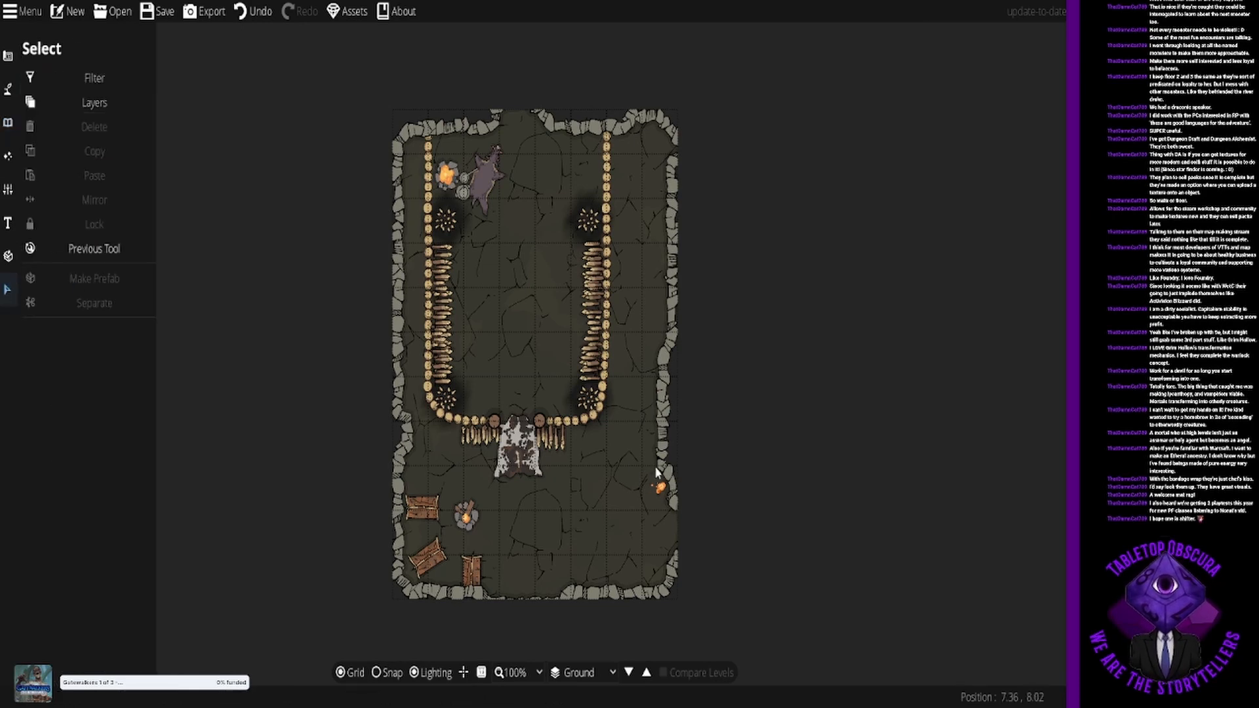
click(660, 489)
click(659, 489)
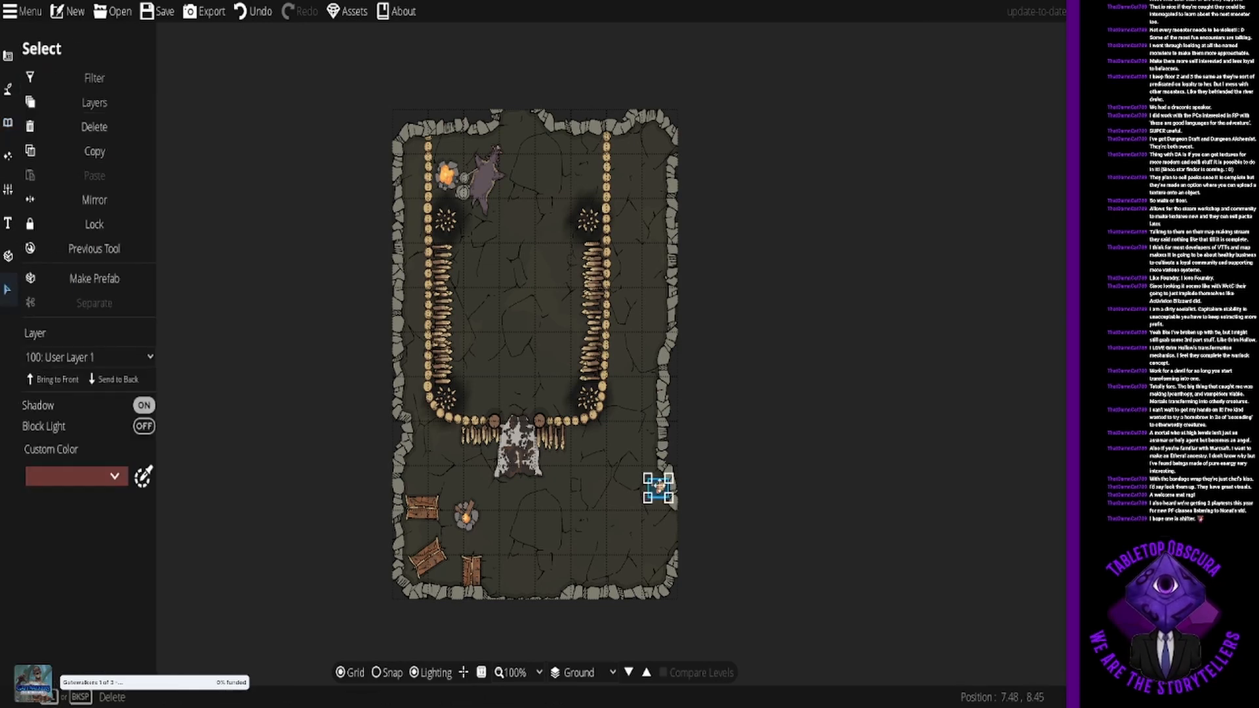
Step: Reopen the Object Tool and look through the unfiltered object library as far as the boulders
click(8, 56)
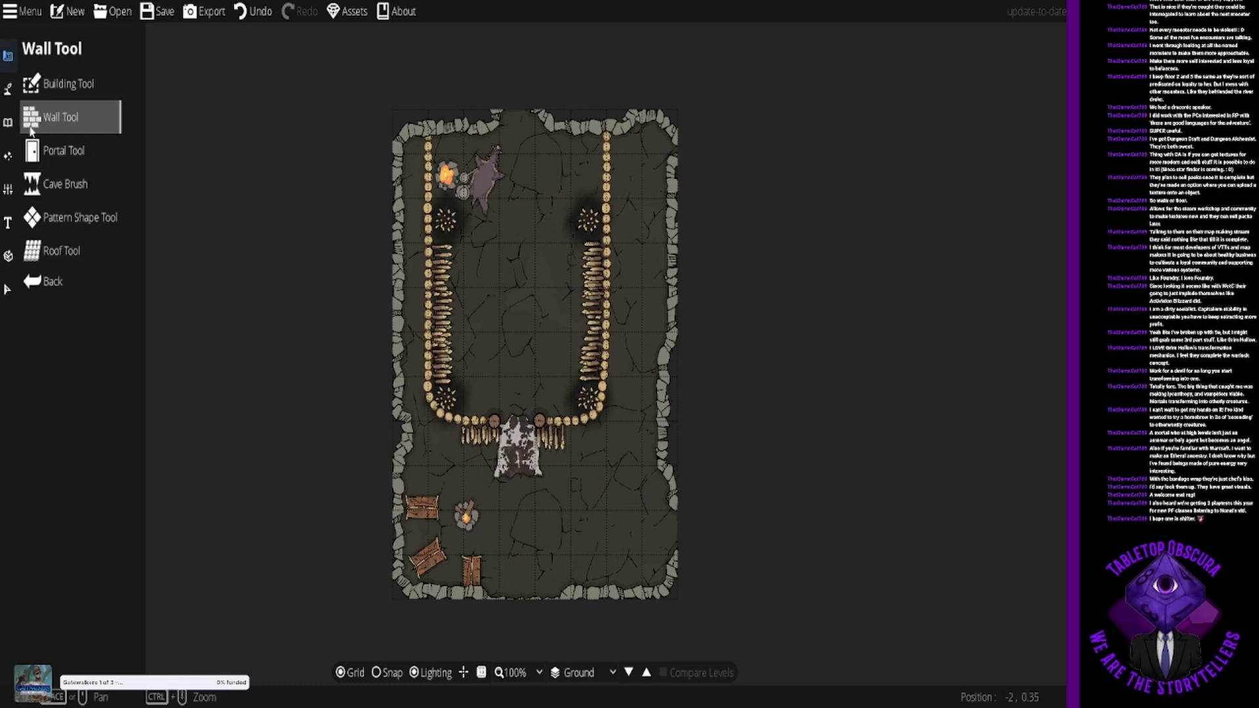
click(9, 124)
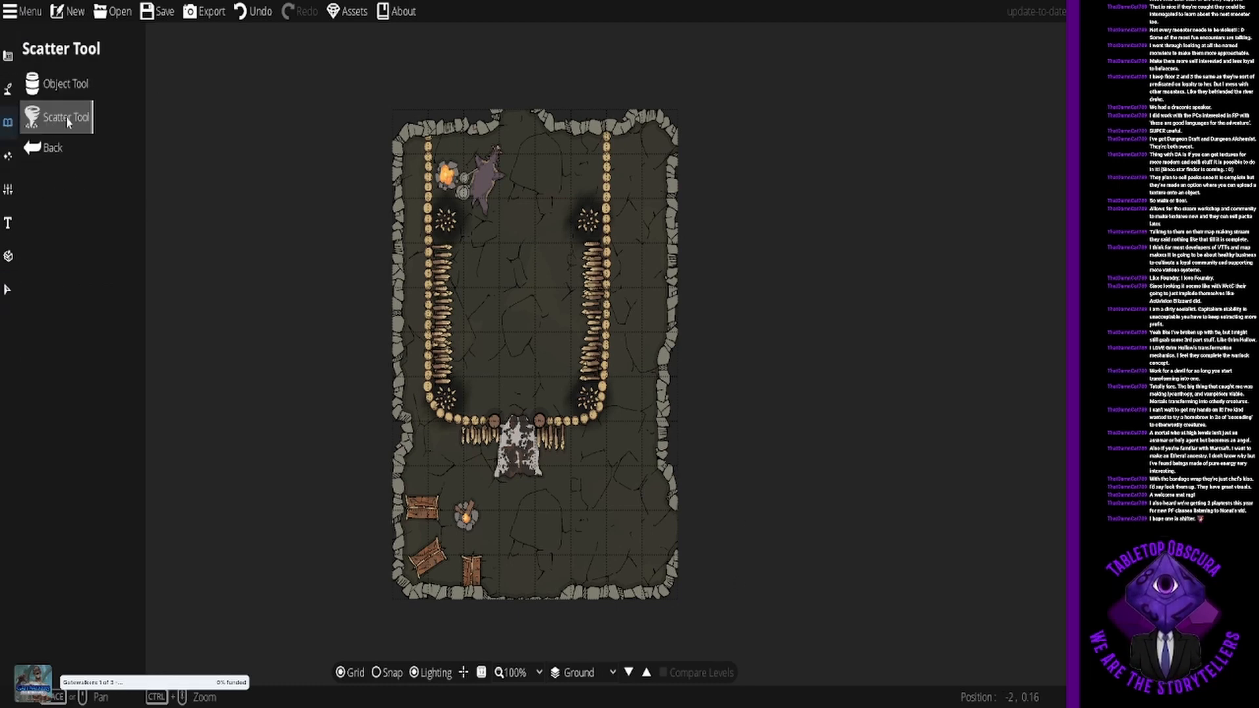
click(72, 82)
click(1026, 402)
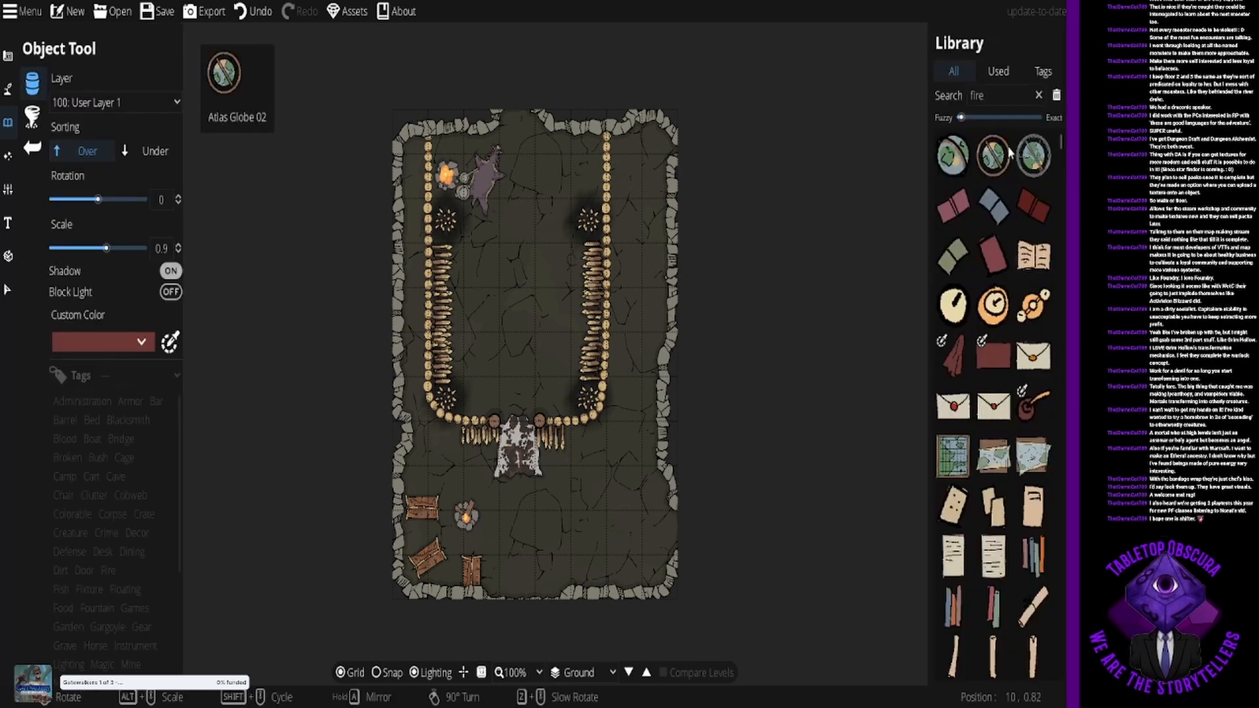
click(993, 308)
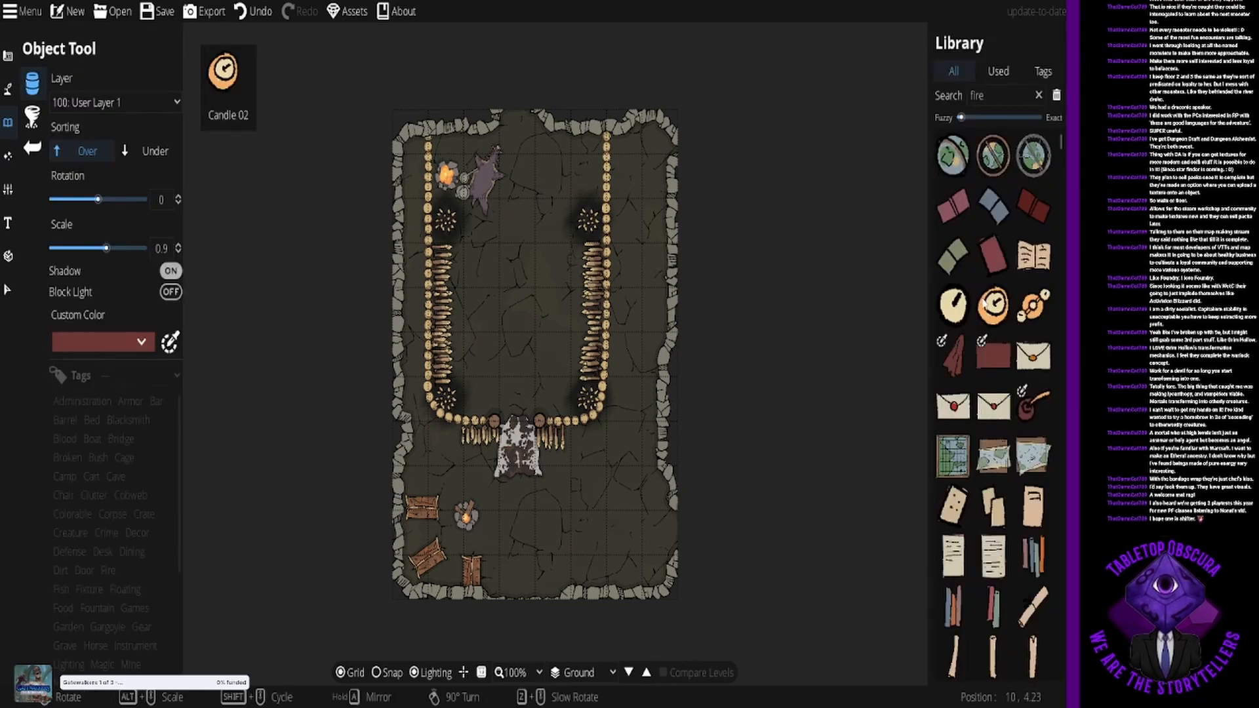
click(994, 95)
scroll(1000, 271, down, 15)
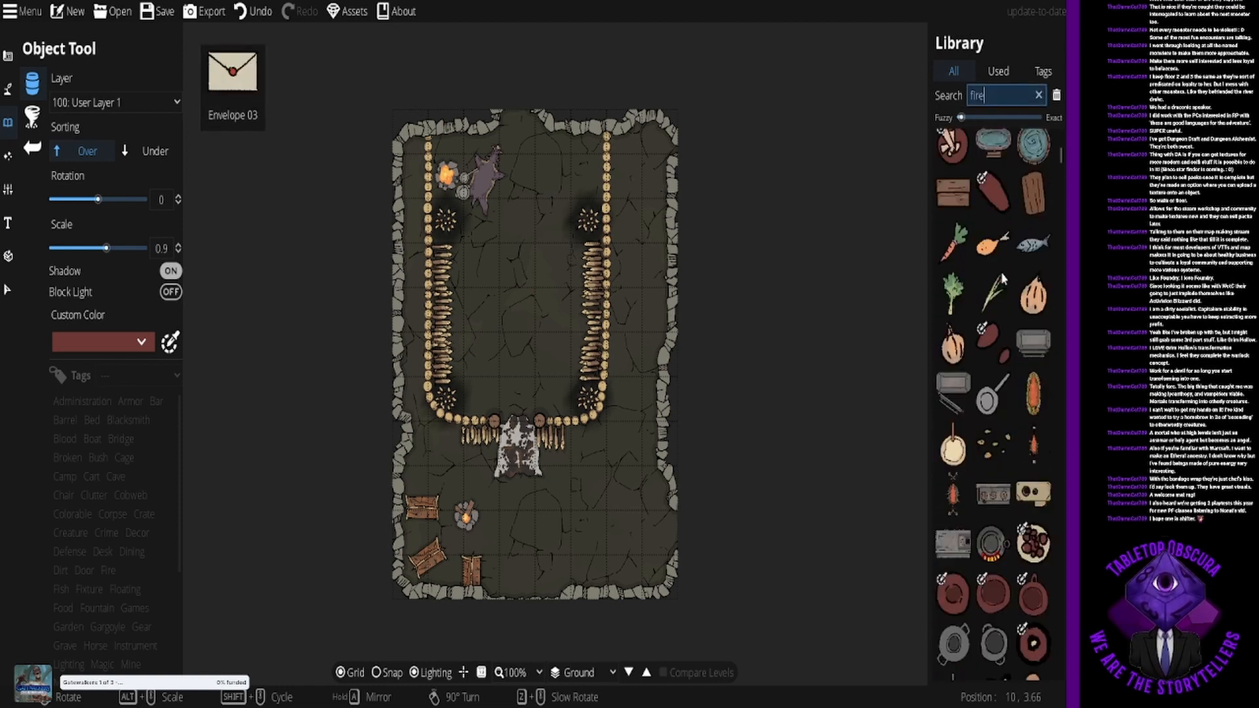
scroll(1001, 271, down, 1)
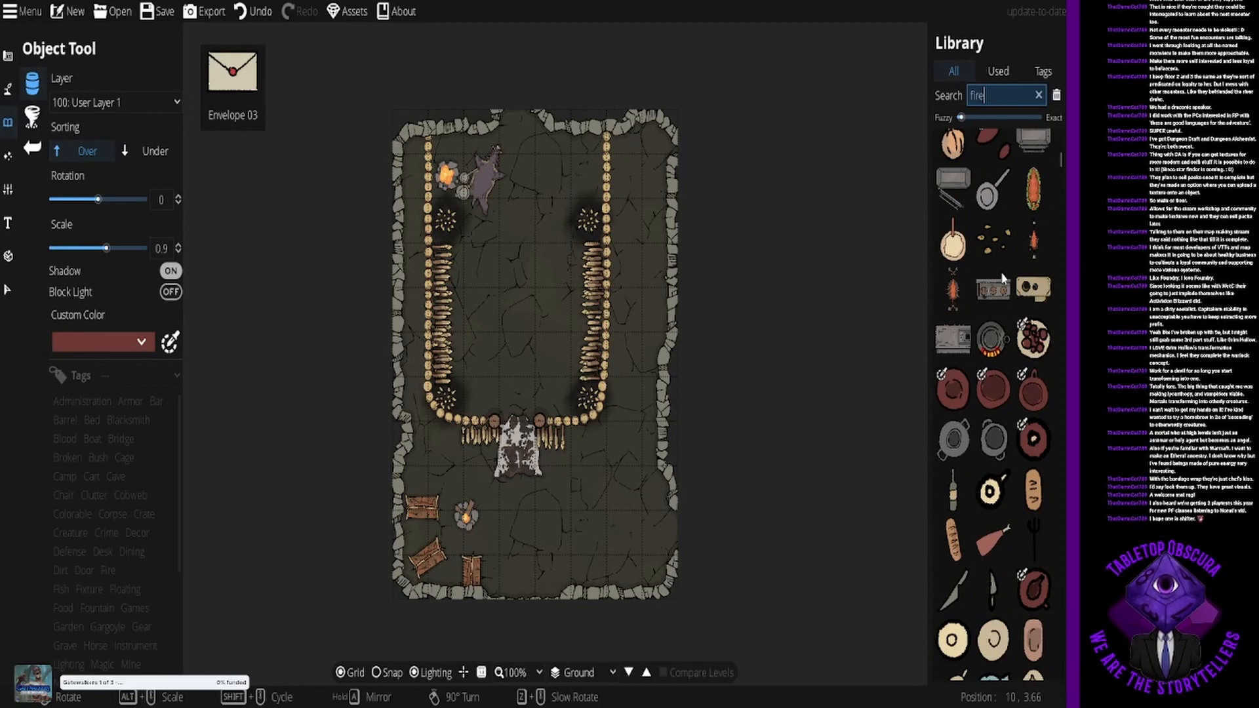
scroll(1001, 277, down, 10)
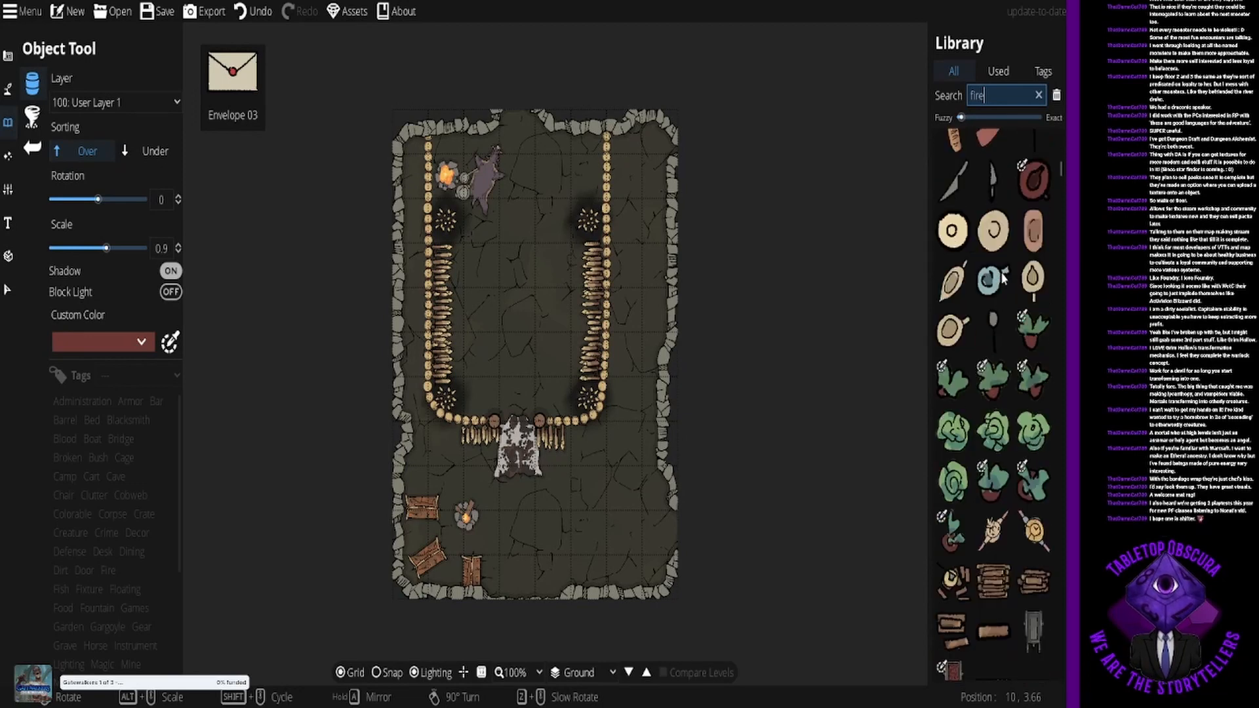
scroll(1001, 277, down, 4)
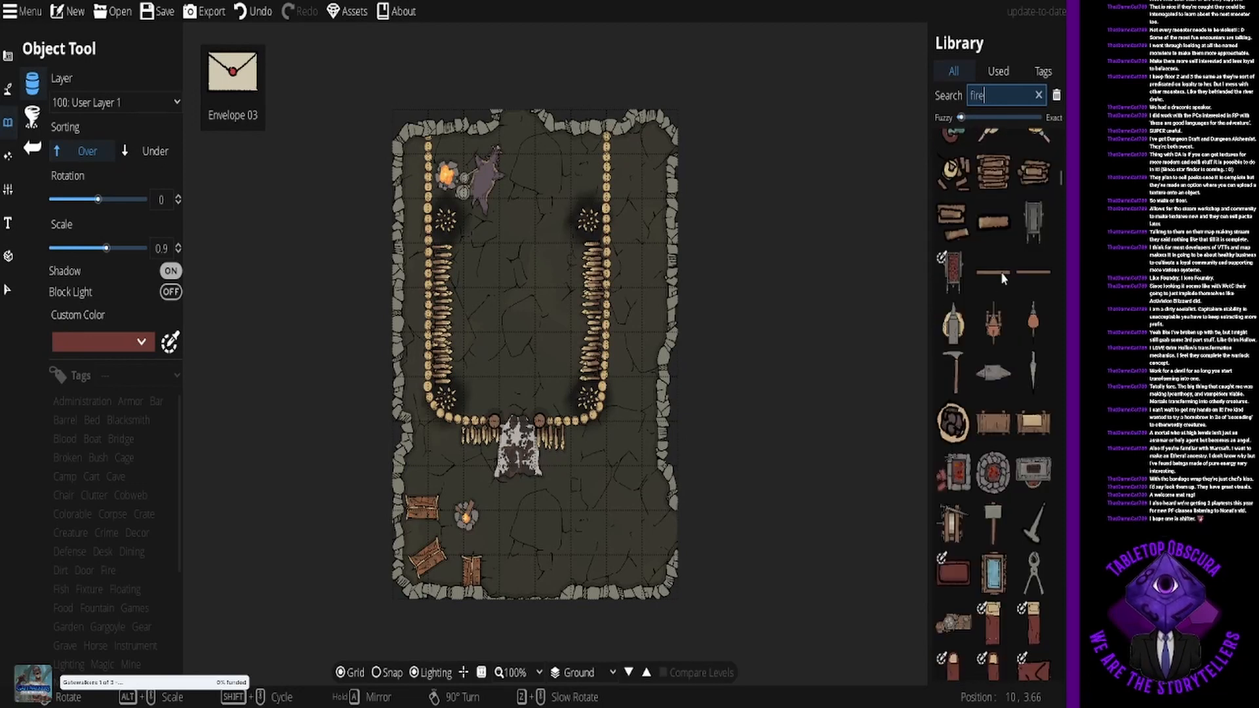
scroll(1001, 277, down, 8)
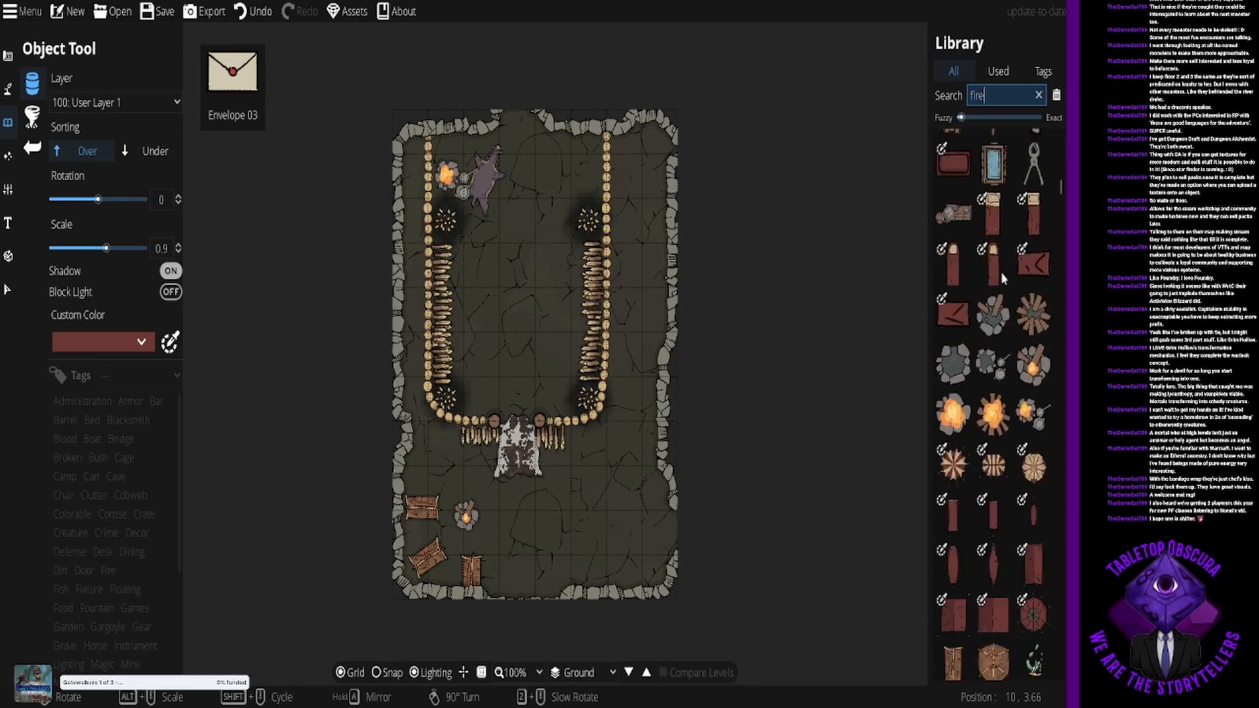
scroll(1000, 271, down, 7)
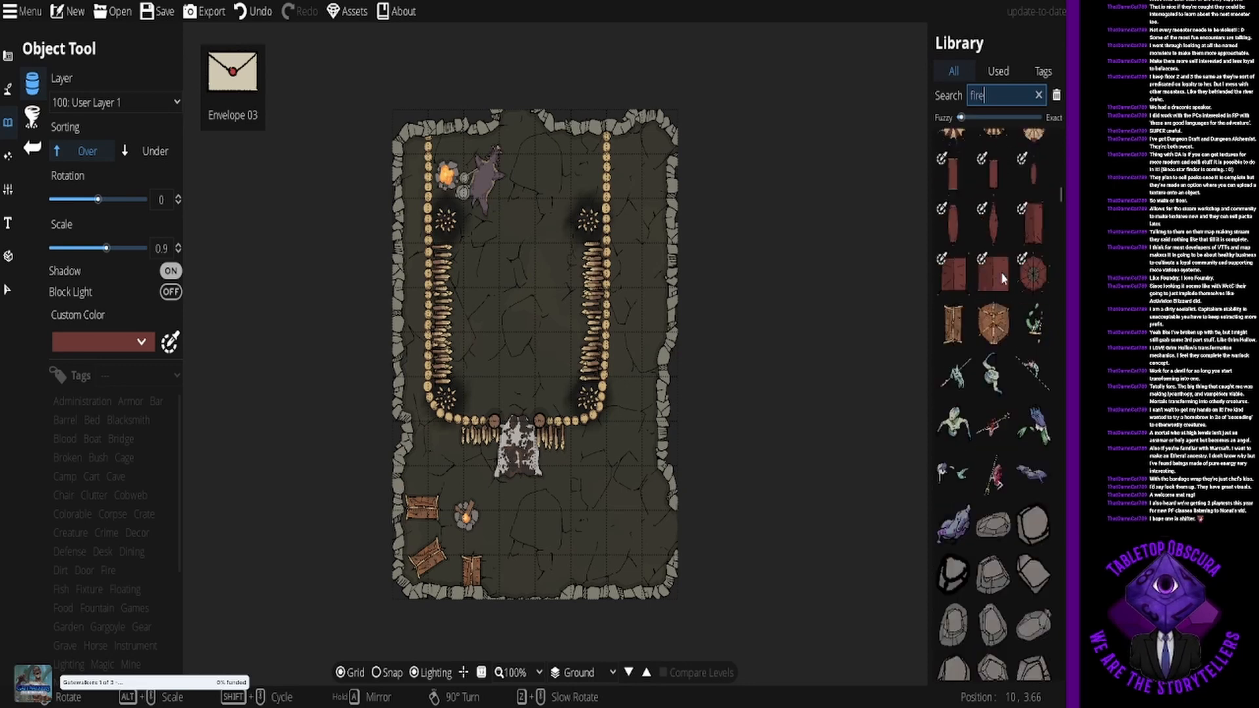
Step: Enable snapping, then place a small boulder in the southeast at rotation 0 and a large one by the south wall at rotation 105
click(1034, 524)
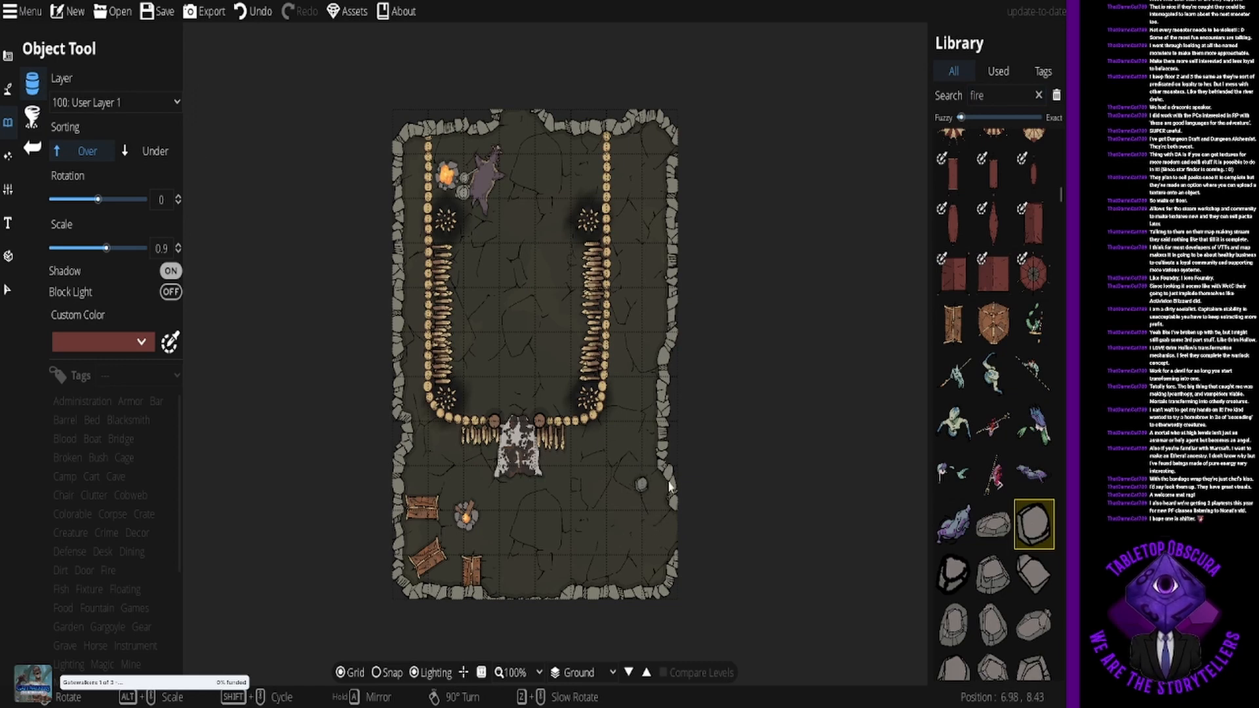
click(390, 672)
click(621, 487)
click(990, 666)
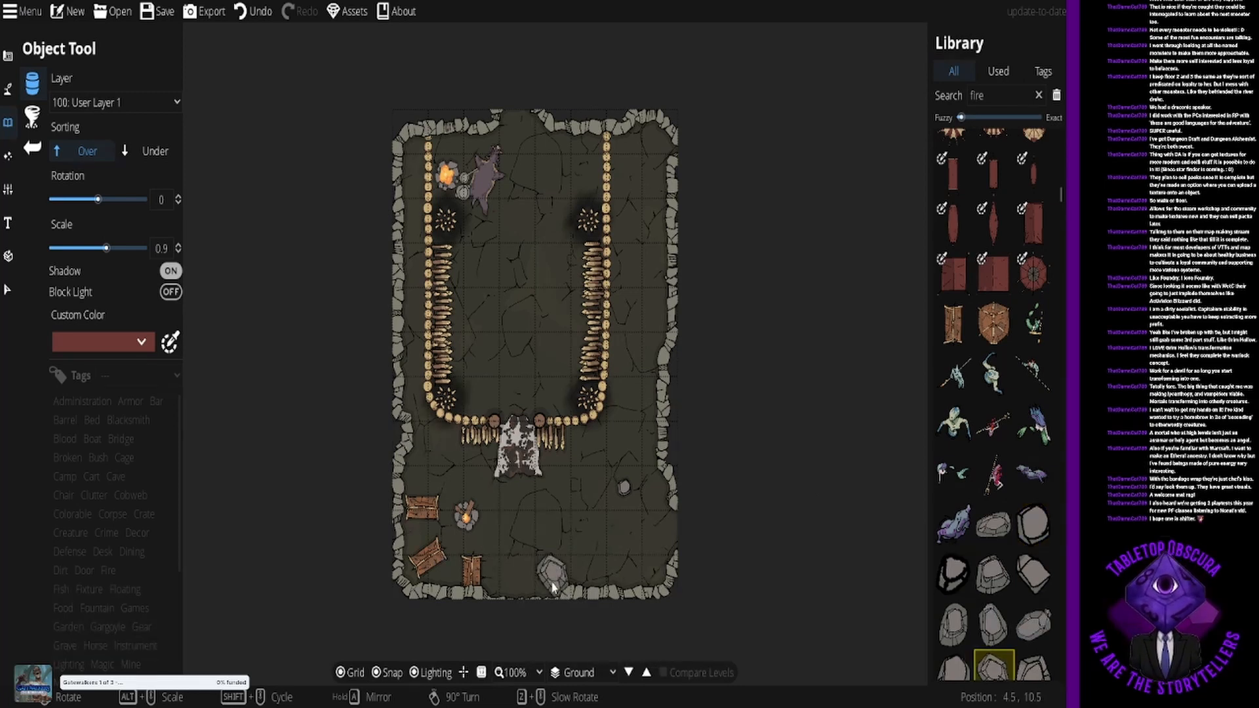
scroll(551, 581, up, 2)
scroll(551, 581, up, 5)
click(550, 583)
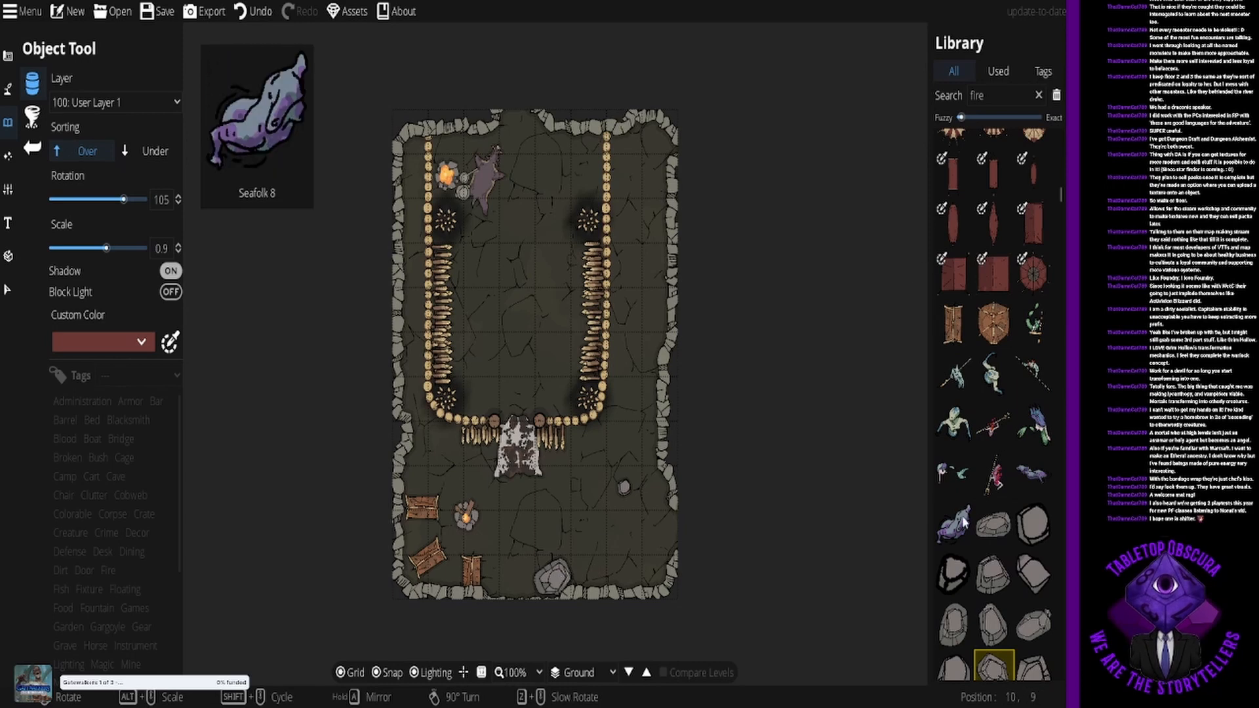
Step: Search the object library for "rubble" and place a dense rubble cluster at rotation 105, scale 0.9, in the chamber's northeast corner
scroll(956, 356, down, 3)
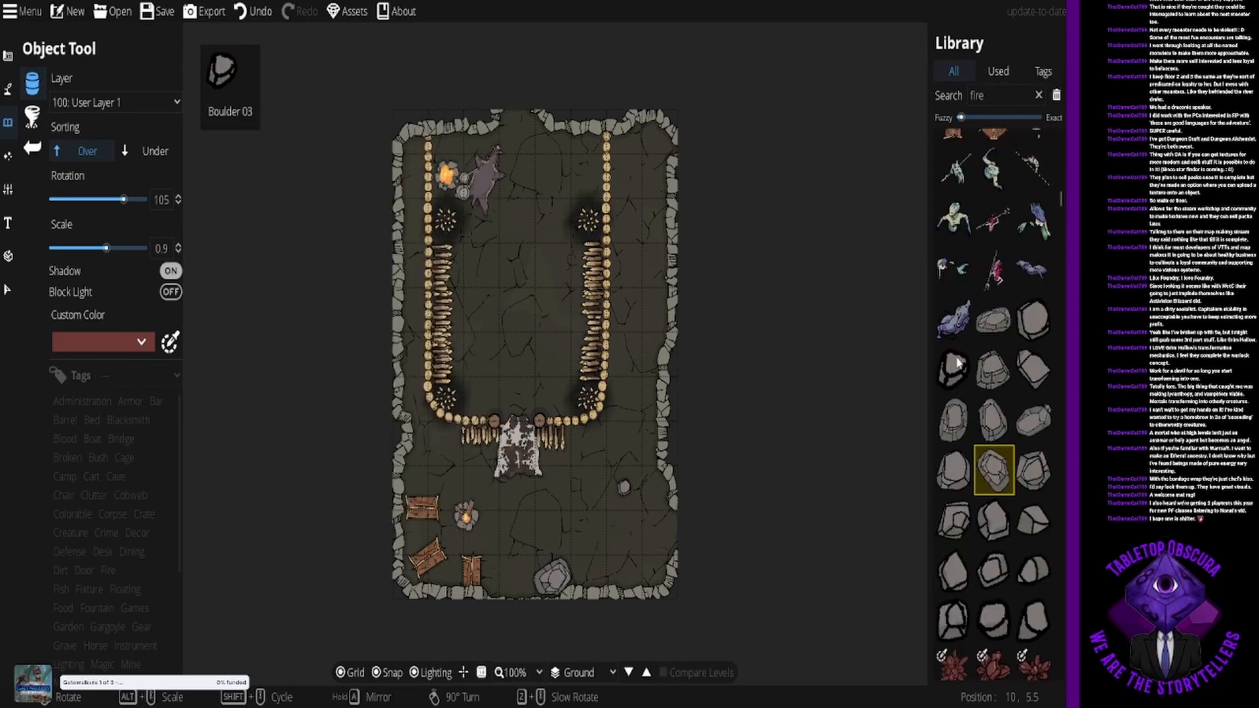
double_click(986, 91)
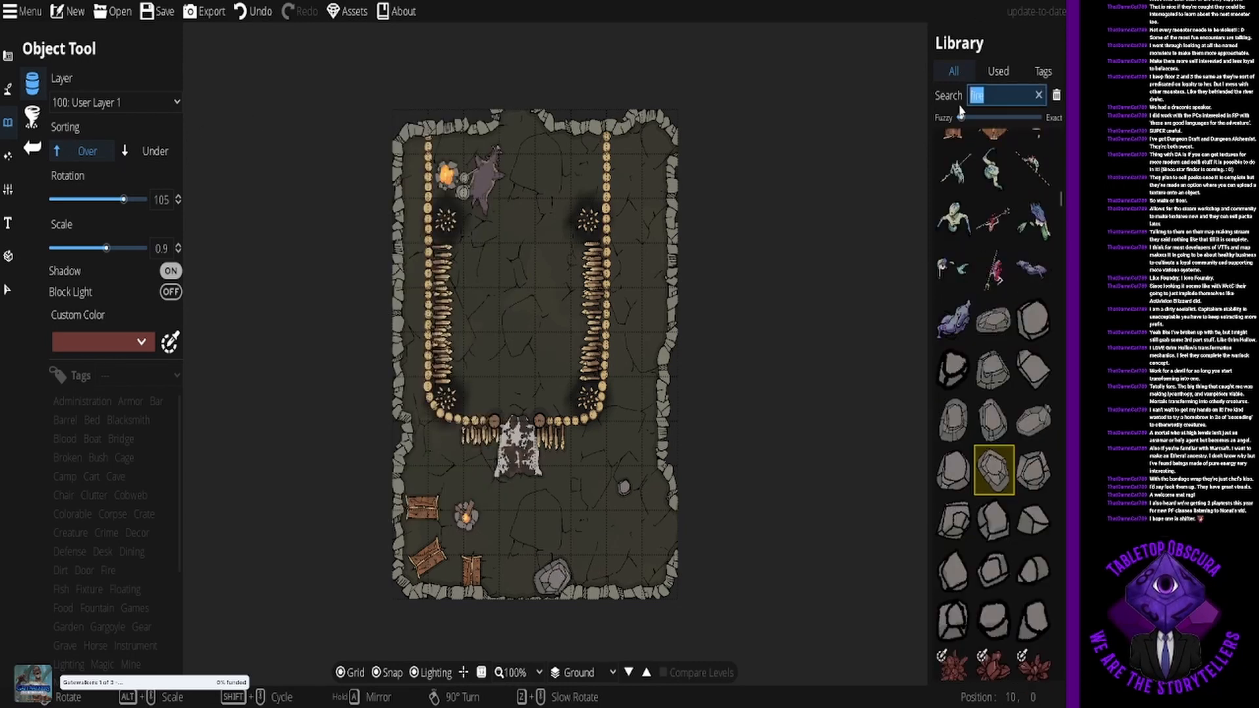
text(rubble)
click(994, 356)
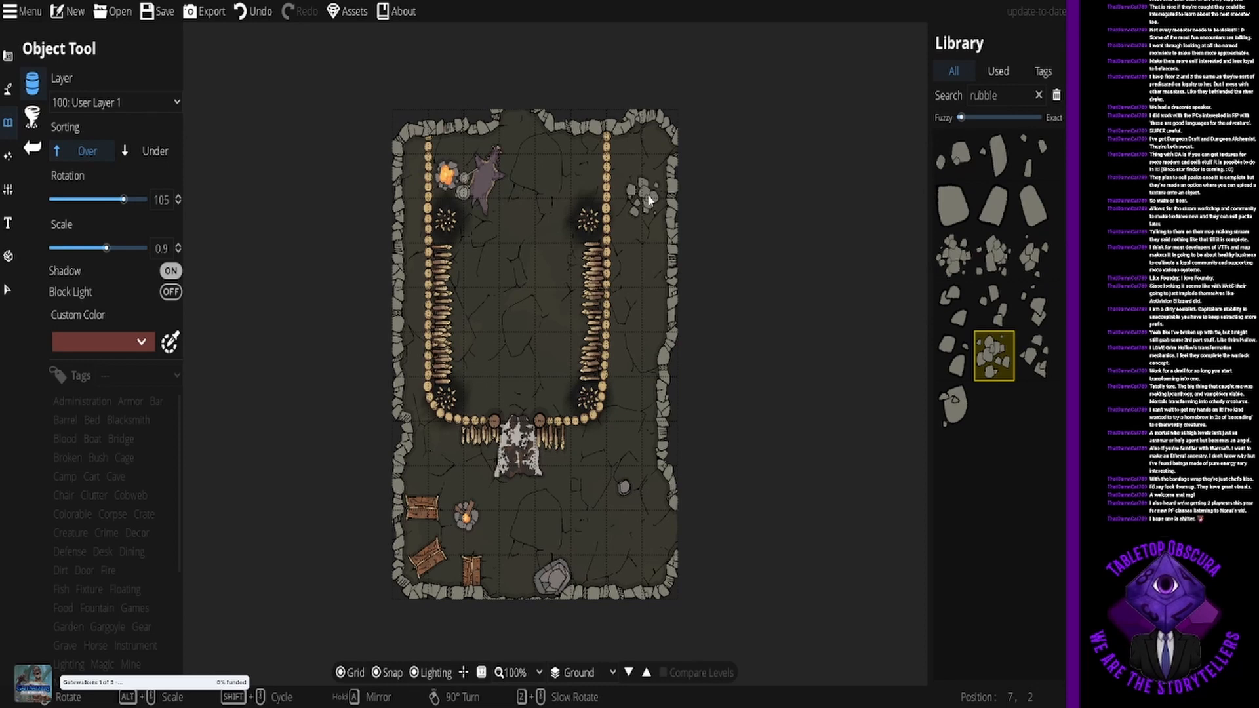
click(649, 200)
Step: Place two small rubble clusters at rotation 105, scale 0.9, between the palisade and the east wall, one above the other
click(954, 356)
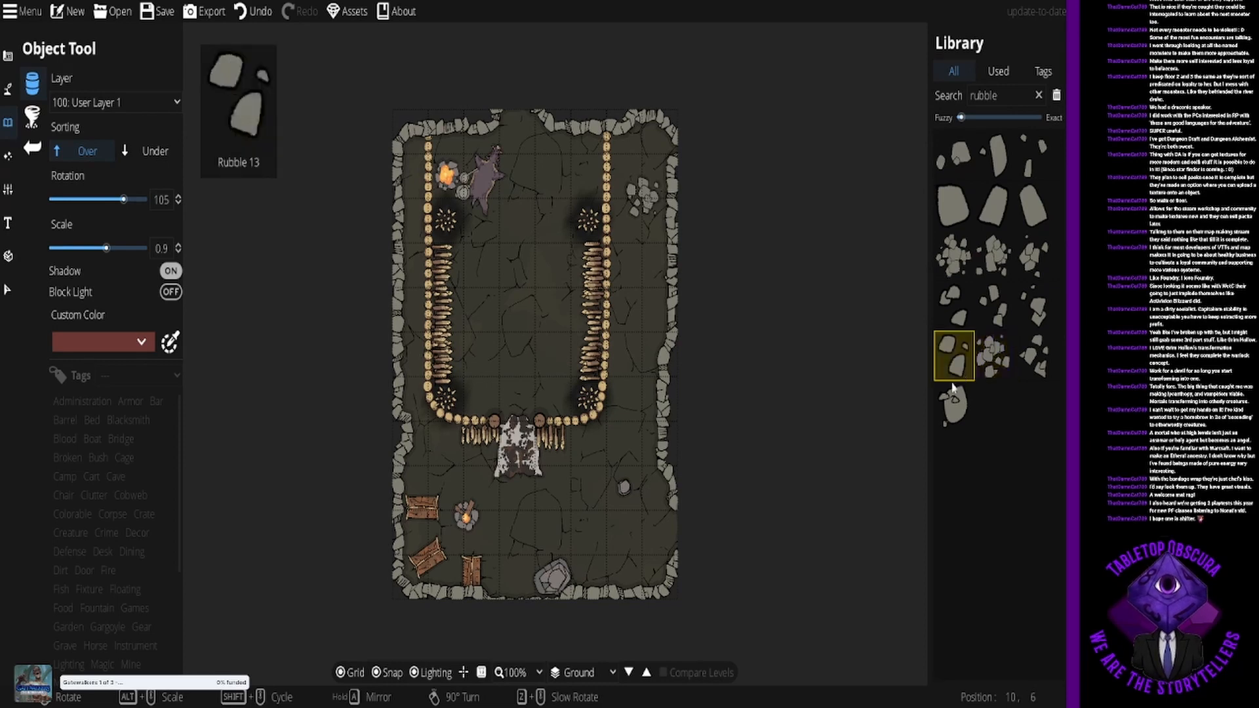
click(638, 381)
click(1034, 357)
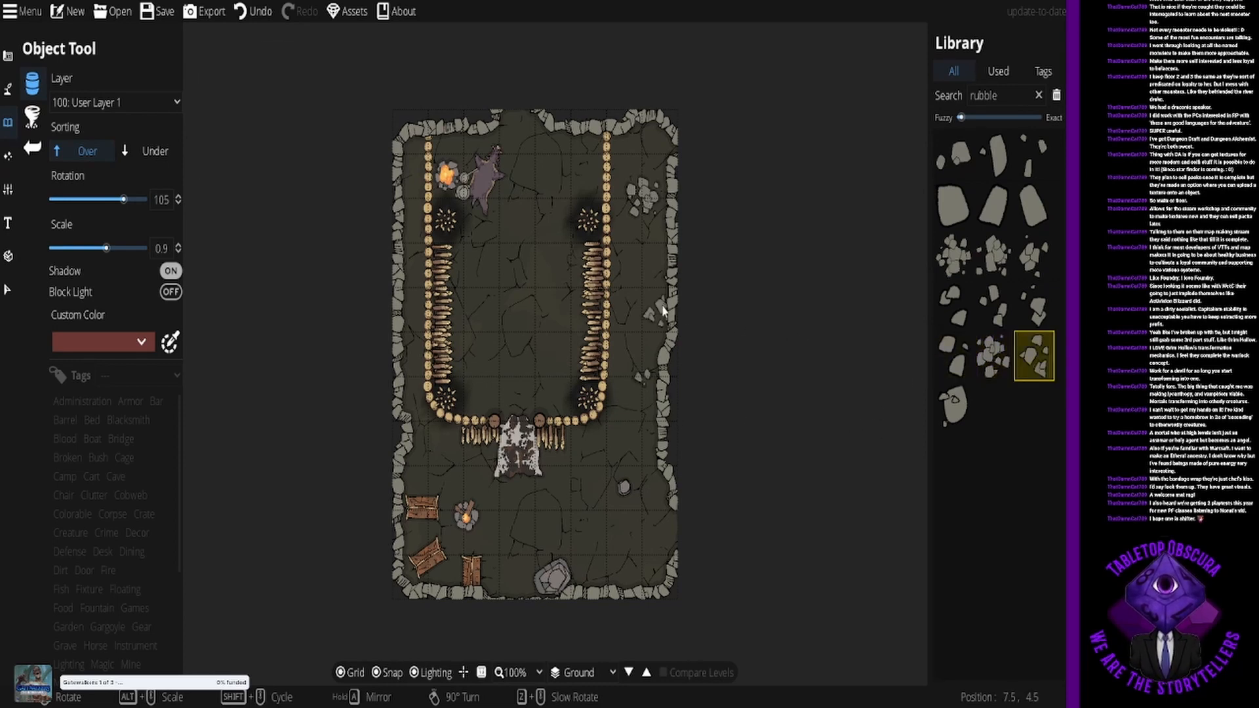
click(646, 309)
Step: Place the single chipped rubble stone just outside the palisade's southeast corner at rotation 105, scale 0.9
click(952, 406)
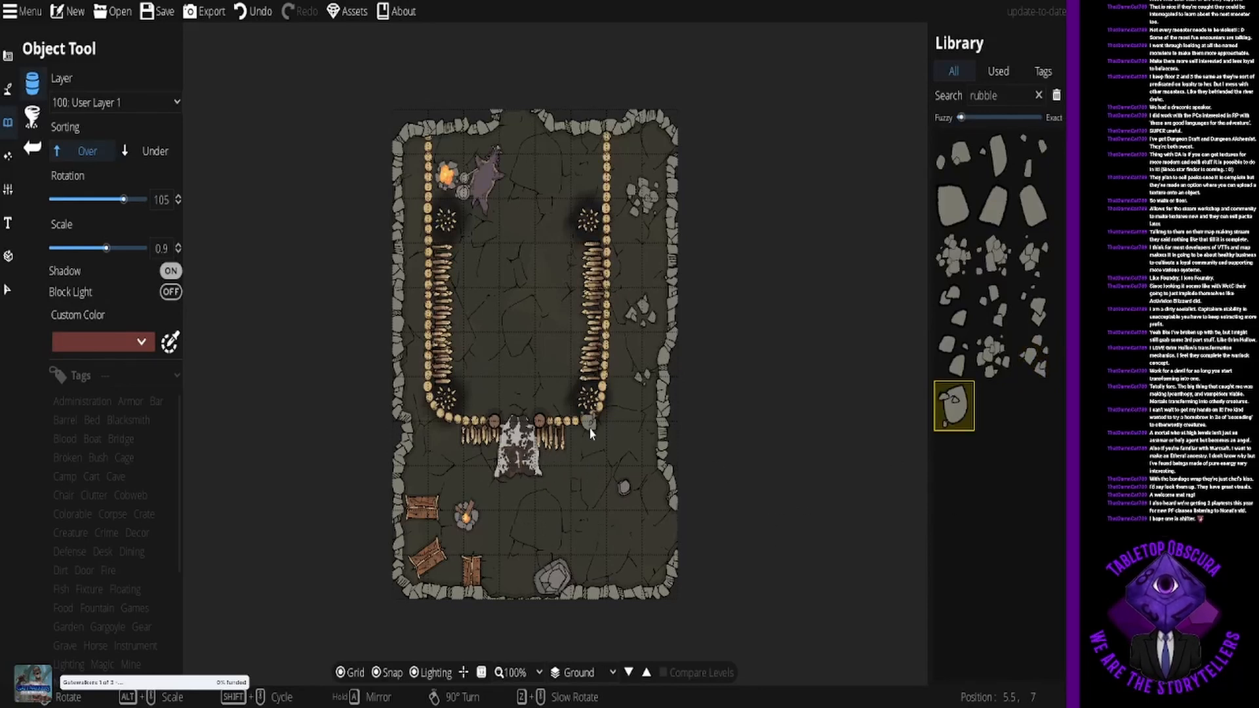
key(ctrl+z)
click(594, 443)
Step: Disable snapping and place a dense rubble cluster in the chamber's southeast corner at rotation 105, scale 0.4
mouse_move(990, 341)
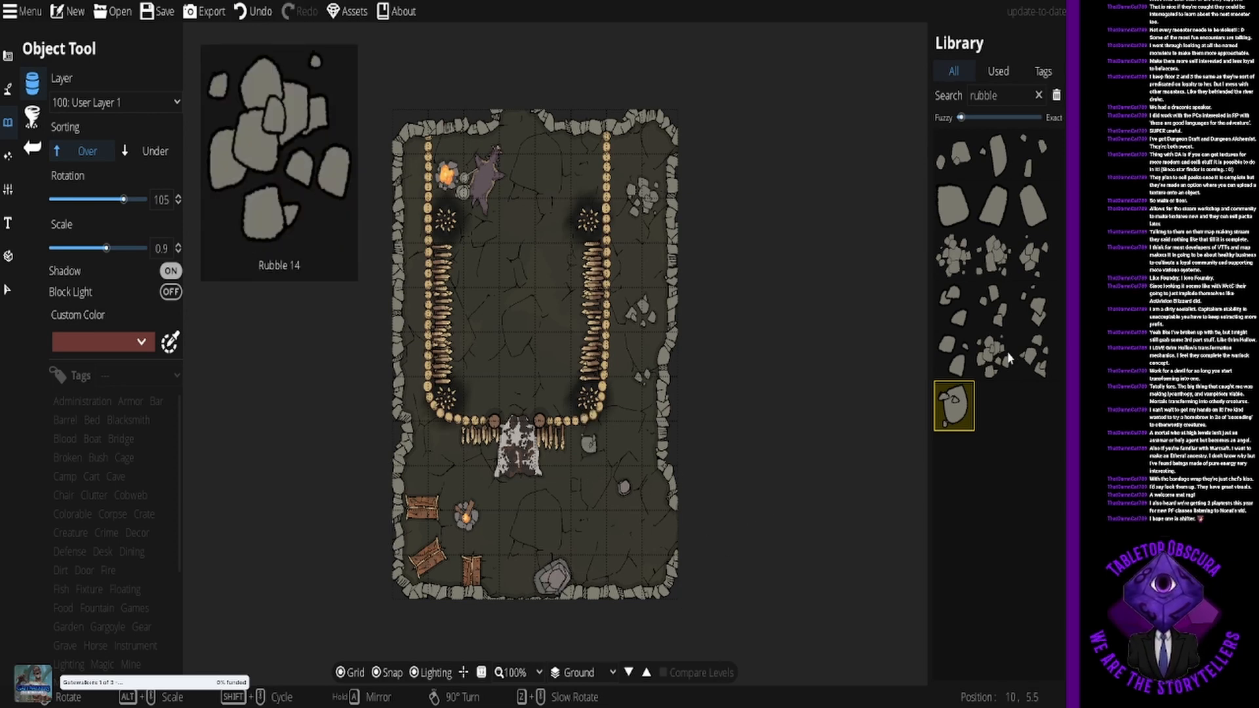
click(954, 256)
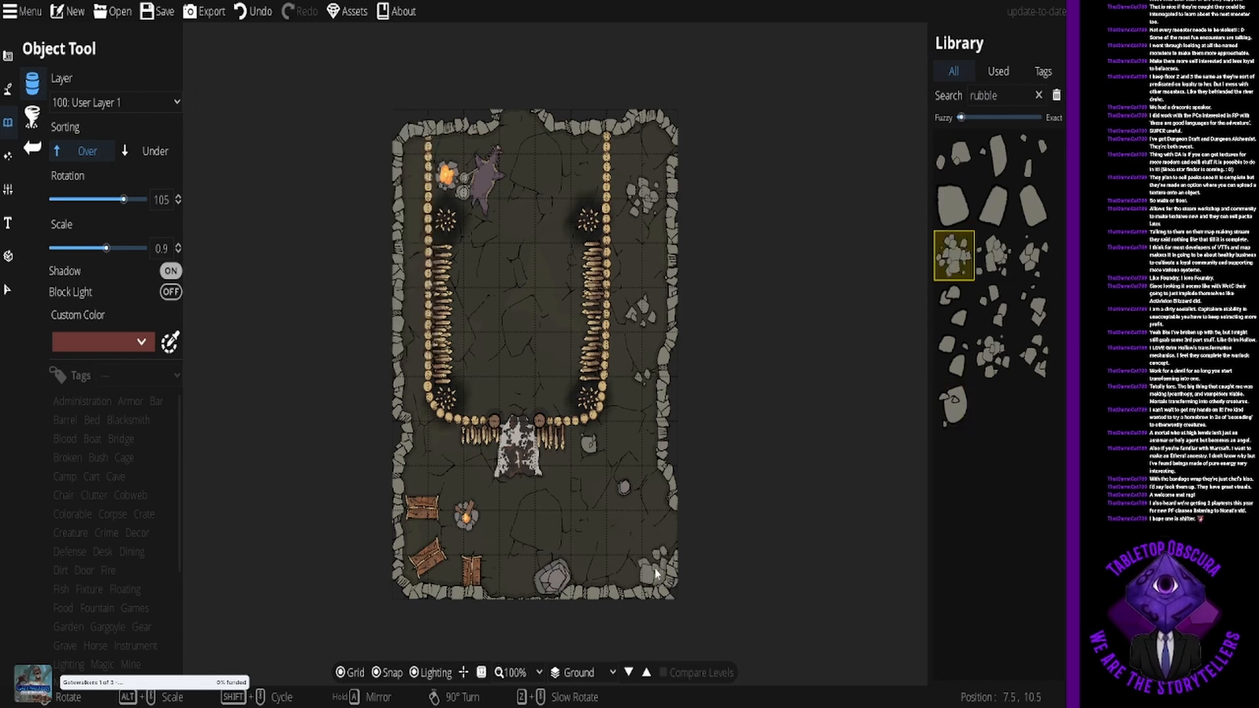
scroll(656, 574, down, 5)
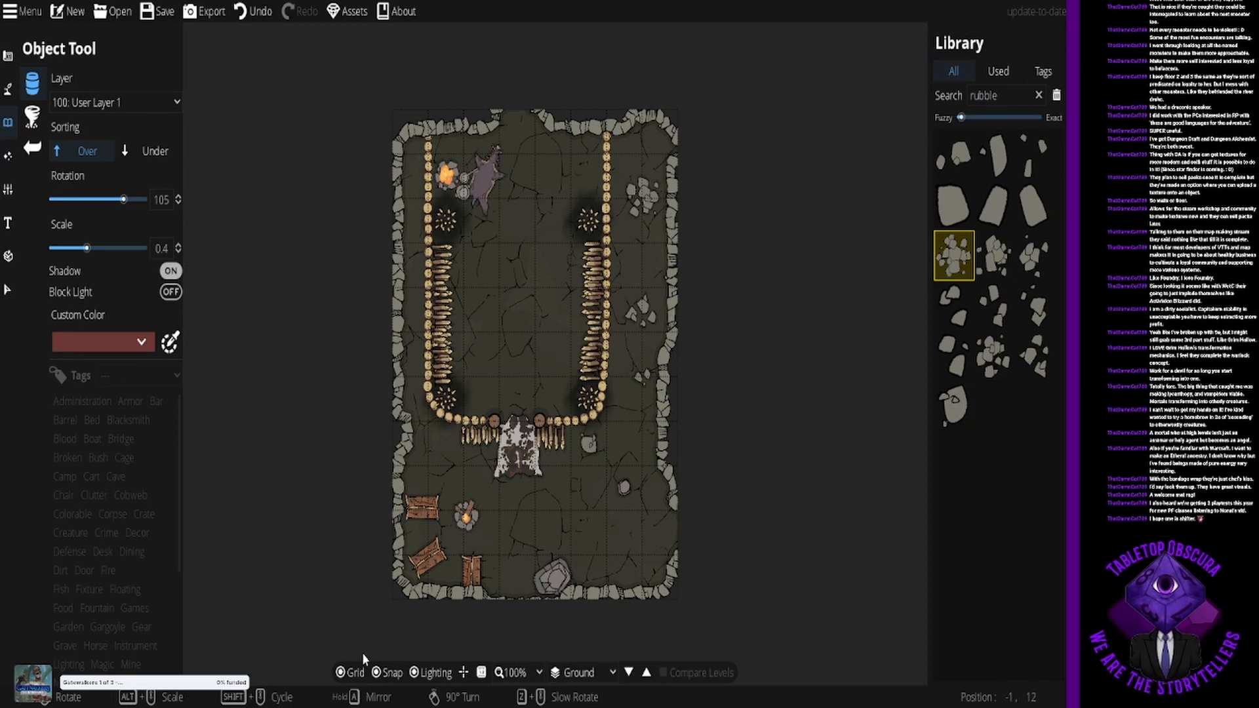
click(377, 673)
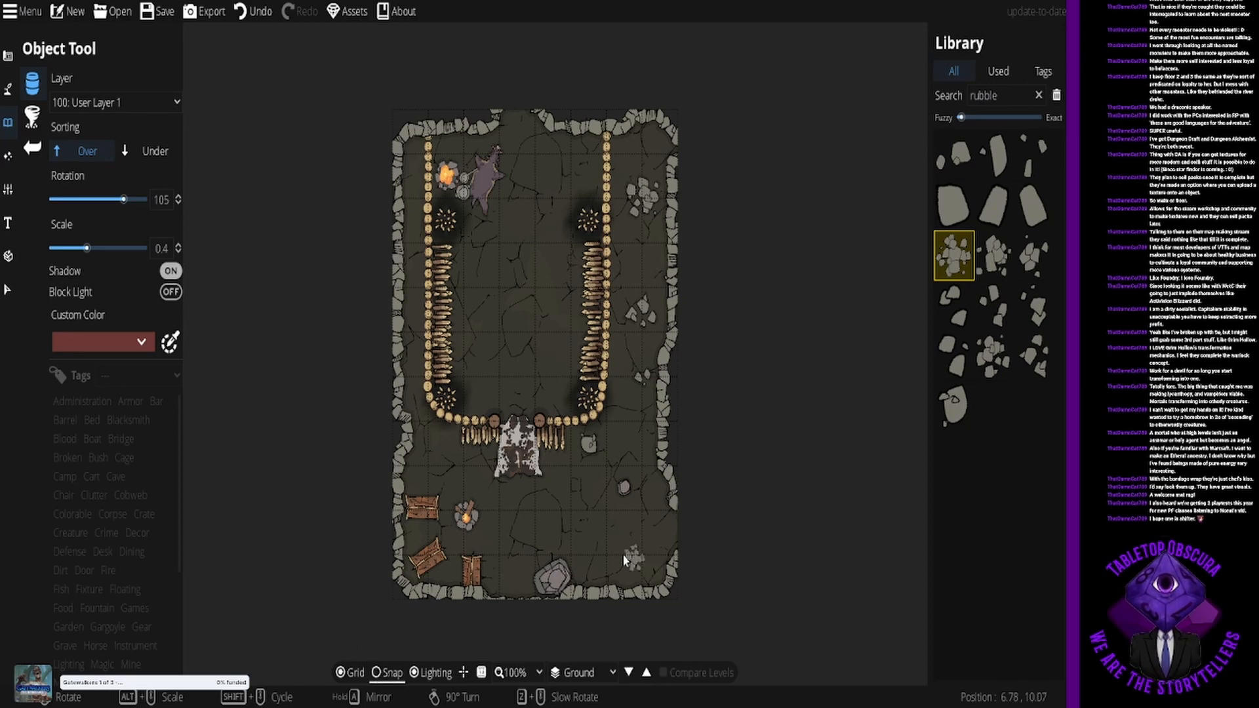
click(654, 577)
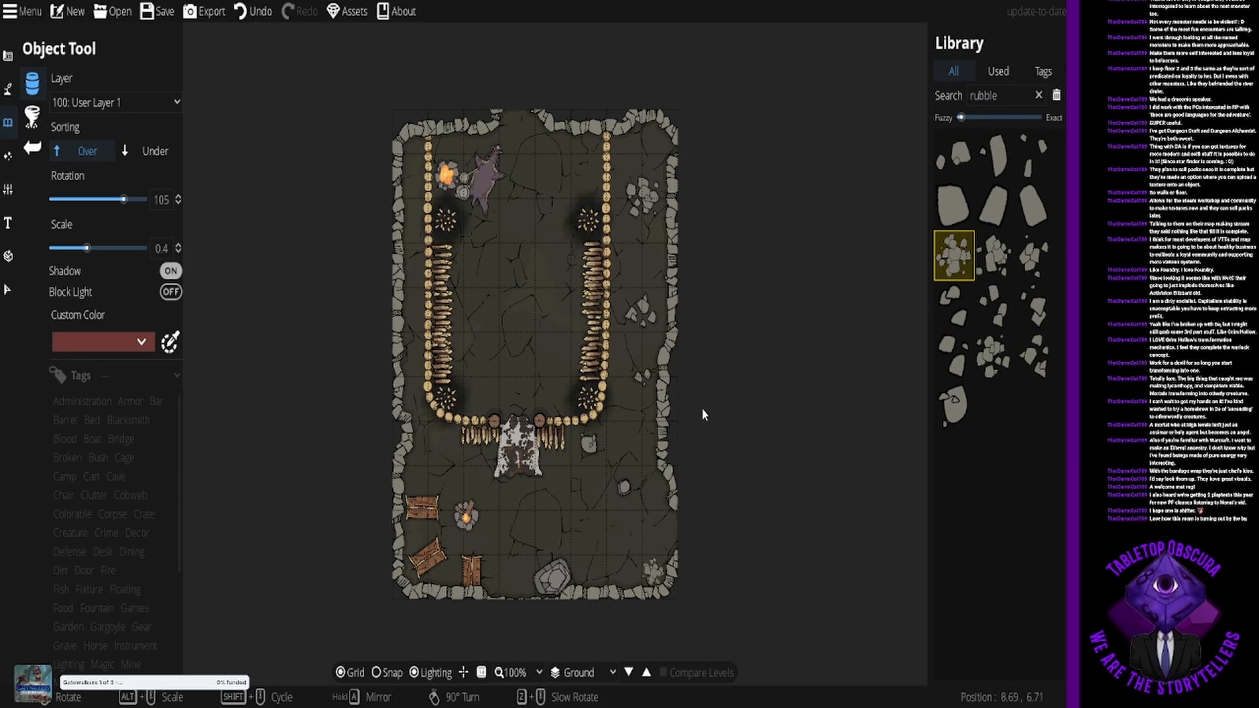
Step: Search the object library for "scuff", then clear the search
drag(1004, 106, 962, 105)
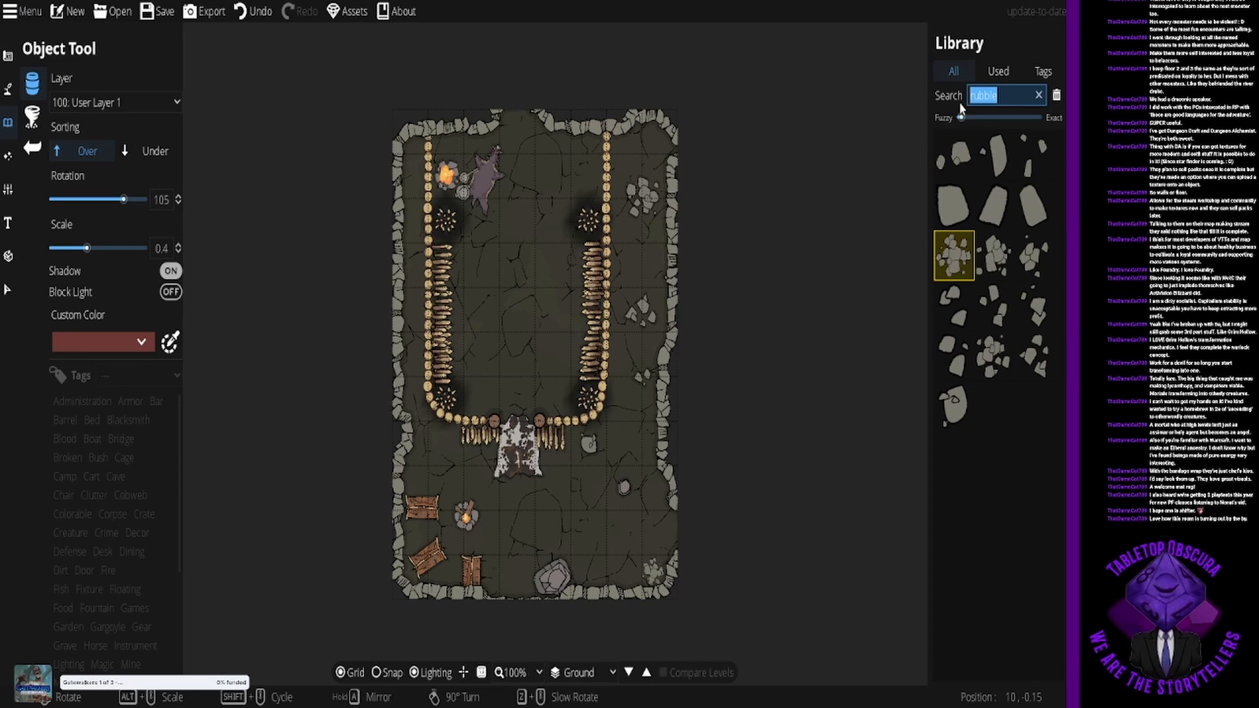
text(scuff)
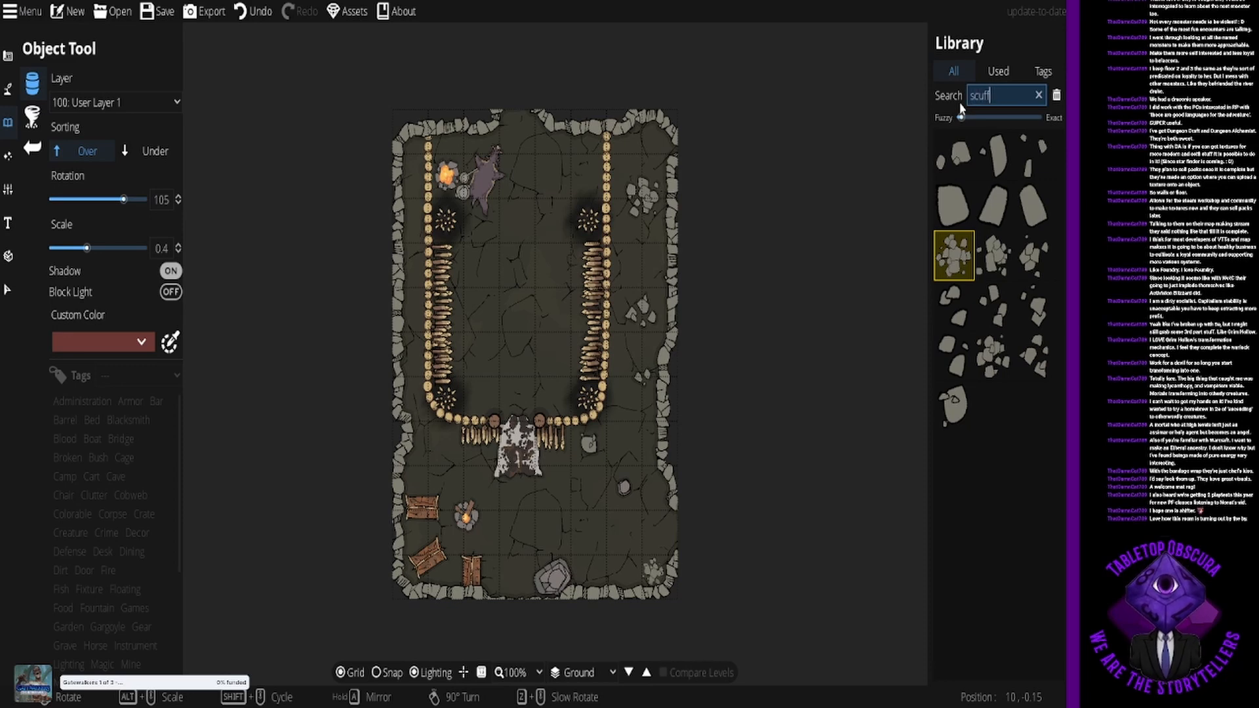
key(BackSpace)
key(BackSpace)
key(BackSpace)
key(BackSpace)
key(BackSpace)
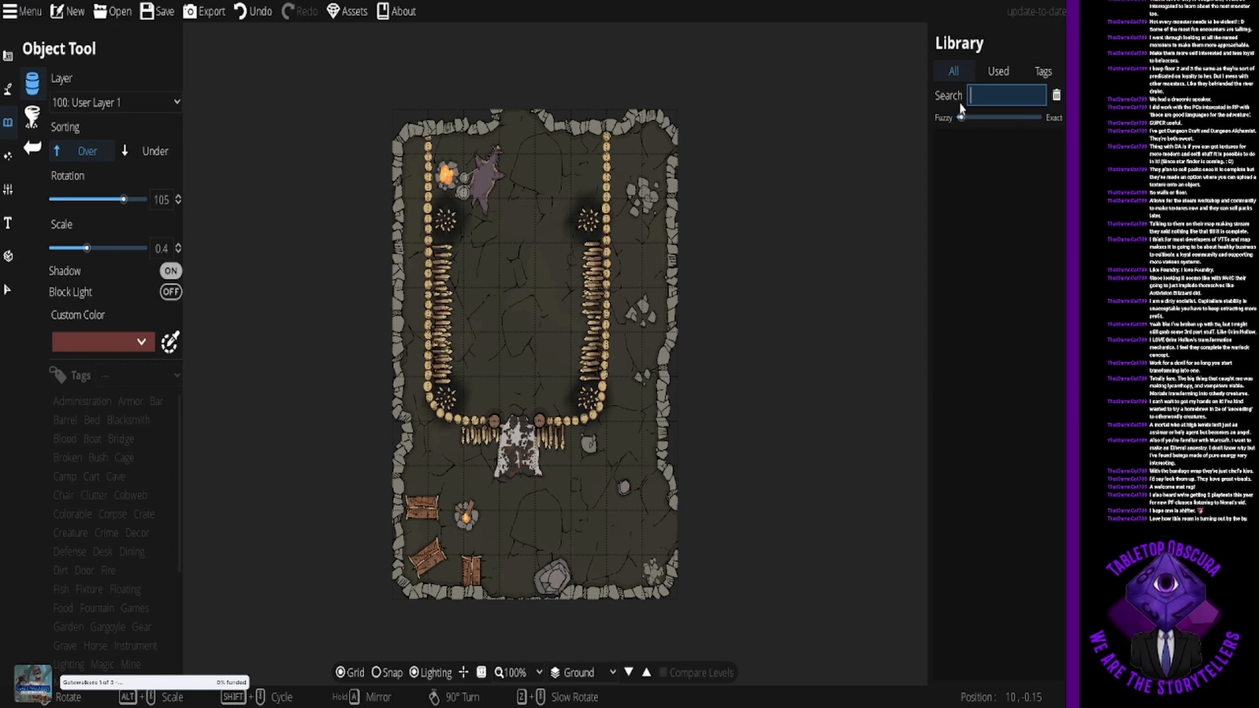
Step: Try enabling the Terrain Brush on the map with the Settlement biome, then turn the terrain off again
click(32, 119)
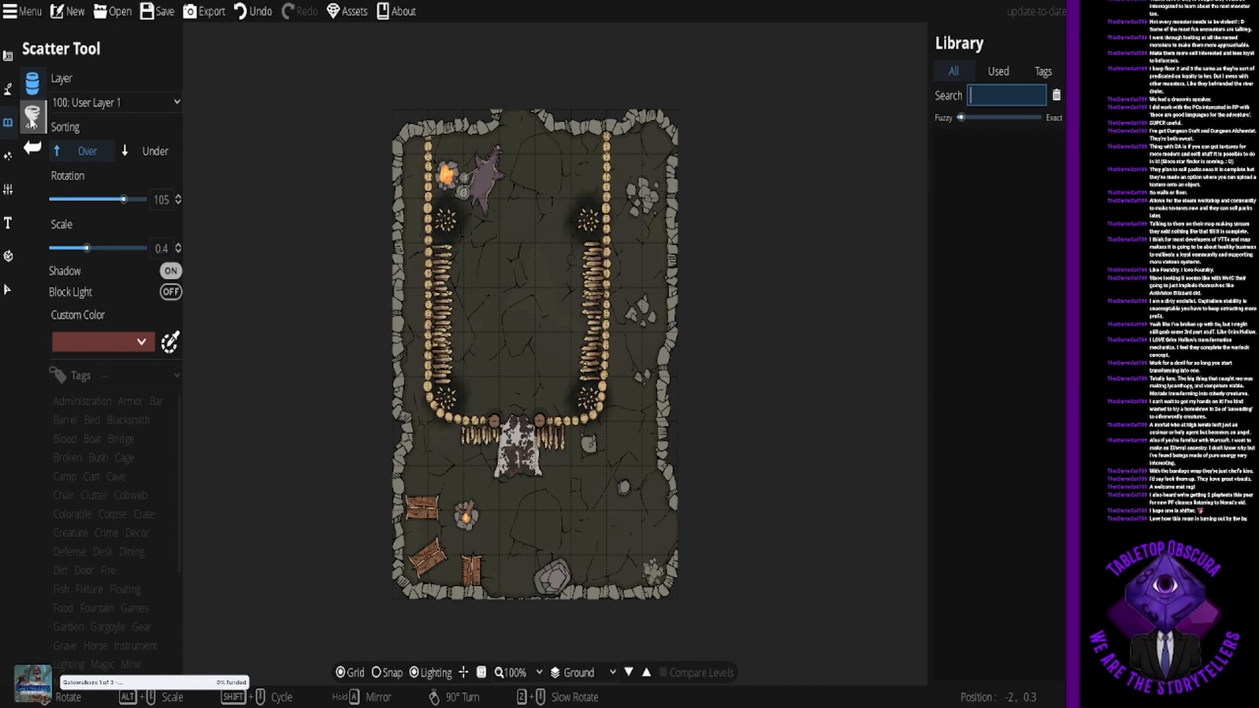
click(32, 120)
click(5, 60)
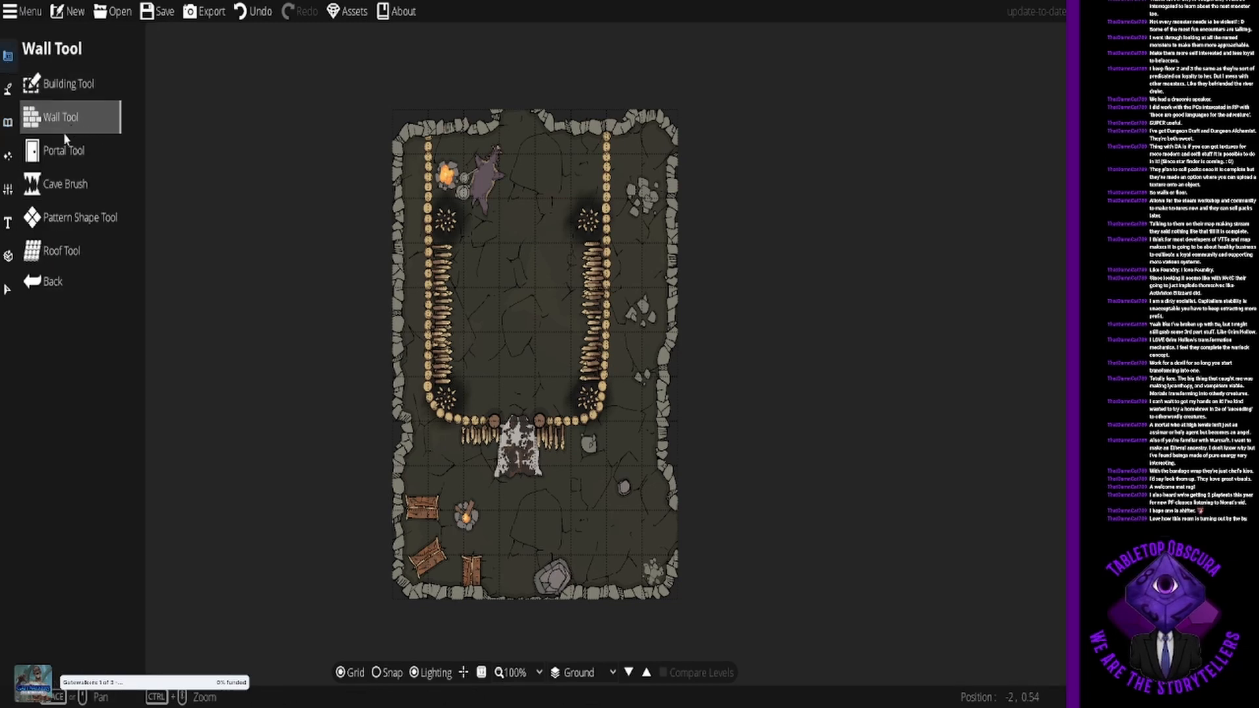
click(8, 89)
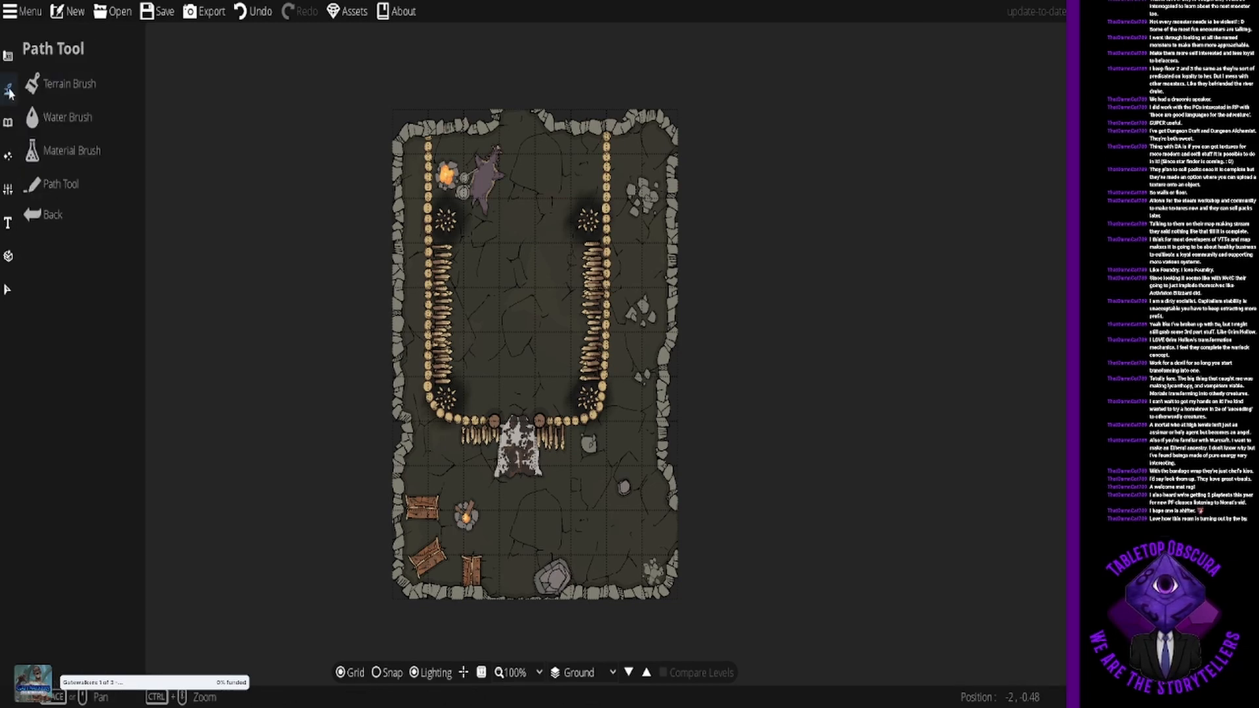
click(66, 84)
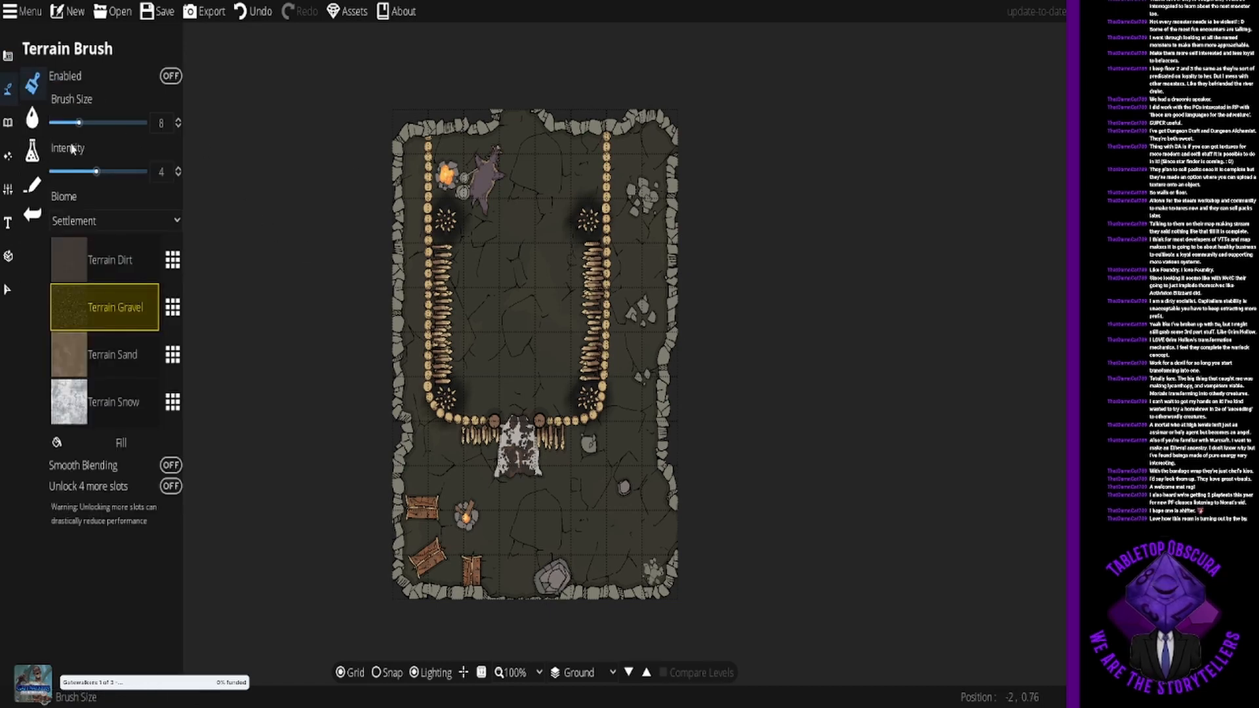
click(172, 77)
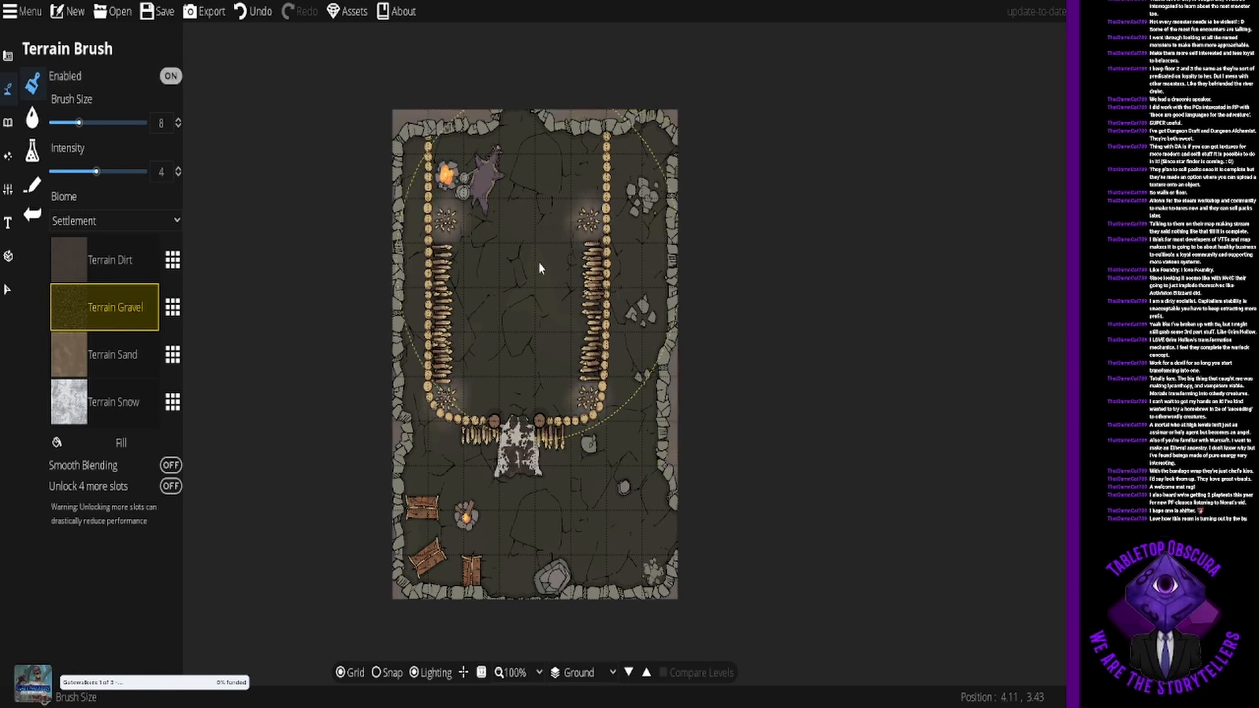
click(170, 77)
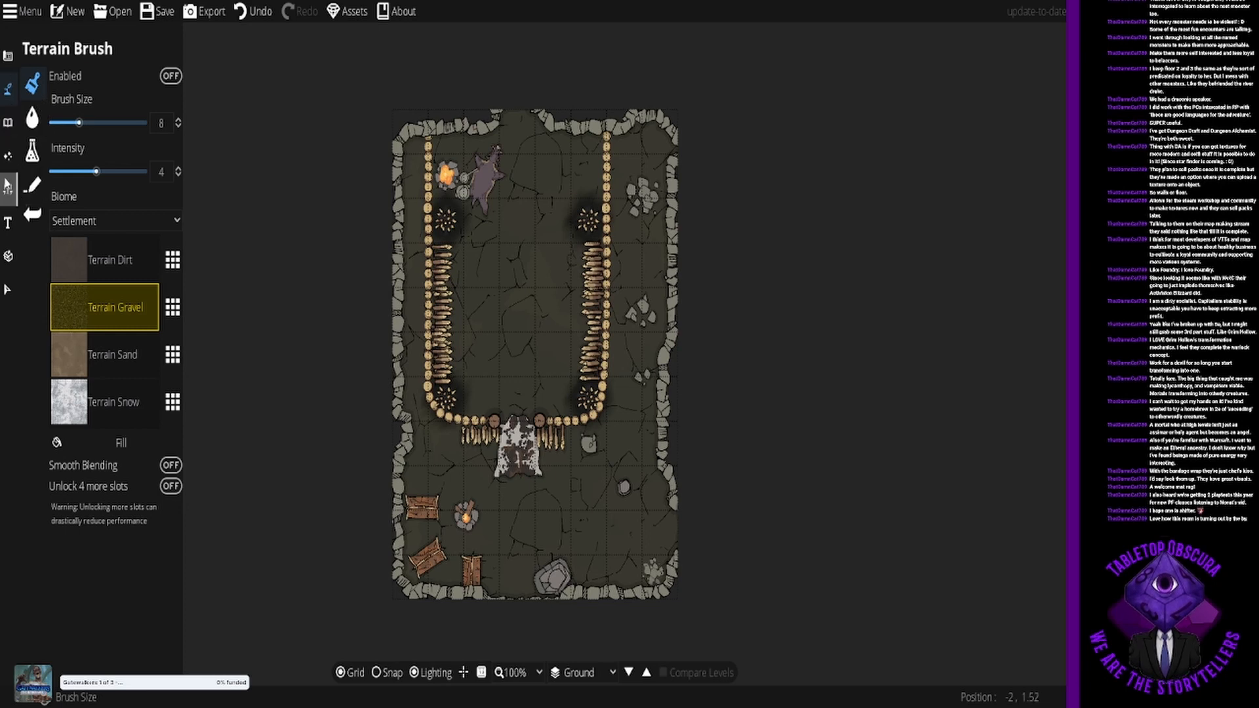
click(6, 177)
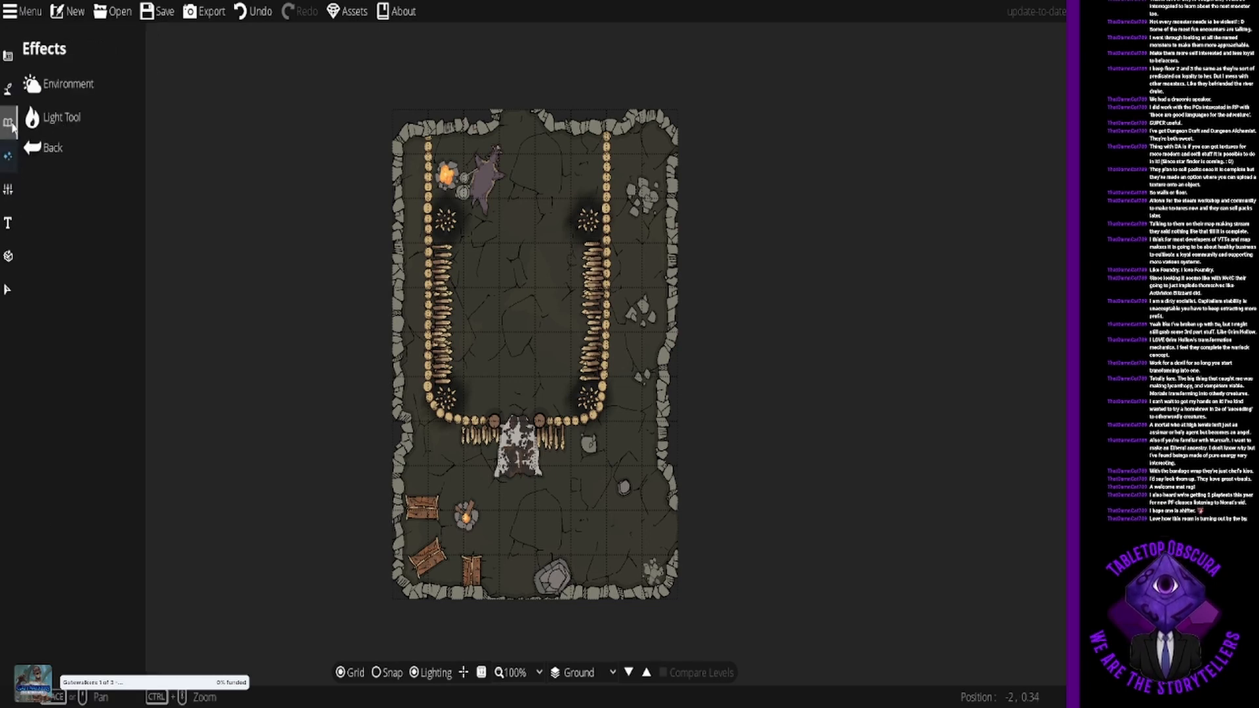
click(14, 99)
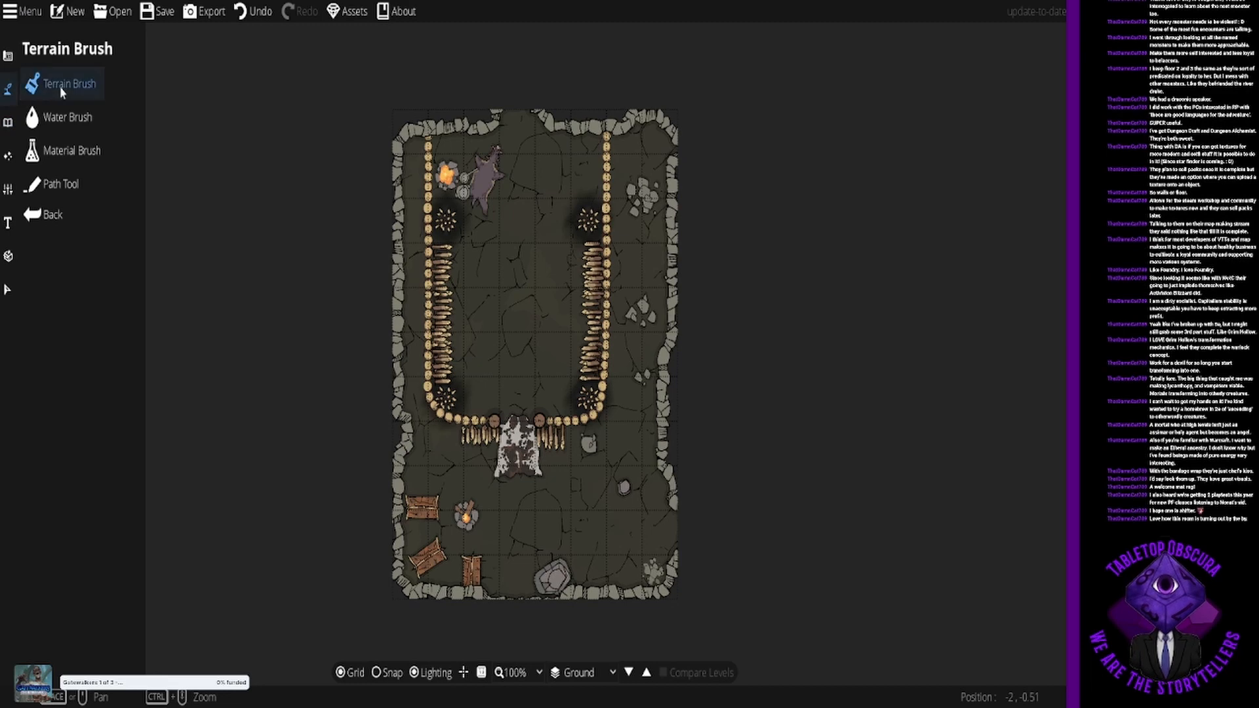
click(60, 86)
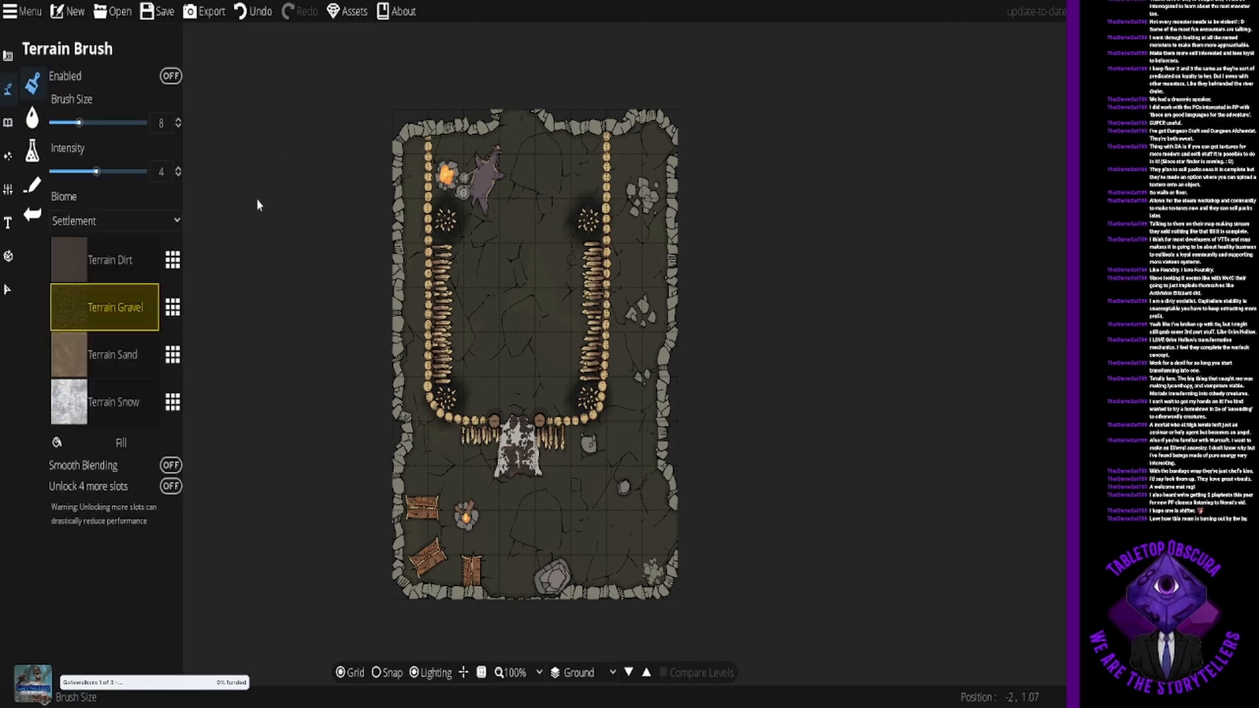
click(8, 56)
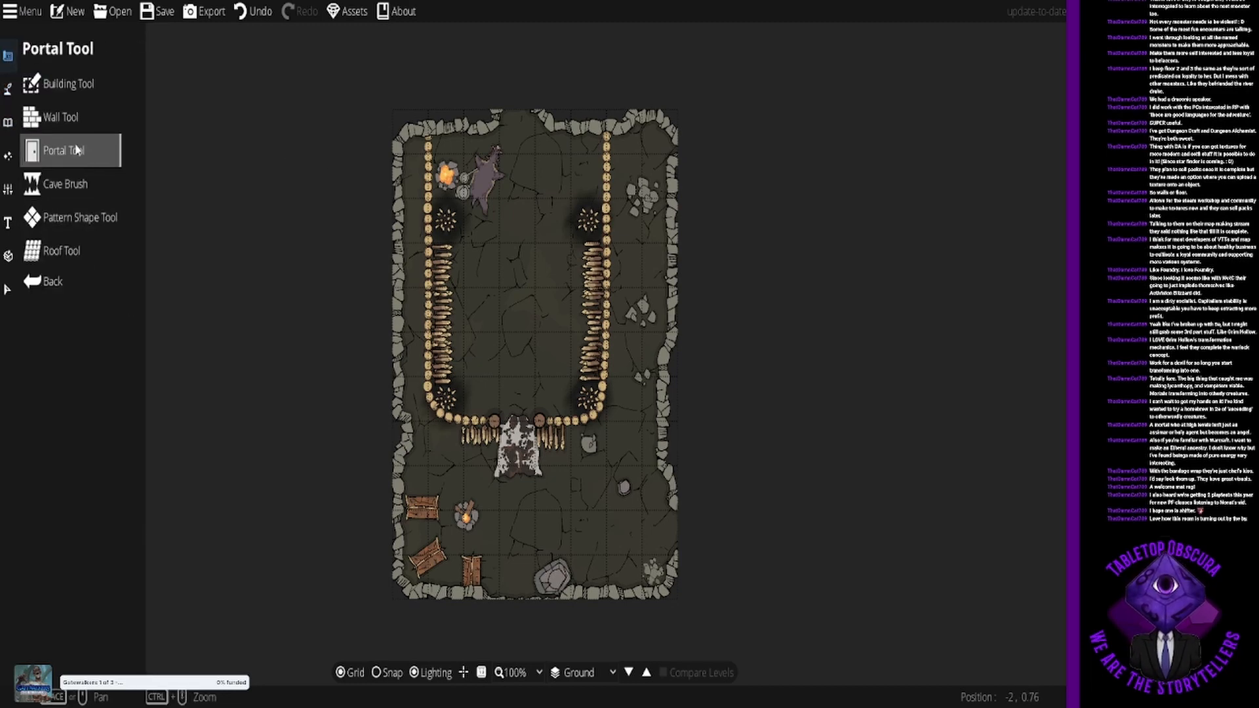
click(73, 184)
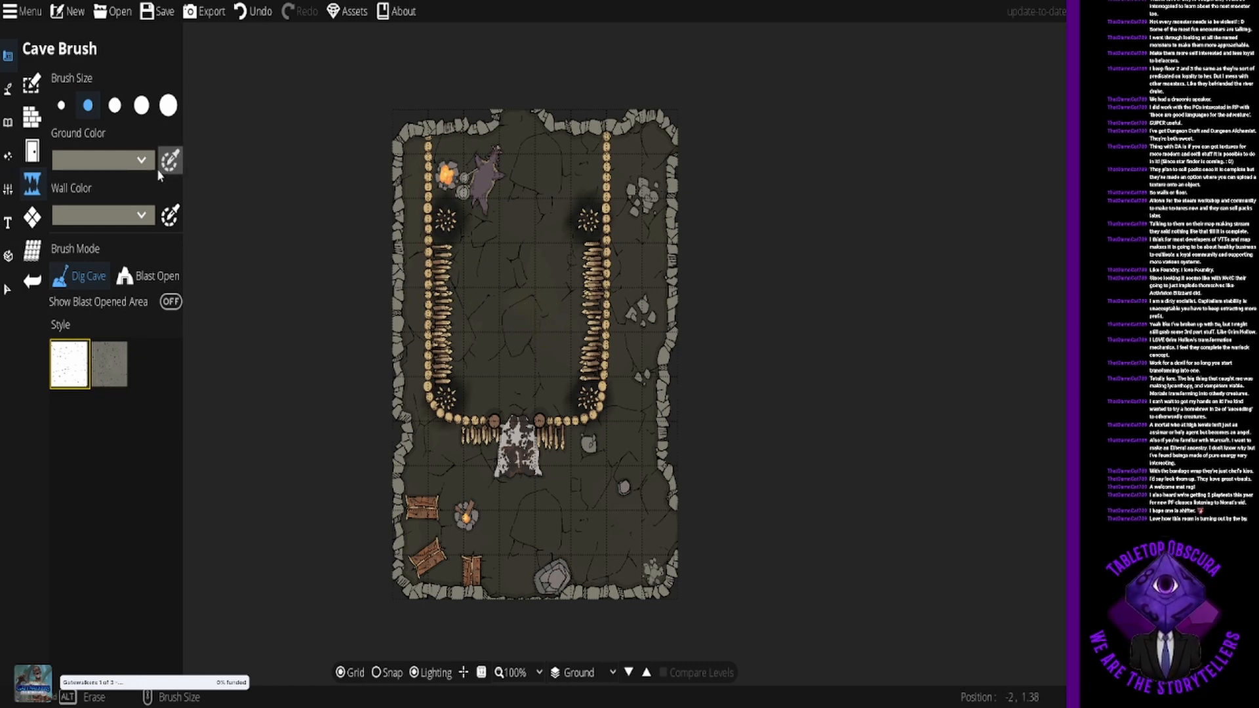
click(30, 128)
click(33, 151)
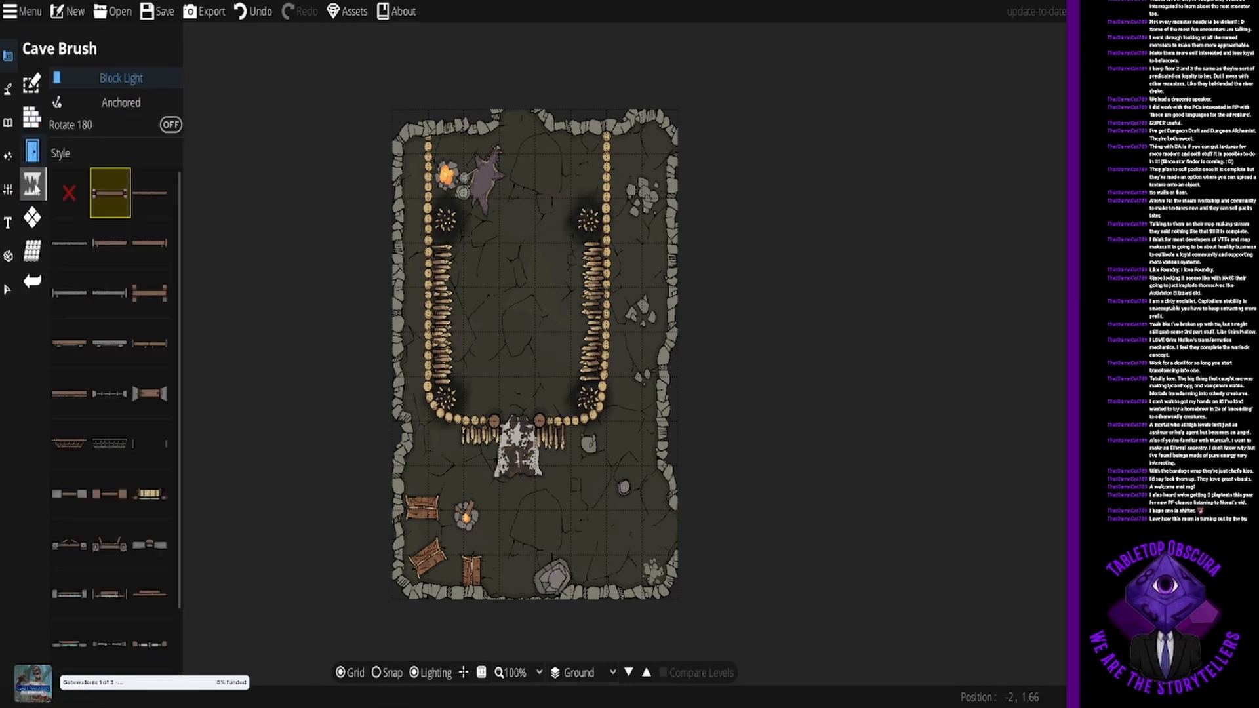
Step: Draw a straw-patterned ellipse about 3 by 3 squares in the middle of the palisade enclosure on User Layer 1 with the Pattern Shape Tool
click(32, 217)
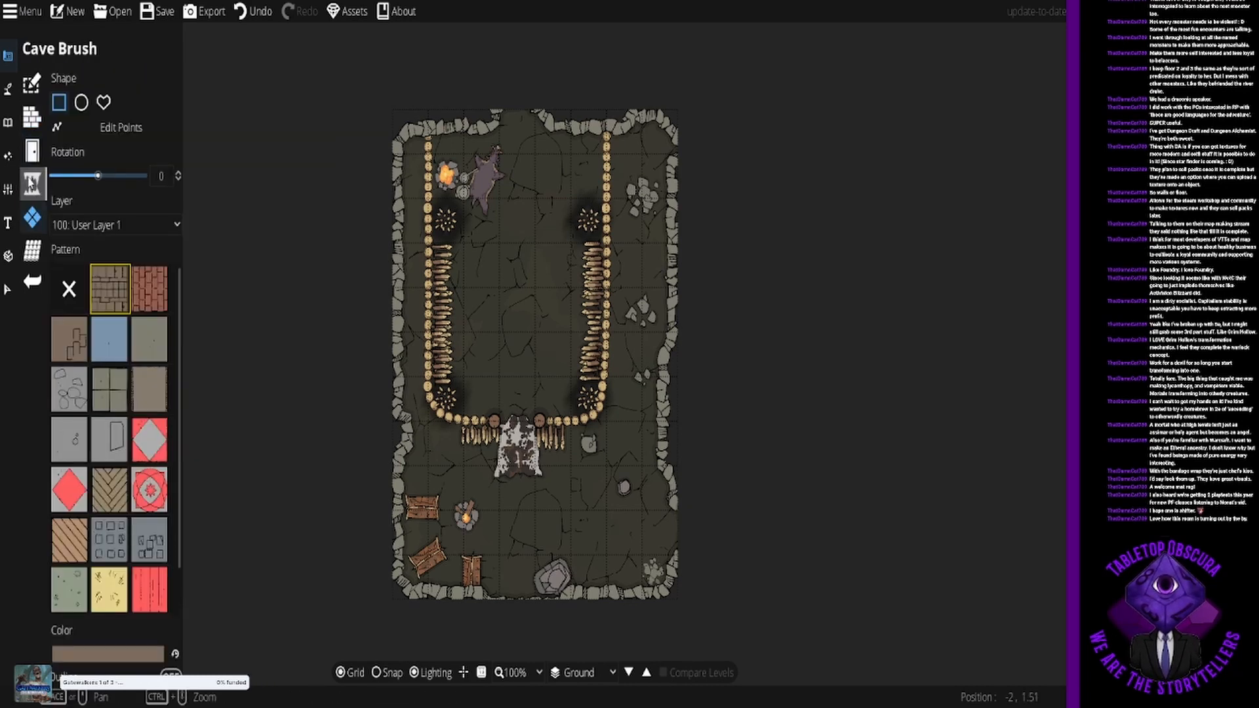
click(102, 578)
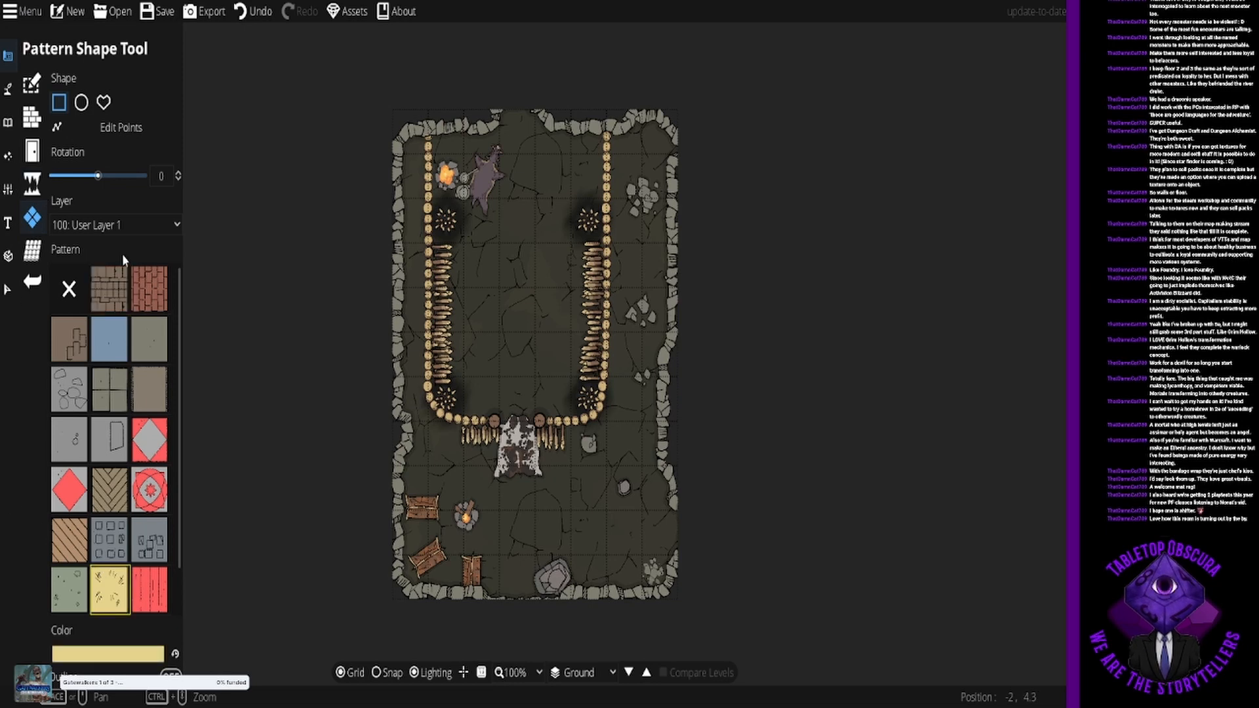
click(82, 103)
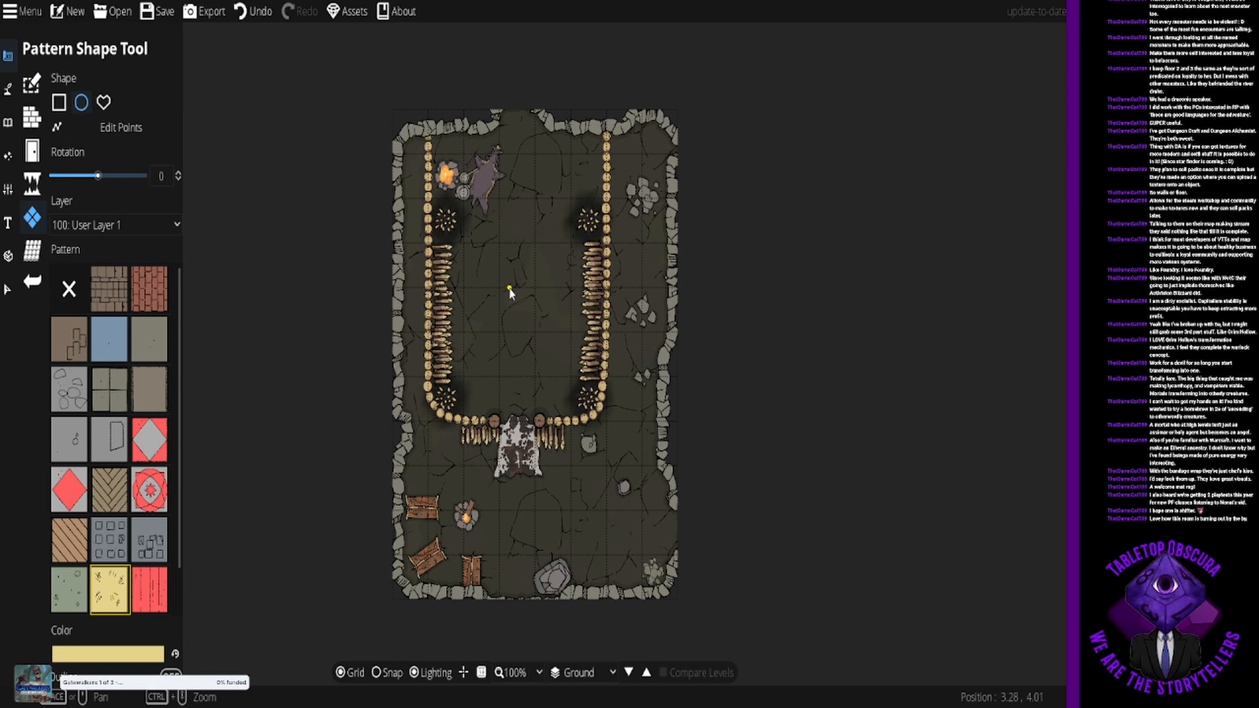
drag(509, 292, 568, 370)
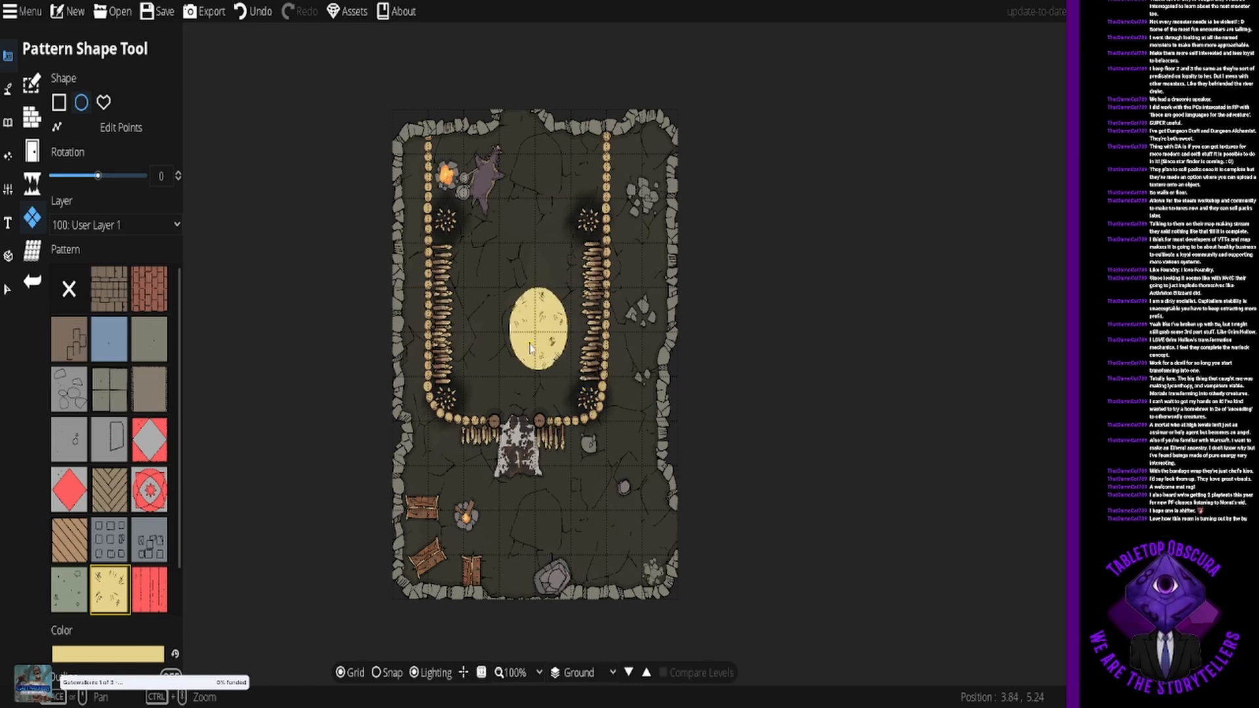
key(ctrl+z)
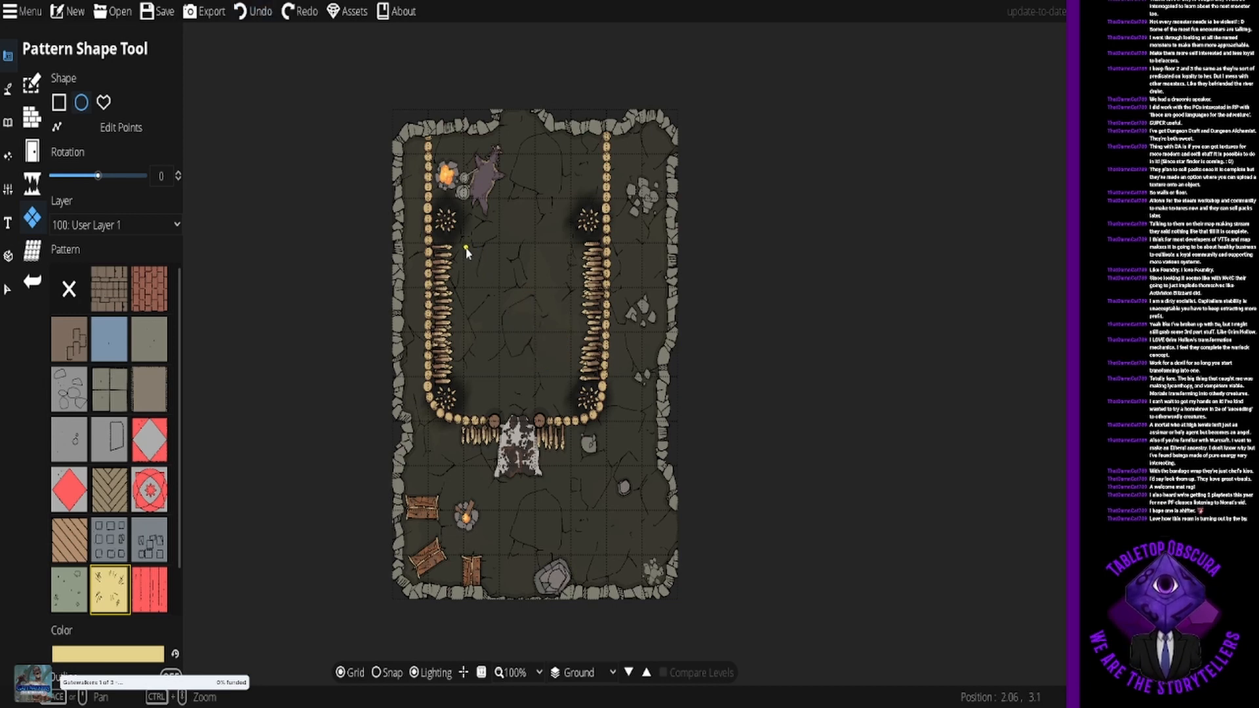
drag(465, 247, 572, 379)
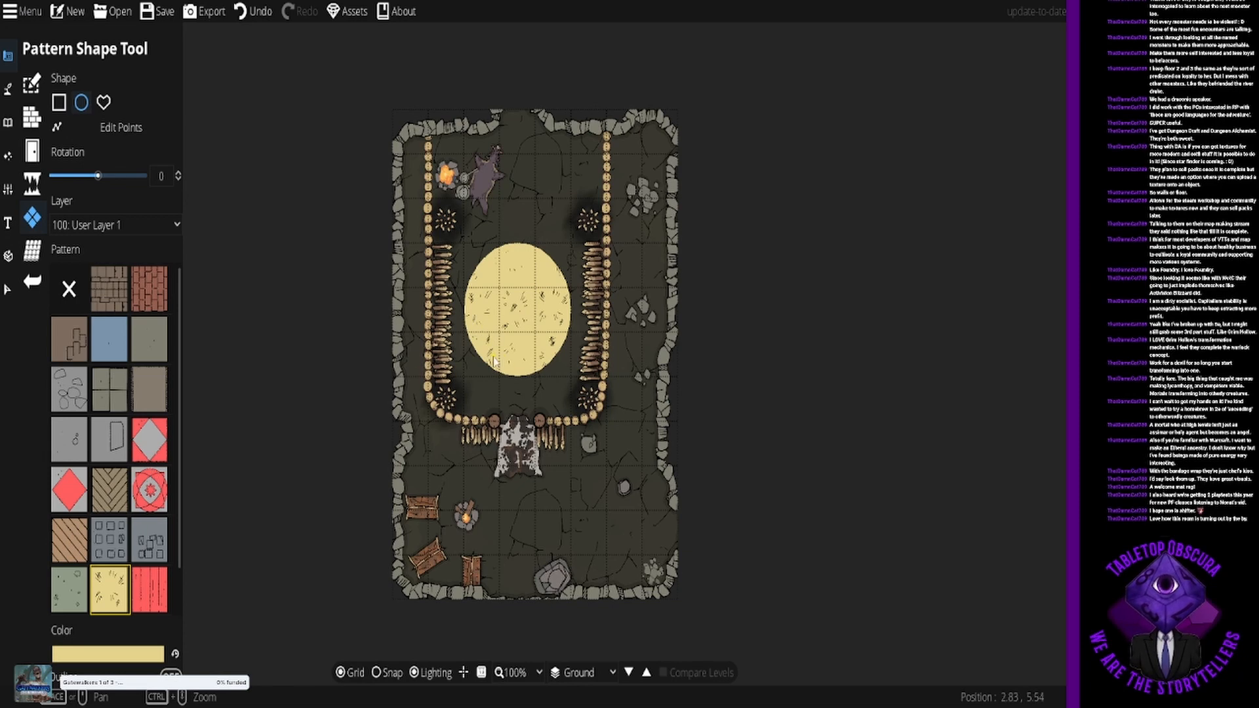
Step: Add small straw ellipses on the northeast and northwest edges of the large straw ellipse to make its outline irregular
drag(494, 357, 522, 388)
key(ctrl+z)
drag(560, 287, 574, 271)
drag(475, 279, 494, 256)
Step: Search the object library for "hay" and place small hay clumps at scale 0.4 along the straw ellipse's northwest edge
click(8, 122)
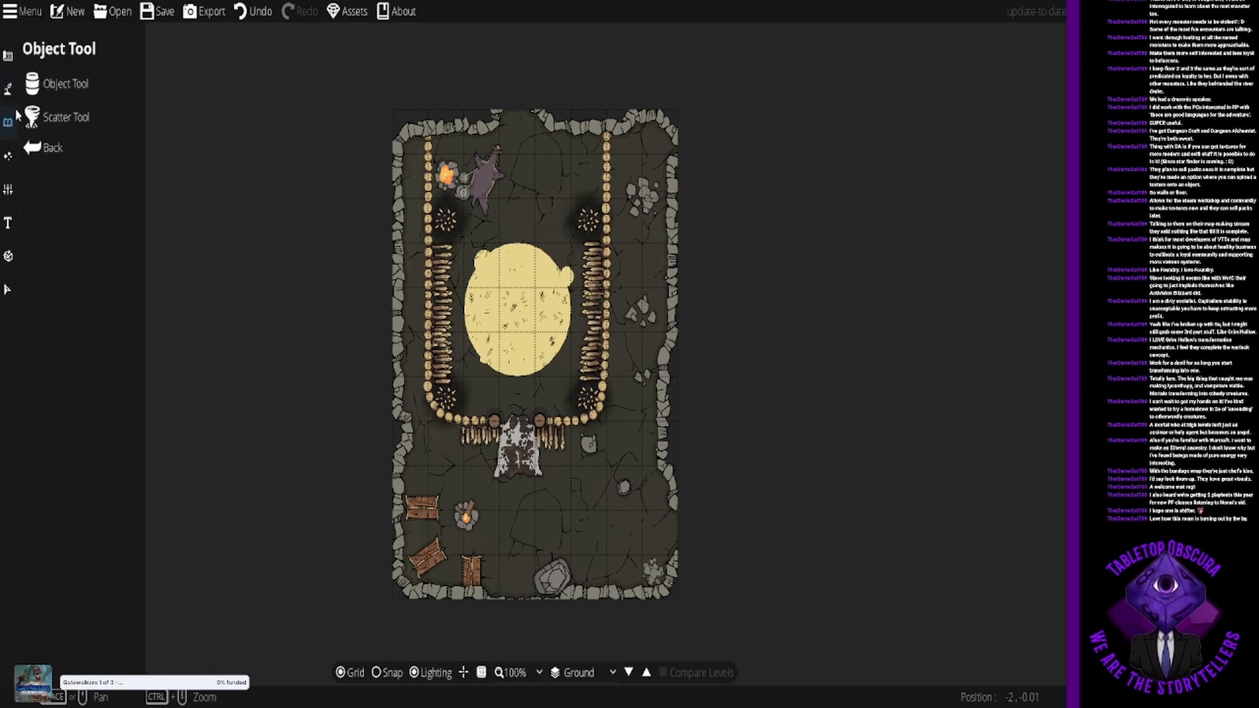
click(65, 82)
click(994, 99)
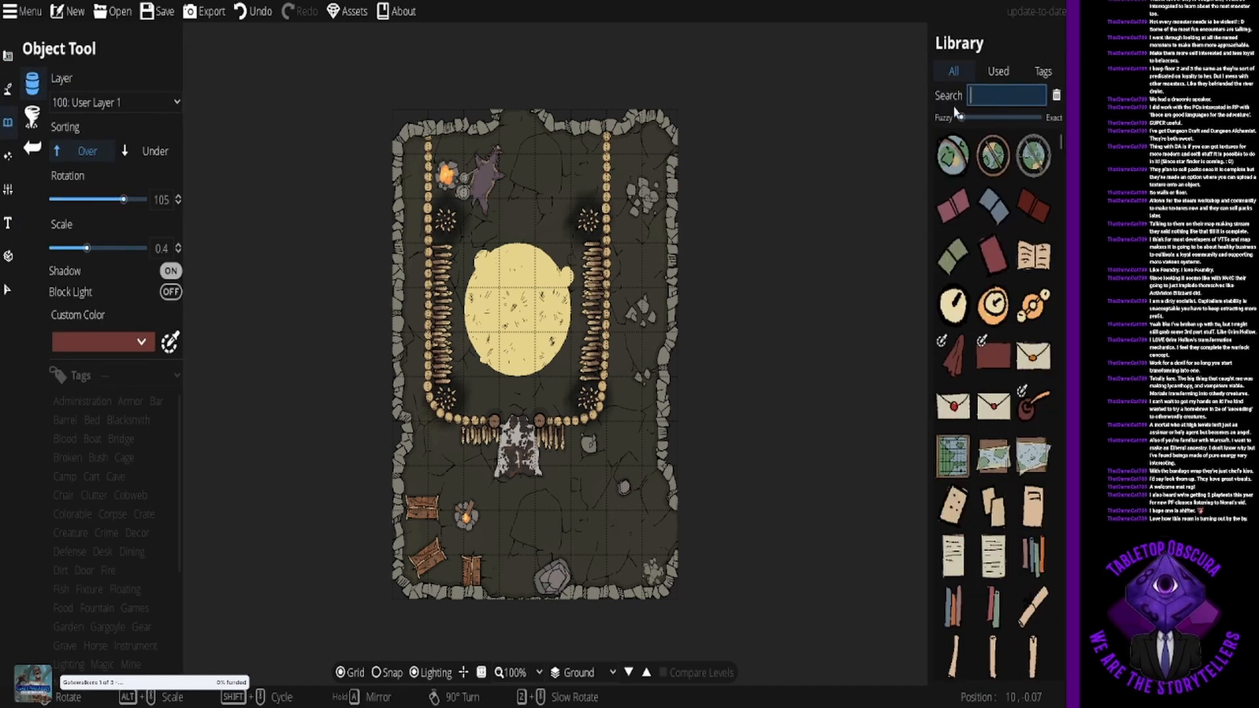
text(hay)
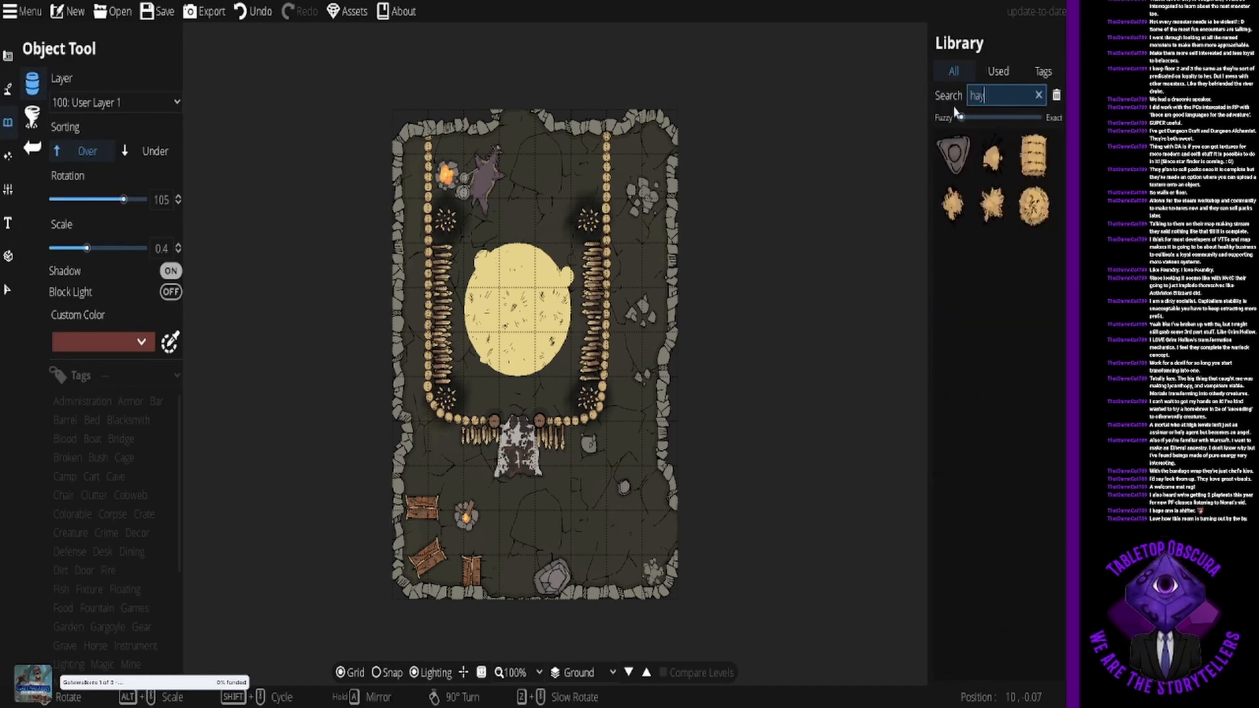
click(993, 155)
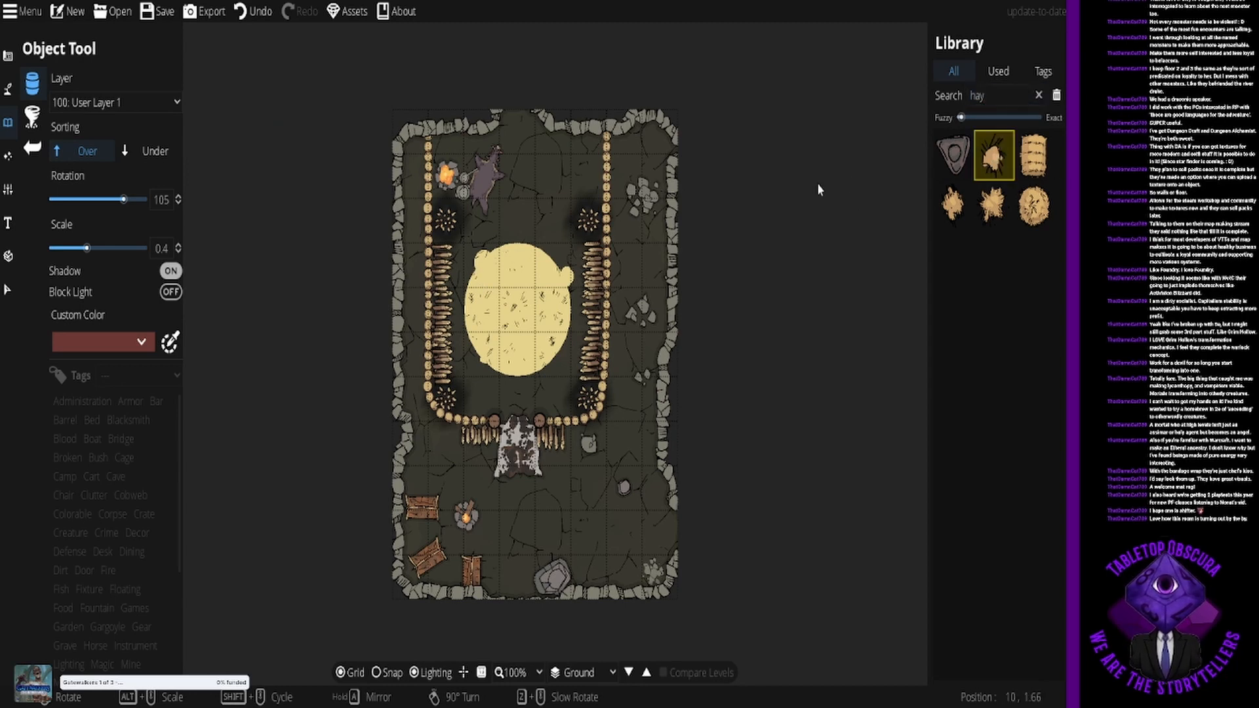
click(961, 204)
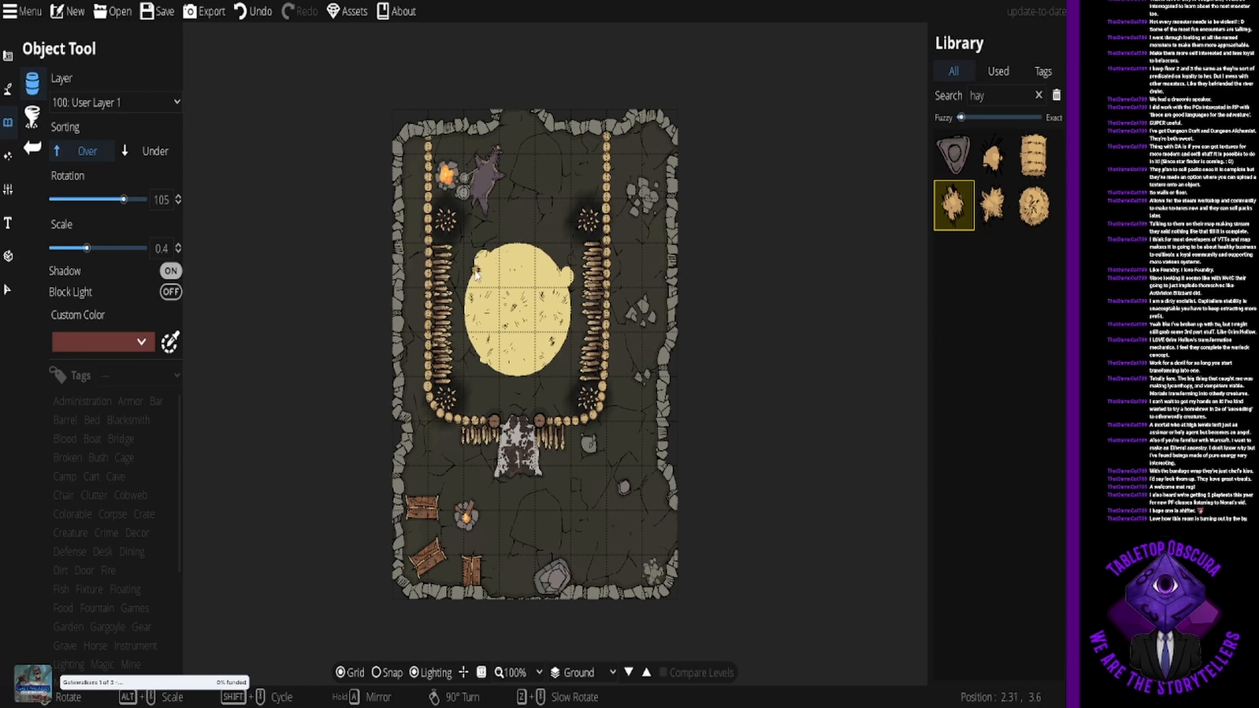
click(995, 208)
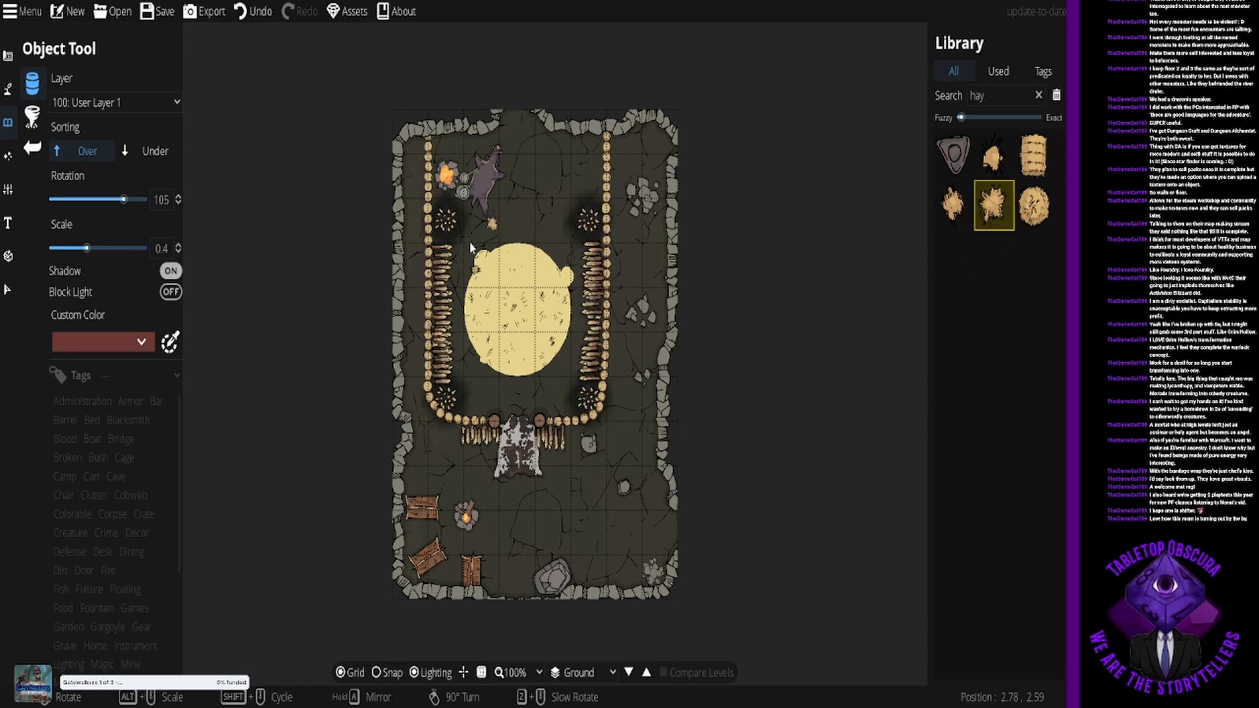
scroll(468, 246, up, 3)
click(997, 161)
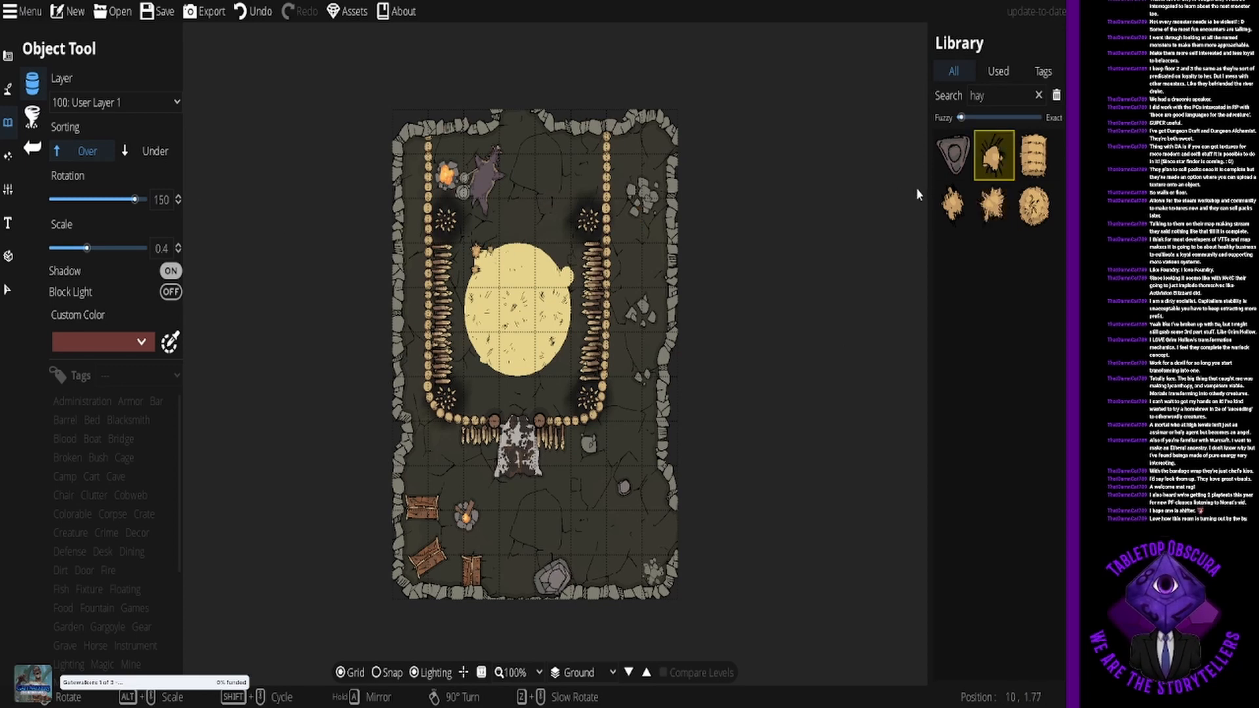
Step: Place a round hay pile over the straw bed's northeast bump and hay clumps on its southwest edge and near its middle
click(1034, 205)
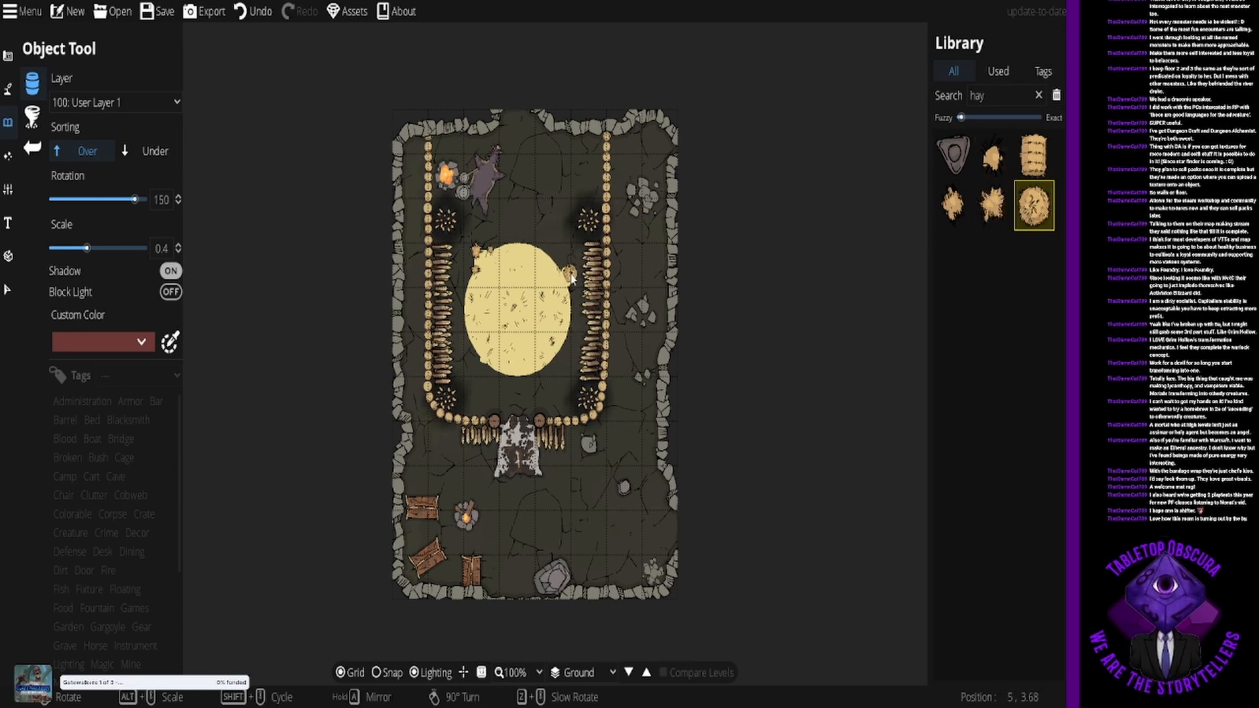
click(982, 211)
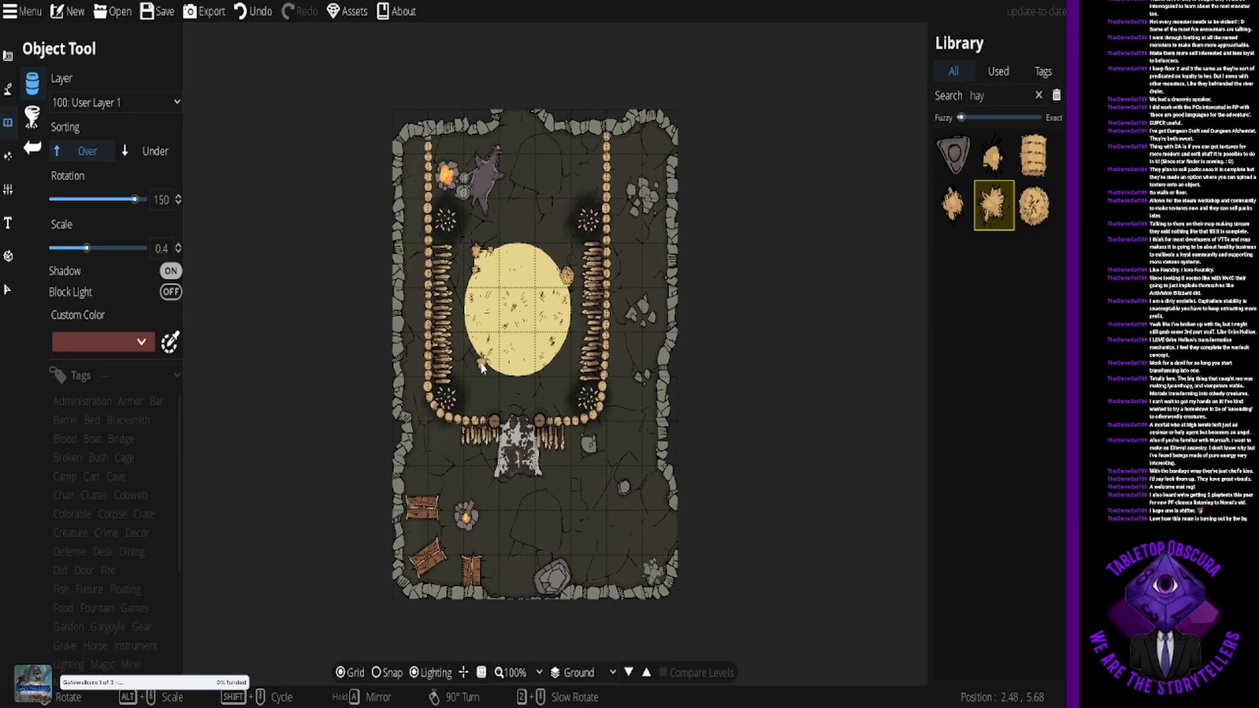
mouse_move(1036, 157)
click(994, 155)
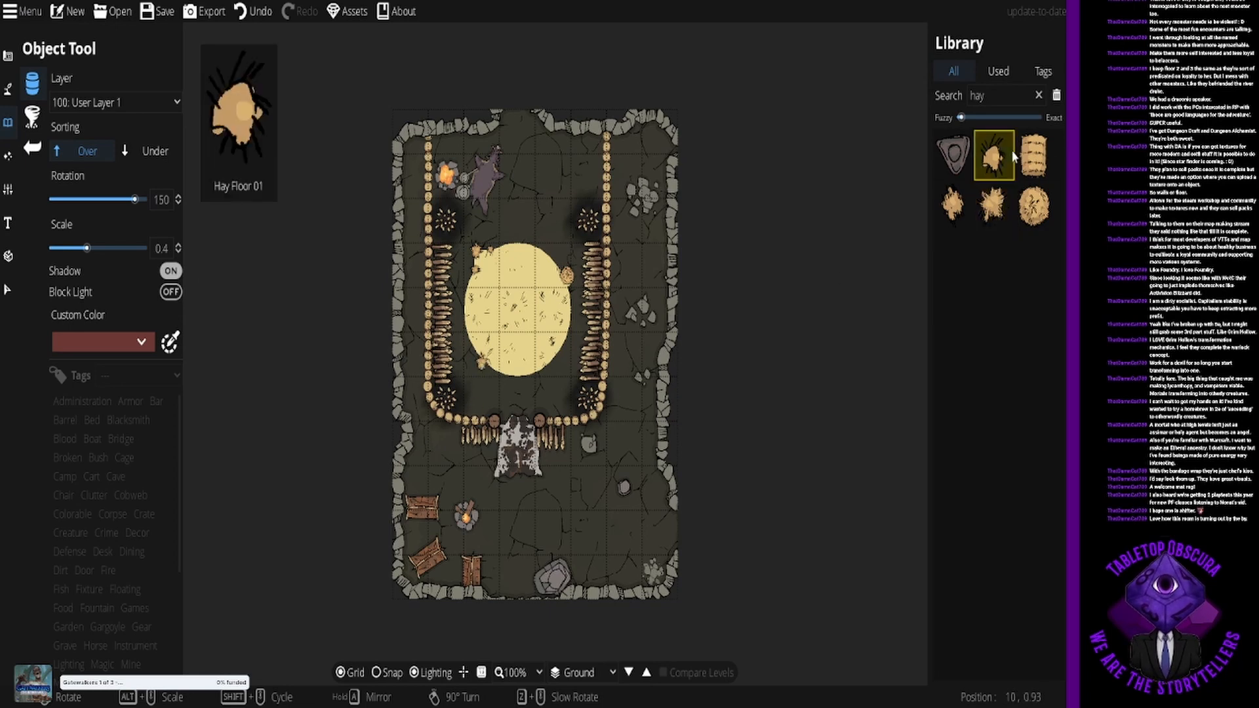
scroll(522, 328, down, 4)
scroll(522, 328, up, 3)
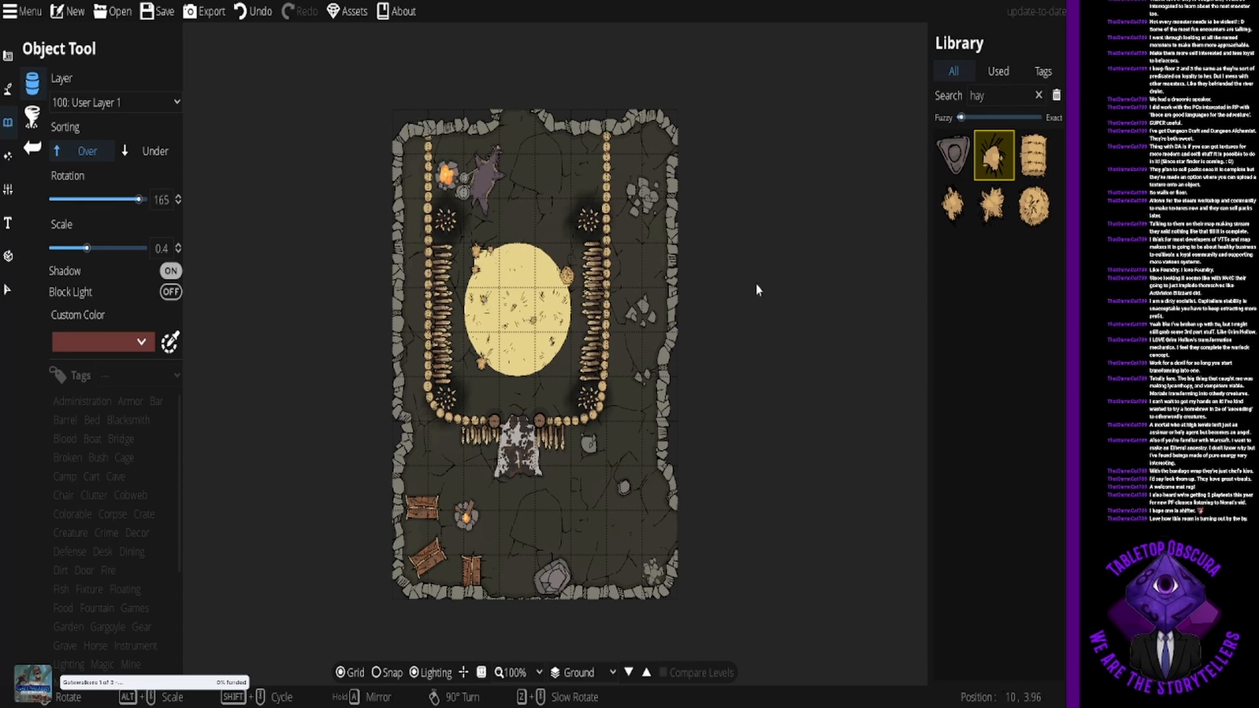
Step: Place rotated hay clumps on the upper part of the straw bed and on its southeast edge
click(994, 205)
scroll(535, 281, down, 3)
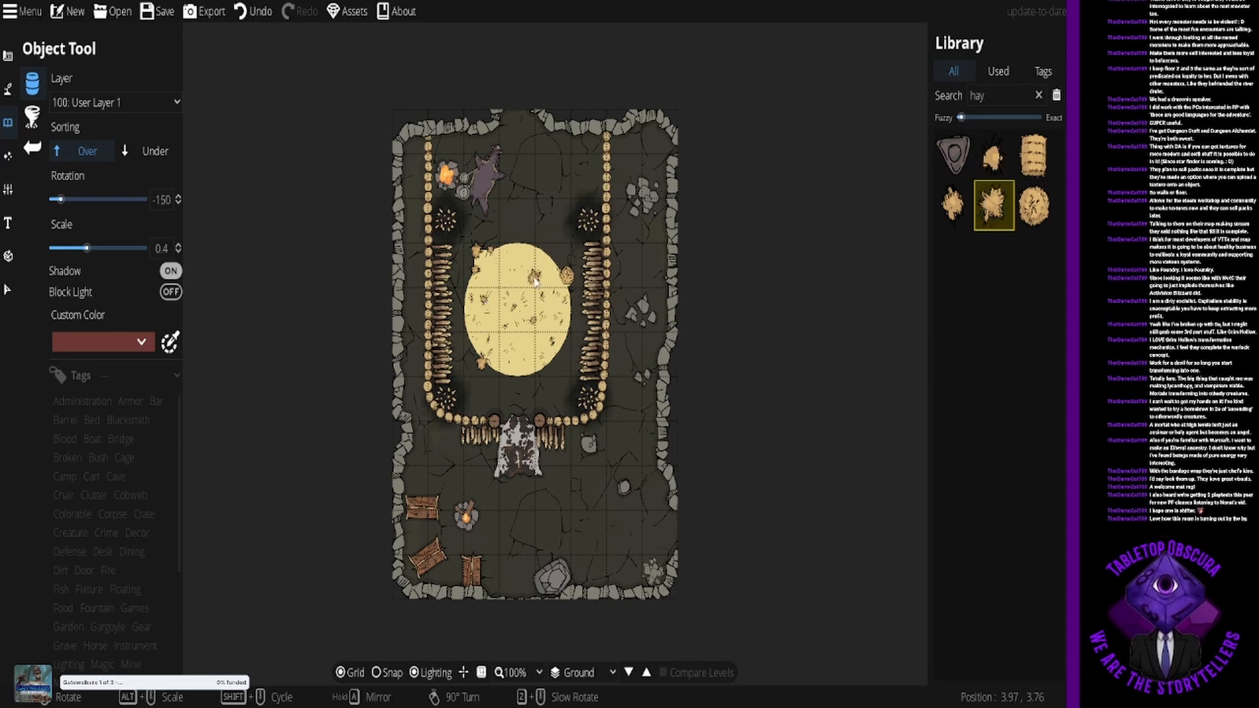
scroll(534, 281, down, 3)
click(535, 281)
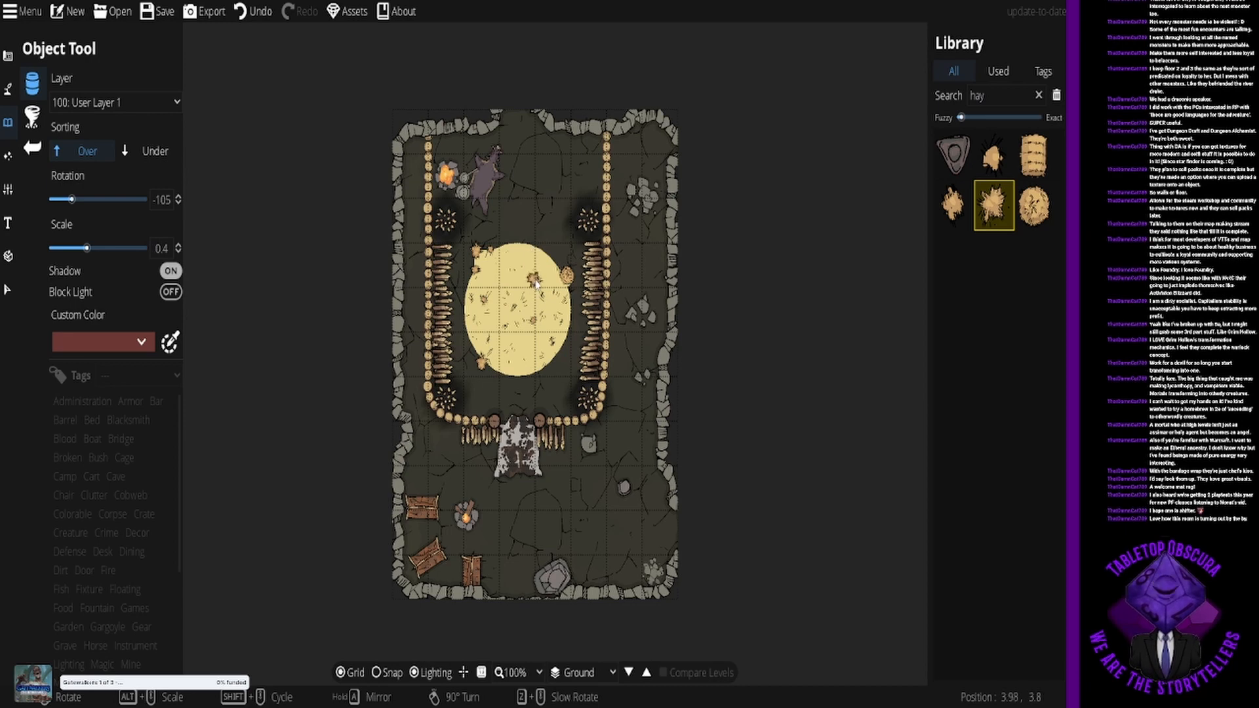
click(954, 206)
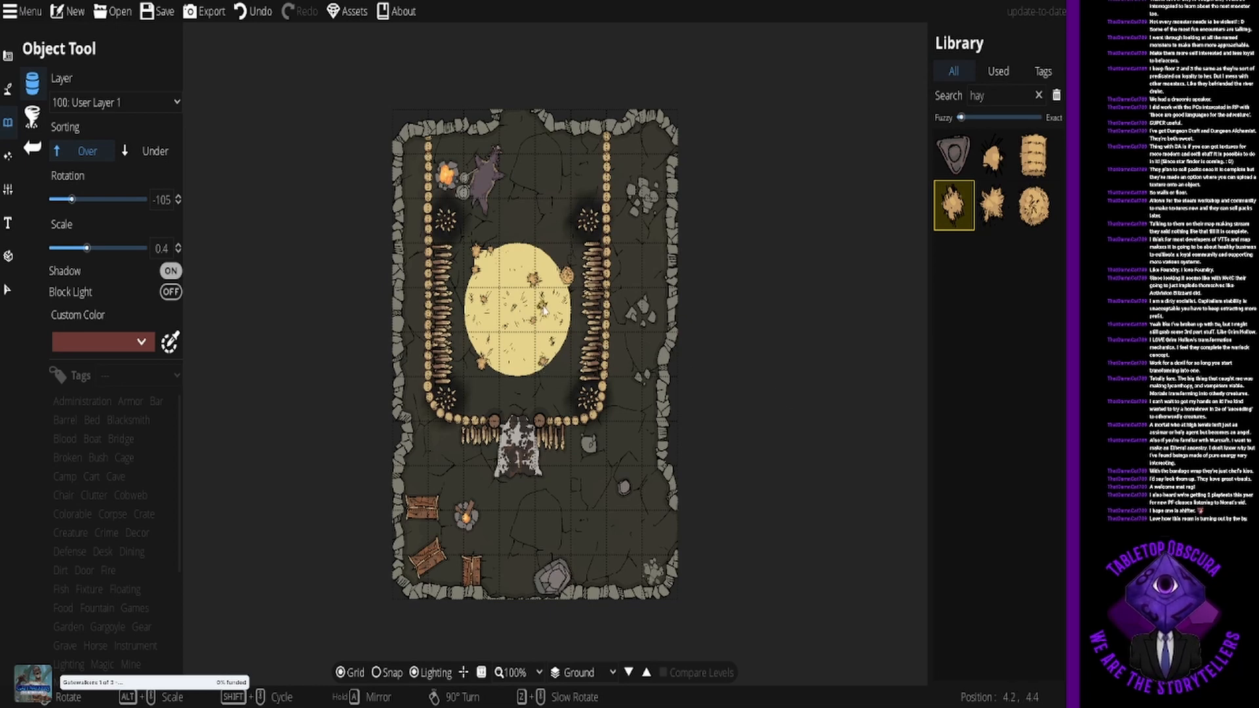
Step: Add more small hay clumps along the straw bed's northwest, west and east edges, varying their rotation
scroll(551, 305, up, 2)
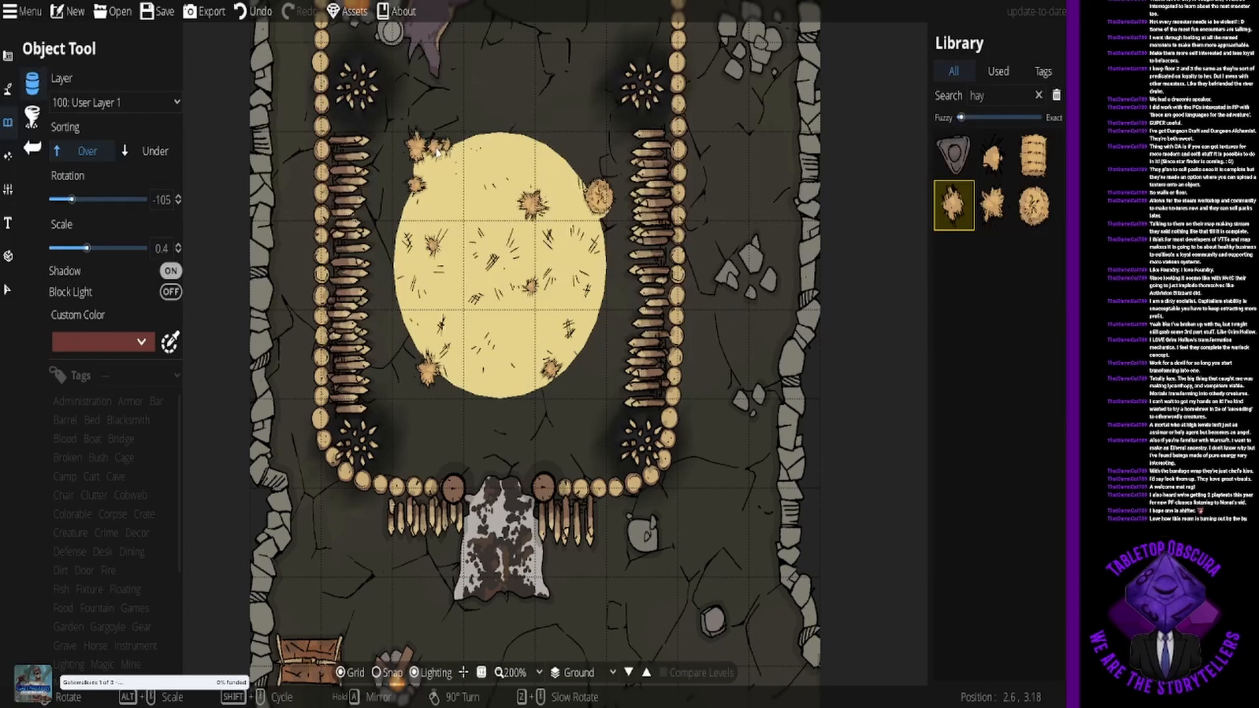
click(993, 157)
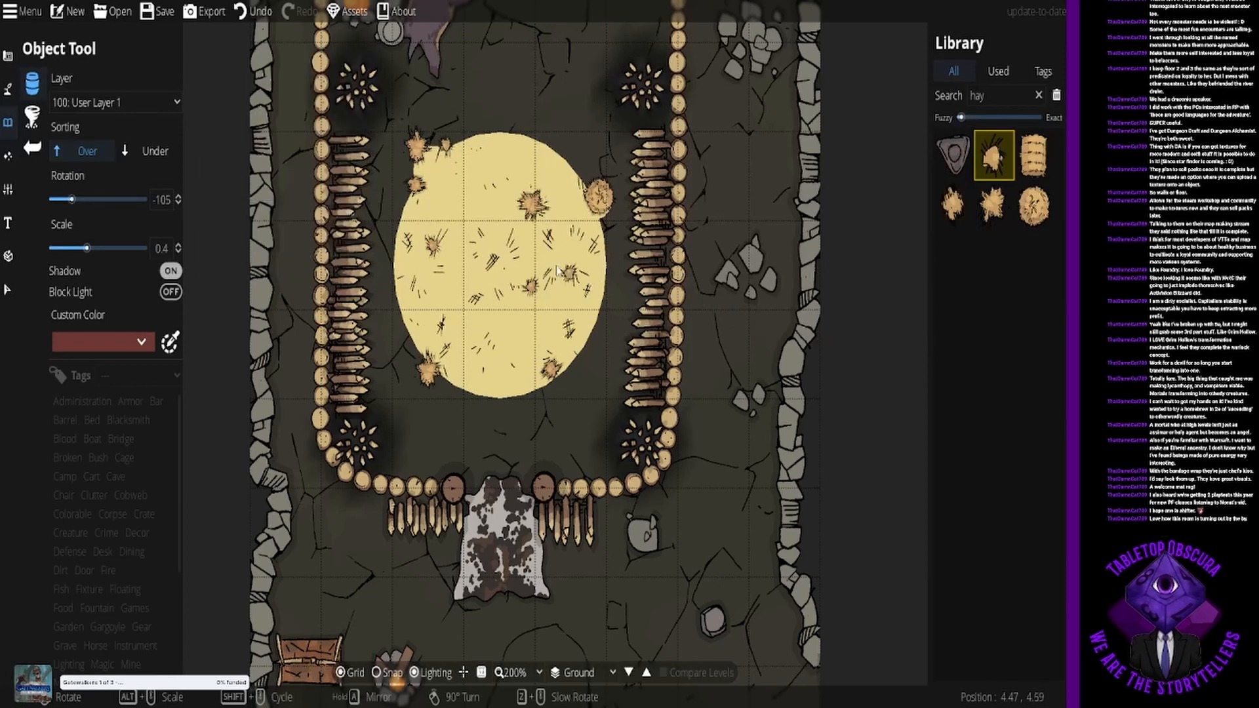
scroll(409, 301, up, 3)
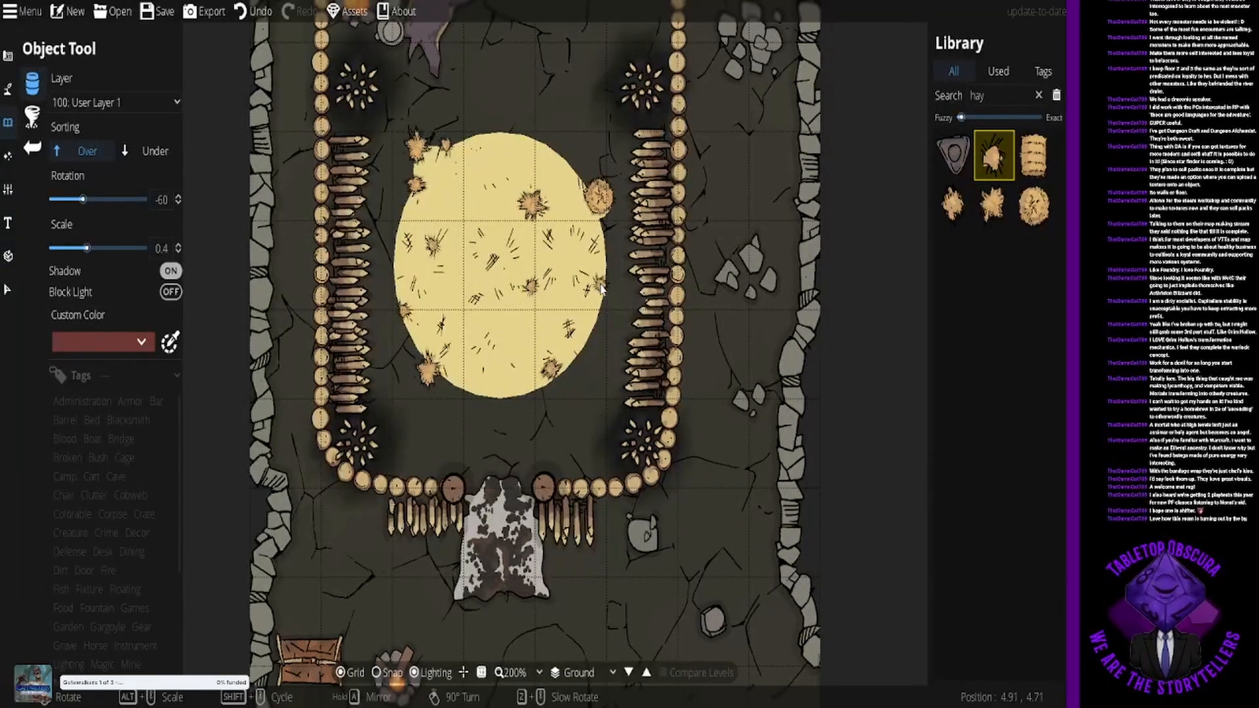
scroll(602, 288, down, 3)
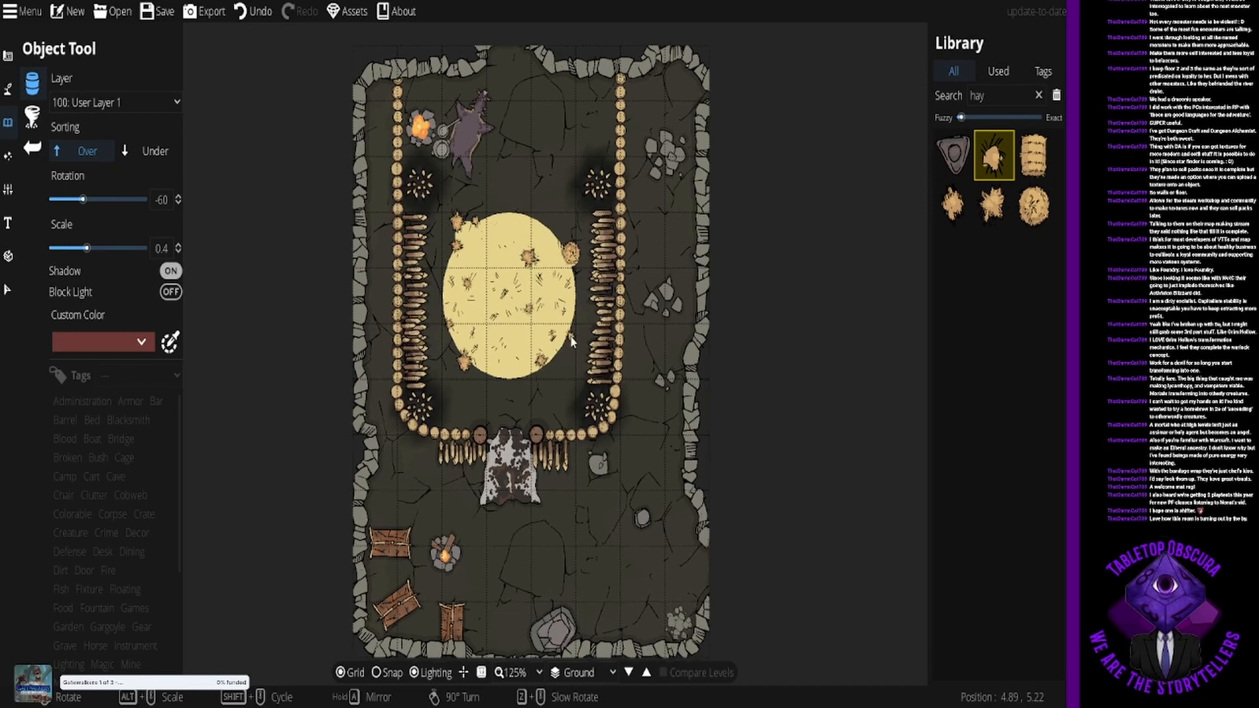
drag(571, 342, 586, 301)
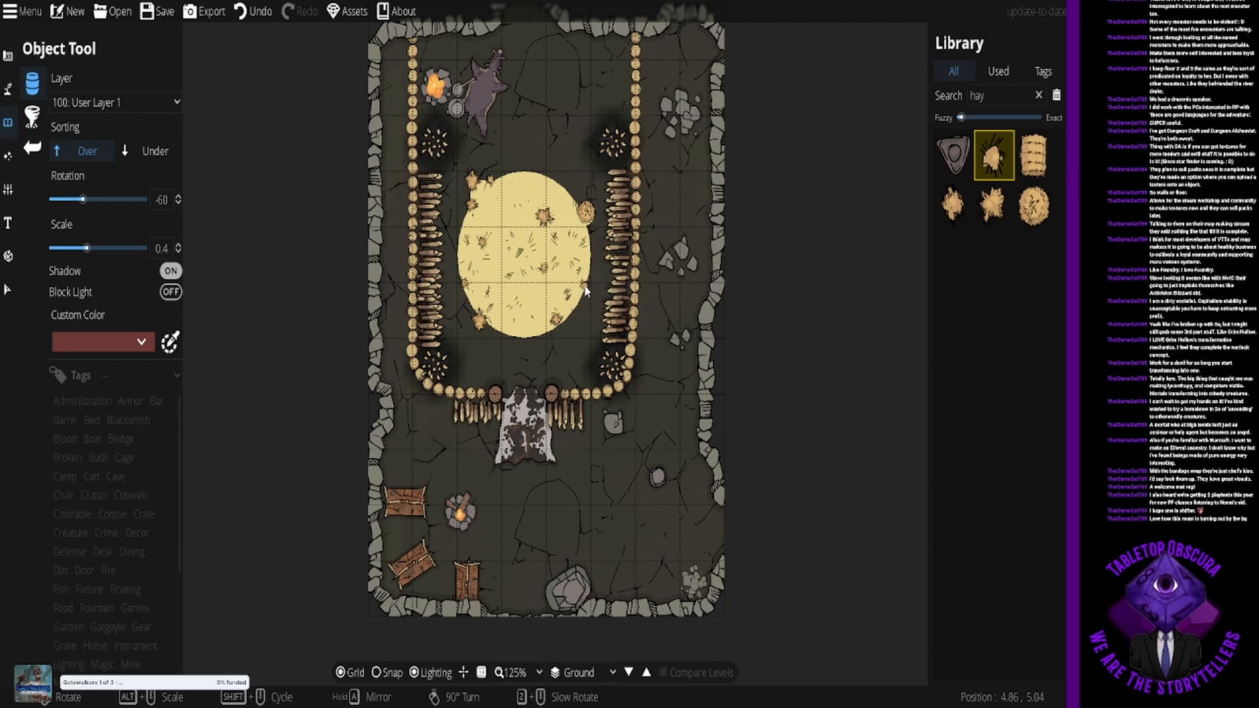
Step: Save the map and export it in Universal VTT format at 100 pixels per grid square
click(167, 16)
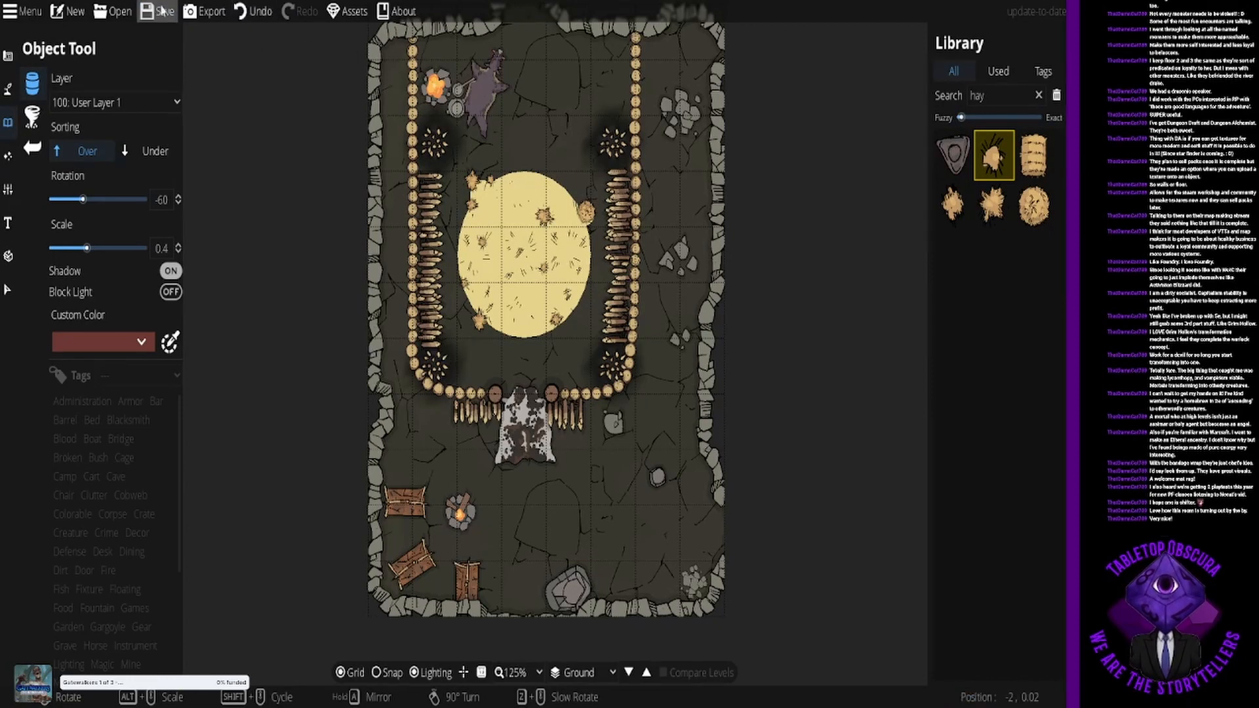
click(204, 12)
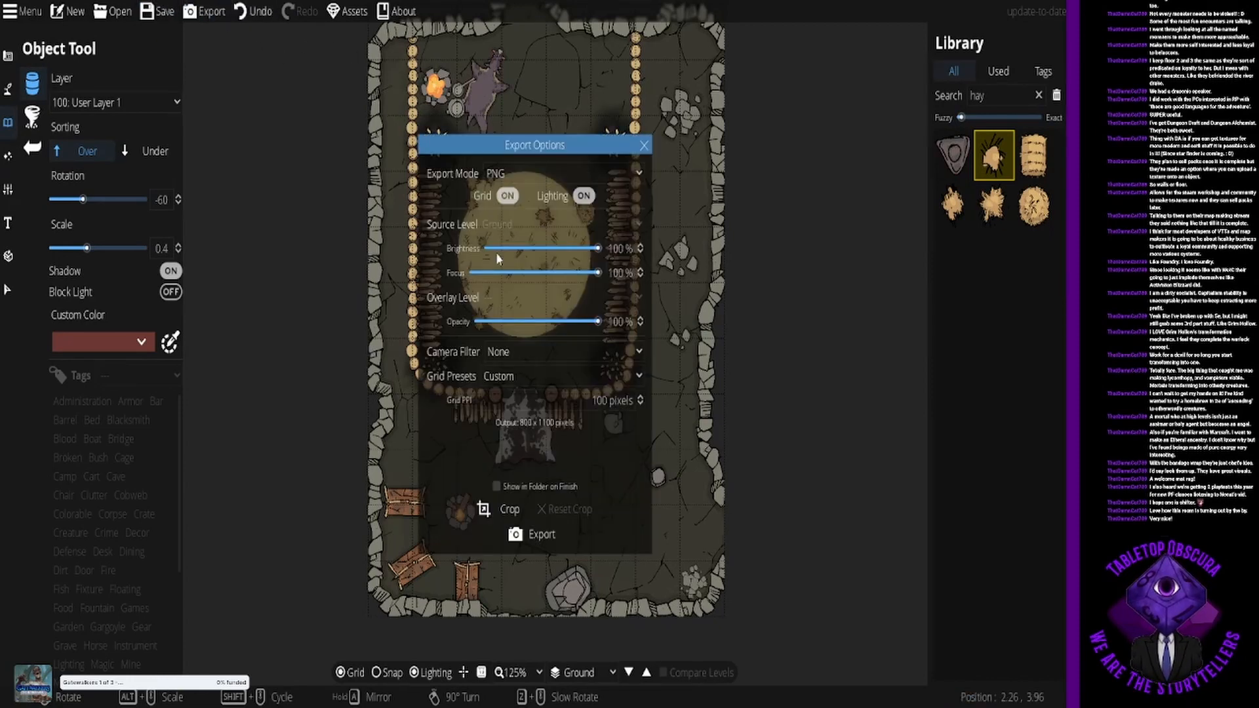
click(553, 539)
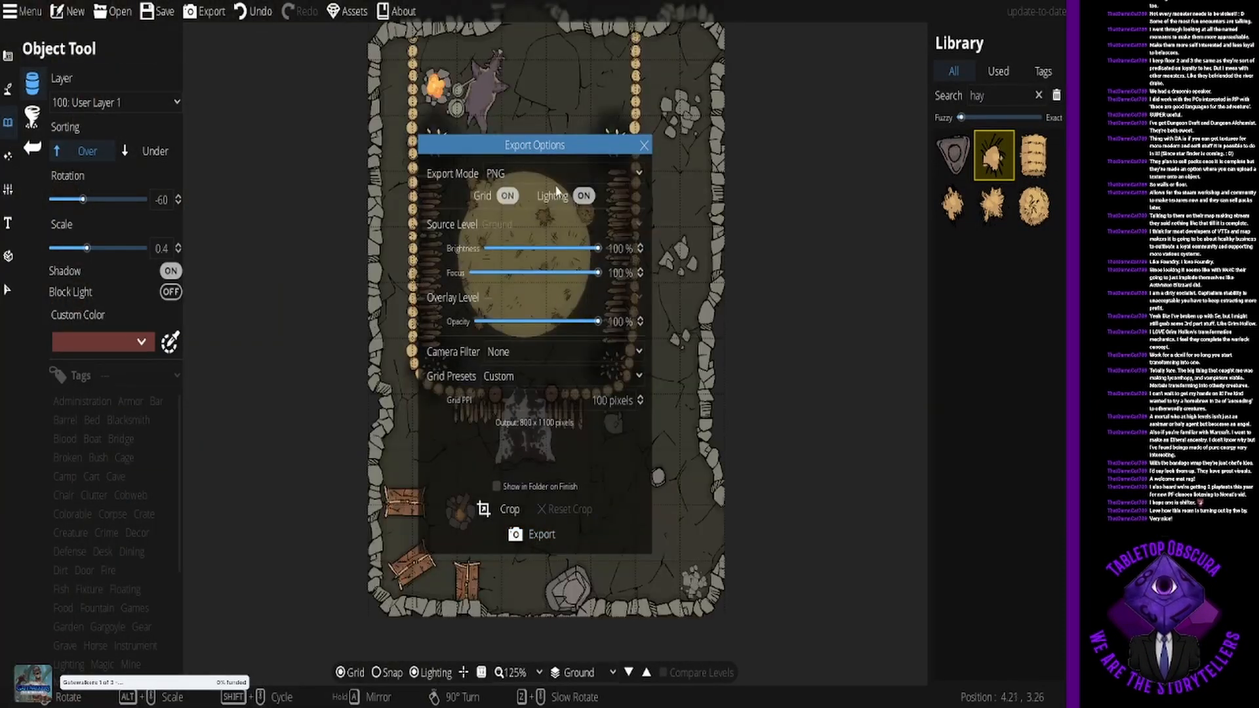
click(559, 173)
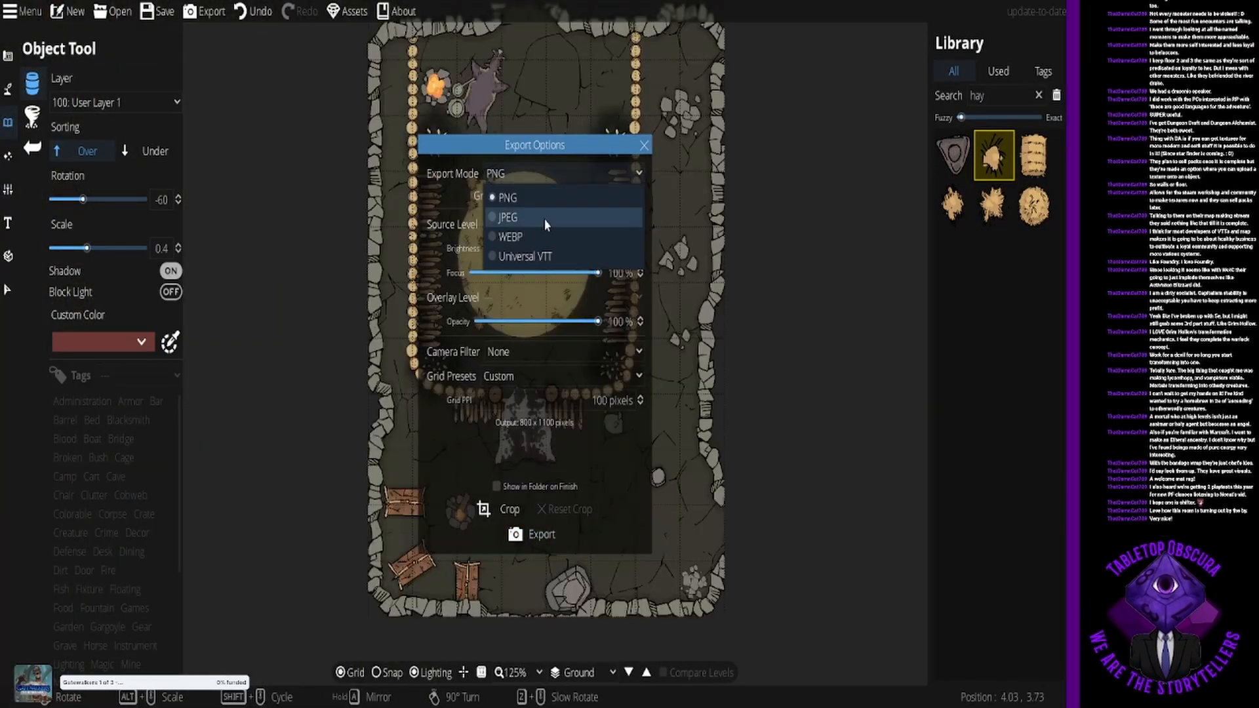
click(534, 256)
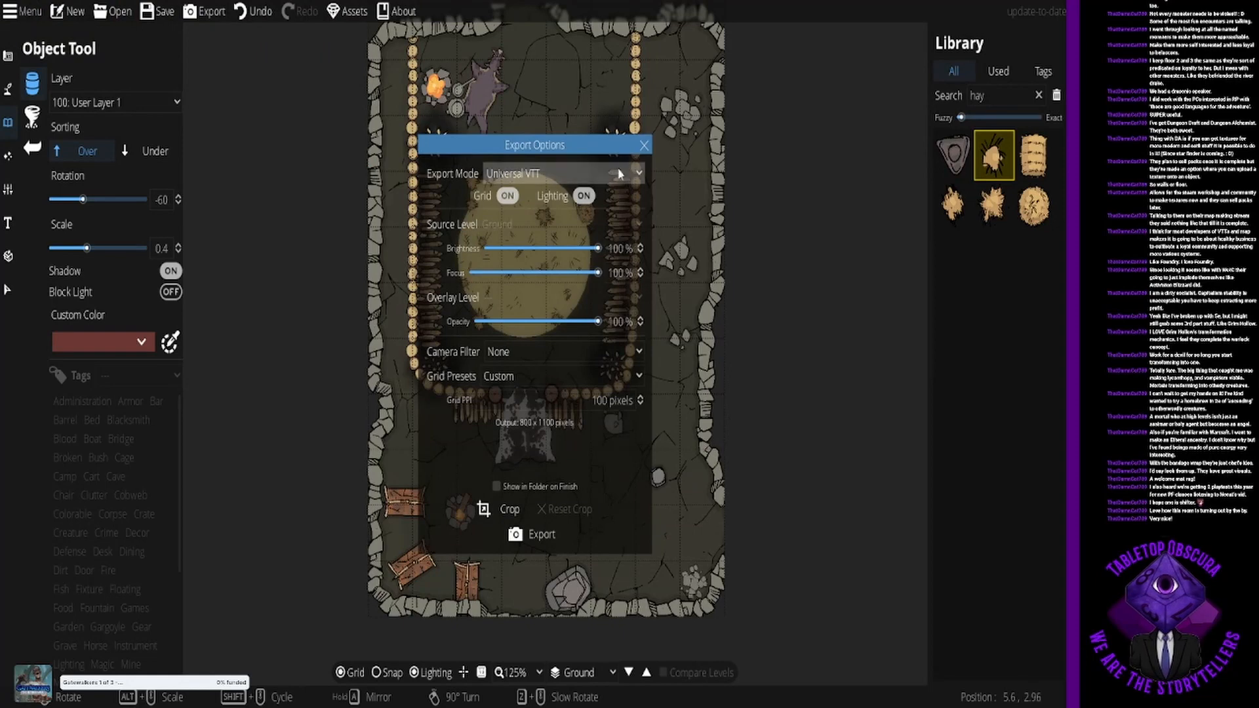
click(644, 146)
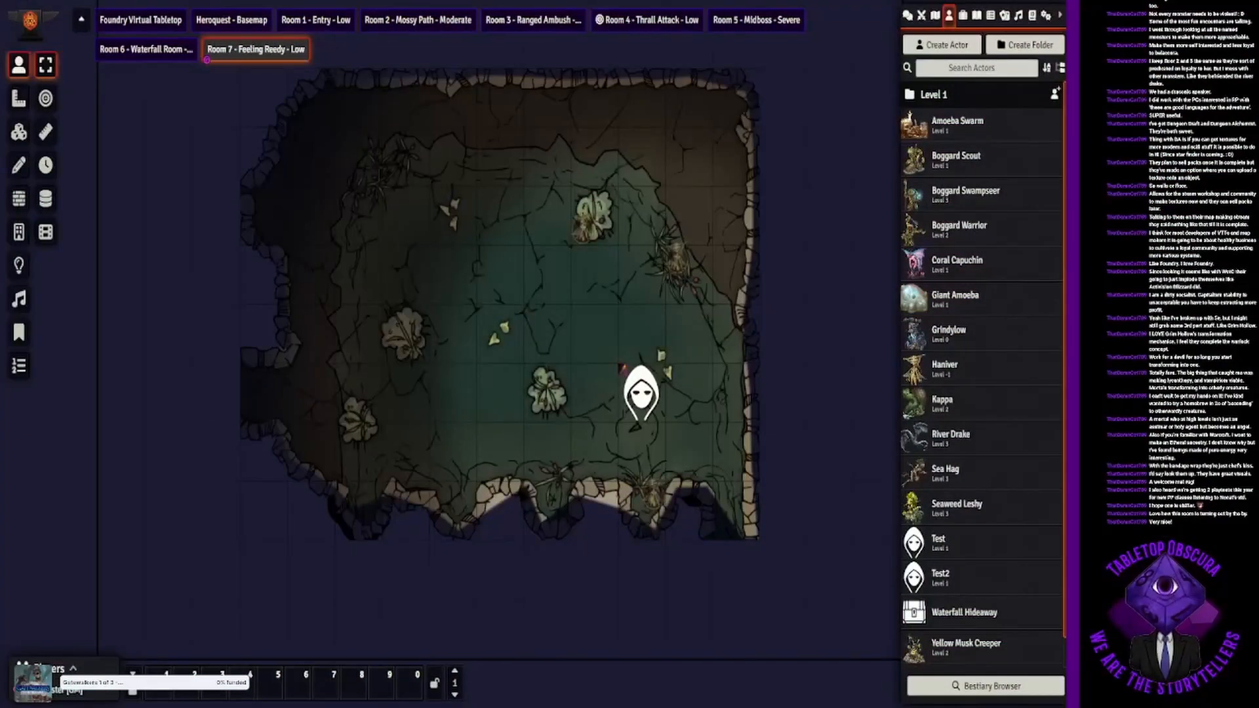
Step: Switch to Foundry Virtual Tabletop and import the exported map as the scene "Room 8 - Trial by Combat" with the Universal Battlemap Importer
click(935, 16)
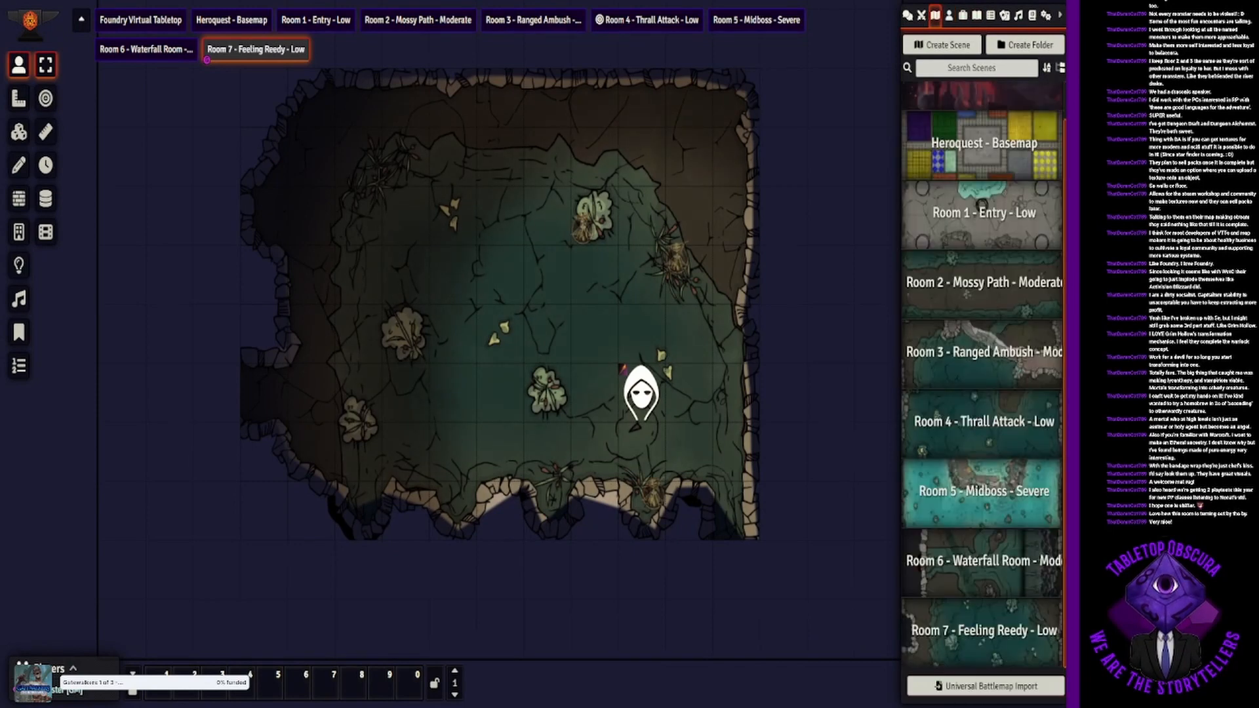
click(975, 688)
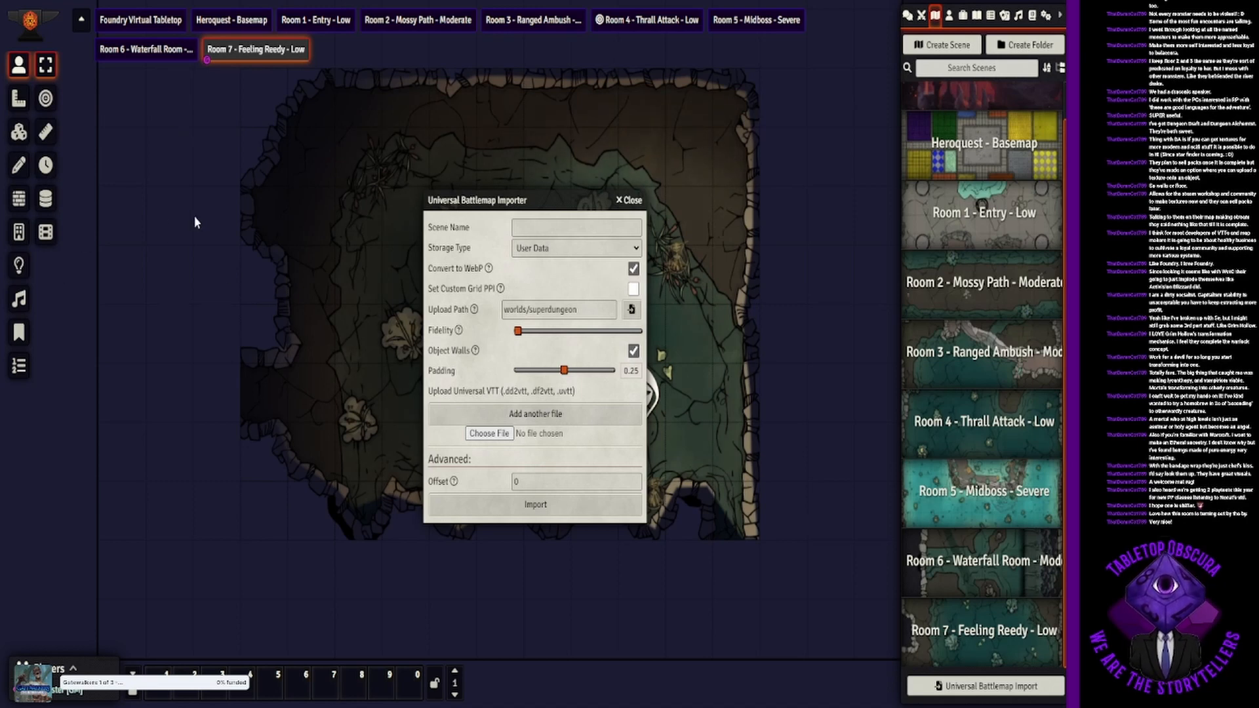
click(458, 351)
click(523, 505)
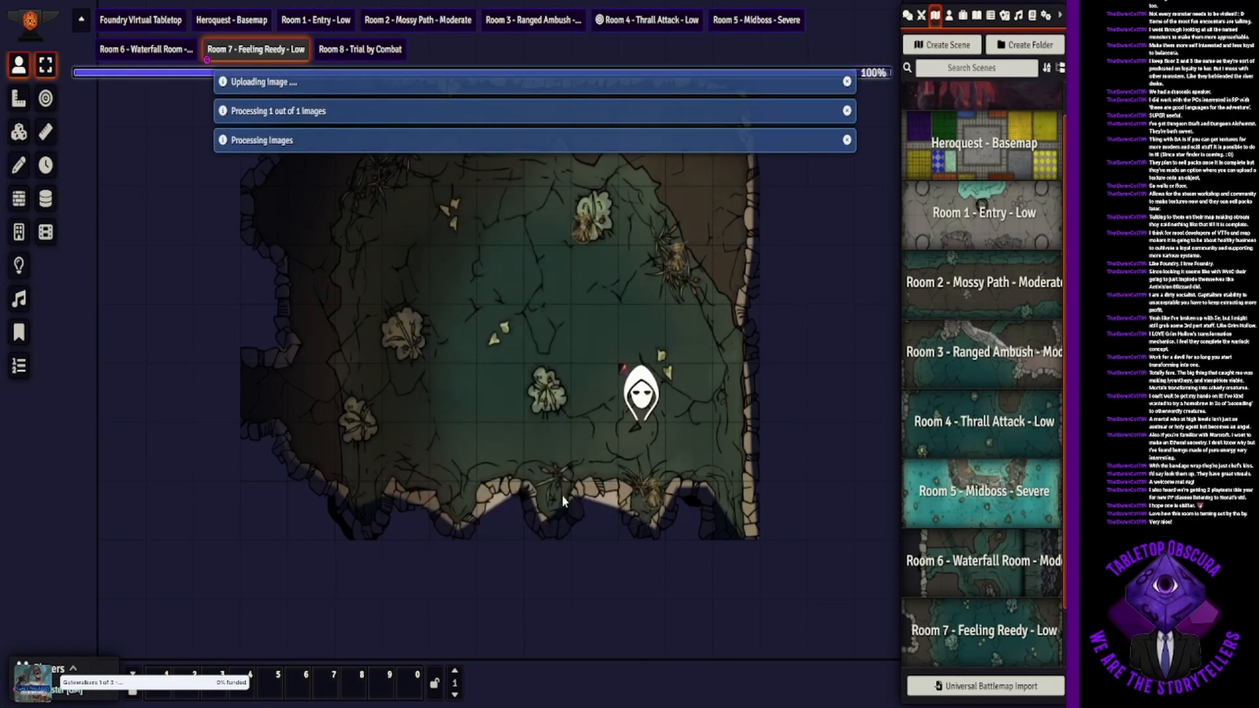
Step: Open the Room 8 - Trial by Combat scene for viewing
scroll(941, 601, down, 1)
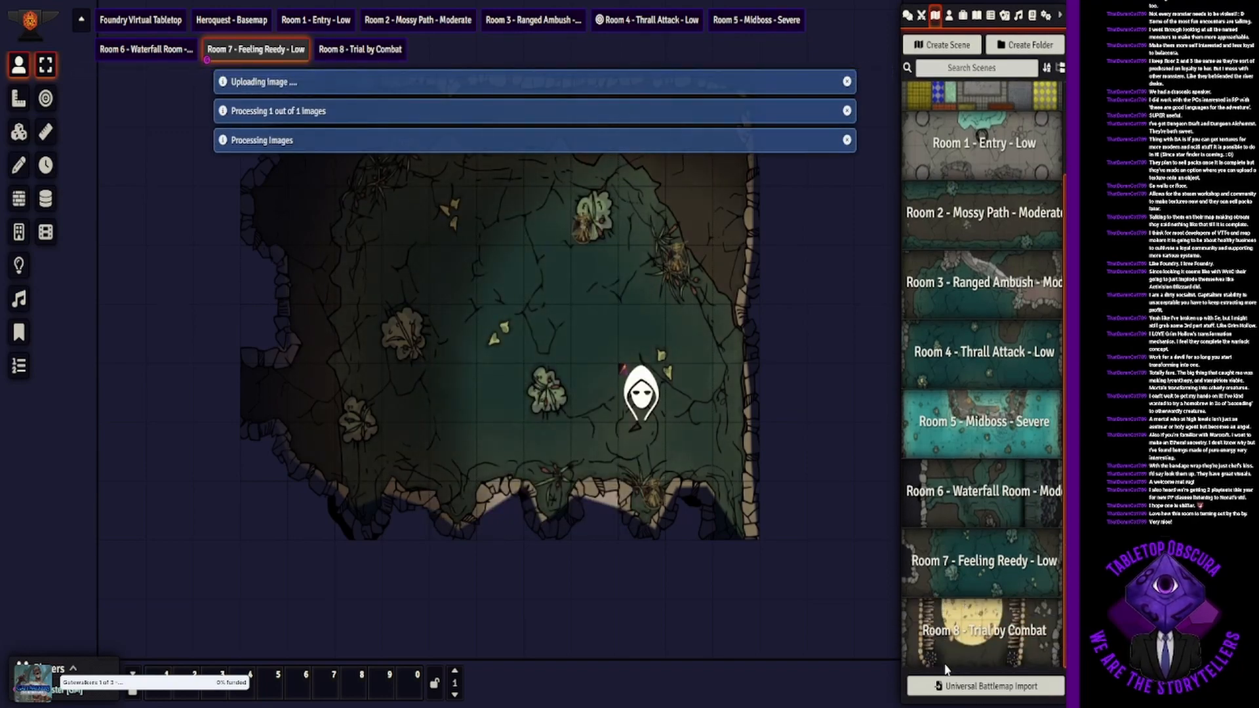
right_click(966, 626)
click(968, 411)
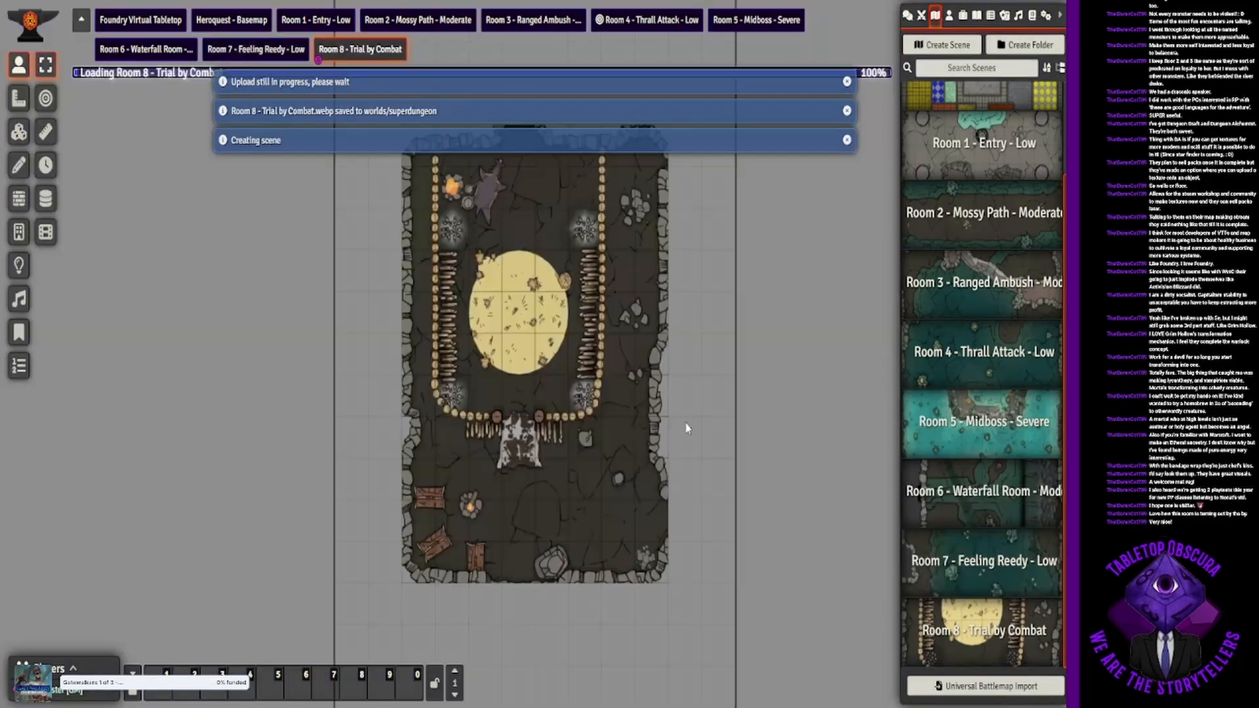
Step: Darken the scene and place a light source on each of the two campfires, large enough to reach the surrounding floor
click(18, 265)
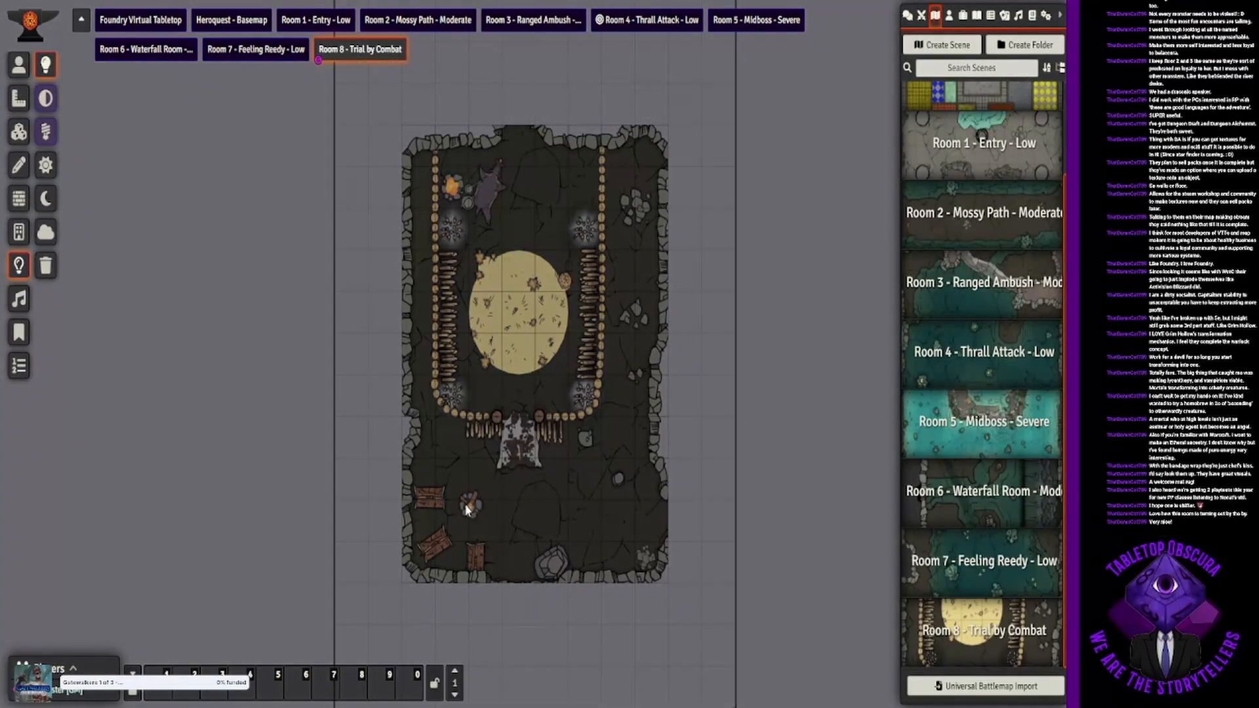
drag(476, 502, 580, 467)
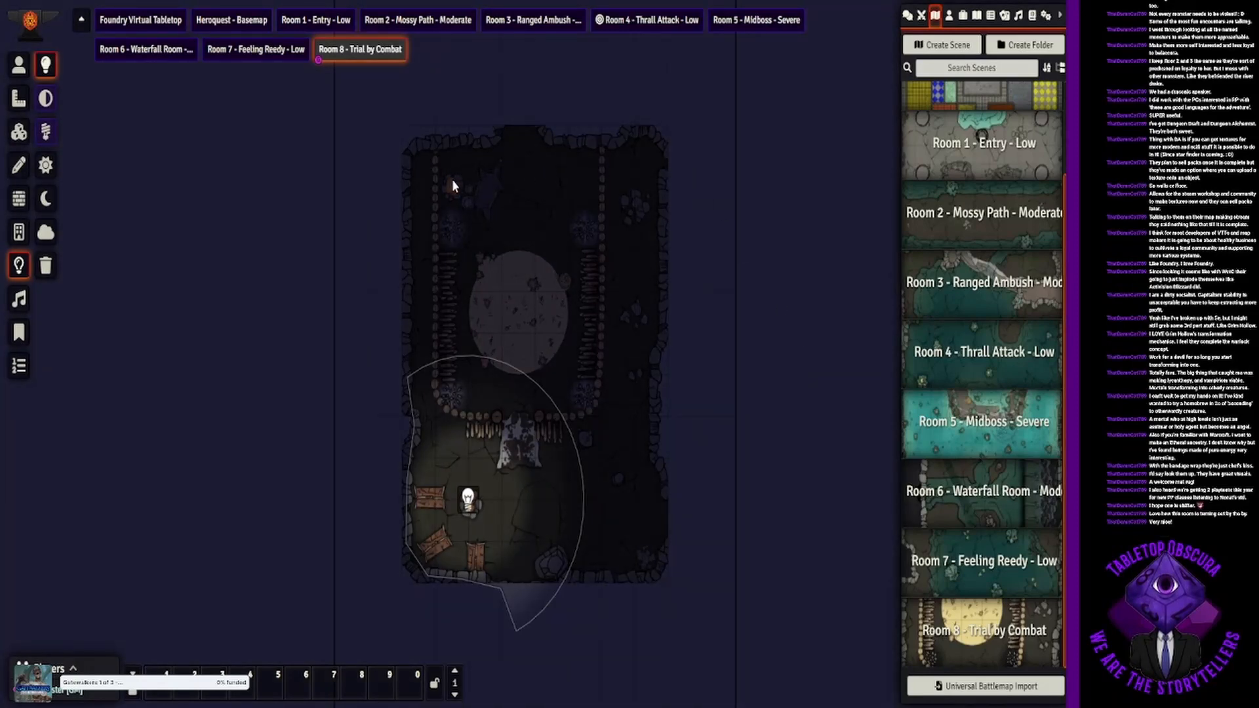
drag(451, 184, 588, 265)
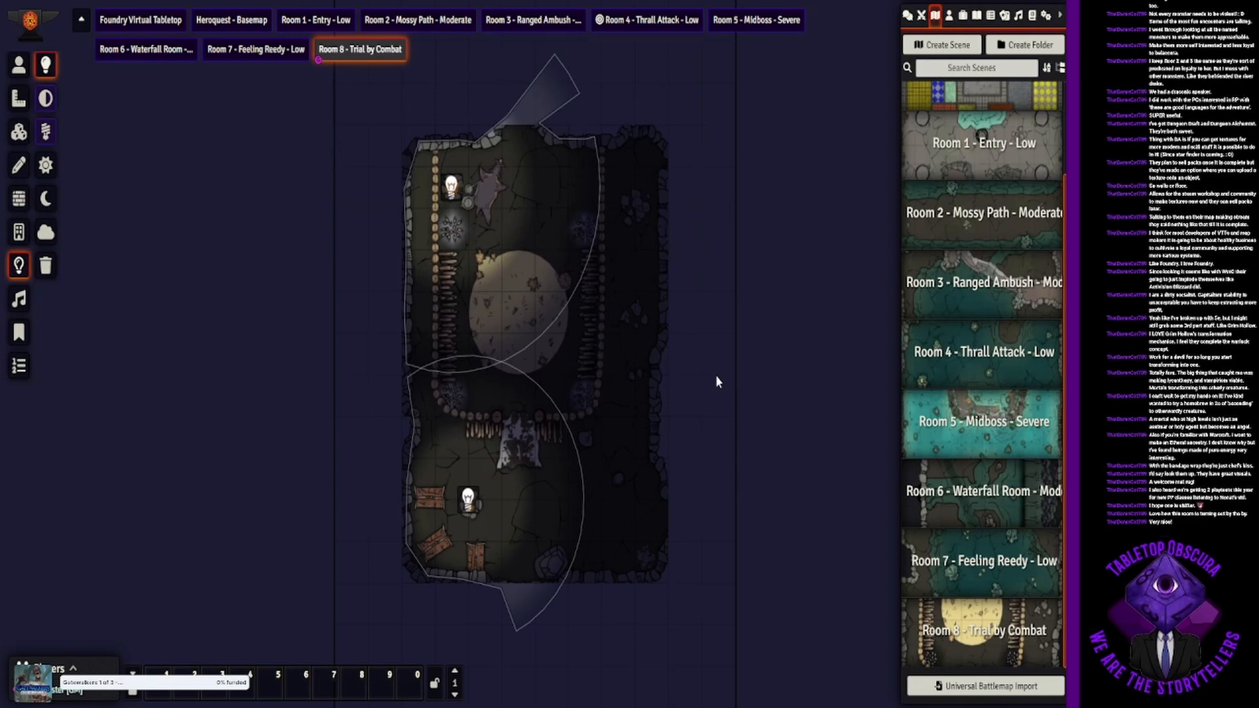
Step: Place a creature token from the actor list on the floor just north of the straw bed
click(949, 14)
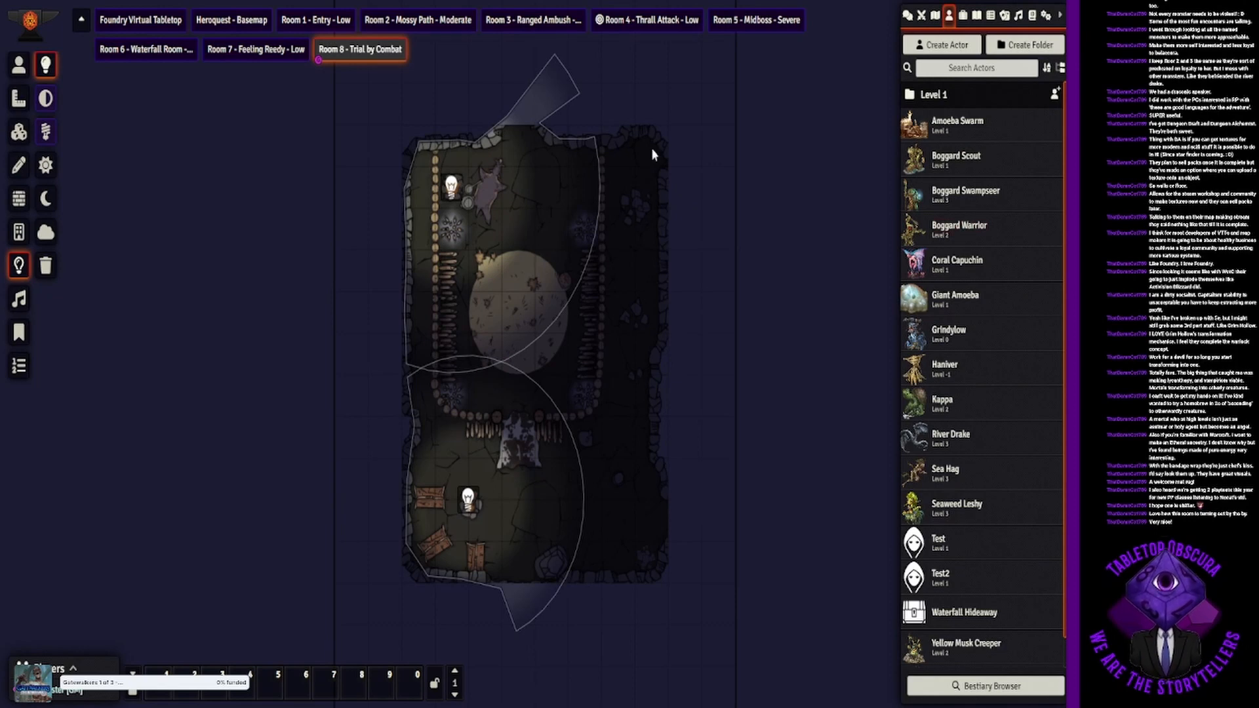
click(24, 63)
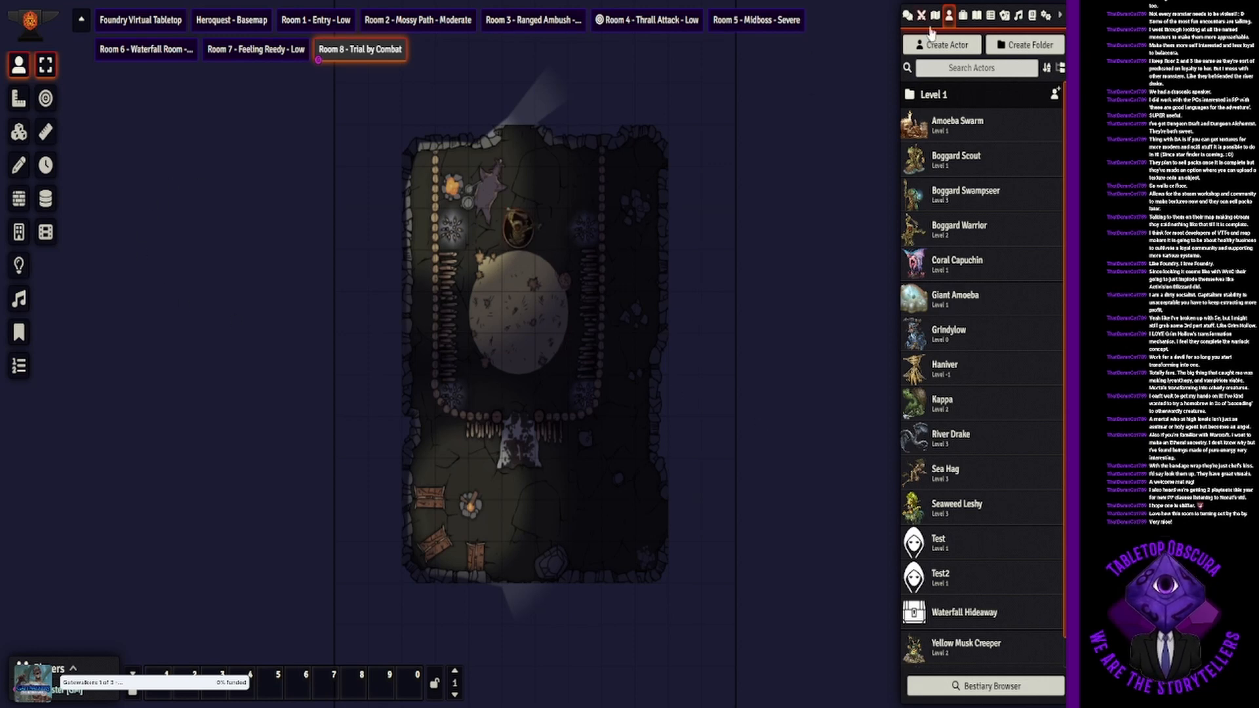
Step: Place the Test token in the room's southeast corner and close the wall gap at the south entrance
drag(939, 543, 661, 524)
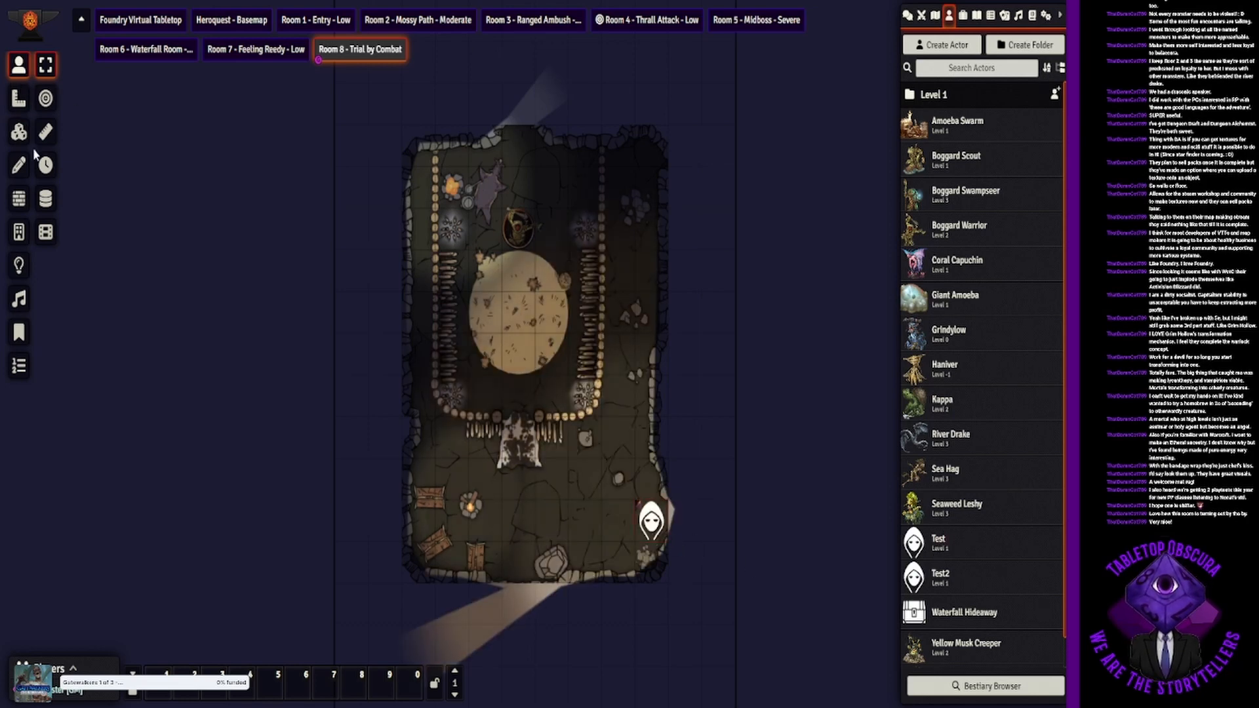
click(18, 198)
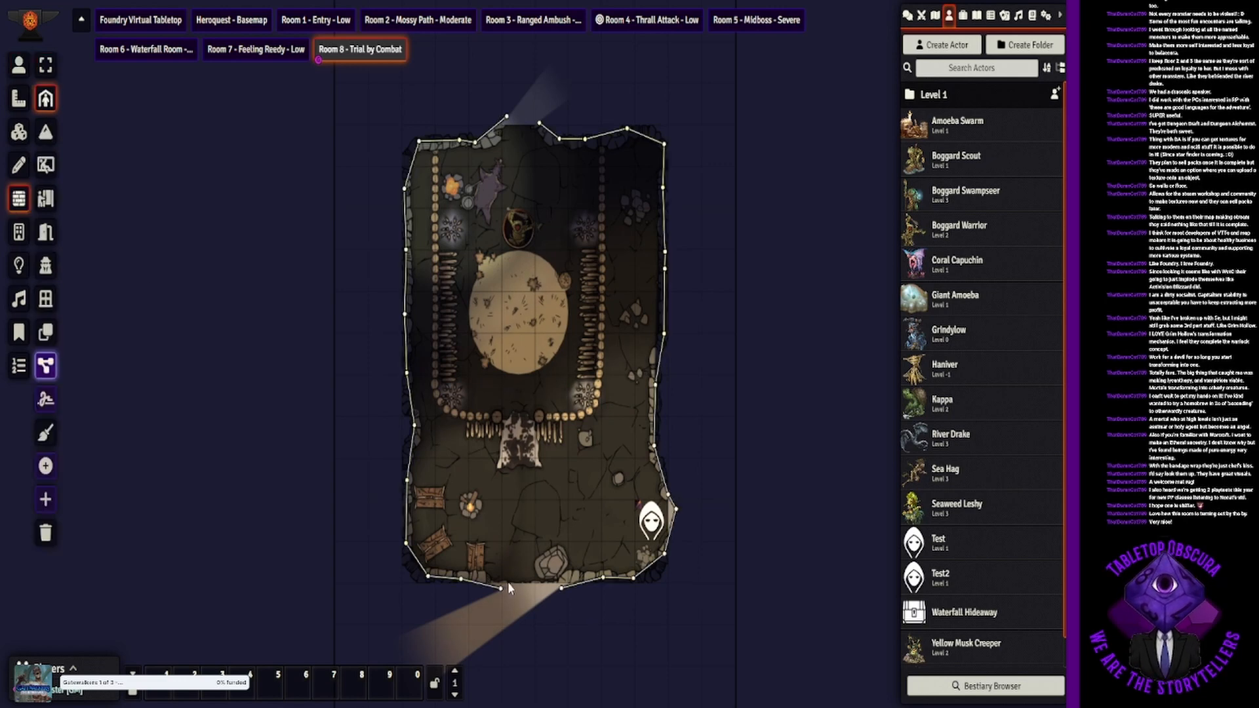
mouse_move(502, 587)
mouse_down()
mouse_move(506, 564)
mouse_move(502, 582)
mouse_up()
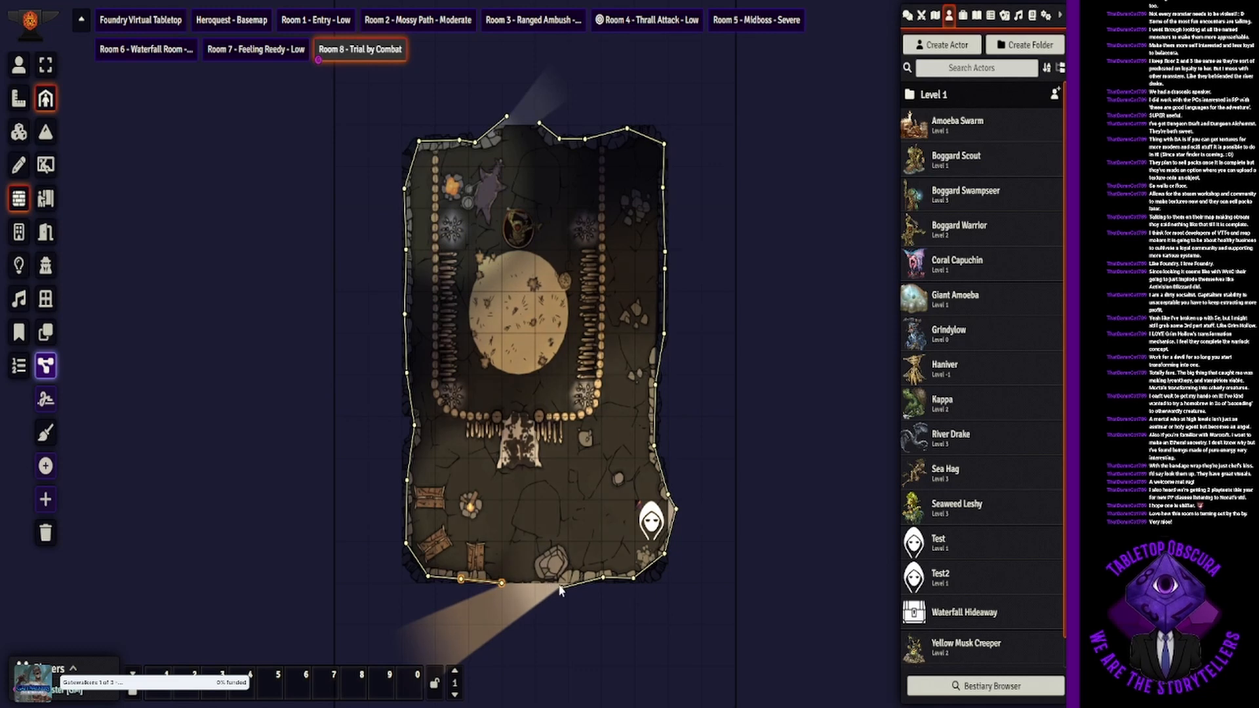
mouse_move(559, 588)
mouse_down()
mouse_move(511, 587)
mouse_move(568, 583)
mouse_up()
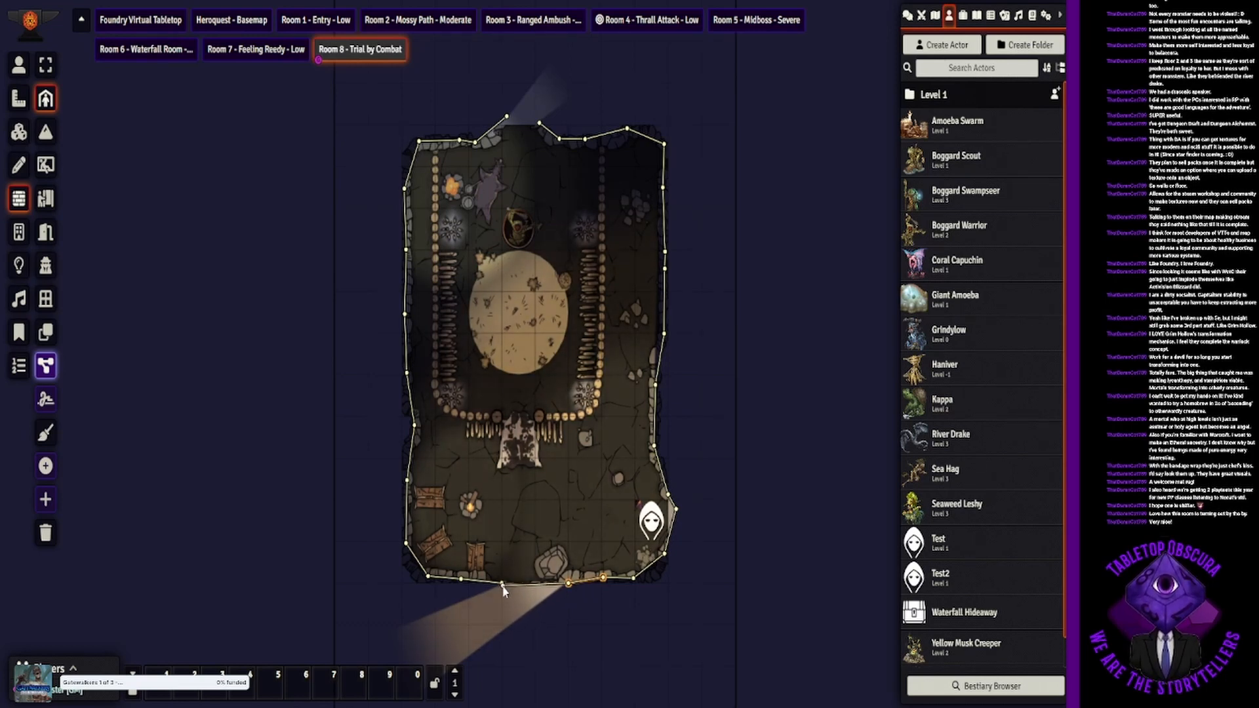
drag(502, 586, 503, 585)
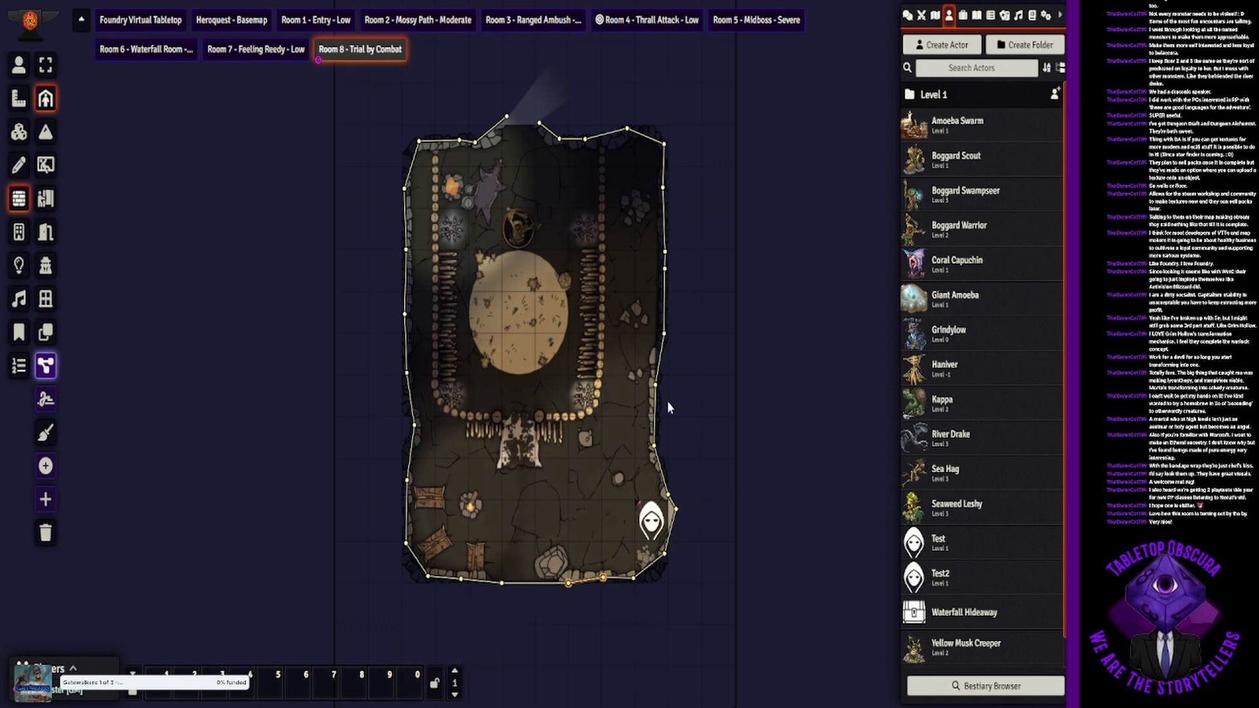
Step: Reshape the wall ends at the north entrance and join them so the opening is closed
click(503, 122)
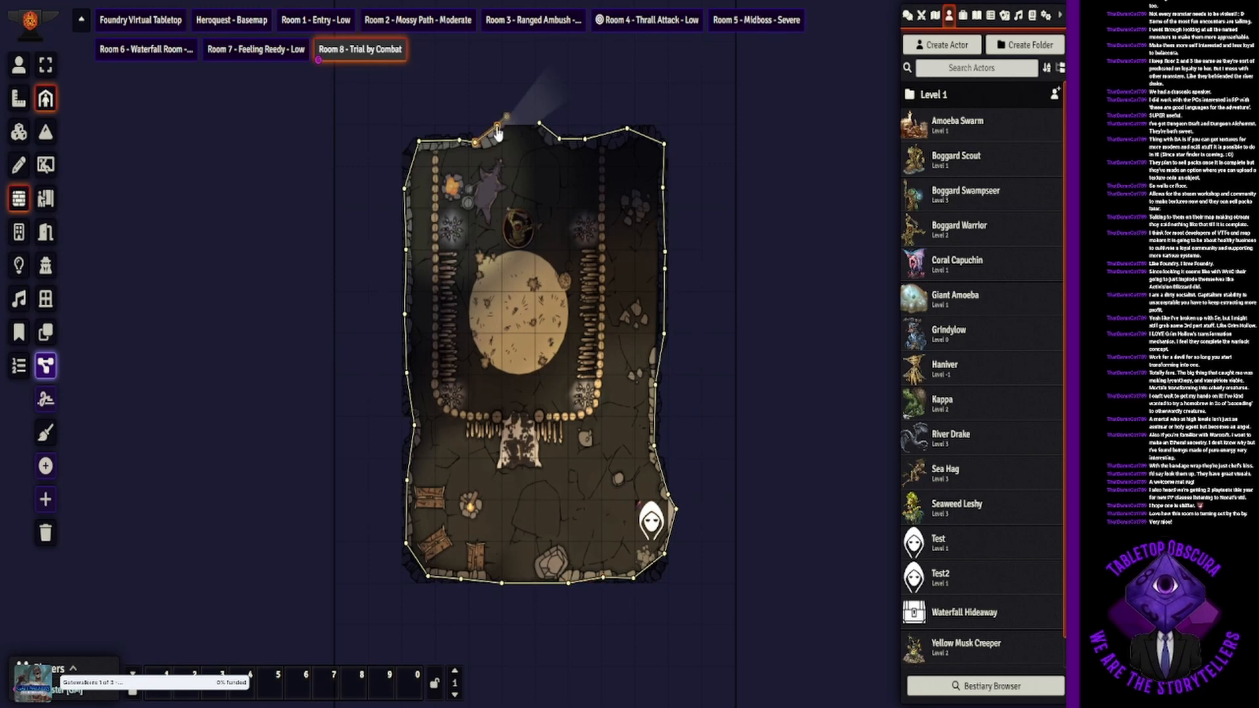
drag(500, 129, 539, 124)
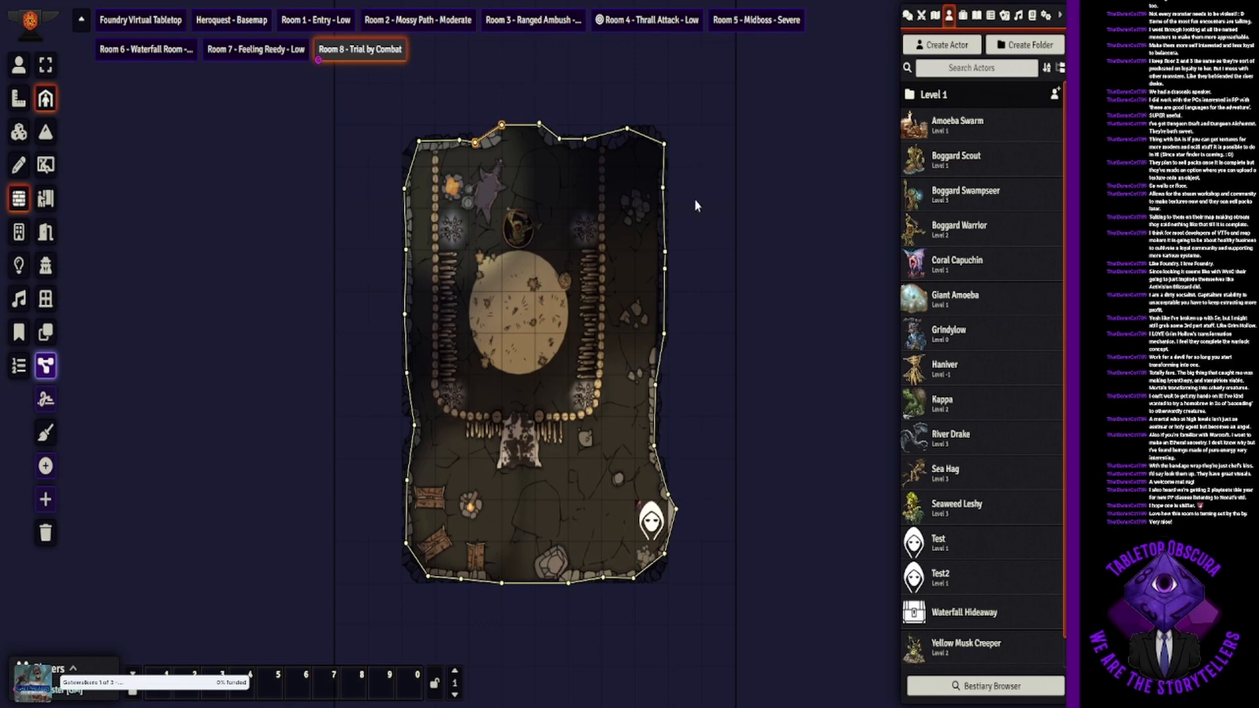
click(19, 65)
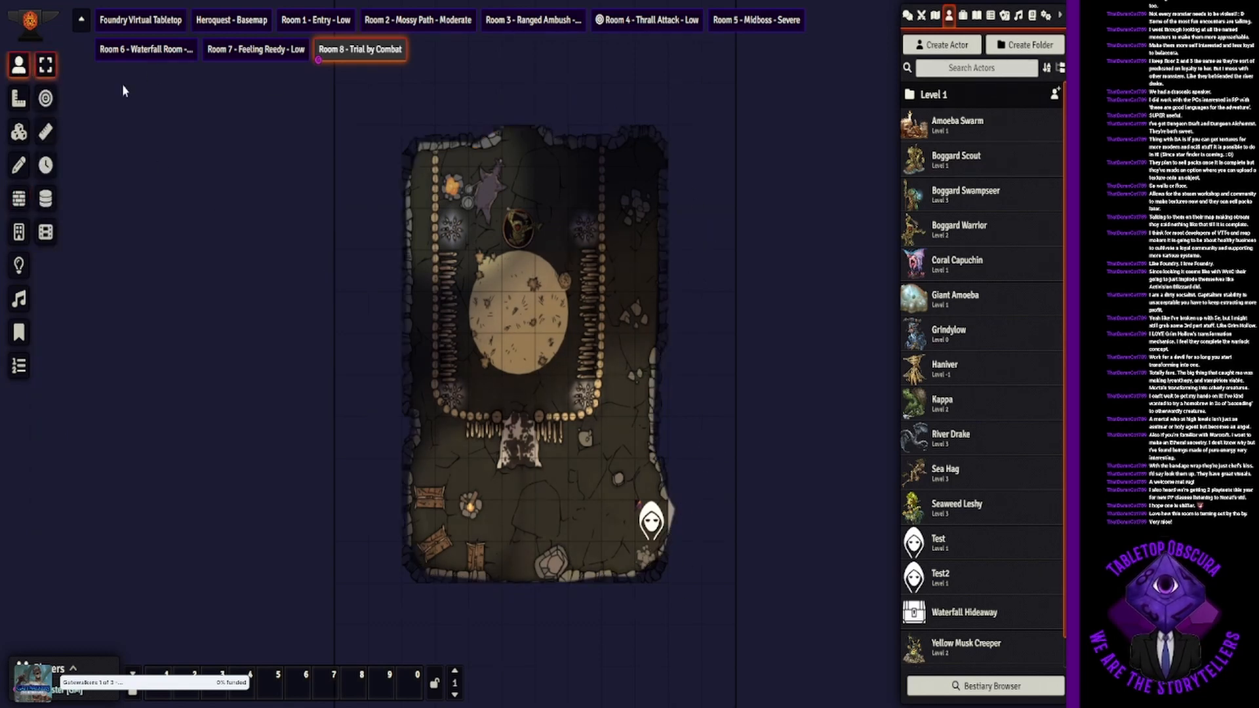
Step: Pull the bulging wall corner beside the Test token inward to follow the cave's east edge
click(19, 198)
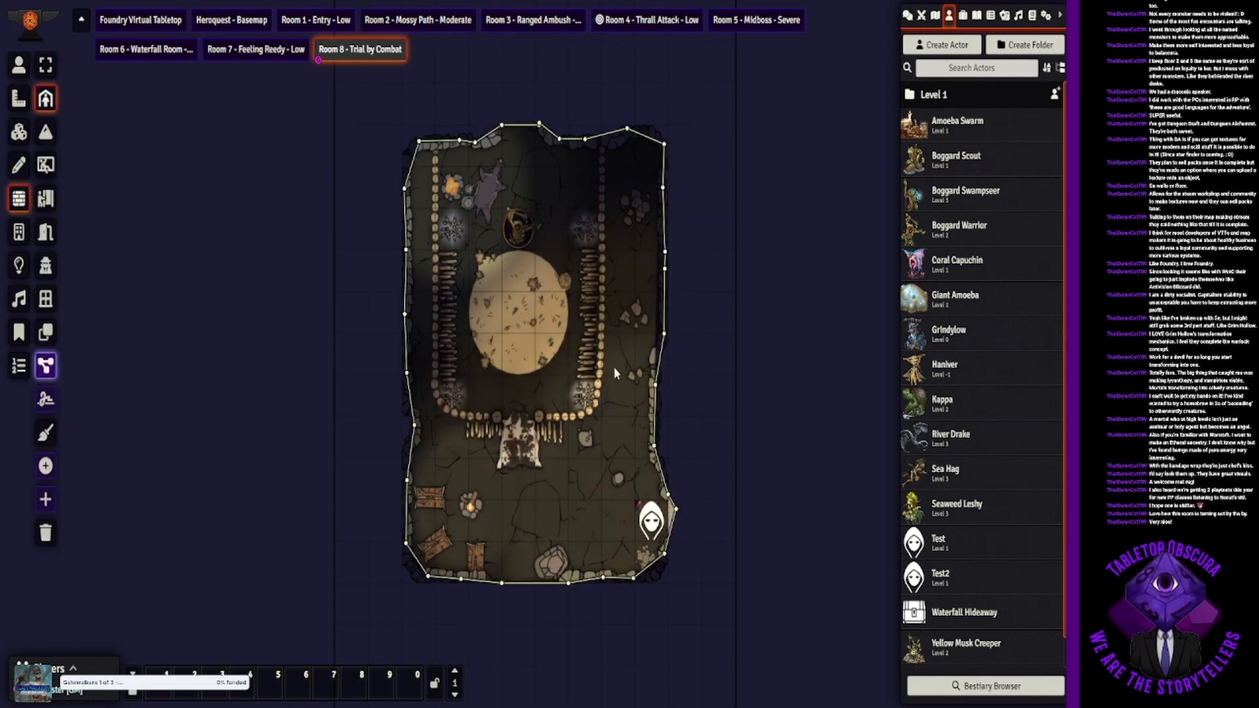
click(673, 517)
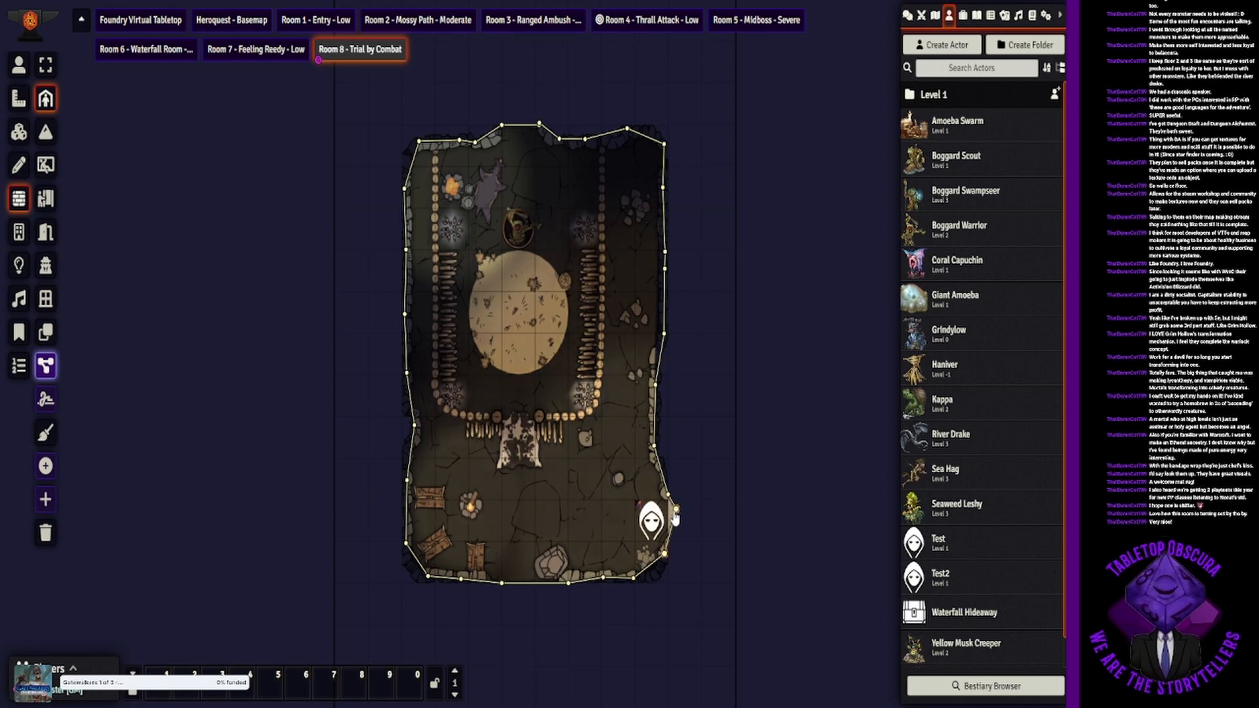
drag(675, 509, 668, 516)
click(10, 73)
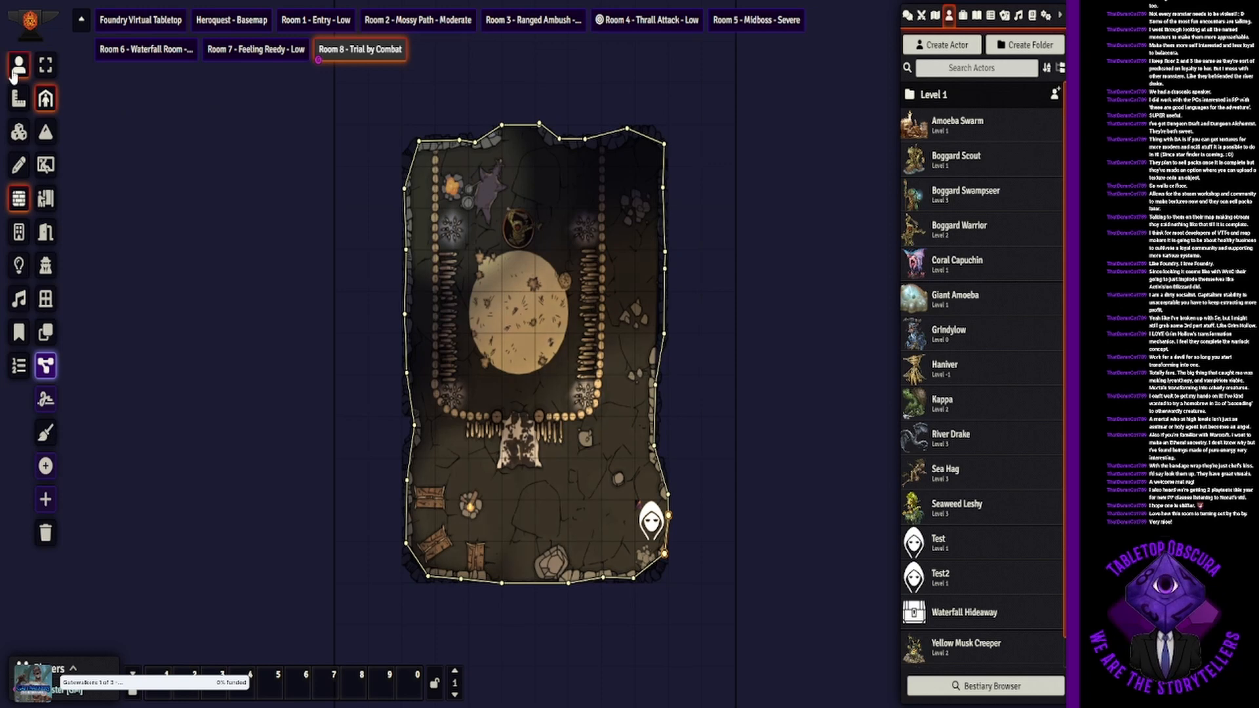
Step: Check the room's vision by moving the Test token four squares west and two north onto the hide rug
click(653, 528)
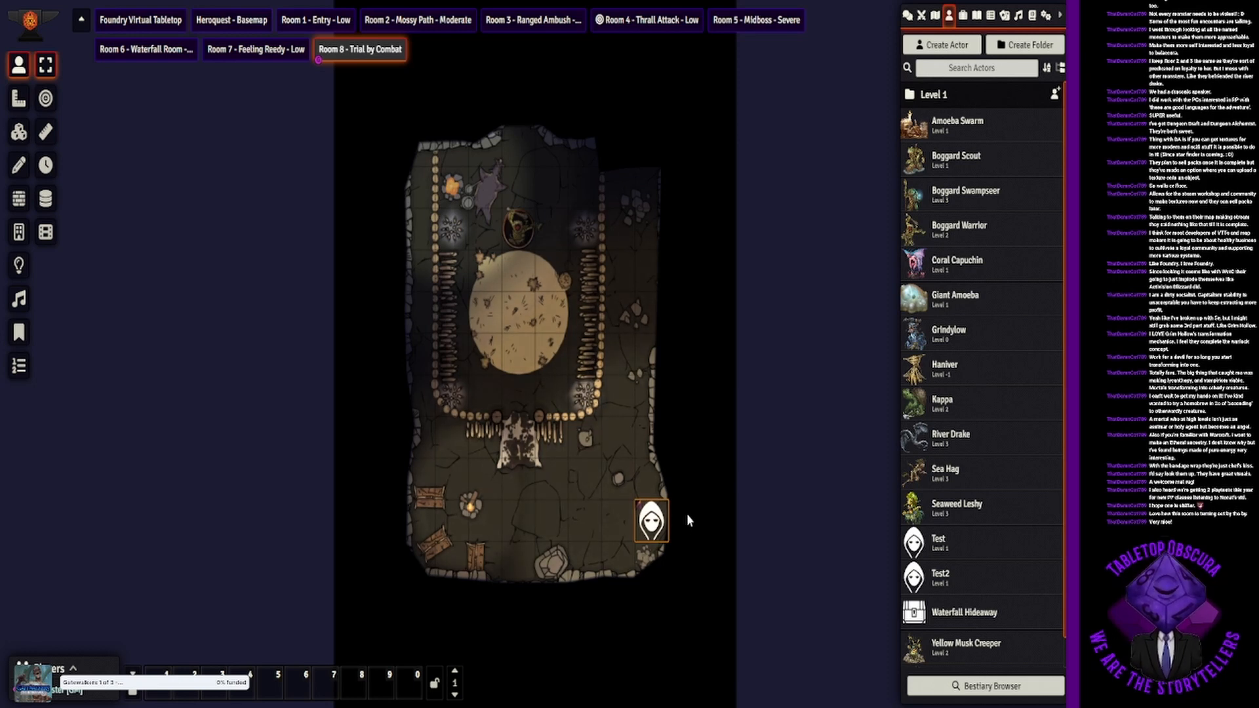
key(Left)
key(Left)
key(Left)
key(Left)
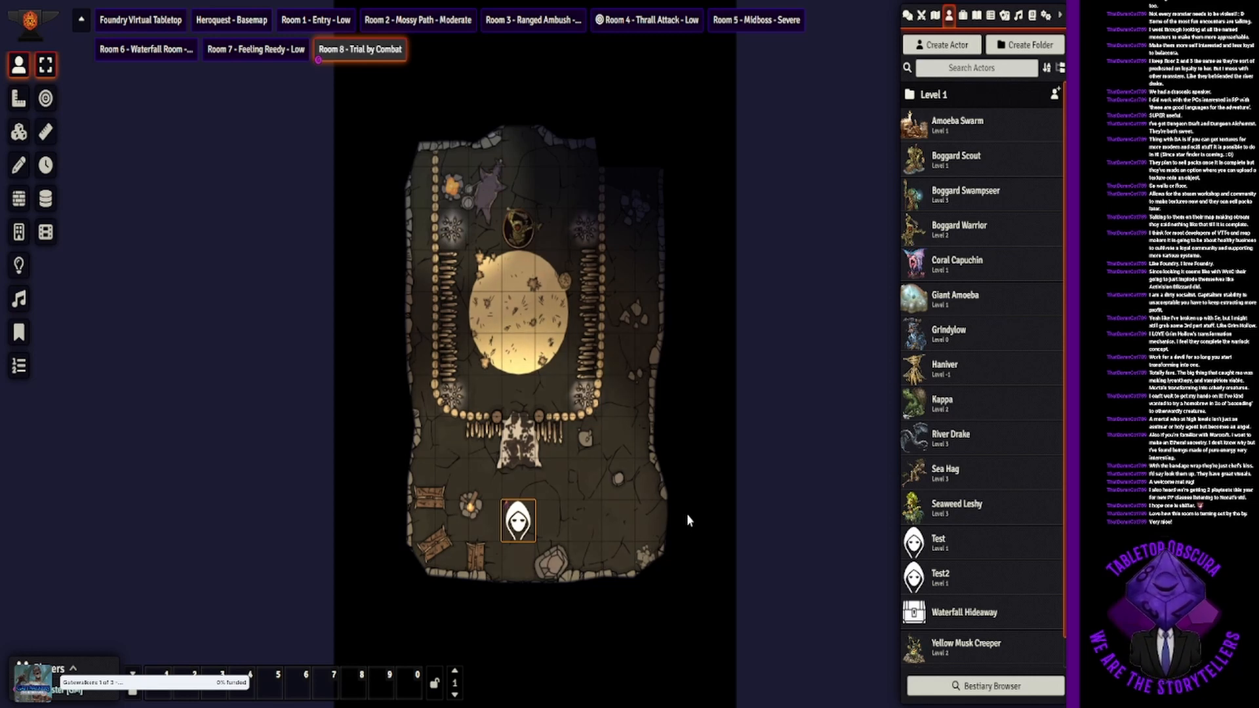
key(Up)
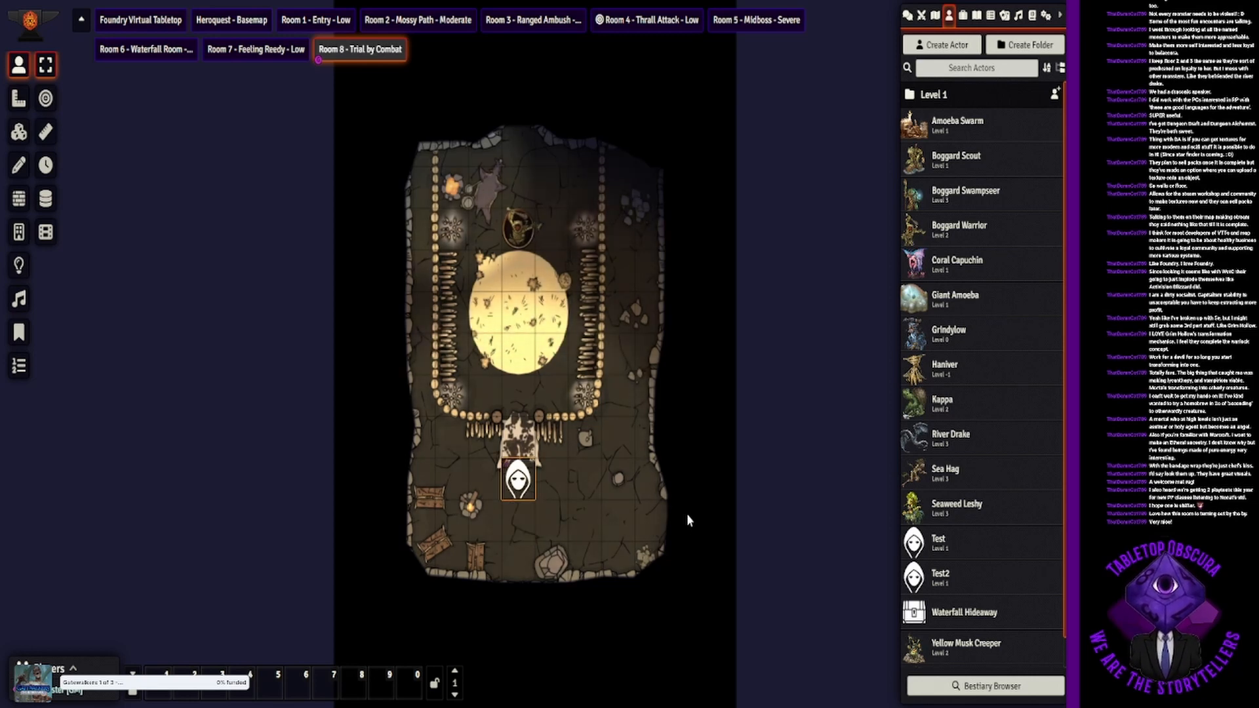
key(Up)
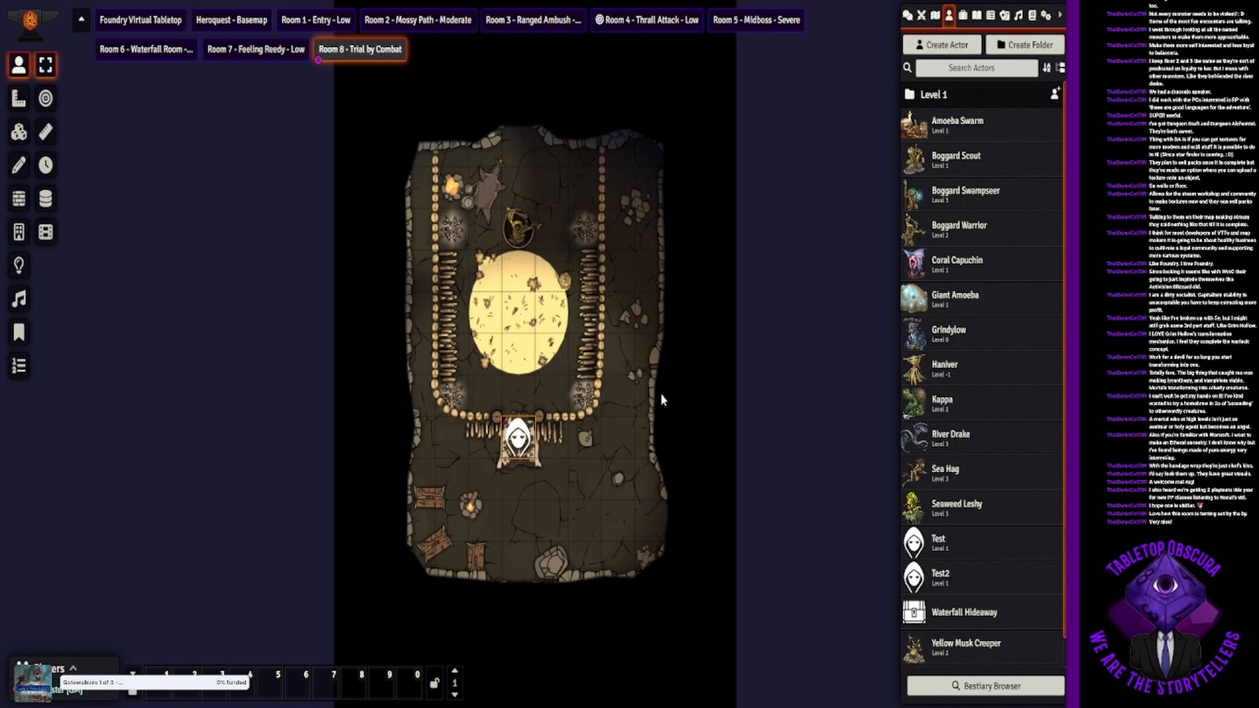
Step: Examine the Boggard Warrior token's creature sheet and the arena around it
scroll(676, 413, down, 1)
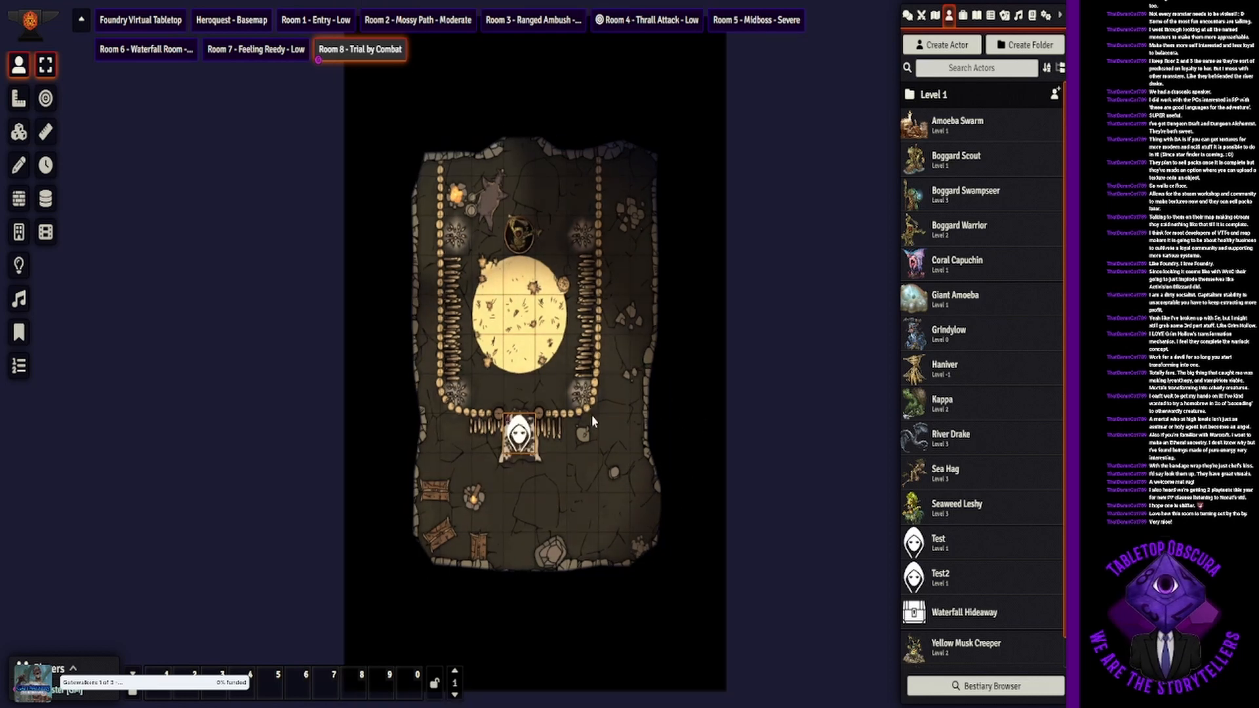
scroll(666, 414, up, 3)
scroll(667, 411, up, 2)
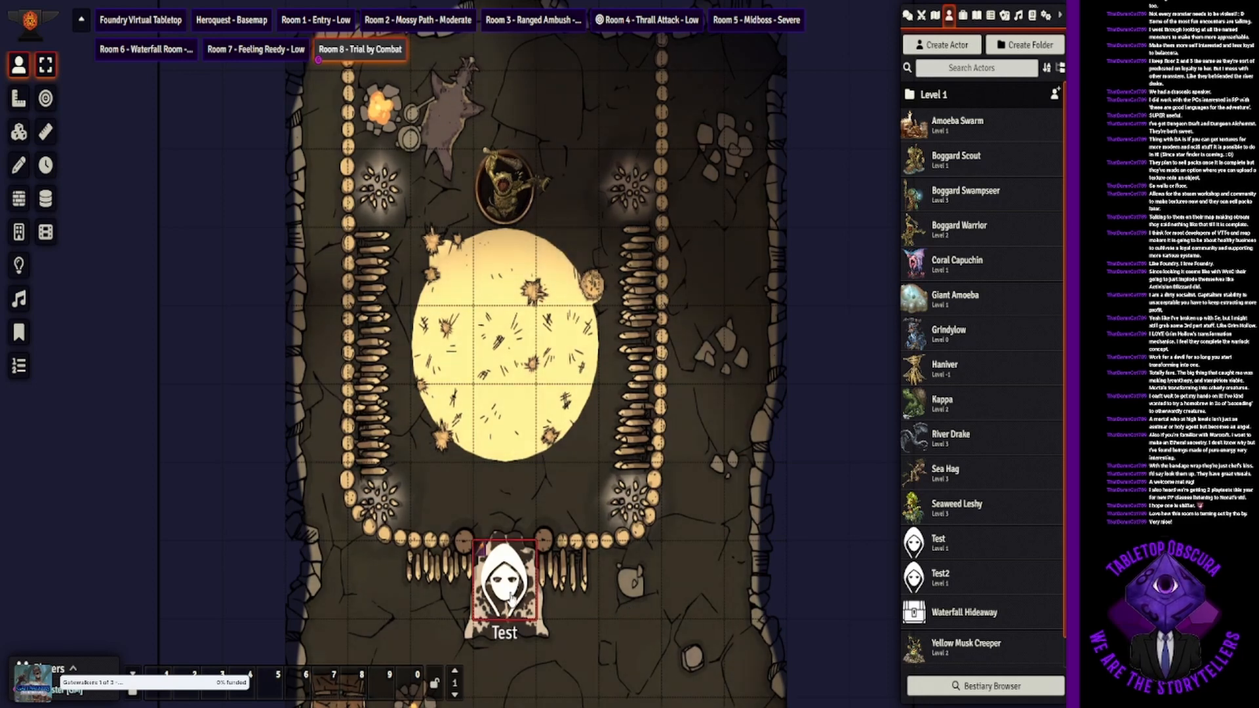
double_click(531, 209)
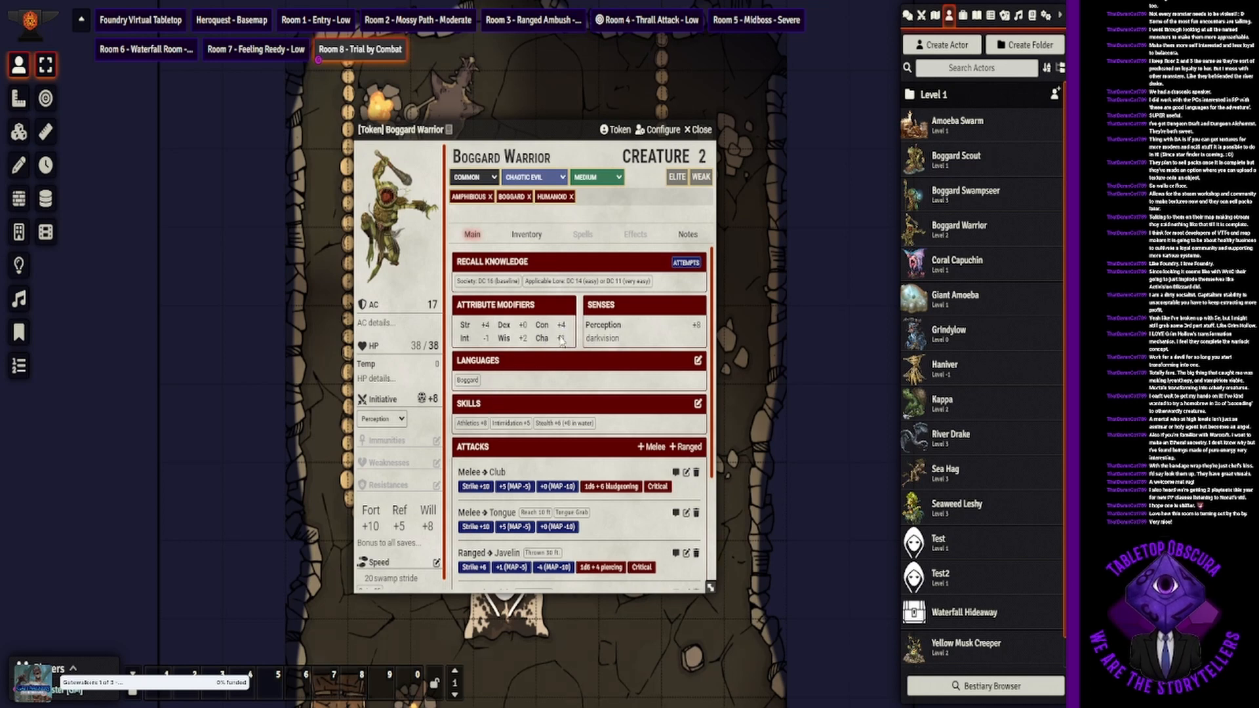
click(700, 129)
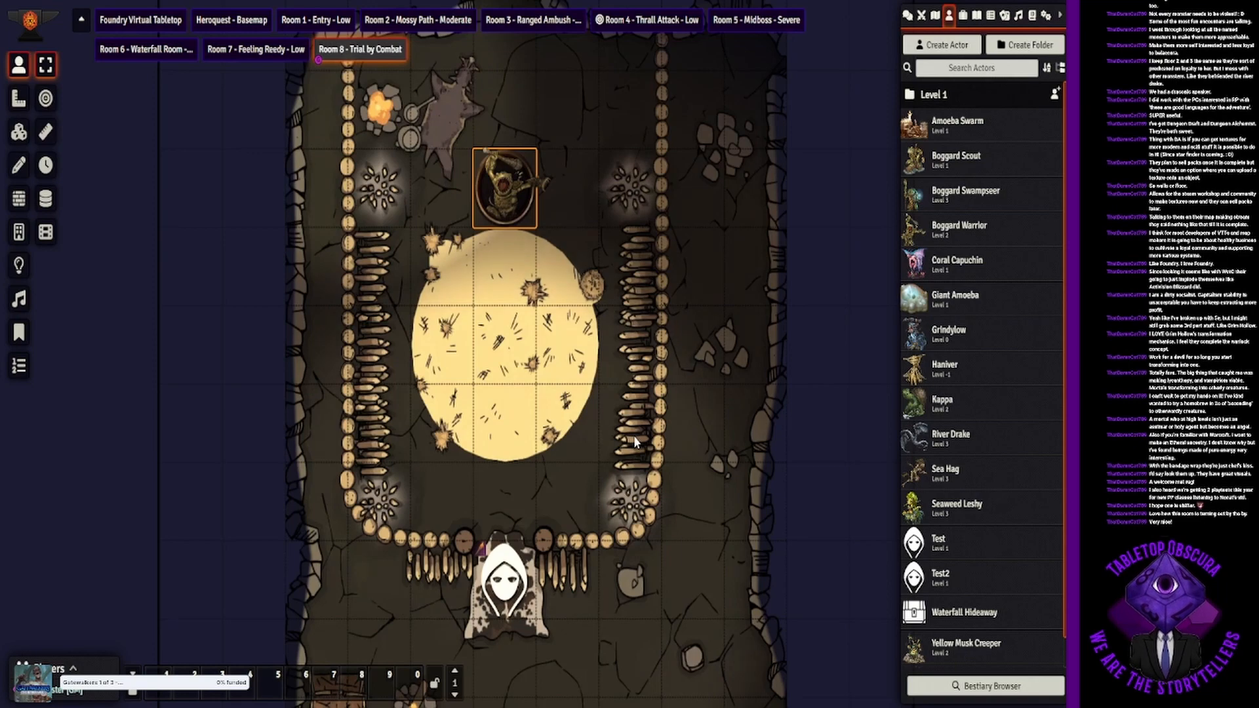
scroll(633, 436, down, 3)
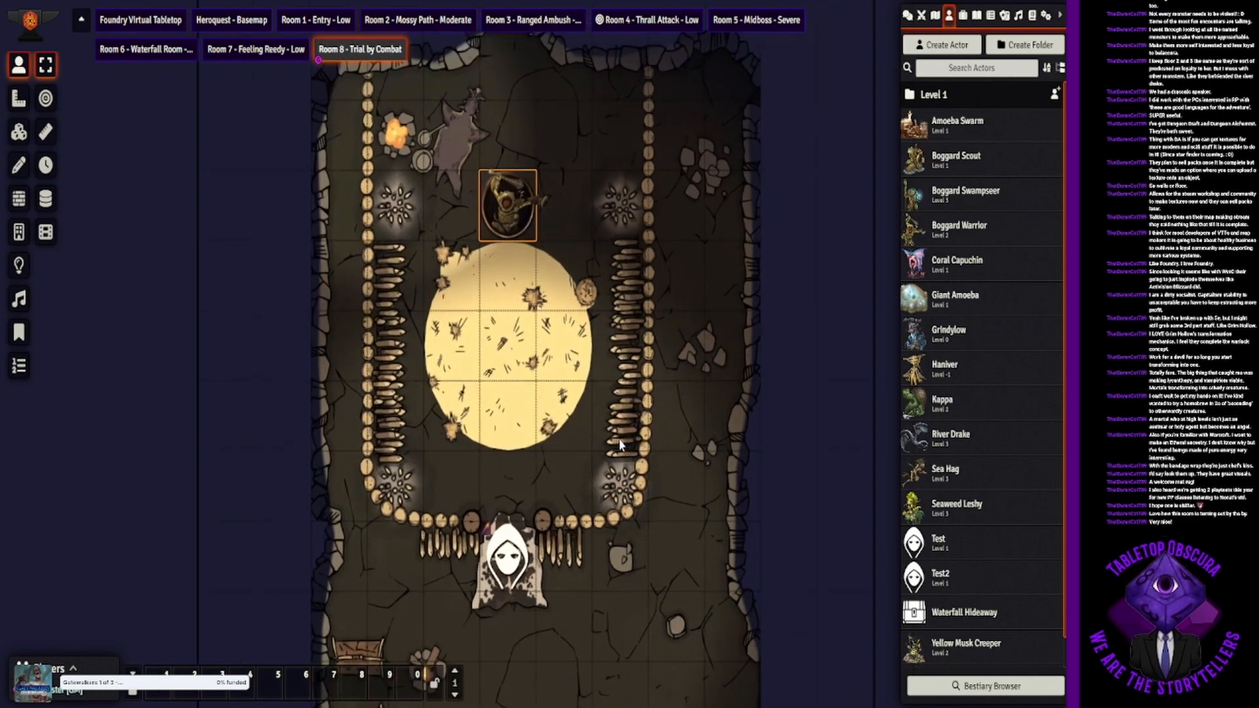
scroll(626, 407, down, 2)
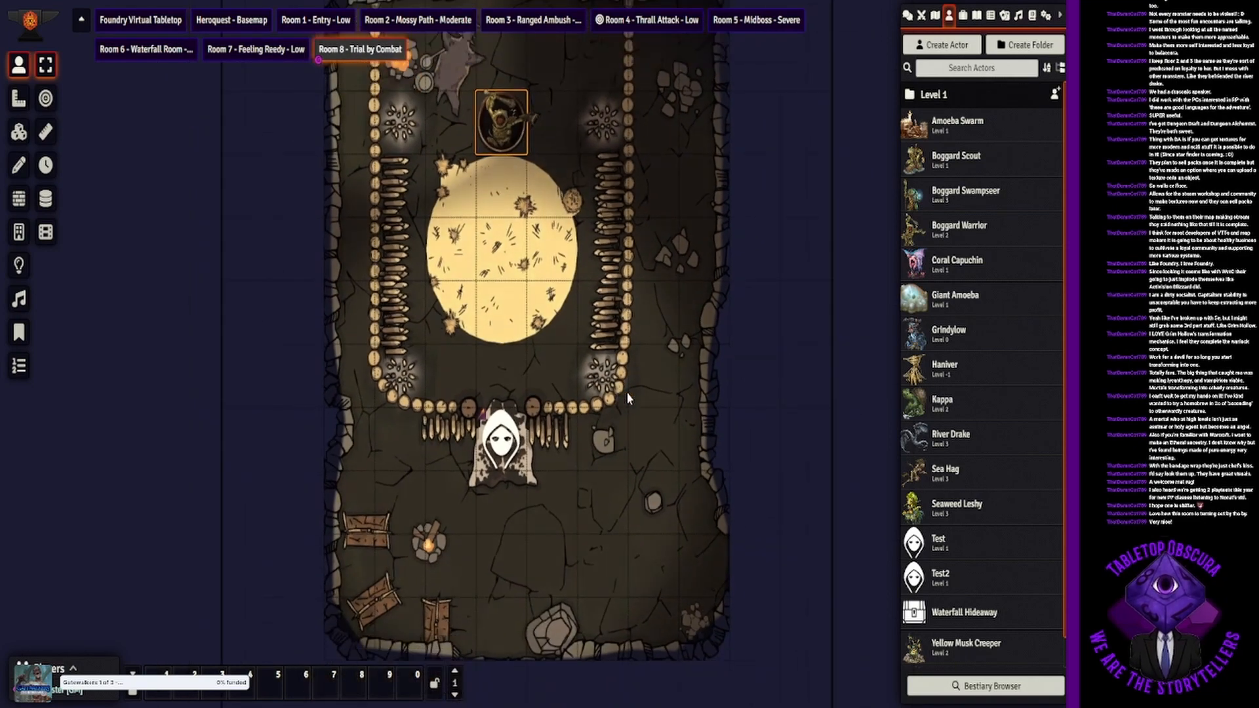